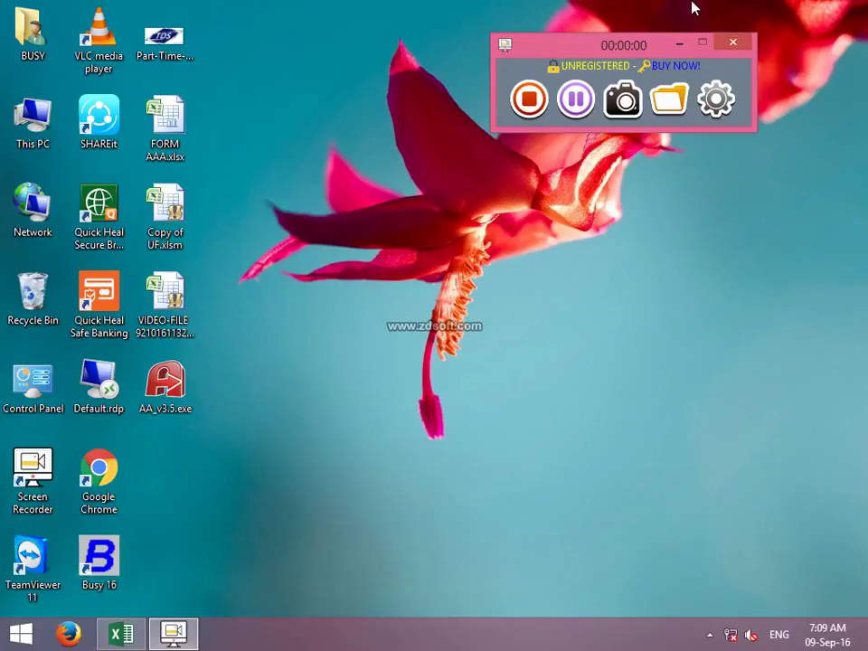
Launch Excel and open 6.HUMAN RESOURCES DASHBOARD.xlsm from Recent on its Human Resources sheet
left_click(702, 43)
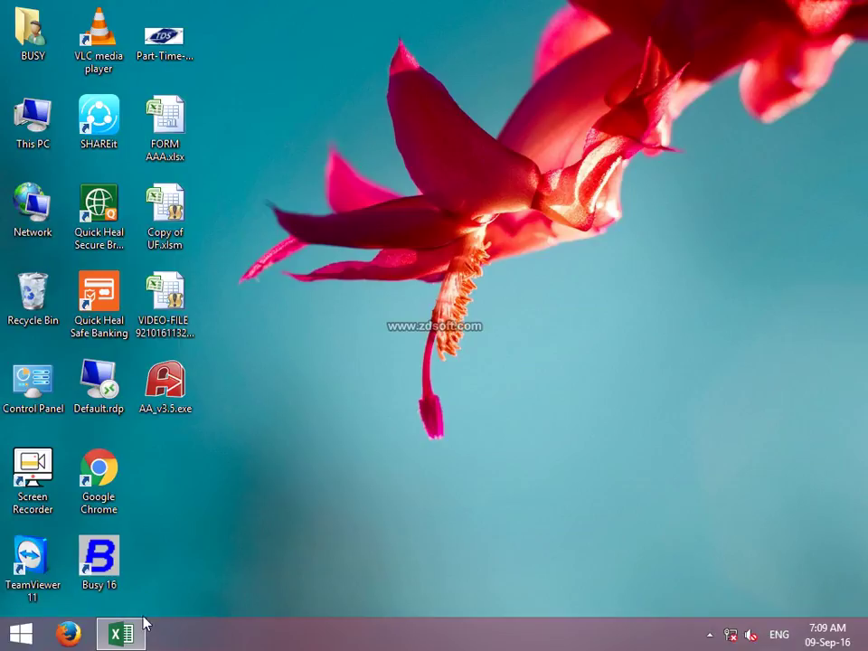
left_click(126, 633)
left_click(414, 291)
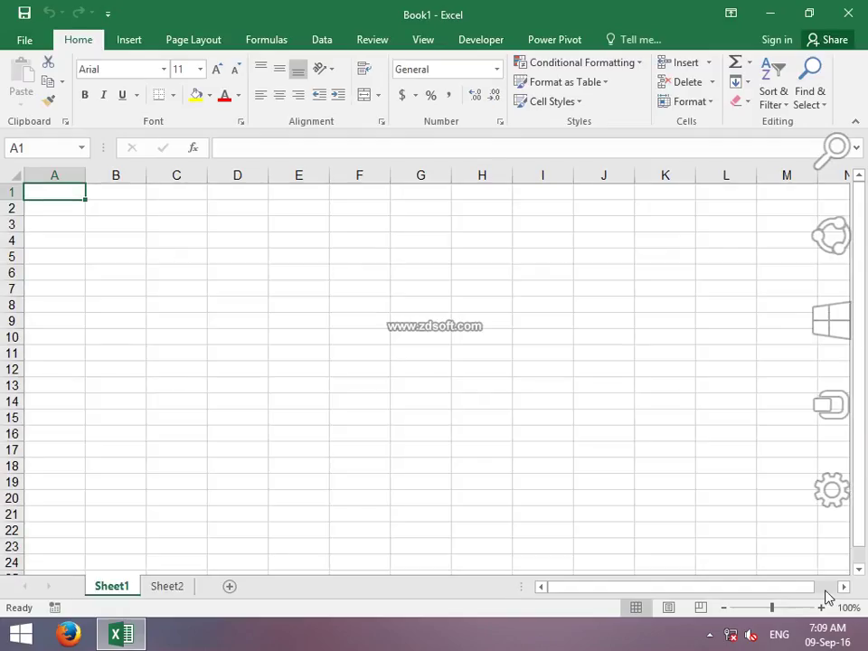
left_click(20, 42)
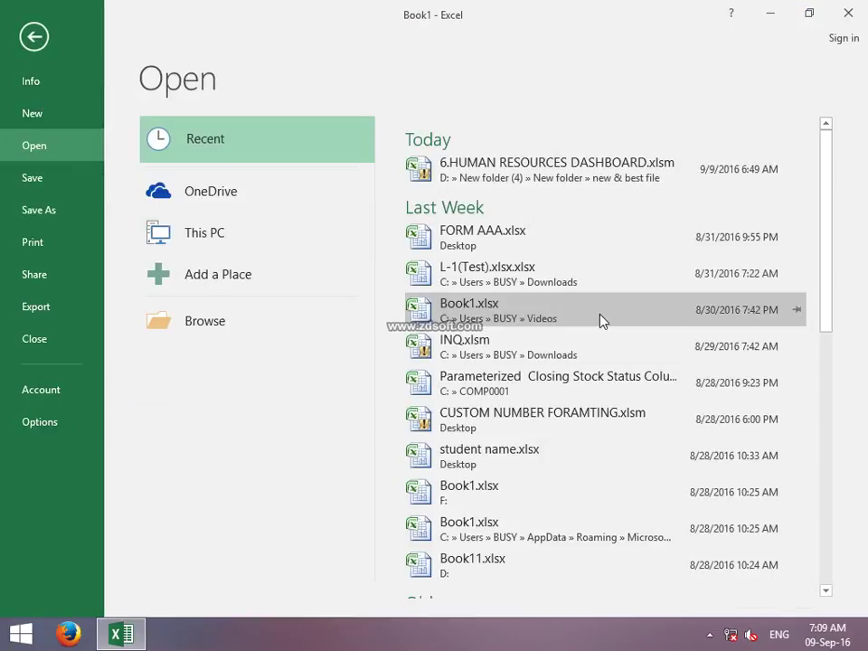
left_click(473, 173)
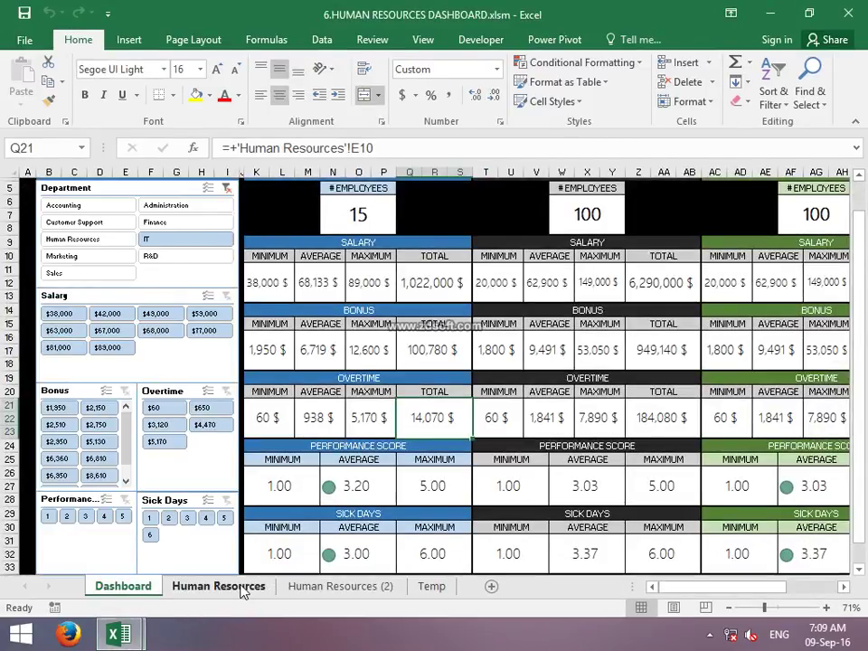
left_click(237, 589)
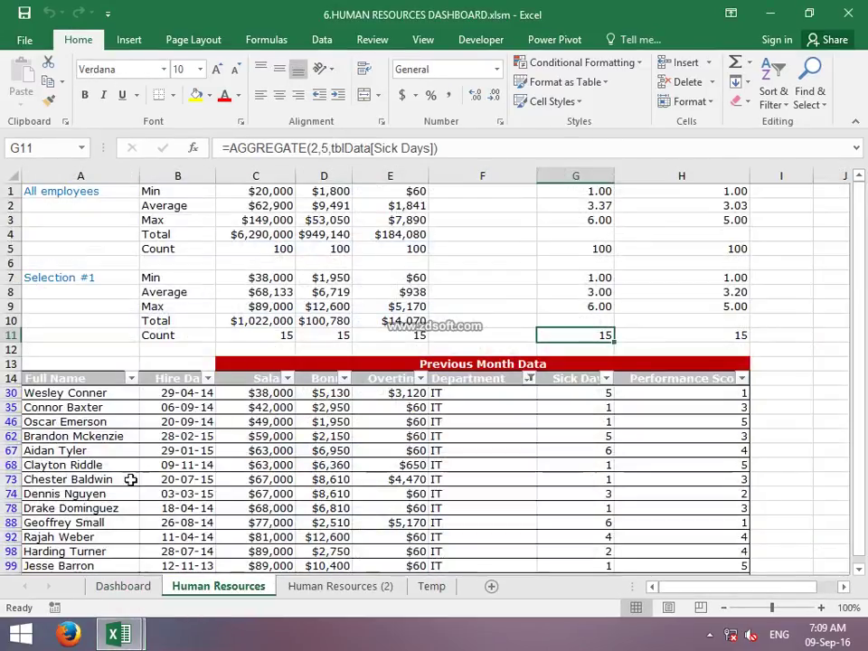
Set the Department filter to (Select All) so every department's employees show
left_click(529, 378)
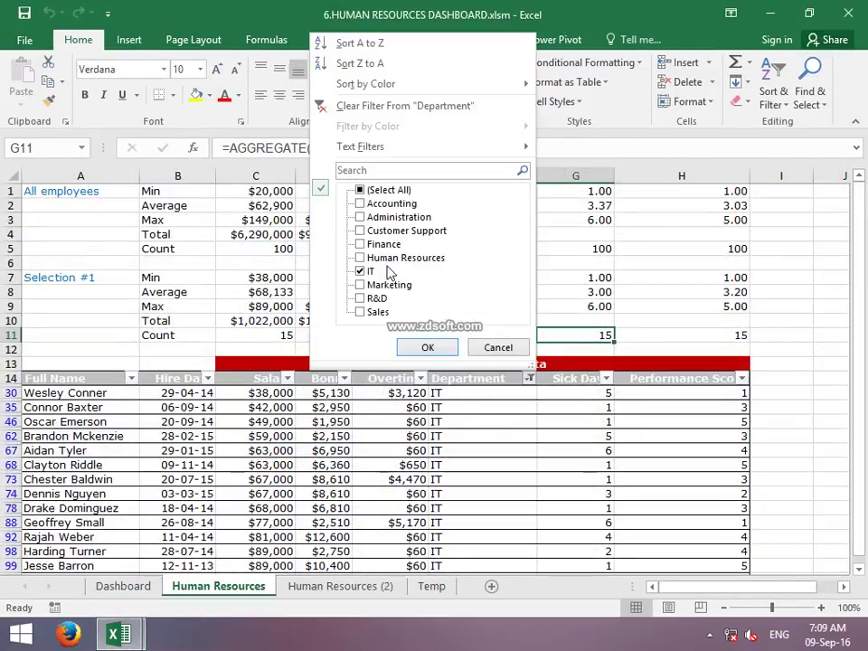
left_click(361, 190)
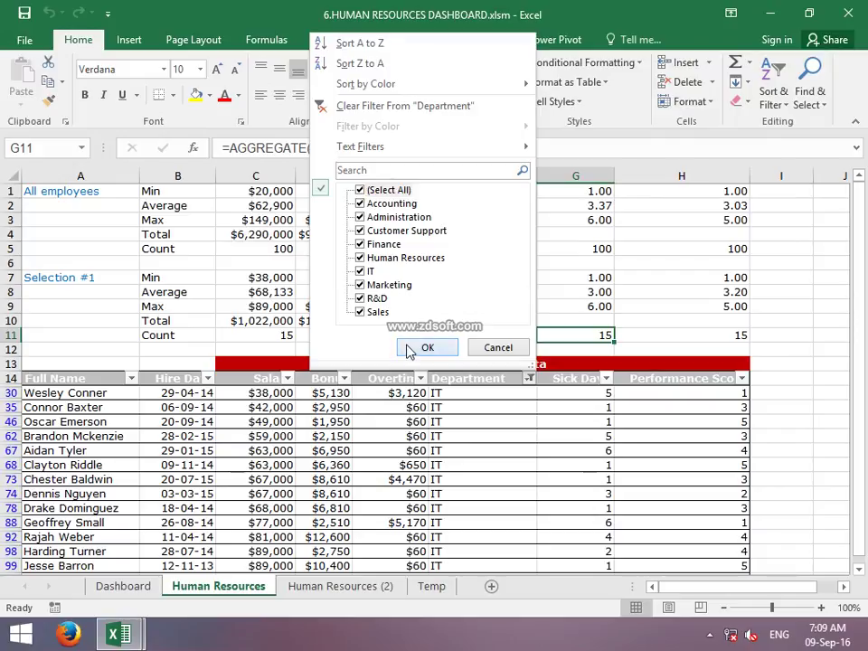
left_click(426, 348)
Copy the employee table from A14 and paste it into A1 of a new Book2
left_click(56, 392)
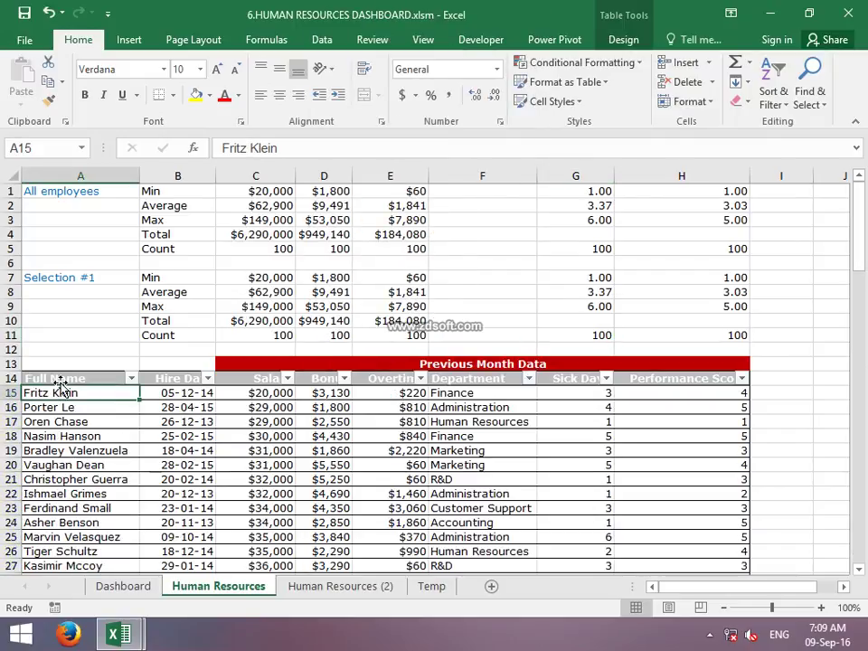
left_click(66, 377)
key("ctrl+shift+Right")
key("ctrl+shift+Down")
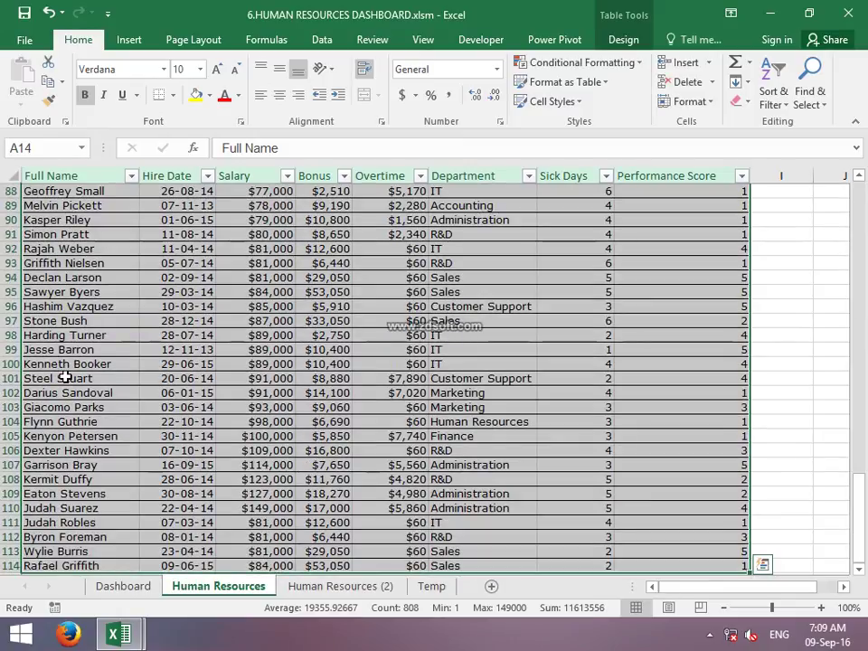
key("ctrl+c")
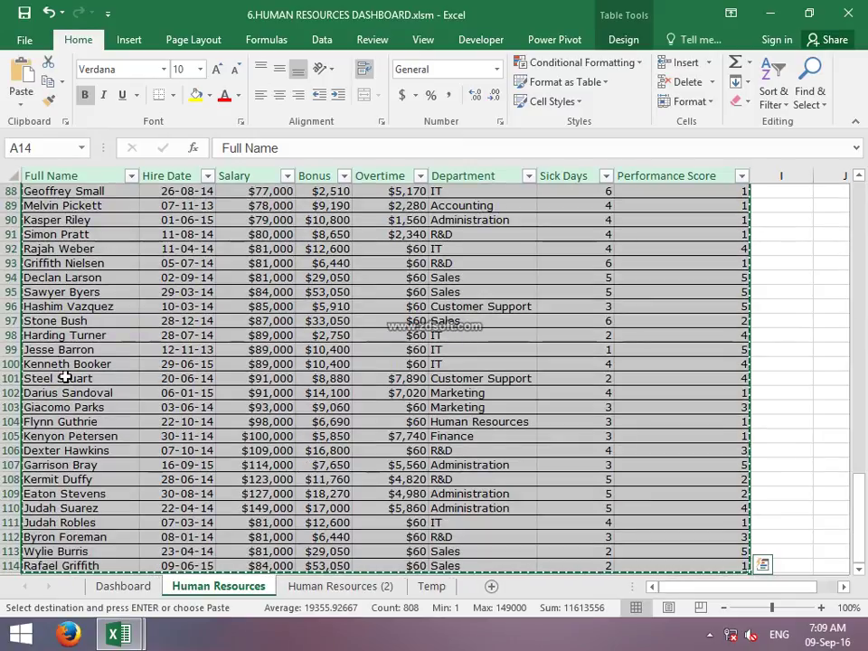
key("ctrl+n")
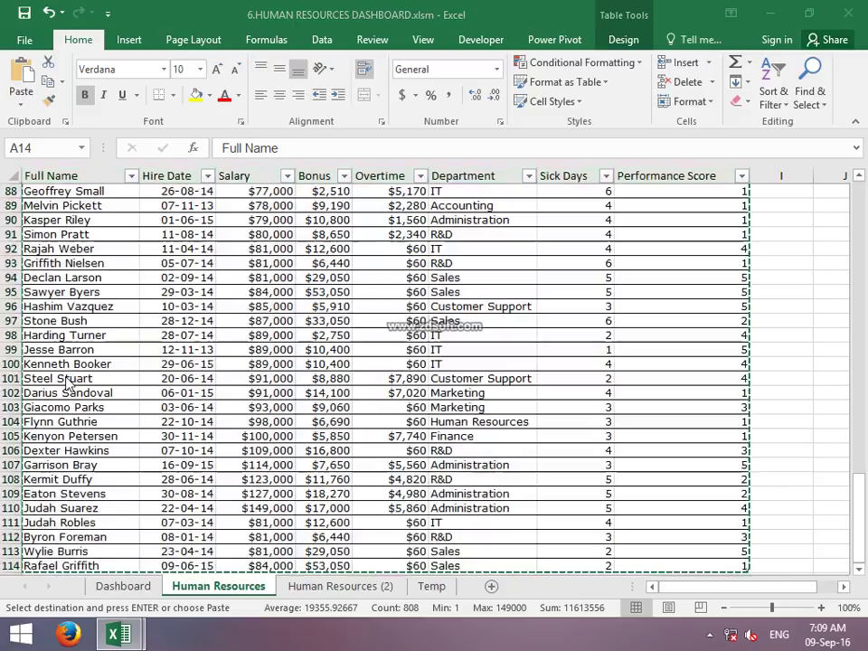
key("ctrl+v")
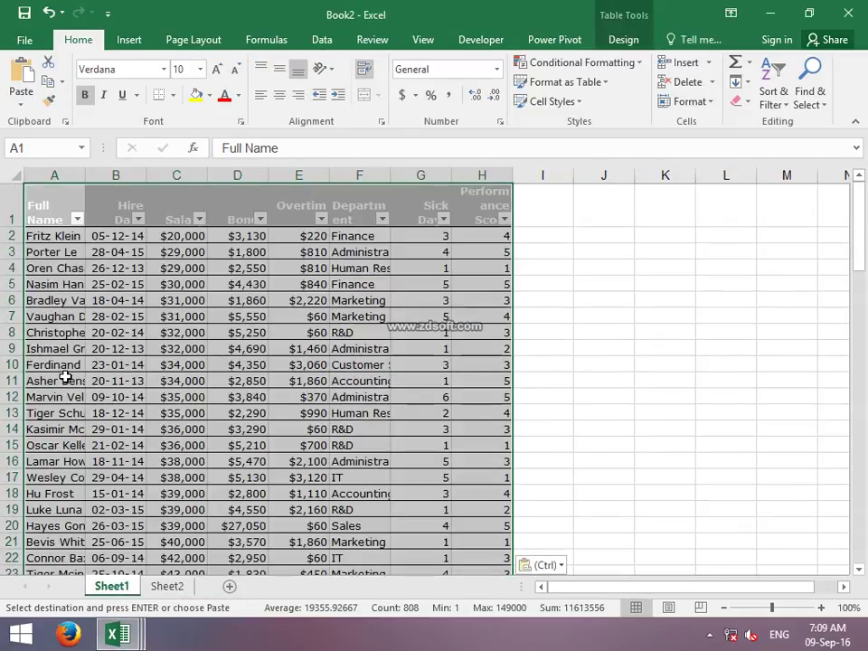
Turn off the AutoFilter arrows on Book2's header row with Ctrl+Shift+L from A1
left_click(161, 348)
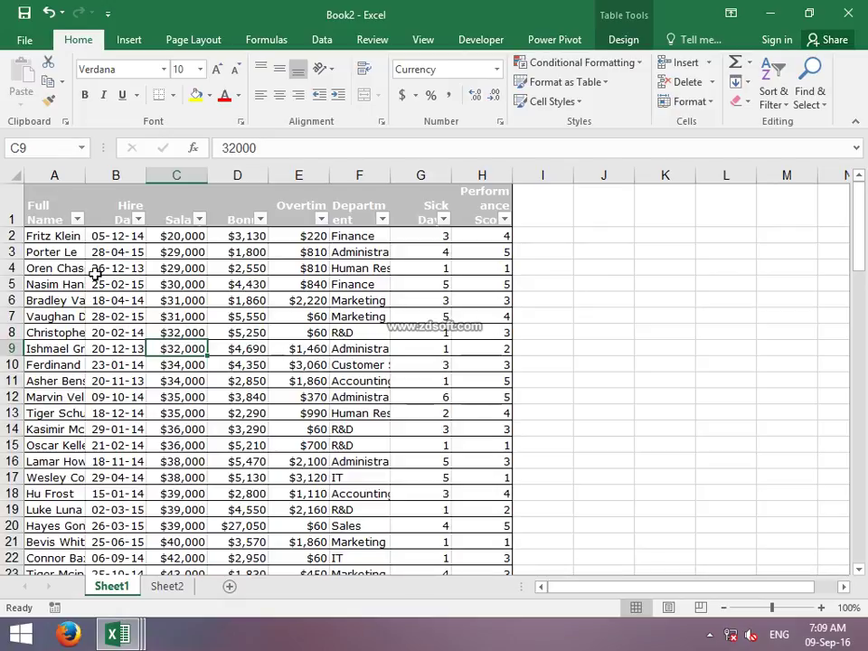
left_click(54, 208)
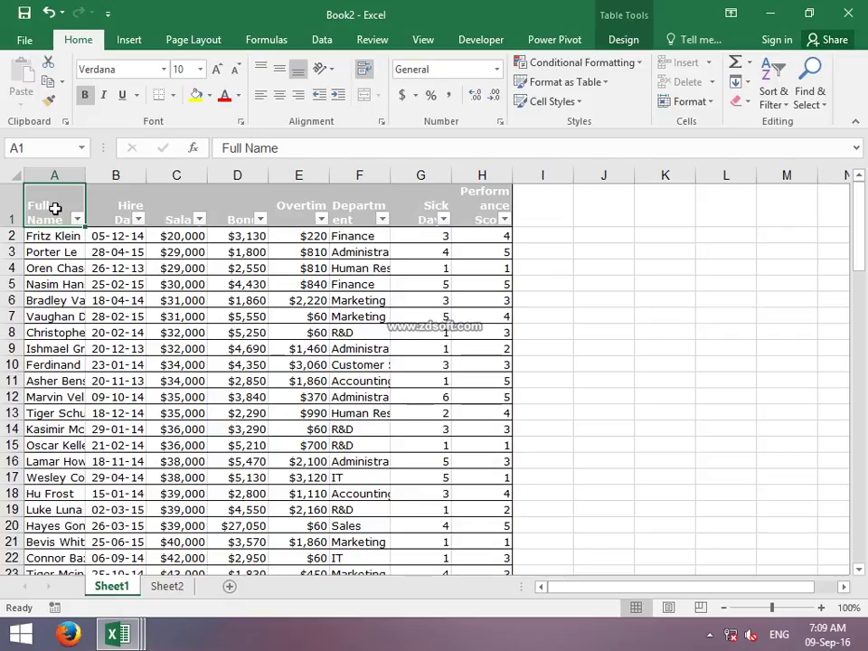
key("ctrl+shift+l")
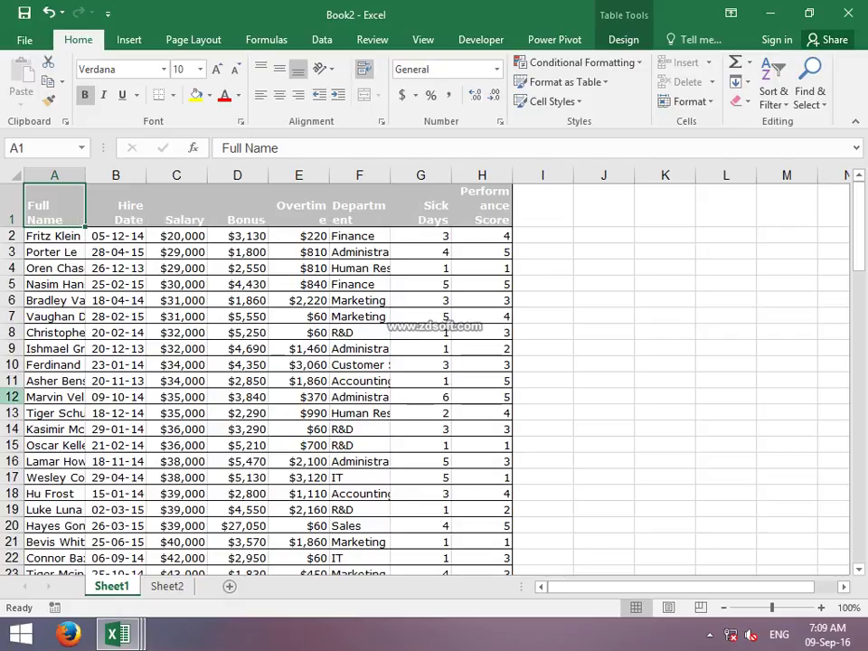
Cancel the stray entries typed into A1 and dismiss the formula error warning
type("Q")
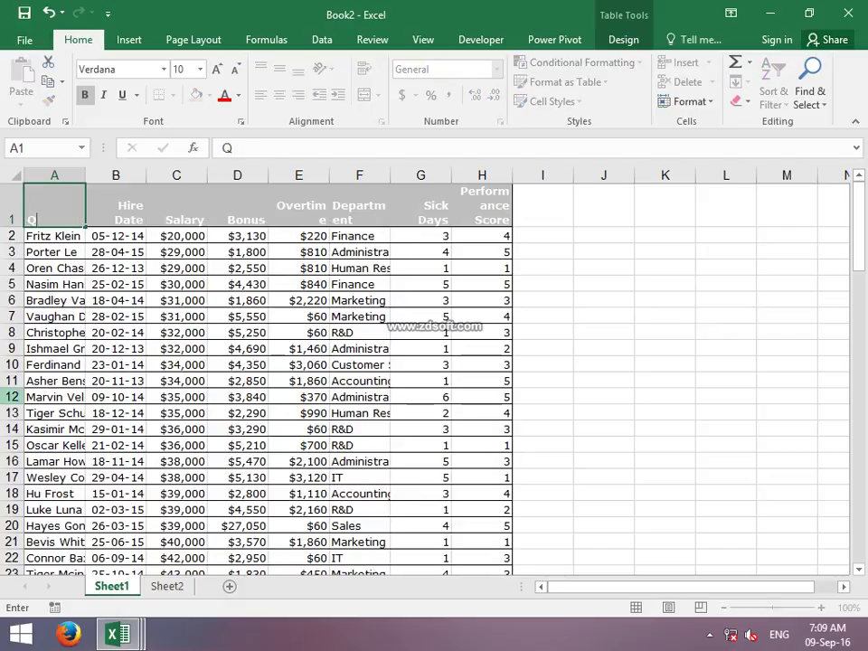
key("Escape")
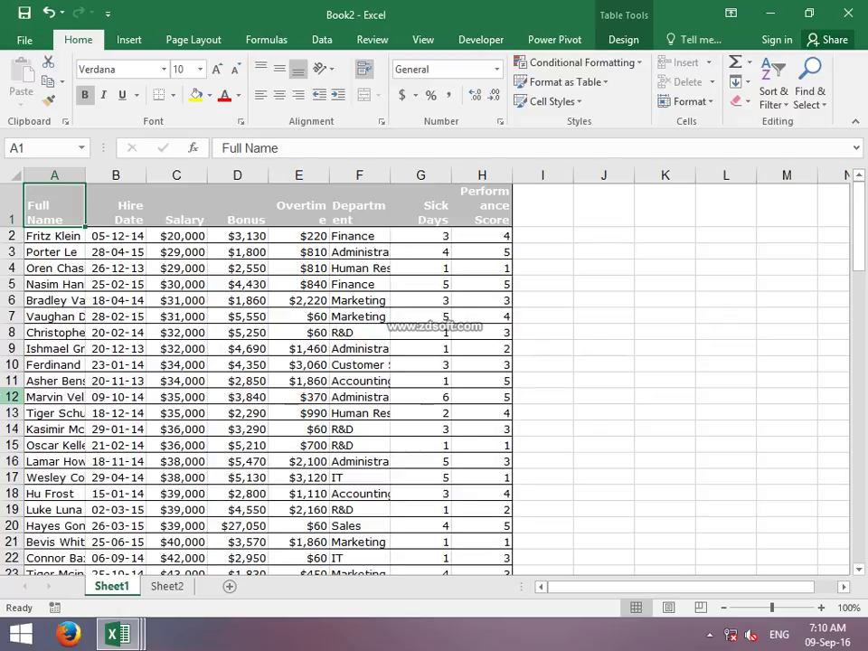
type("+.")
key("Return")
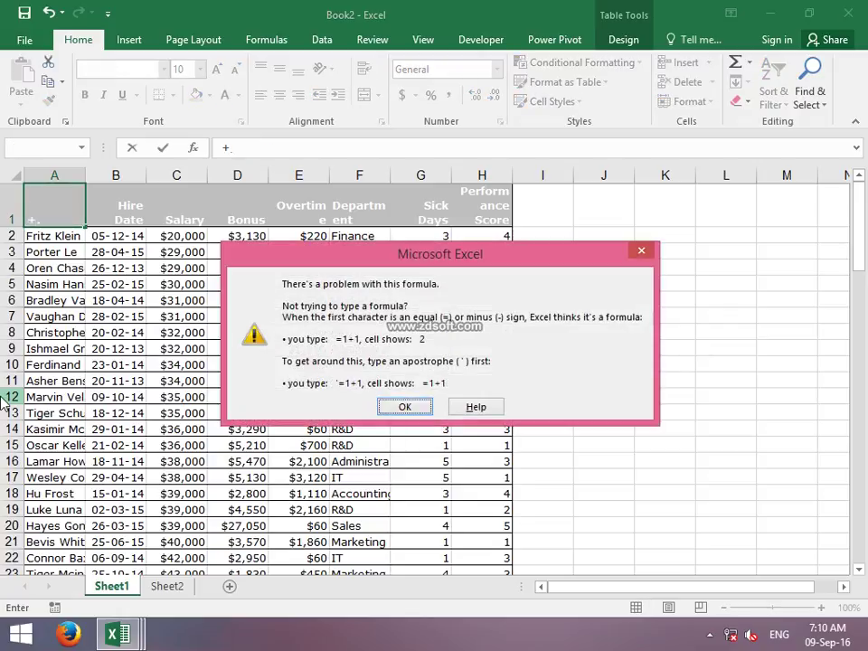
key("Escape")
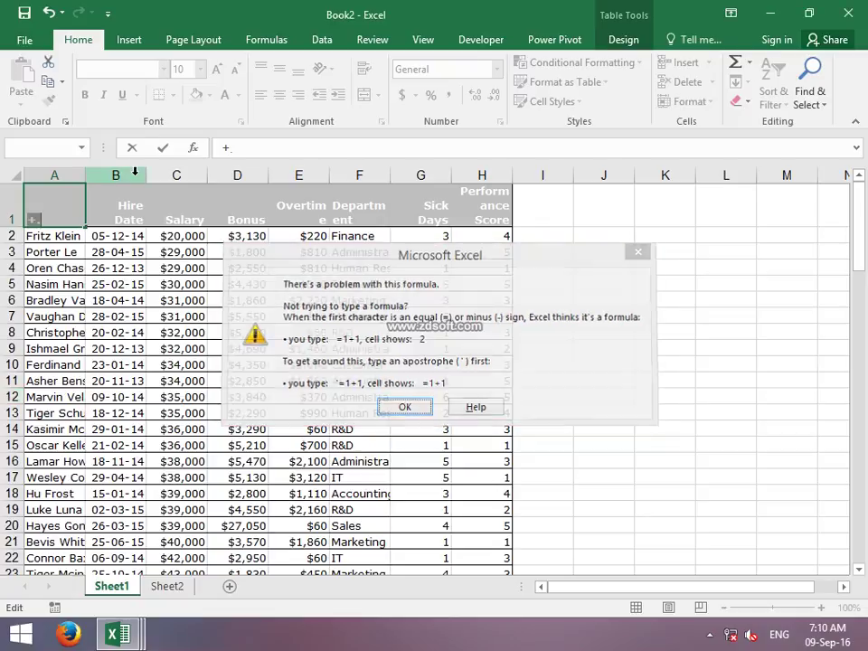
left_click(133, 148)
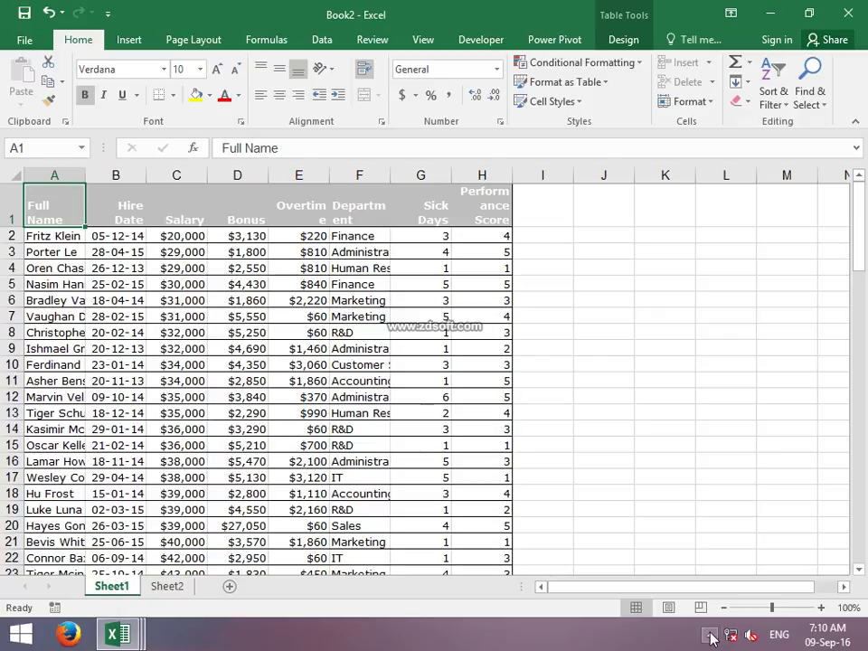
left_click(710, 636)
left_click(683, 399)
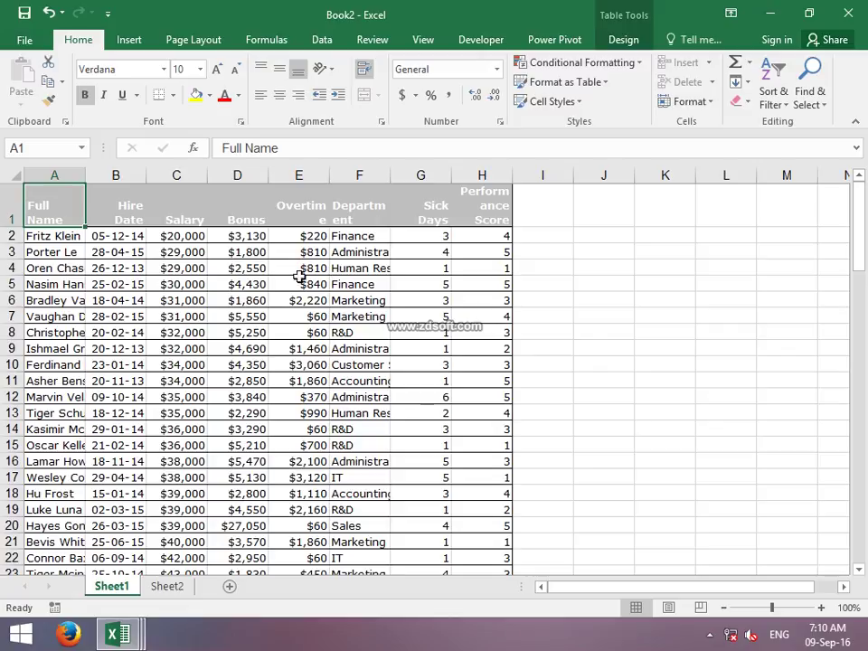
Make the header row A1:H1 text black
left_click_drag(166, 207, 293, 221)
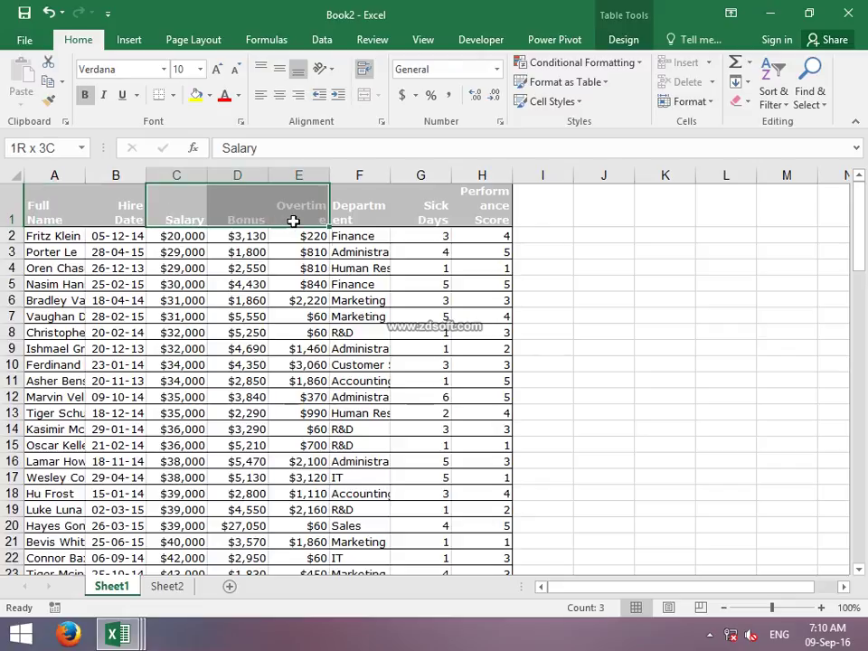
mouse_move(62, 219)
left_mouse_down()
mouse_move(491, 237)
mouse_move(504, 217)
left_mouse_up()
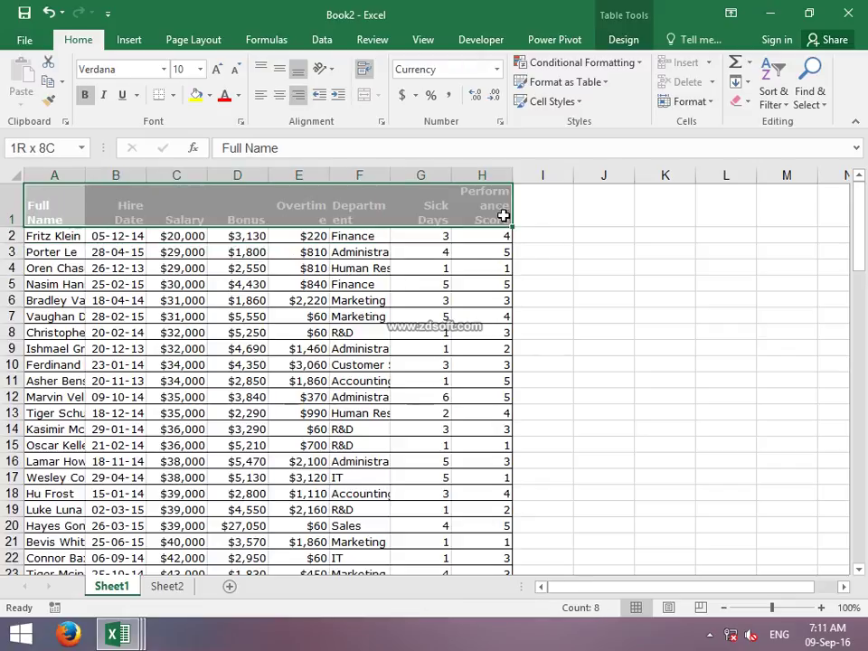
left_click(209, 95)
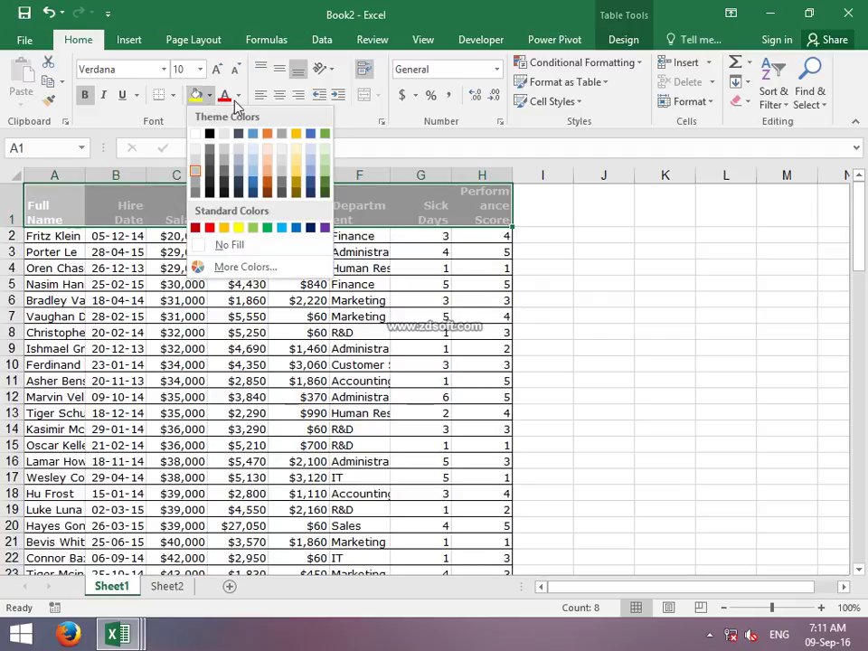
left_click(239, 95)
left_click(238, 155)
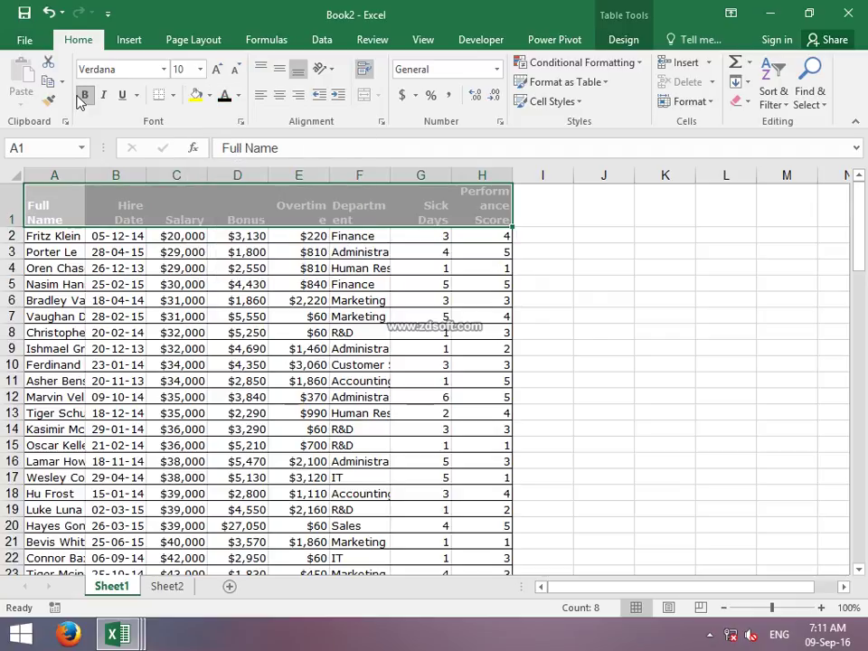
Clear the Hire Date heading in B1 so it reads Column1
left_click(64, 204)
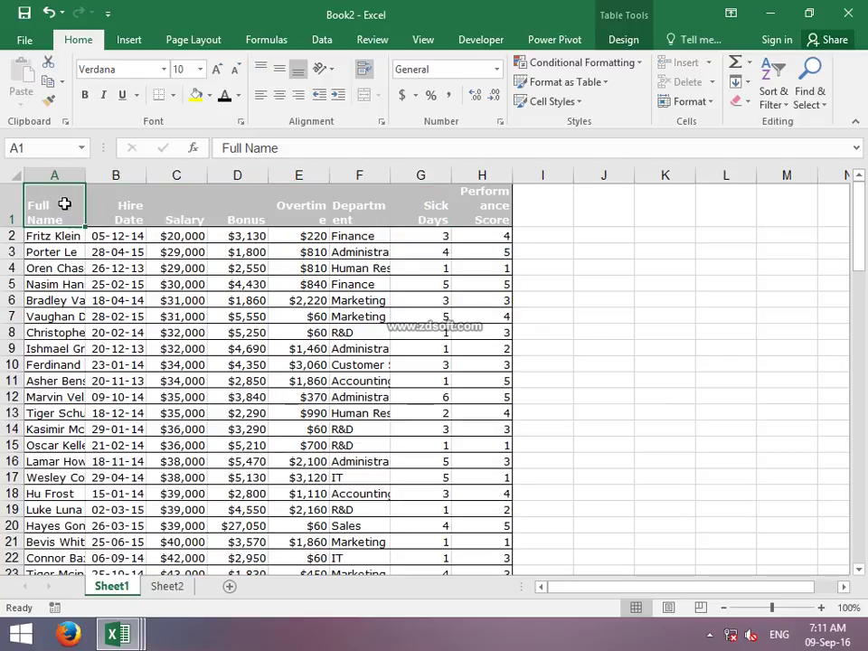
left_click(120, 207)
key("Delete")
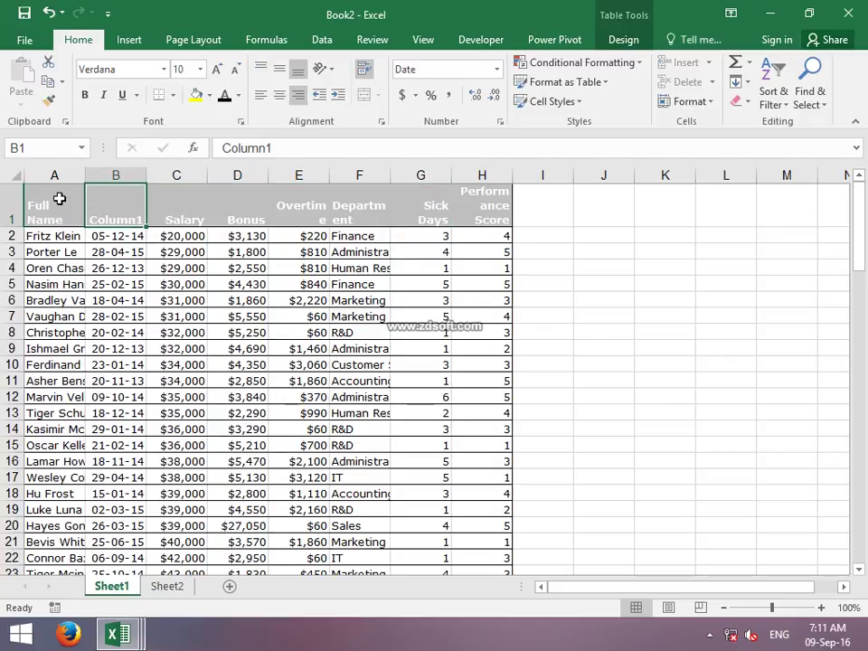
Clear and commit the B1 header text, leaving it as Column1
left_click(122, 251)
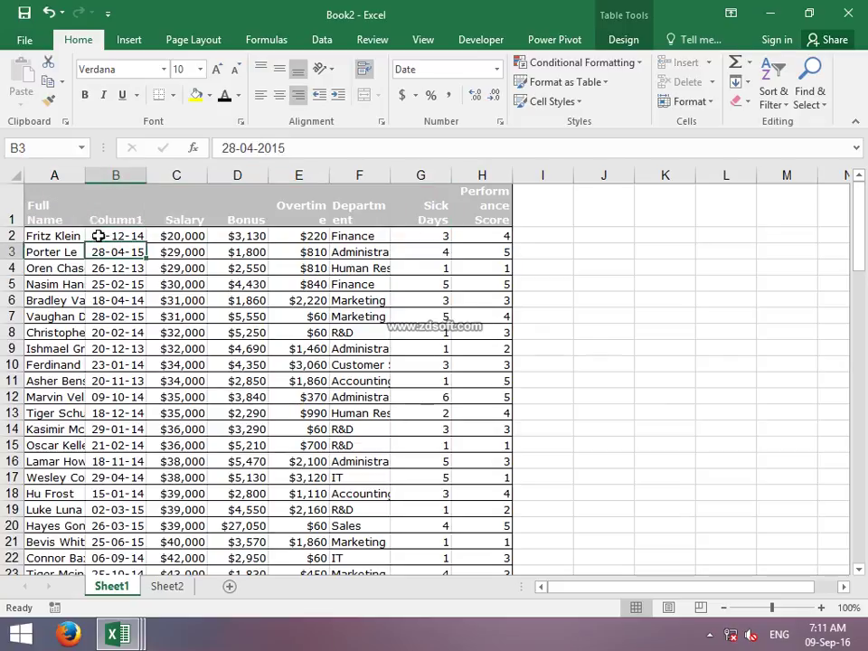
left_click_drag(40, 210, 482, 208)
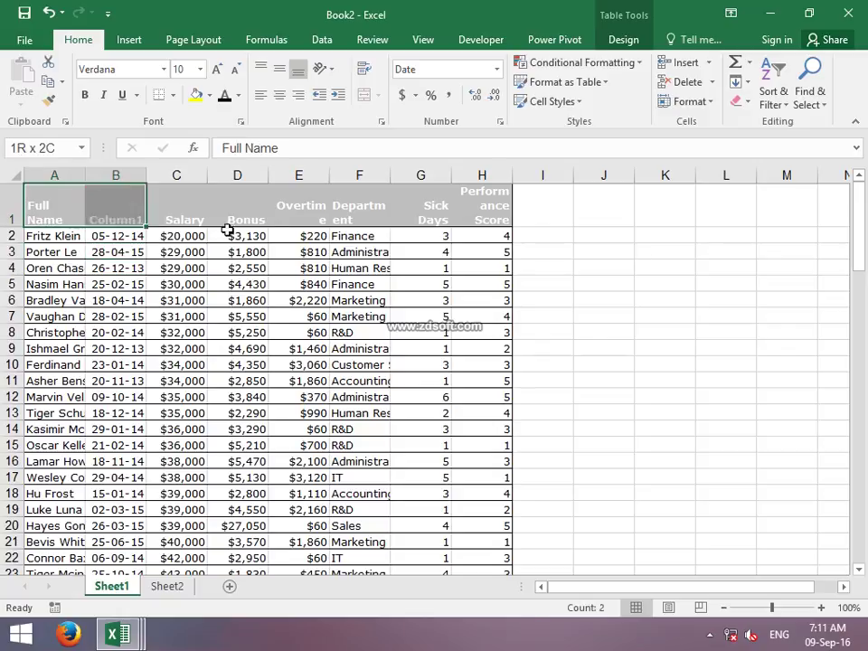
left_click(116, 215)
left_click(313, 149)
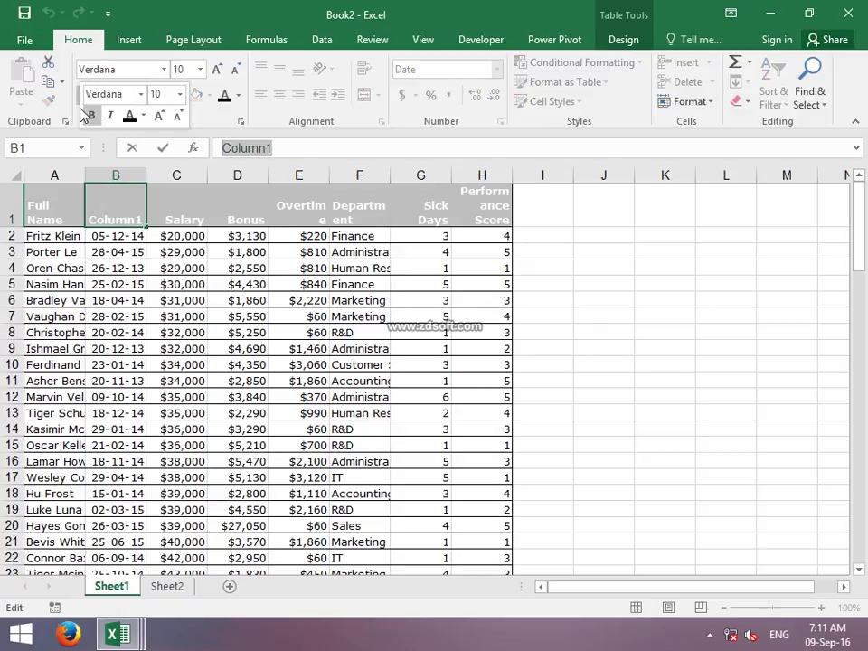
key("BackSpace")
key("BackSpace")
key("BackSpace")
key("Return")
Restore filter buttons on every header, with B1 still reading Column1
left_click(99, 186)
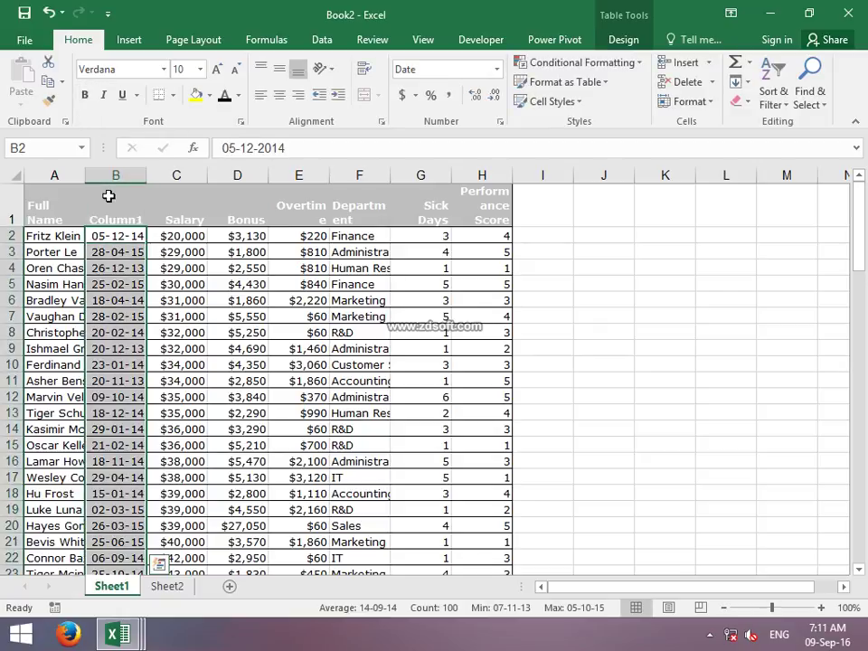
left_click(116, 214)
left_click(306, 150)
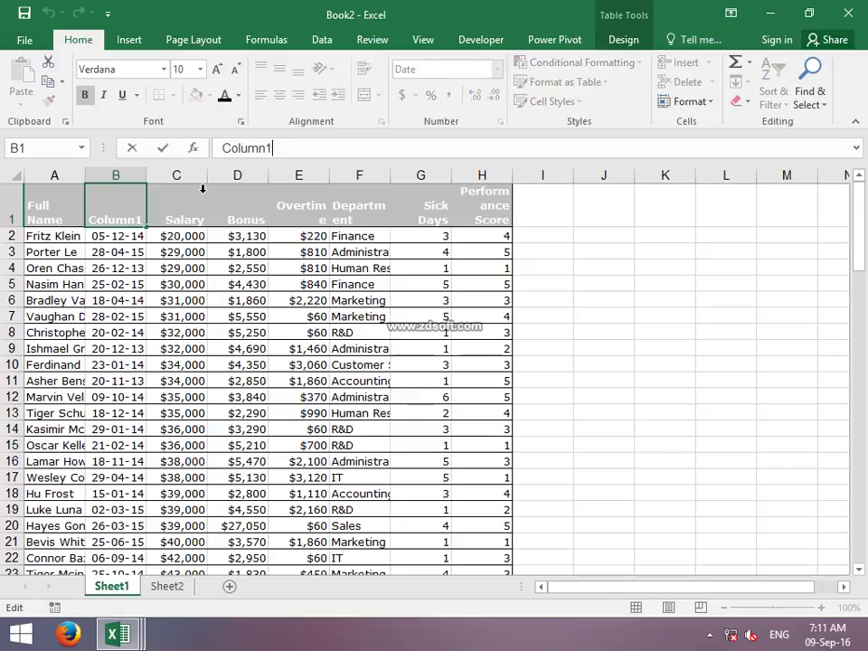
left_click(616, 244)
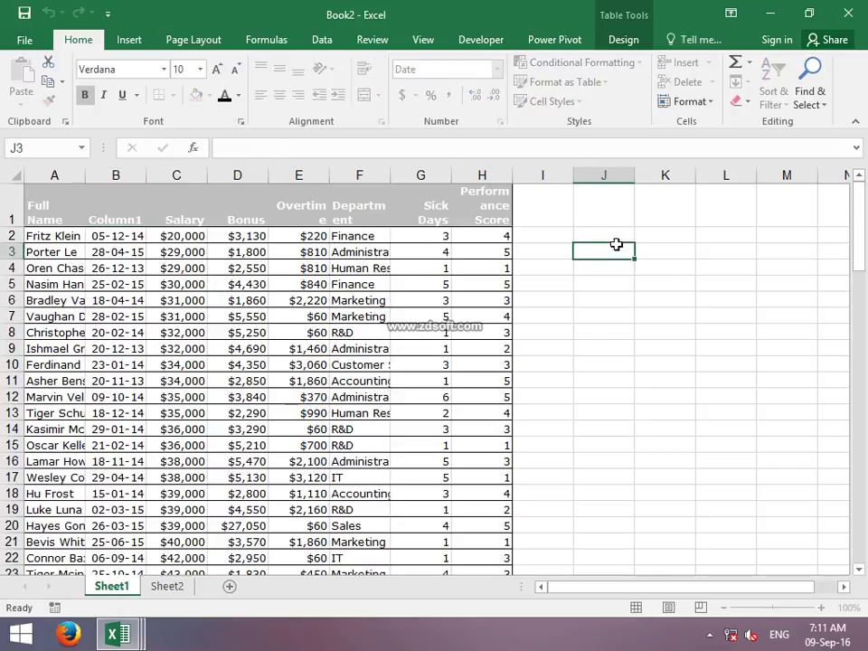
key("ctrl+z")
key("ctrl+z")
key("ctrl+z")
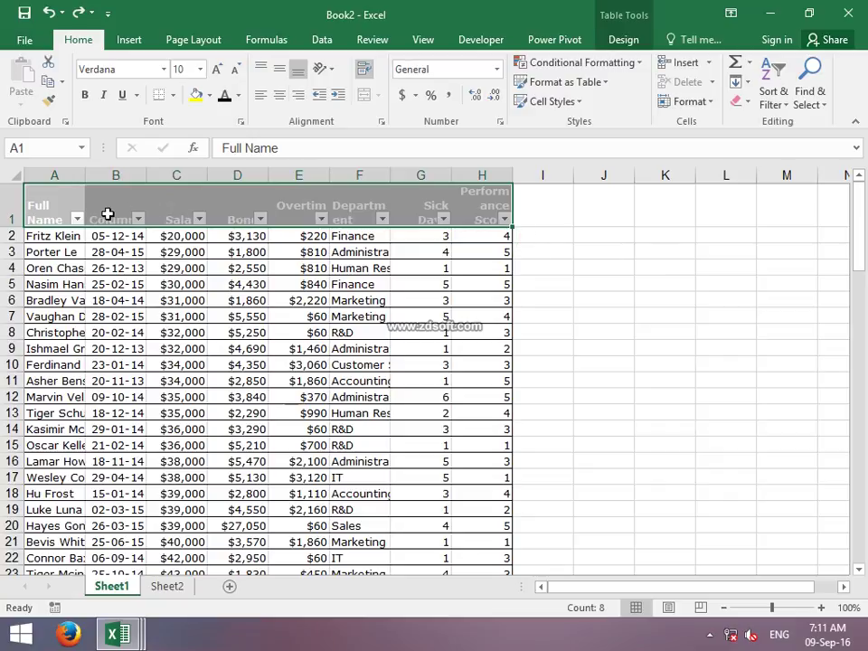
left_click(107, 213)
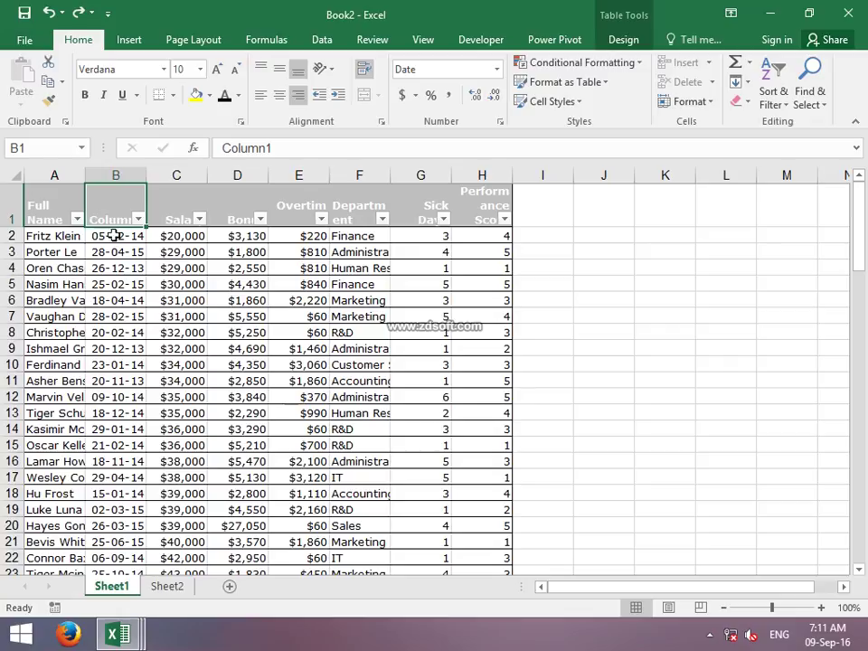
right_click(4, 317)
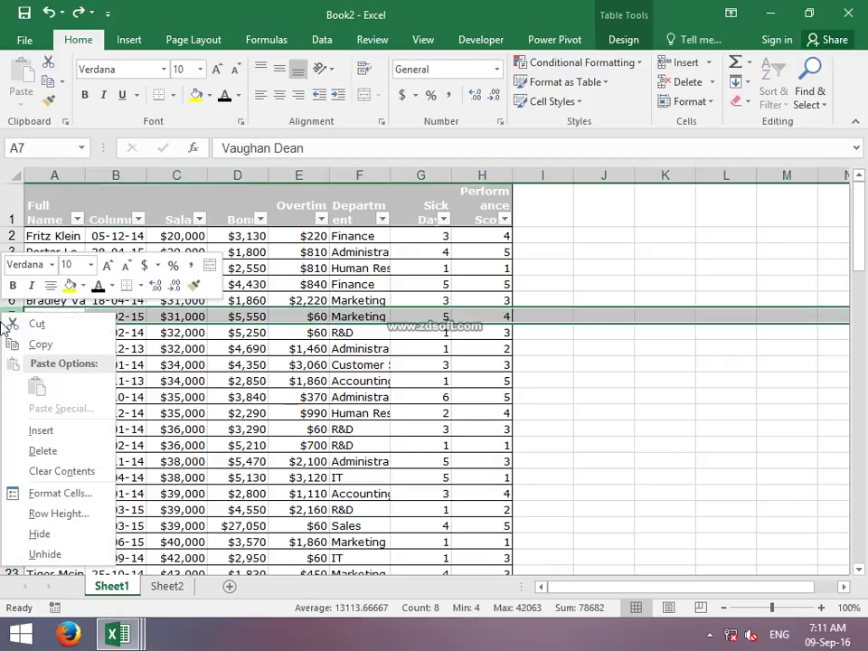
left_click(38, 431)
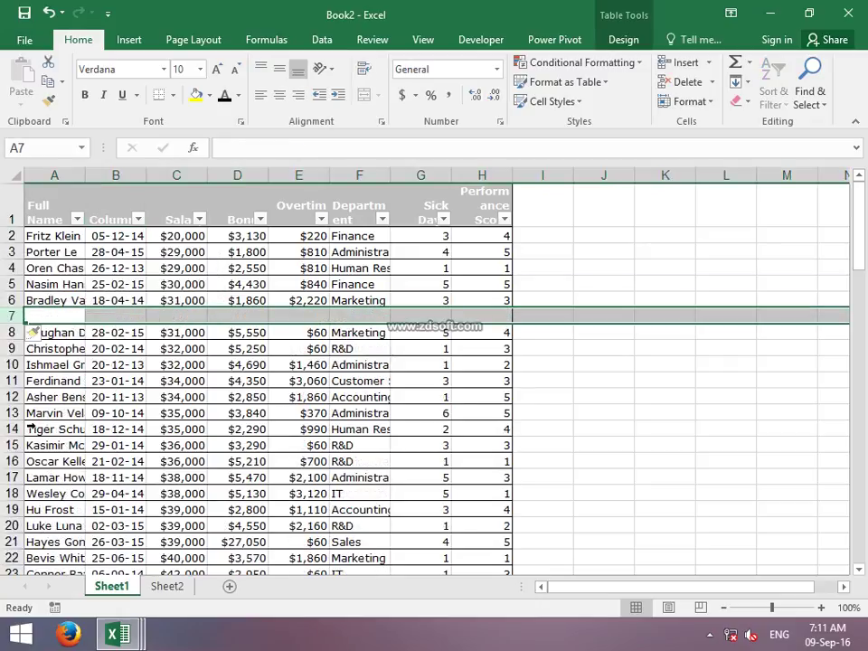
left_click(64, 201)
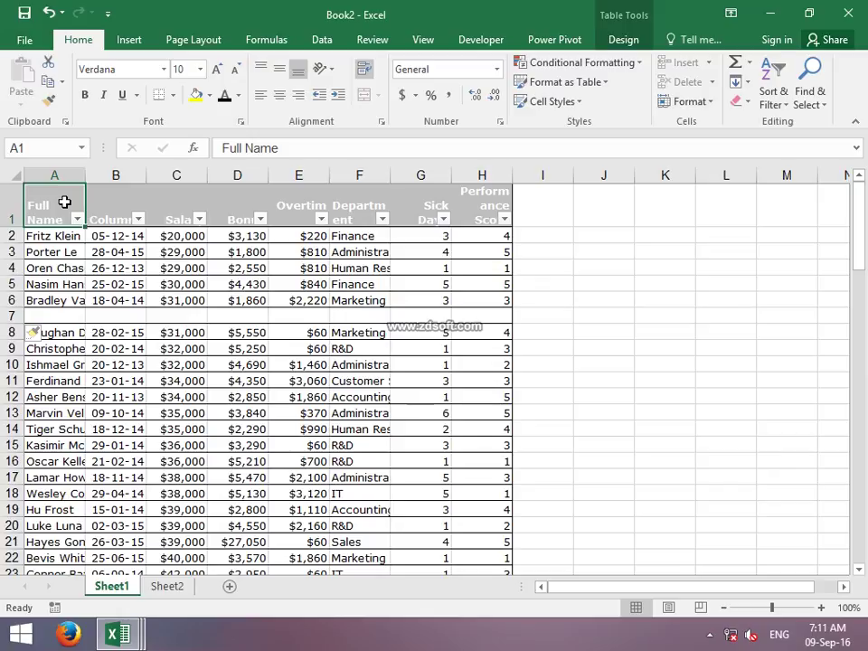
key("ctrl+a")
scroll(64, 202, "down", 7)
scroll(64, 202, "down", 19)
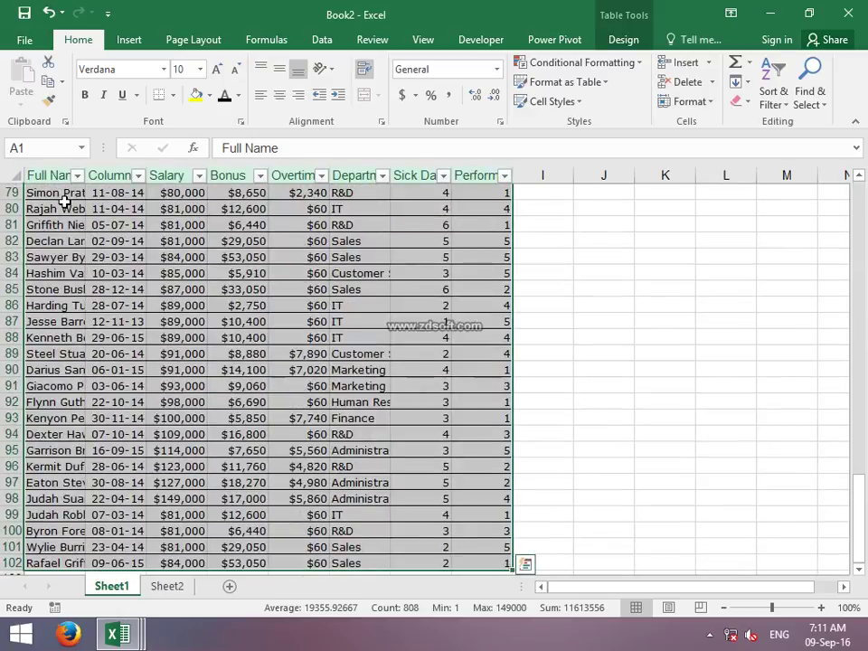
left_click(64, 202)
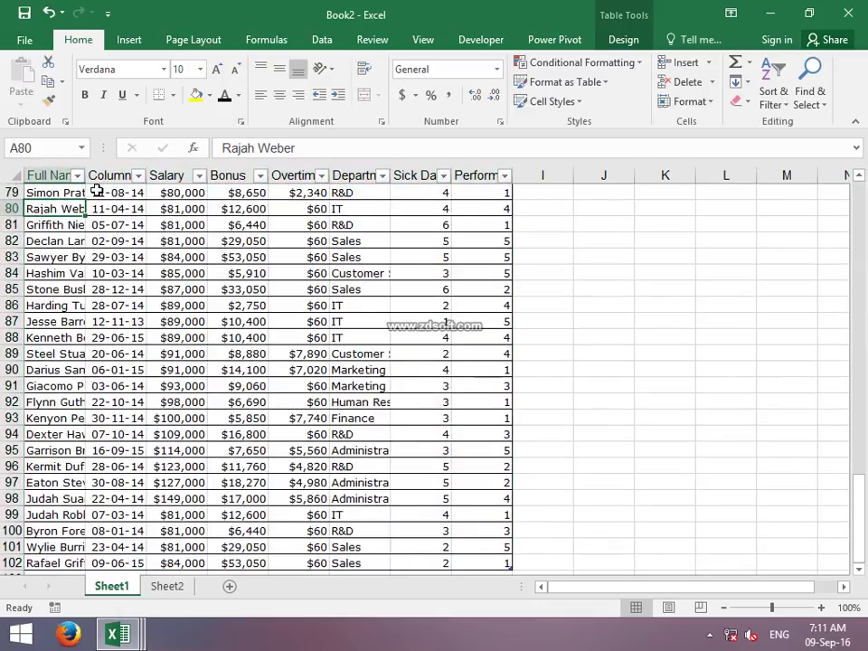
key("ctrl+Up")
key("ctrl+Up")
key("ctrl+Up")
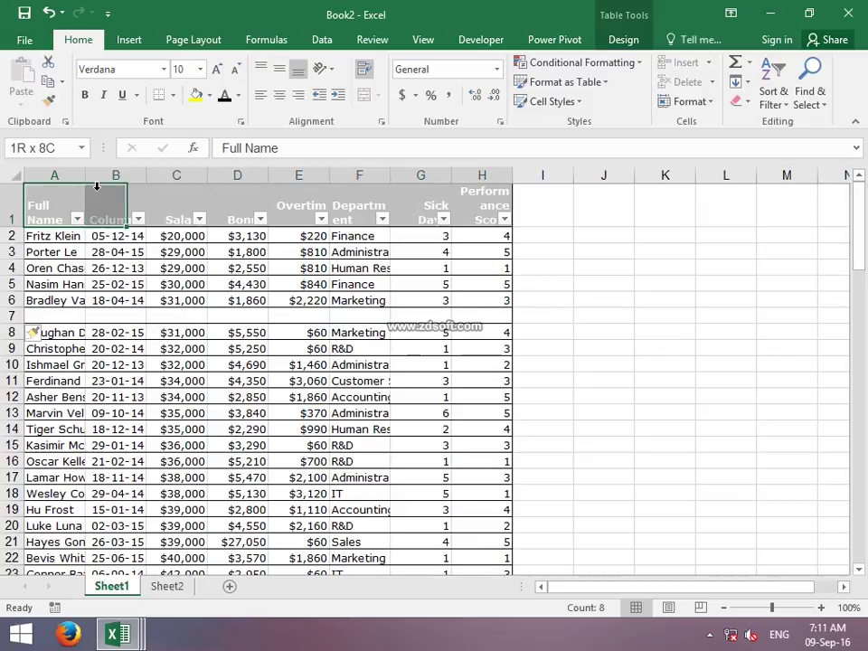
key("ctrl+a")
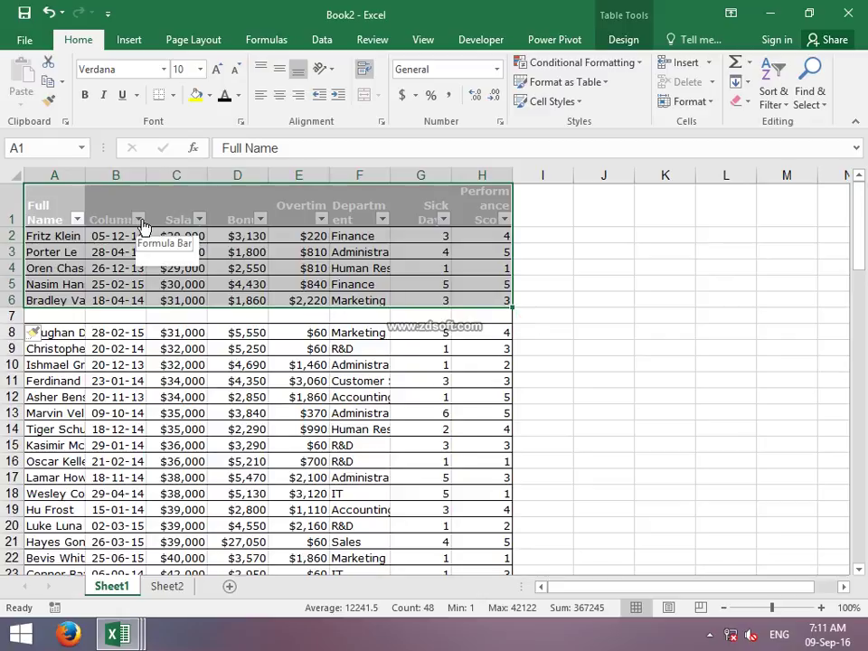
Remove the header filter buttons and select the table down to its last row
left_click(57, 192)
left_click(48, 202)
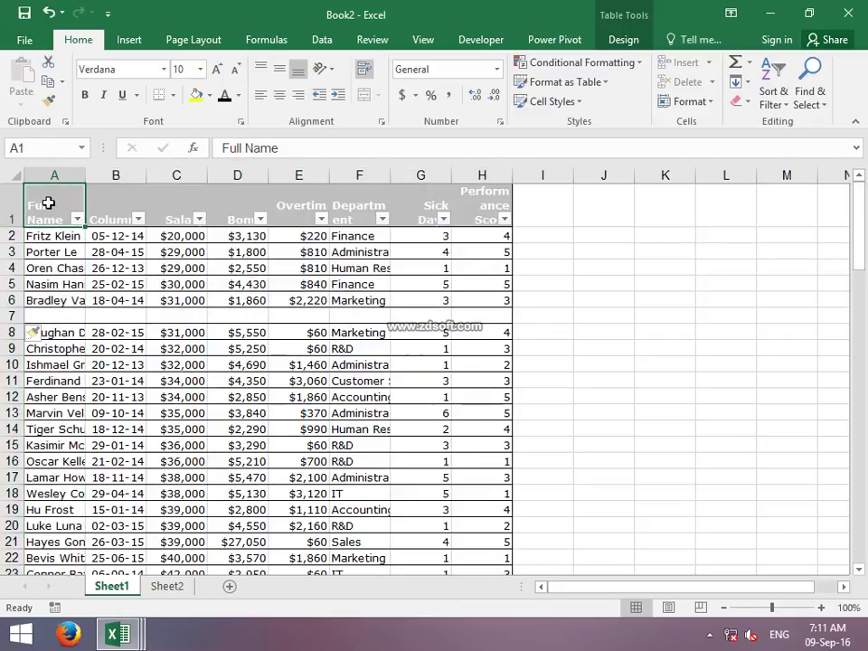
key("ctrl+shift+l")
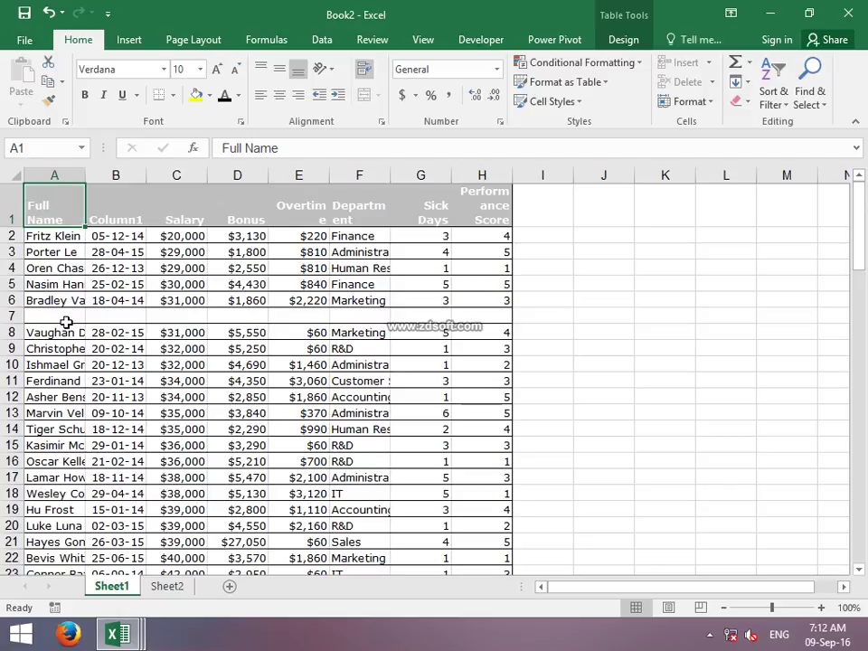
mouse_move(55, 208)
left_mouse_down()
mouse_move(479, 648)
mouse_move(505, 519)
left_mouse_up()
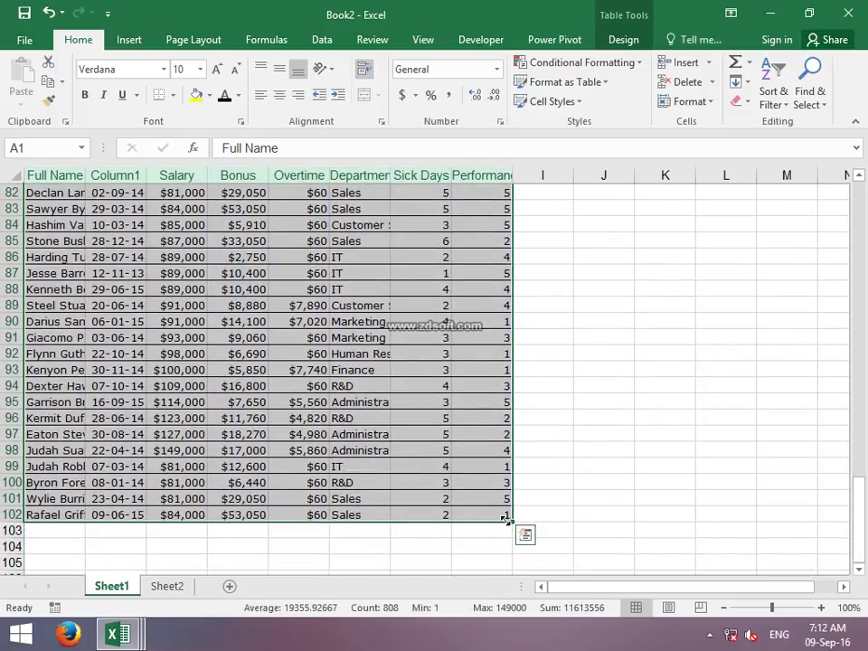
scroll(500, 464, "up", 4)
scroll(498, 464, "up", 2)
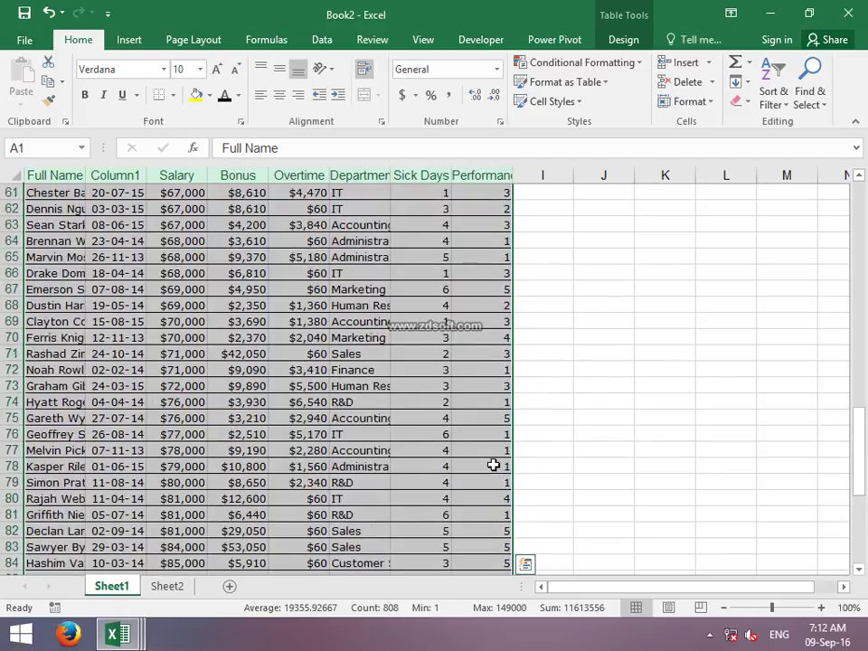
scroll(494, 464, "up", 8)
scroll(494, 464, "up", 5)
scroll(494, 464, "up", 4)
scroll(494, 464, "up", 4)
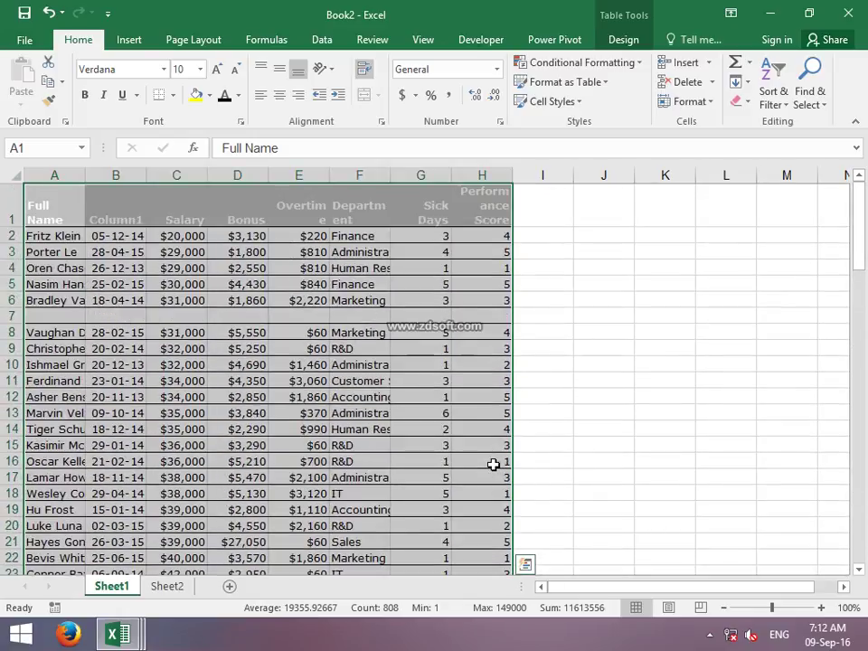
Enter 1 in cell F7 of the empty row, then view Book2's File Info page
left_click(183, 204)
left_click_drag(73, 315, 389, 322)
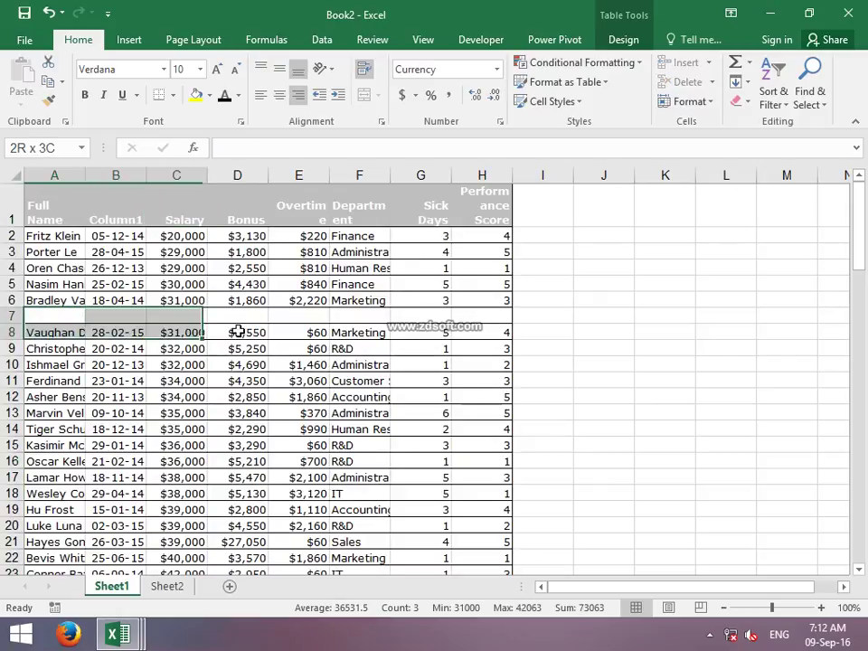
left_click(349, 313)
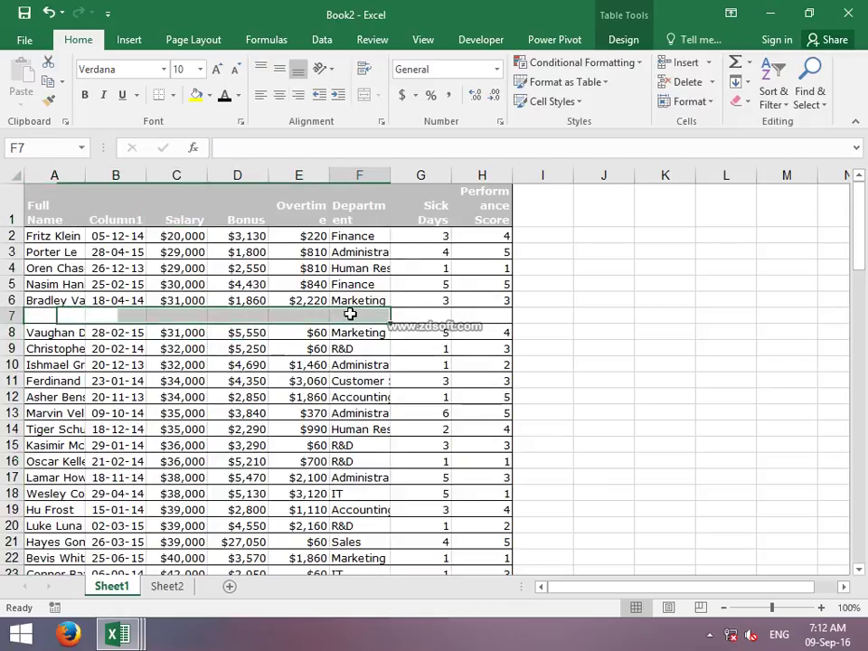
type("1")
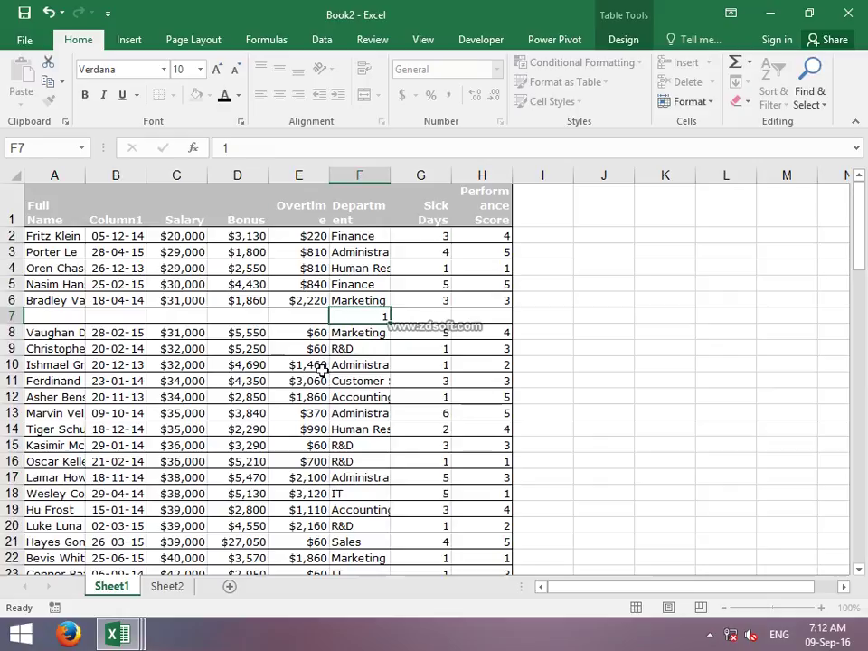
key("Return")
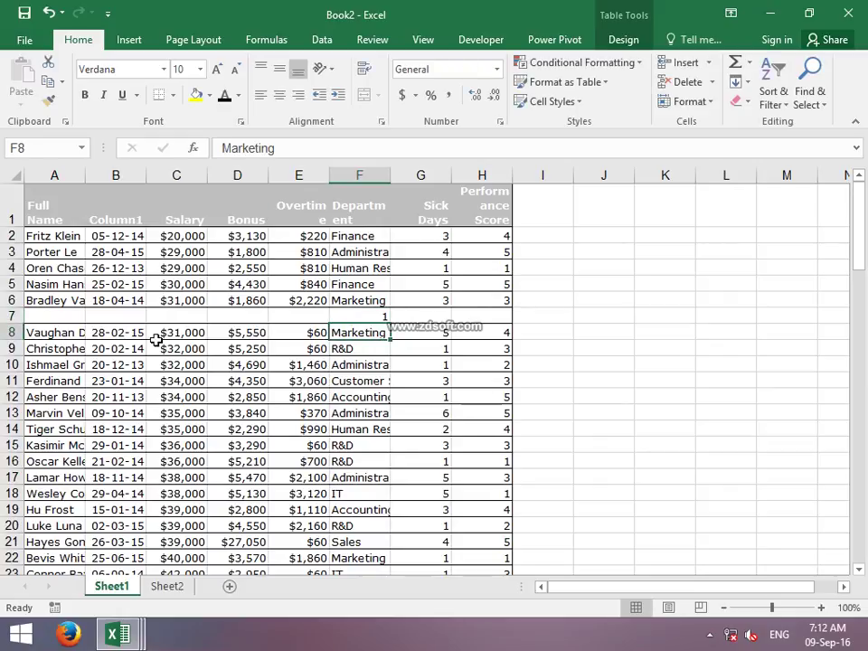
left_click(348, 318)
left_click(299, 364)
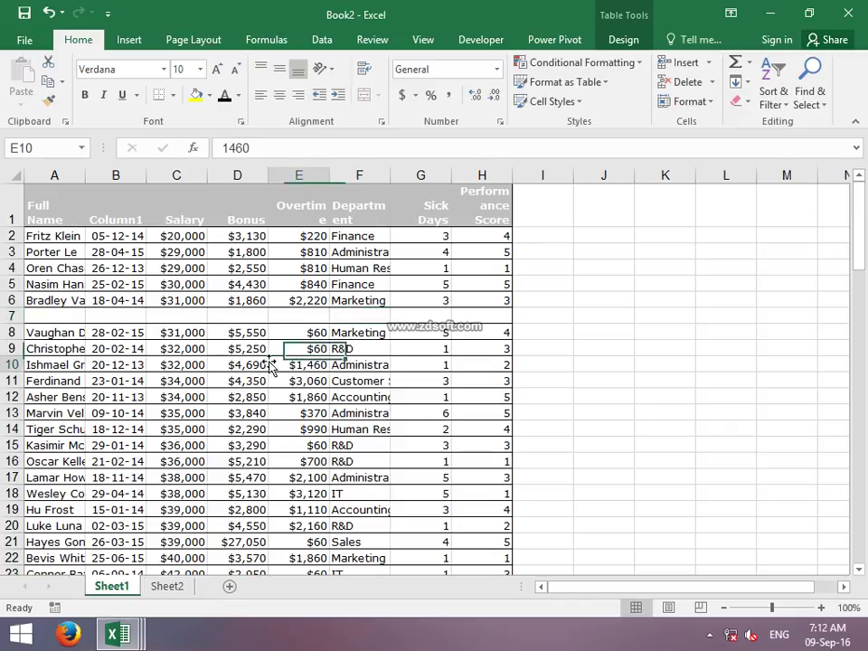
left_click(24, 40)
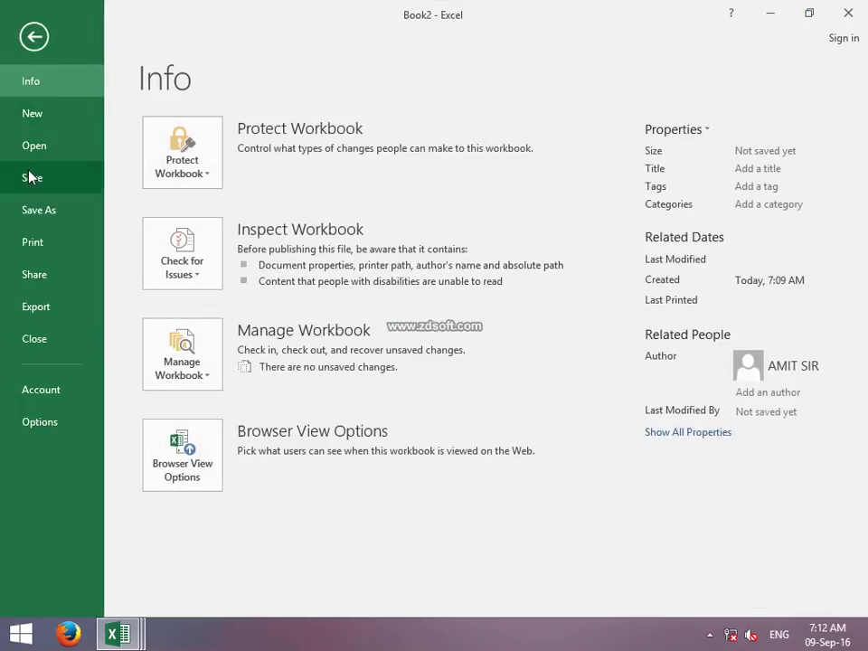
Browse the Open dialog to the Downloads folder and open UF.xlsm
left_click(31, 145)
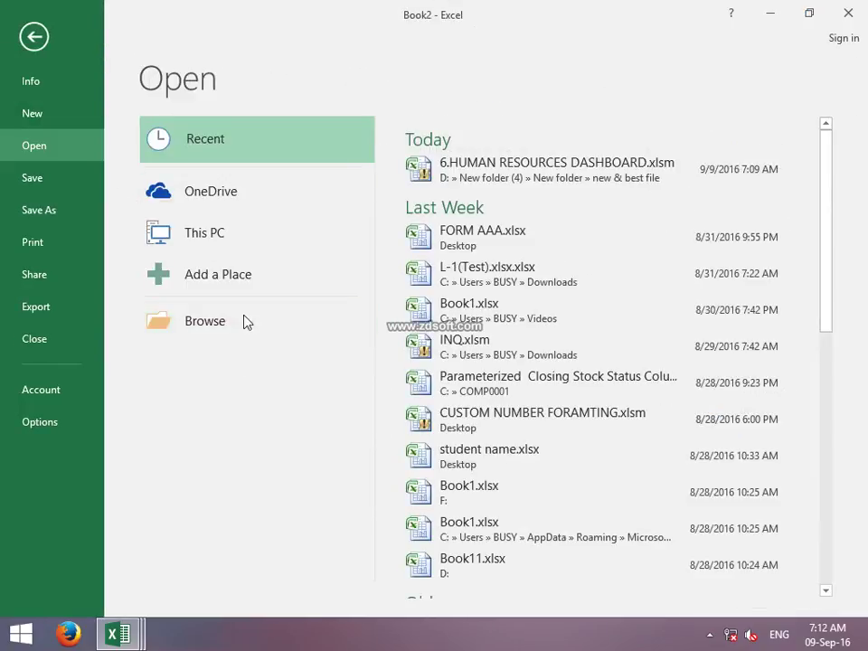
left_click(169, 332)
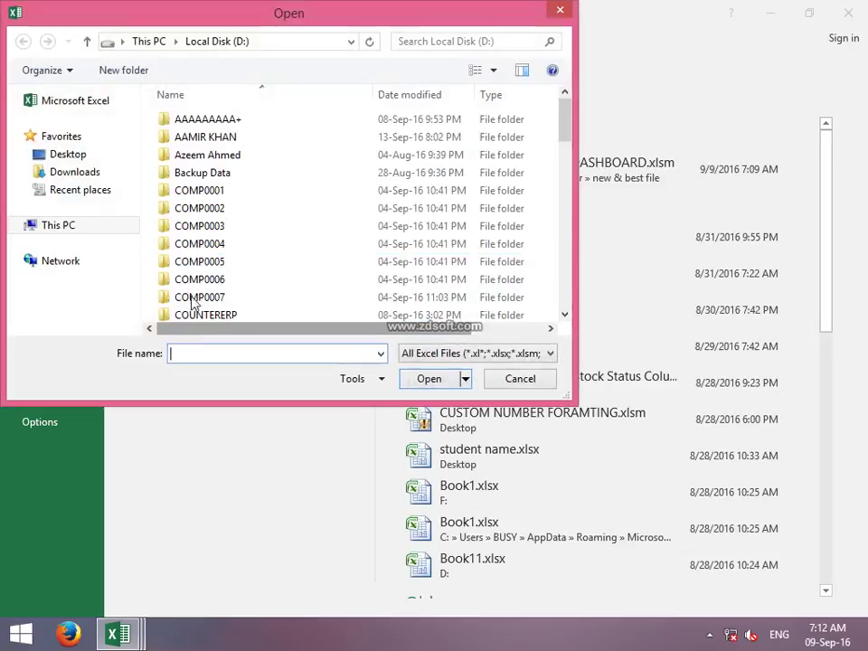
left_click(64, 199)
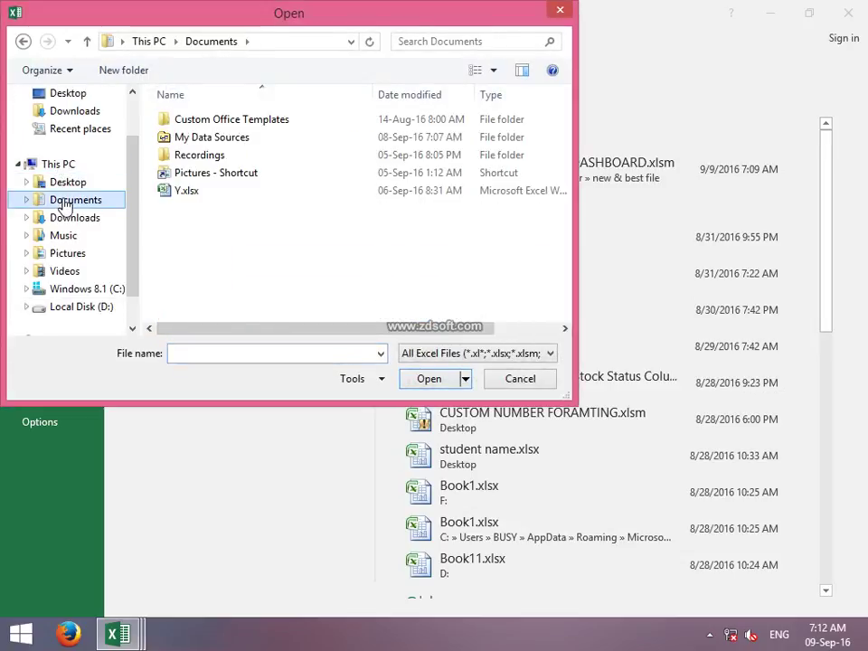
left_click(74, 182)
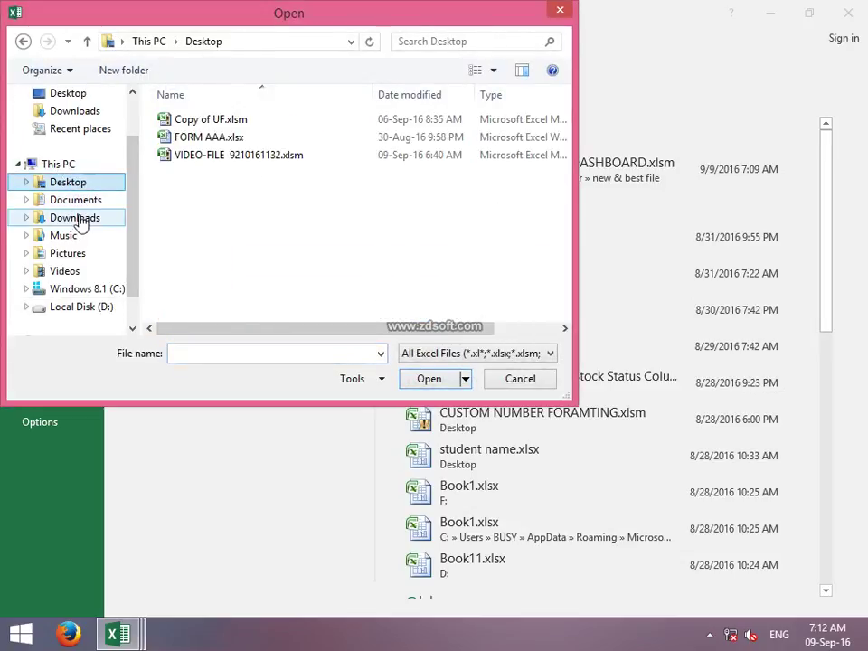
left_click(74, 218)
left_click(240, 192)
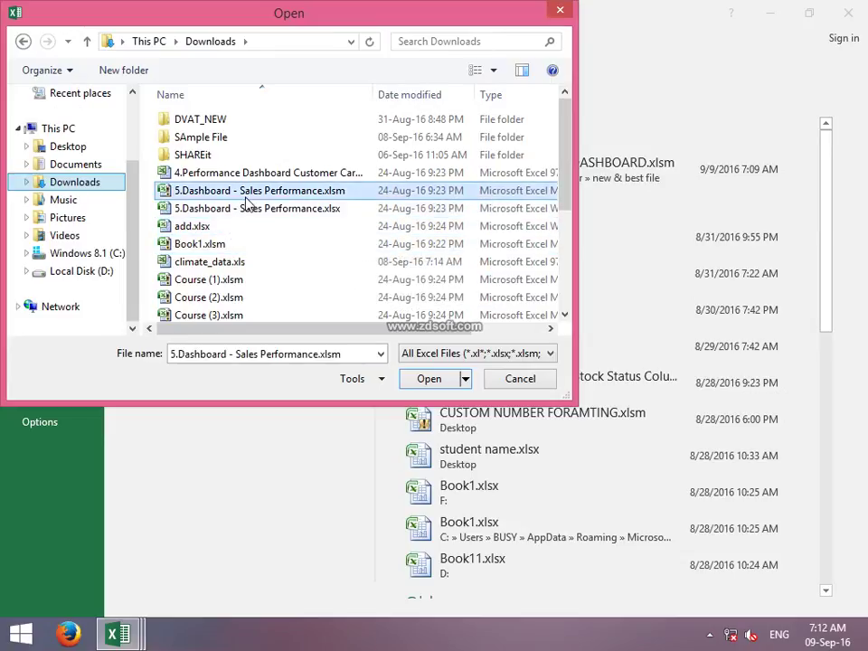
scroll(246, 204, "down", 3)
double_click(227, 311)
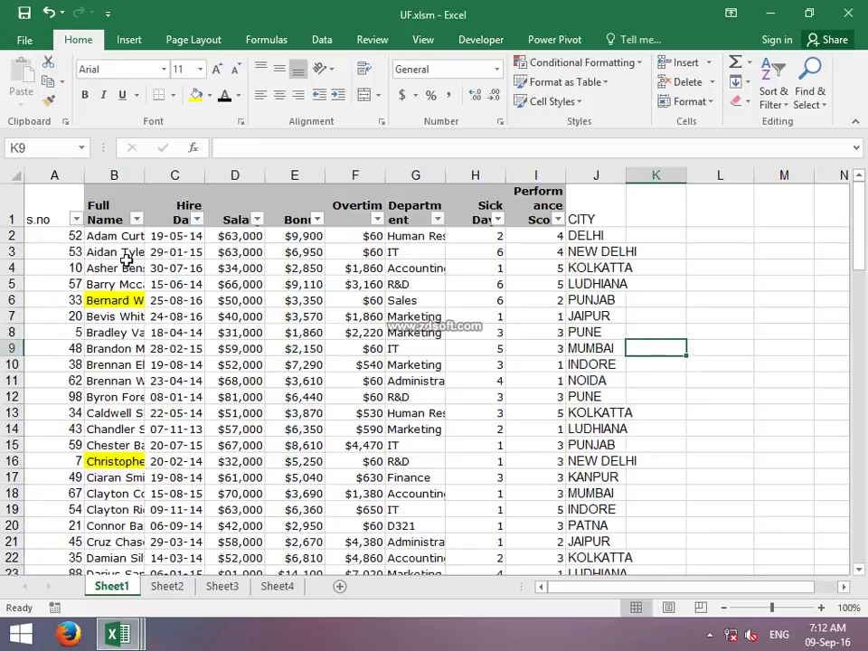
Sort UF's rows by s.no smallest first and remove the header filter buttons
left_click(76, 219)
left_click(67, 235)
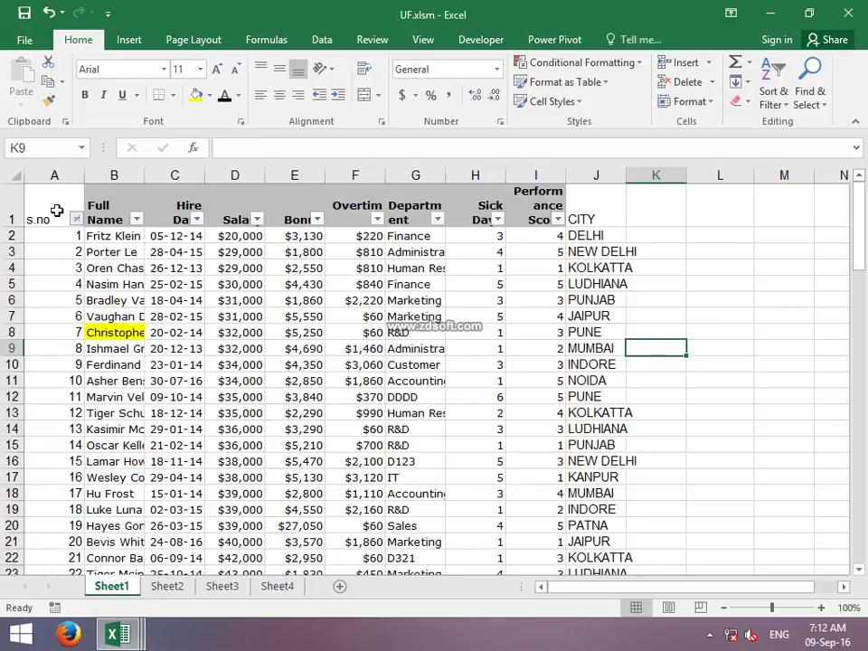
key("ctrl+shift+l")
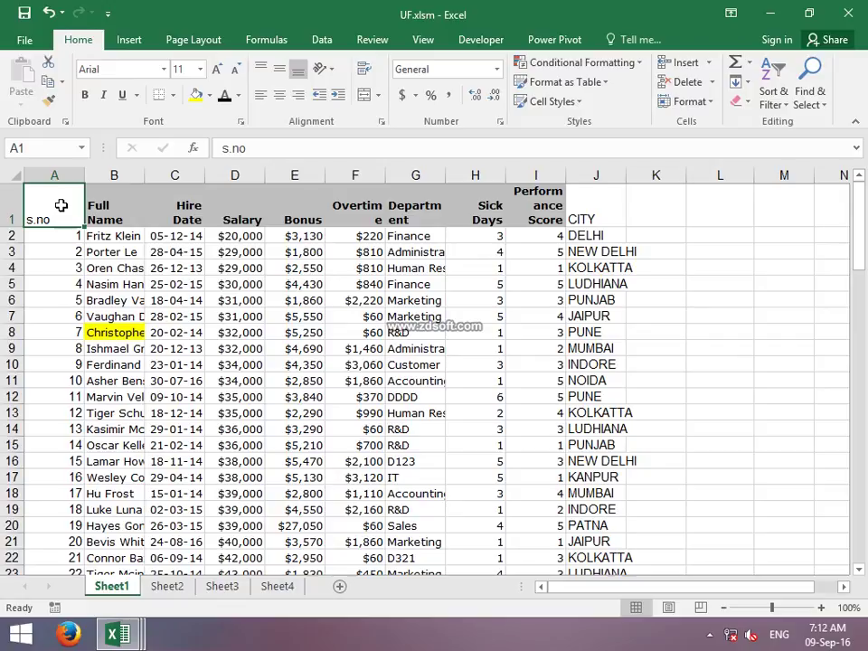
Preview the Recommended PivotTables, including Sum of Salary by CITY, and cancel without inserting
left_click(127, 40)
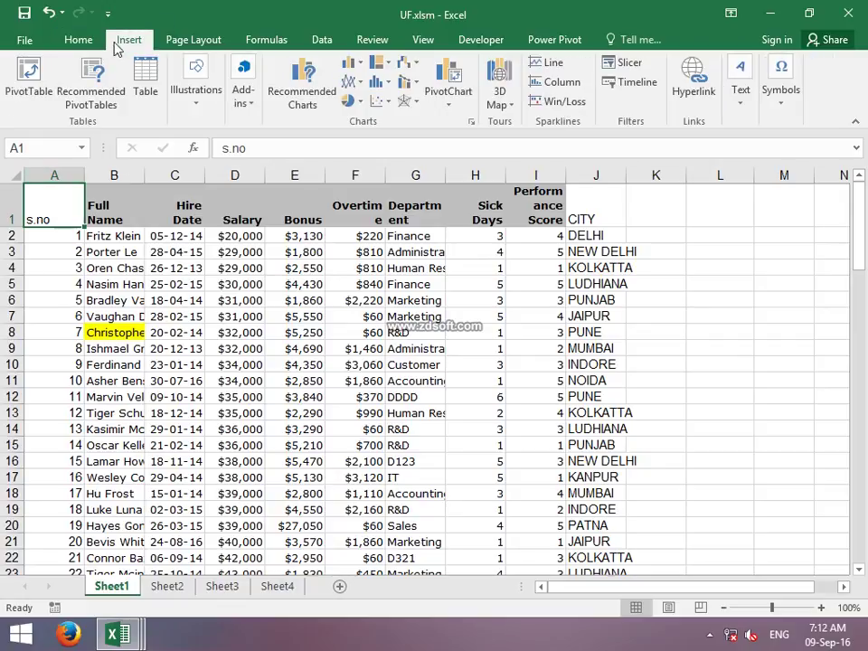
left_click(114, 113)
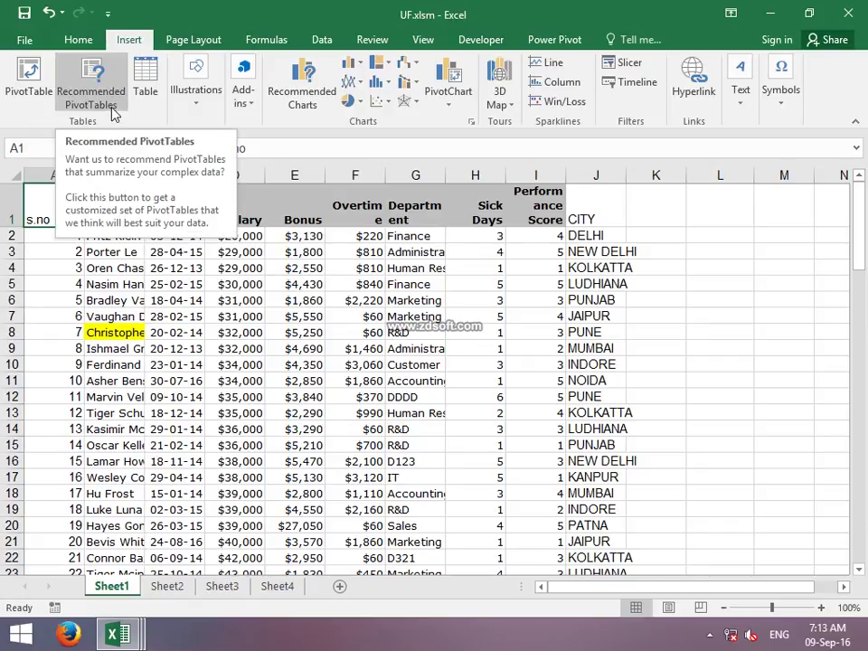
left_click(112, 108)
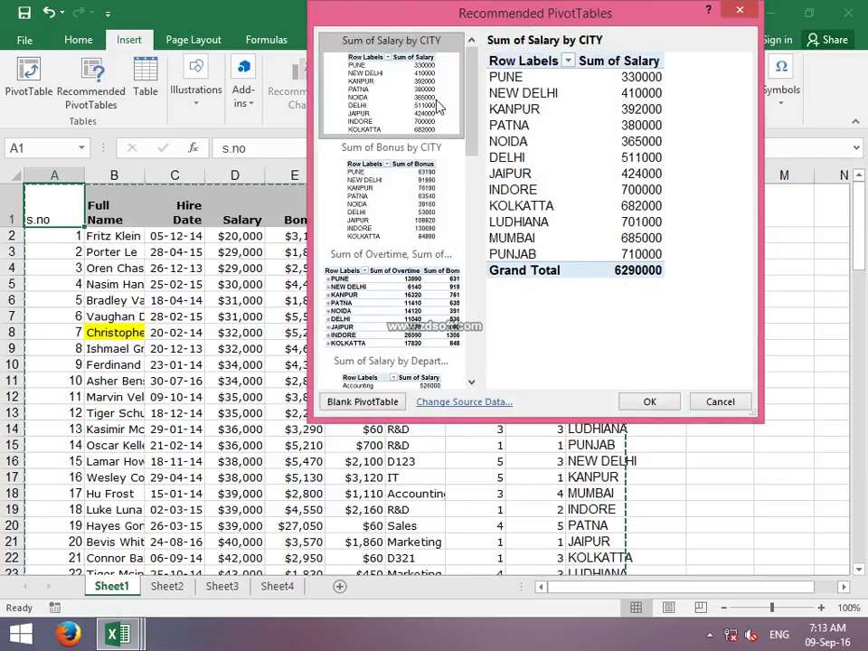
scroll(426, 181, "down", 5)
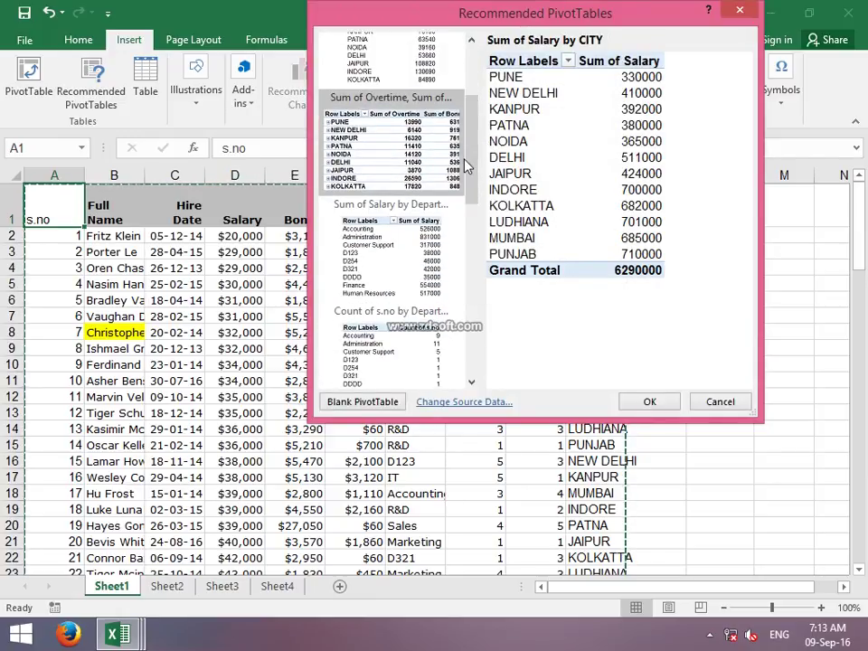
left_click(723, 401)
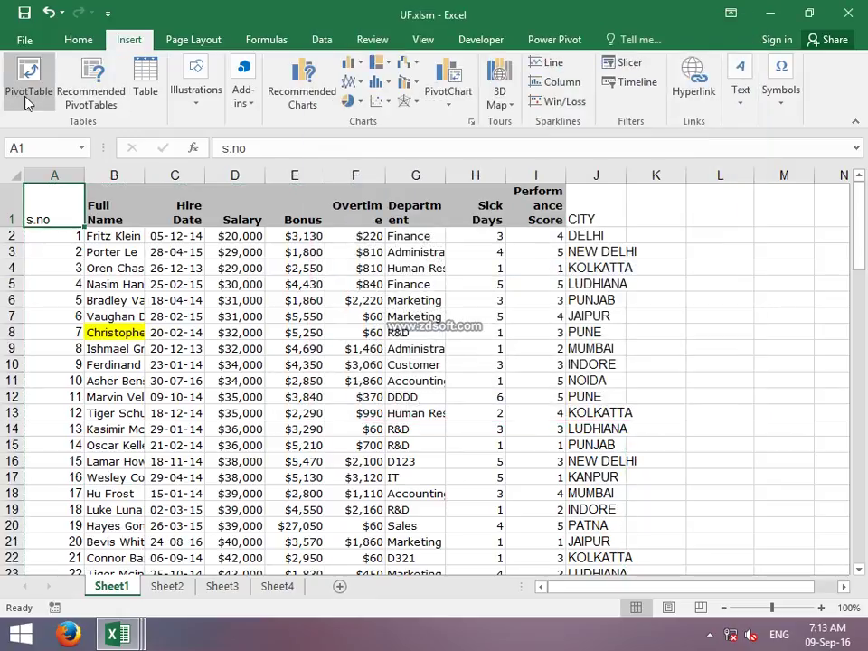
Insert a trial PivotTable on a new sheet and toggle its Field List off and back on
left_click(27, 91)
left_click(579, 308)
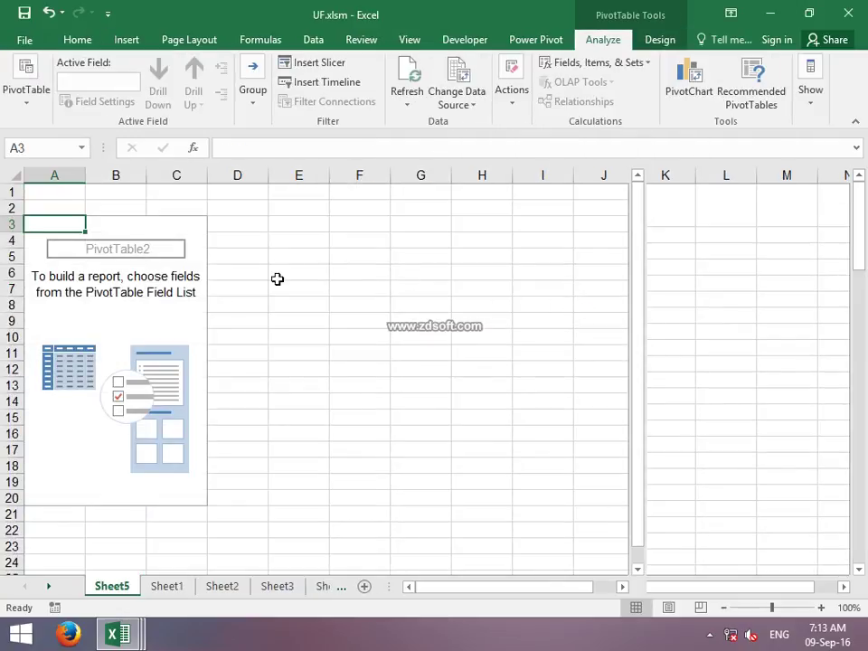
left_click(177, 322)
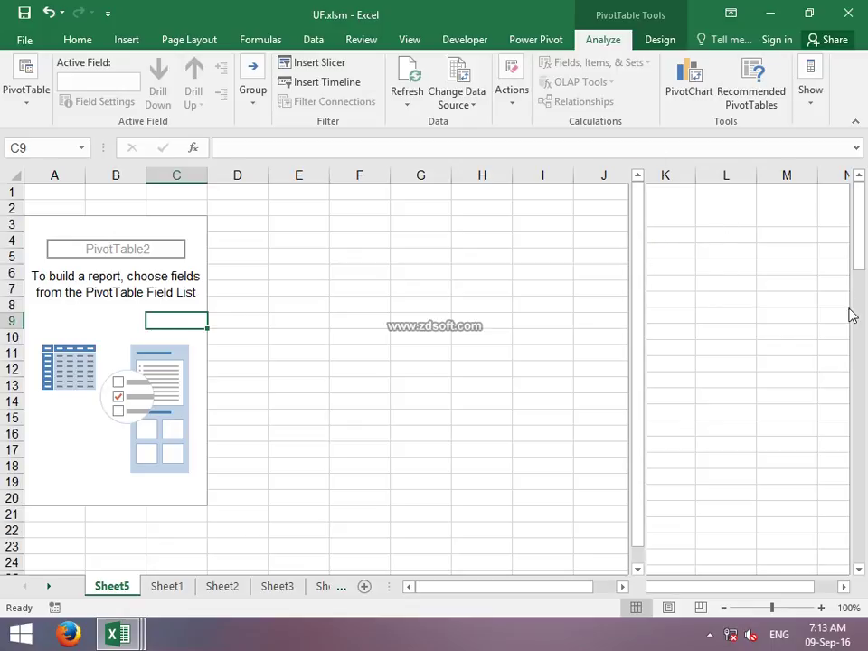
left_click(555, 42)
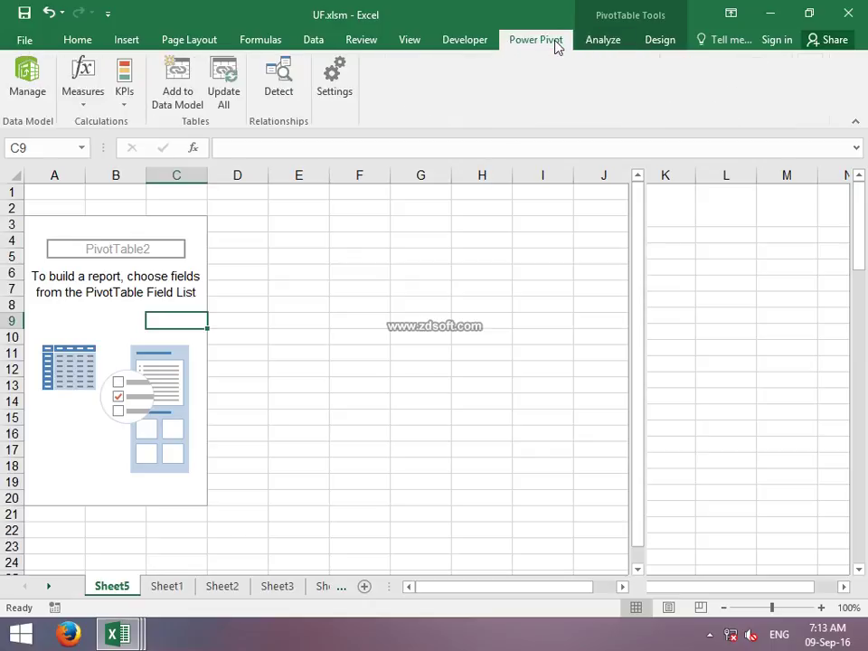
left_click(604, 41)
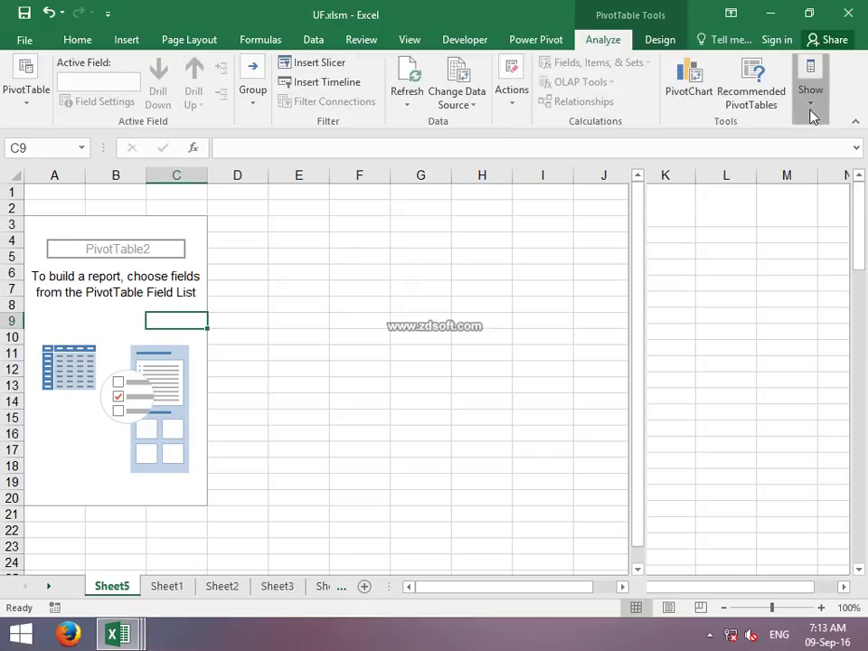
left_click(810, 104)
left_click(771, 161)
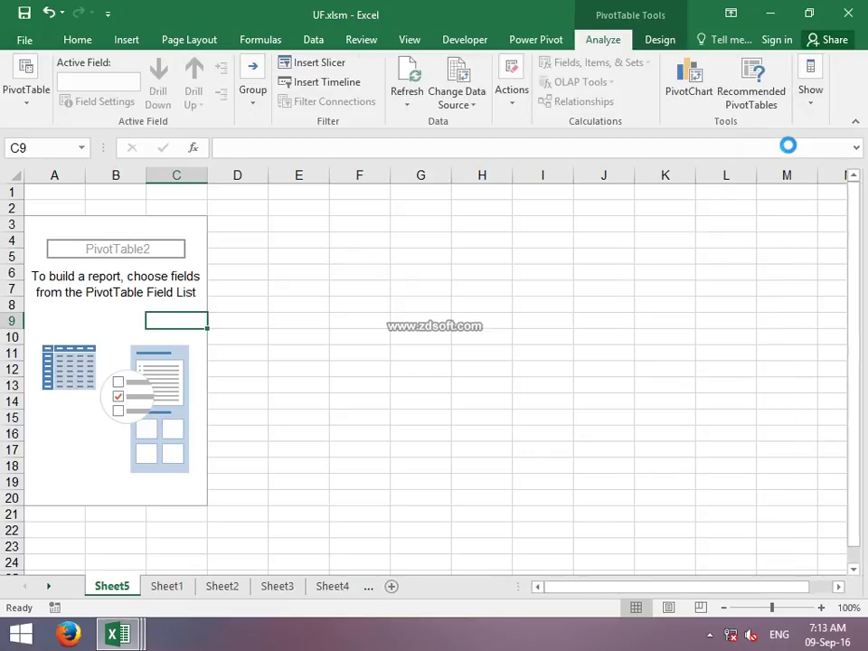
left_click(58, 418)
left_click(115, 335)
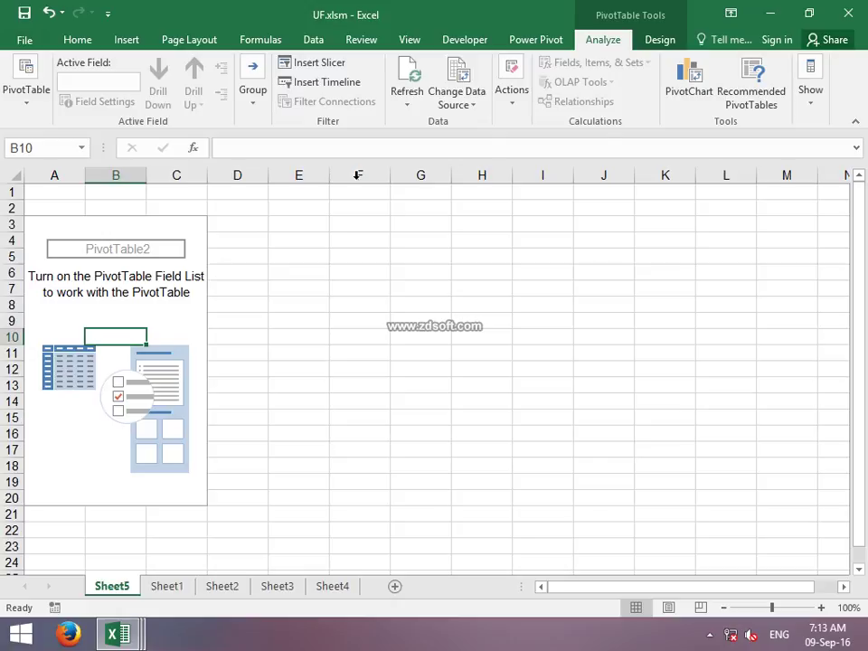
left_click(810, 100)
left_click(769, 176)
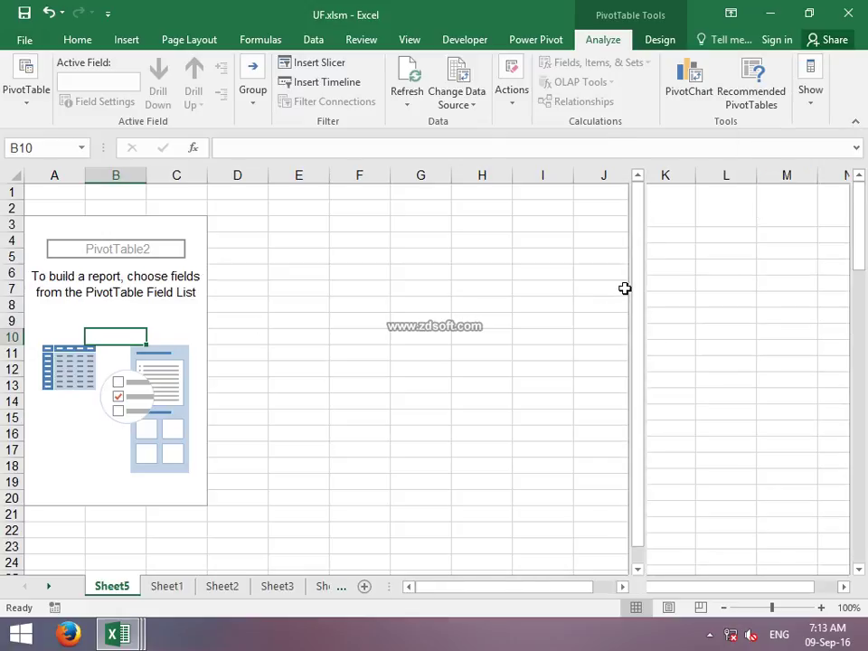
Insert another PivotTable from Sheet1, then close UF.xlsm choosing Don't Save
left_click(167, 587)
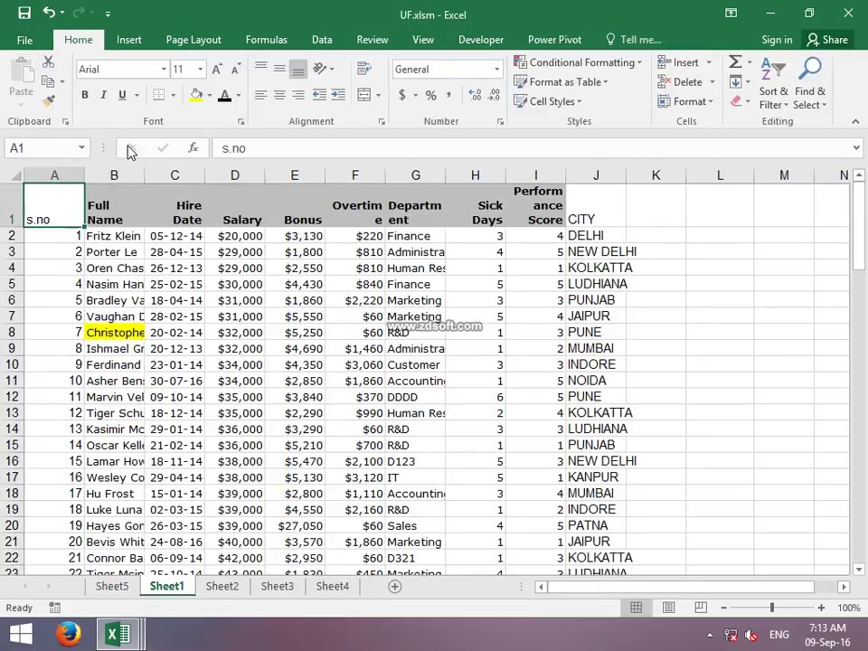
left_click(134, 41)
left_click(28, 79)
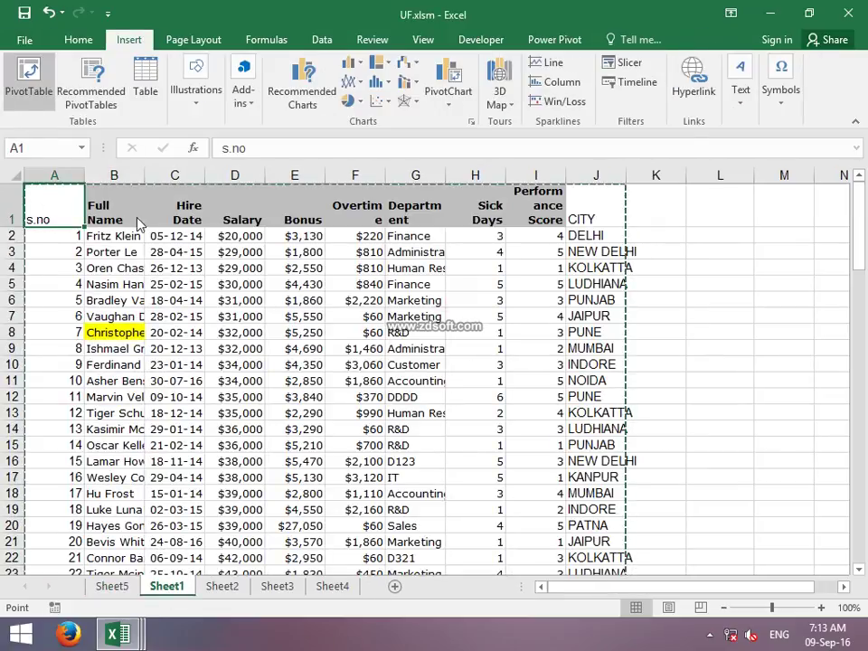
left_click(587, 310)
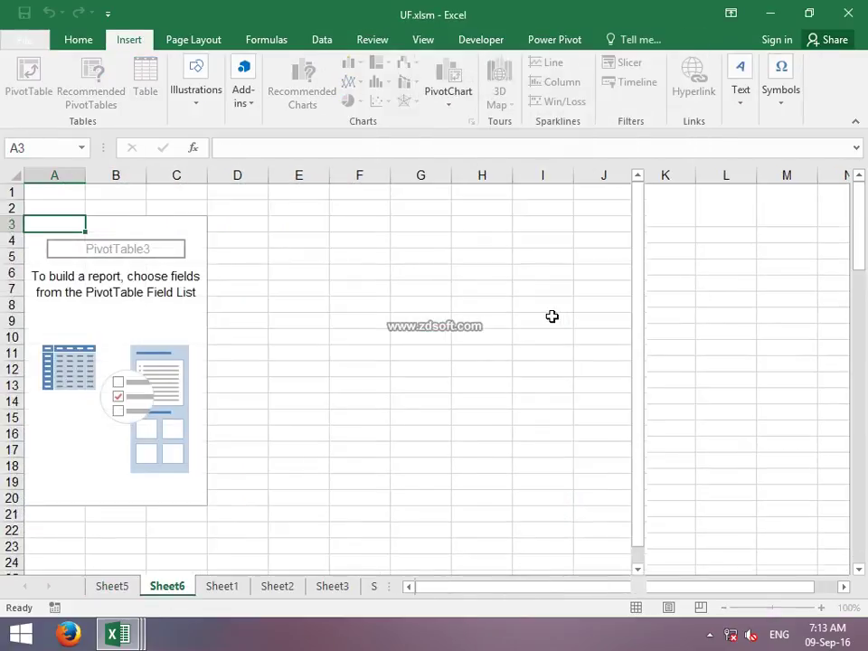
left_click(847, 19)
left_click(430, 336)
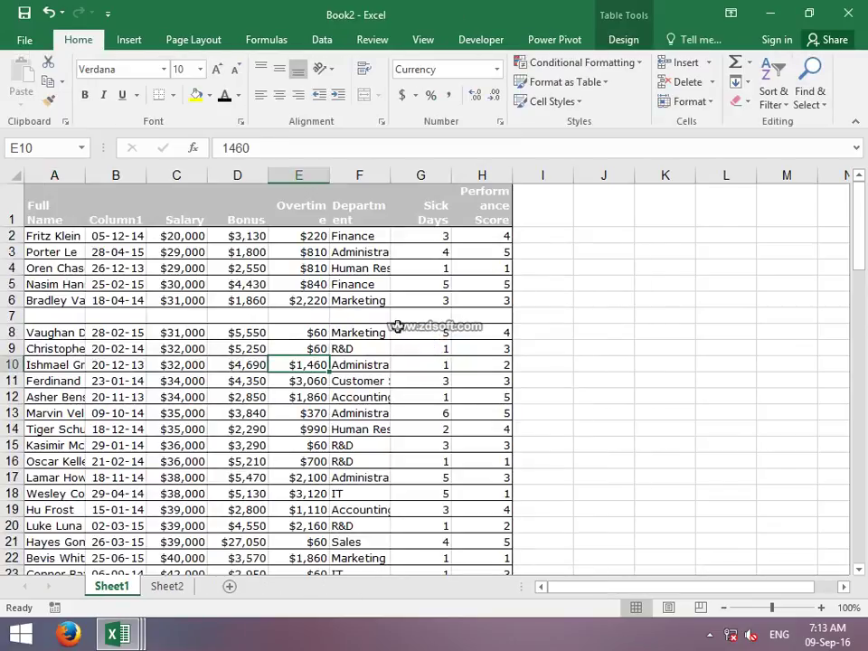
Delete the empty row 7 from Book2's employee table
left_click(58, 198)
right_click(11, 316)
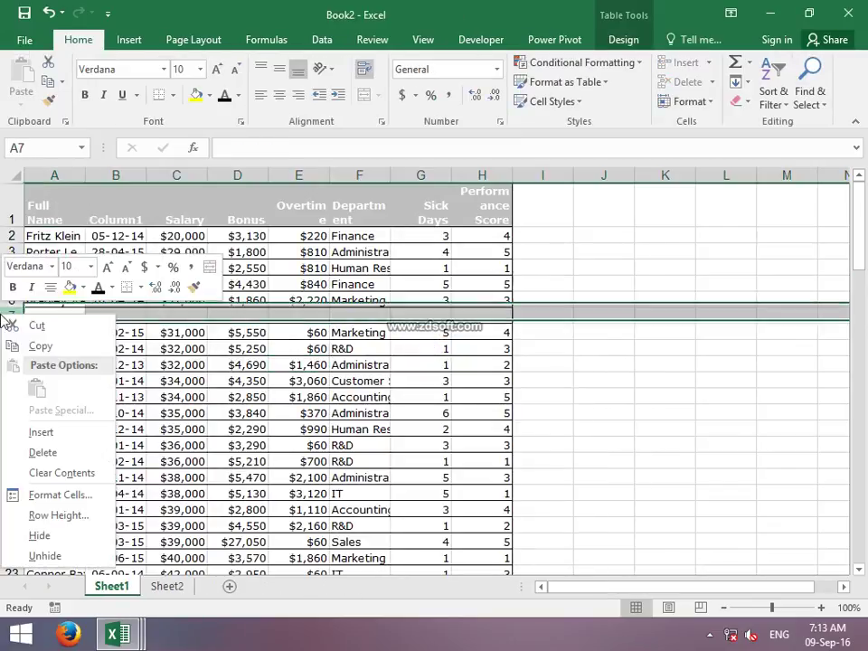
left_click(9, 452)
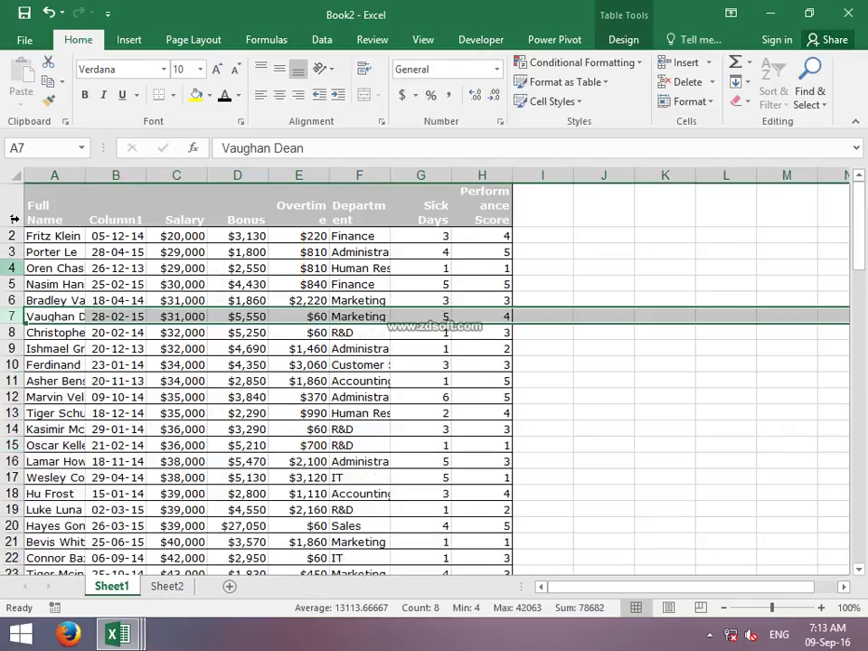
Insert a blank PivotTable from the tblData table on a new worksheet, Sheet3
left_click(43, 208)
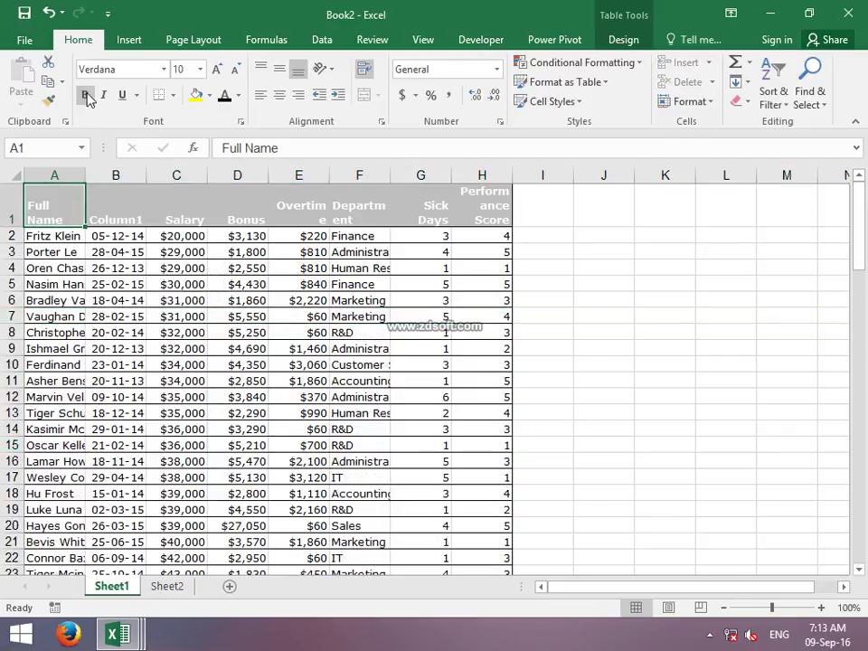
left_click(128, 40)
left_click(28, 80)
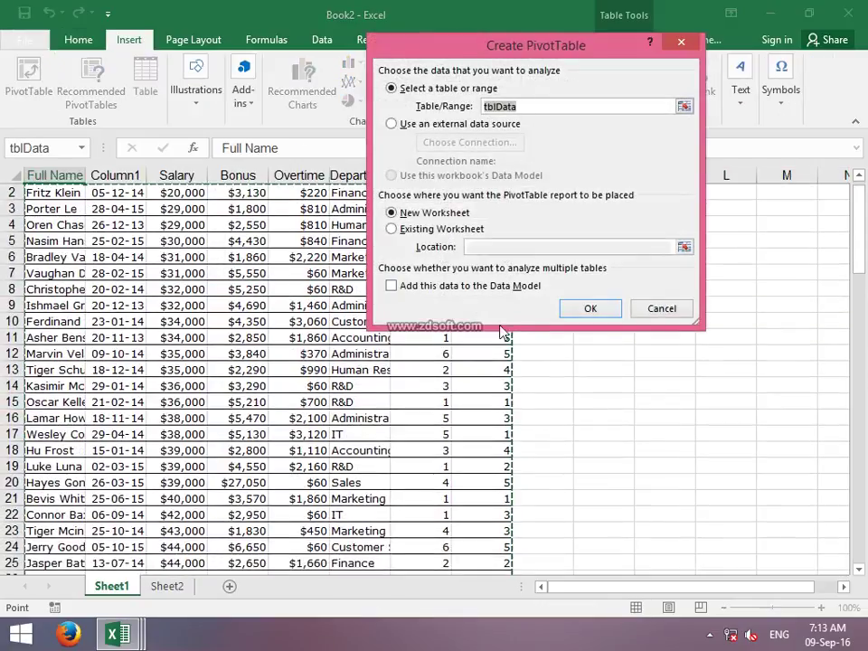
left_click(587, 308)
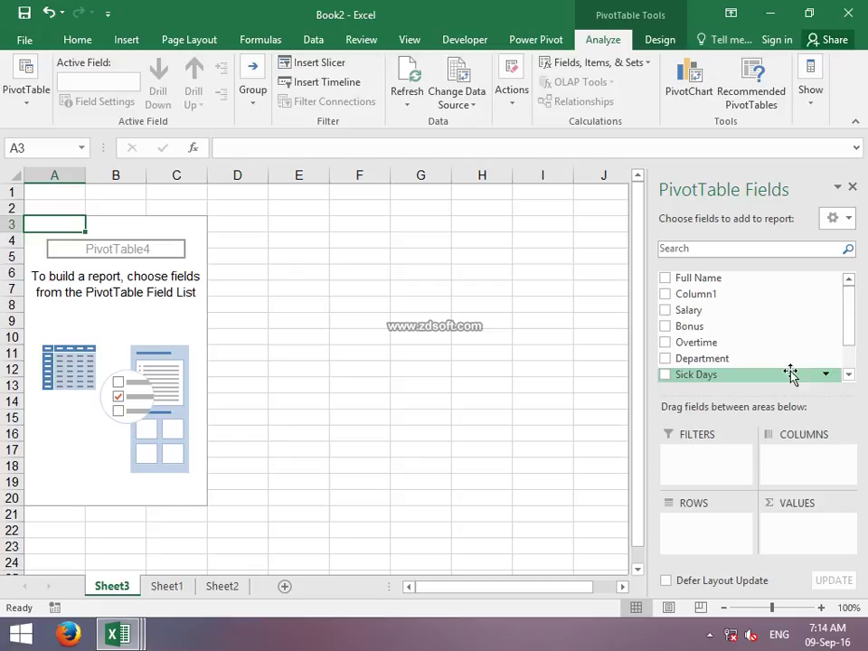
Add Department to the PivotTable rows, listing the departments in A4:A12
mouse_move(853, 330)
left_mouse_down()
mouse_move(857, 360)
mouse_move(860, 312)
mouse_move(853, 347)
left_mouse_up()
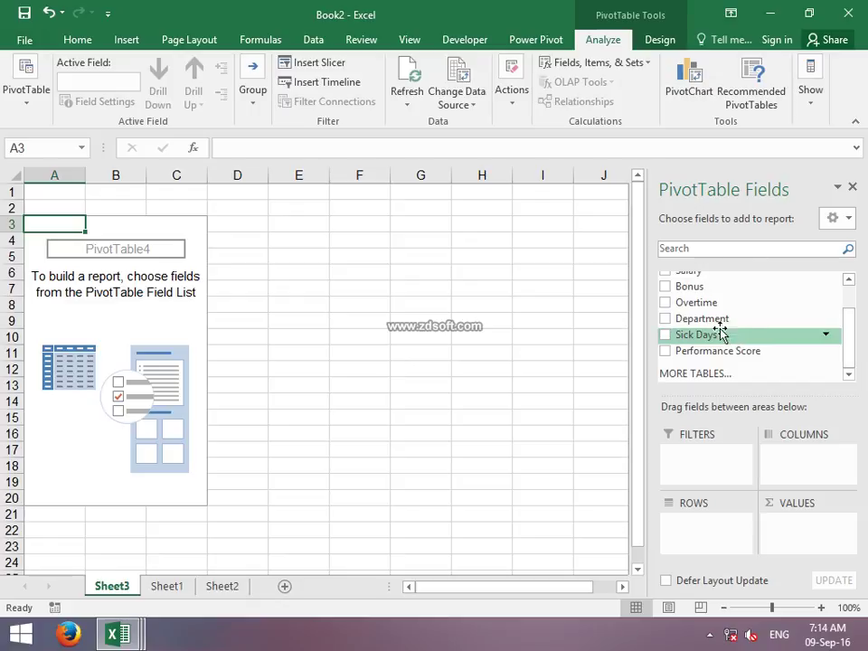
left_click_drag(729, 321, 719, 544)
left_click_drag(78, 244, 82, 366)
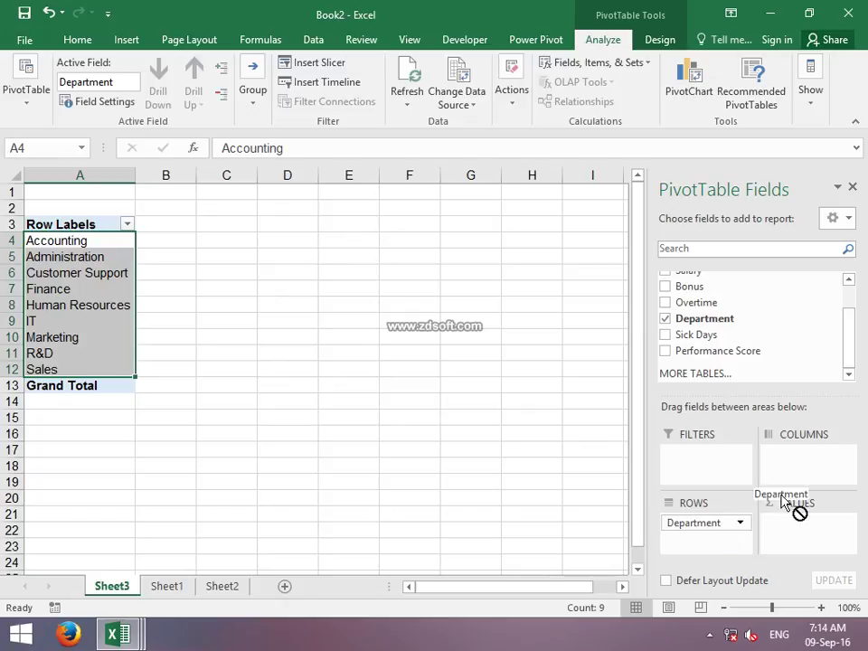
Try Department in Columns, then move it back to Rows
left_click_drag(704, 528, 846, 463)
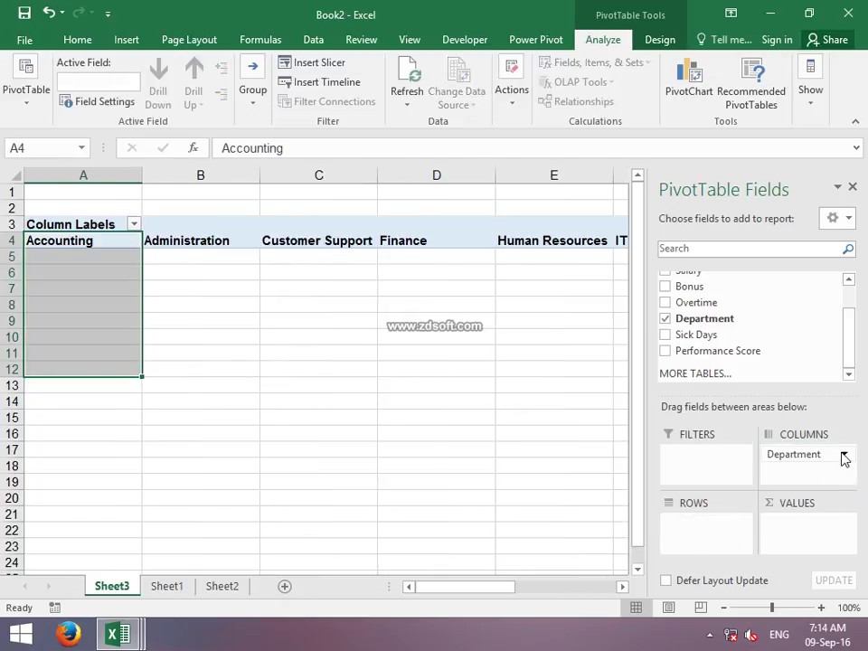
left_click(443, 467)
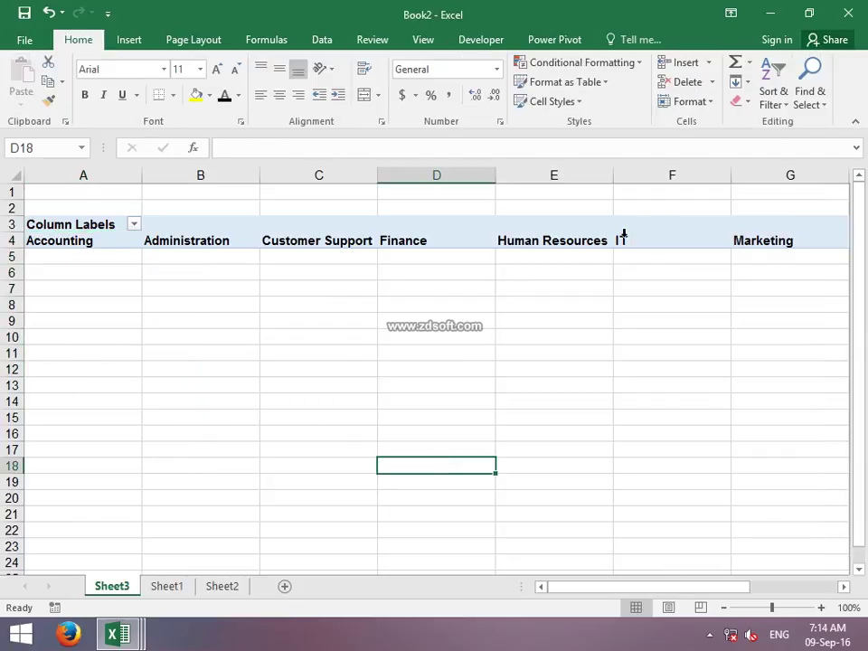
scroll(549, 325, "down", 1, "ctrl")
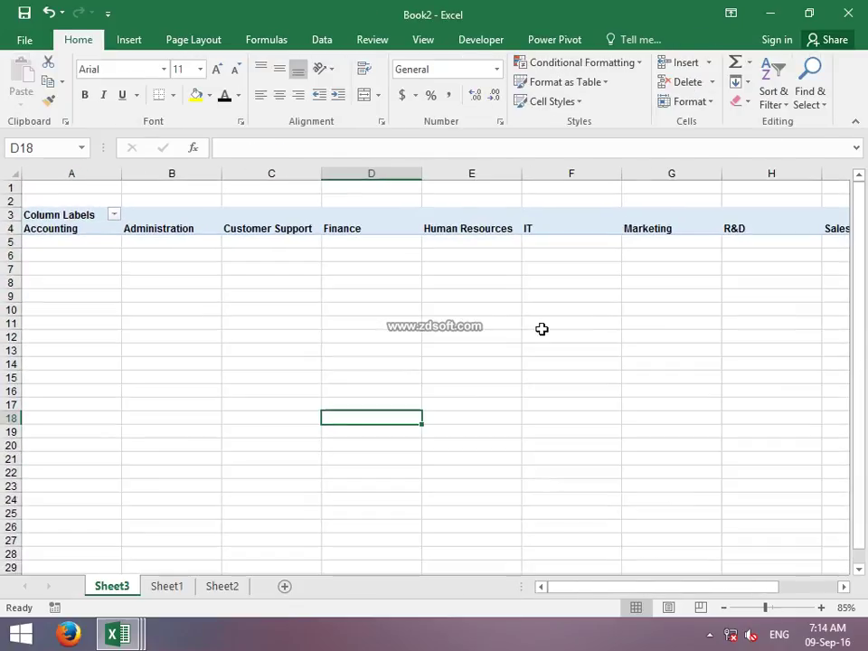
scroll(542, 329, "down", 1, "ctrl")
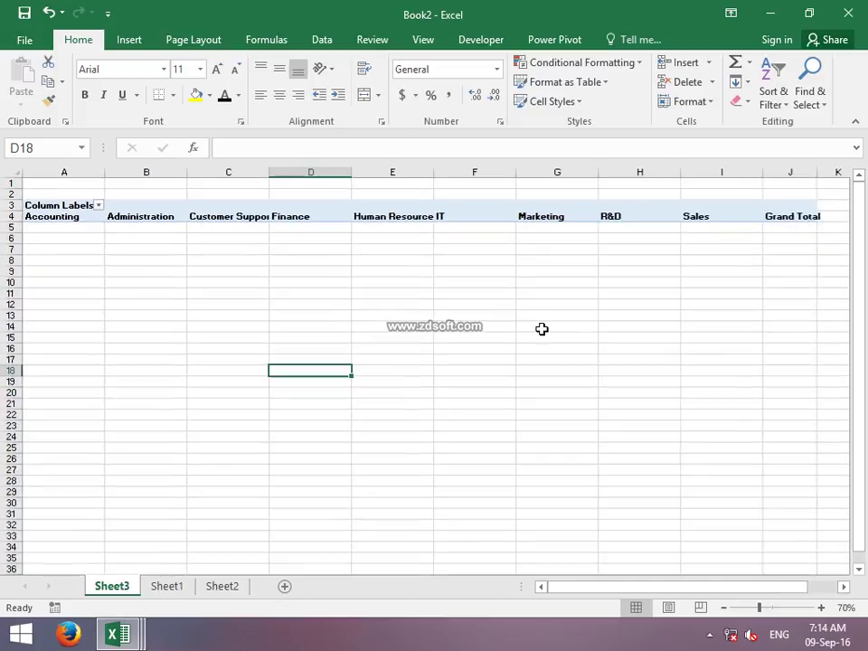
left_click(326, 207)
left_click_drag(778, 454, 688, 538)
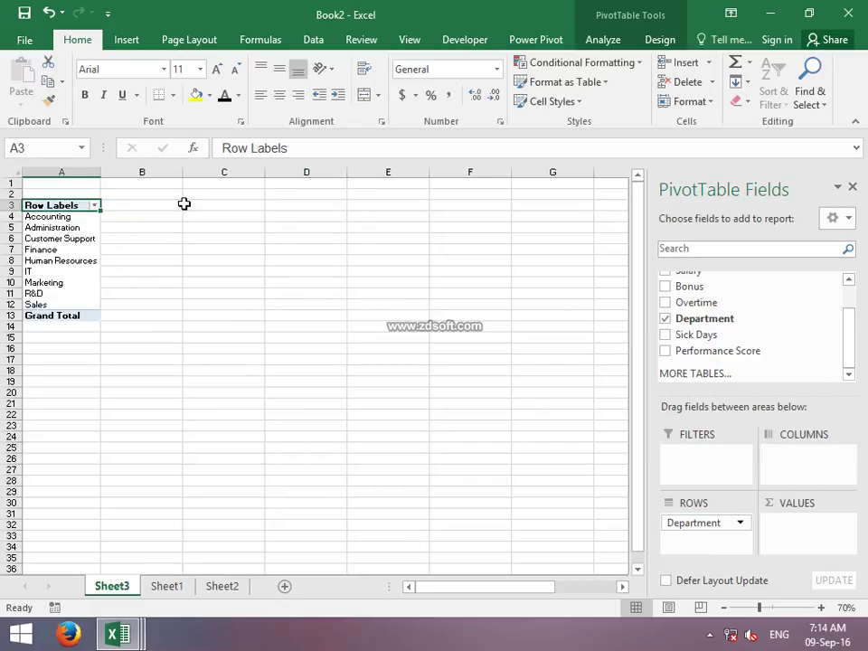
left_click_drag(186, 206, 376, 215)
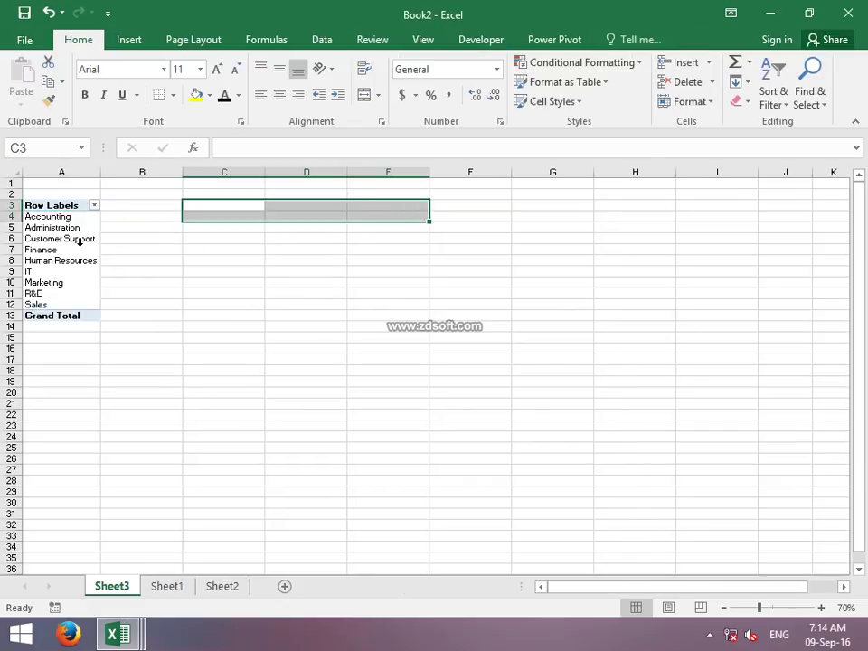
left_click(79, 241)
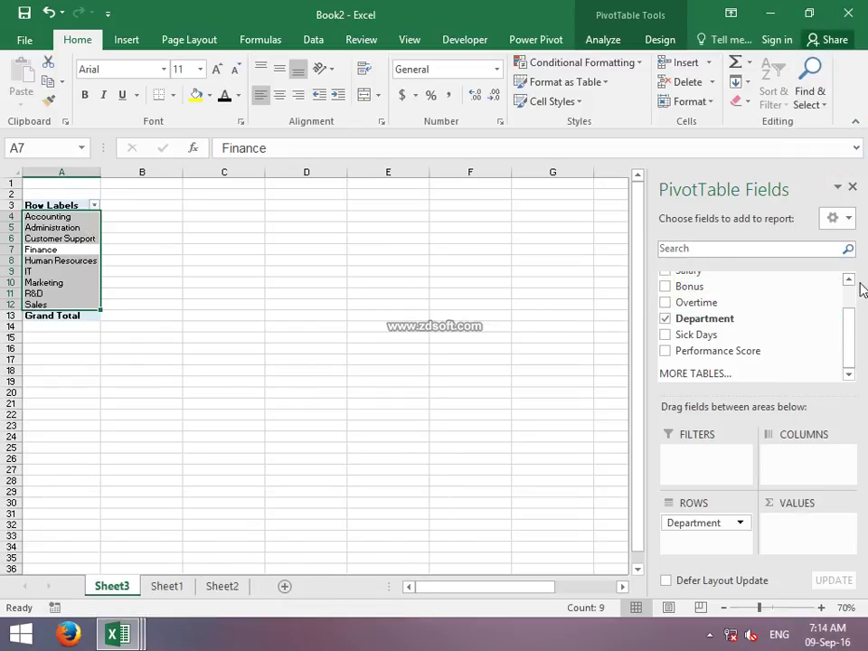
left_click(848, 279)
left_click(848, 280)
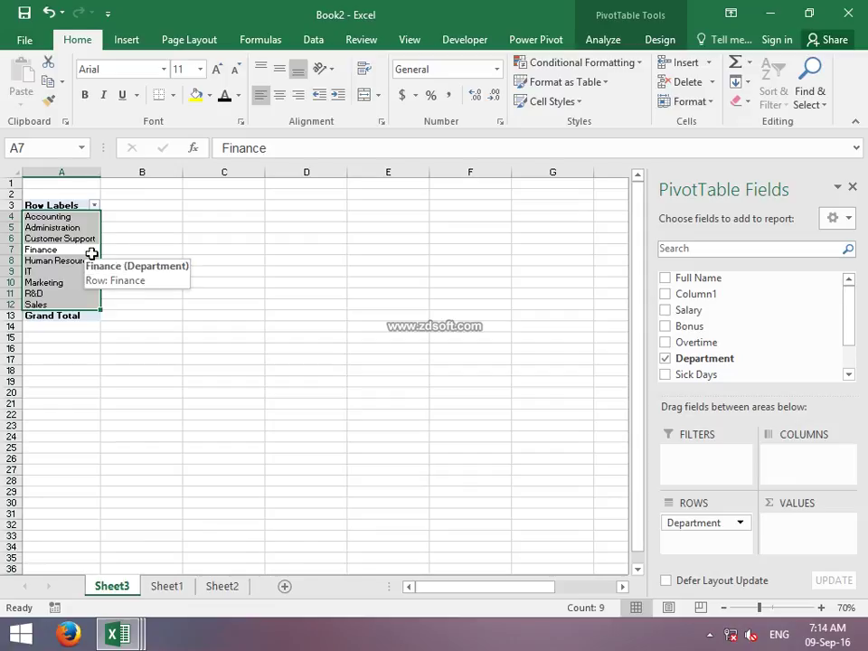
mouse_move(674, 278)
left_mouse_down()
mouse_move(760, 438)
mouse_move(785, 539)
left_mouse_up()
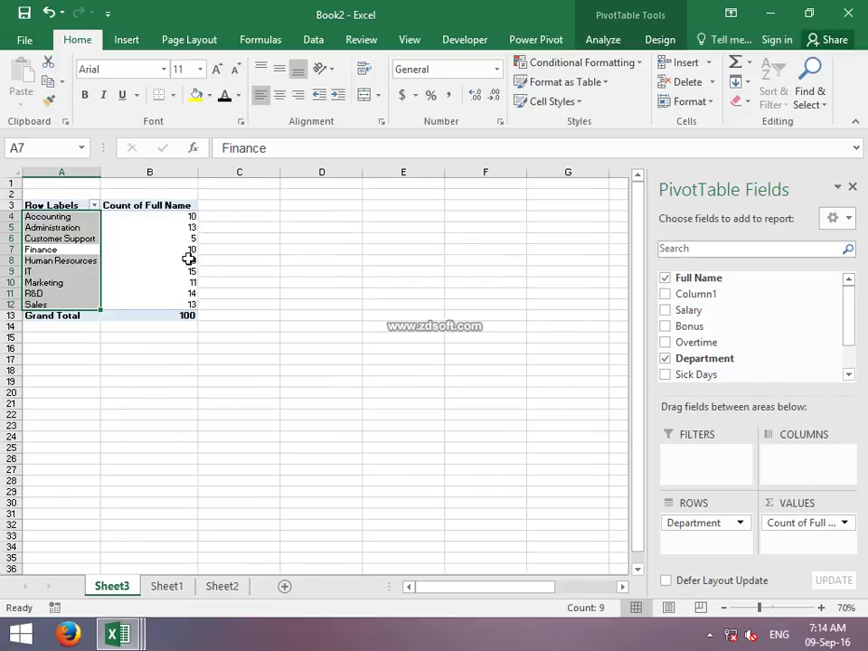
Rename the Row Labels header in A3 to Department
mouse_move(172, 228)
mouse_move(185, 316)
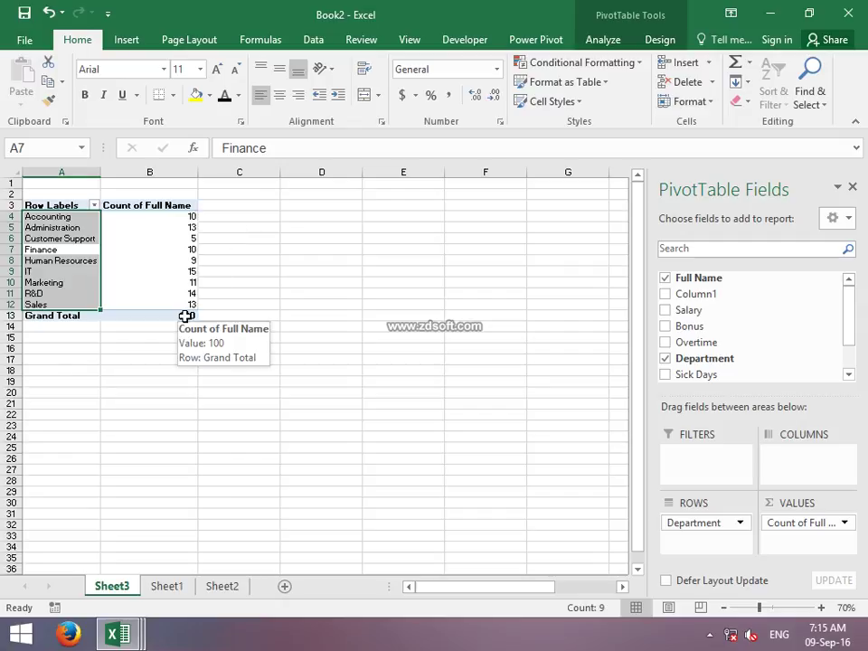
left_click(62, 204)
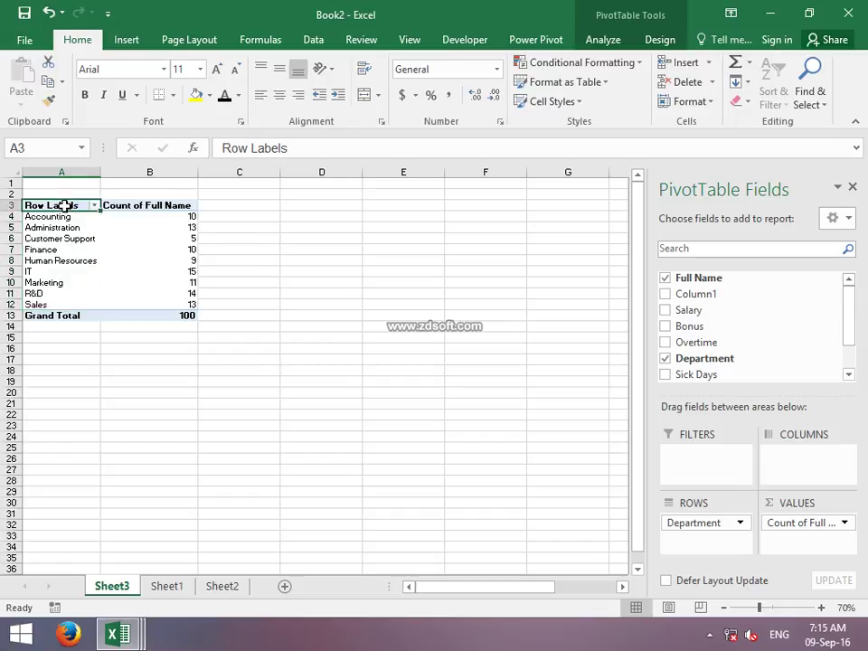
double_click(63, 205)
key("BackSpace")
key("BackSpace")
key("BackSpace")
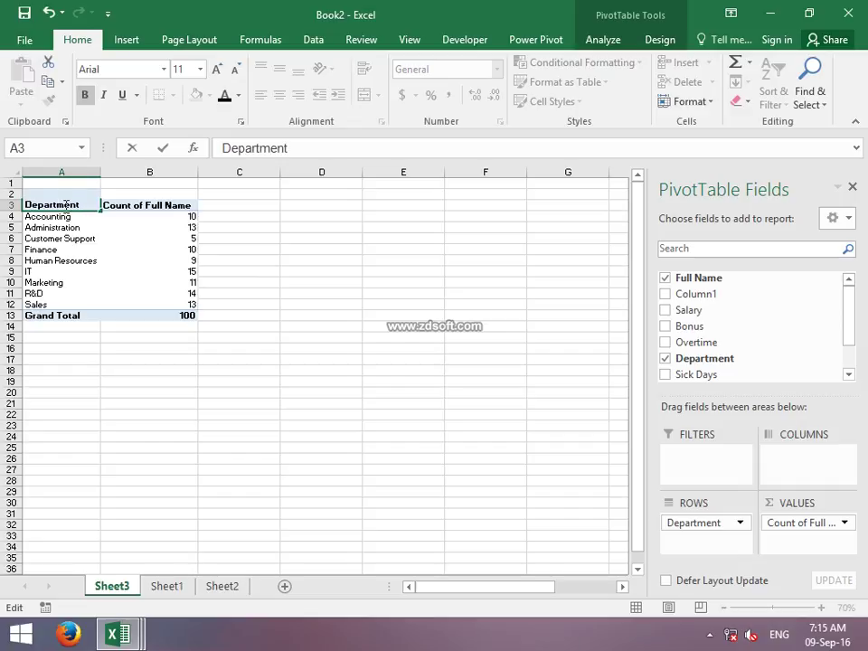
key("Return")
Rename the Count of Full Name header in B3 to Head_Count
left_click(152, 205)
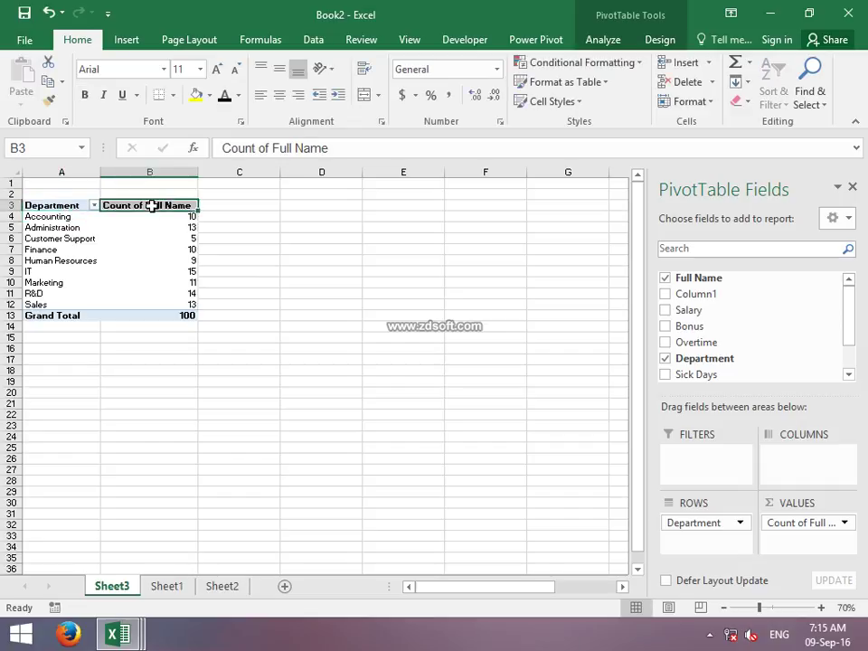
key("F2")
type("hea")
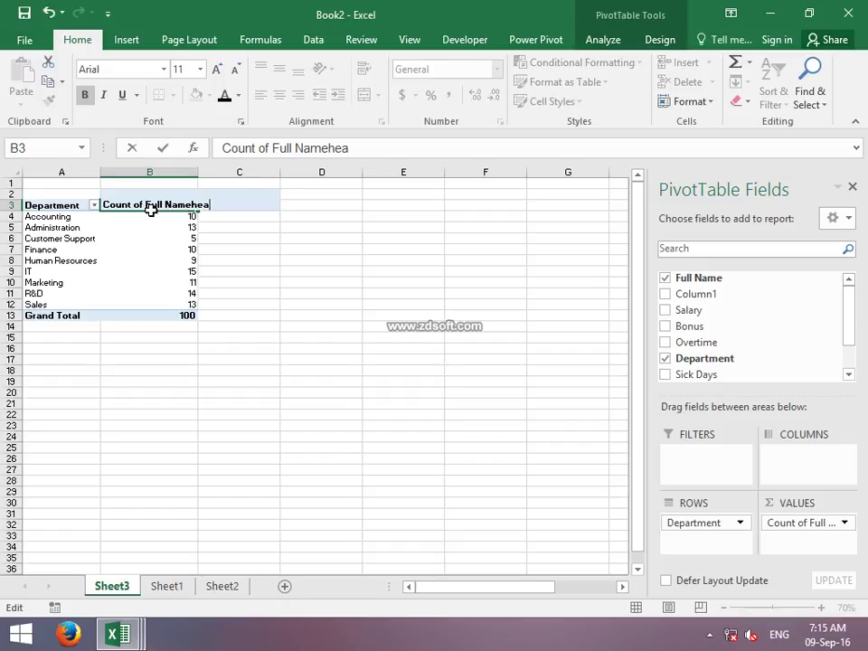
key("BackSpace")
key("BackSpace")
key("BackSpace")
type("Head_Count")
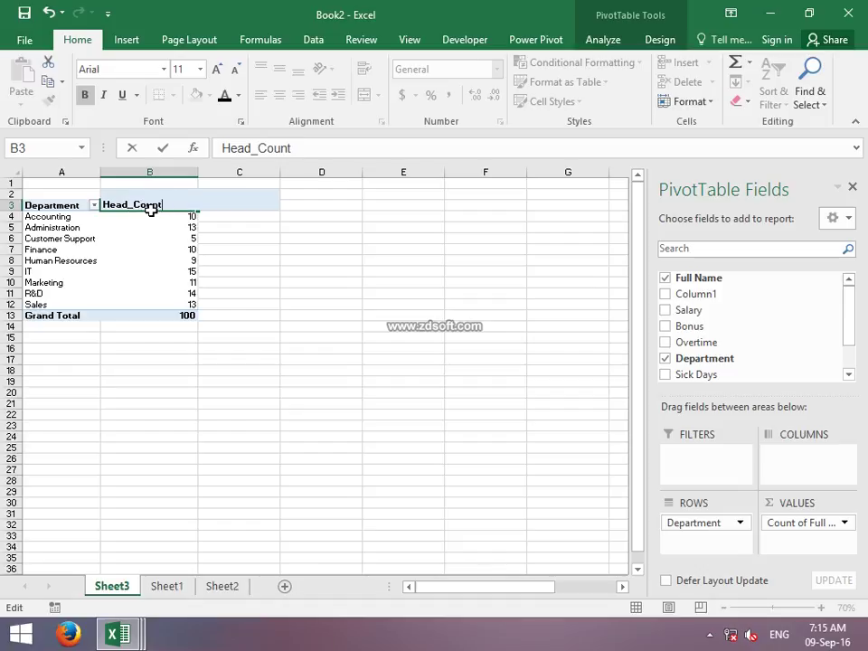
key("Return")
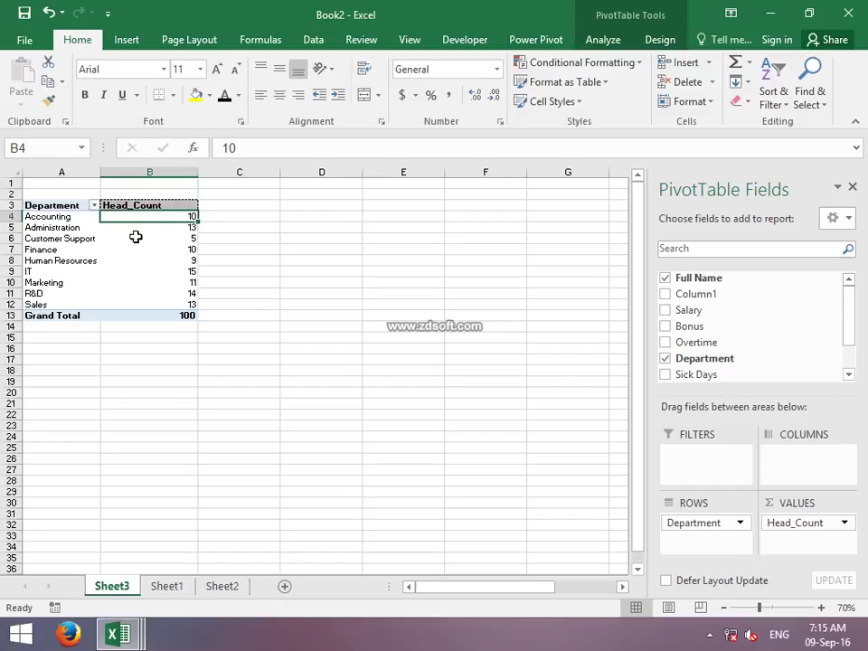
left_click(191, 237)
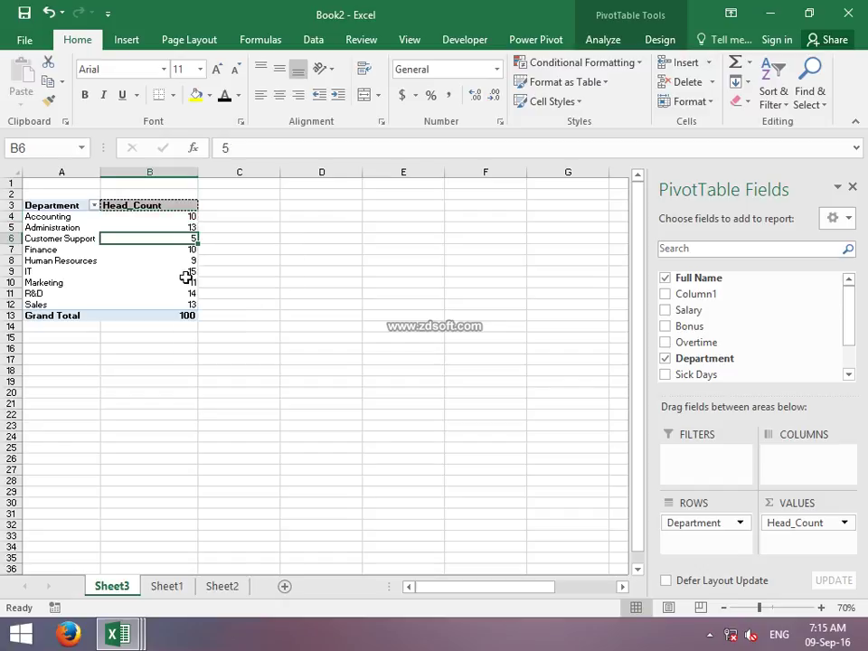
left_click(294, 250)
left_click(190, 262)
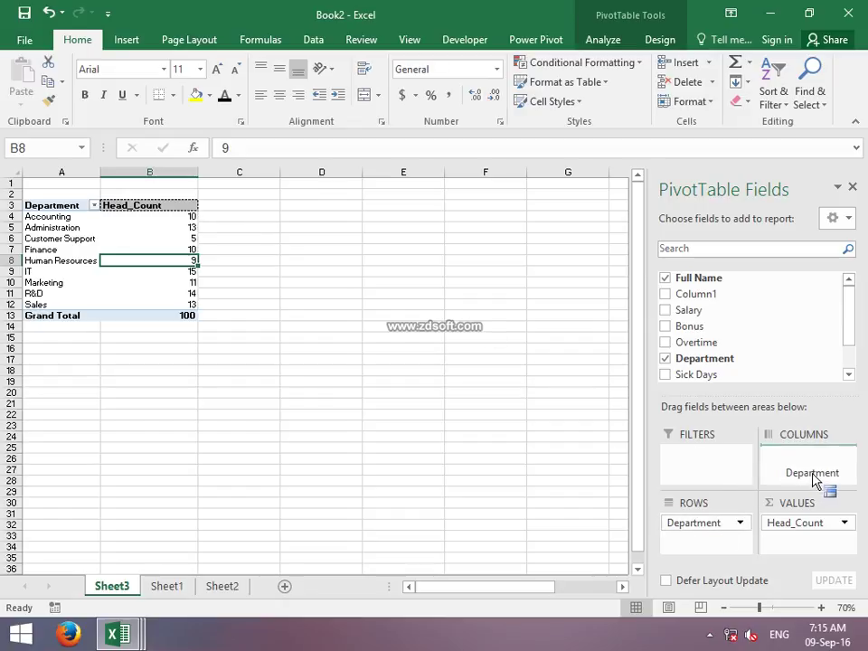
left_click_drag(701, 529, 805, 475)
left_click_drag(791, 457, 717, 554)
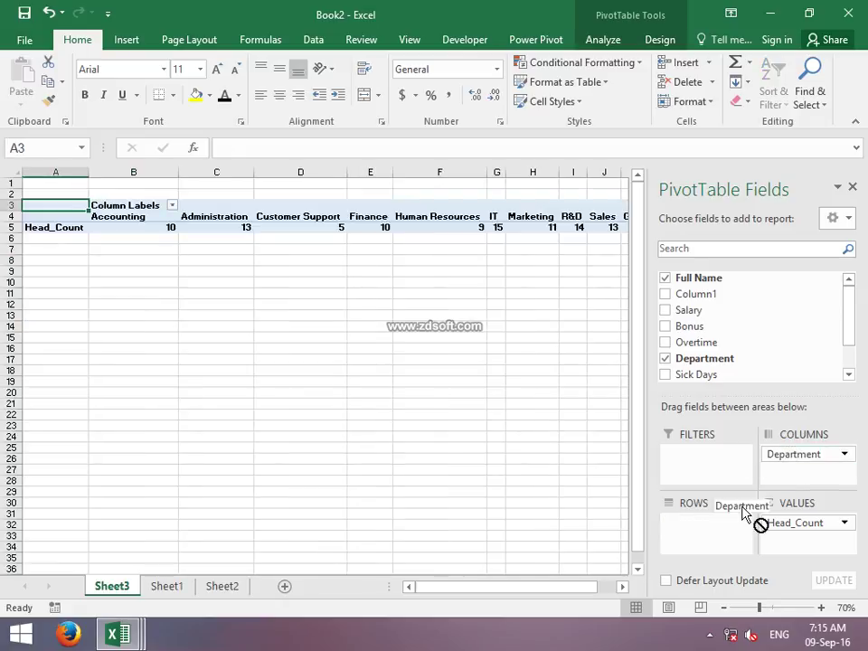
left_click_drag(850, 293, 855, 357)
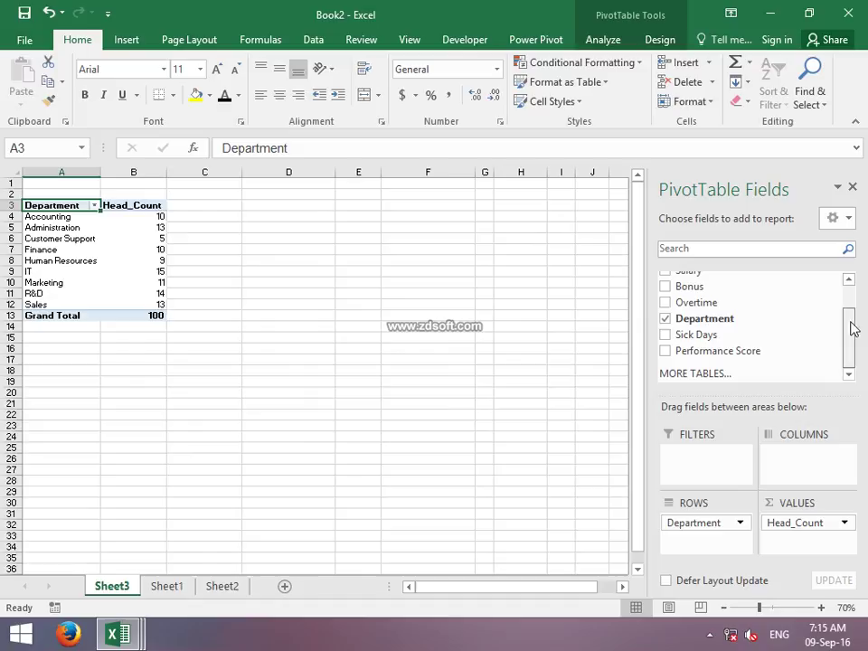
left_click(172, 587)
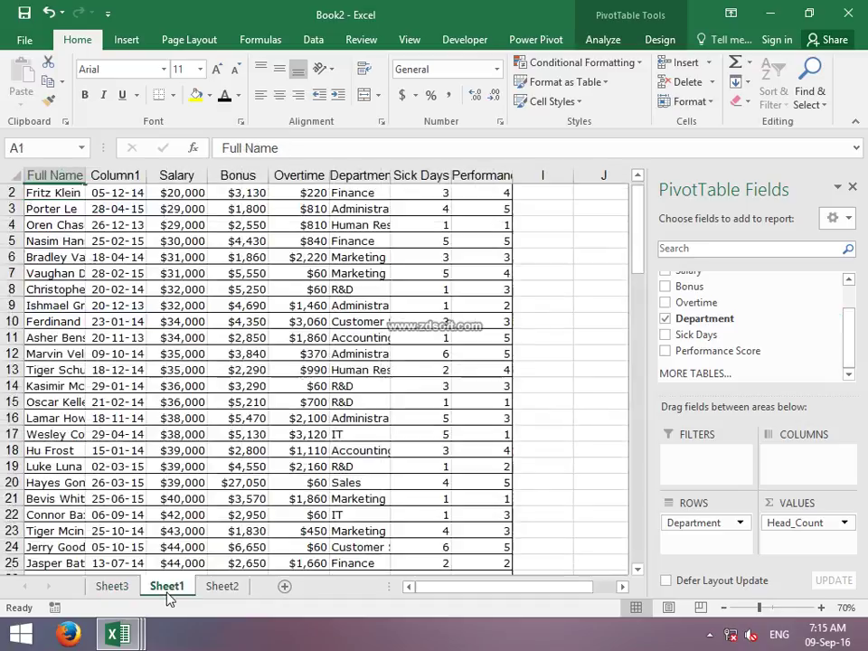
left_click(113, 586)
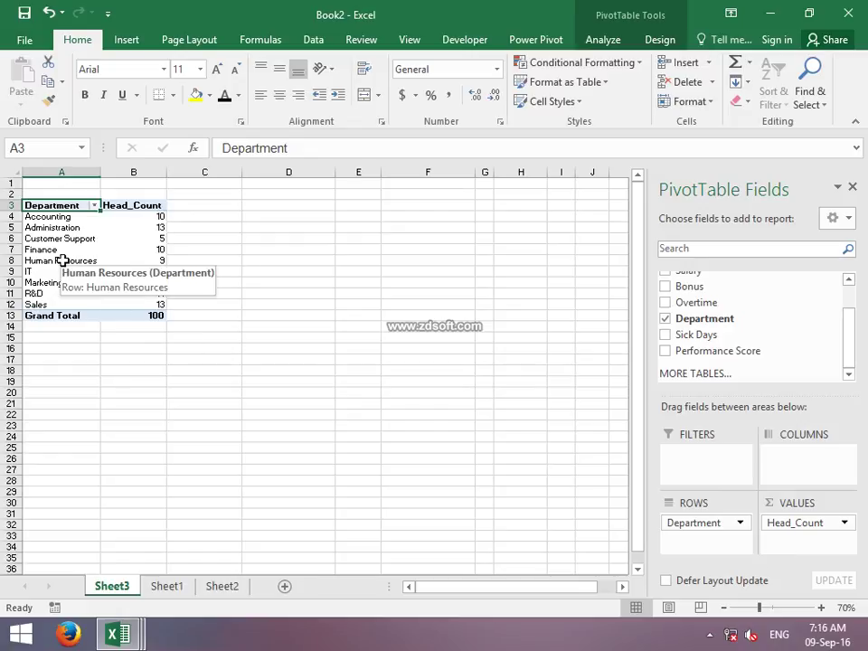
left_click(849, 281)
left_click(849, 280)
left_click(848, 283)
Add Full Name to Columns and browse across the employee name columns
mouse_move(734, 277)
left_mouse_down()
mouse_move(814, 553)
mouse_move(795, 482)
left_mouse_up()
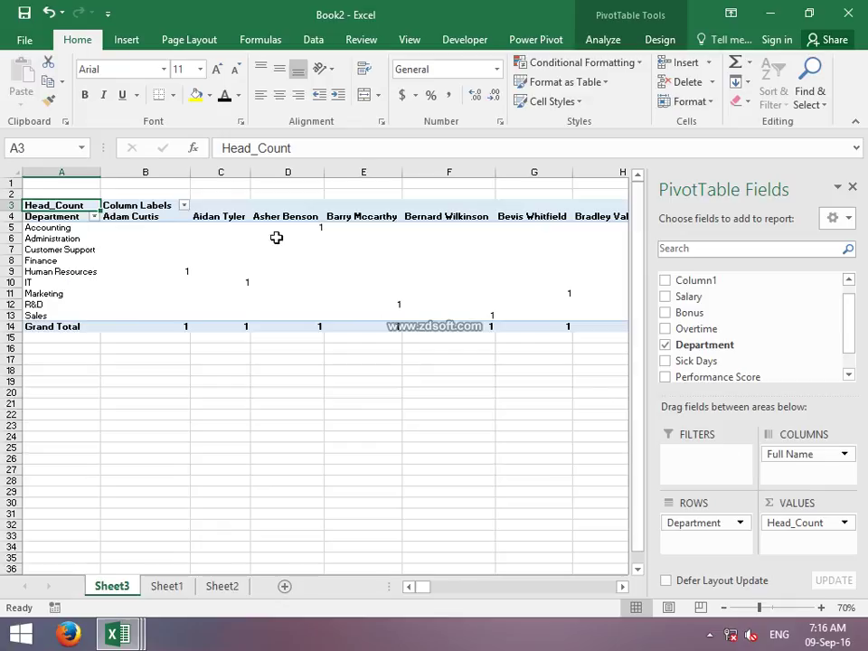
left_click(193, 273)
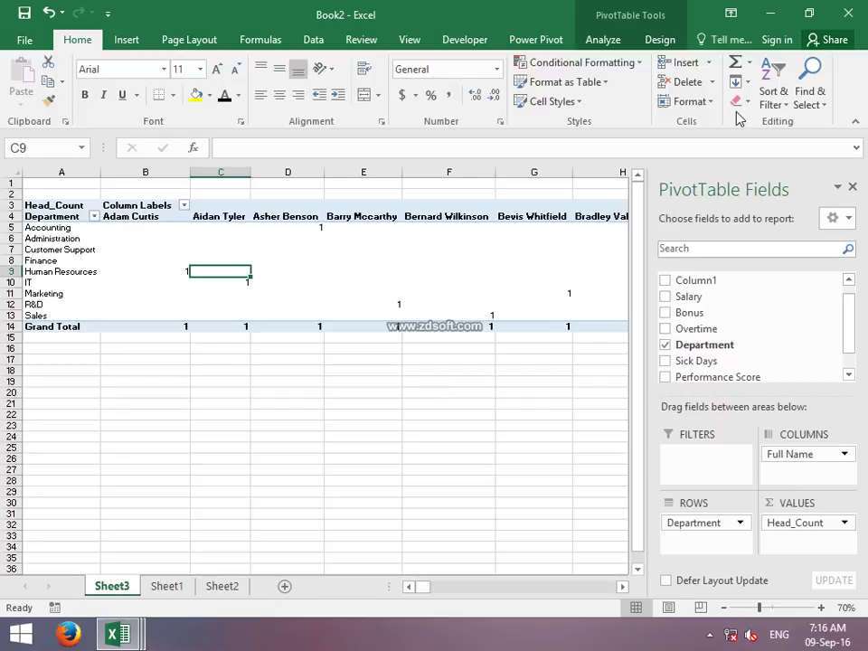
key("Right")
key("Right")
key("Right")
key("Right")
key("Right")
key("Right")
key("Right")
key("Right")
key("Right")
key("Right")
key("Right")
key("Right")
key("Right")
key("Right")
key("Right")
key("Right")
key("Right")
key("Right")
key("Right")
key("Right")
key("Right")
key("Right")
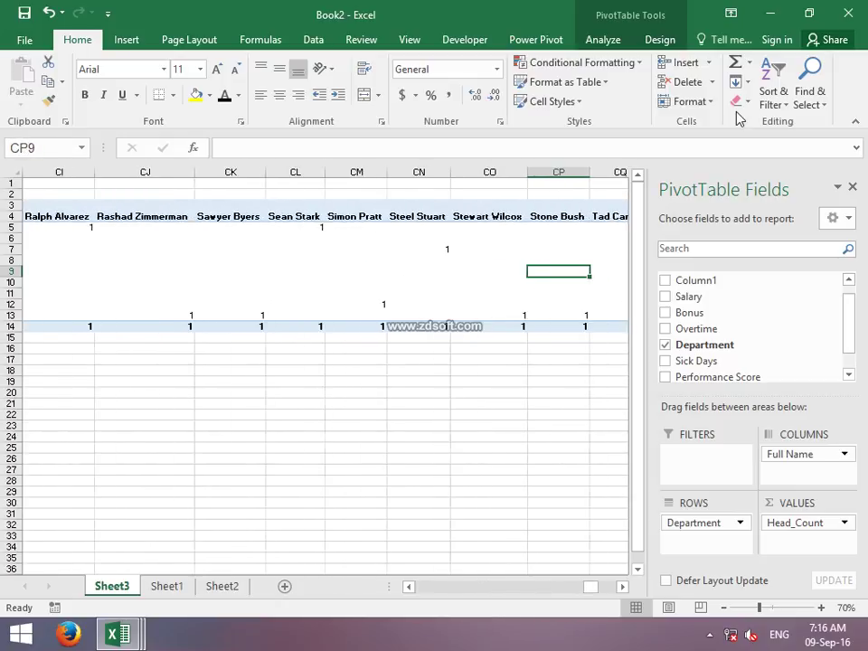
key("Right")
key("Right")
key("Right")
key("Right")
key("Right")
key("Right")
key("Left")
key("Left")
key("Left")
key("Left")
key("Left")
key("Left")
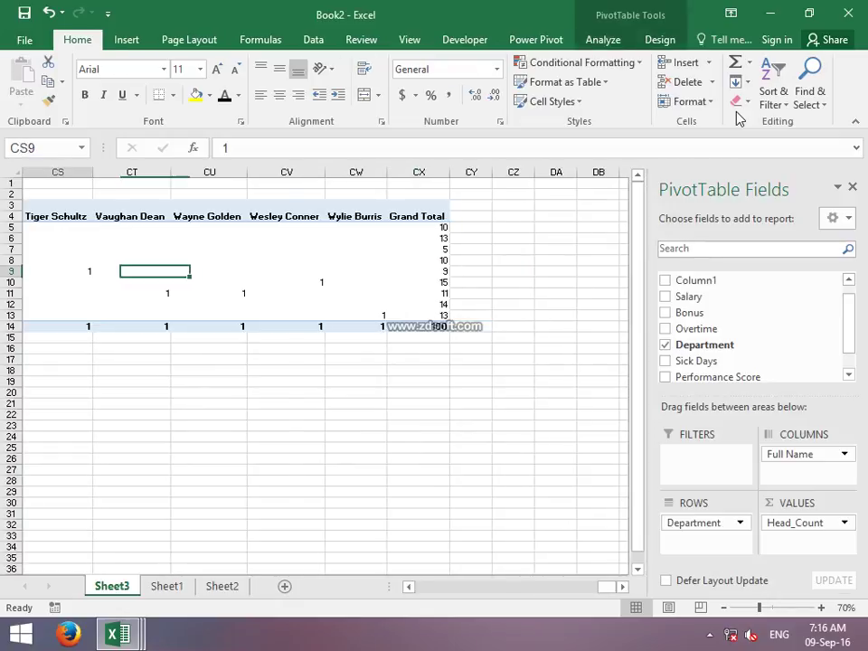
key("ctrl+Left")
key("ctrl+Left")
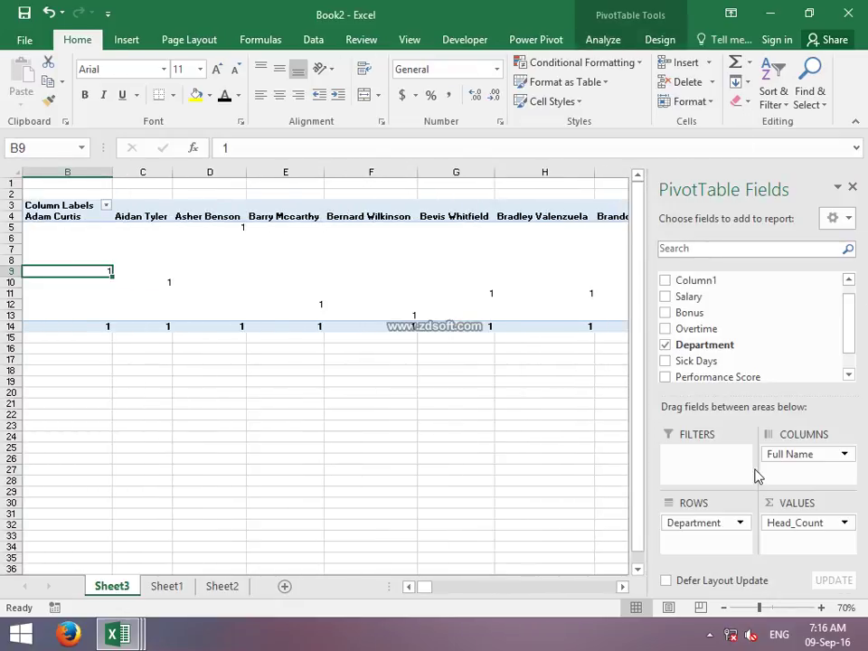
Move Full Name from Columns to Rows, nesting employees under each department
left_click_drag(785, 455, 713, 566)
left_click_drag(783, 453, 719, 547)
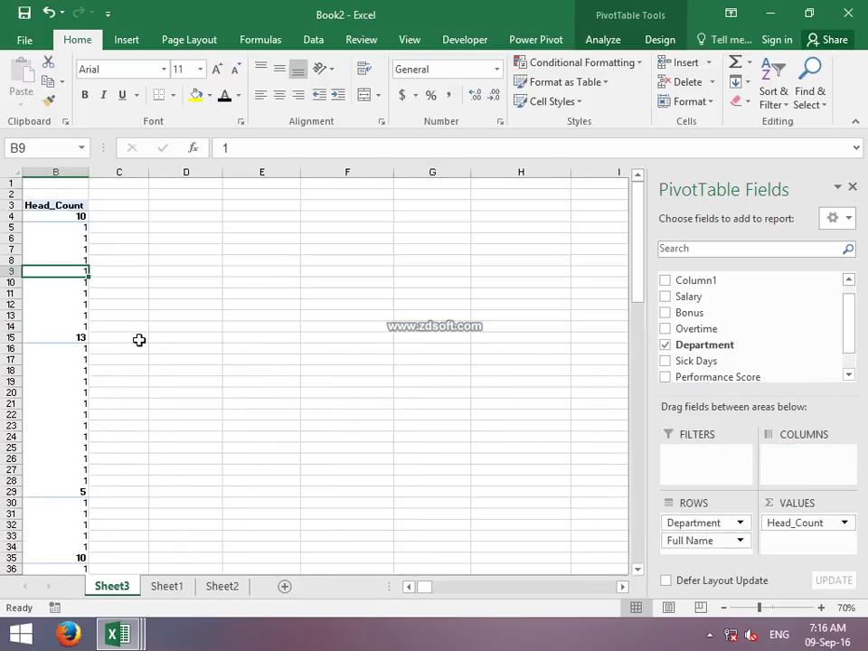
key("Left")
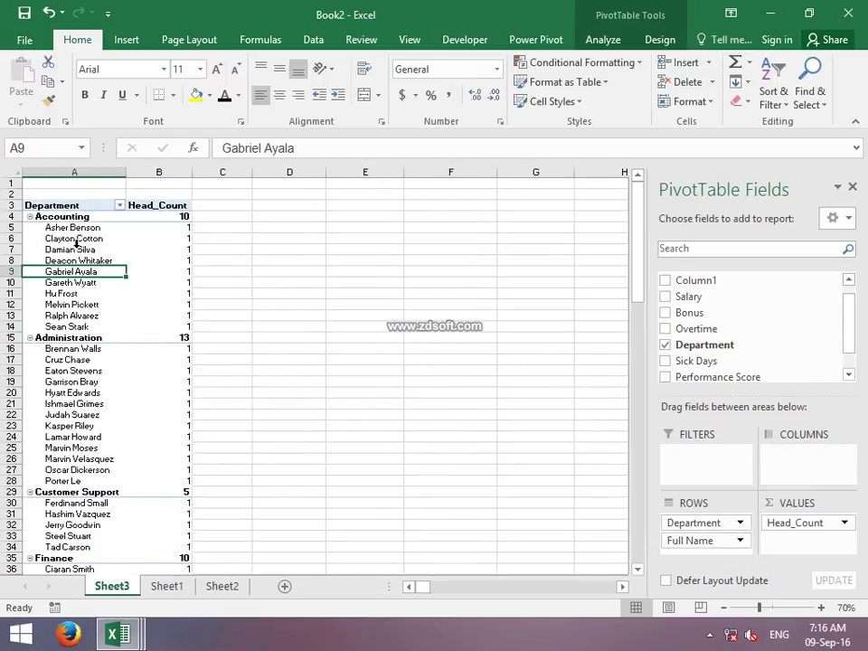
left_click_drag(102, 228, 87, 328)
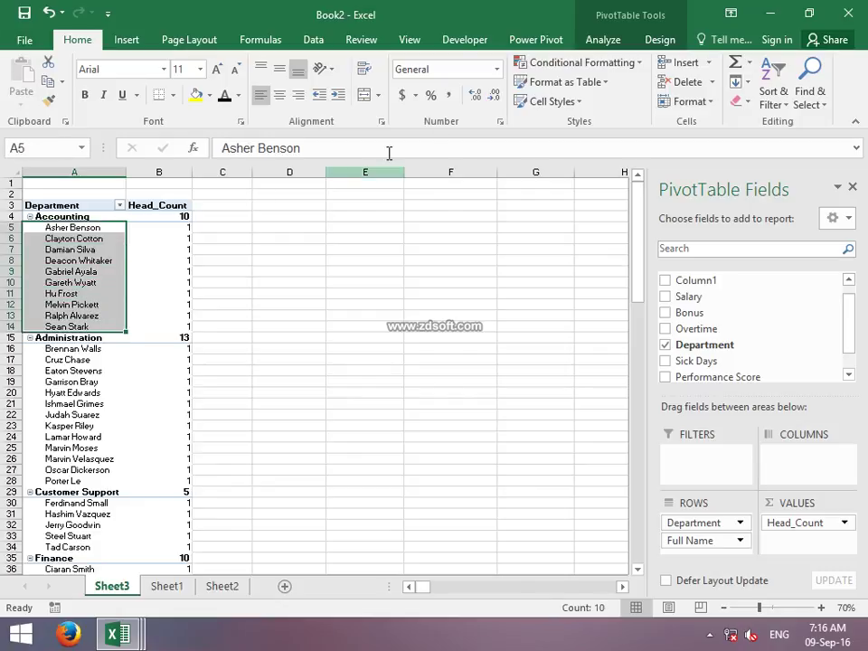
left_click(604, 42)
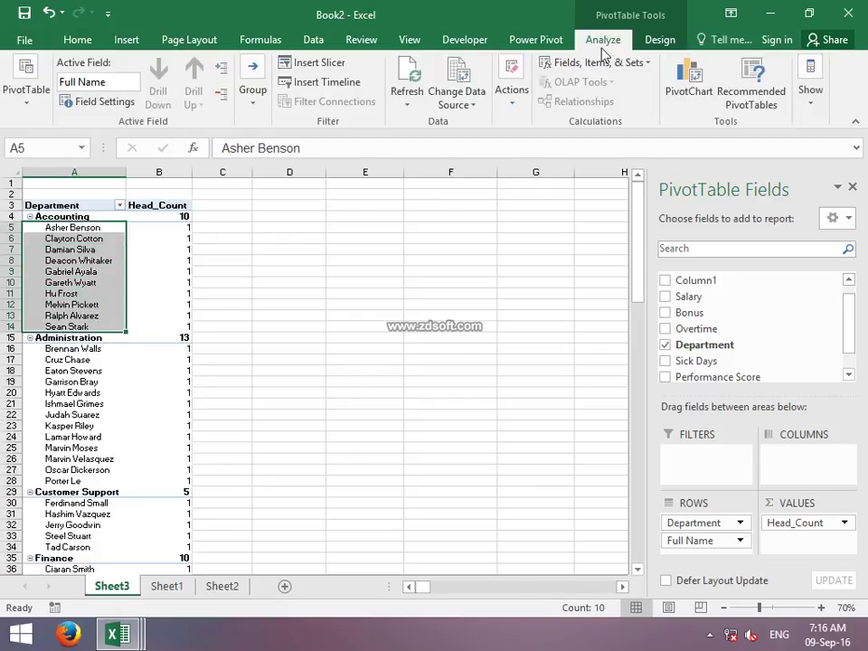
left_click(680, 95)
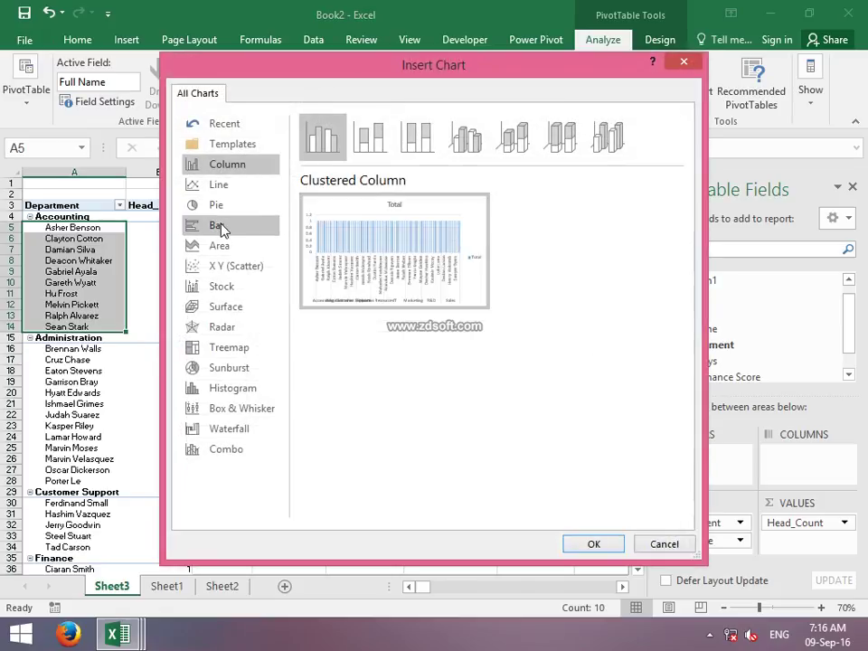
left_click(222, 231)
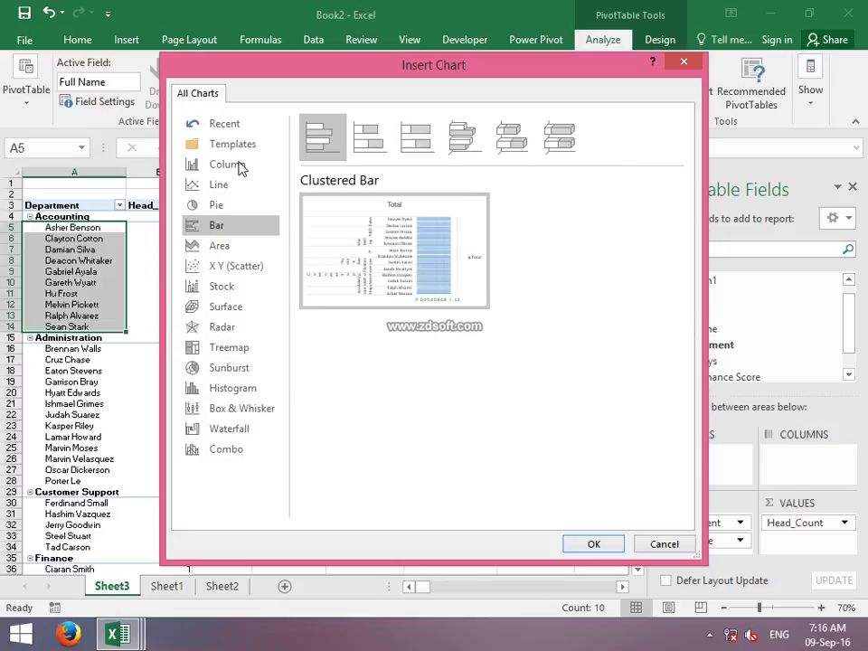
left_click(219, 205)
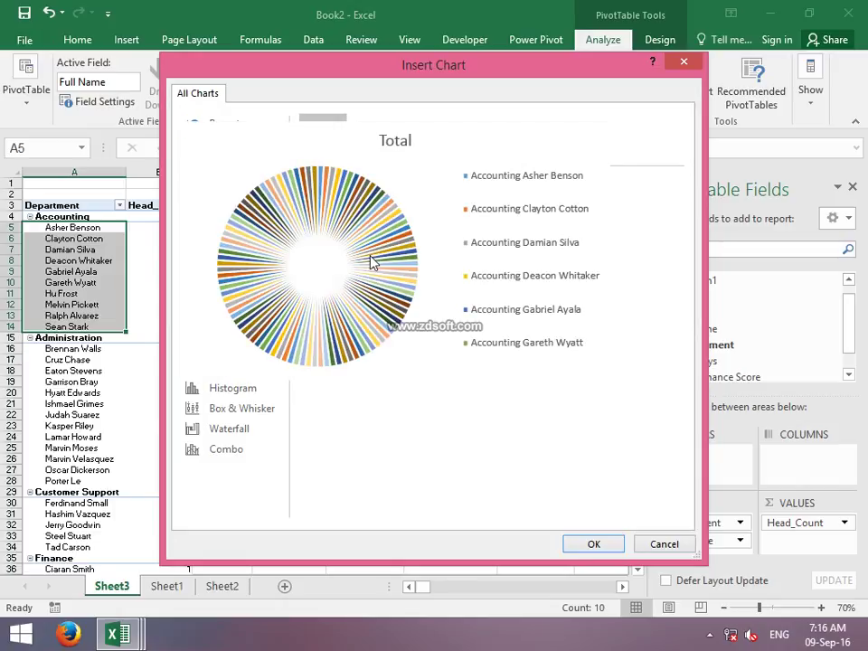
left_click(593, 544)
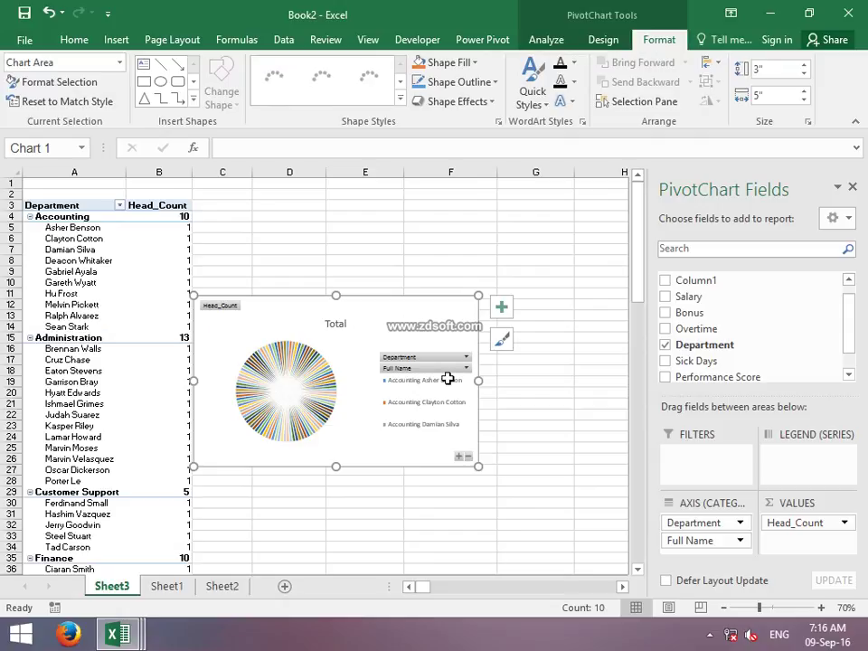
left_click_drag(412, 312, 462, 304)
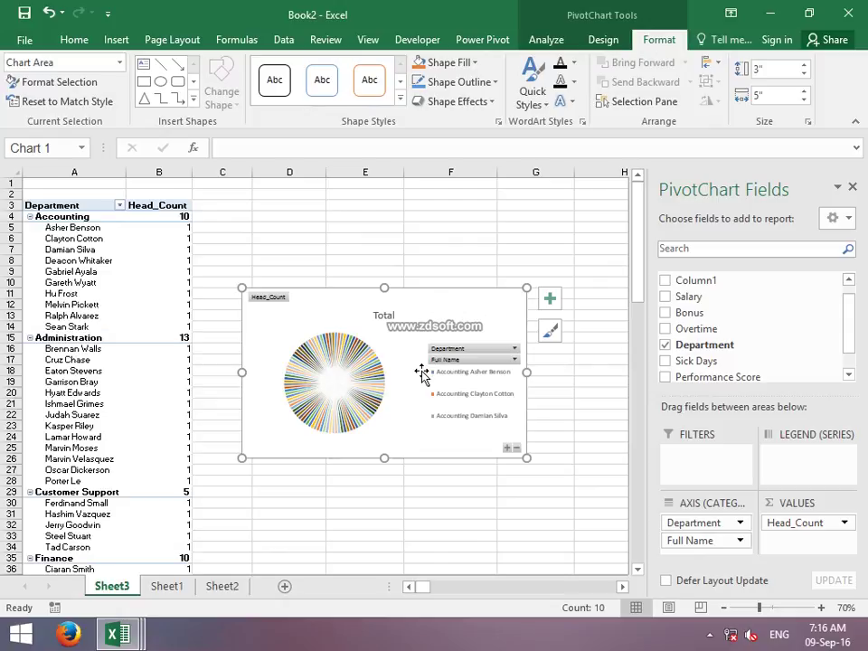
key("Delete")
left_click(339, 324)
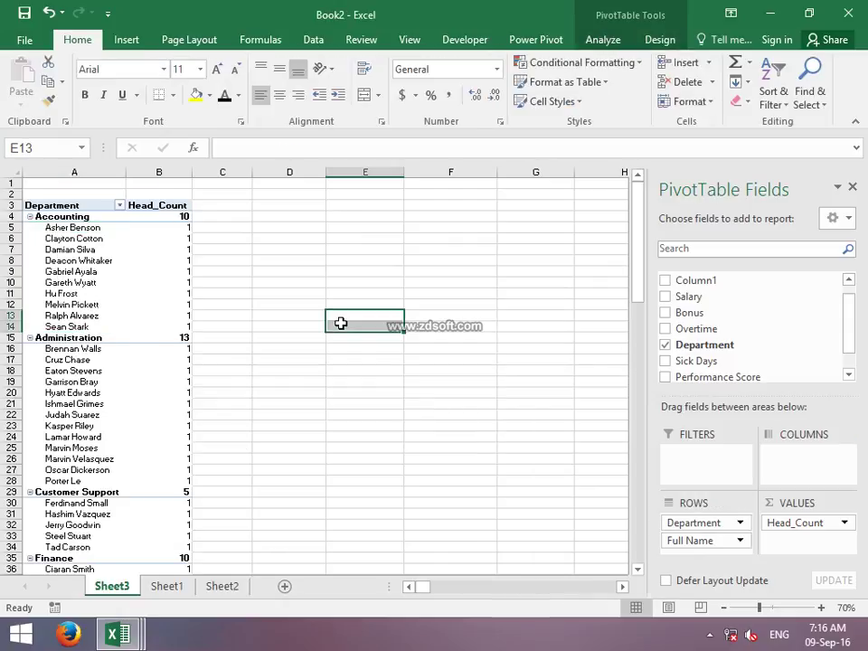
Copy the pivot table from A3 through the Grand Total row and add a new Sheet4
left_click(174, 251)
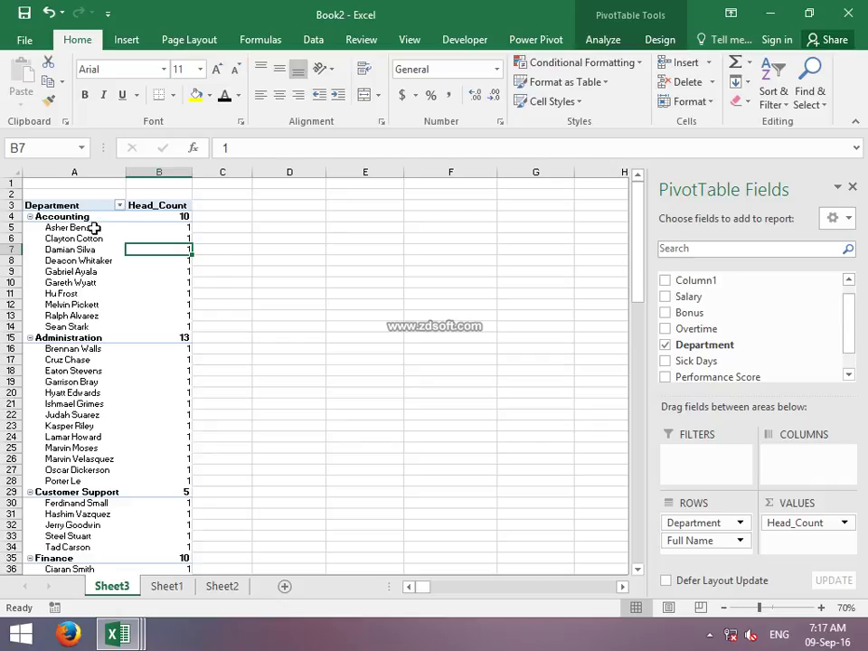
mouse_move(79, 210)
left_mouse_down()
mouse_move(211, 648)
mouse_move(145, 517)
left_mouse_up()
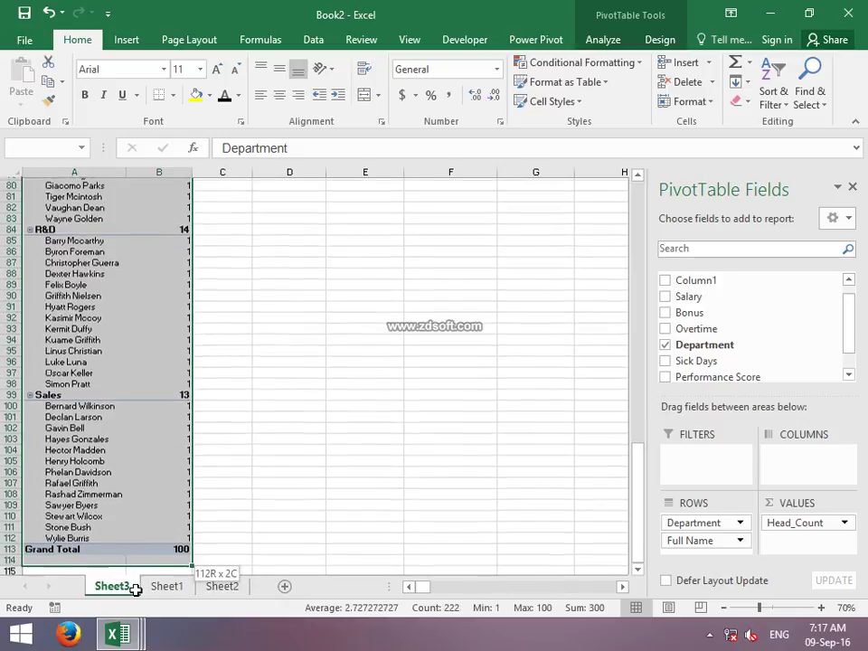
left_click_drag(145, 517, 145, 535)
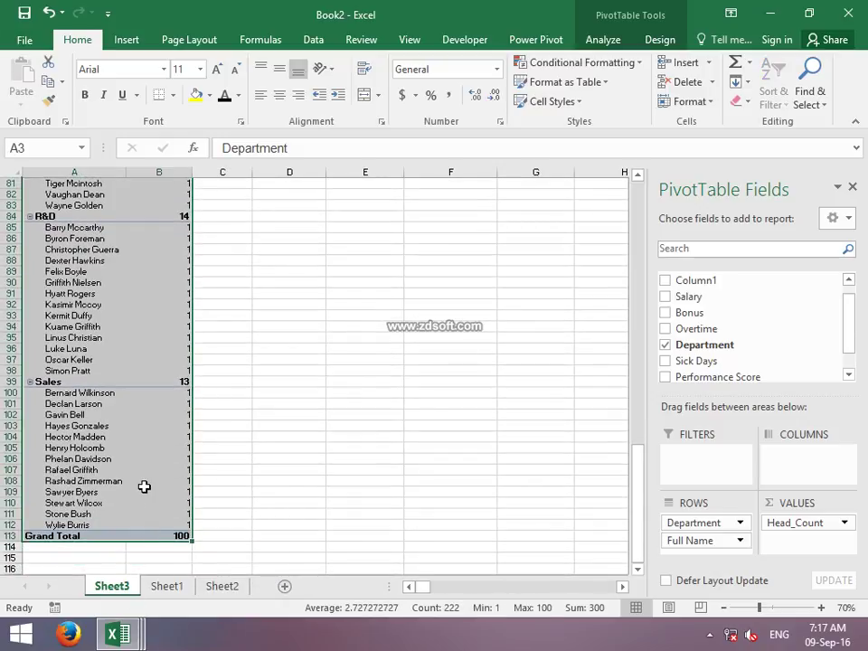
right_click(146, 489)
left_click(186, 498)
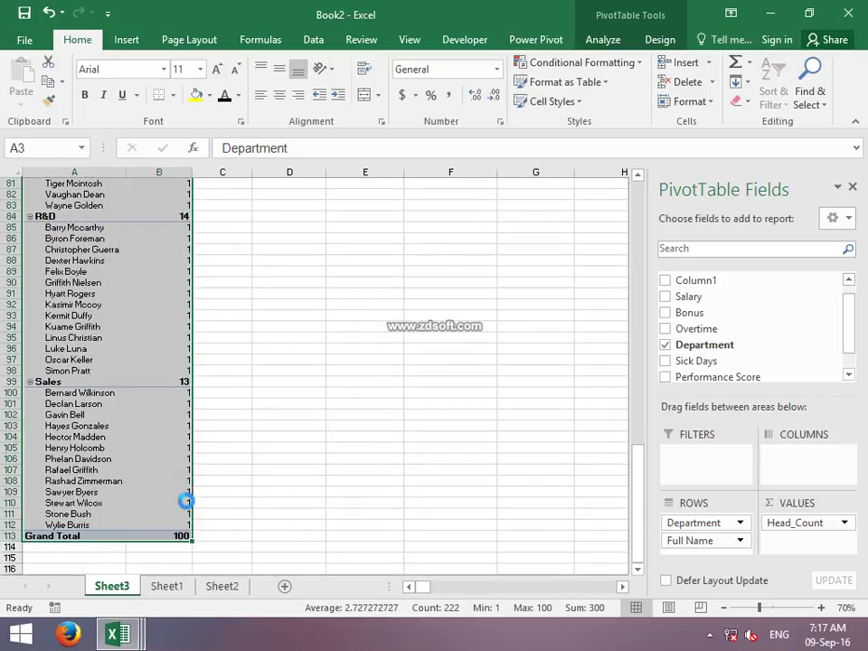
scroll(271, 542, "up", 20)
left_click(284, 587)
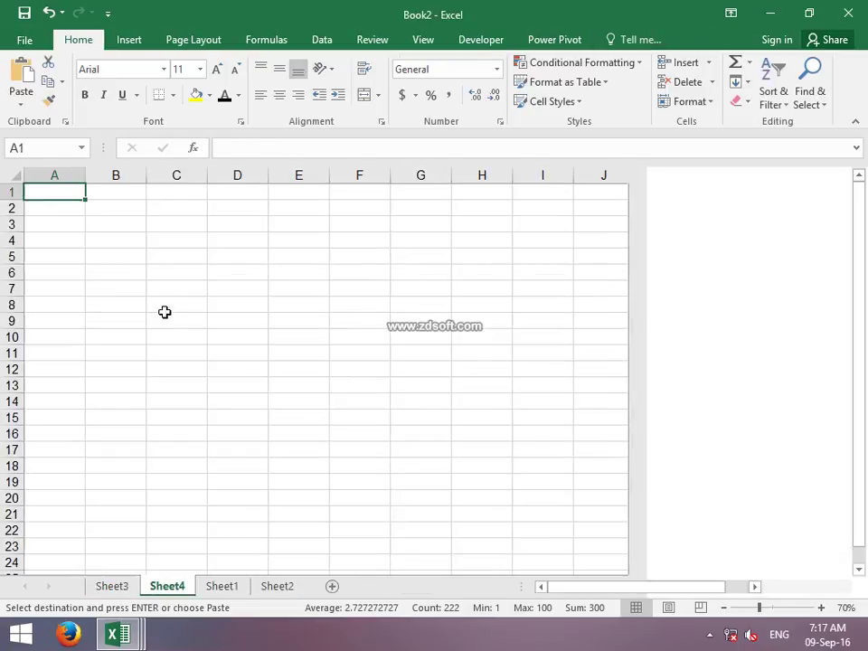
Paste the copied pivot table into A3 of Sheet4 as values only
right_click(63, 228)
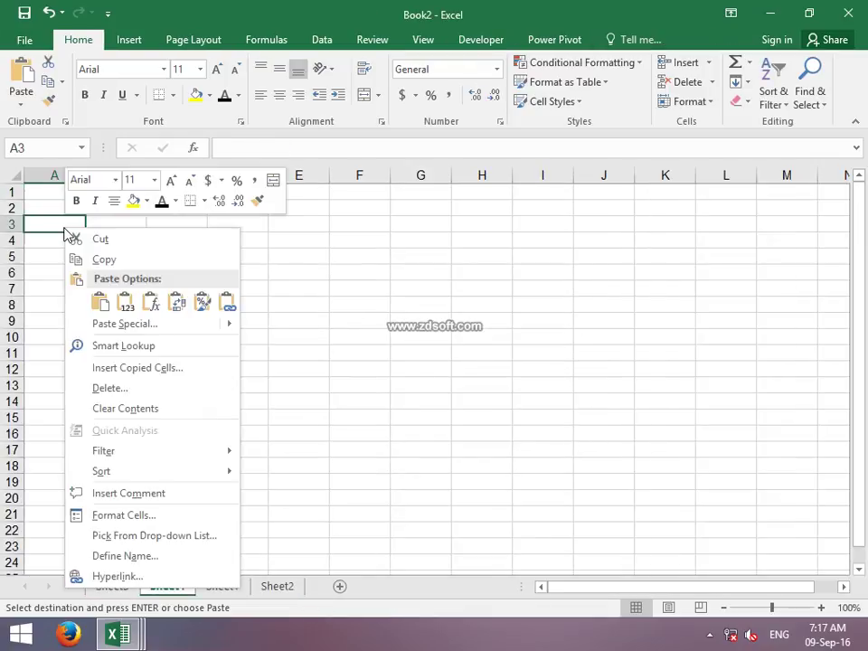
left_click(86, 323)
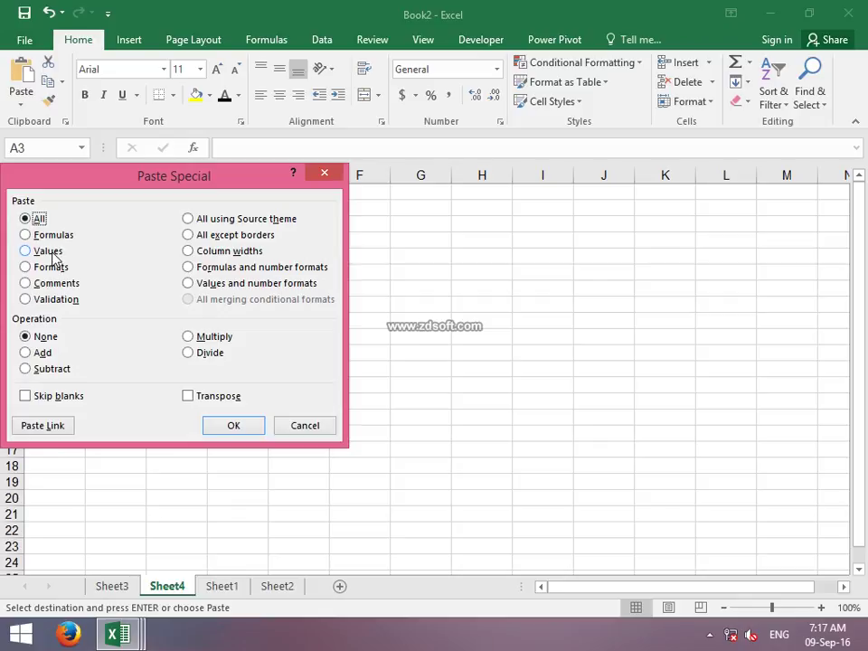
left_click(50, 251)
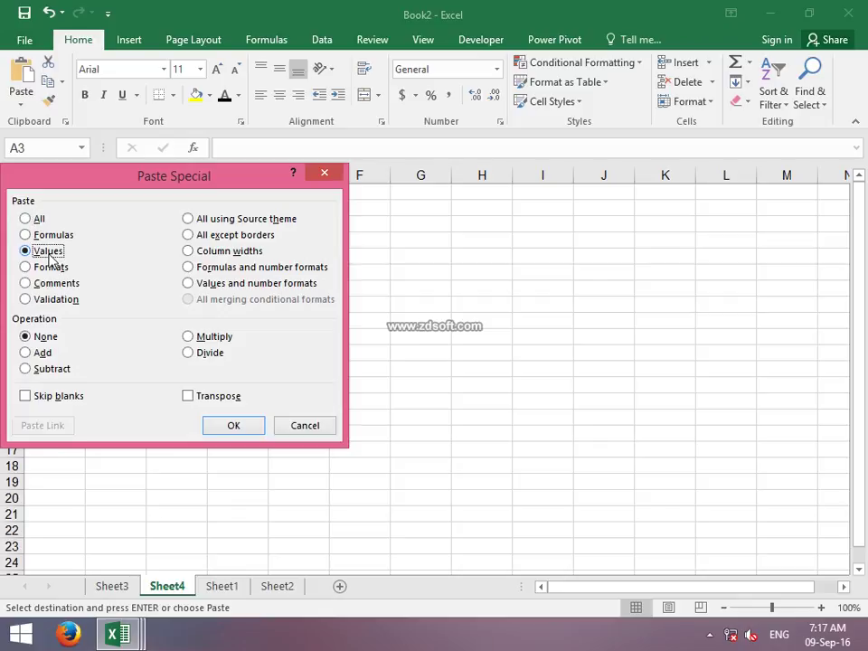
left_click(234, 425)
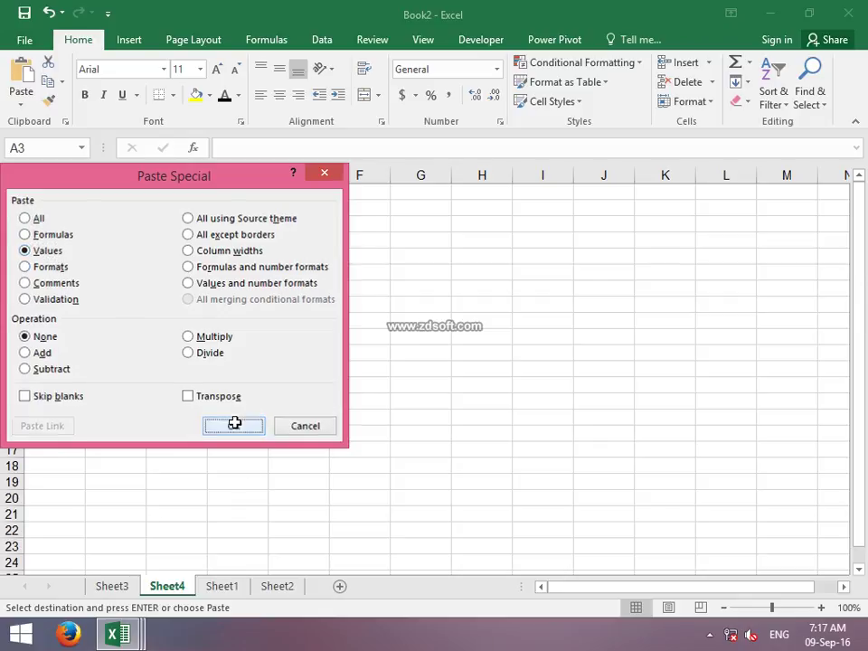
left_click(226, 354)
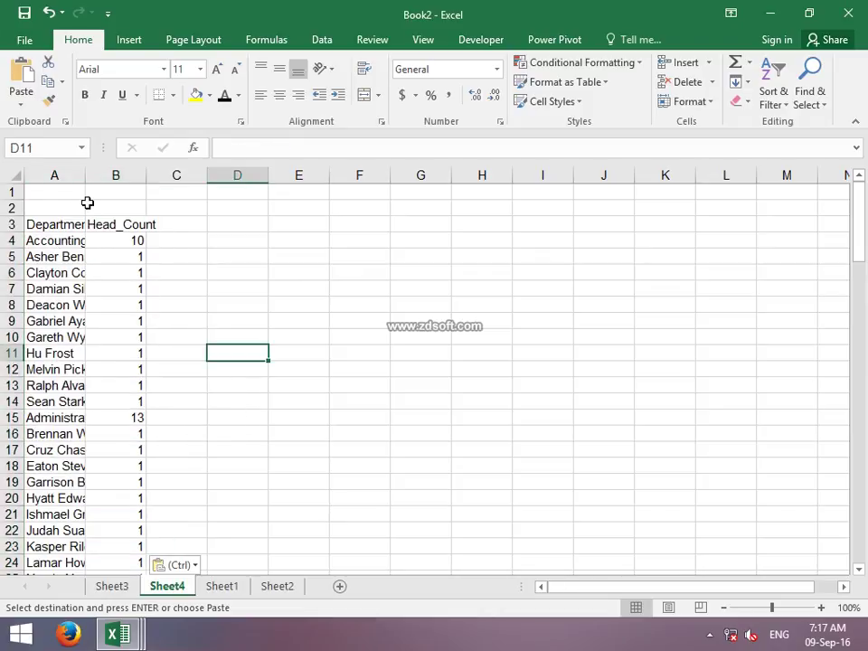
Autofit column A to show the full names, then return to Sheet3
double_click(92, 175)
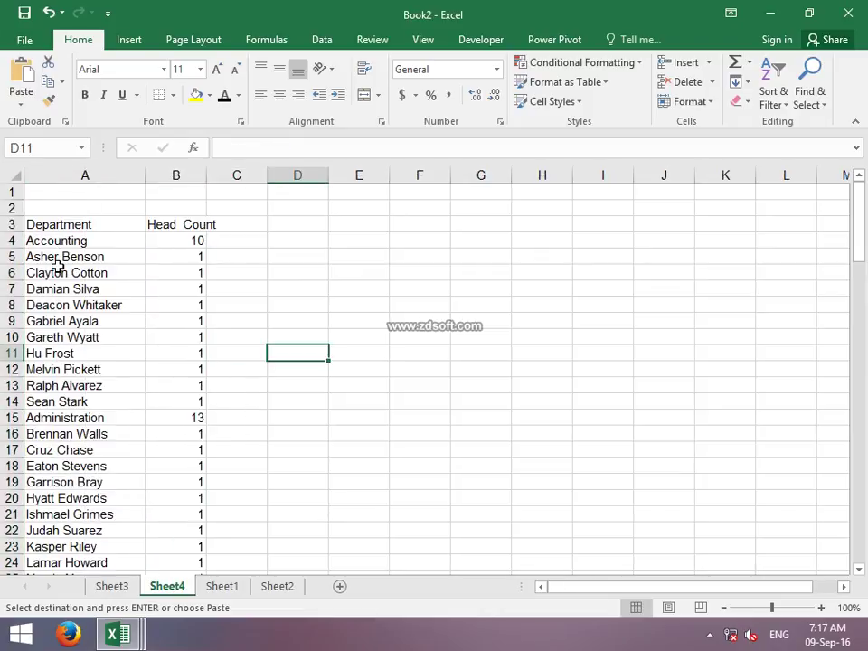
left_click(68, 415)
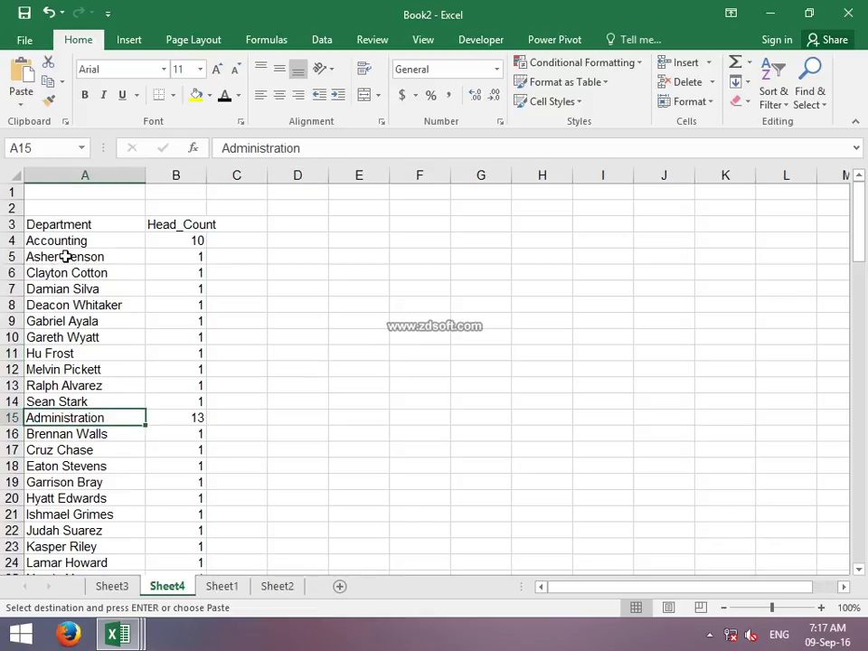
left_click_drag(66, 257, 61, 397)
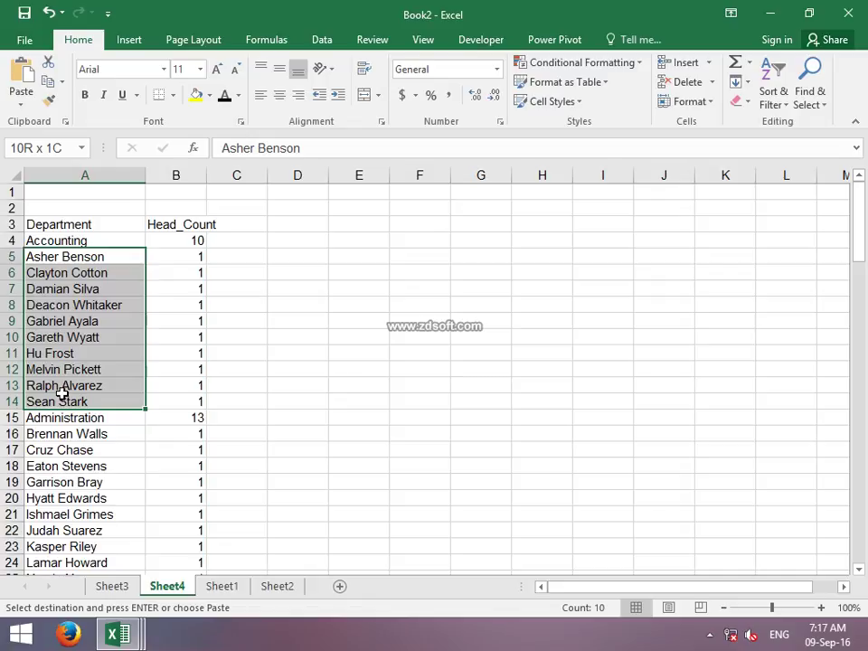
left_click(111, 586)
Switch the PivotTable report layout to Outline Form
left_click(131, 239)
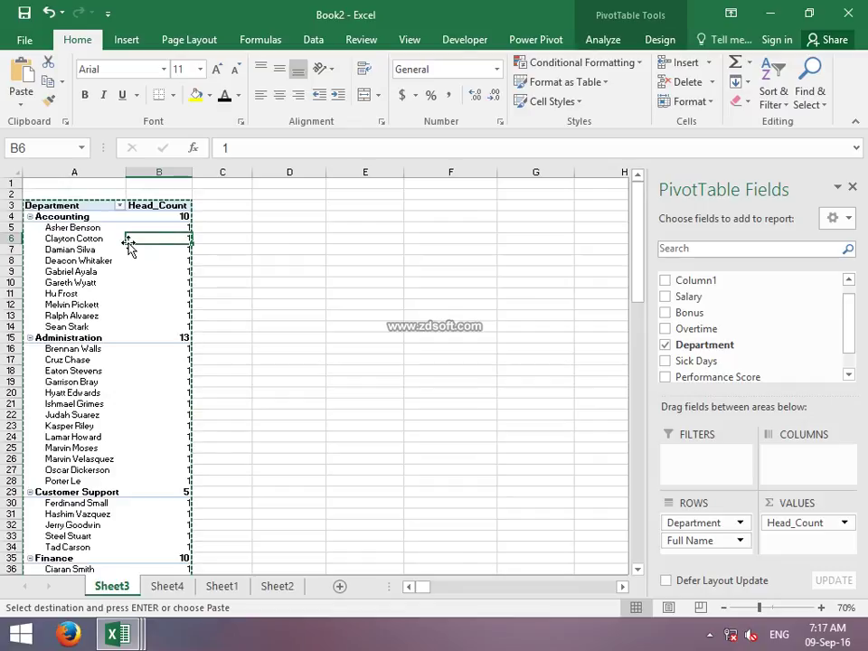
left_click(670, 46)
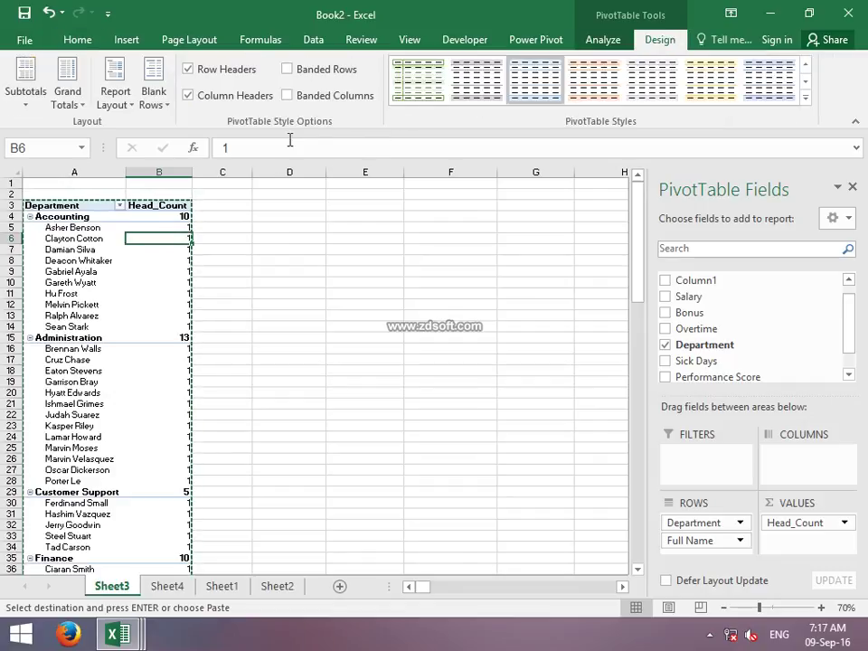
left_click(113, 100)
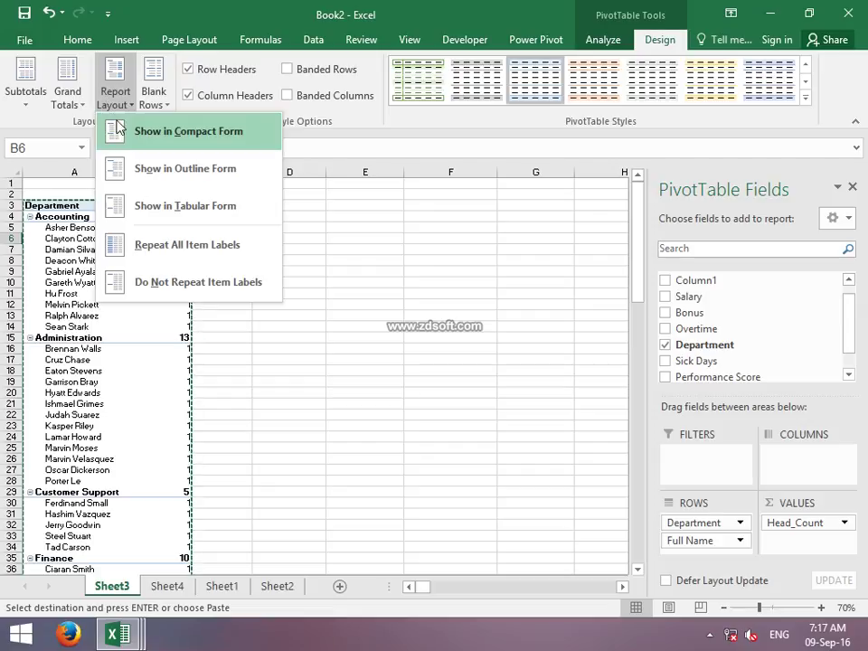
left_click(140, 177)
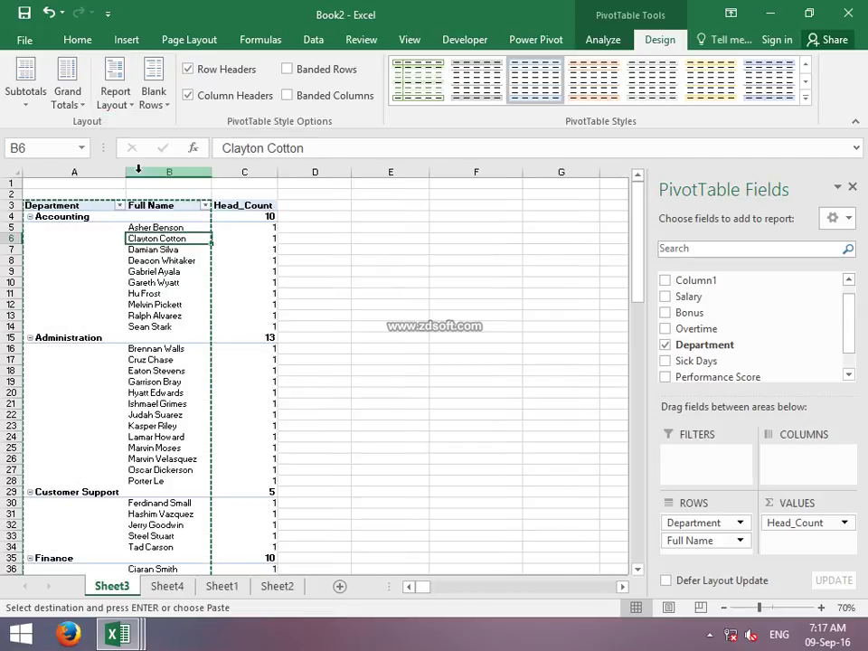
left_click(355, 237)
Change the report layout to Tabular Form, giving Full Name its own column
left_click(245, 237)
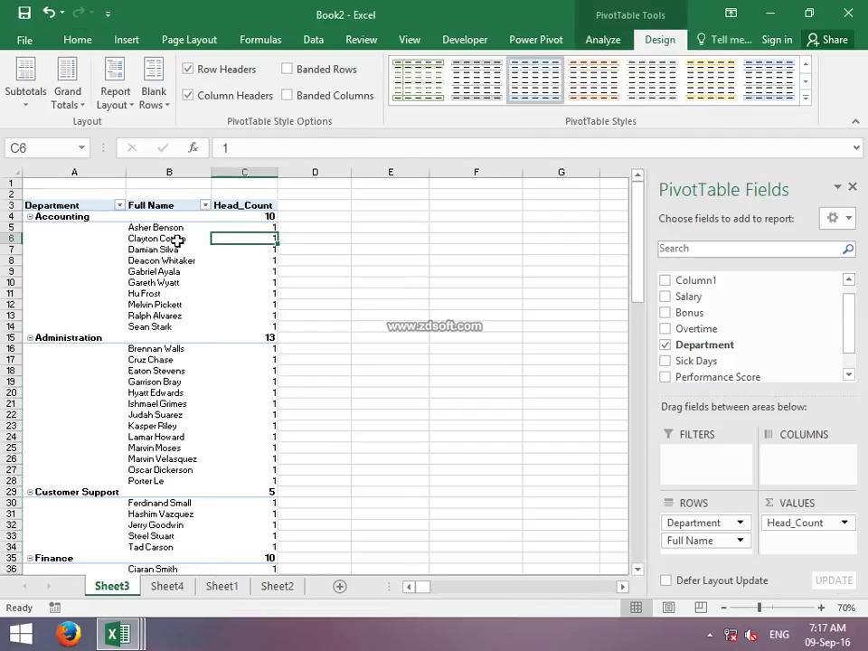
left_click(178, 240)
left_click(116, 109)
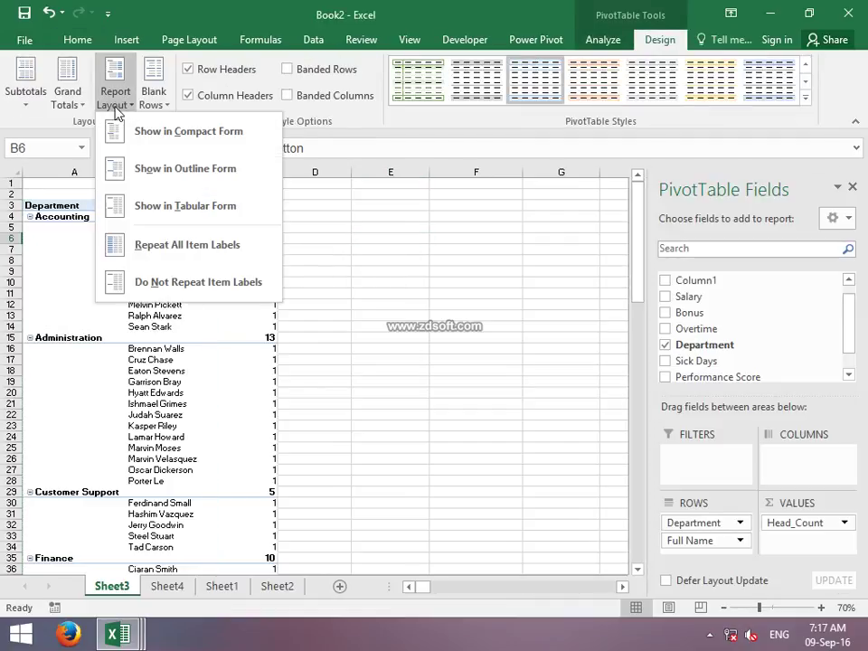
left_click(147, 207)
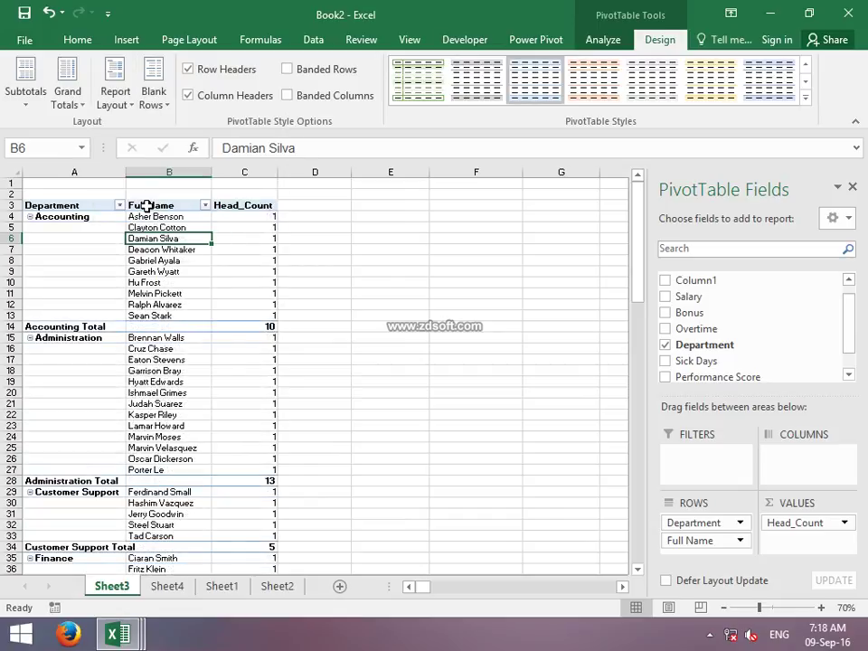
left_click(157, 317)
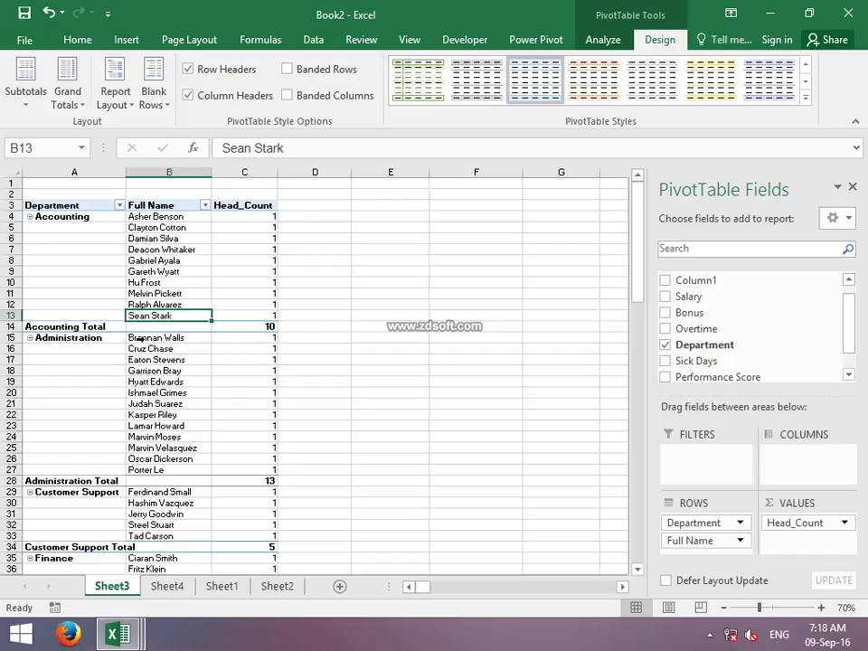
right_click(152, 326)
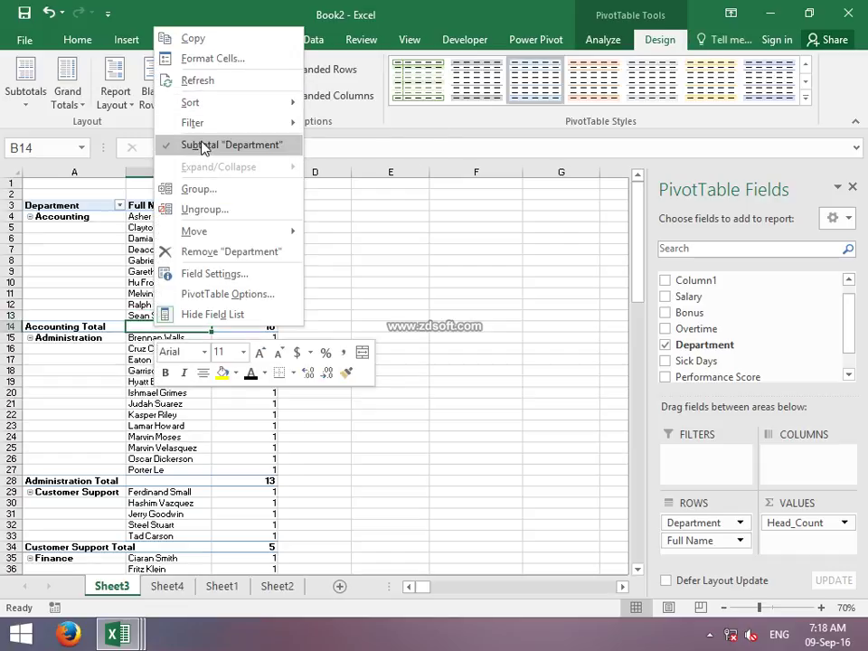
Turn off Department subtotals, then insert and remove blank lines after each item
left_click(202, 146)
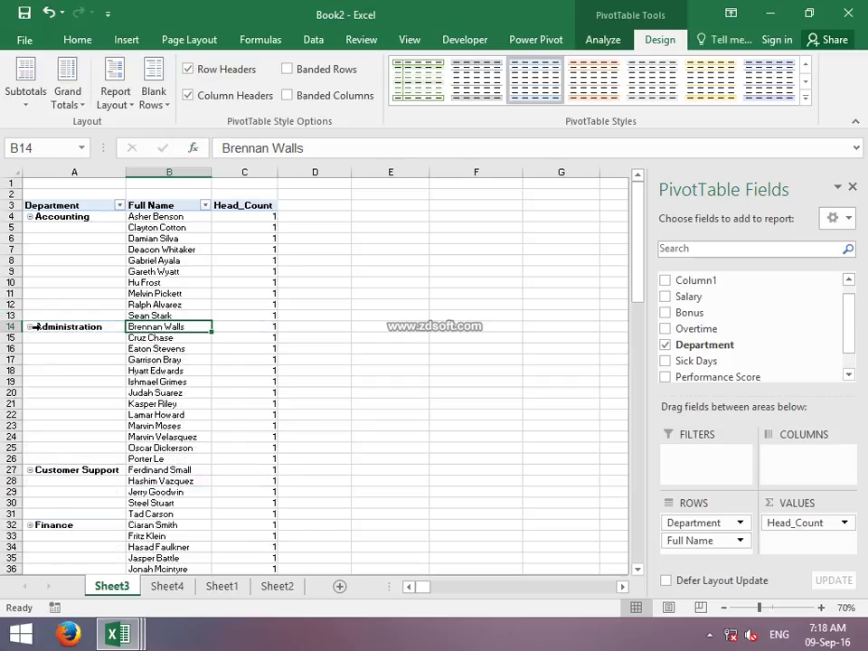
left_click(161, 101)
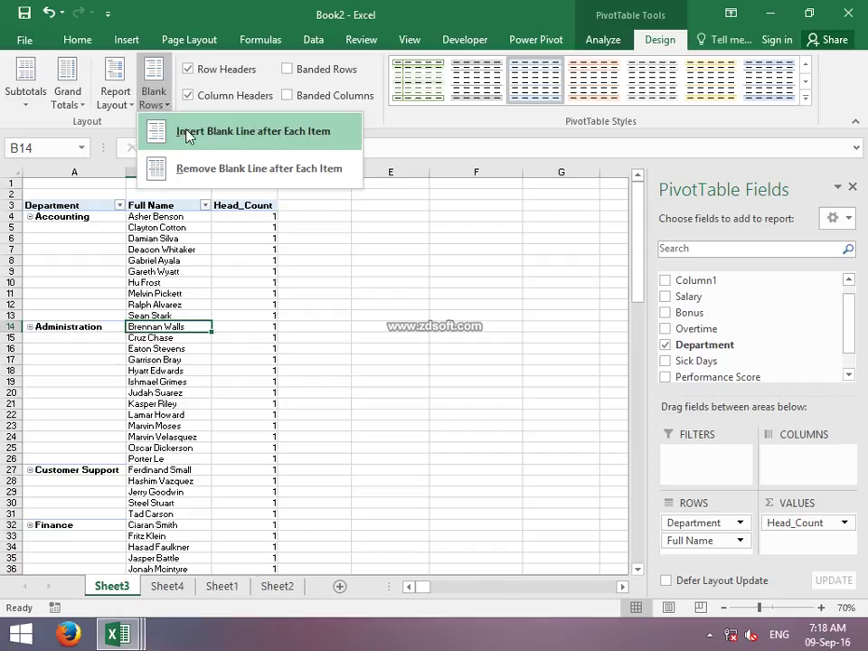
left_click(188, 136)
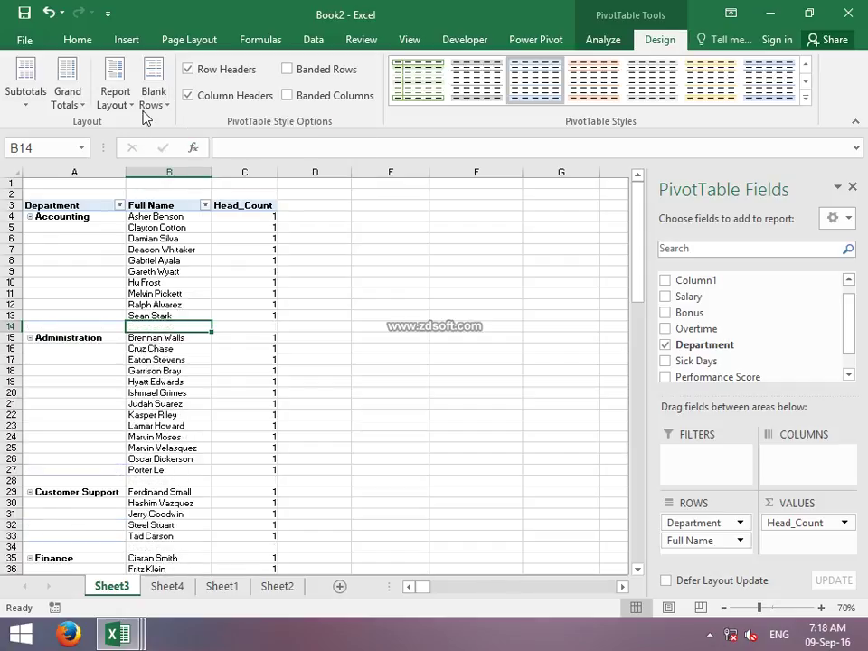
left_click(150, 101)
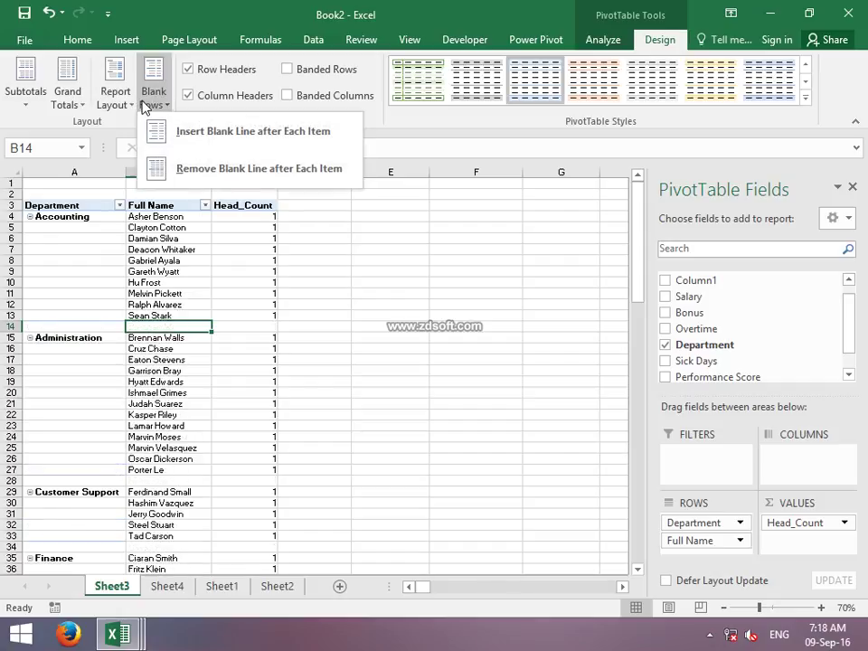
left_click(167, 168)
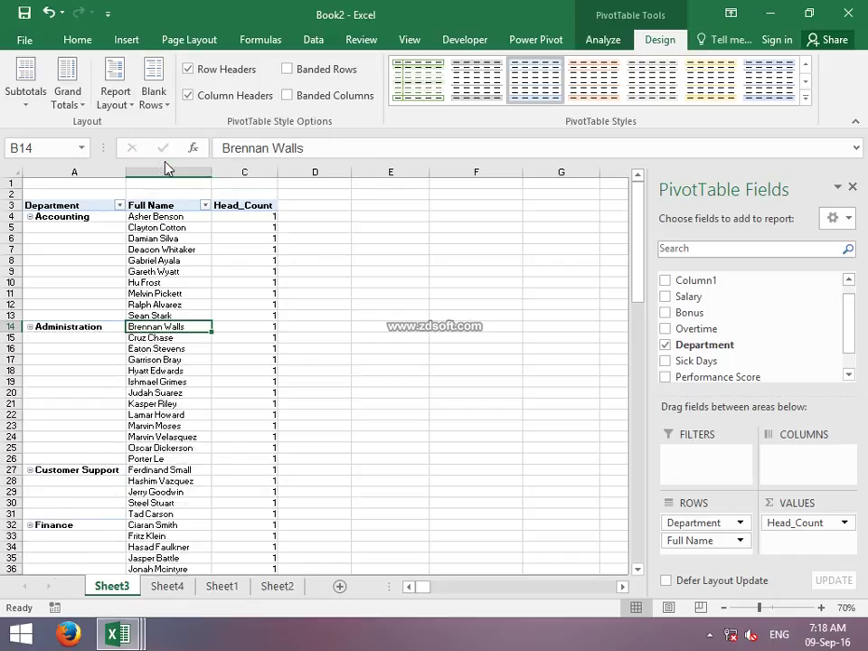
Set the report layout to repeat the department label on every row
left_click(132, 251)
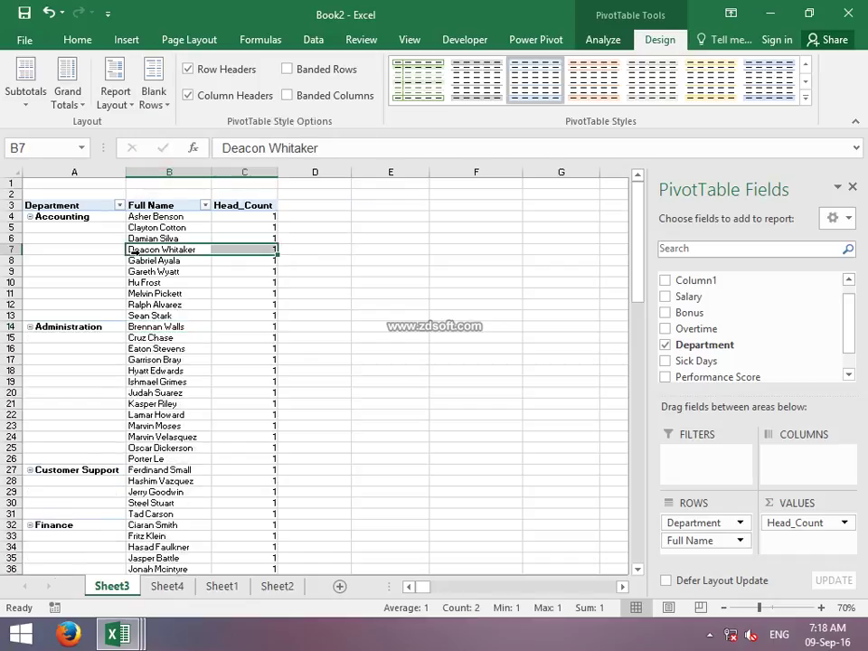
left_click(99, 227)
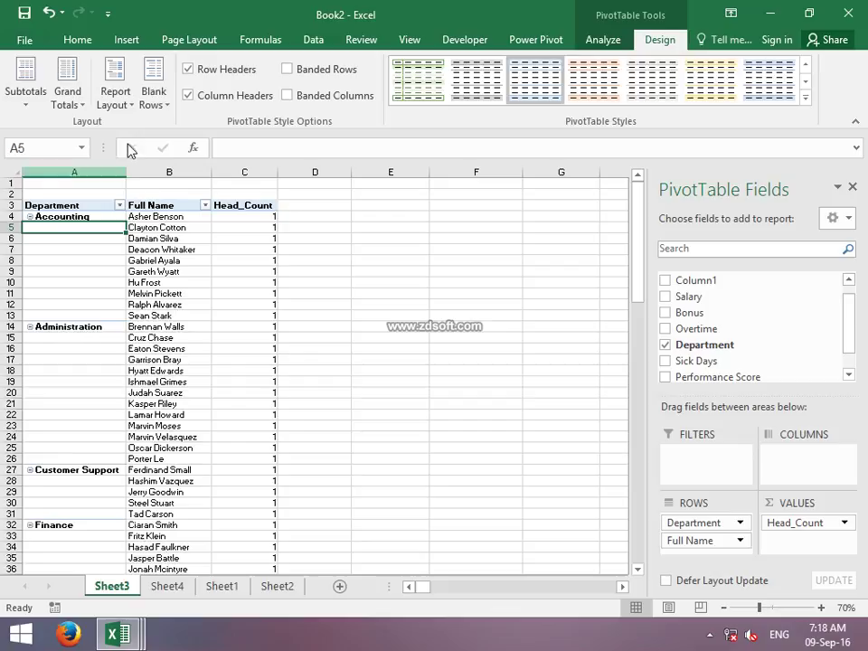
left_click(131, 106)
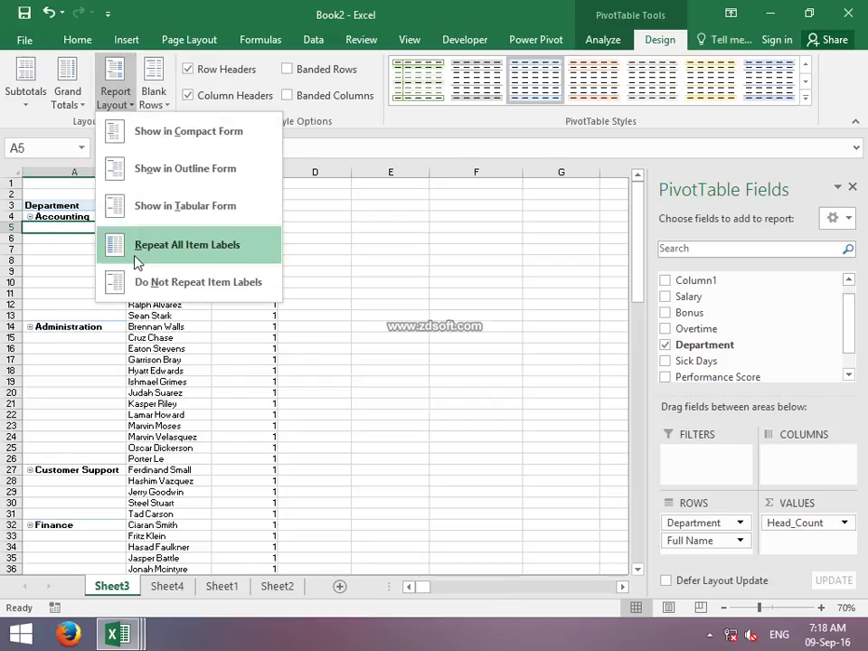
left_click(112, 249)
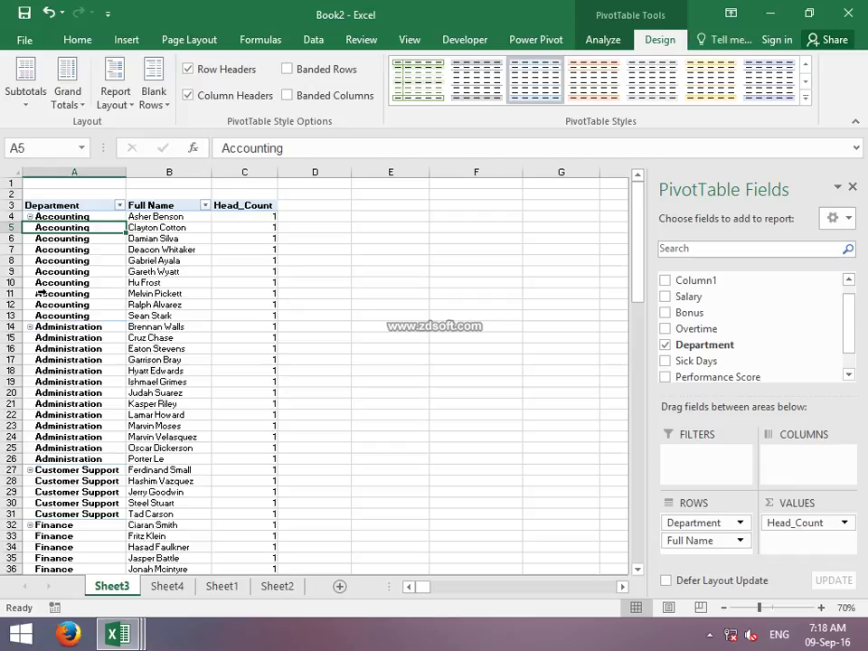
Stop repeating item labels and show all subtotals at the bottom of each group
left_click(115, 95)
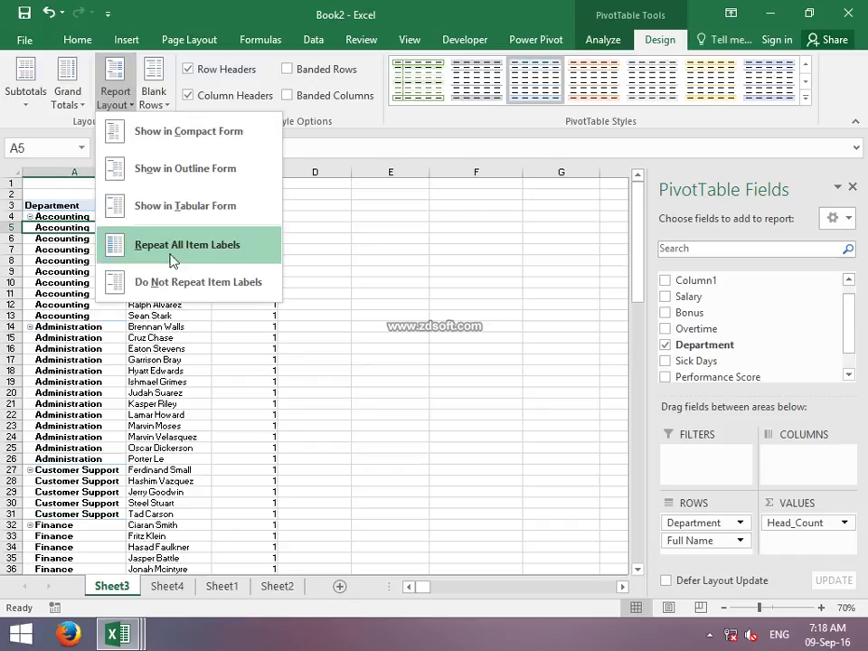
left_click(169, 283)
left_click(67, 95)
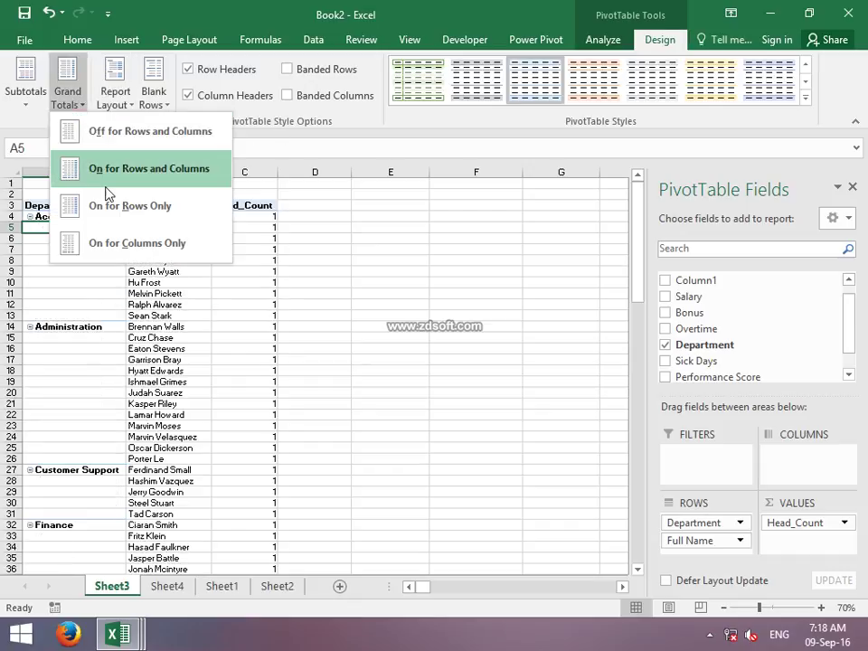
left_click(27, 95)
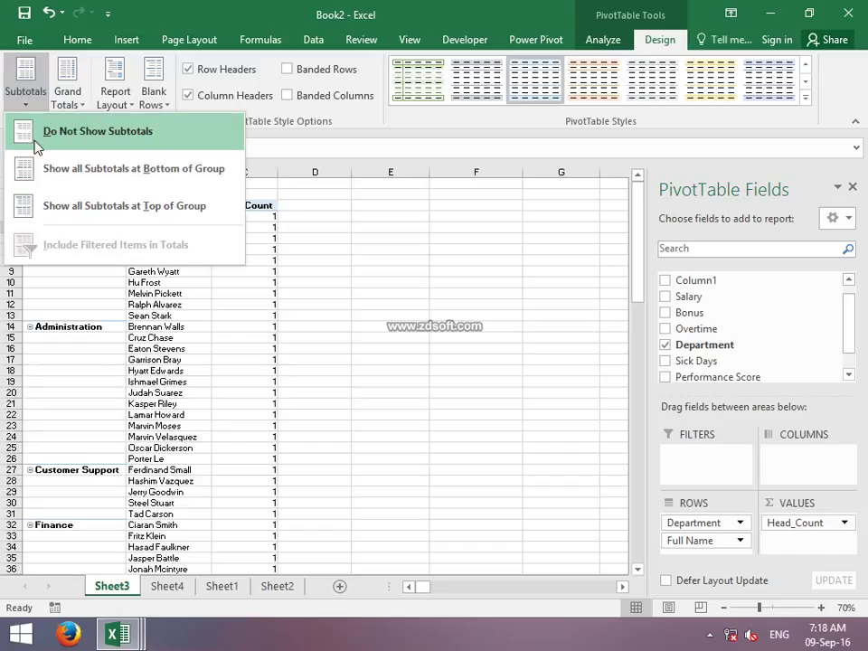
left_click(36, 169)
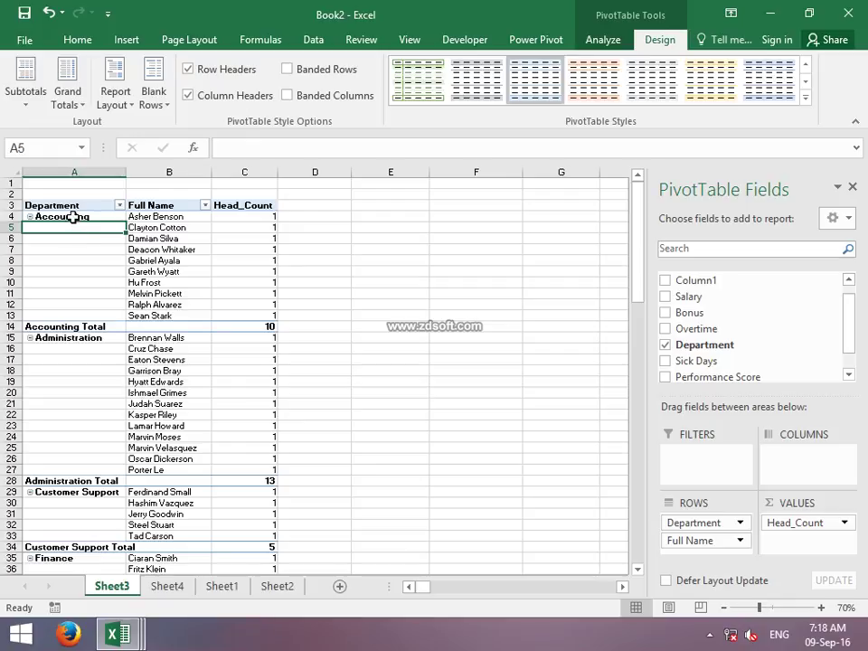
Select the Accounting group cells A4:A13
left_click(79, 220)
left_click_drag(78, 220, 83, 314)
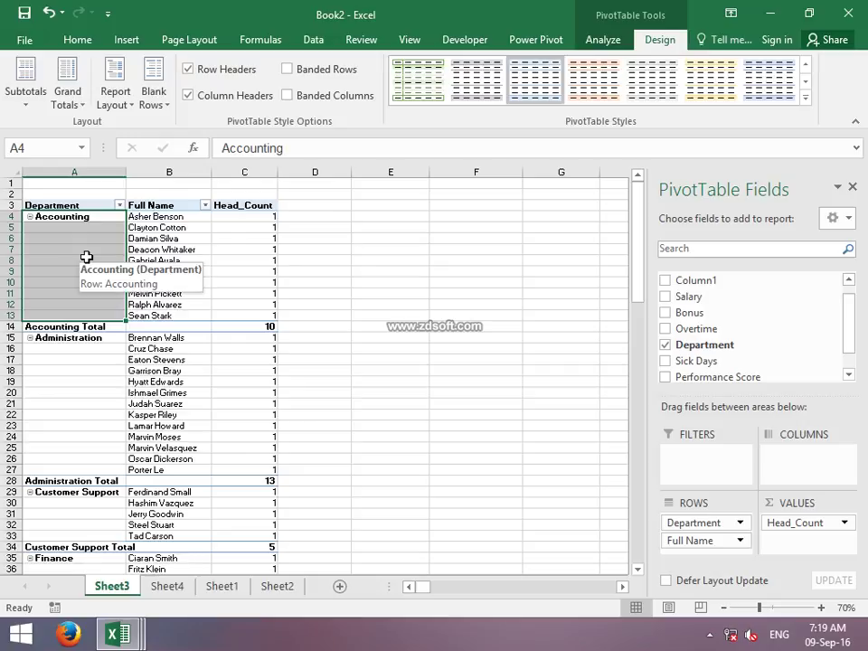
left_click(81, 39)
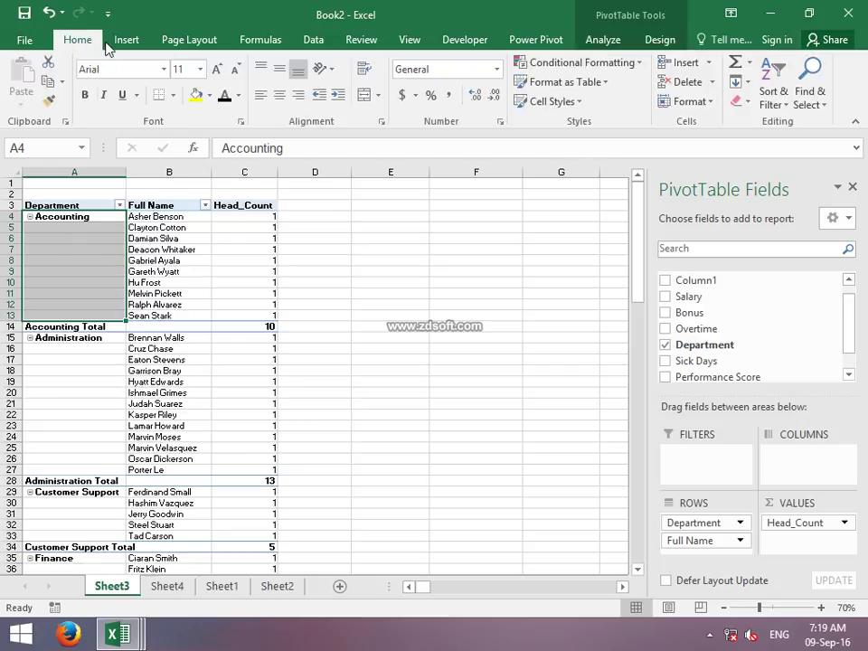
Enable 'Merge and center cells with labels' in PivotTable Options
left_click(361, 98)
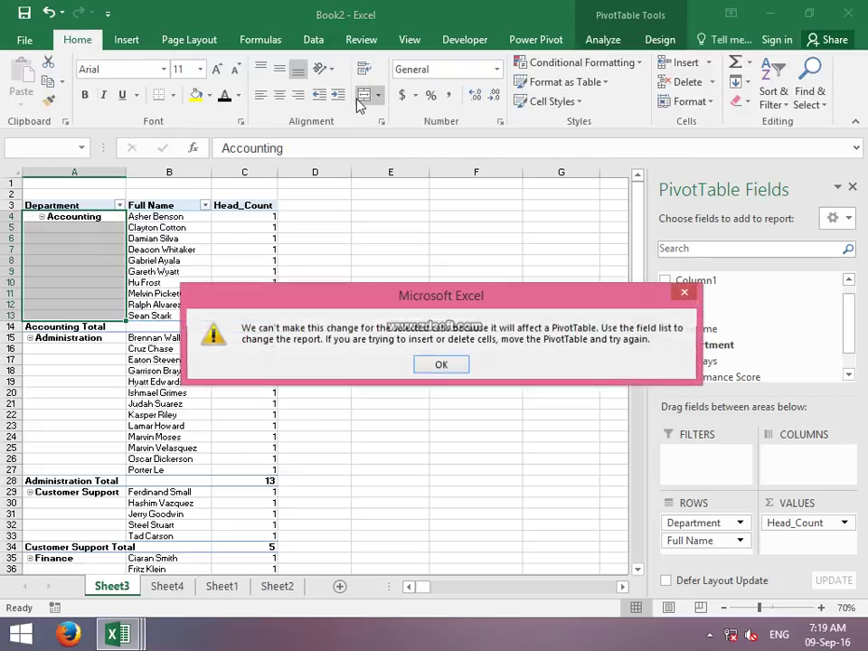
left_click(687, 296)
right_click(53, 284)
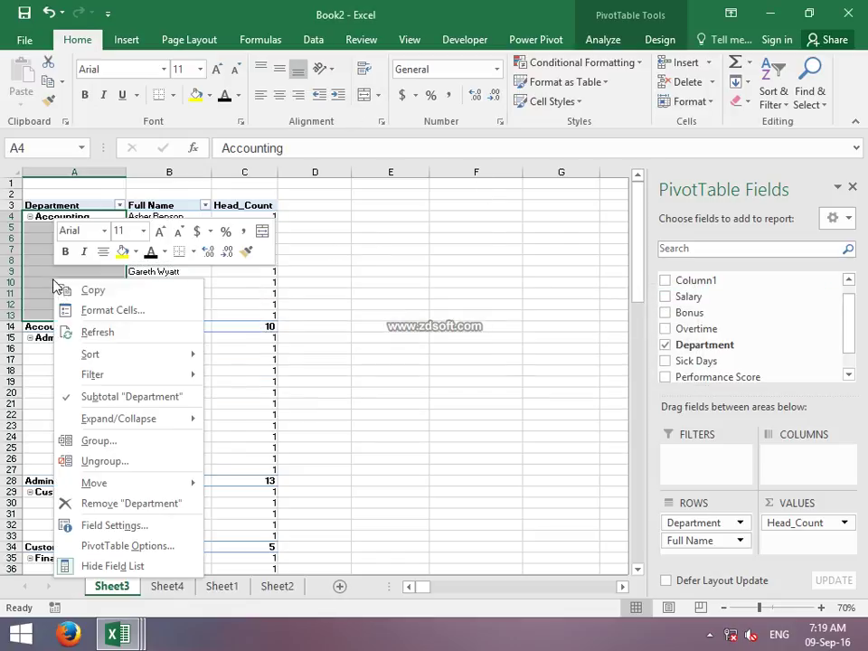
left_click(141, 544)
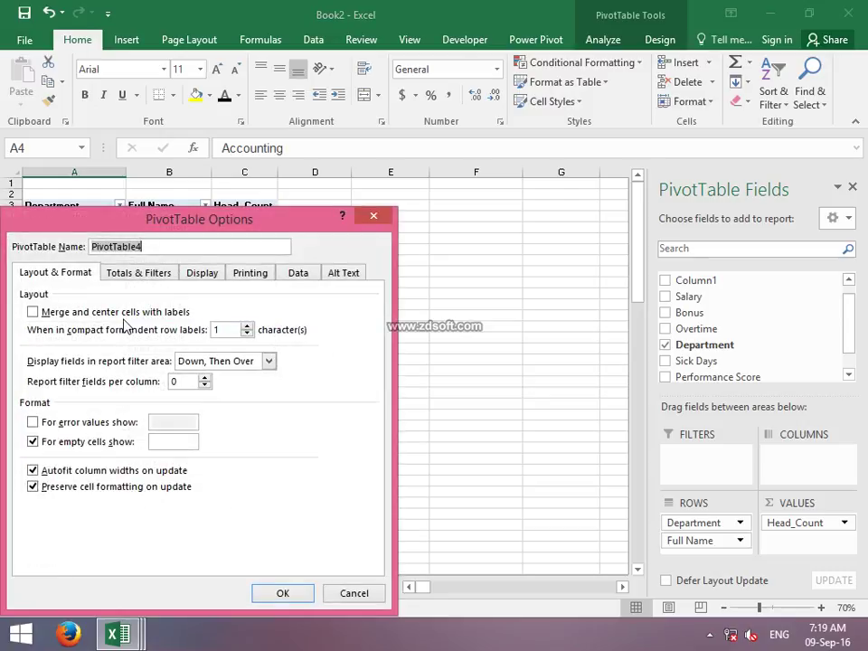
left_click(116, 313)
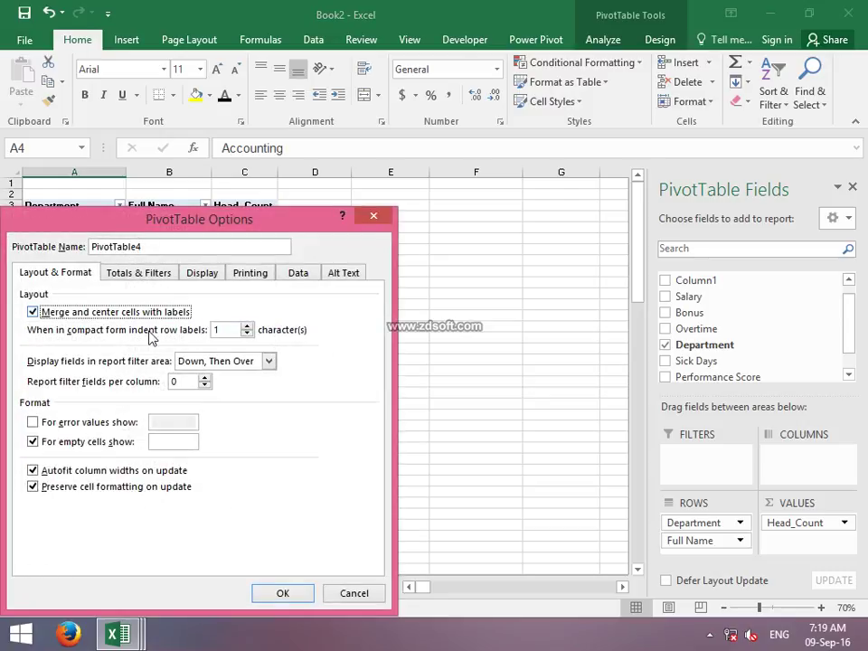
left_click(271, 595)
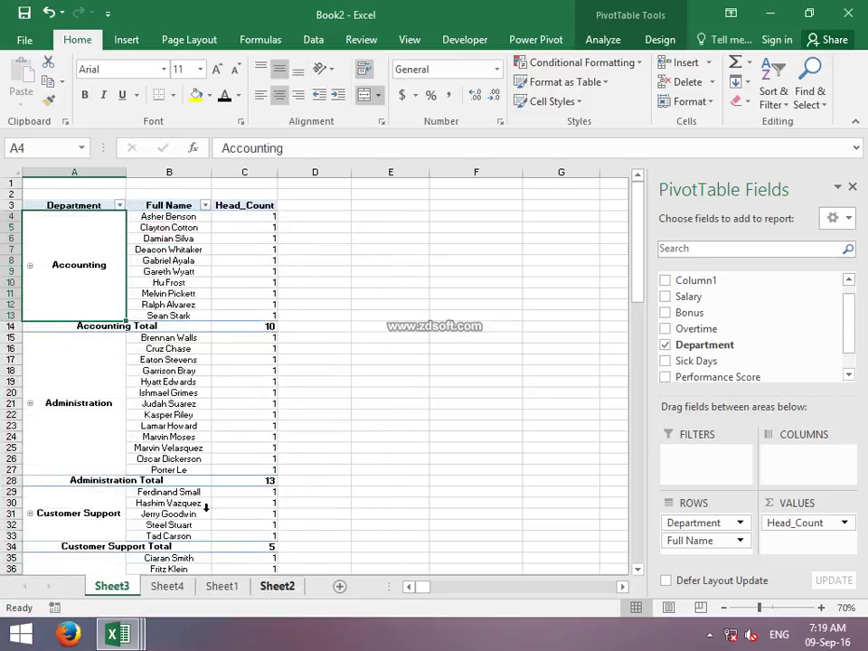
Uncheck Subtotal 'Department' to remove the department total rows
left_click(98, 399)
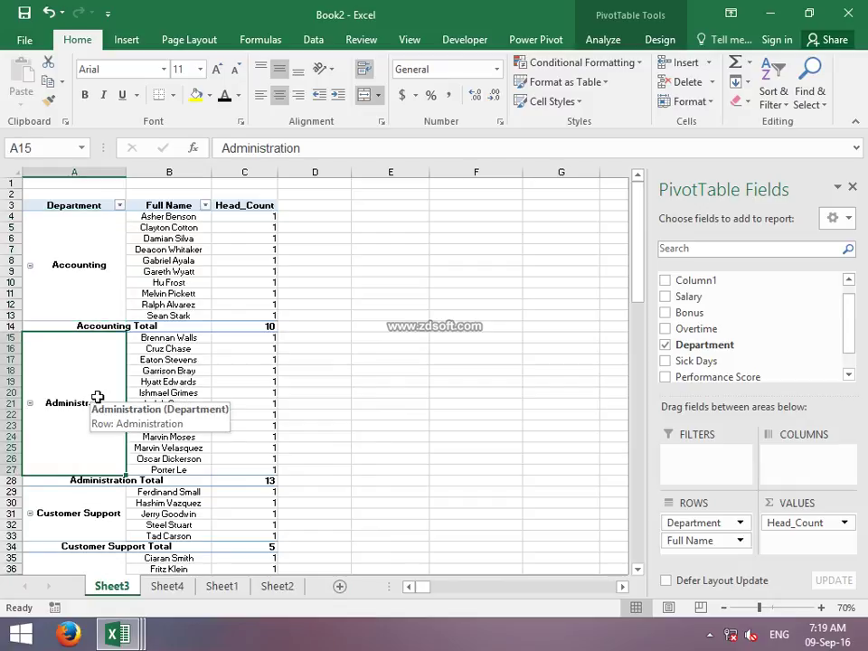
left_click(217, 328)
right_click(217, 327)
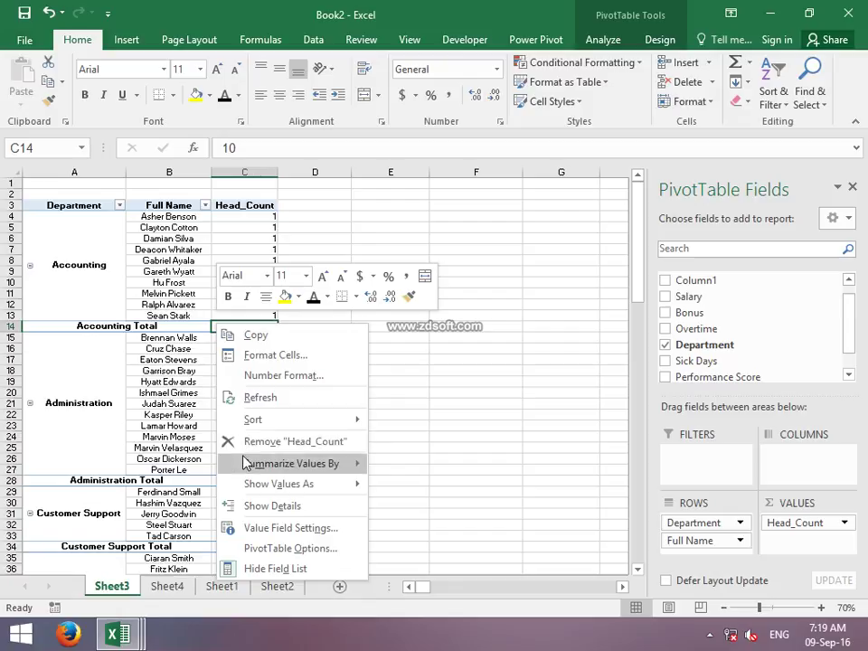
mouse_move(244, 464)
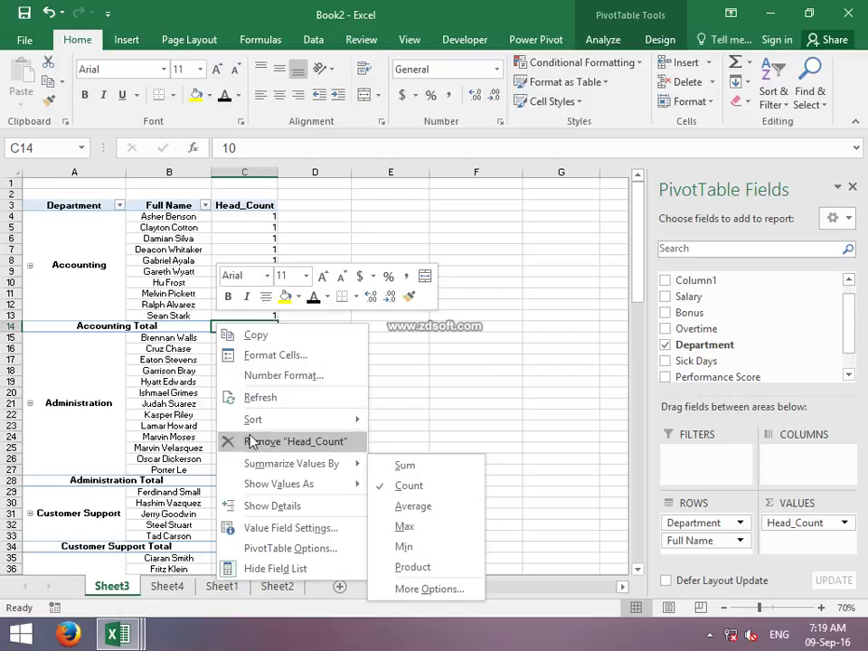
left_click(175, 264)
left_click(175, 265)
left_click(43, 283)
right_click(44, 284)
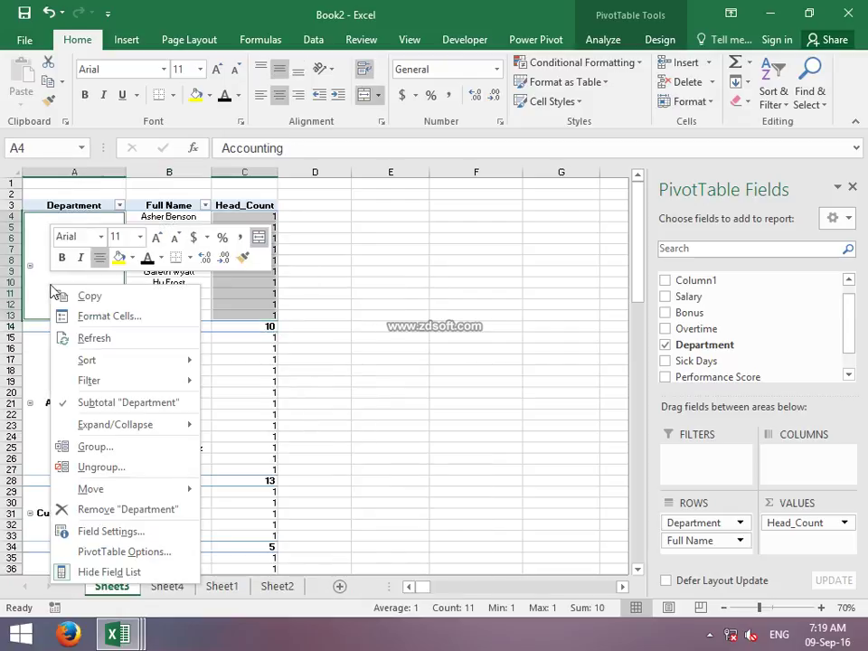
left_click(91, 404)
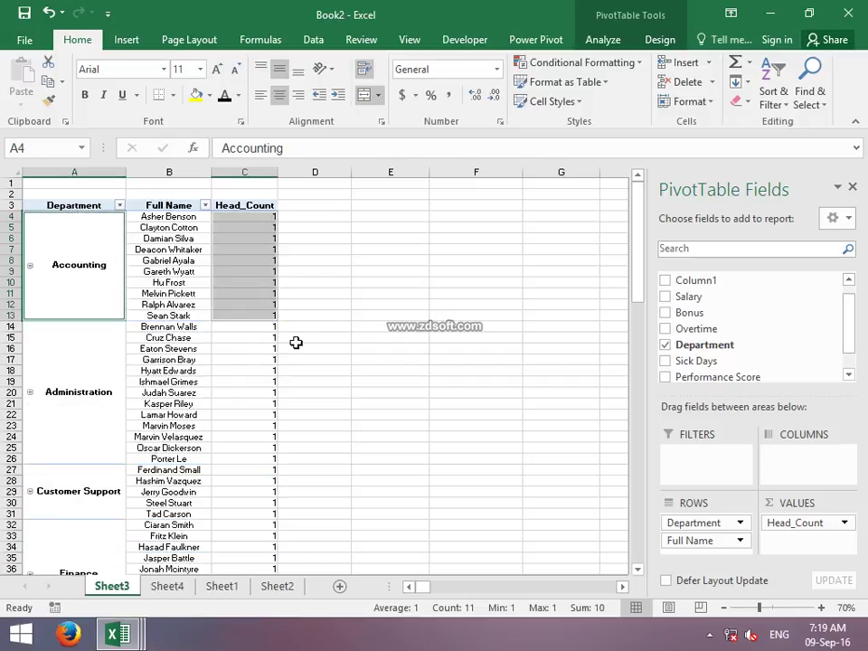
left_click(339, 338)
left_click(81, 233)
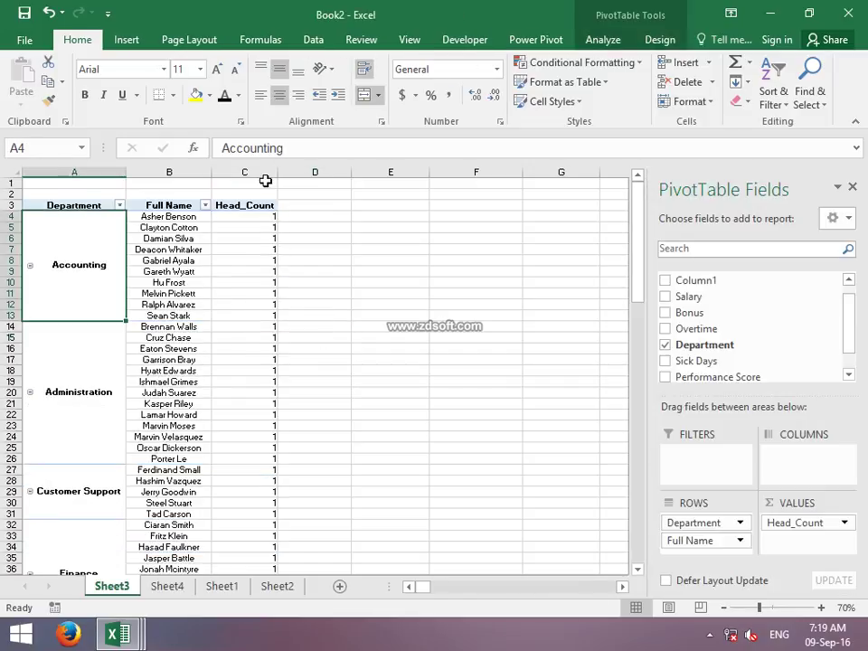
left_click(655, 42)
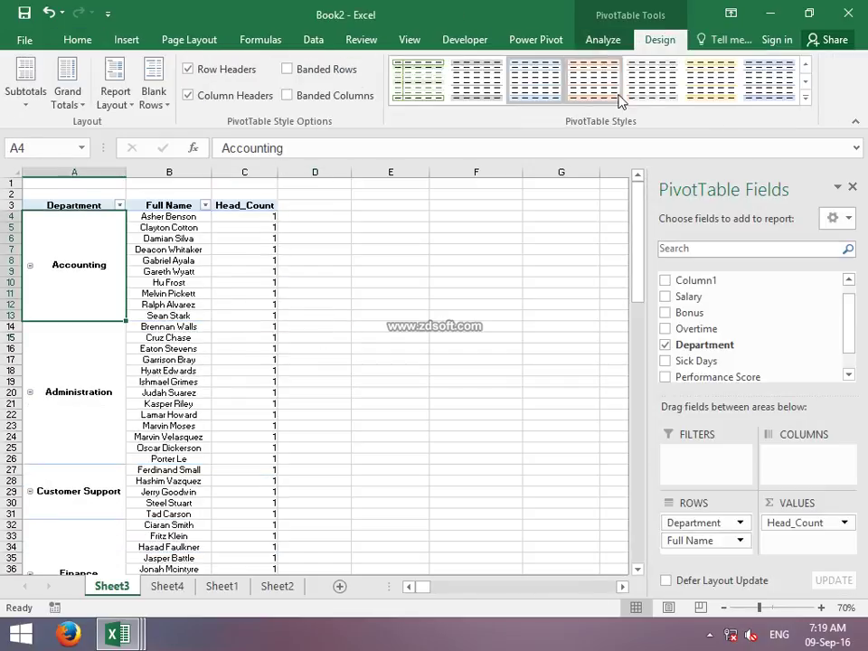
Apply the dark orange pivot style and replace Head_Count with Sum of Salary in Values
left_click(806, 97)
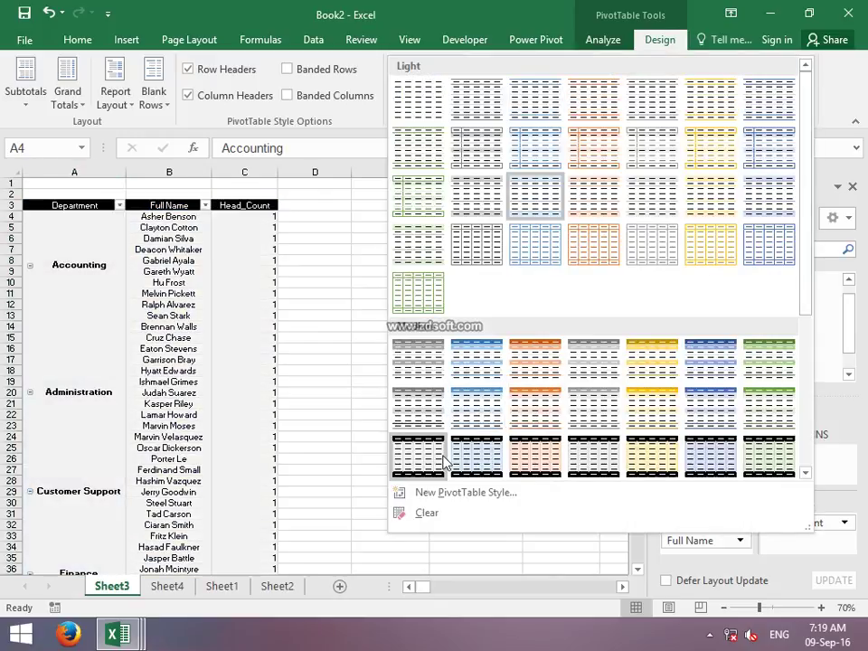
left_click(557, 466)
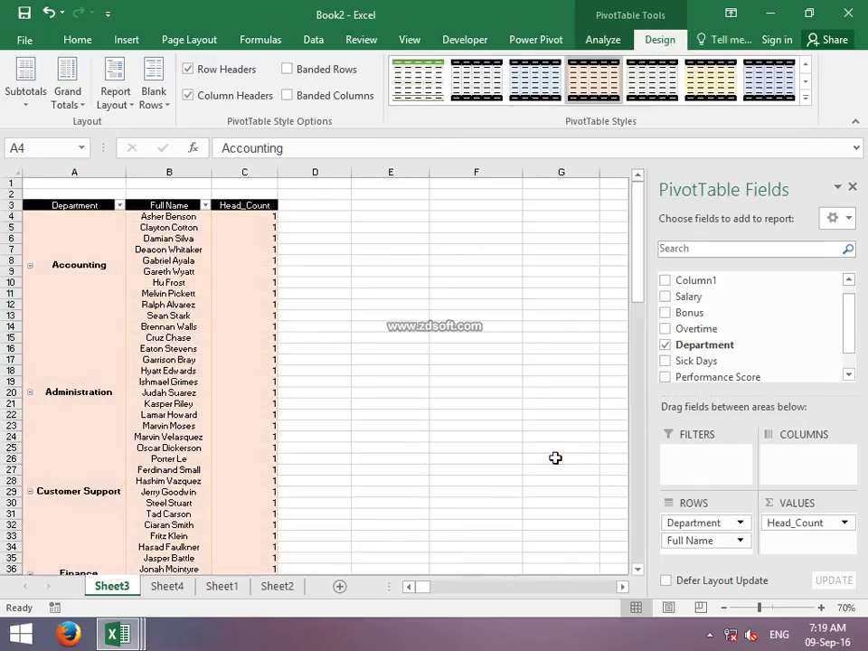
mouse_move(822, 524)
left_mouse_down()
mouse_move(839, 355)
mouse_move(804, 337)
left_mouse_up()
mouse_move(692, 283)
left_mouse_down()
mouse_move(789, 529)
mouse_move(783, 524)
left_mouse_up()
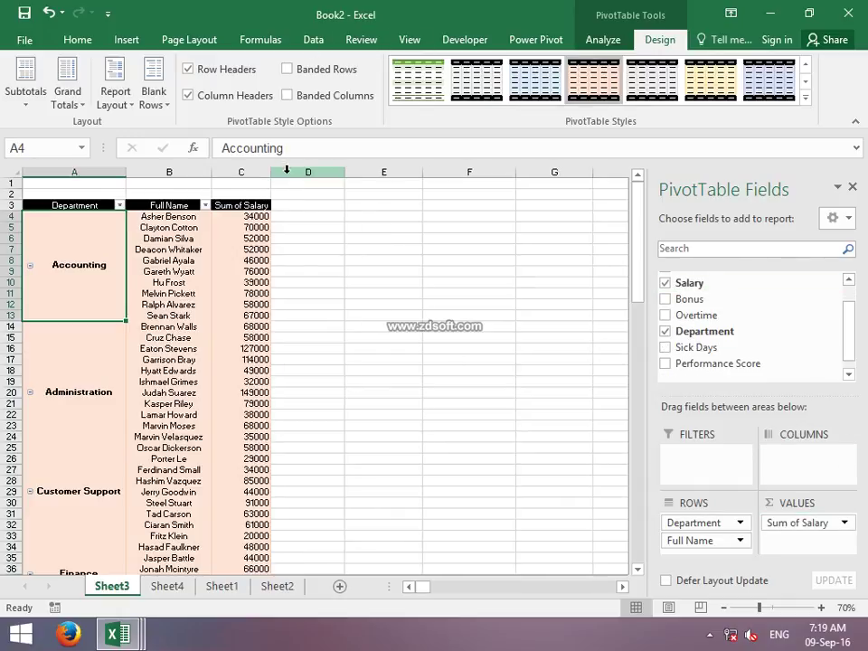
Collapse the Accounting and Administration groups to their totals
left_click(30, 267)
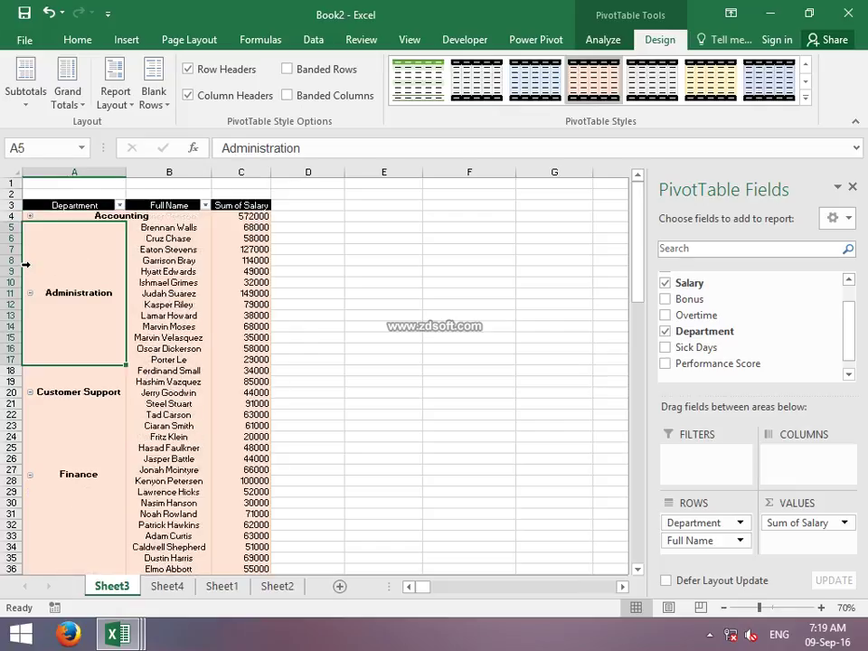
left_click(29, 293)
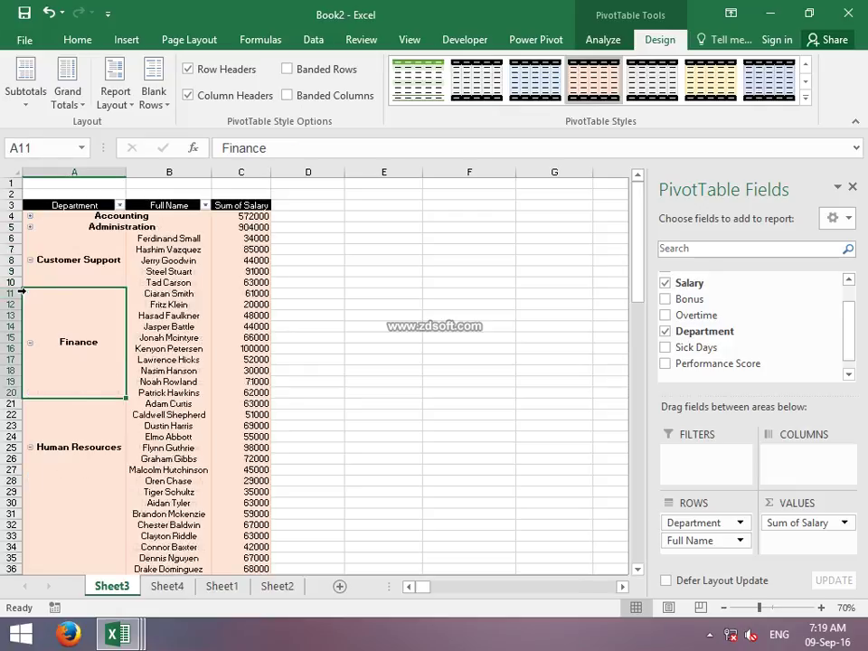
left_click(69, 219)
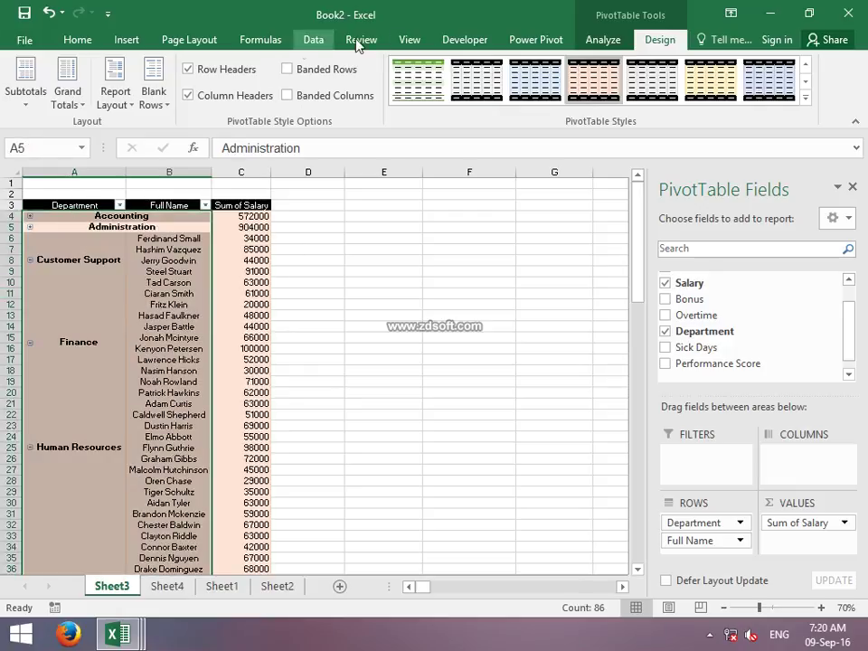
Use Collapse Field and Expand Field on all departments, leaving every group expanded
left_click(601, 39)
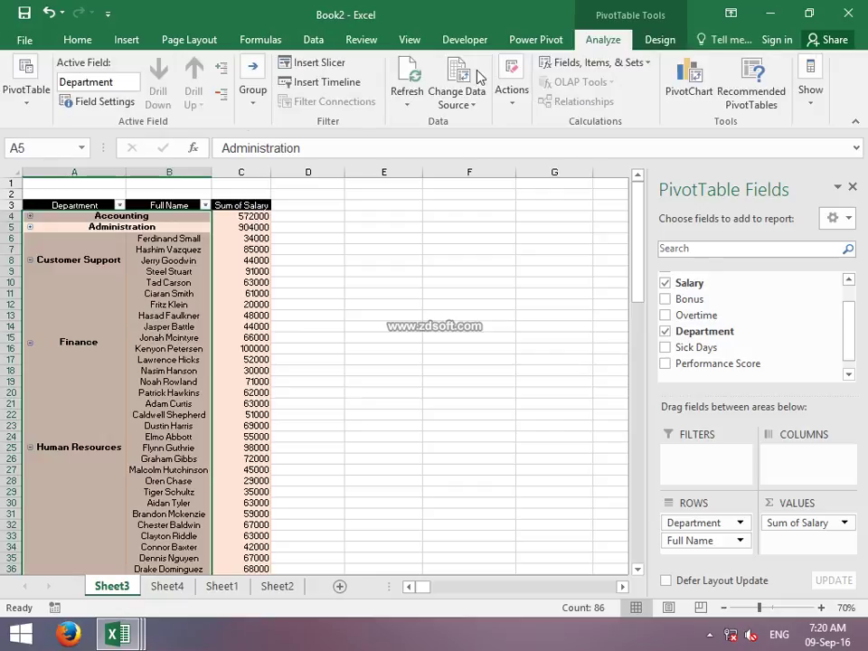
left_click(221, 96)
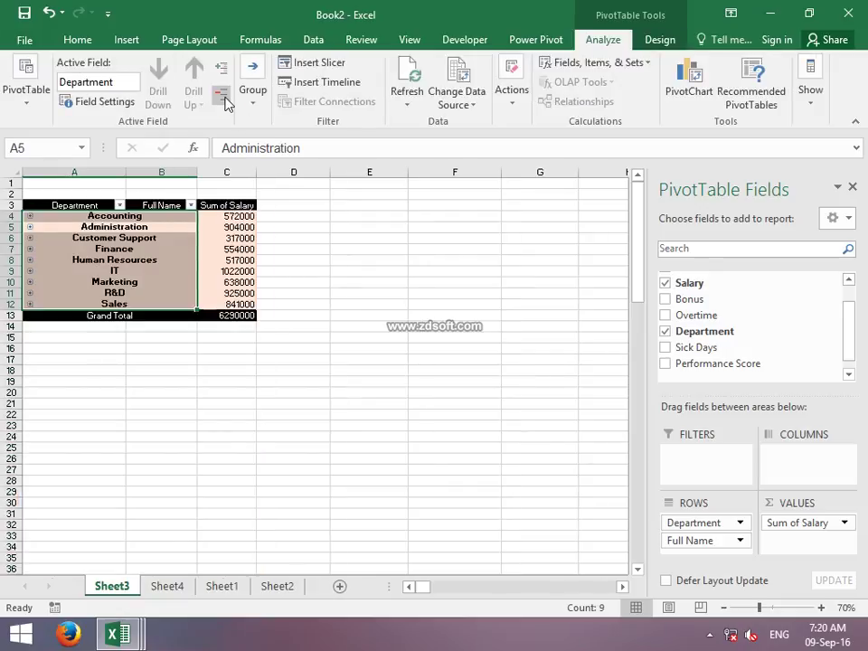
left_click(223, 73)
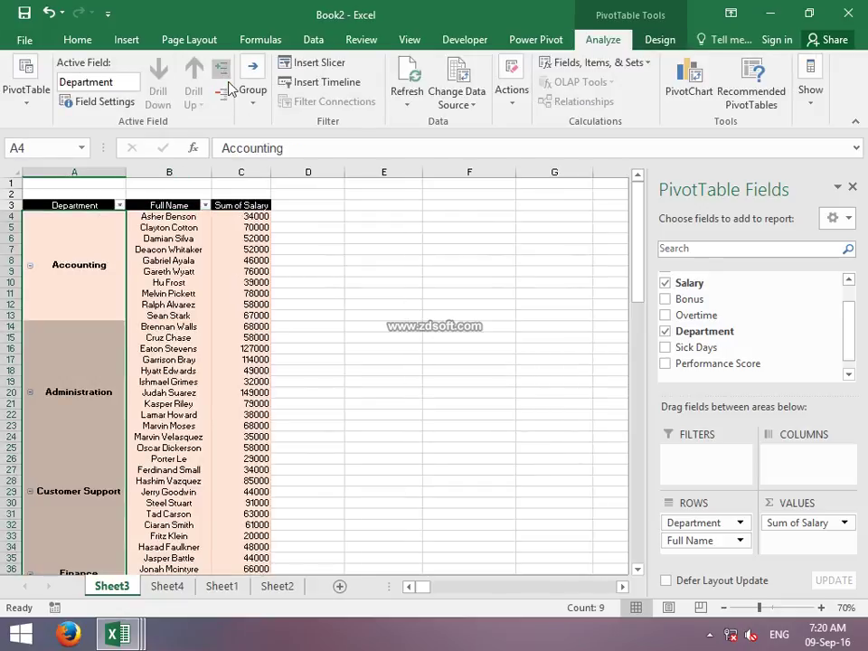
left_click(224, 96)
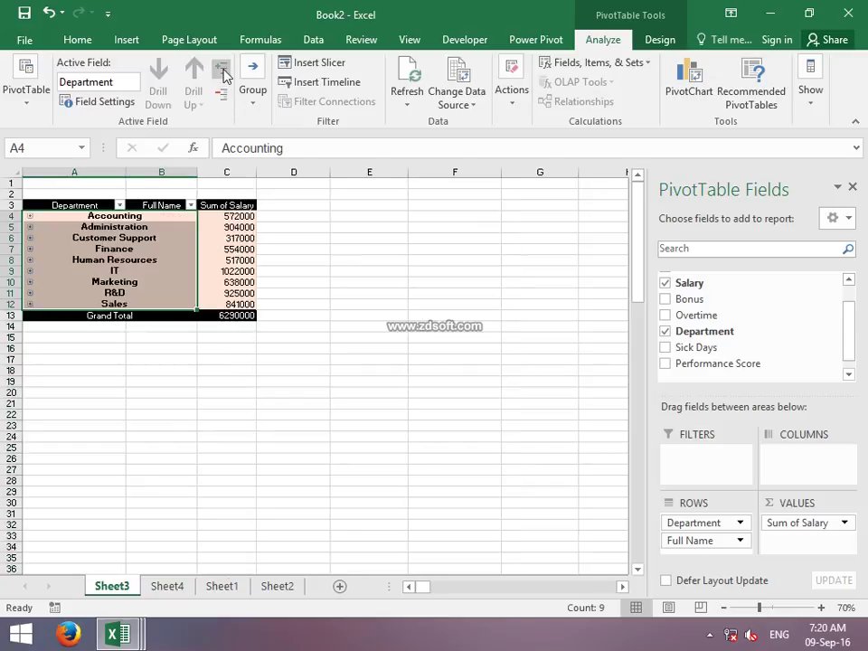
left_click(223, 72)
left_click(207, 265)
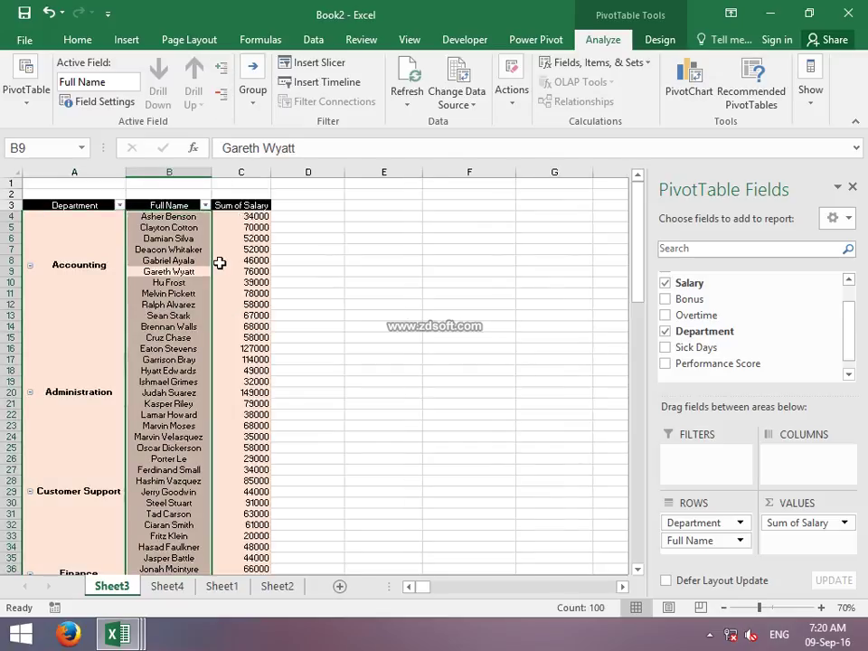
mouse_move(220, 263)
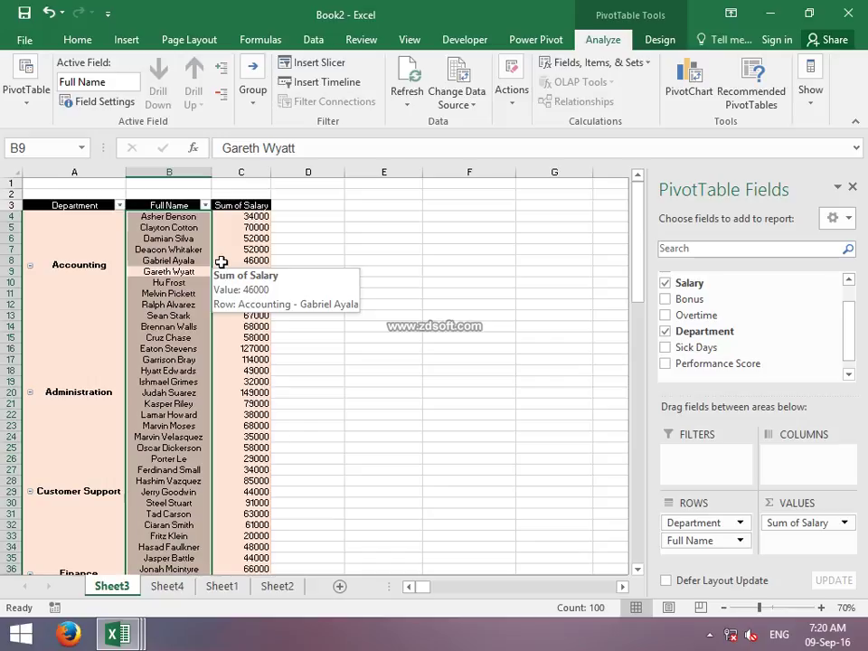
Close Book2 and the HR dashboard without saving, then go to recent workbooks for UF.xlsm
left_click(864, 9)
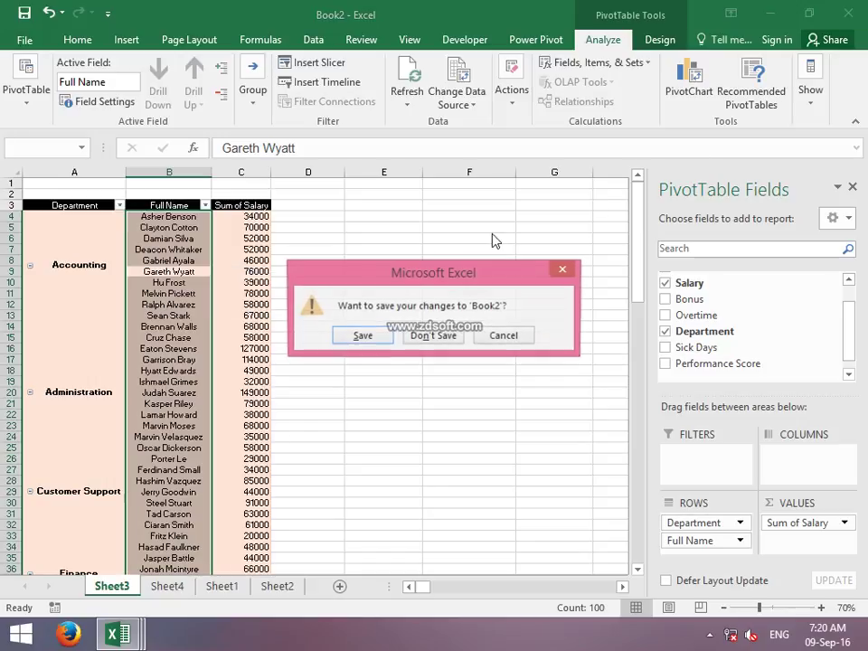
left_click(445, 345)
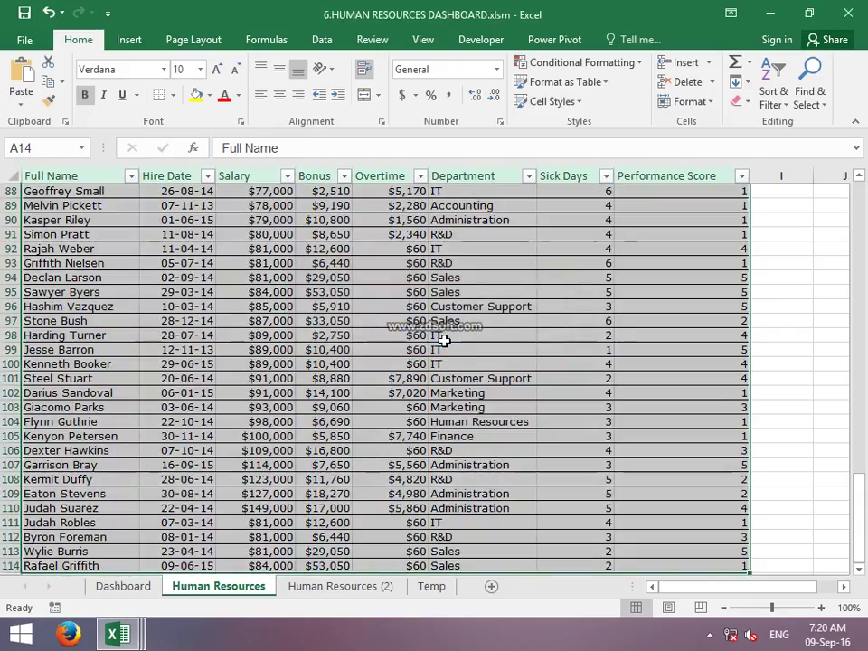
left_click(858, 11)
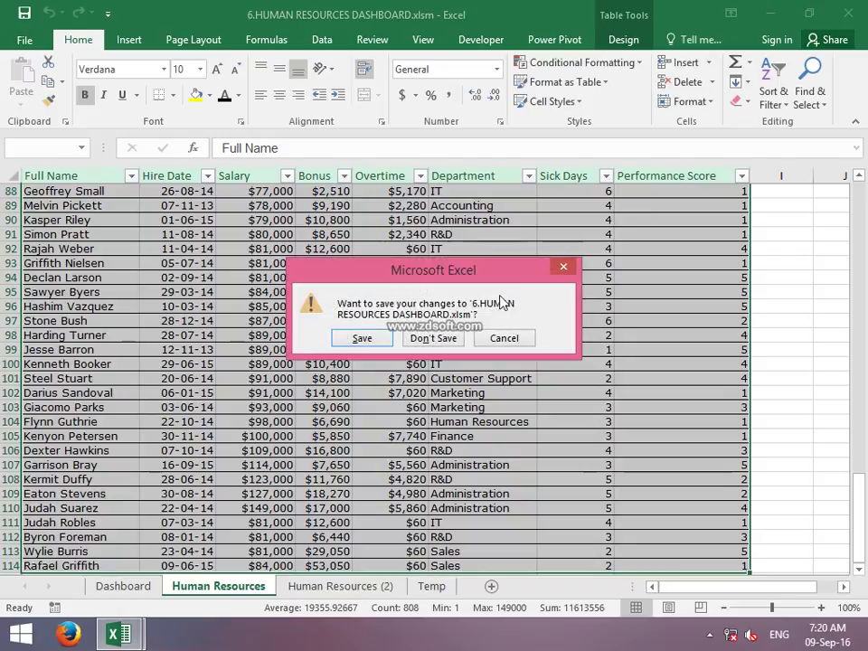
left_click(444, 339)
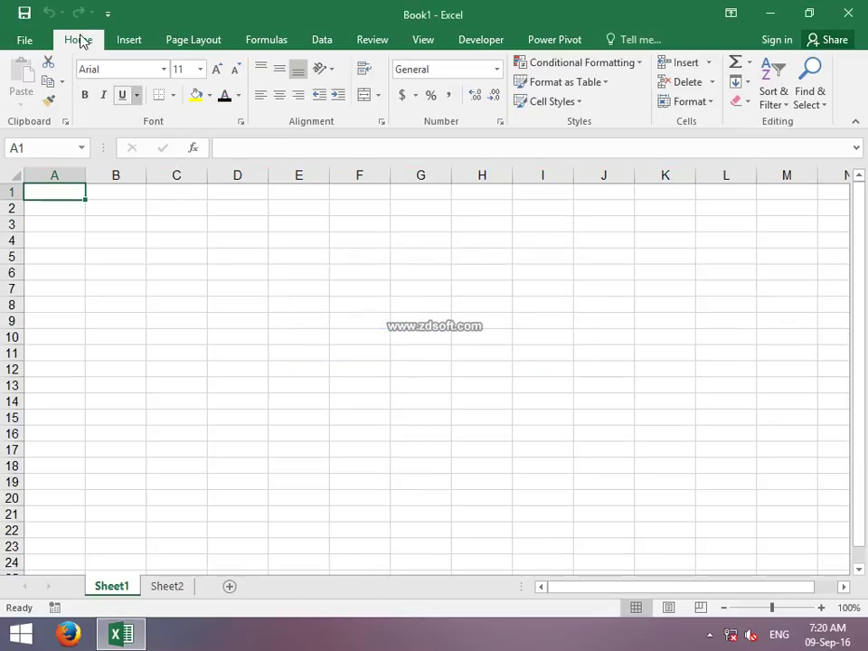
left_click(24, 41)
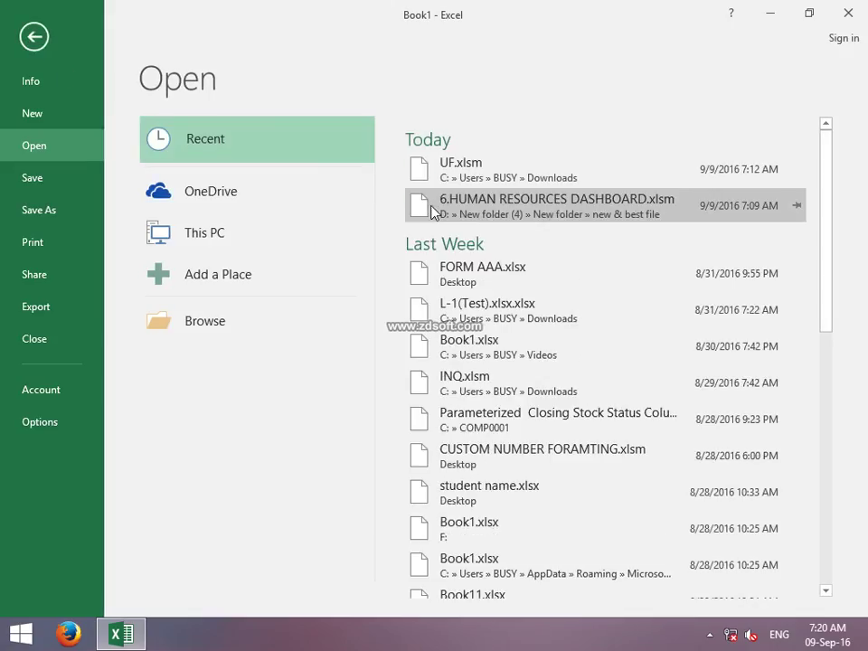
key("Escape")
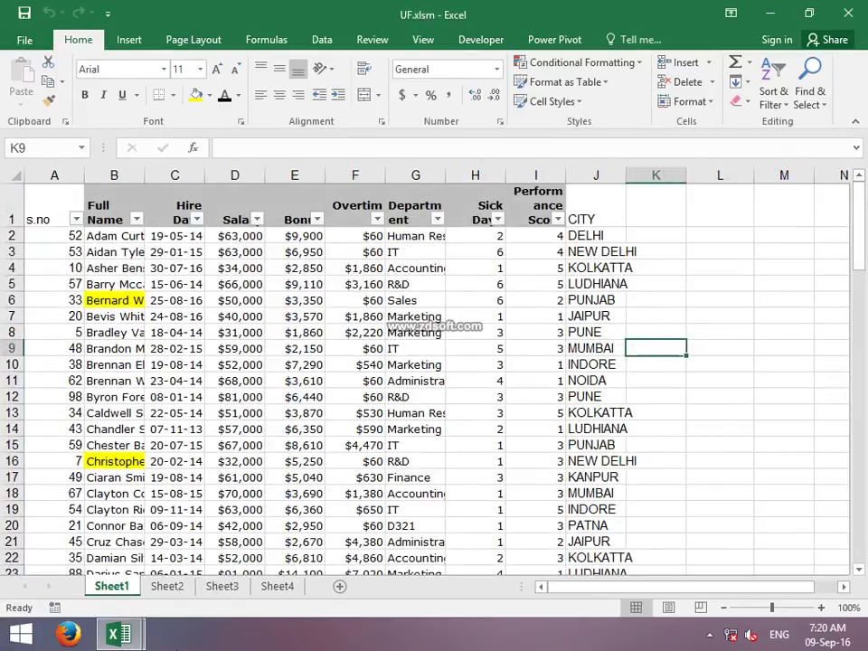
Sort the employee data by s.no ascending and copy the whole table
left_click(76, 220)
left_click(74, 237)
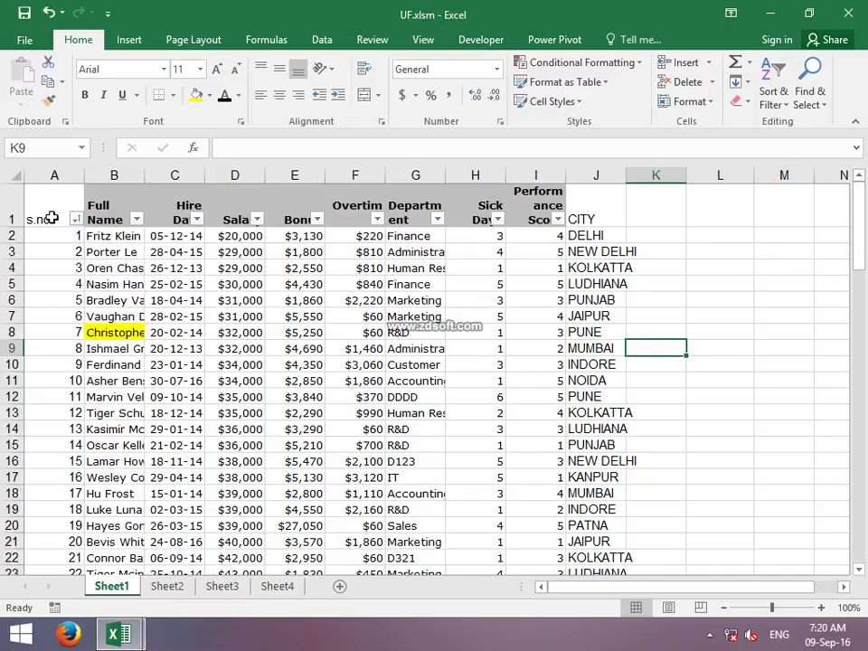
left_click(53, 218)
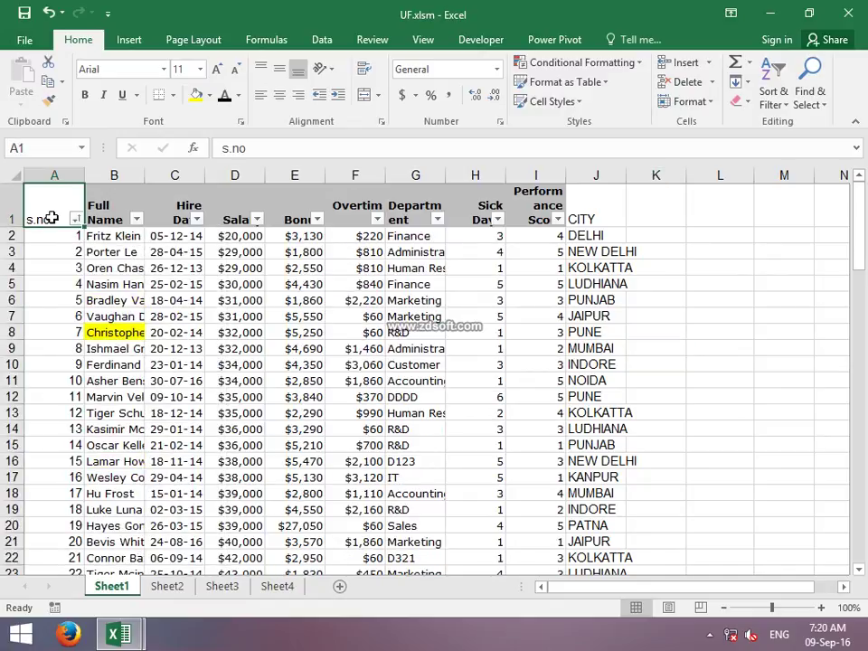
key("ctrl+shift+End")
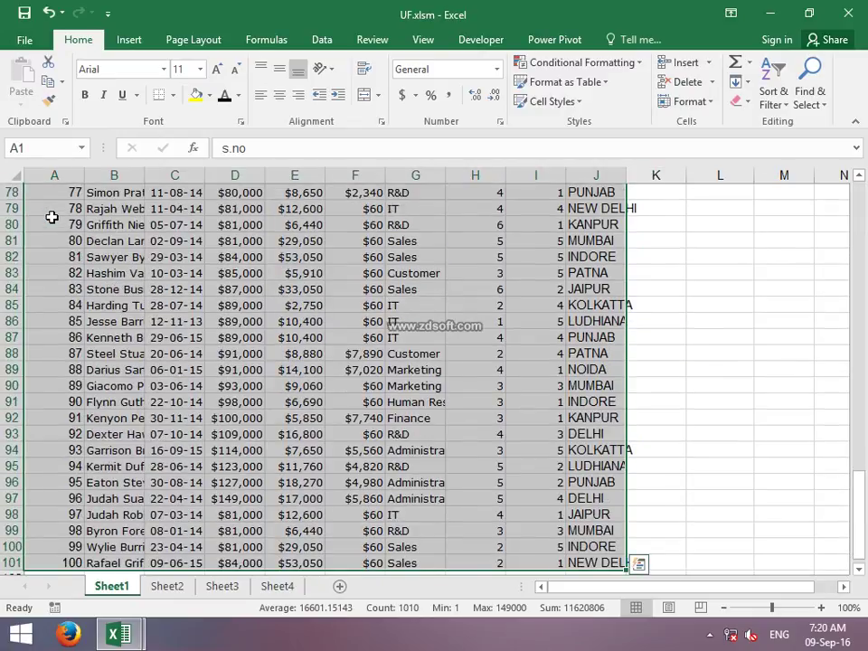
key("ctrl+c")
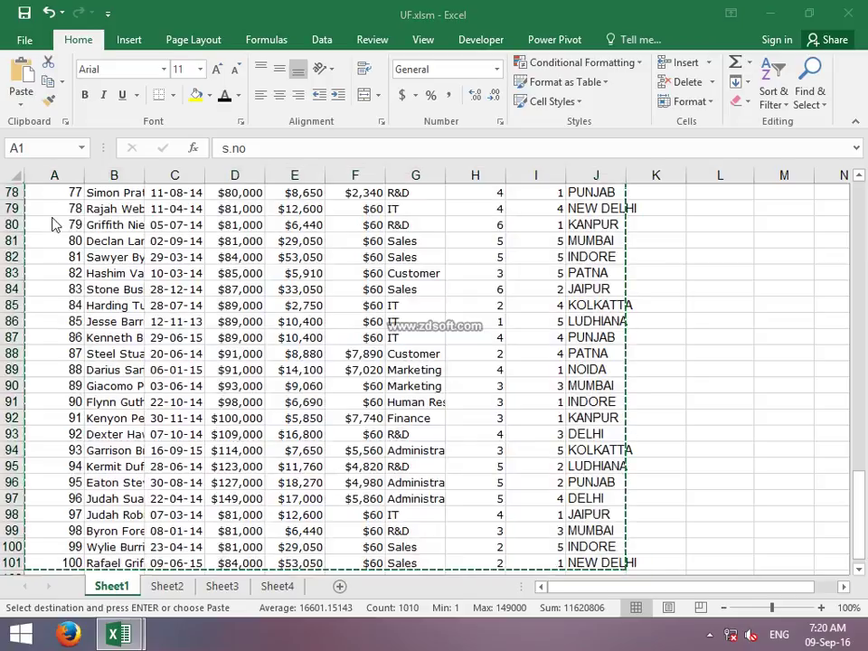
Paste the employee table into Book3 at A1 and end copy mode
key("ctrl+Tab")
key("ctrl+v")
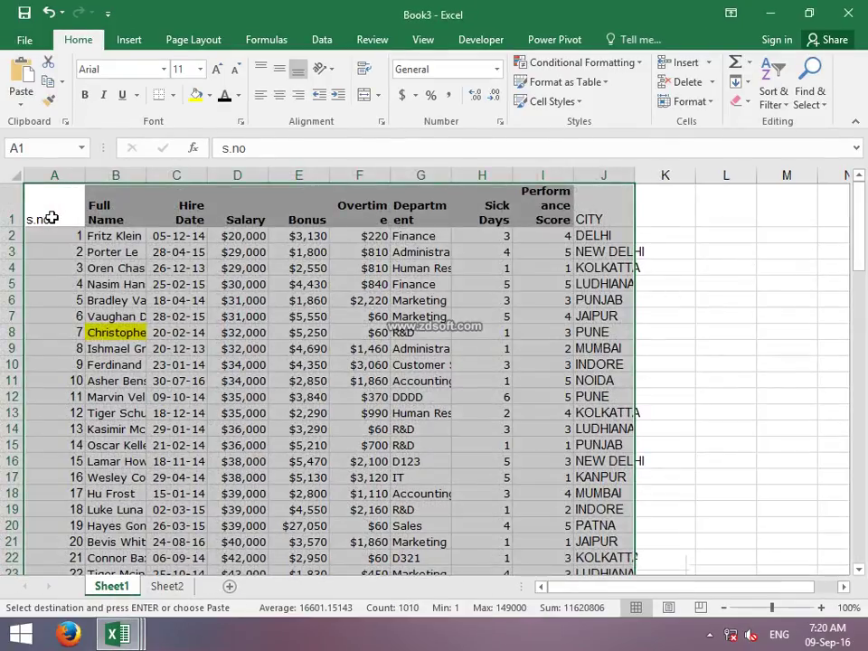
key("Escape")
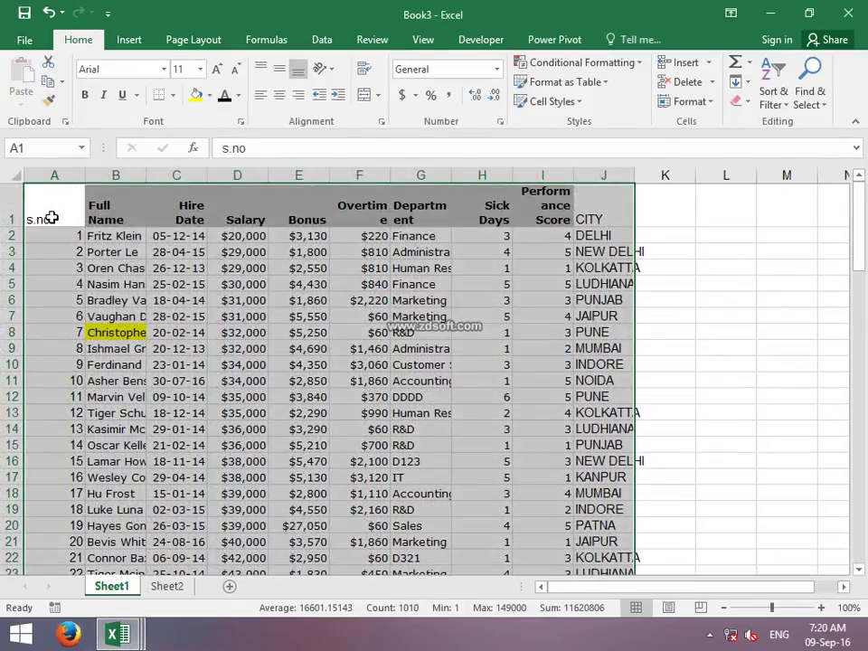
left_click(51, 218)
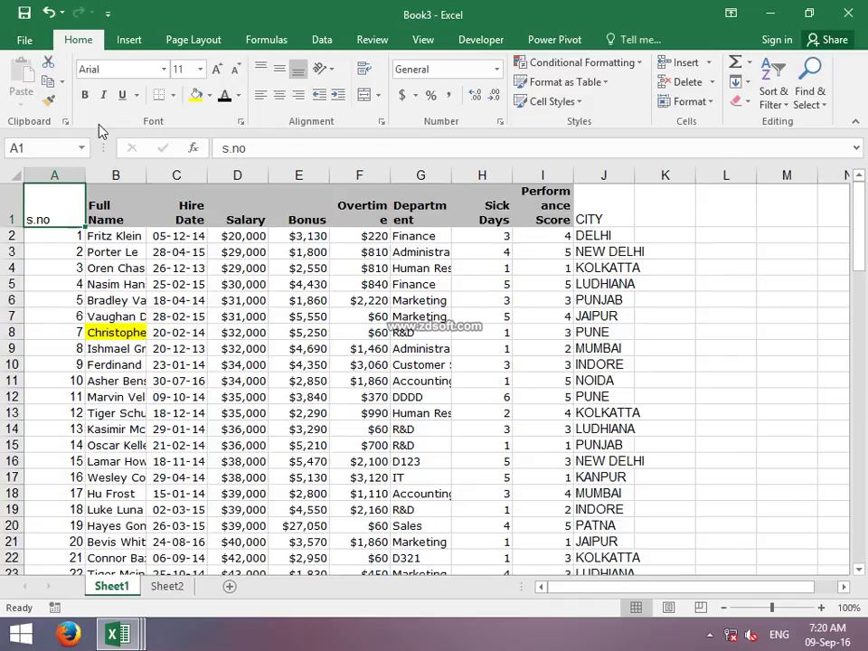
left_click(132, 40)
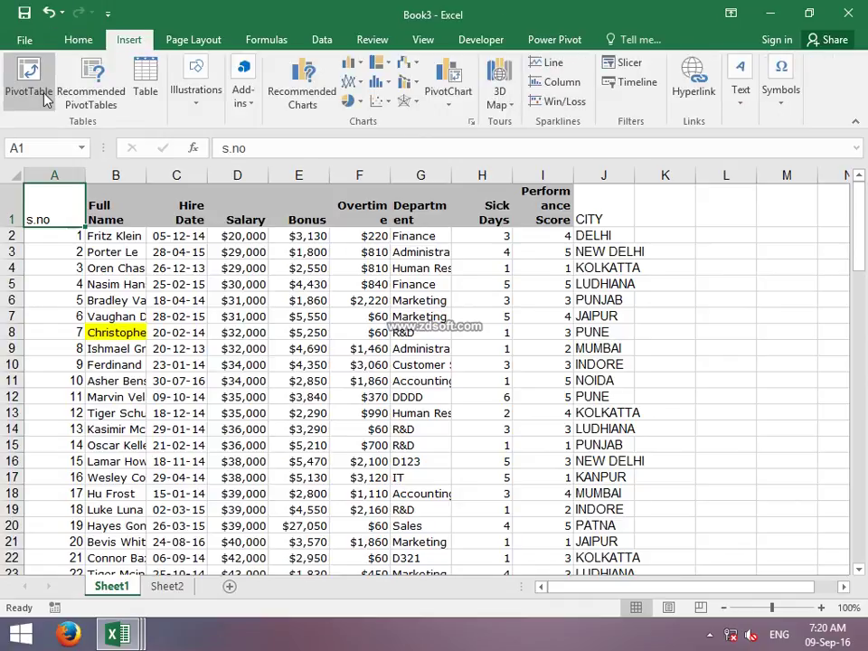
left_click(33, 68)
key("Escape")
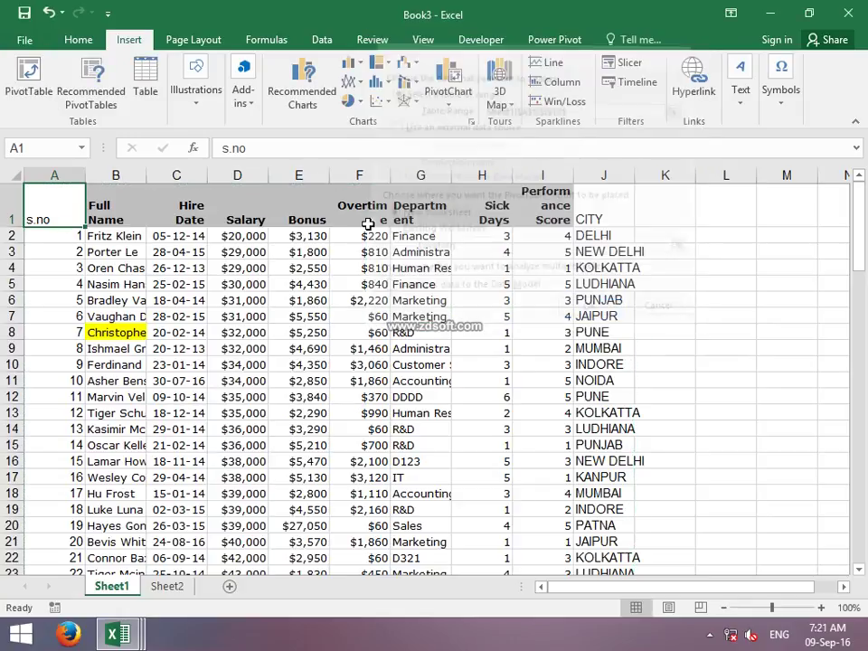
left_click(88, 107)
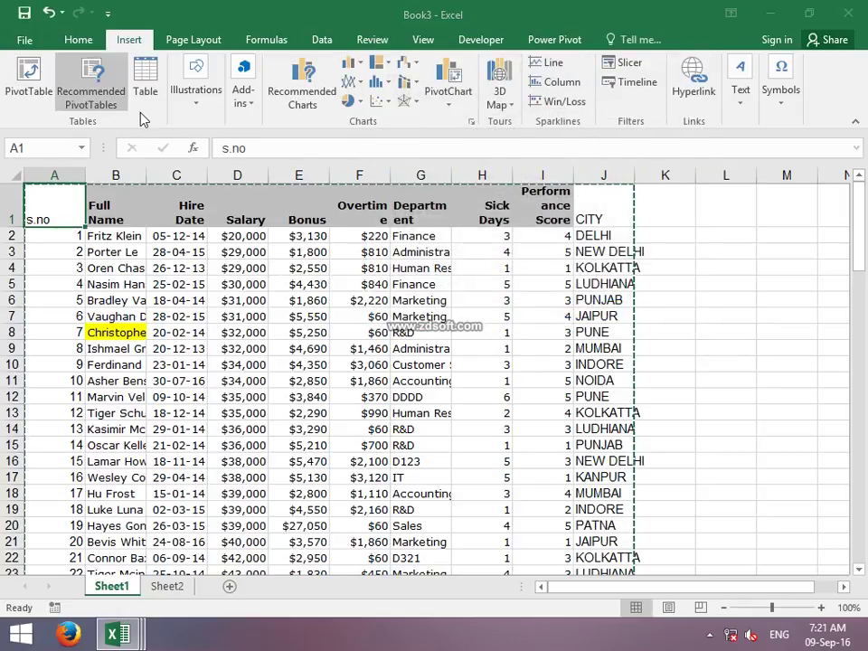
left_click_drag(472, 149, 489, 375)
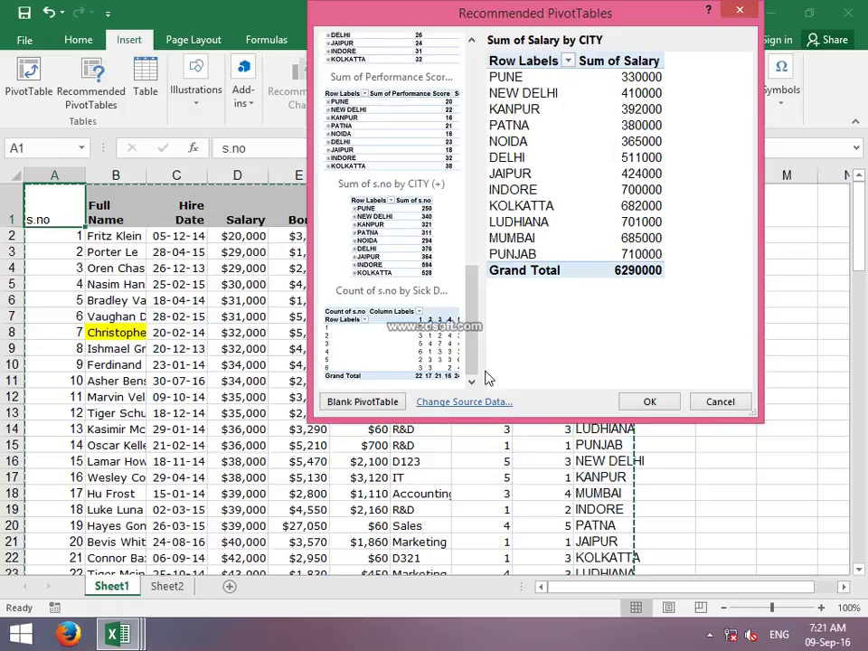
key("Escape")
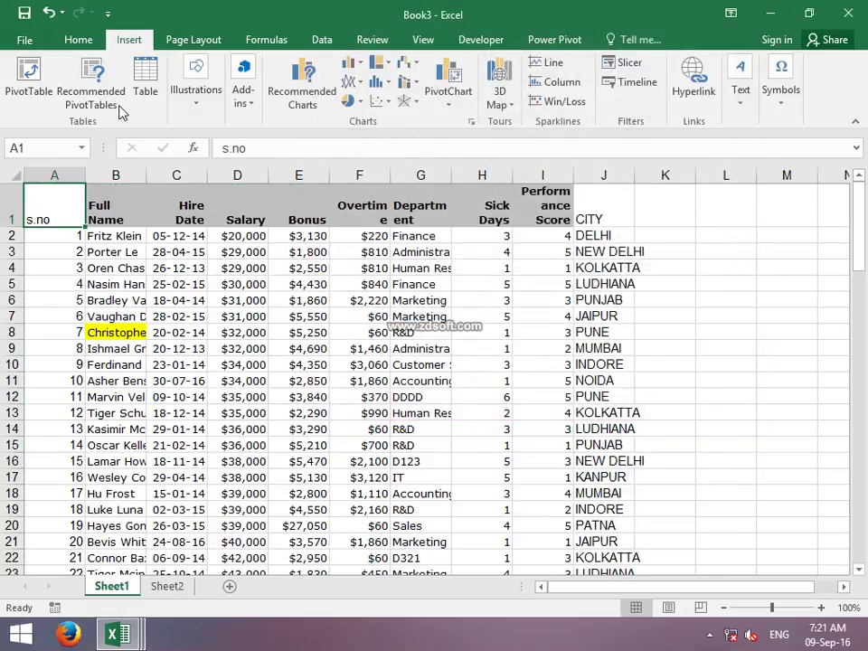
Create a PivotTable from the employee data on a new worksheet
left_click(41, 88)
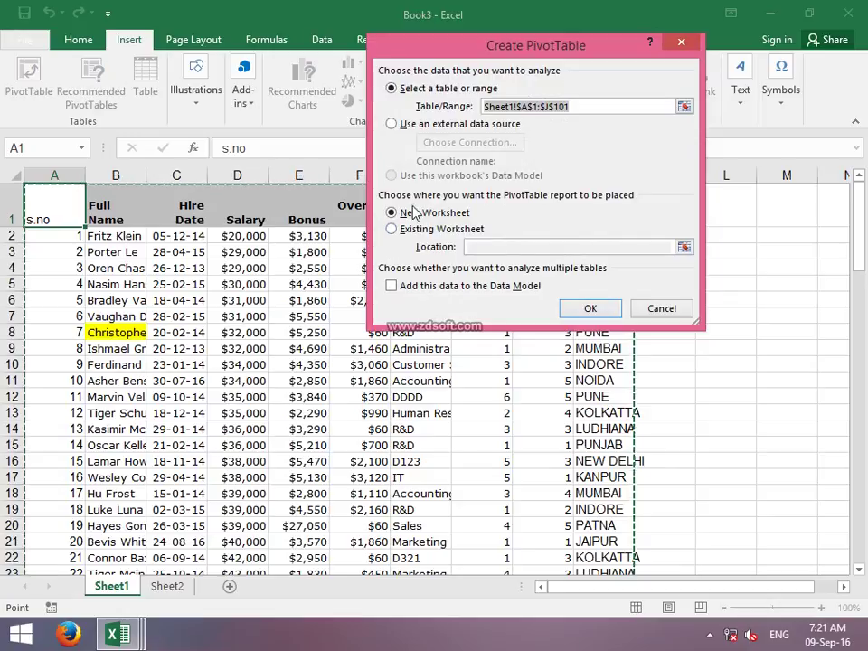
left_click(589, 307)
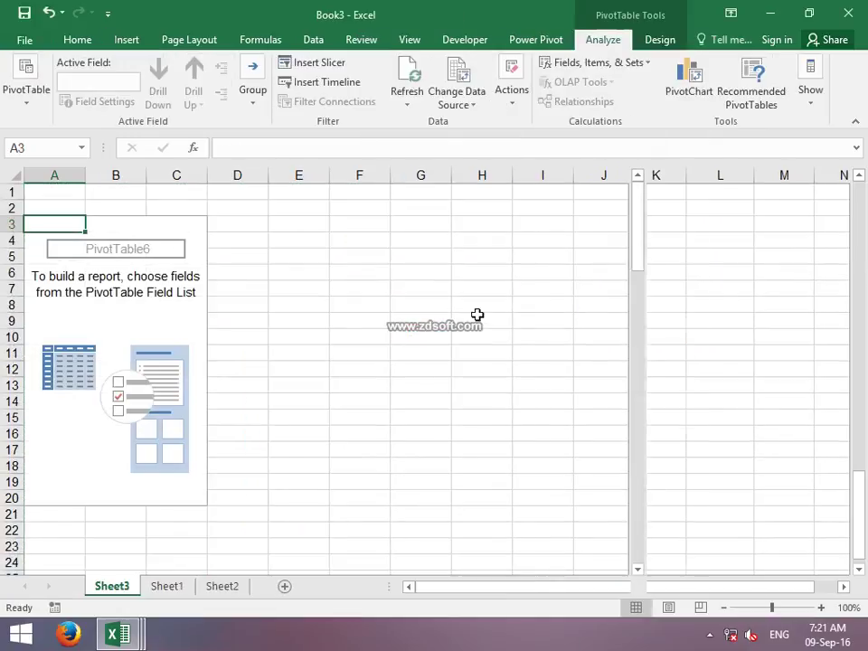
left_click(190, 321)
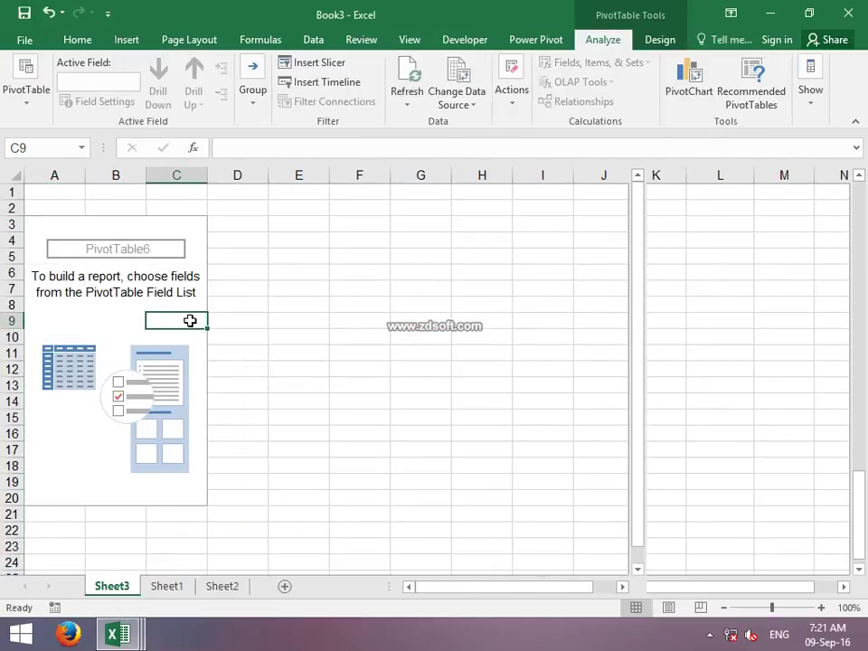
Hide the PivotTable Field List and then show it again
left_click(811, 97)
left_click(765, 172)
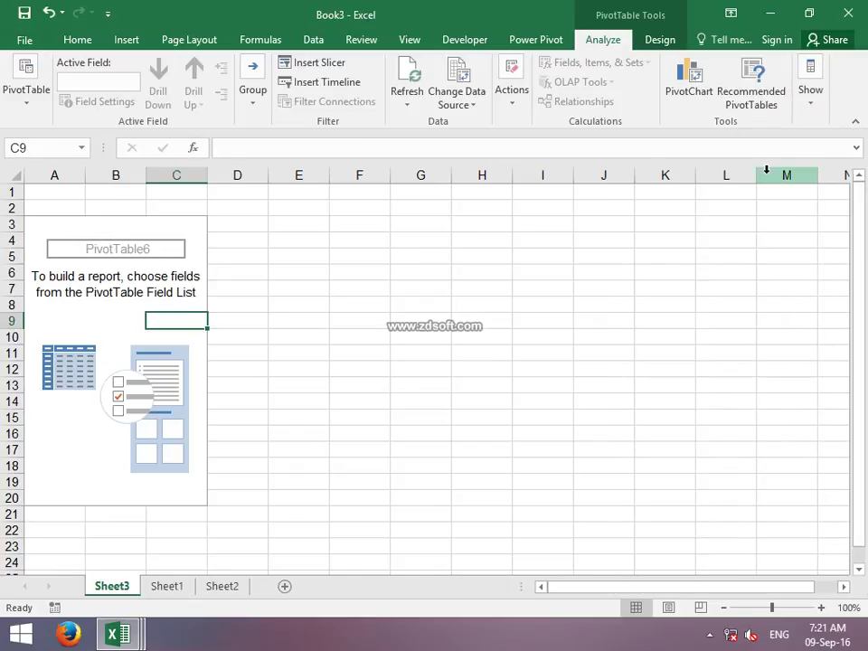
left_click(808, 102)
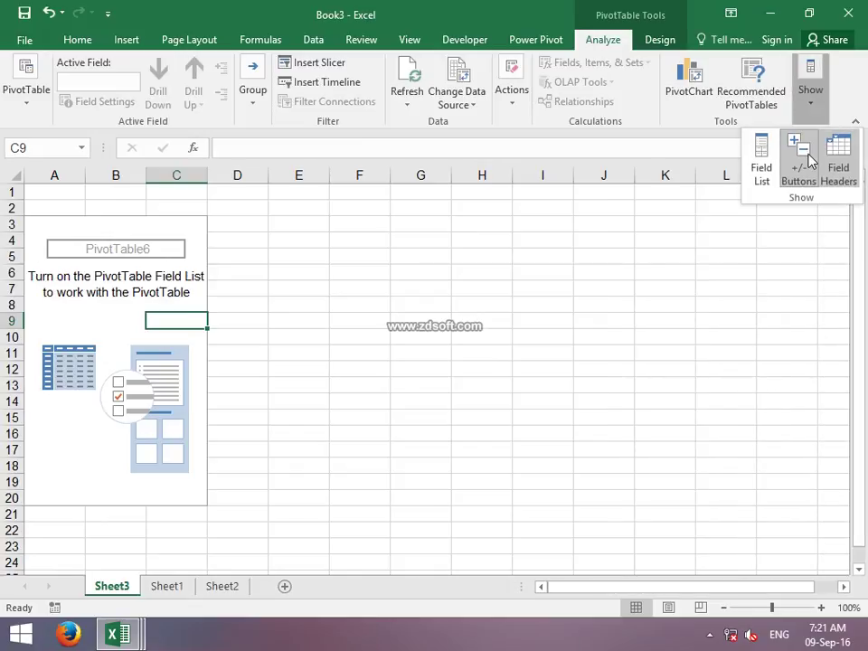
left_click(808, 105)
left_click(809, 105)
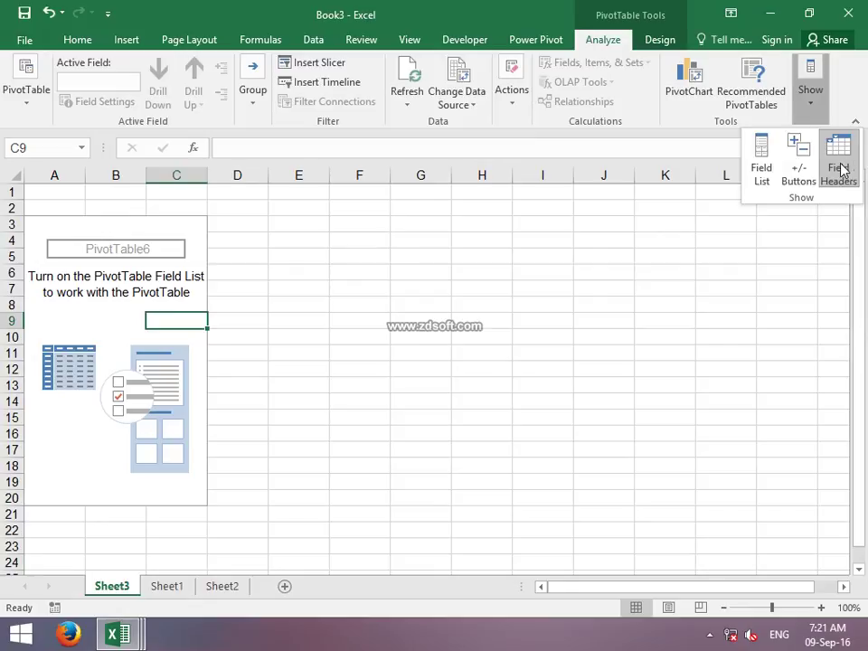
left_click(810, 116)
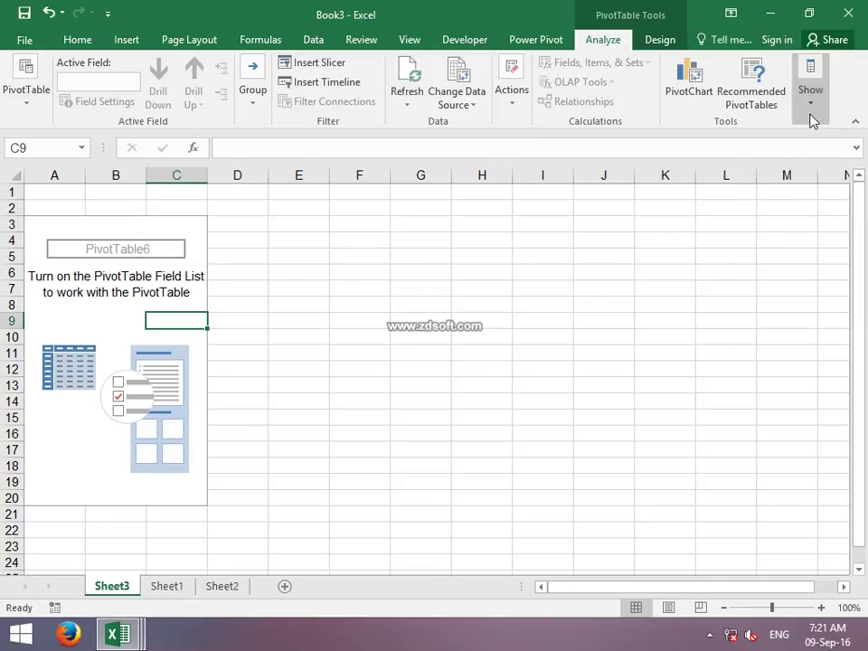
left_click(810, 116)
left_click(762, 171)
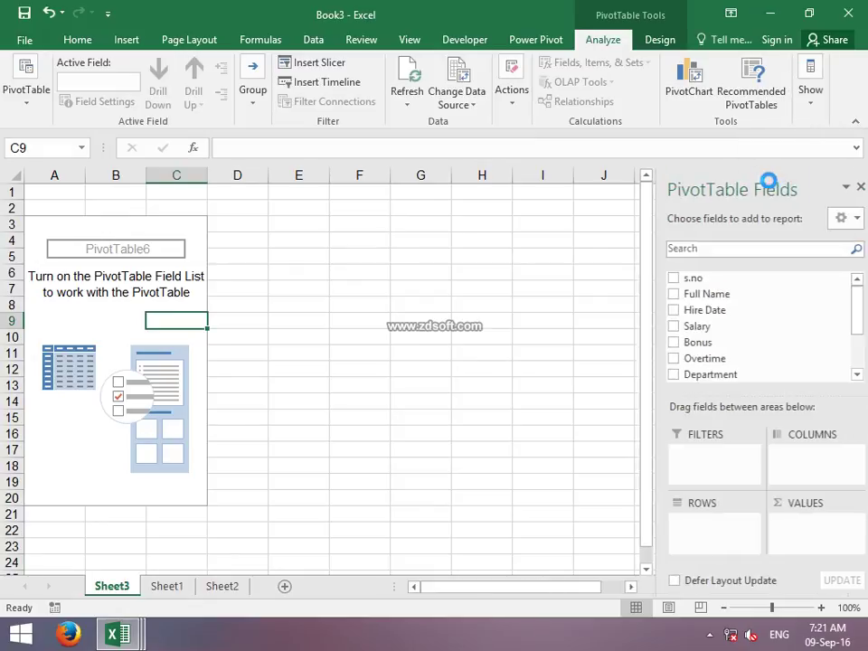
left_click(75, 351)
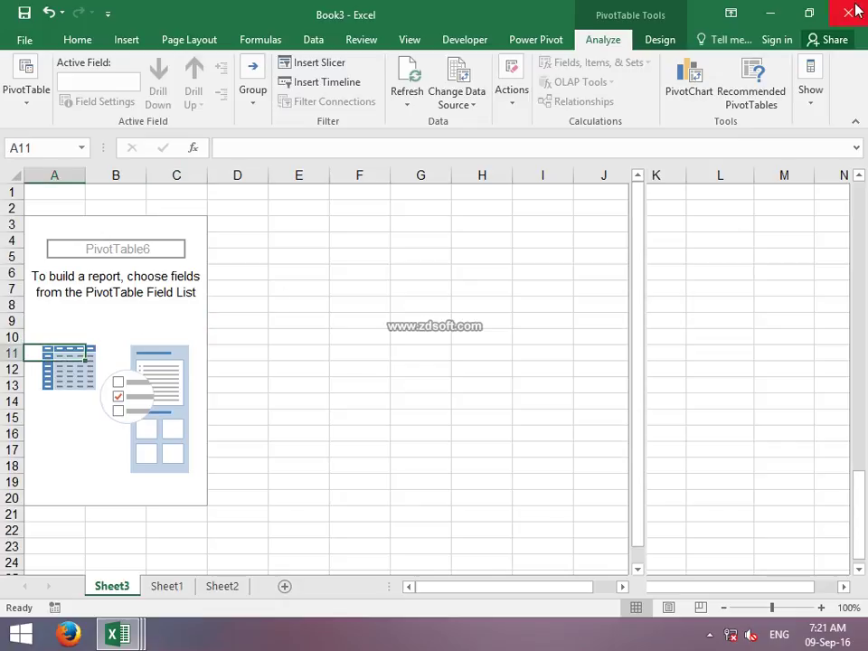
Close Book3 and UF.xlsm without saving changes
key("ctrl+w")
left_click(462, 336)
left_click(61, 199)
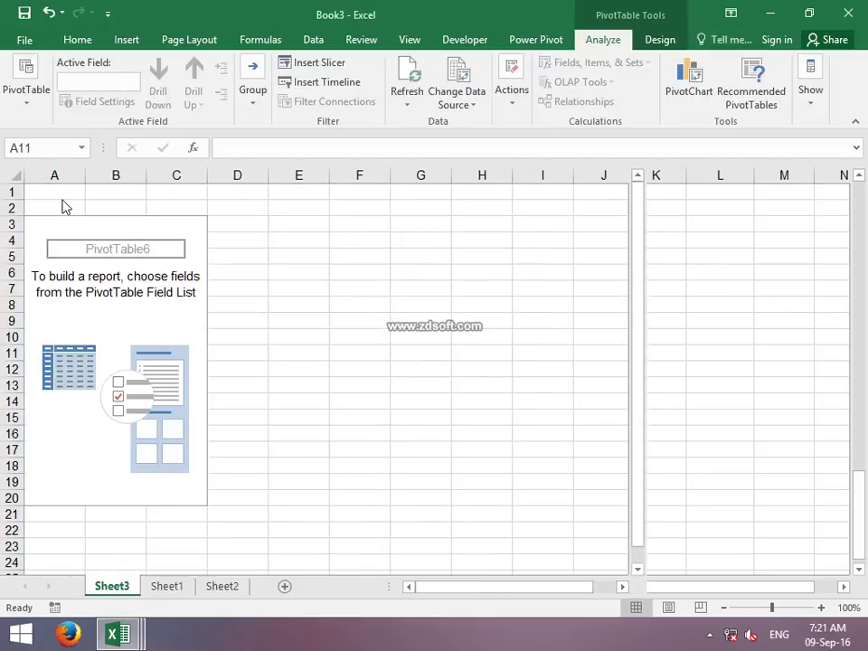
key("ctrl+w")
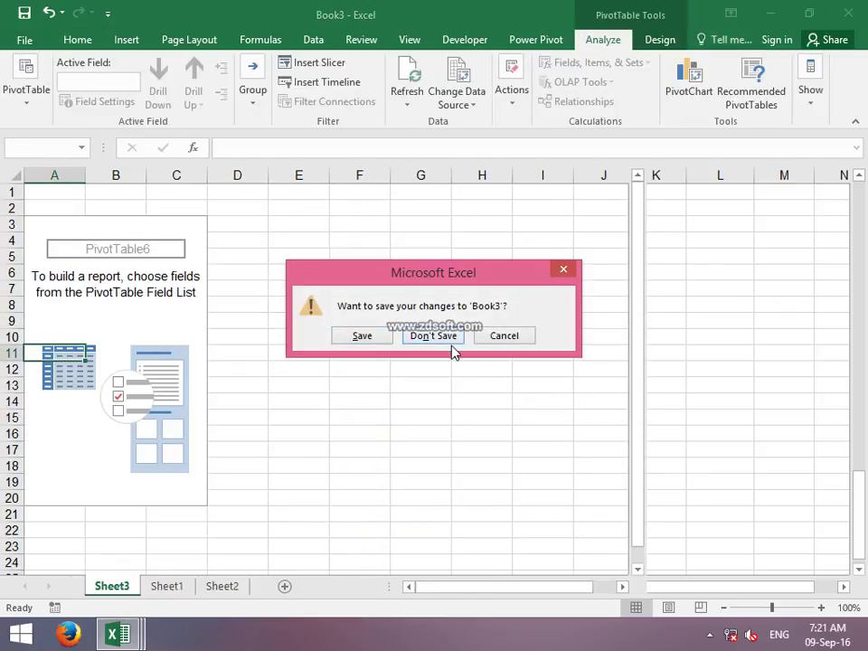
left_click(448, 337)
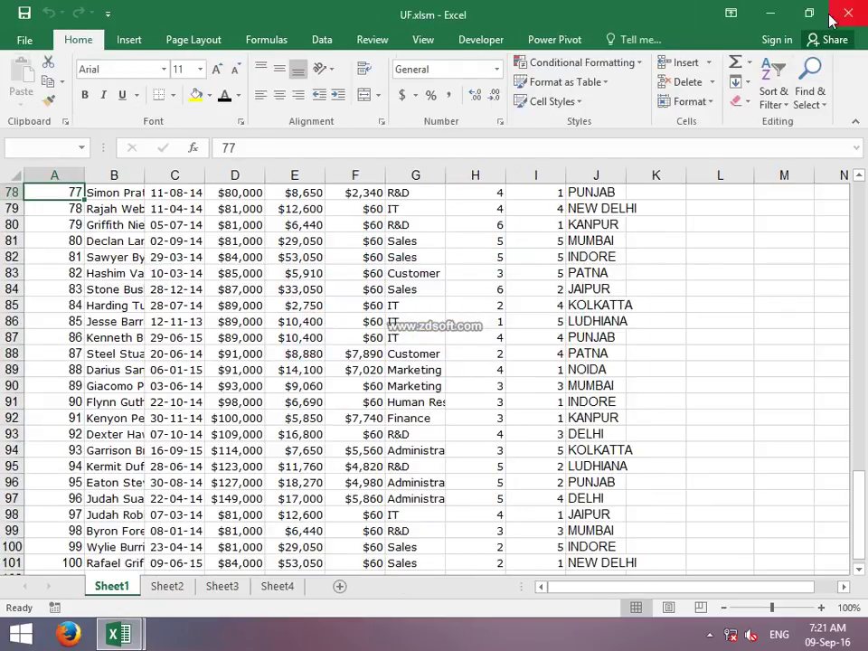
key("ctrl+w")
left_click(434, 337)
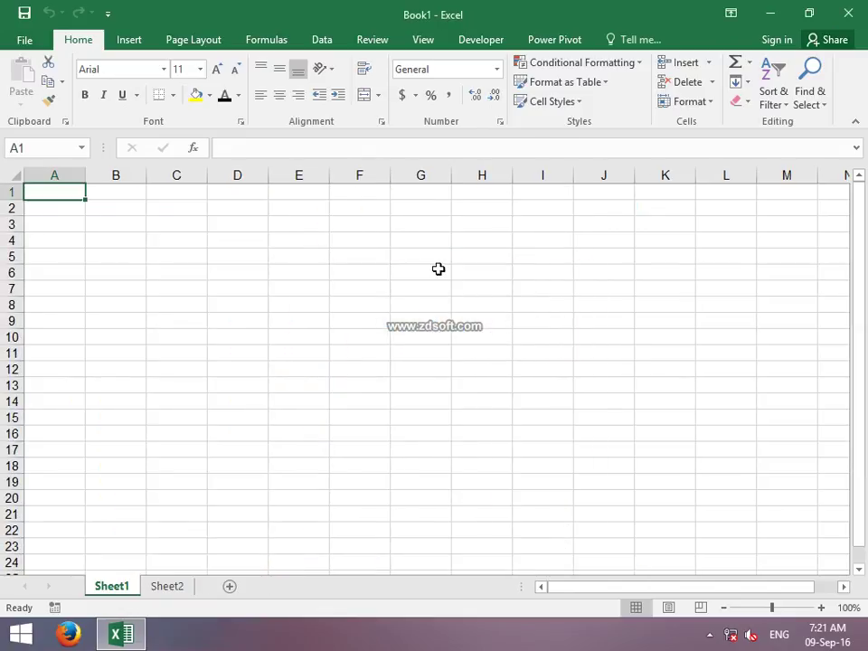
Open the recent 6.HUMAN RESOURCES DASHBOARD workbook on its Human Resources sheet
left_click(25, 40)
left_click(463, 210)
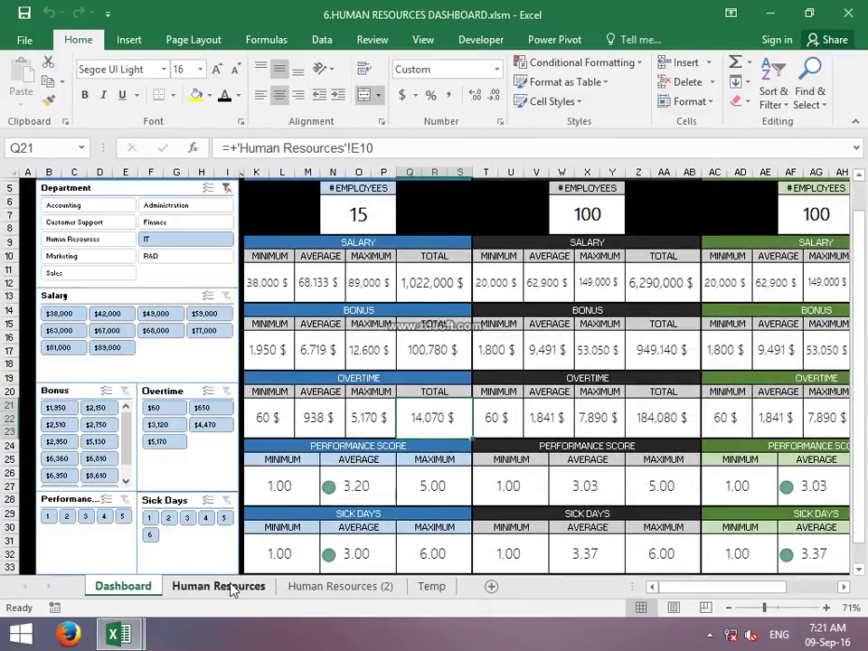
left_click(232, 589)
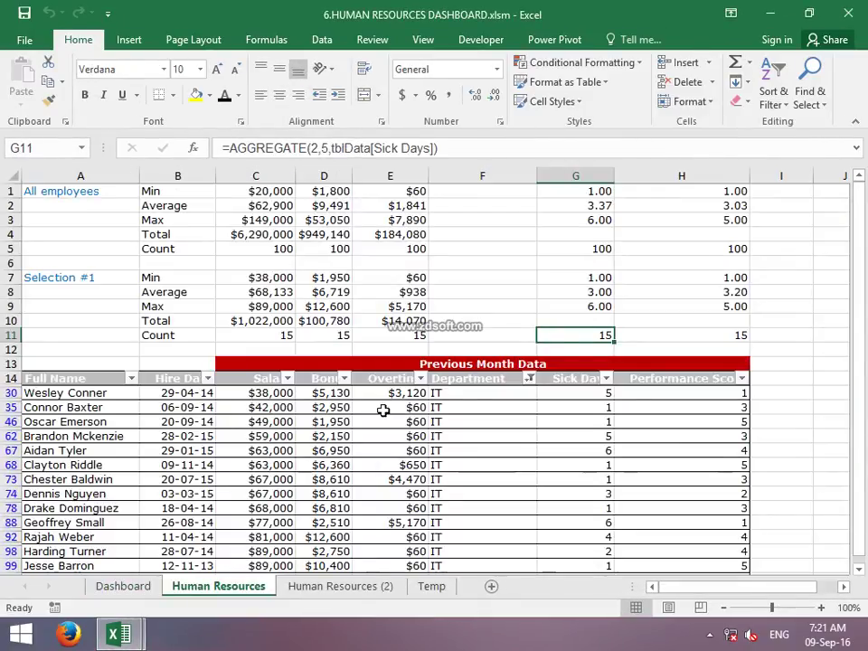
left_click(530, 379)
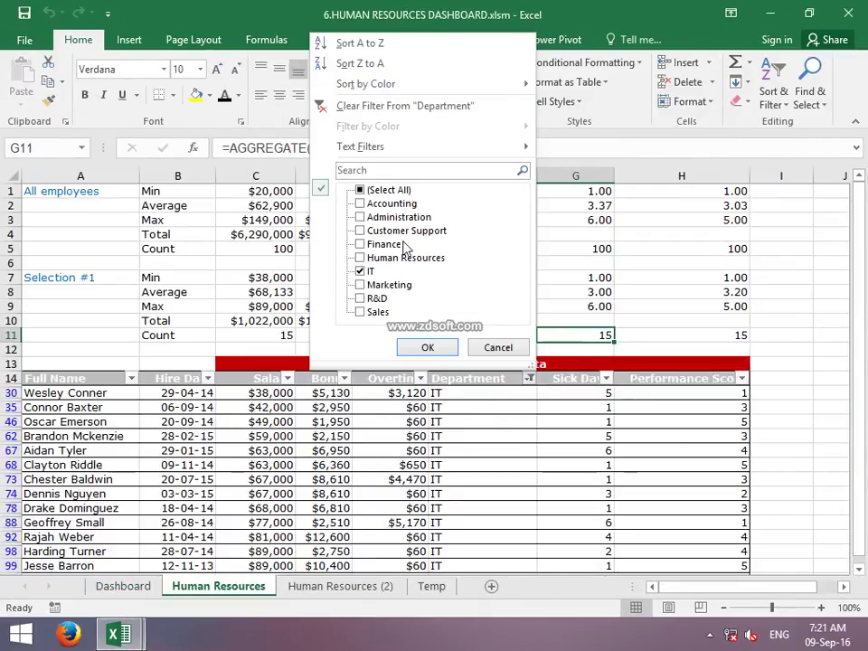
Clear the Department filter to show all departments and copy the full employee table
left_click(360, 190)
left_click(428, 347)
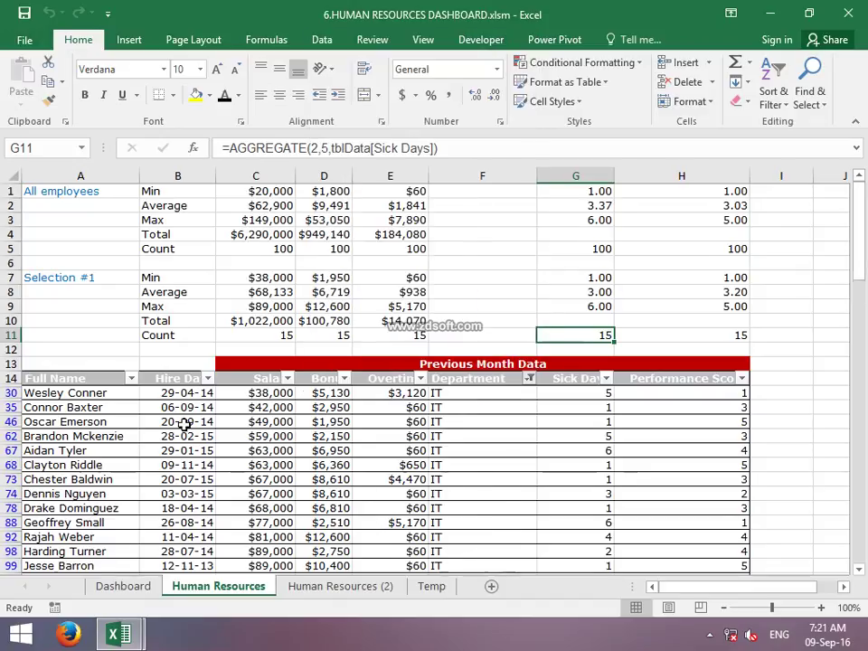
left_click(76, 373)
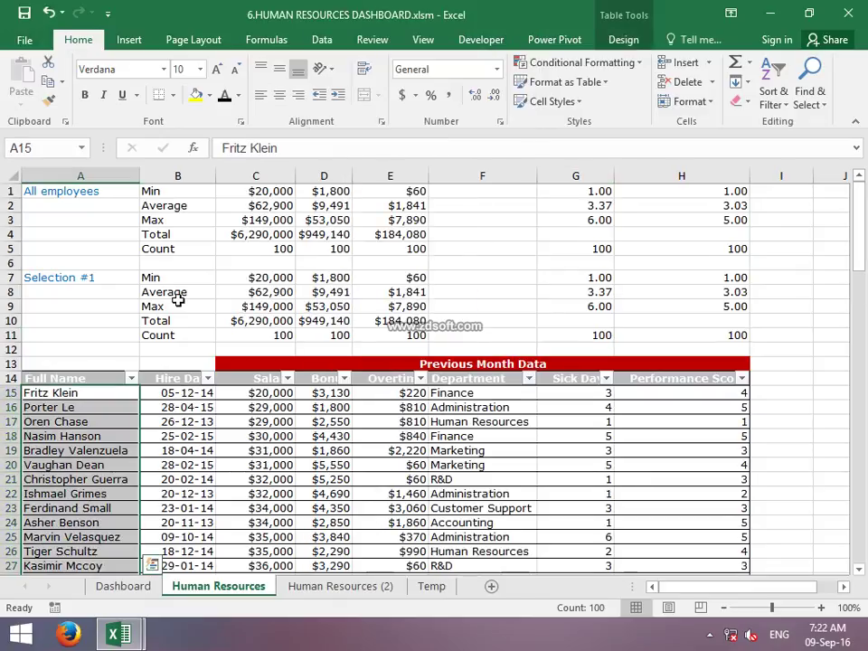
key("ctrl+space")
key("ctrl+shift+Right")
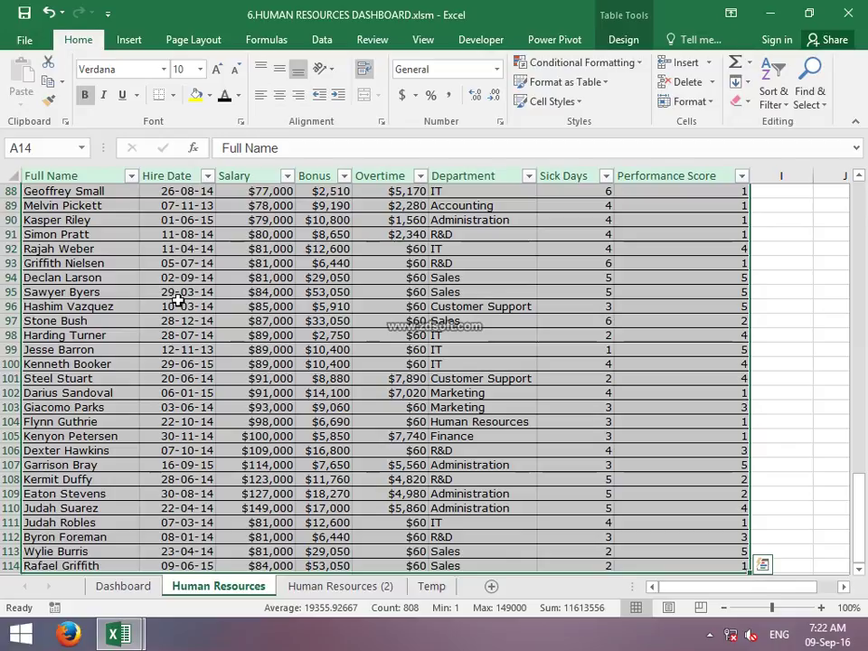
key("ctrl+c")
Paste the table into Book1 at A1 and remove its filter arrows
key("alt+Tab")
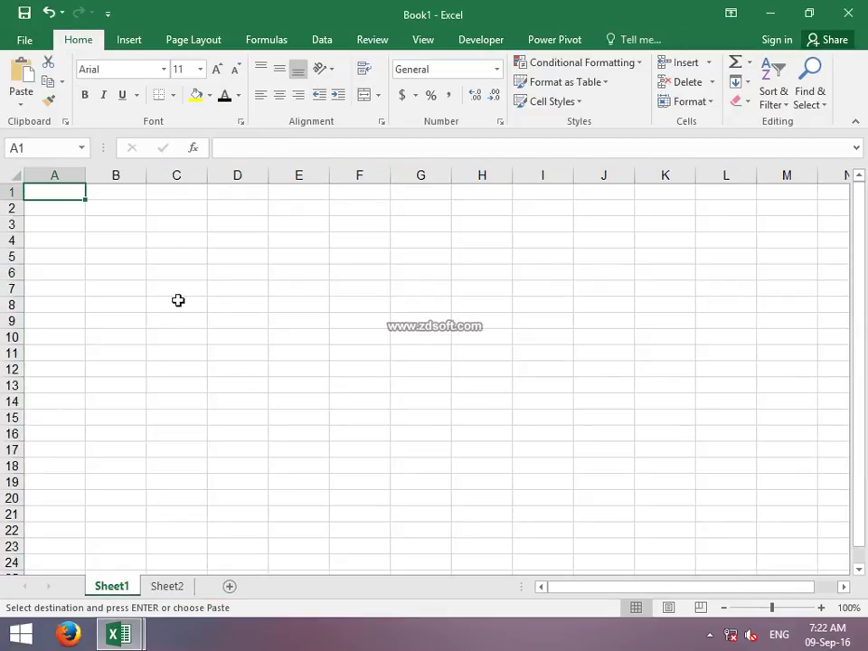
key("ctrl+v")
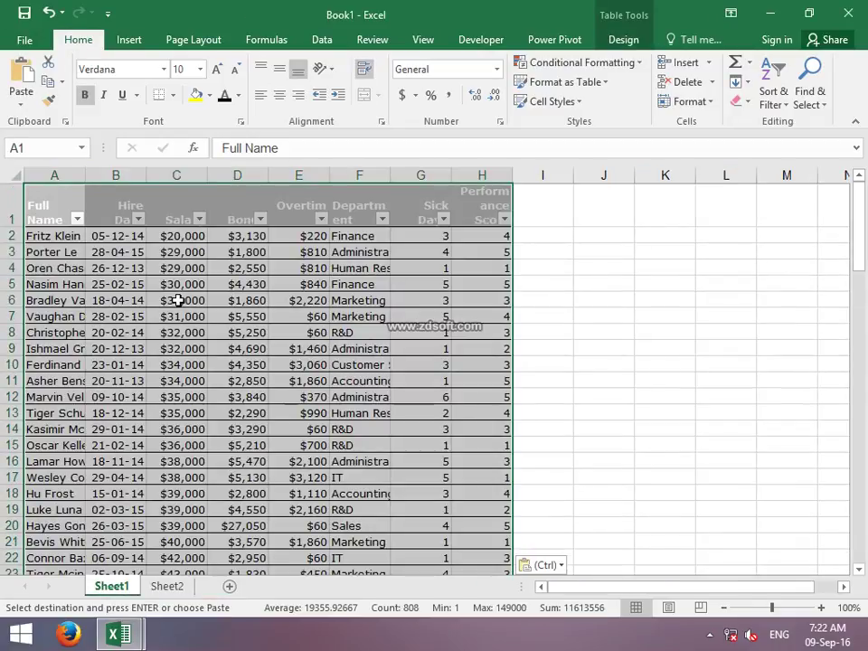
left_click(67, 204)
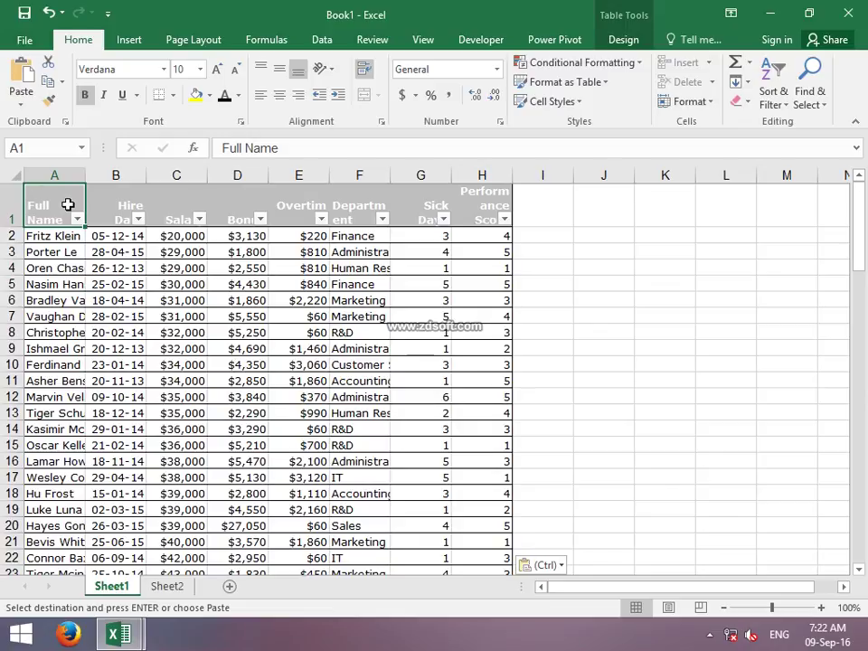
key("ctrl+shift+l")
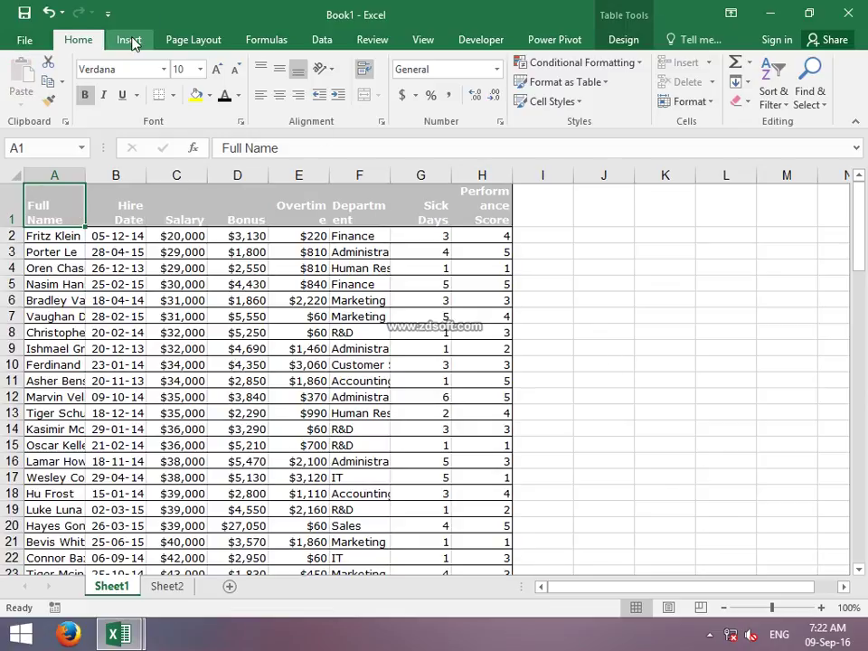
left_click(131, 42)
Create a PivotTable on a new sheet with Department in the rows
left_click(25, 77)
left_click(591, 311)
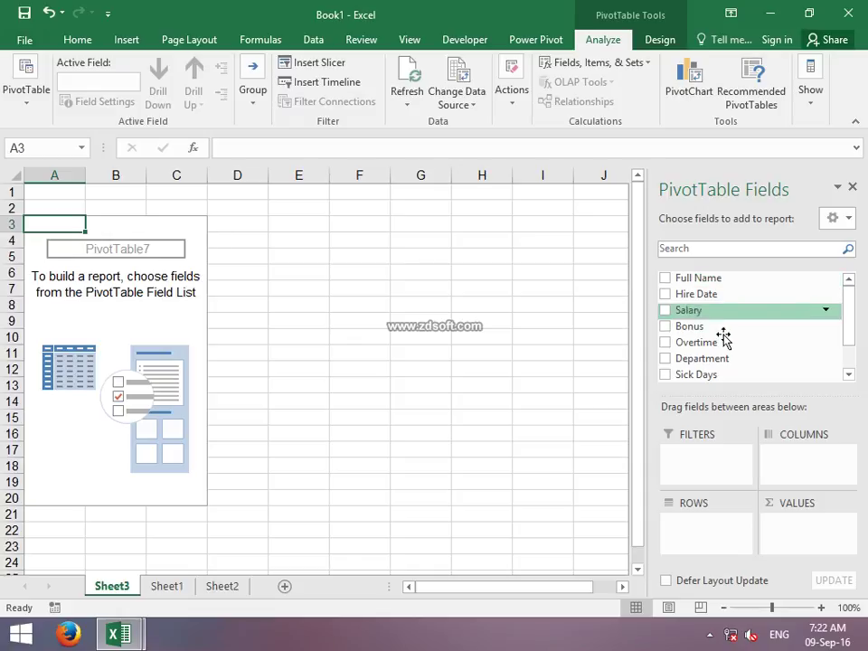
left_click_drag(725, 359, 742, 541)
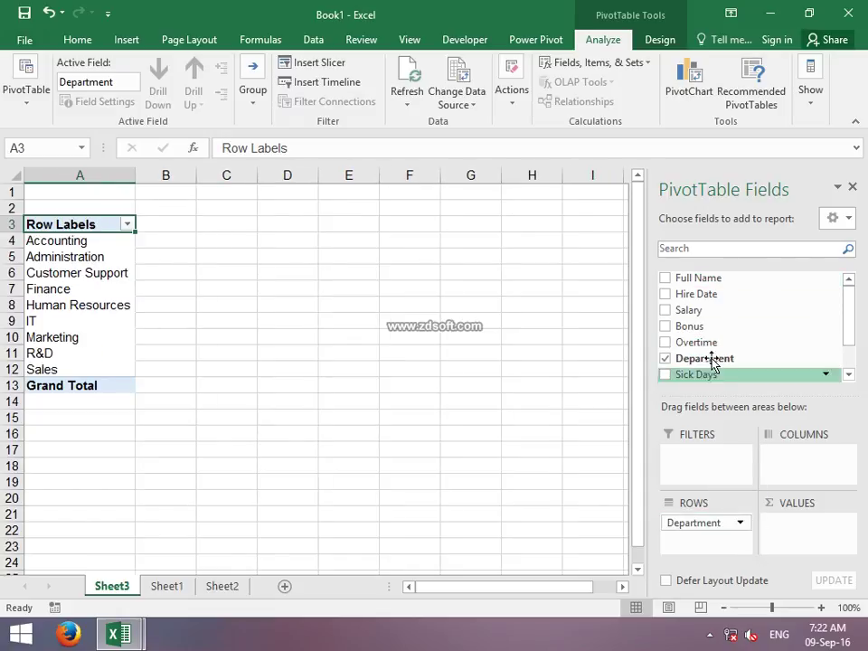
mouse_move(717, 279)
left_mouse_down()
mouse_move(812, 503)
mouse_move(814, 533)
left_mouse_up()
Replace Count of Full Name with Sum of Salary in the values area
mouse_move(244, 257)
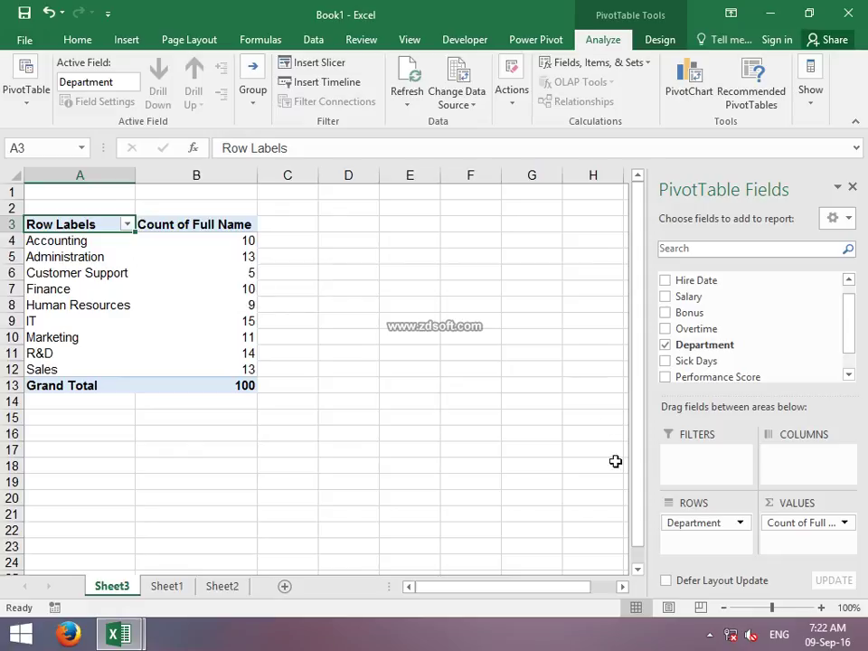
left_click_drag(804, 530, 796, 309)
left_click_drag(701, 284, 802, 523)
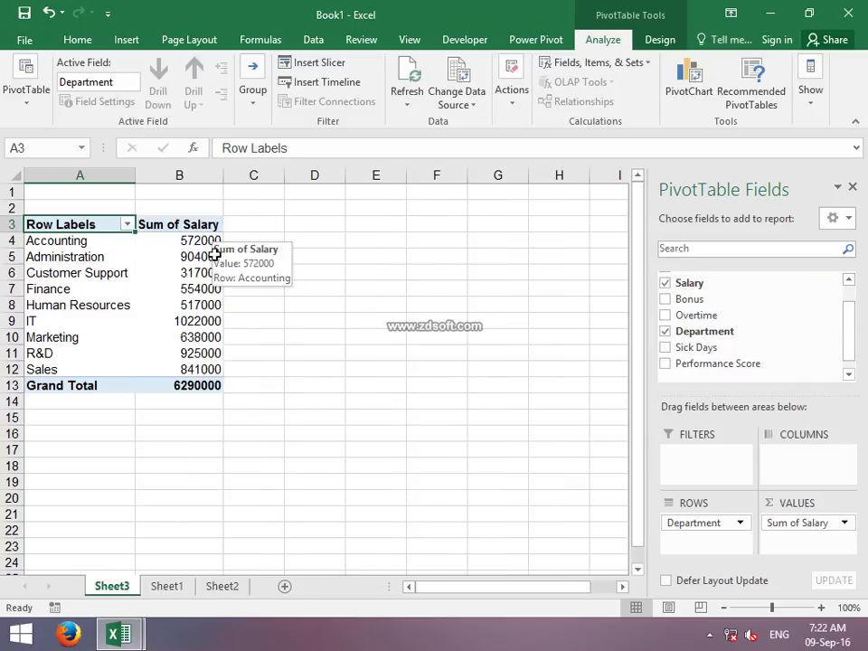
mouse_move(219, 273)
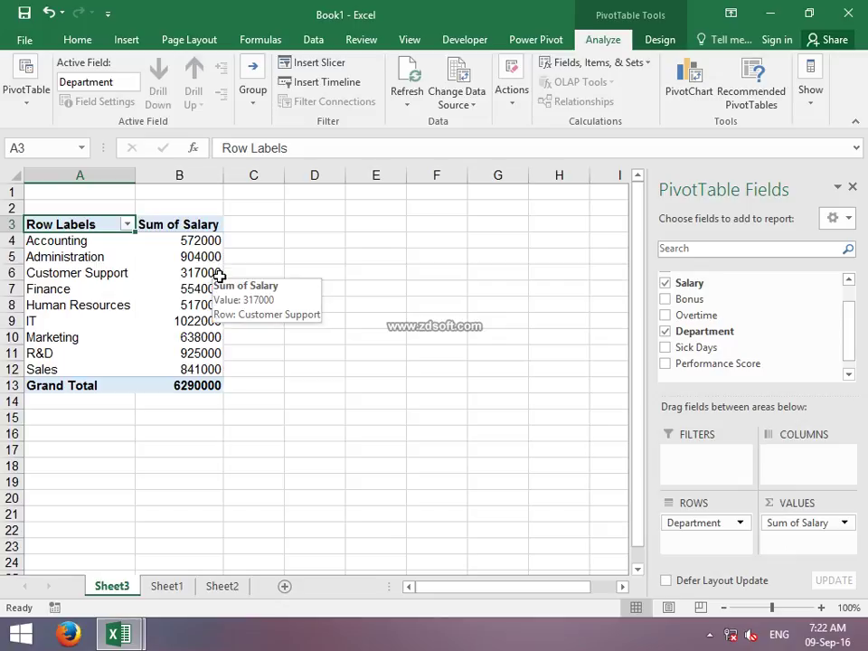
mouse_move(223, 324)
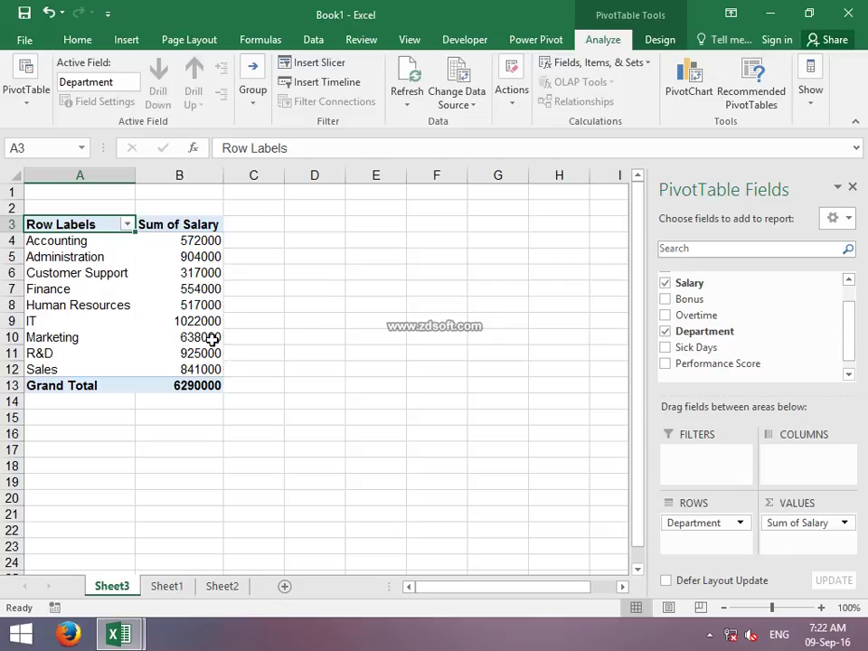
mouse_move(221, 384)
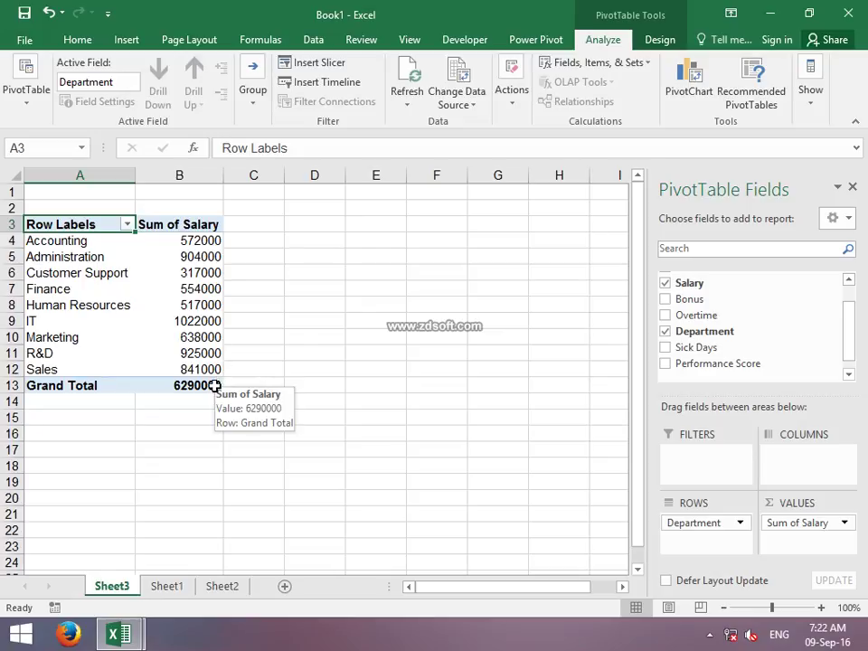
left_click(321, 310)
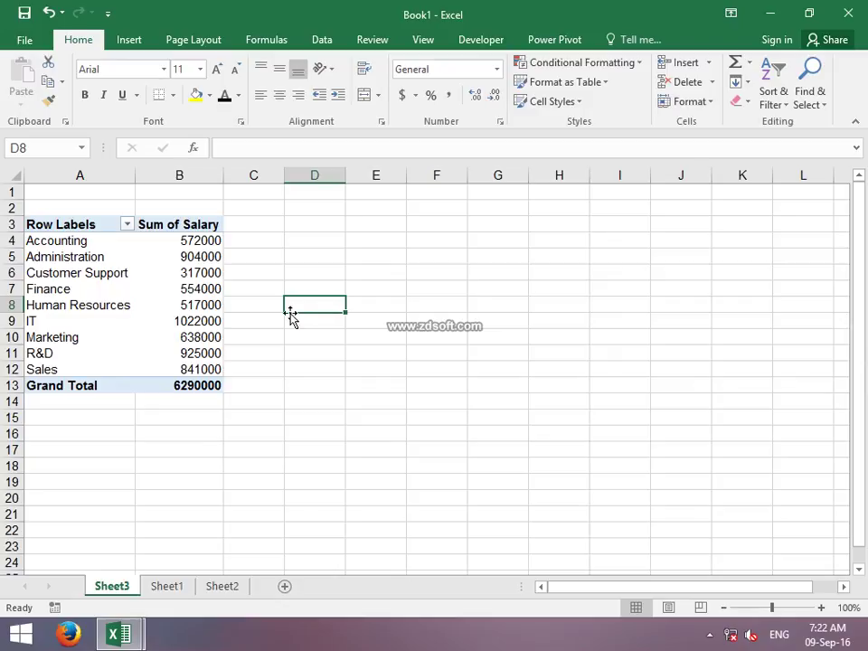
Insert a pie PivotChart from the pivot table and move it beside the table
left_click_drag(60, 224, 177, 391)
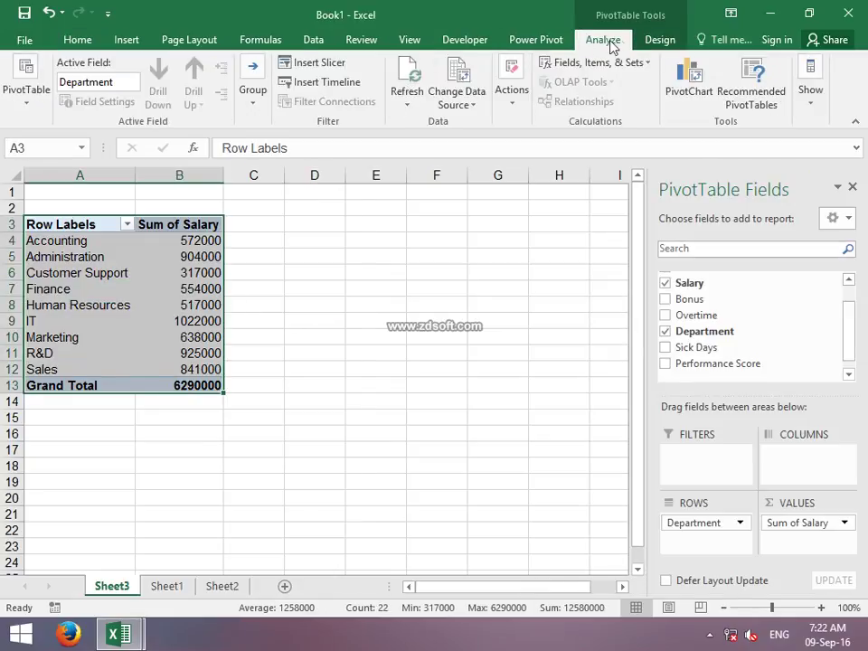
left_click(534, 42)
left_click(599, 42)
left_click(696, 100)
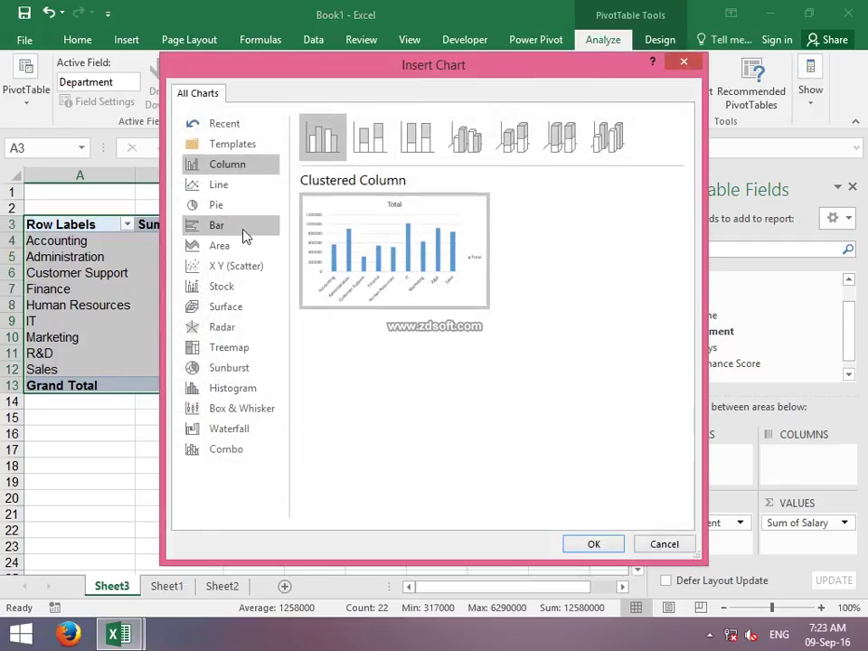
left_click(231, 208)
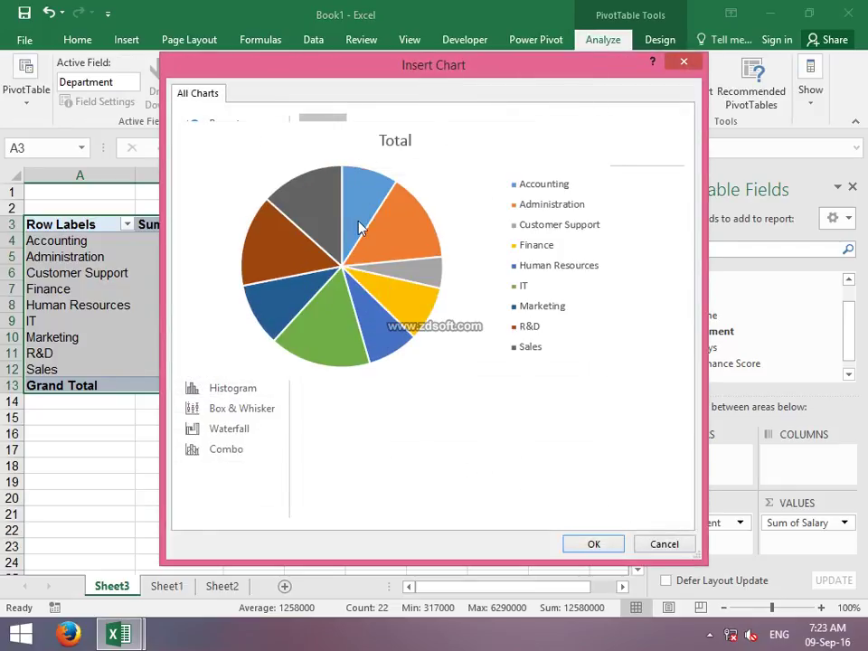
double_click(378, 233)
left_click_drag(417, 297, 504, 240)
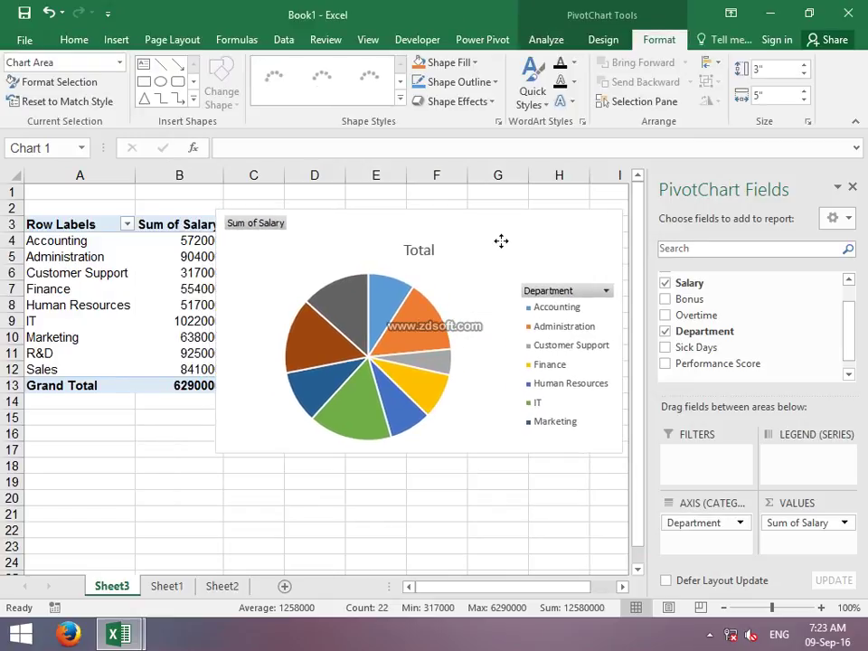
Add data labels to the pie slices and review the series fill and effect settings
right_click(381, 341)
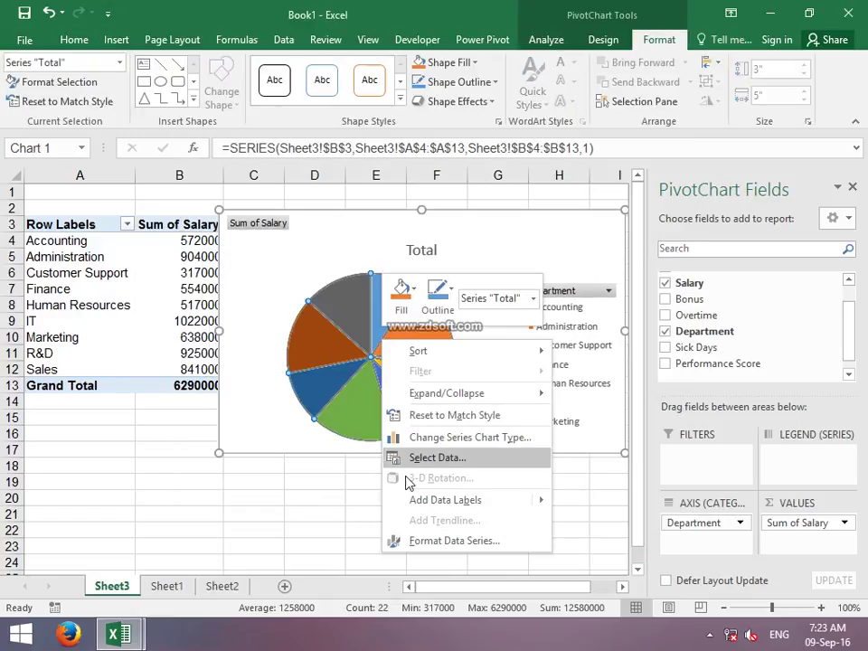
left_click(414, 504)
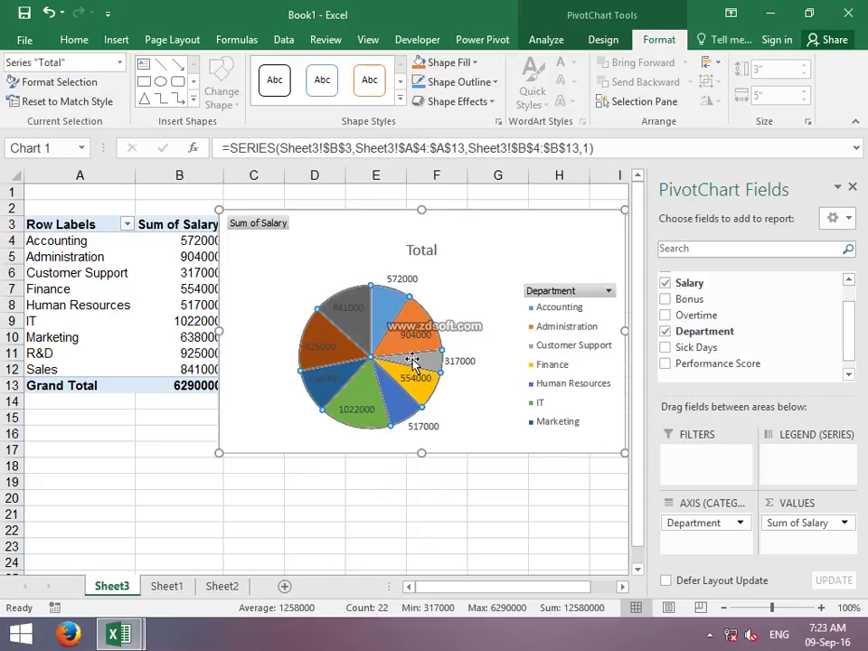
right_click(413, 377)
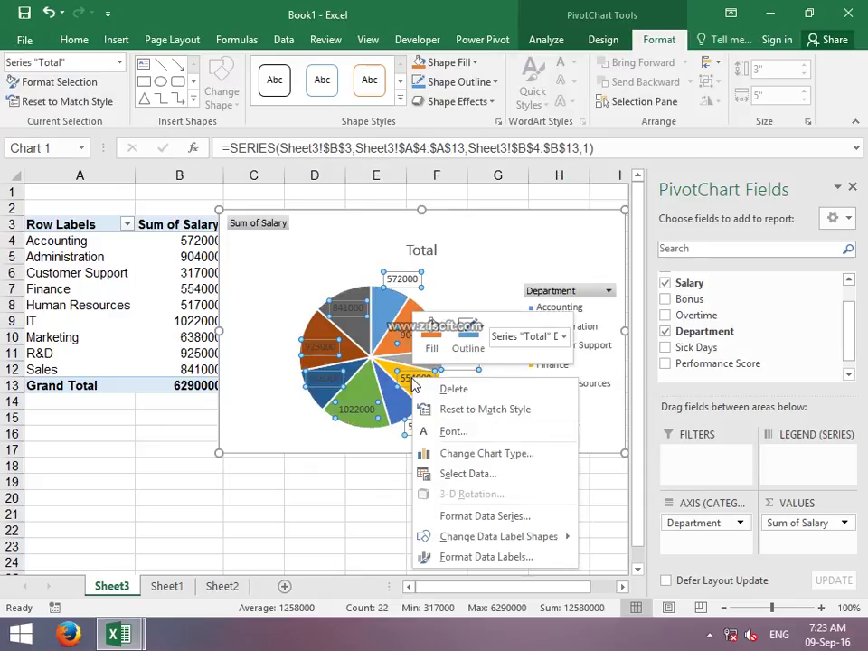
left_click(442, 519)
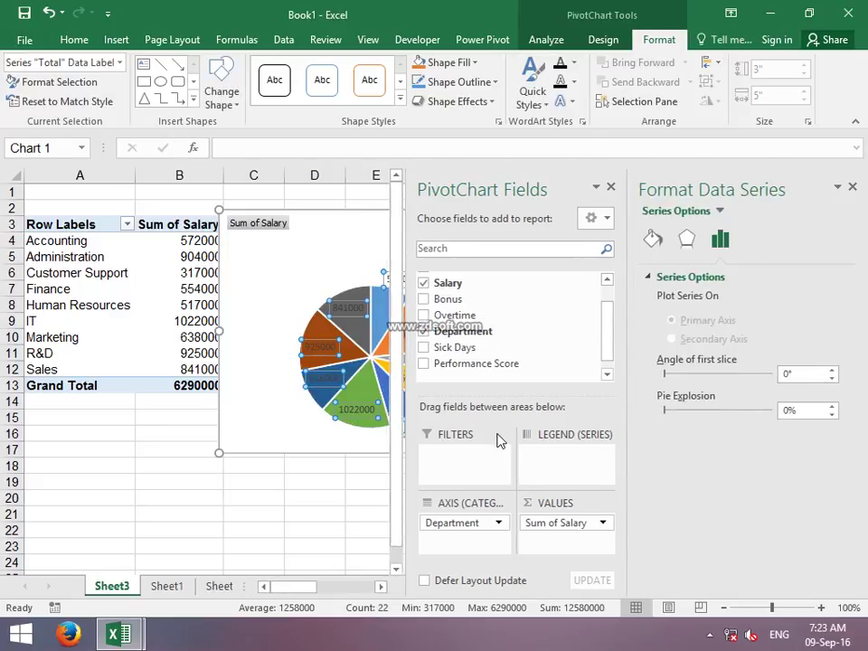
left_click(685, 240)
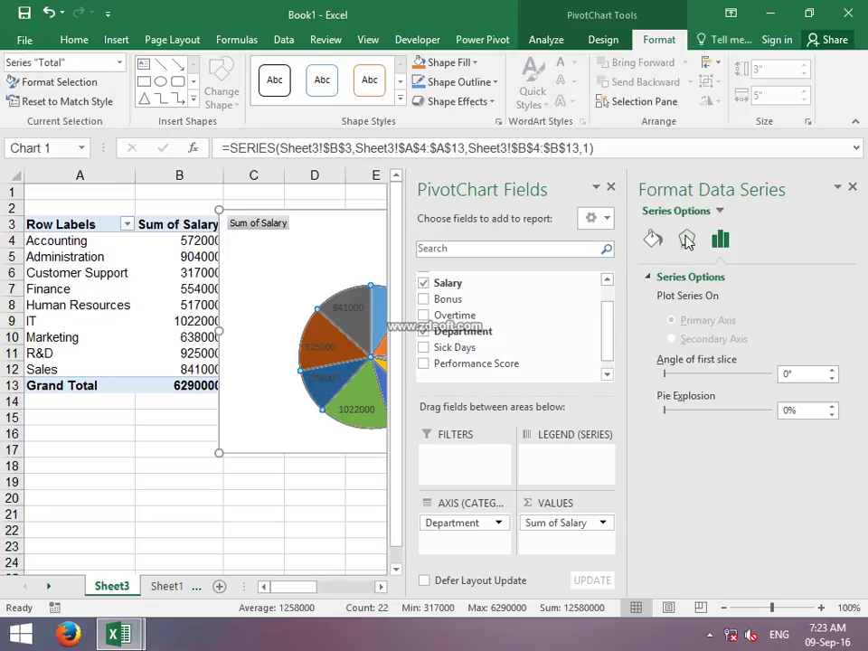
left_click(655, 239)
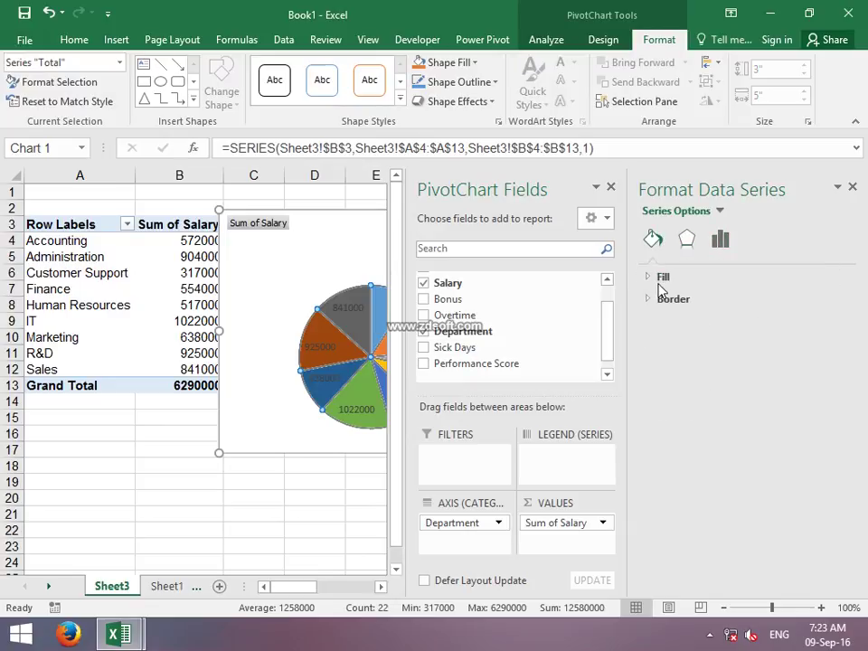
left_click(661, 279)
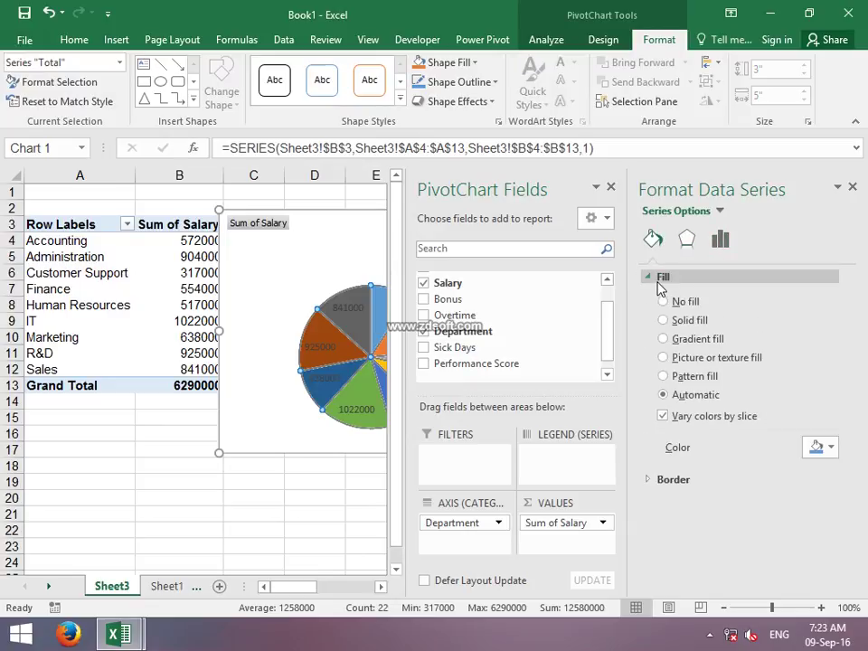
Turn on Category Name in the data label format so slices show department names
left_click(323, 345)
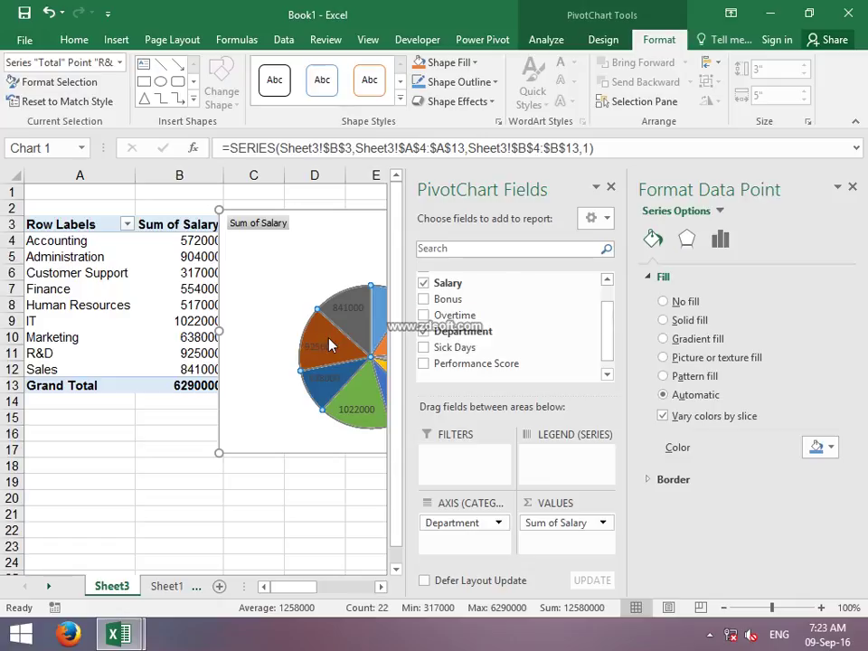
left_click(316, 348)
right_click(317, 349)
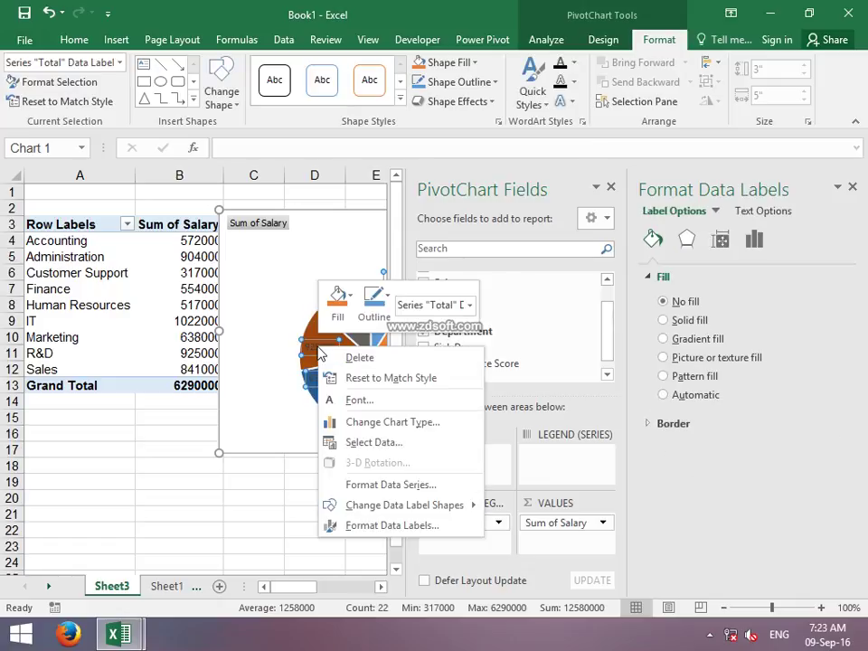
left_click(371, 484)
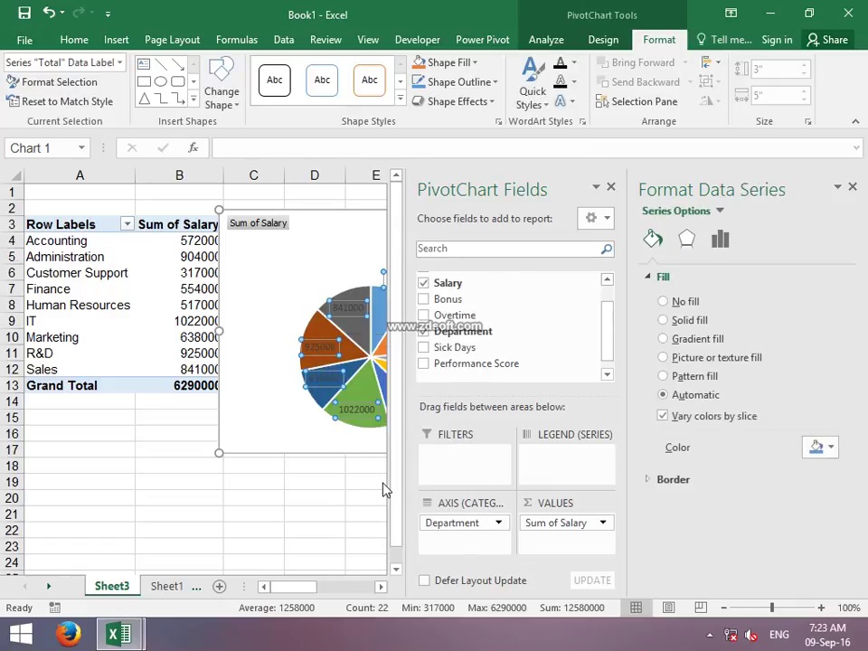
left_click(312, 354)
right_click(317, 351)
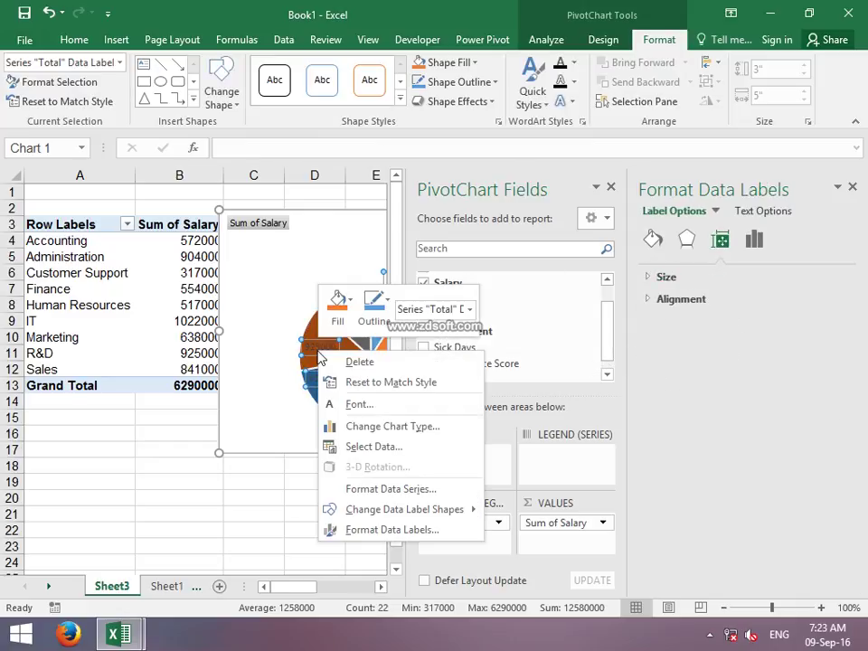
left_click(360, 529)
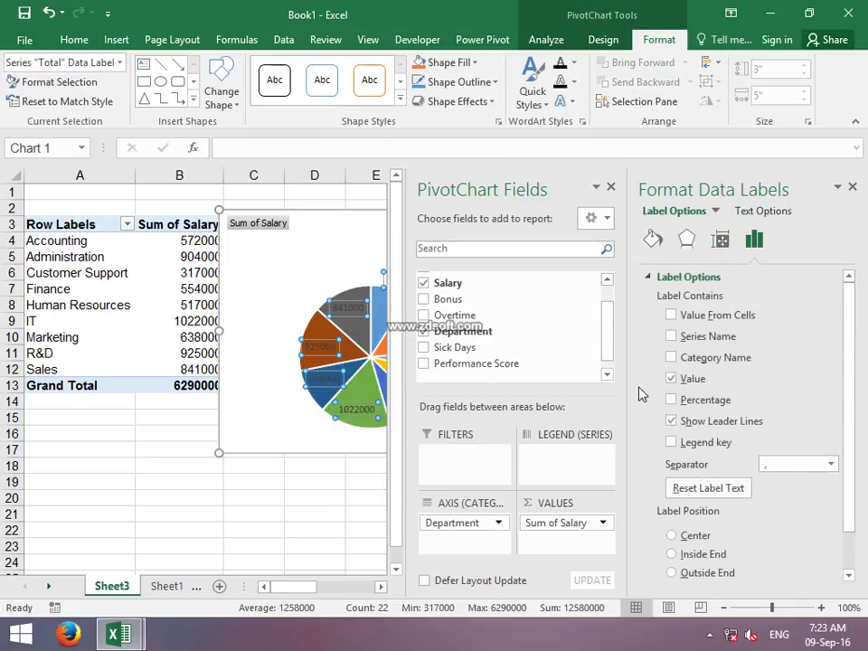
left_click(670, 358)
left_click(312, 561)
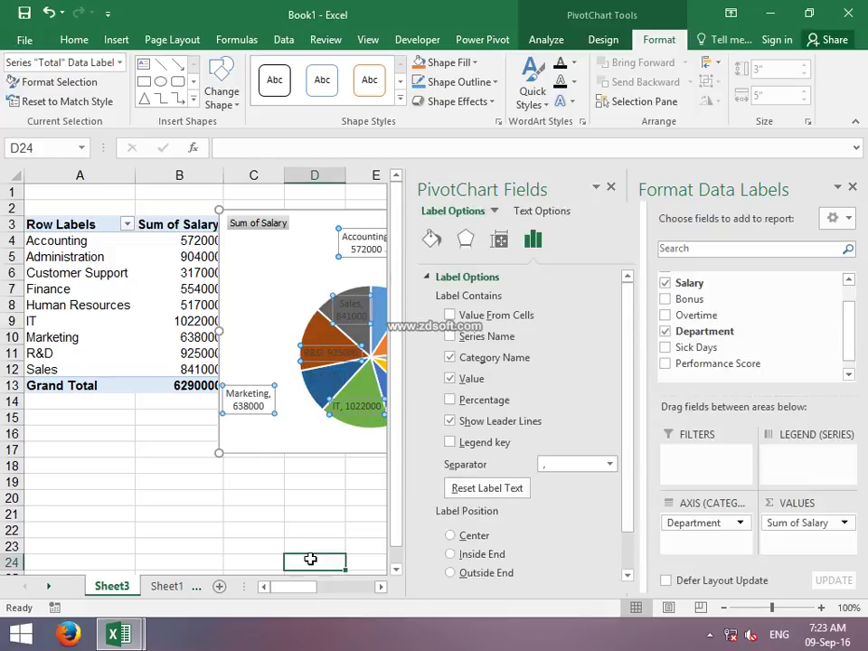
left_click(853, 188)
Change the salary in Sheet1 cell C5 from $30,000 to 152000
left_click(487, 514)
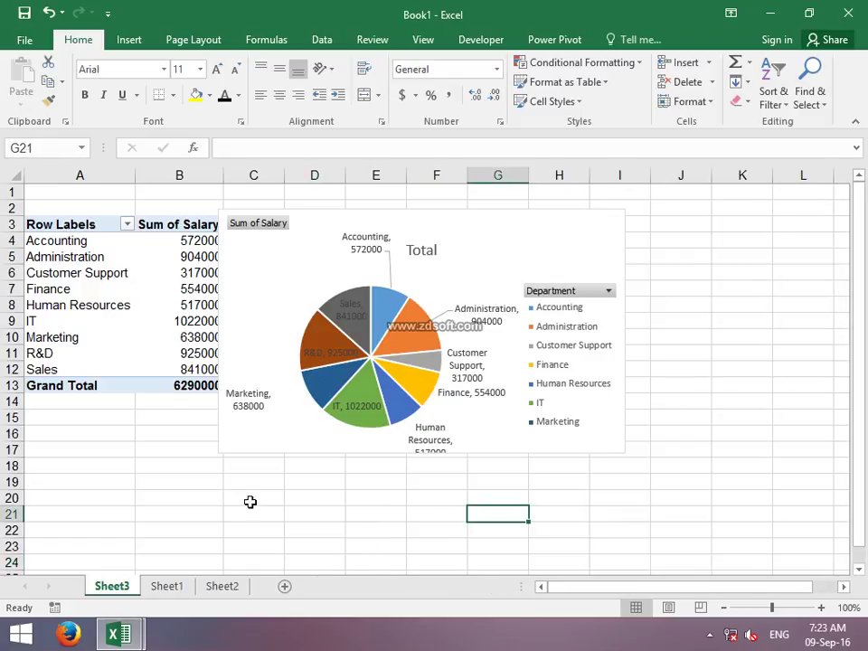
left_click(166, 586)
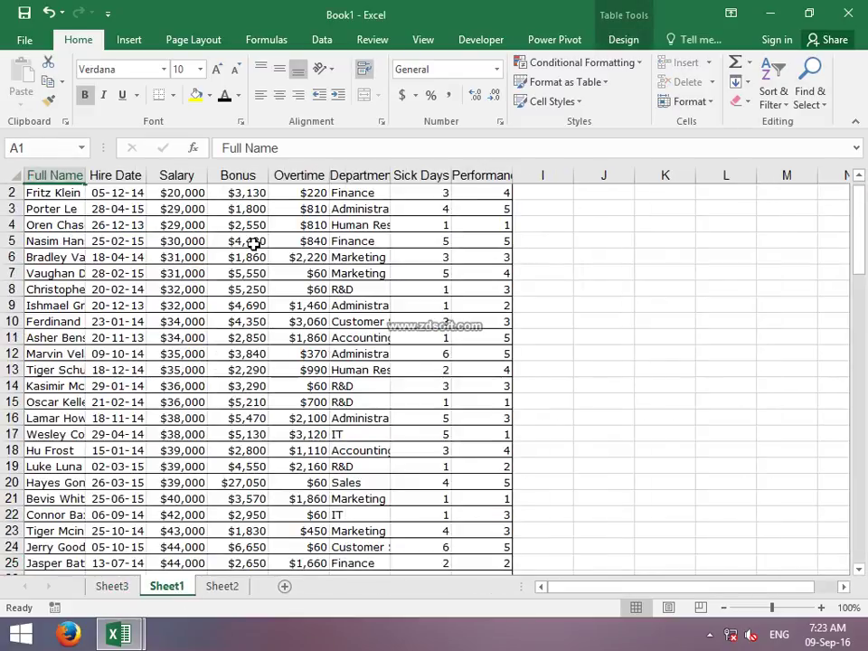
left_click(254, 244)
left_click(187, 246)
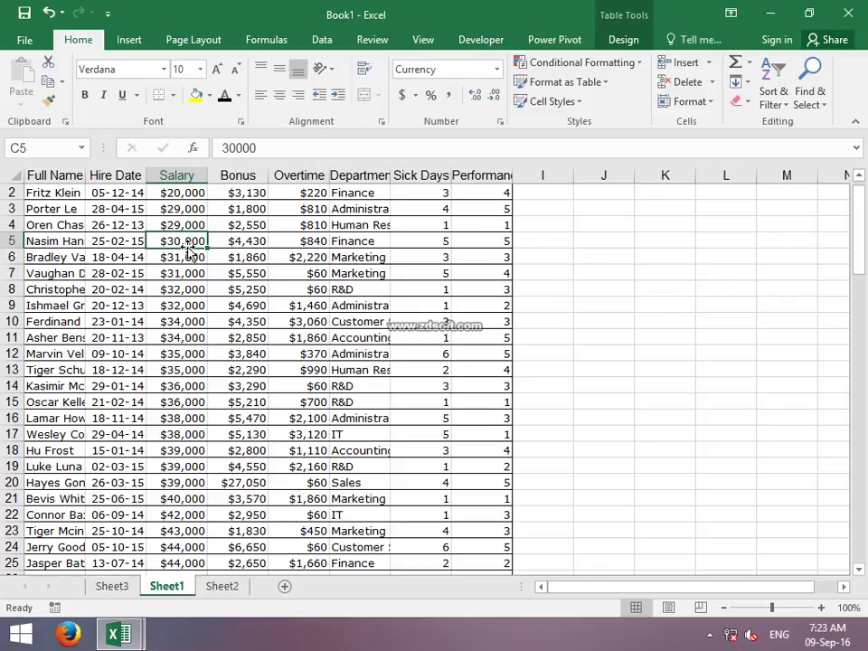
type("152,00")
key("Return")
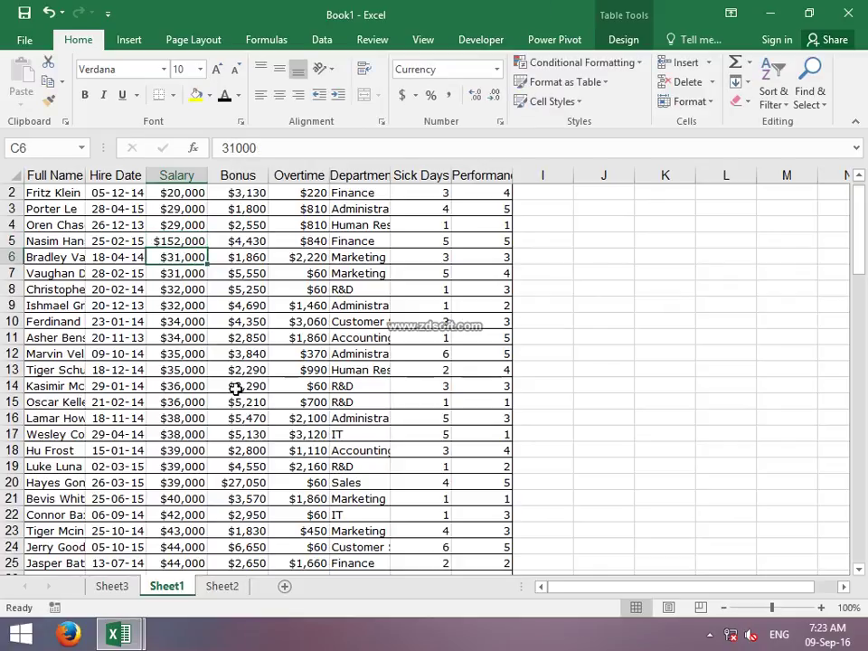
Refresh the pivot table on Sheet3 to pick up the new salary
left_click(112, 586)
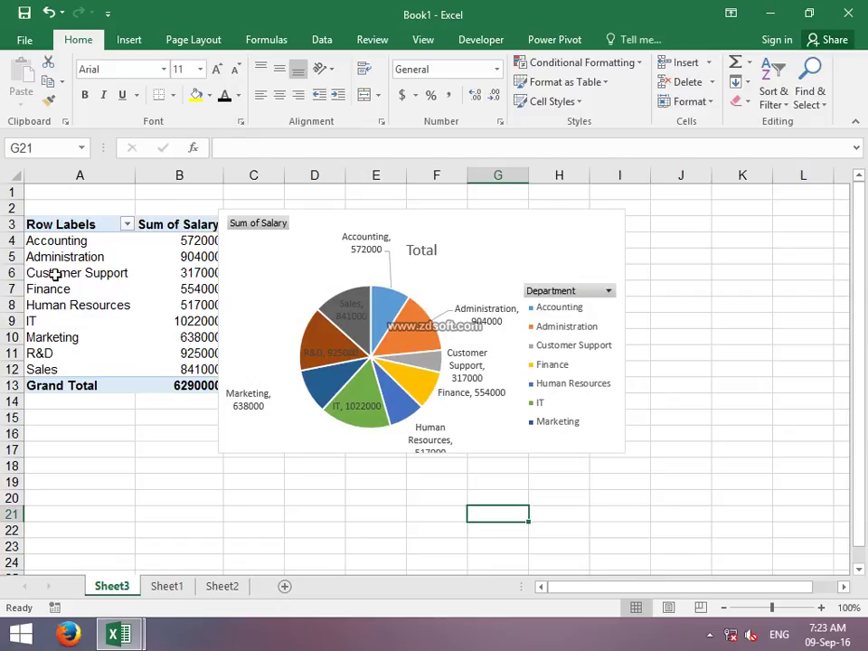
right_click(55, 275)
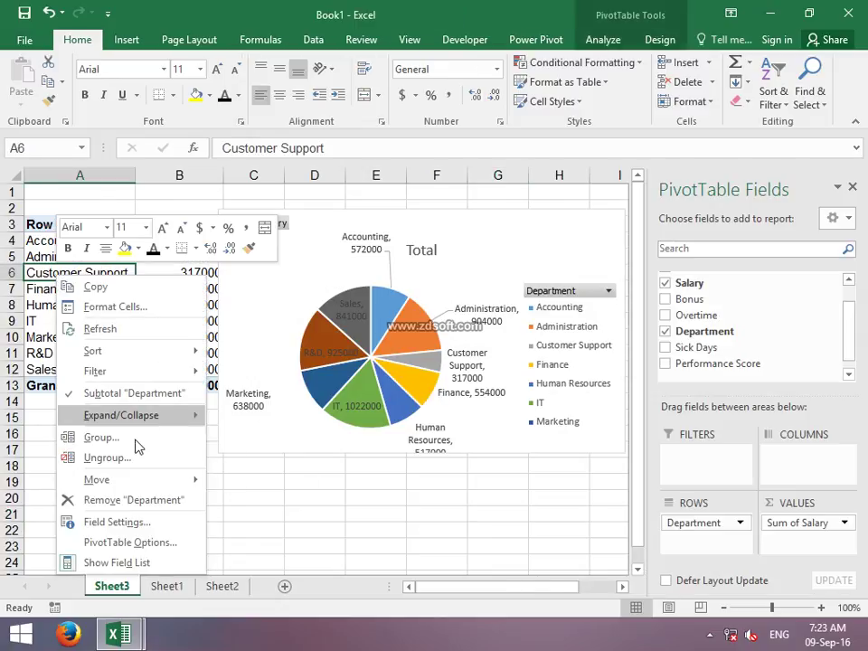
left_click(93, 333)
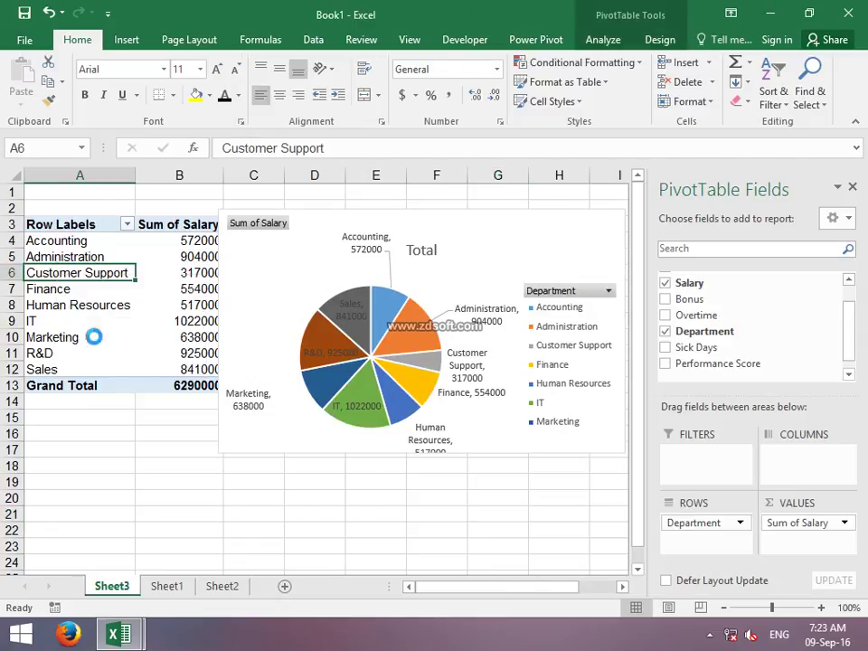
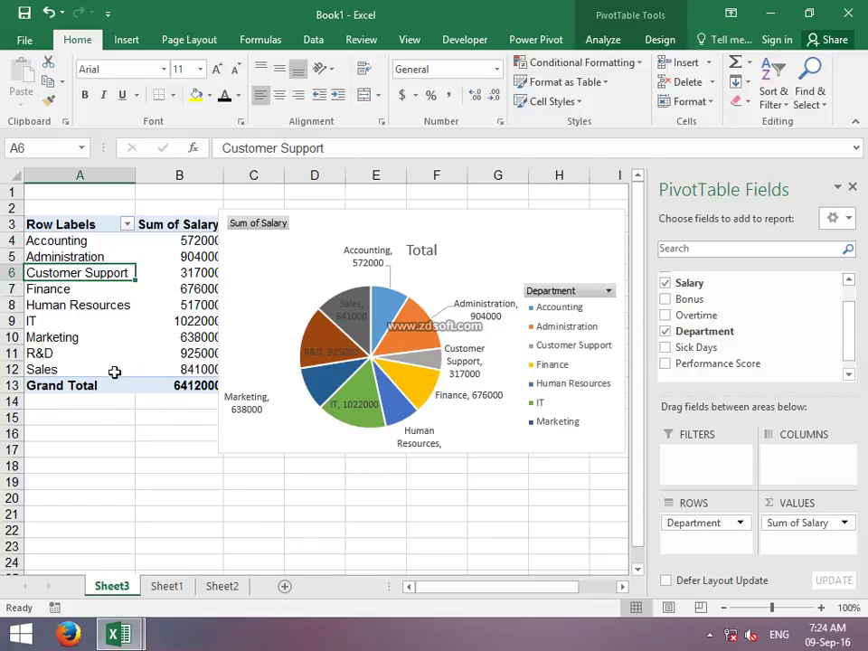
Turn on 'Refresh data when opening the file' in the salary pivot's PivotTable Options
mouse_move(146, 363)
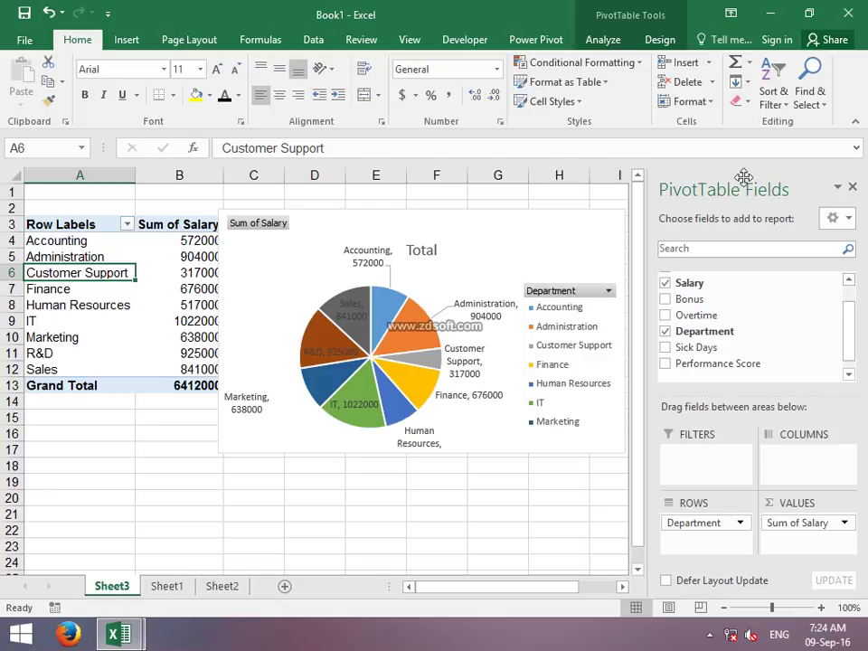
left_click(604, 40)
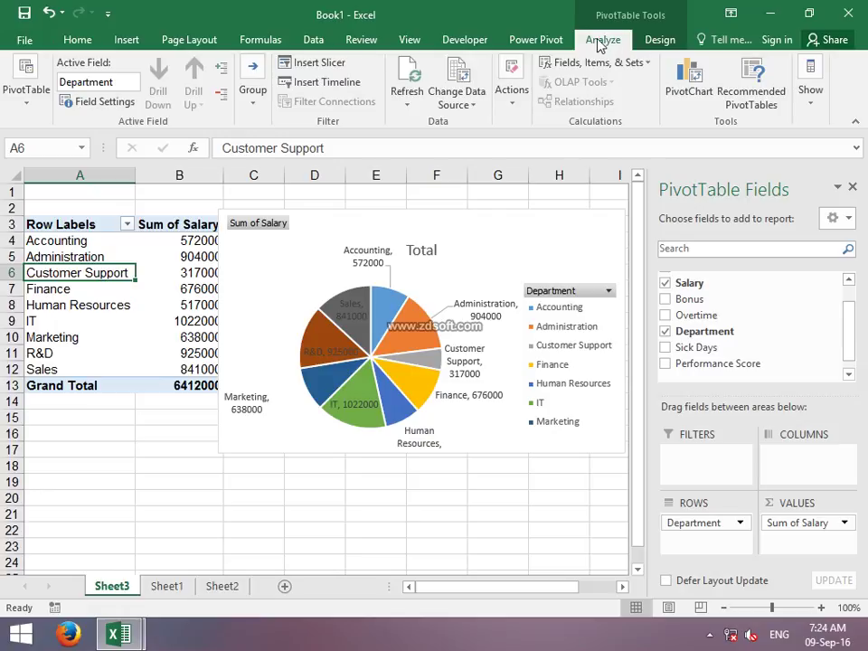
right_click(140, 336)
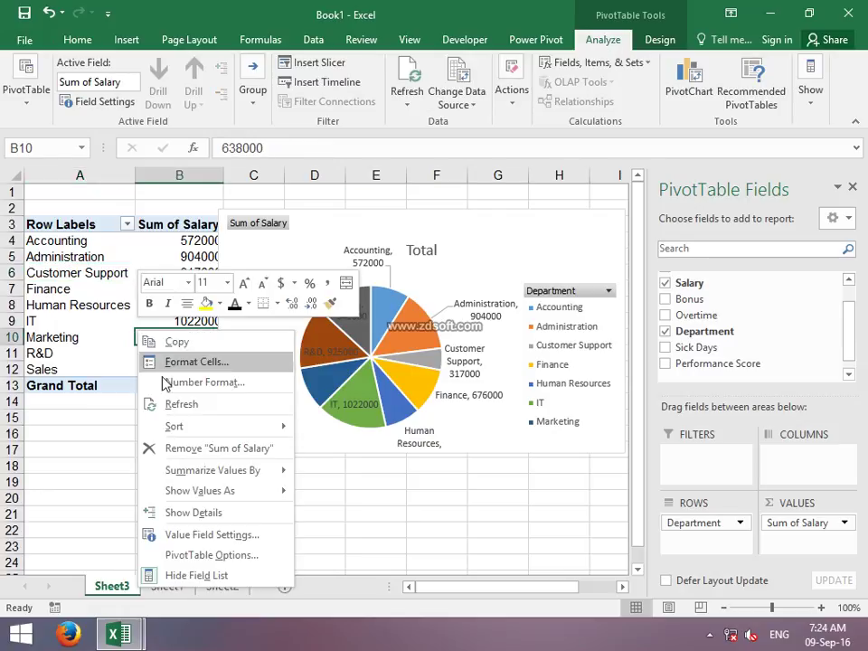
left_click(191, 561)
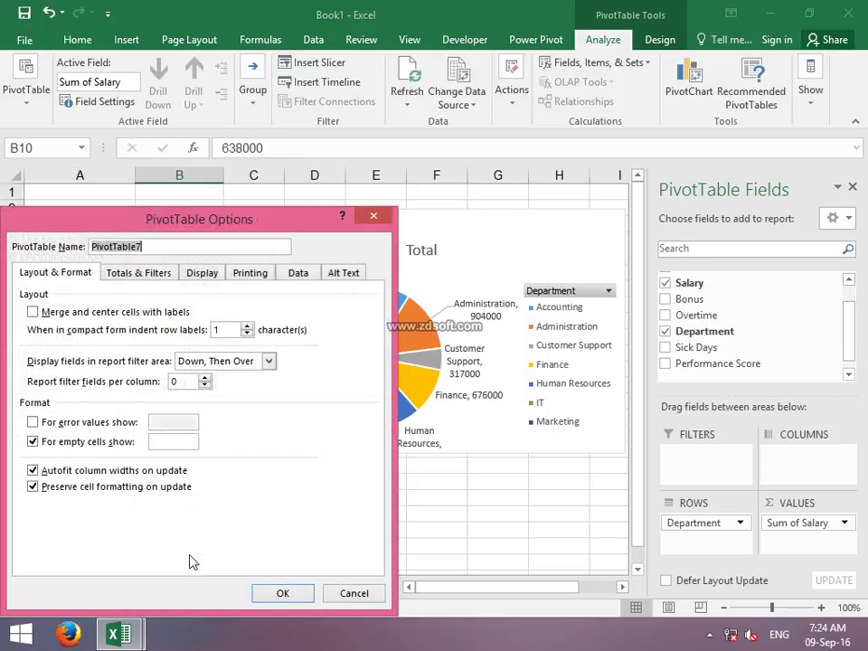
left_click(298, 273)
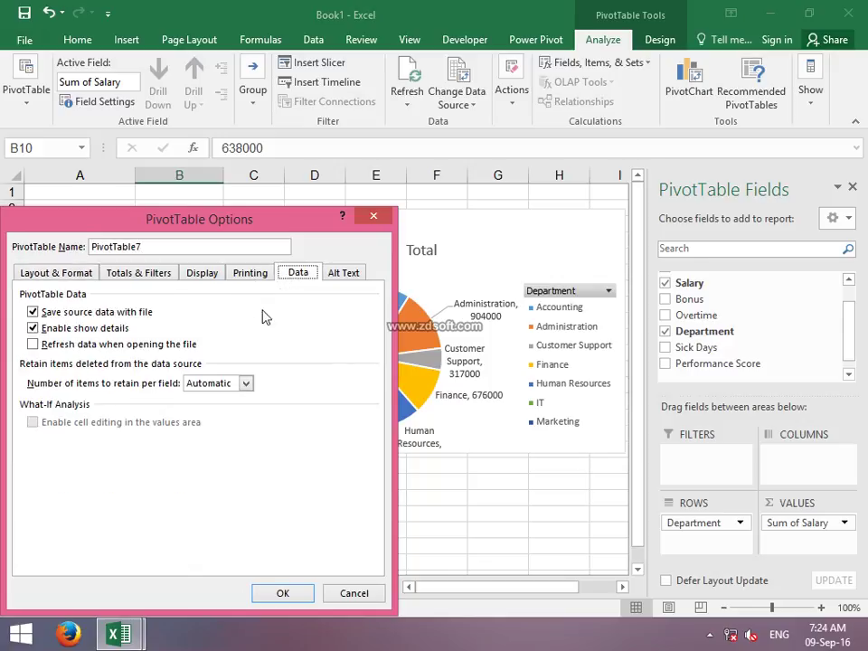
left_click(136, 347)
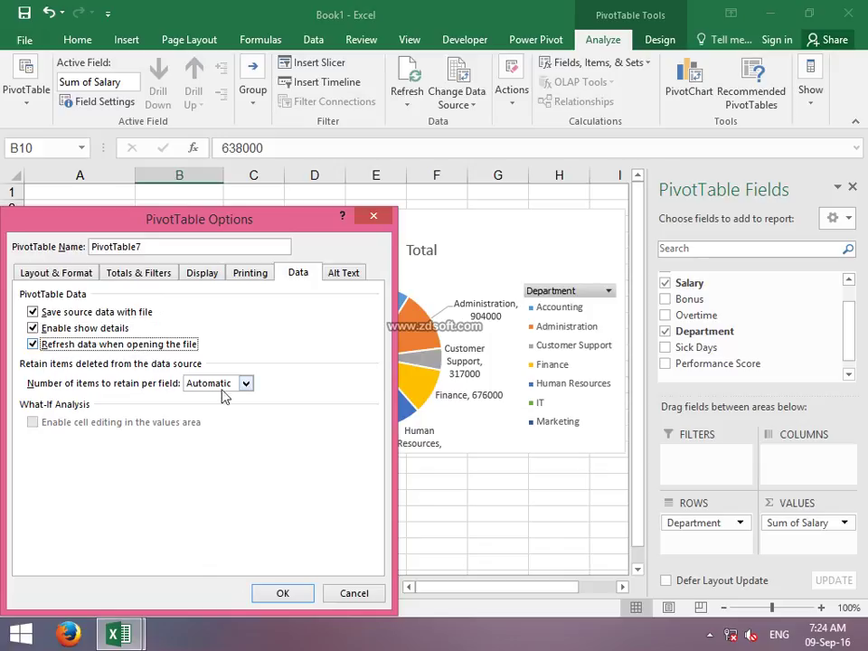
left_click(277, 595)
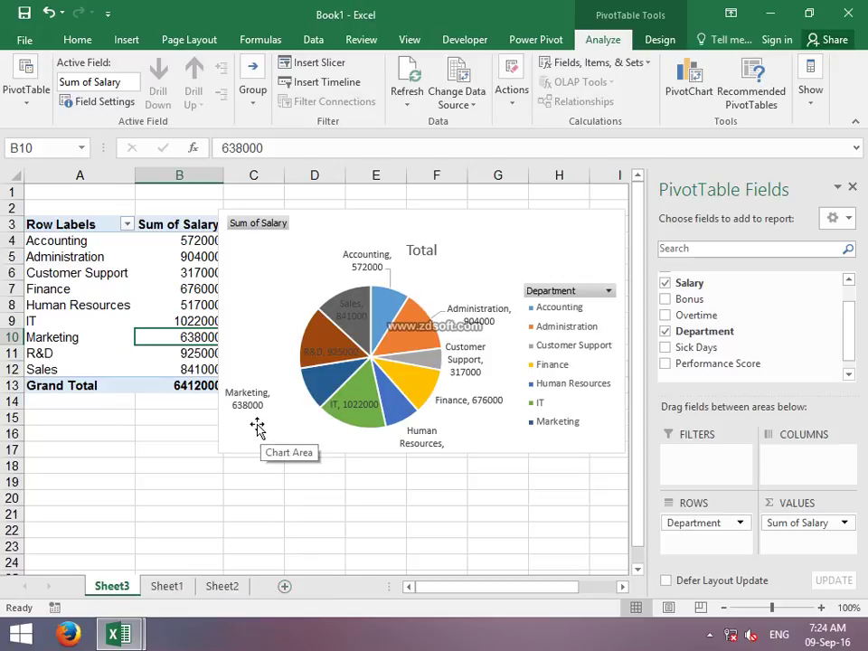
Delete the salary pie chart
left_click(329, 365)
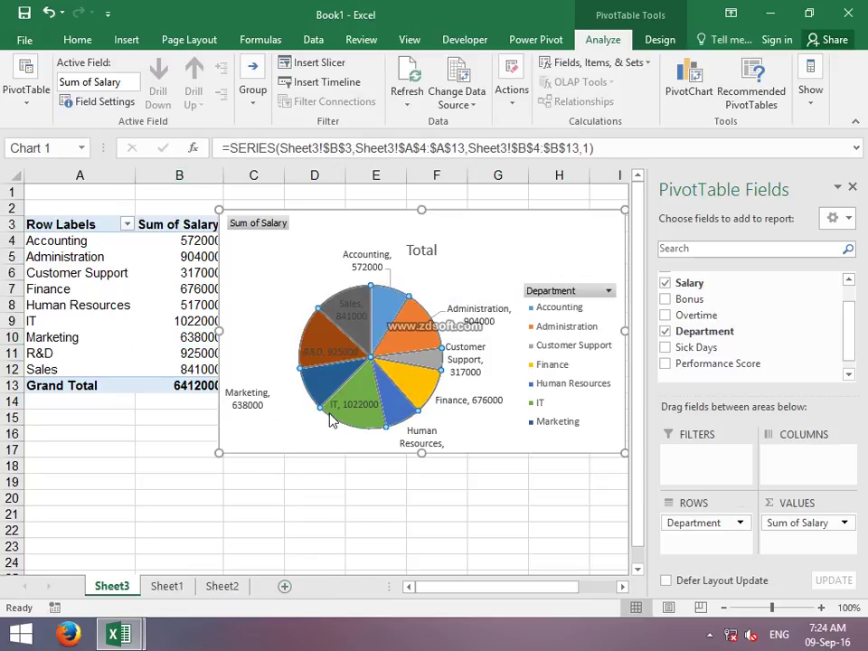
left_click(290, 443)
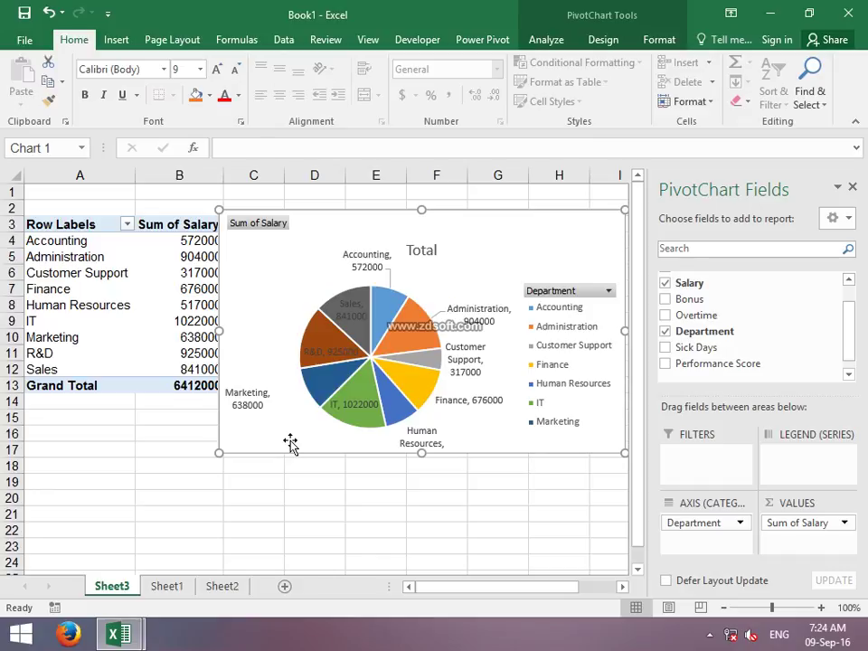
key("Delete")
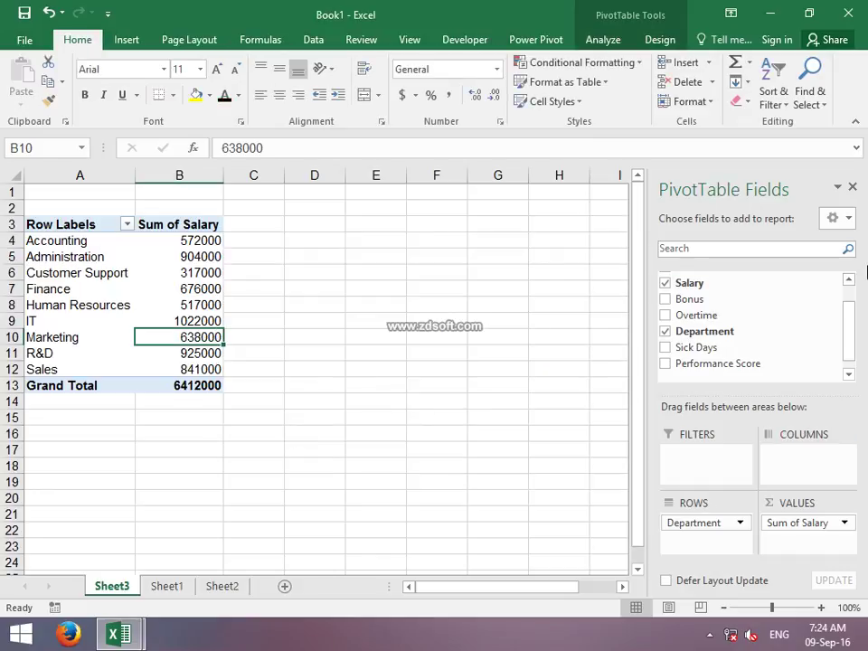
Place Full Name in Rows beneath Department, after briefly trying it in Columns
left_click(848, 281)
left_click(849, 280)
left_click_drag(762, 278, 723, 544)
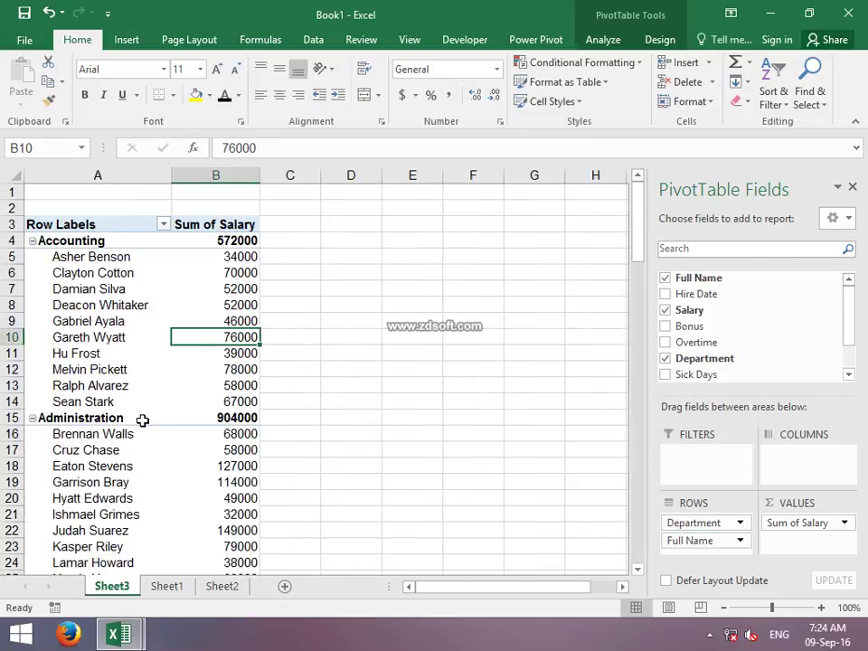
left_click_drag(712, 541, 824, 467)
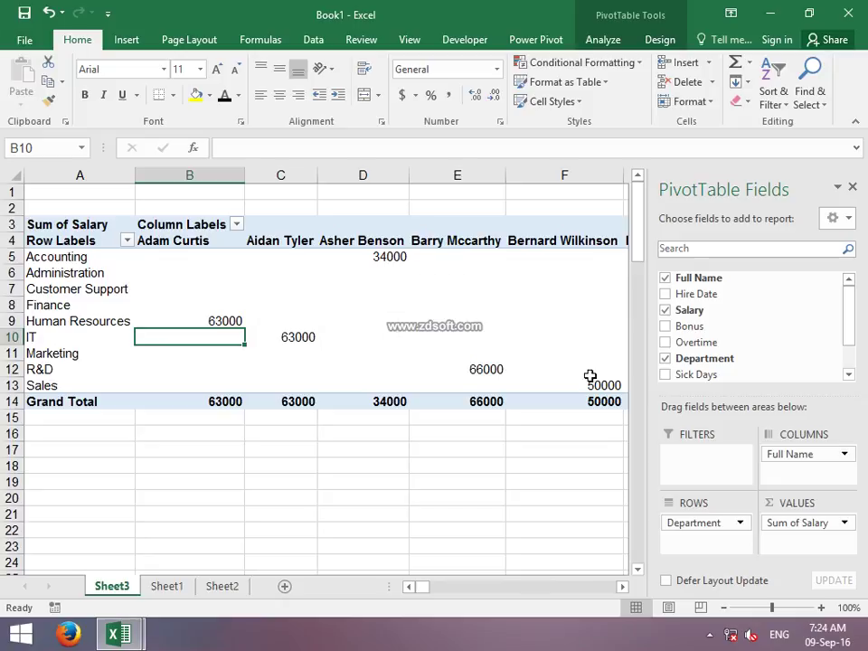
mouse_move(801, 455)
left_mouse_down()
mouse_move(798, 527)
mouse_move(685, 566)
left_mouse_up()
left_click_drag(767, 454, 715, 541)
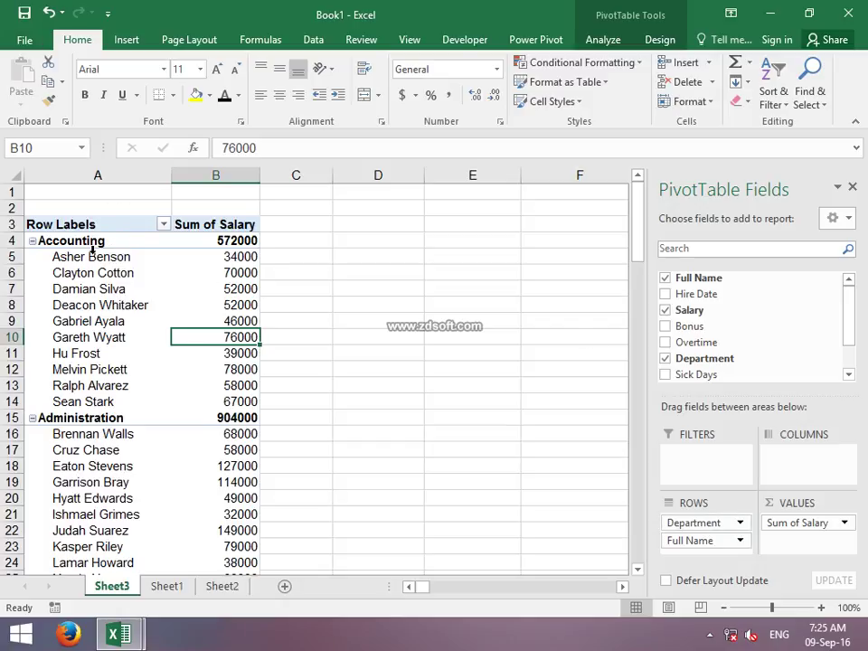
Collapse the Accounting and all other department groups, then expand them again
left_click(603, 39)
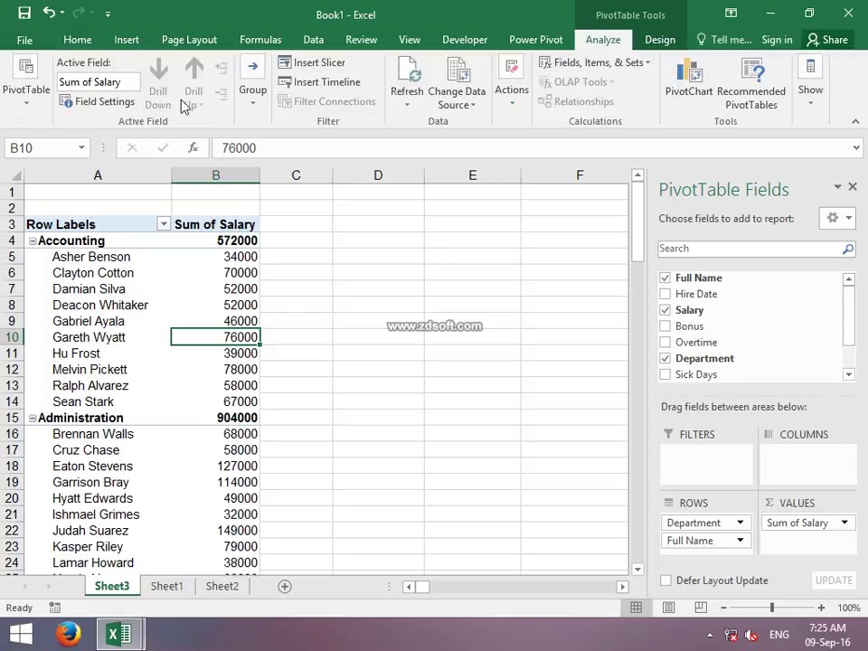
left_click(96, 274)
left_click(25, 240)
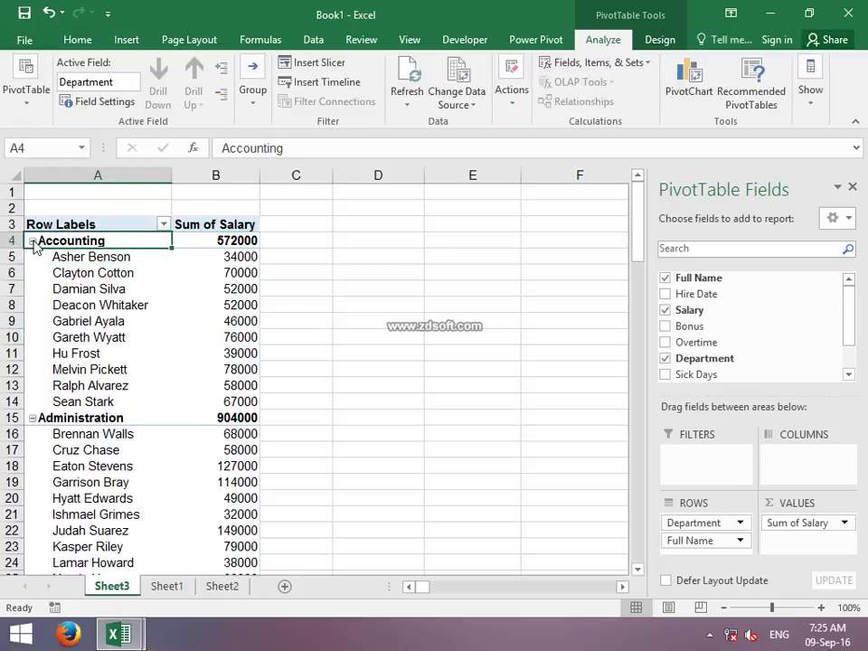
left_click(31, 240)
left_click(222, 97)
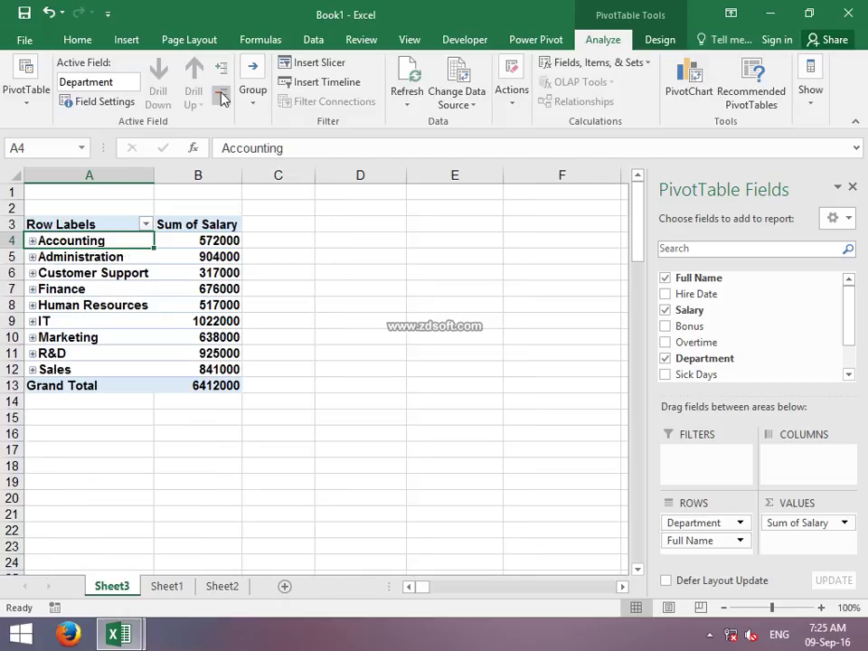
left_click(220, 70)
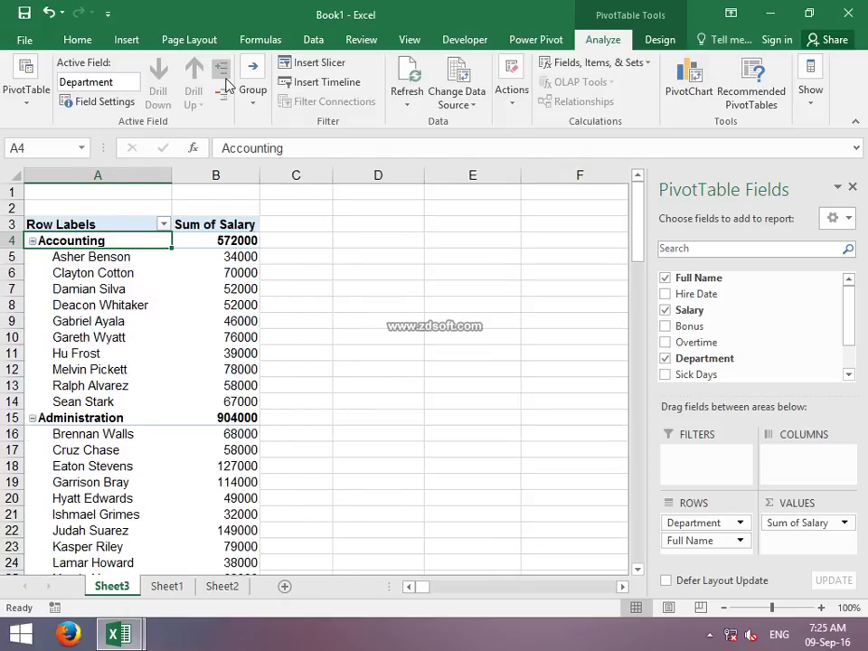
Turn off the Department subtotals from the Administration label's shortcut menu
left_click(149, 424)
right_click(151, 421)
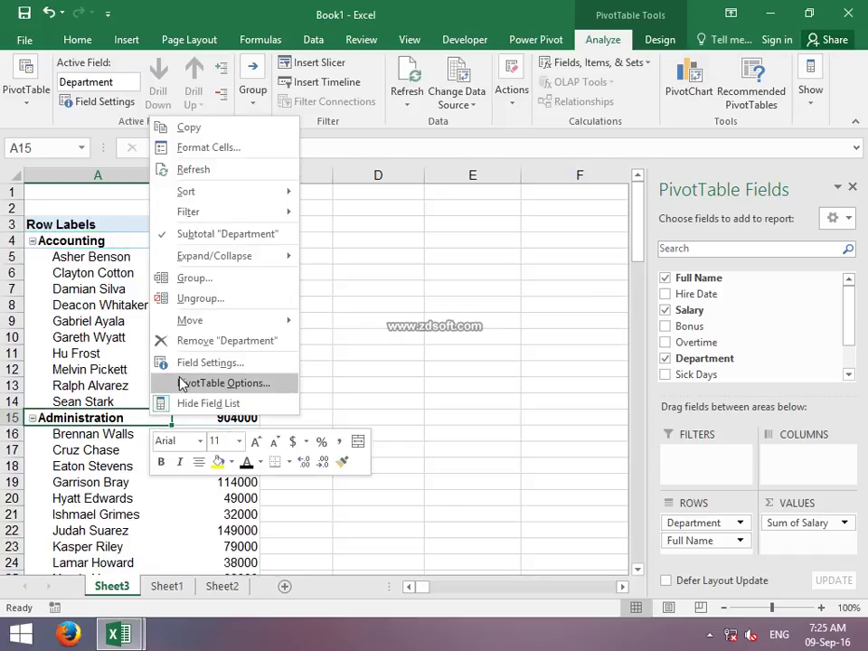
mouse_move(205, 253)
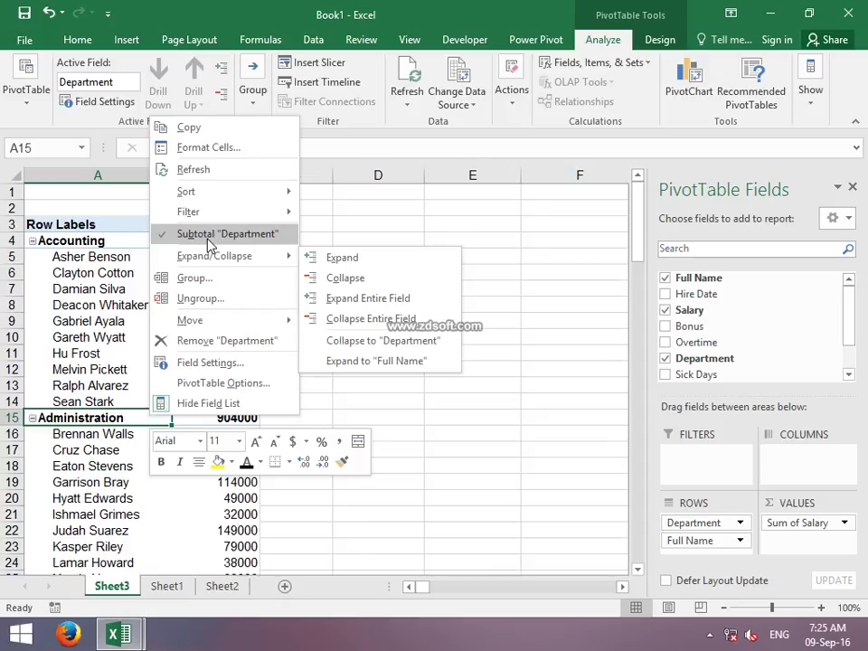
left_click(208, 237)
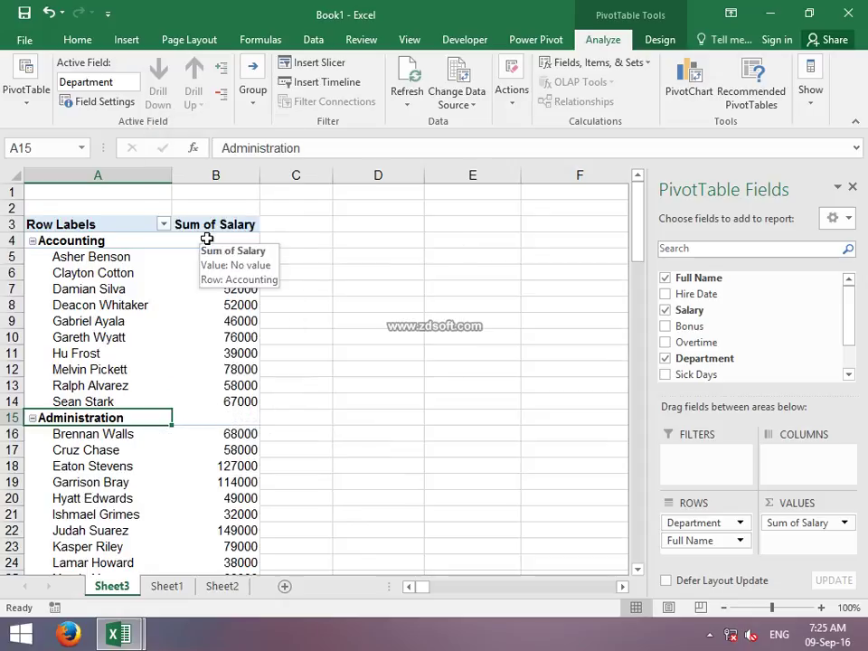
left_click(108, 336)
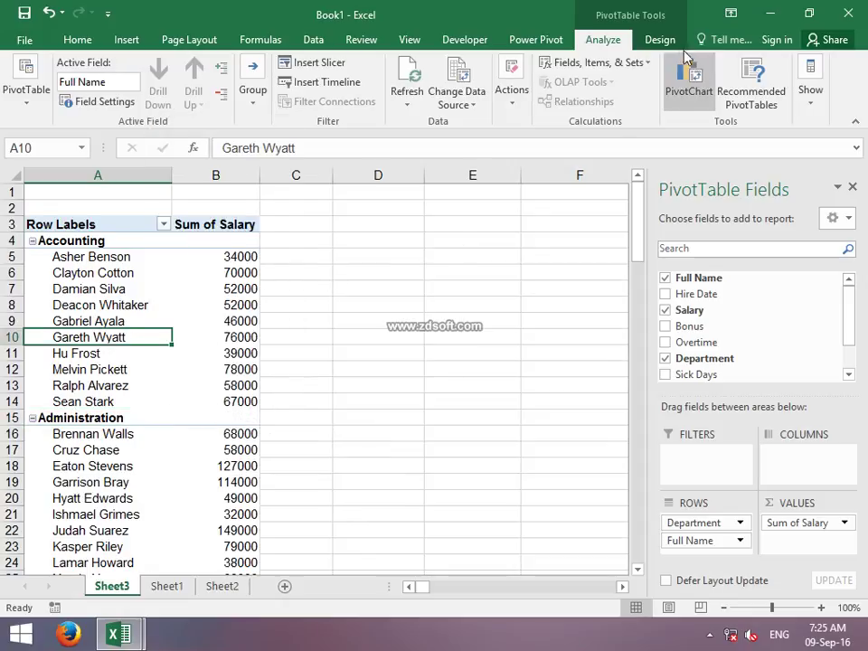
left_click(656, 40)
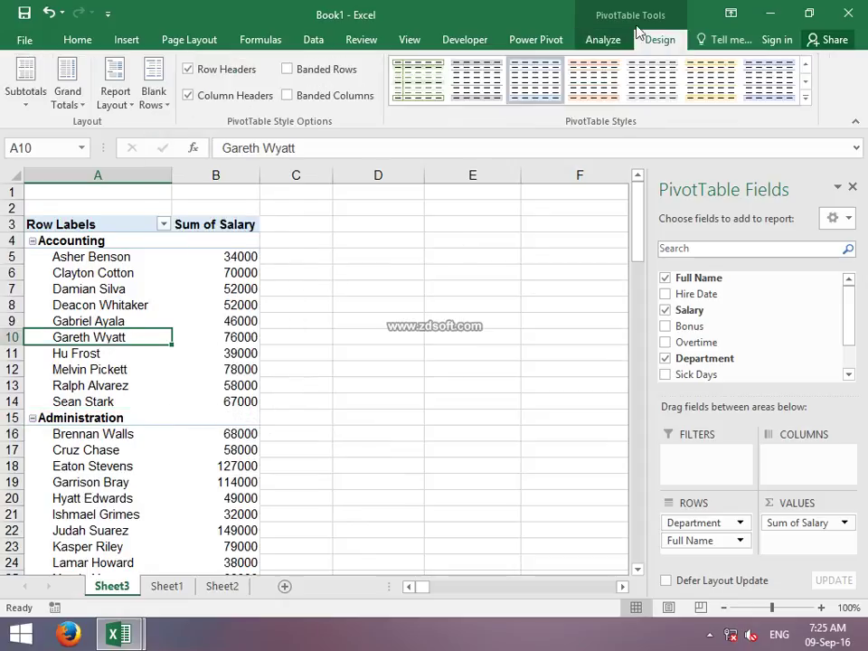
Switch the pivot report layout to tabular form, trying outline form first
left_click(122, 100)
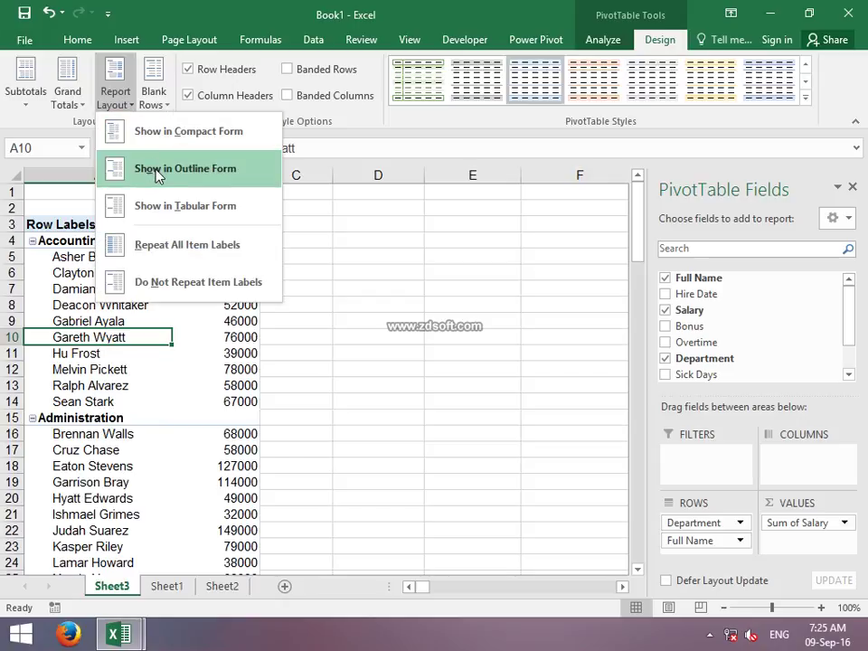
left_click(156, 172)
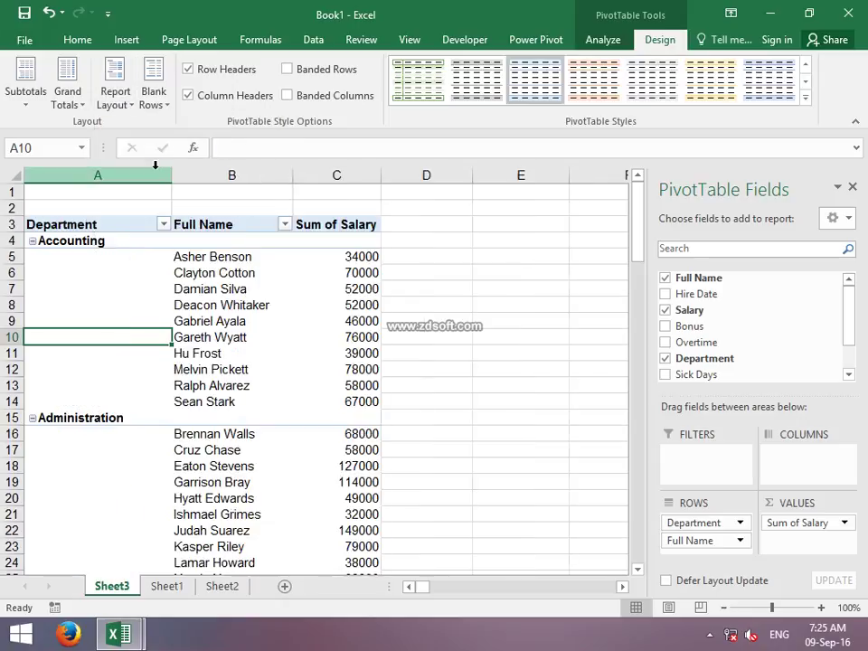
left_click(117, 101)
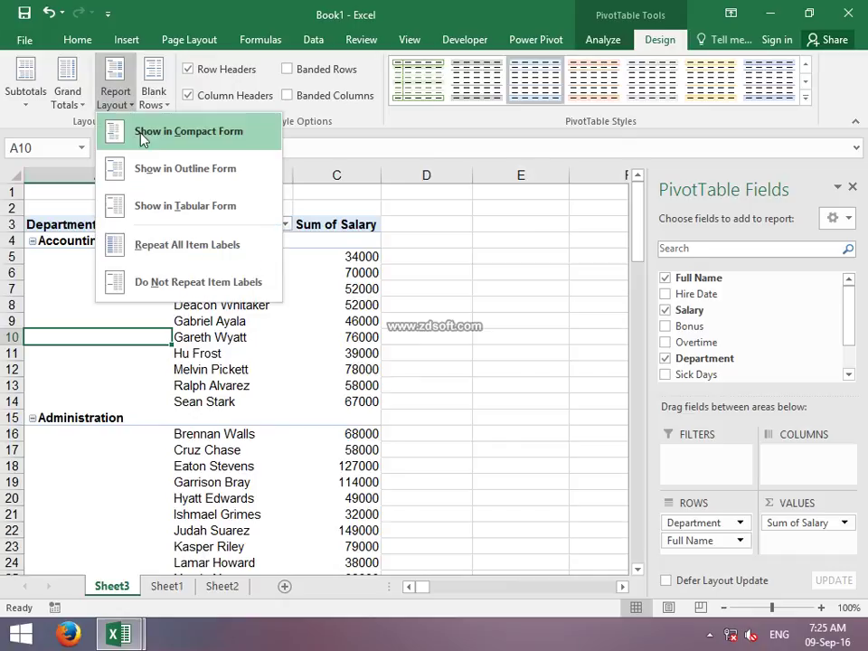
left_click(164, 209)
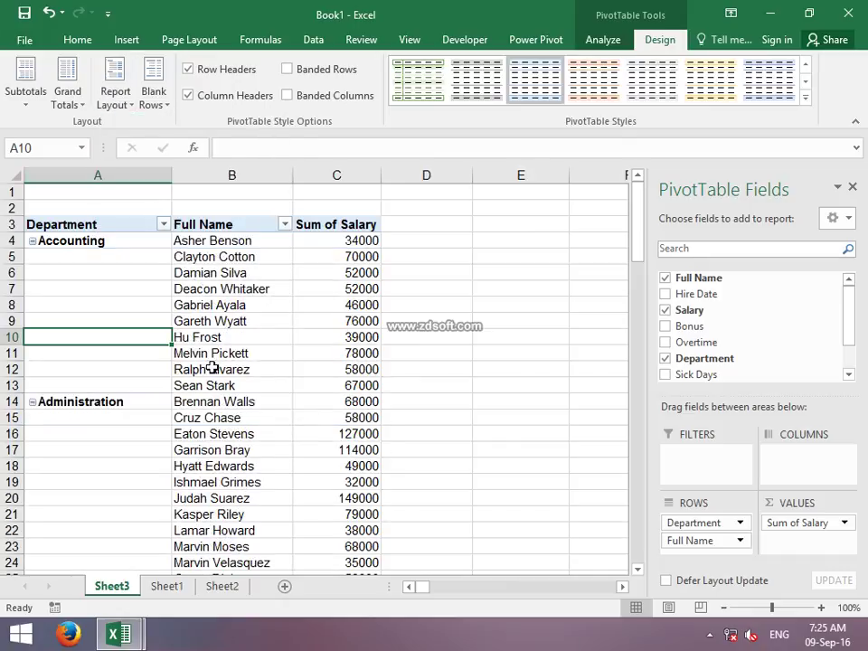
right_click(196, 341)
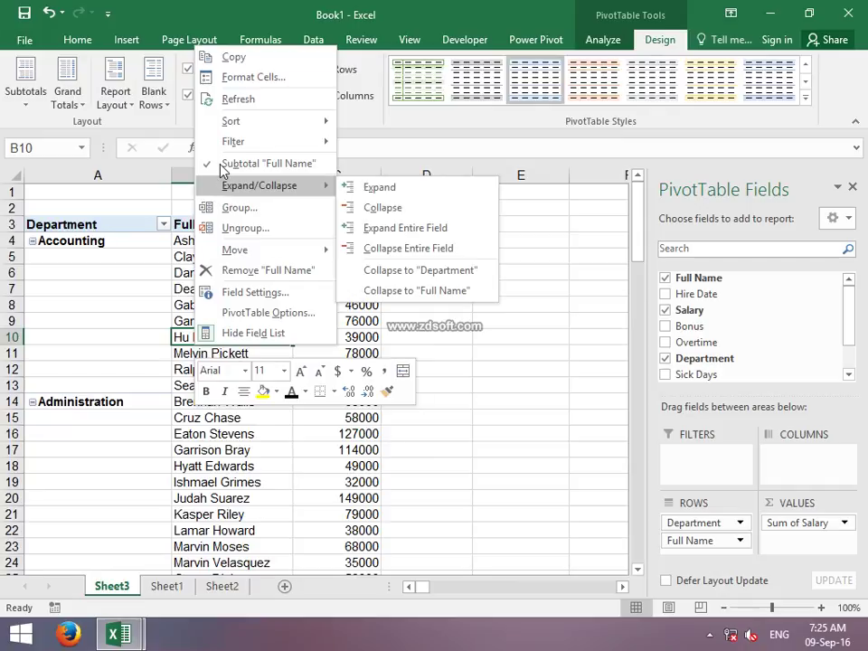
left_click(220, 163)
left_click(237, 274)
right_click(237, 272)
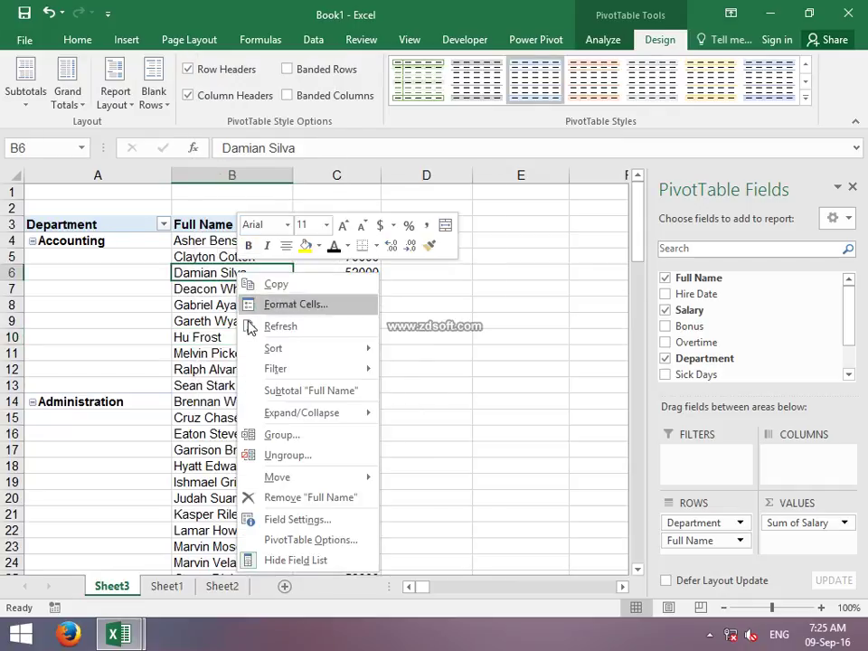
left_click(254, 388)
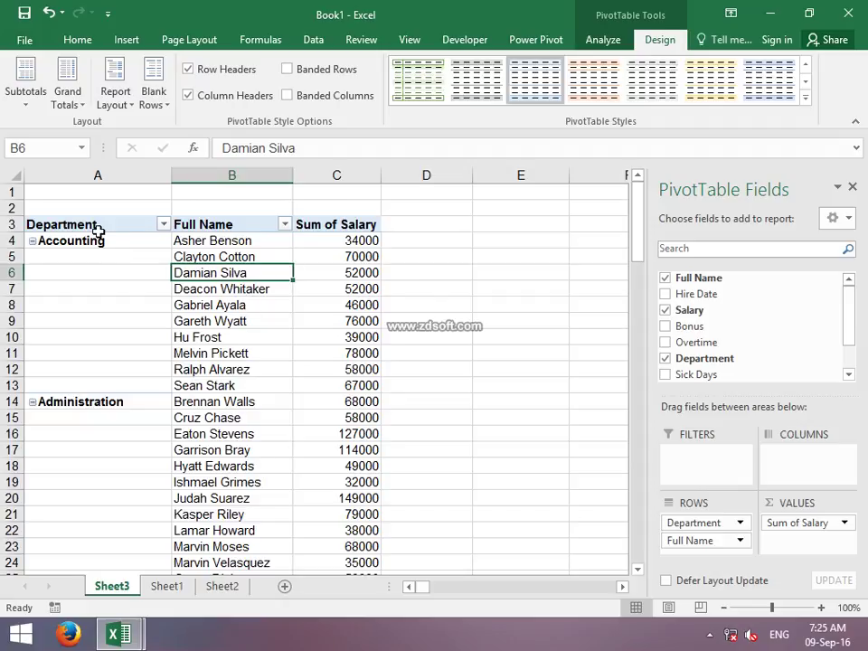
Select the Accounting label cells A4:A5 and check a department cell's shortcut options
left_click_drag(99, 240, 100, 254)
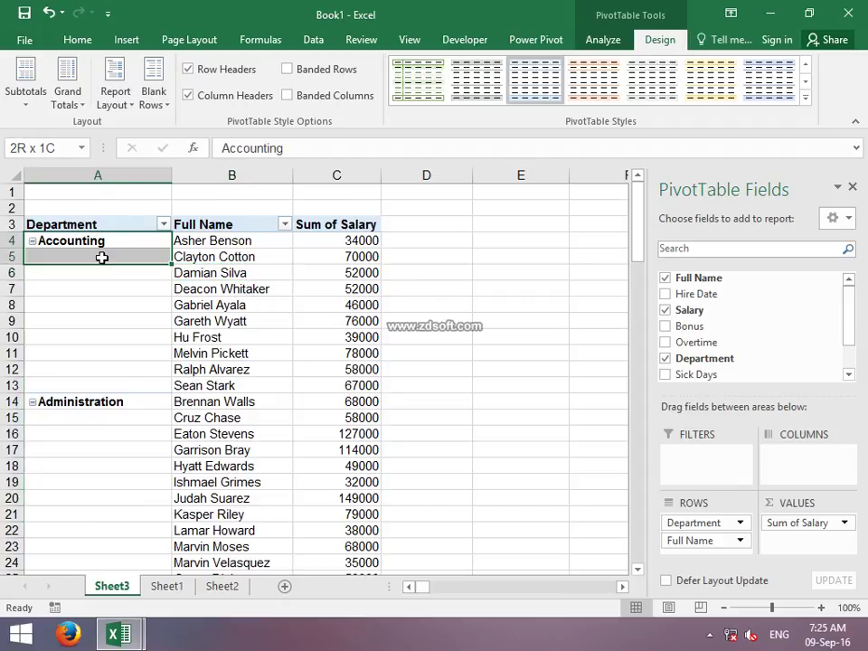
left_click(83, 41)
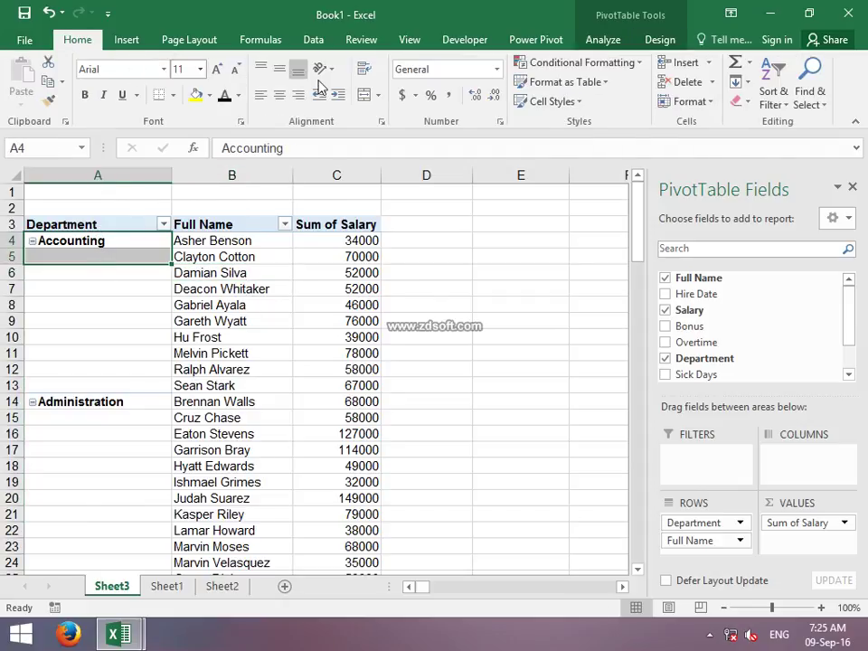
right_click(74, 324)
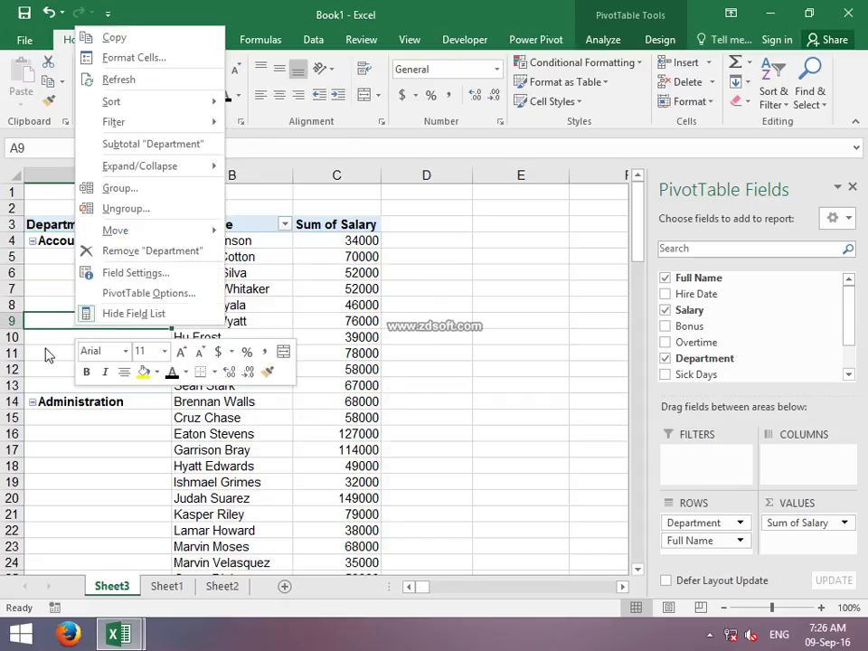
key("Escape")
left_click(604, 40)
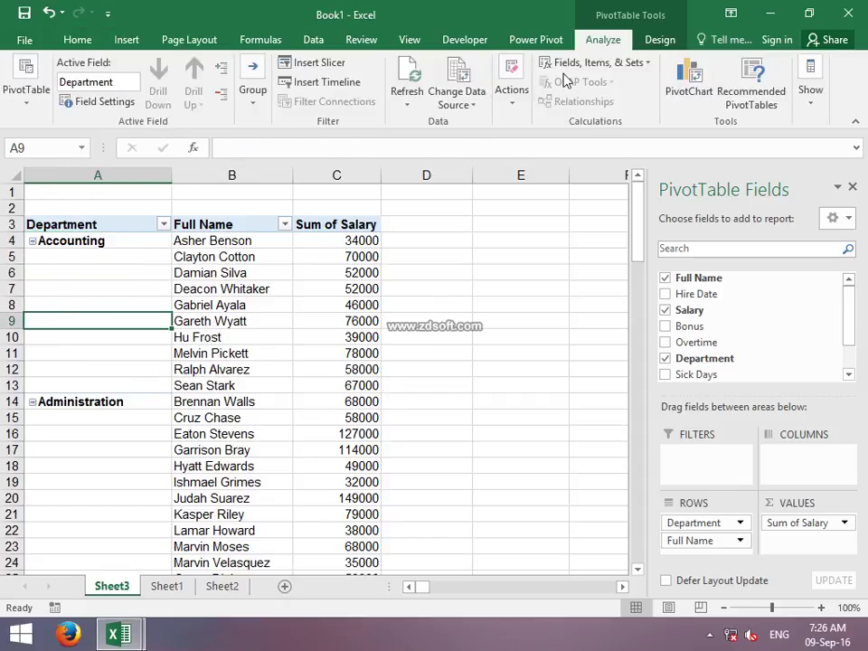
Enable 'Merge and center cells with labels' in PivotTable Options
left_click(34, 119)
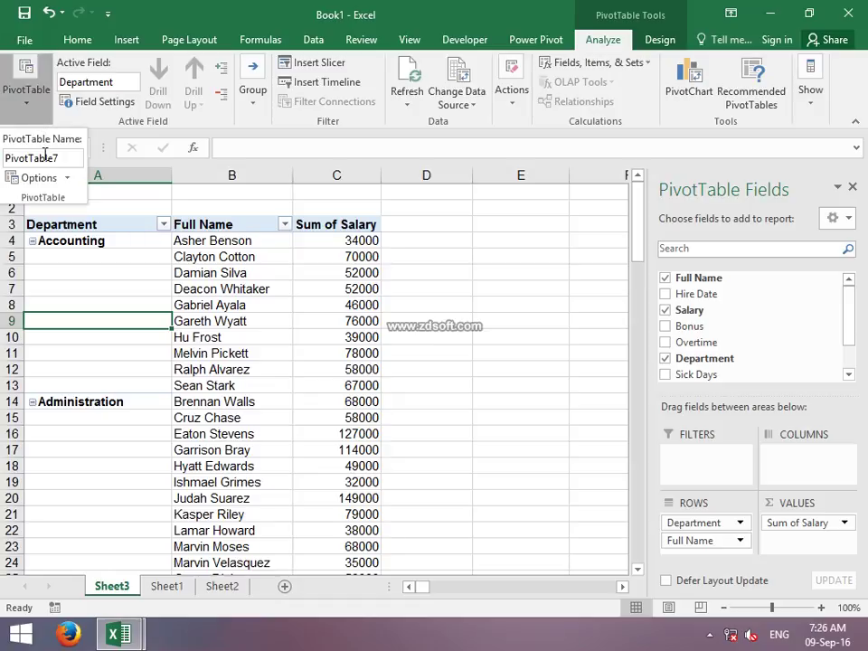
left_click(68, 178)
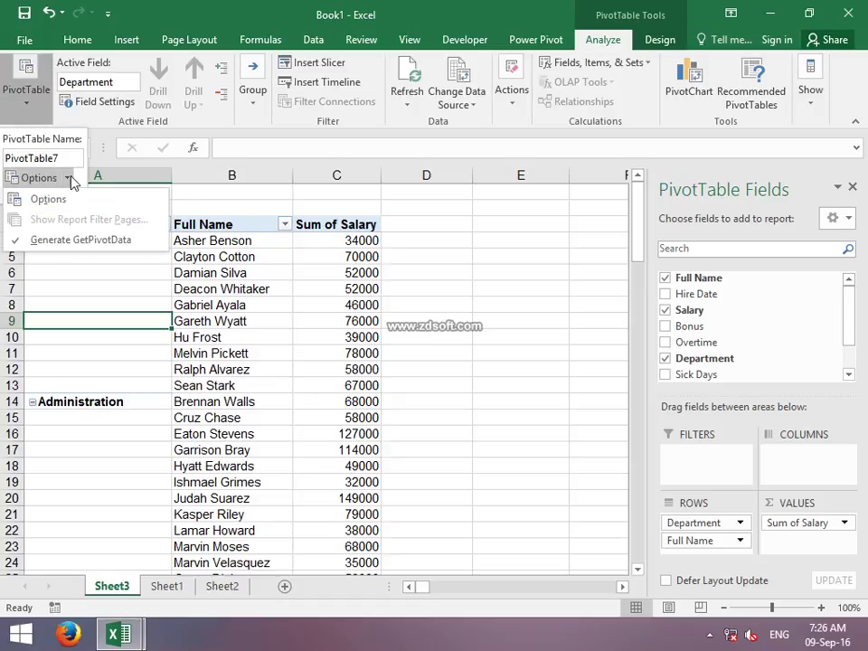
left_click(72, 199)
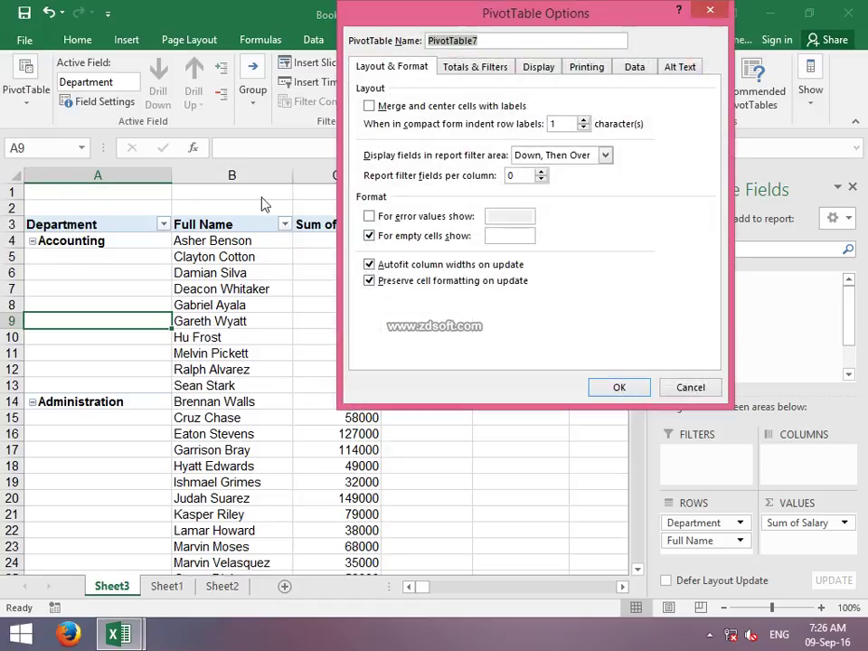
left_click(408, 109)
left_click(617, 390)
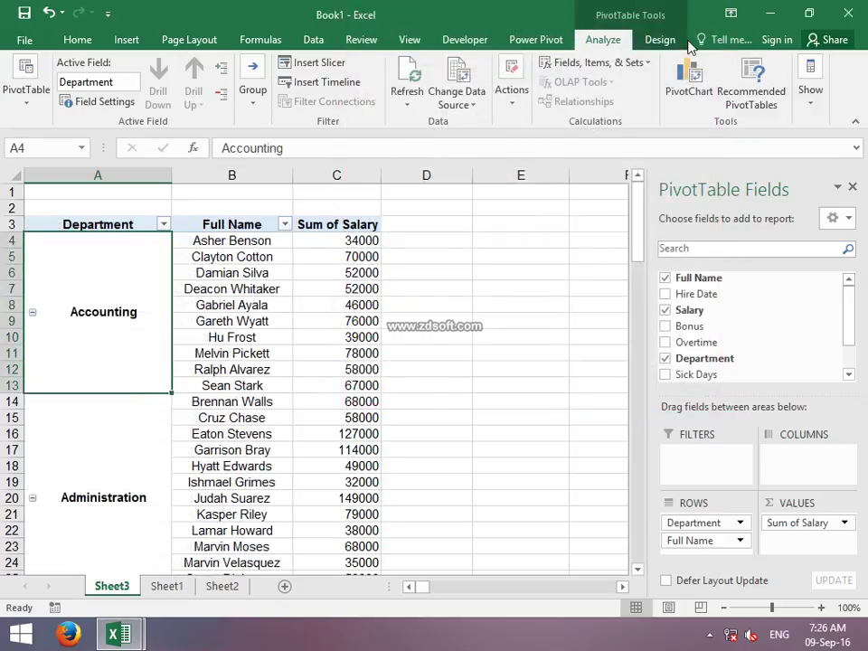
left_click(661, 40)
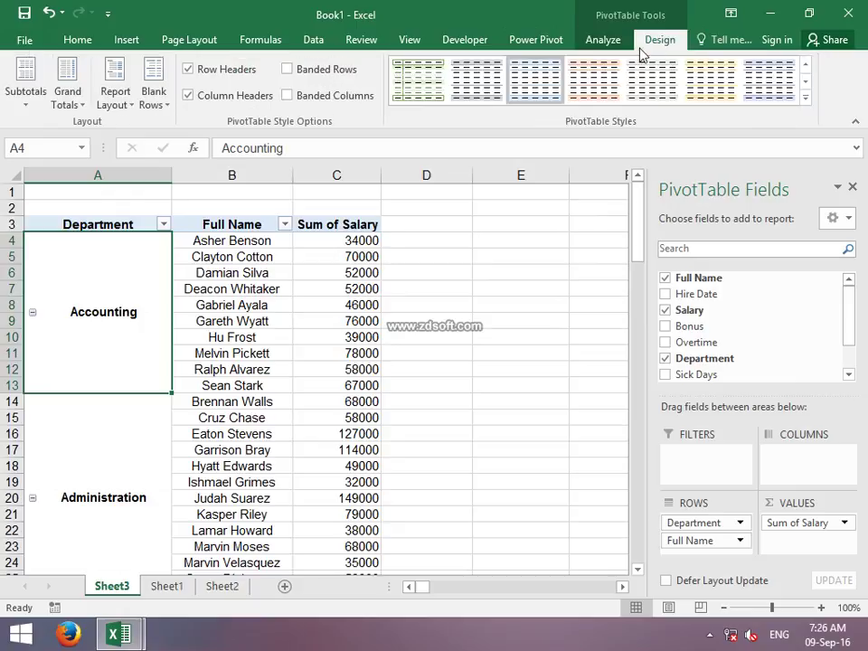
Apply the grey style from the Dark section of the PivotTable Styles gallery
left_click(807, 99)
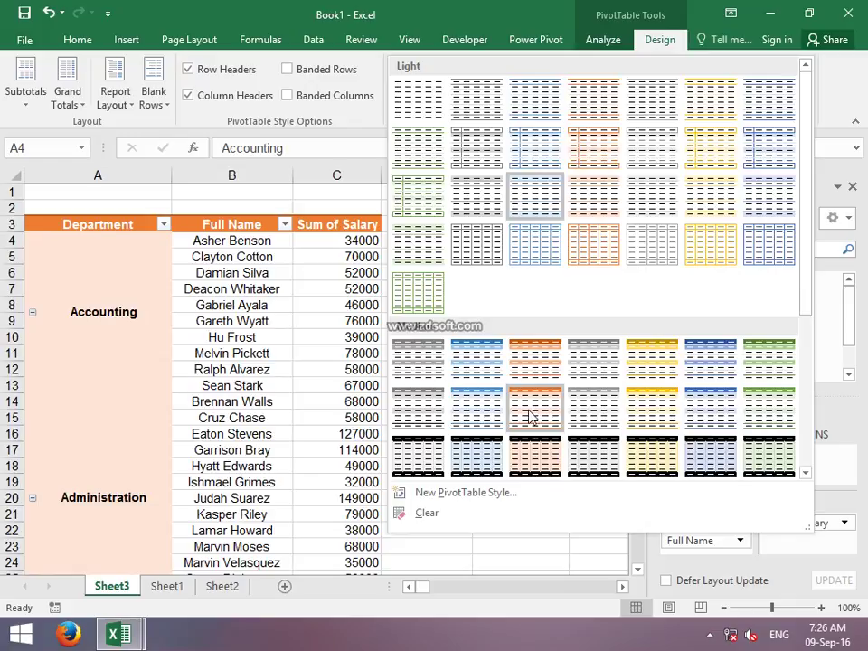
scroll(506, 416, "down", 3)
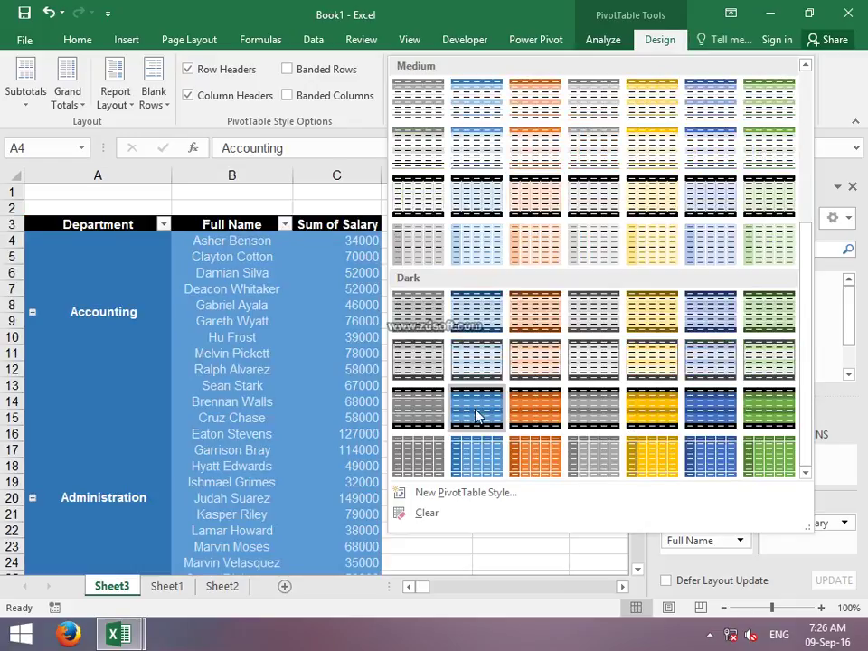
left_click(419, 378)
left_click(517, 353)
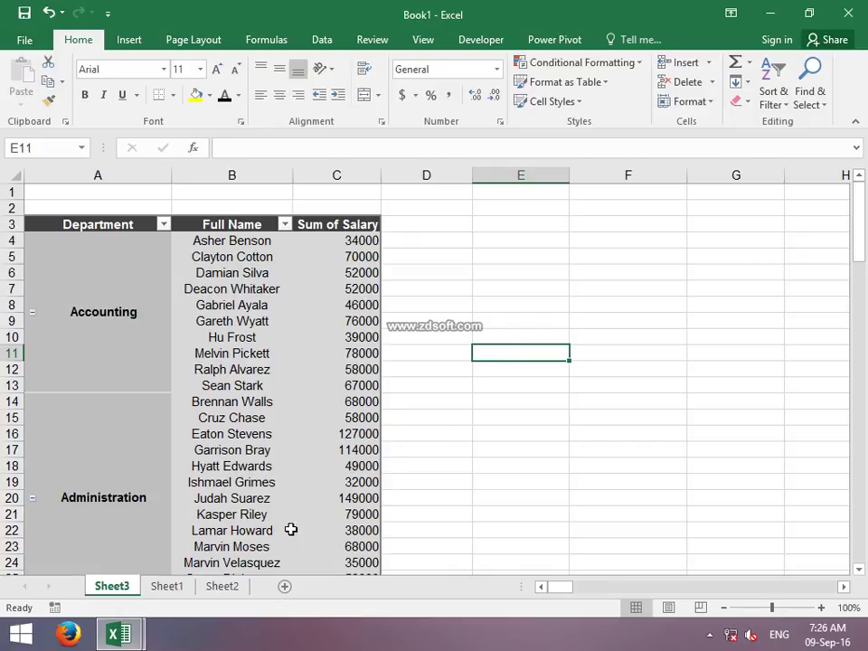
Insert a PivotTable from the Sheet1 tblData employee table onto a new worksheet
left_click(186, 593)
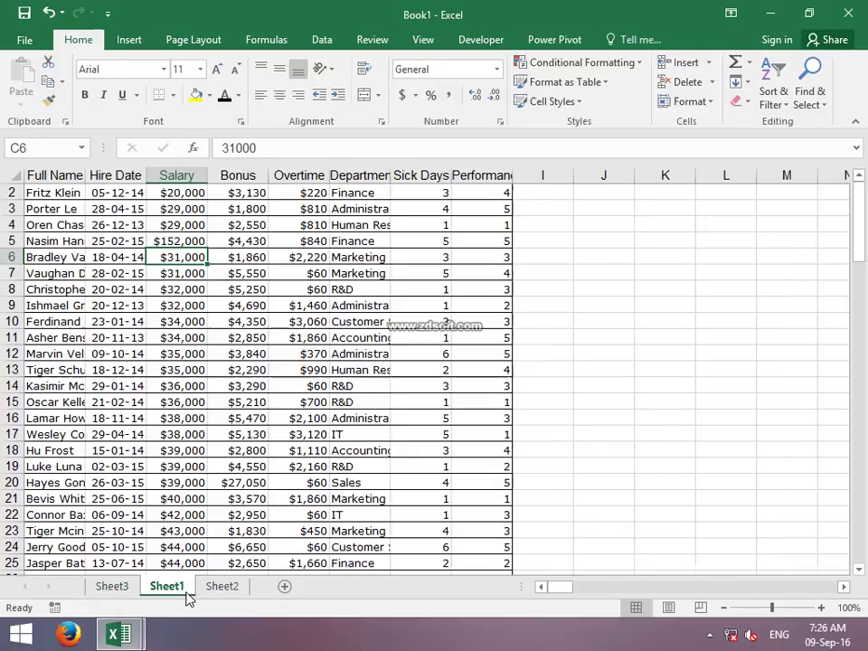
left_click(37, 174)
left_click(37, 174)
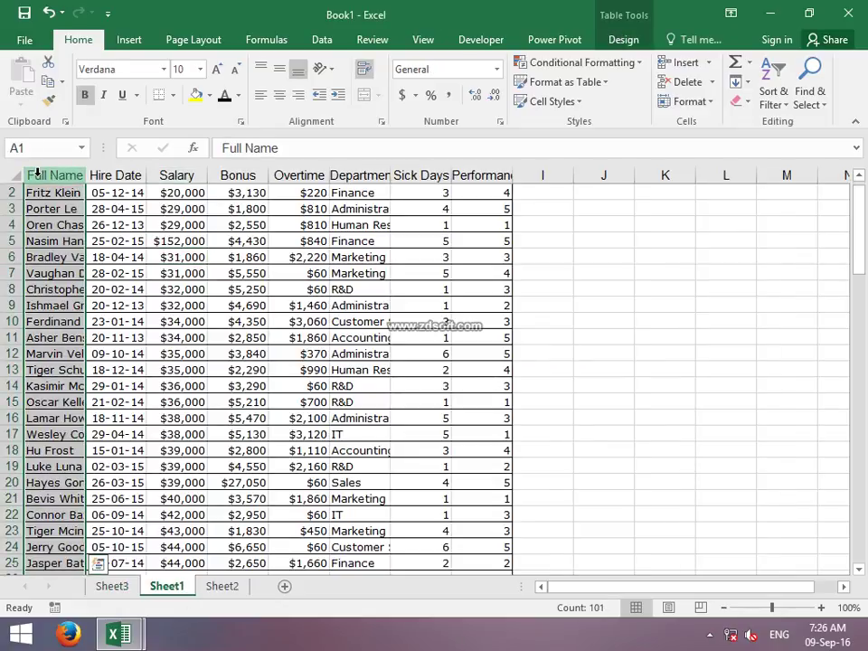
left_click(108, 192)
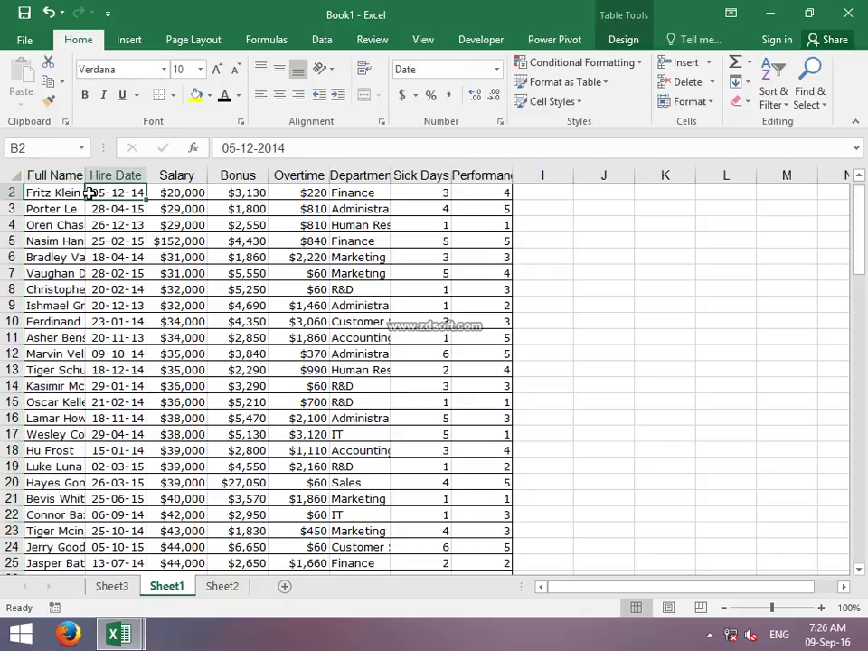
left_click(129, 42)
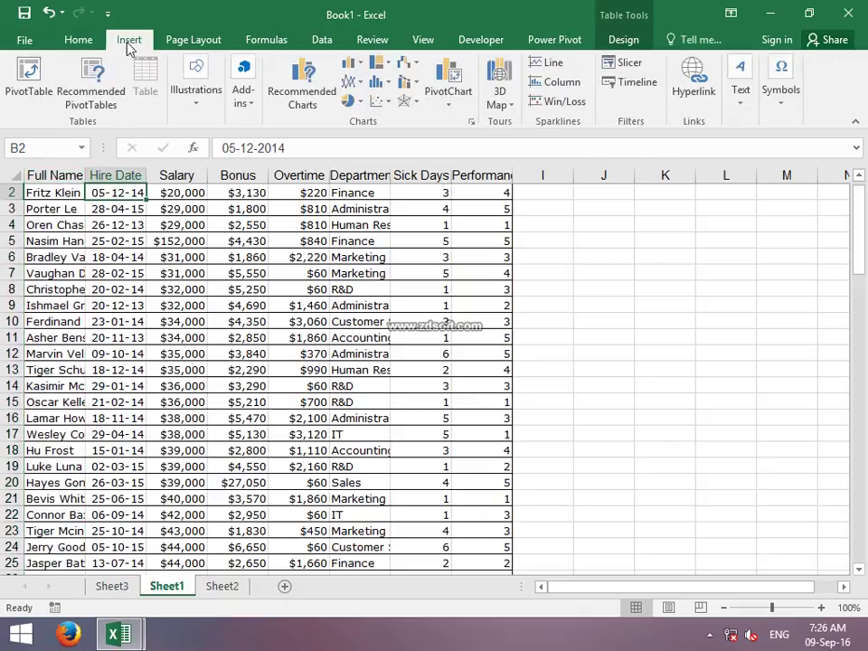
left_click(30, 76)
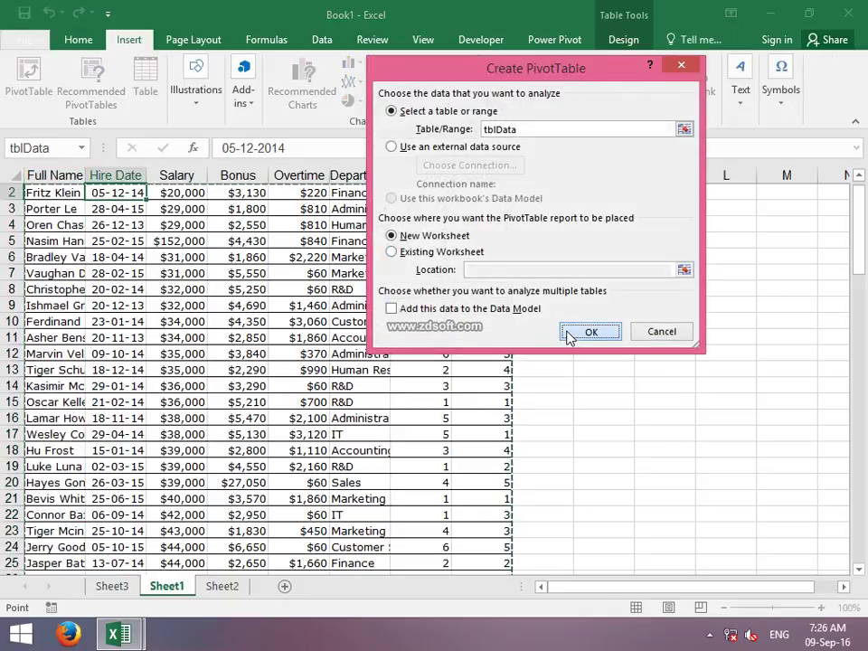
left_click(582, 331)
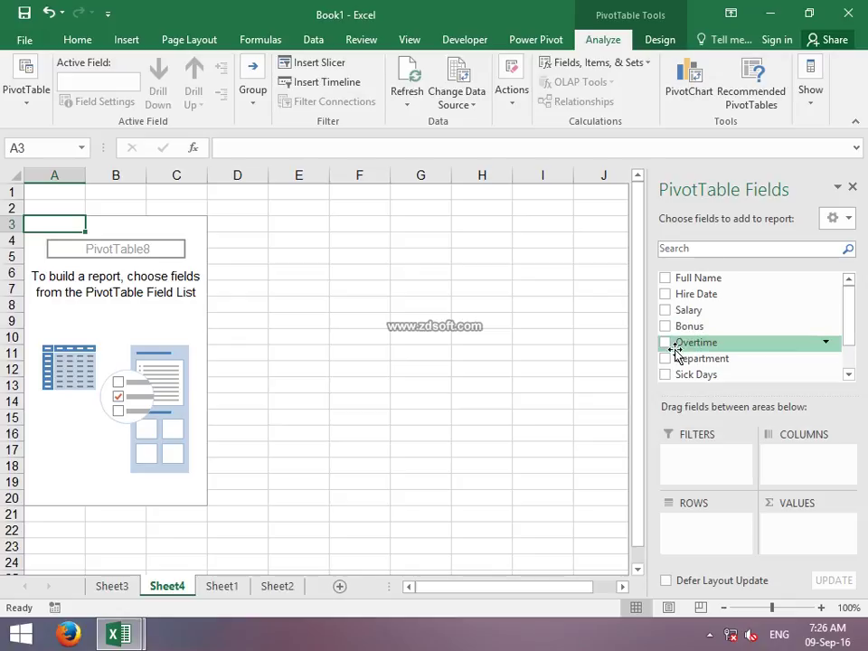
Put Department in Rows and sum Salary, Bonus and Overtime in Values
left_click_drag(680, 359, 698, 543)
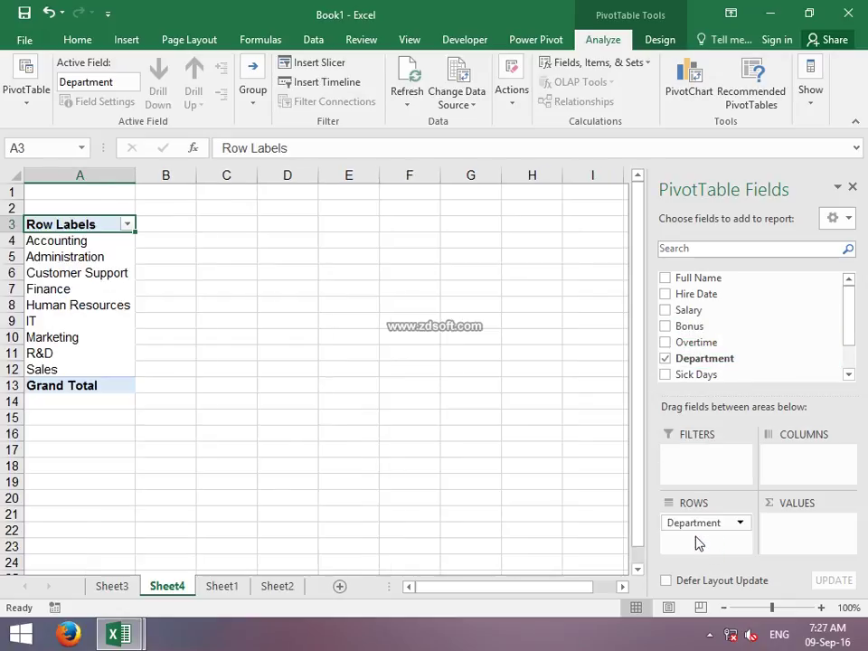
left_click_drag(698, 309, 814, 543)
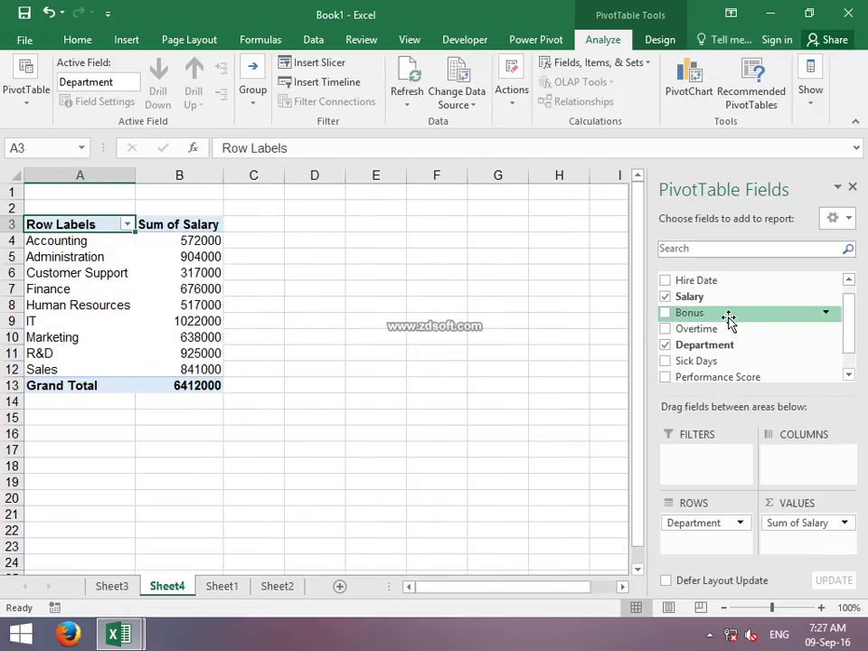
left_click_drag(730, 314, 825, 563)
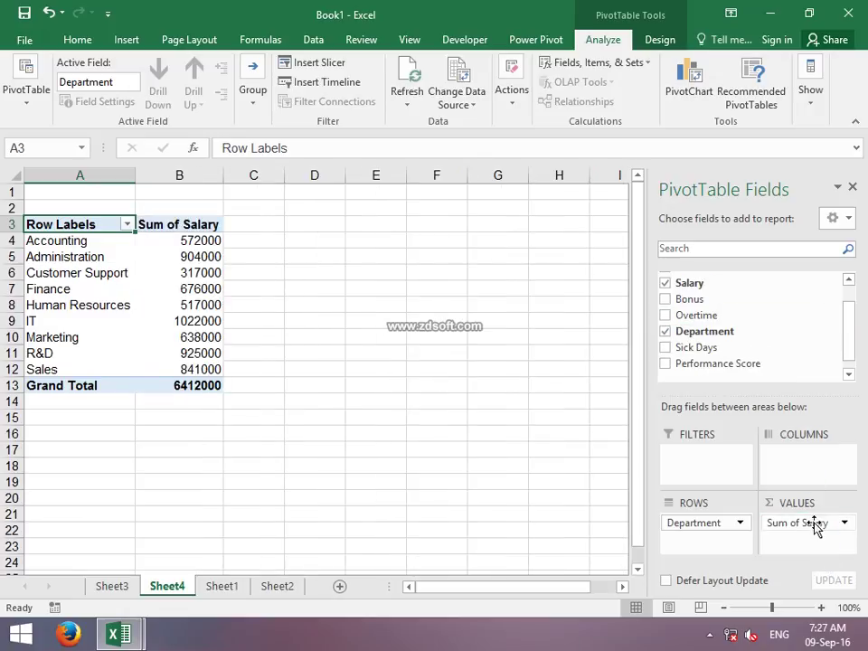
left_click_drag(702, 301, 811, 546)
left_click_drag(696, 315, 814, 568)
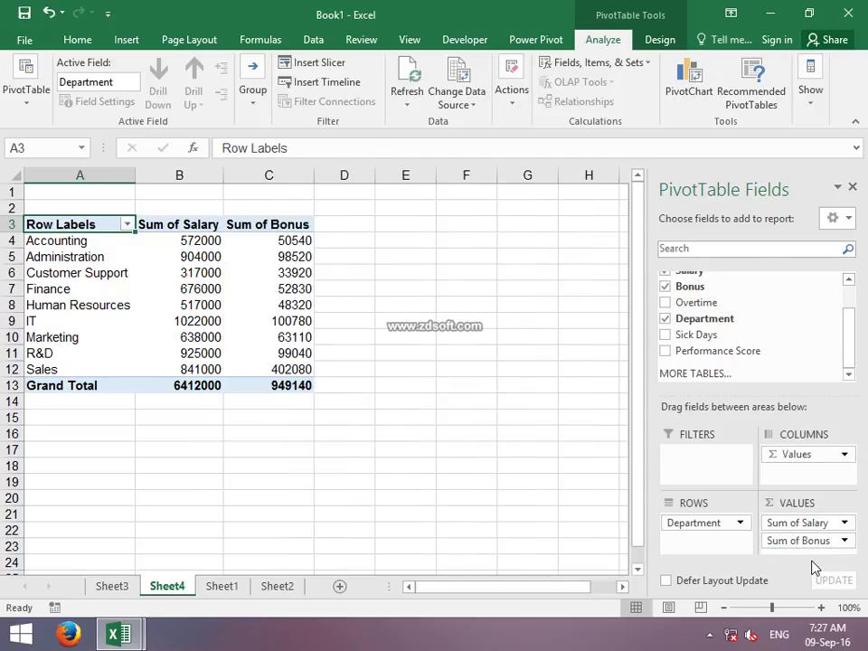
left_click(666, 302)
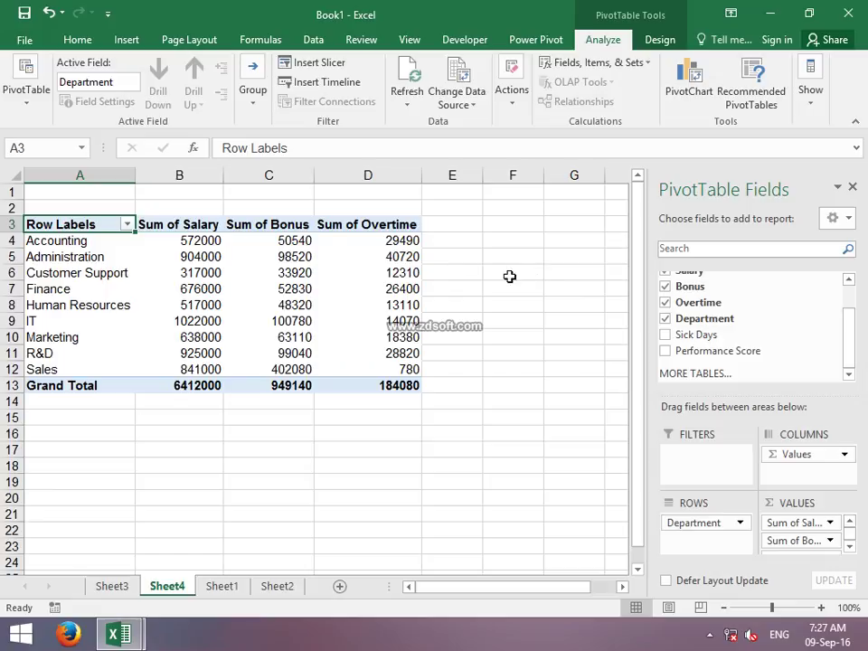
Select Accounting's salary, bonus and overtime totals in B4:D4
left_click(212, 238)
left_click_drag(213, 238, 398, 241)
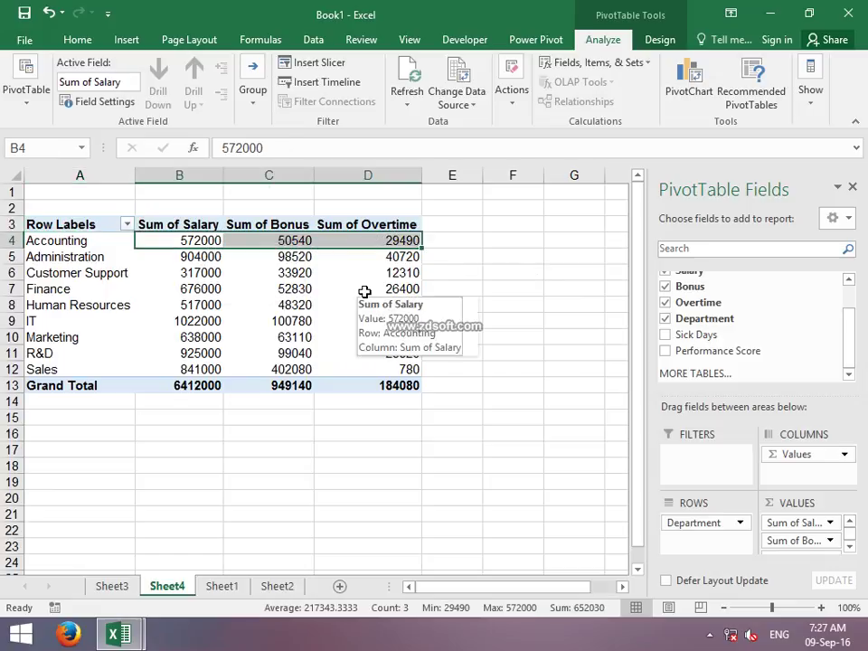
left_click(464, 238)
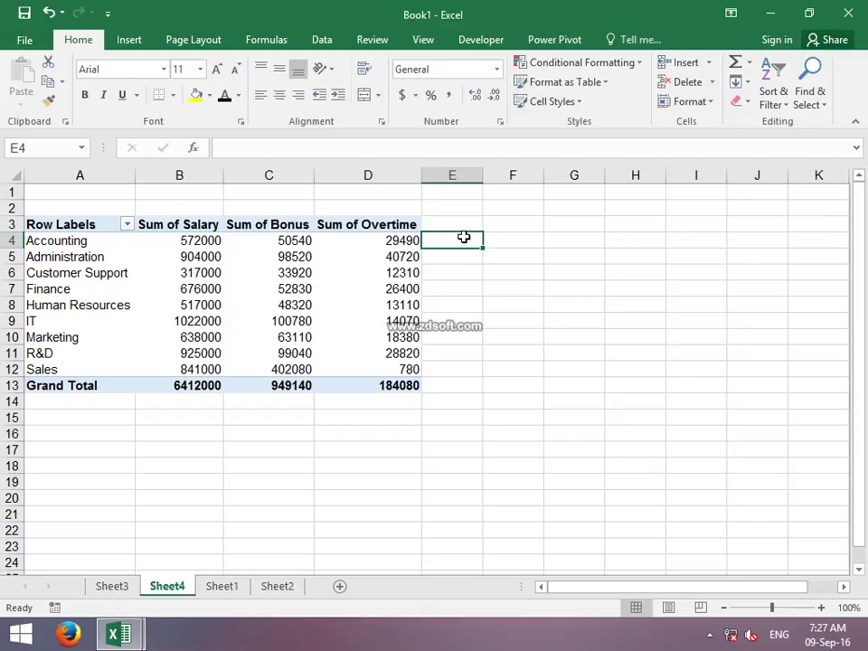
type("=")
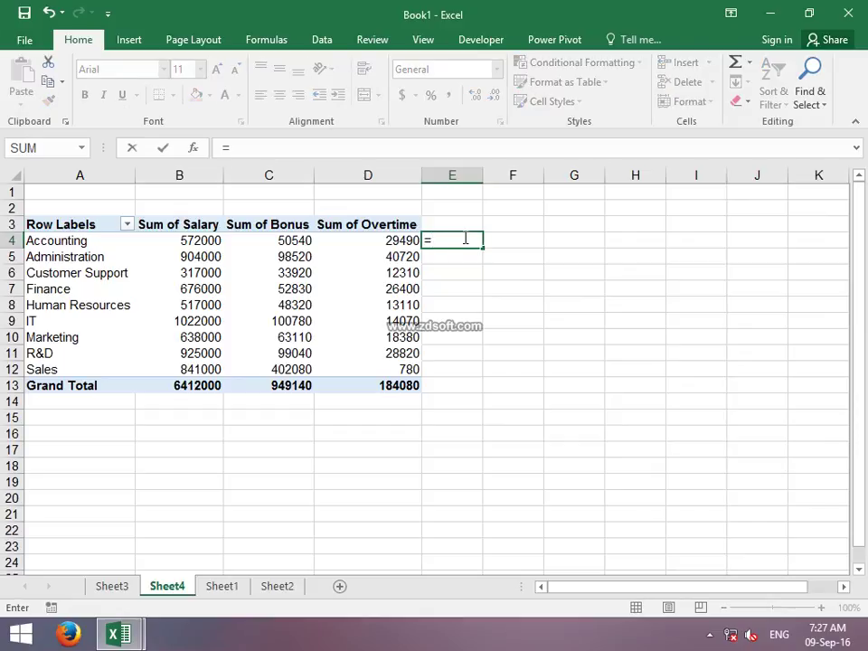
type("b4+")
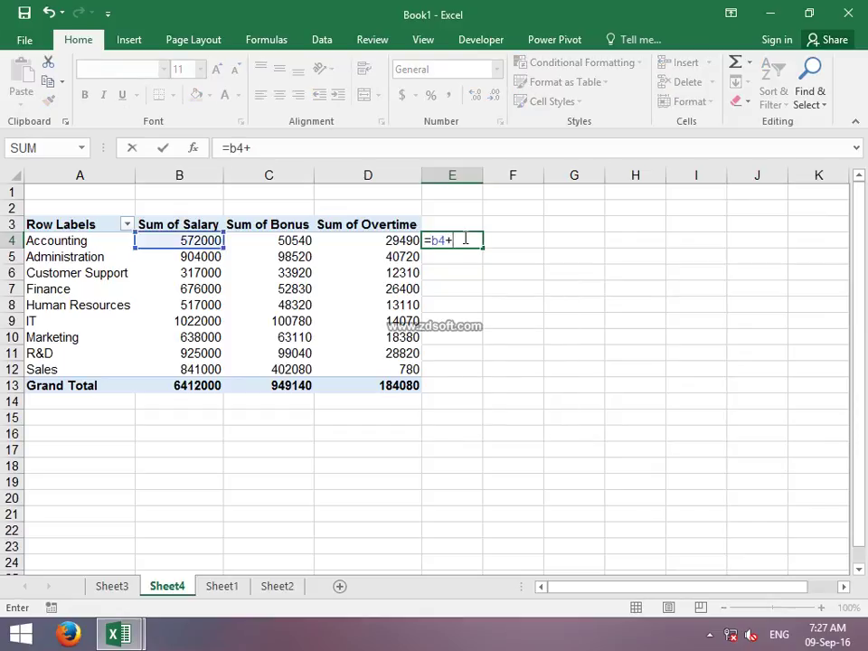
type("c4+")
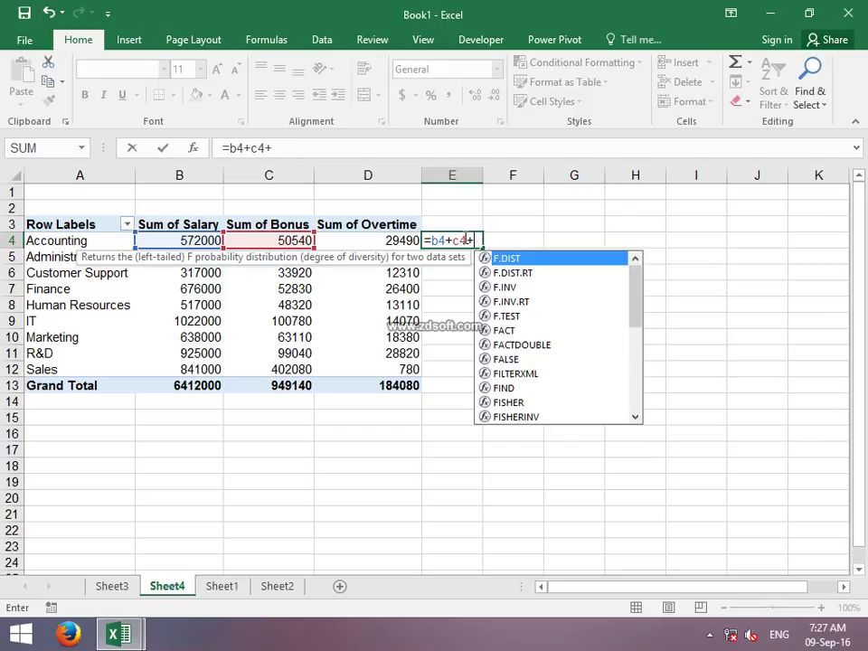
key("BackSpace")
type("d4")
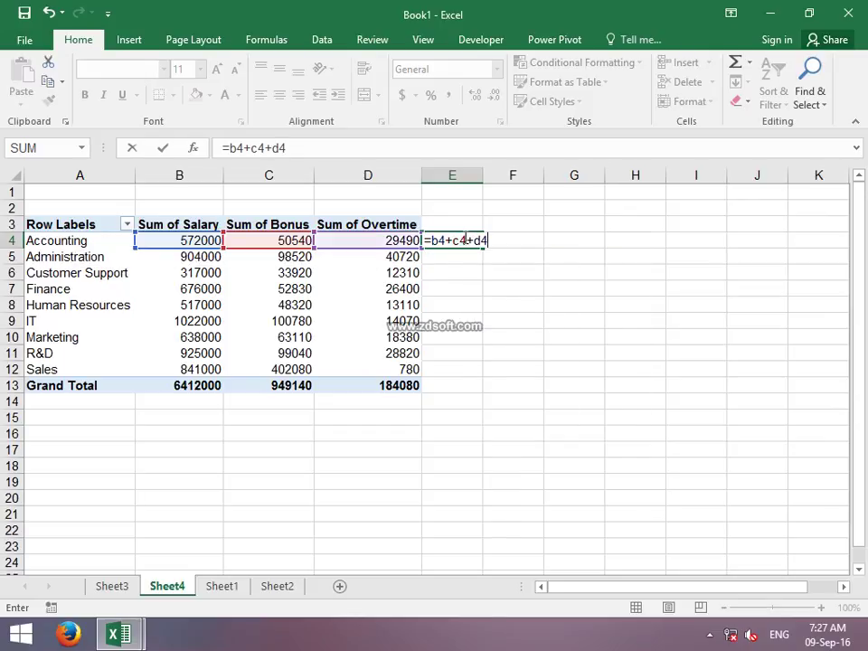
key("Return")
left_click(465, 239)
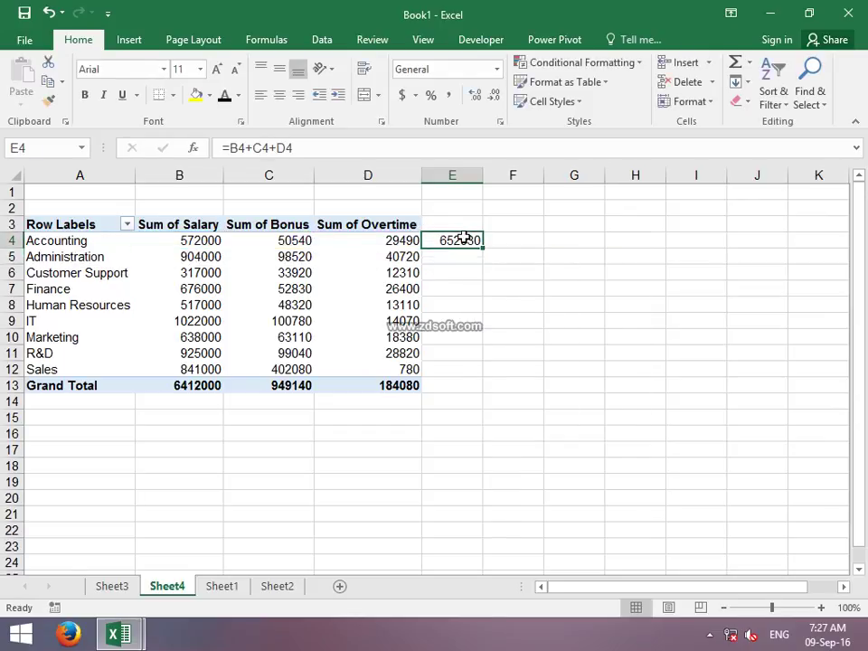
left_click(262, 353)
mouse_move(701, 351)
left_mouse_down()
mouse_move(705, 375)
mouse_move(808, 554)
left_mouse_up()
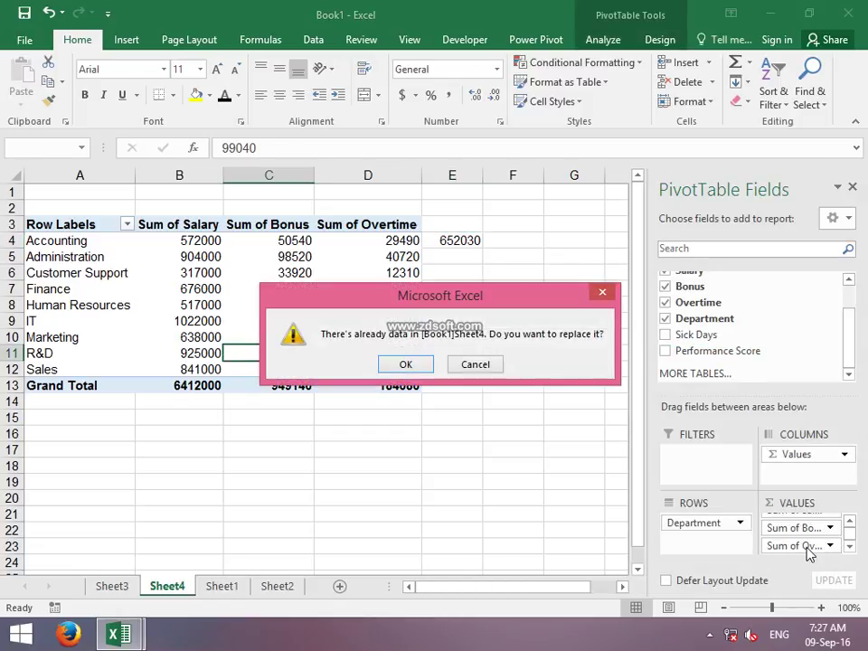
left_click(409, 365)
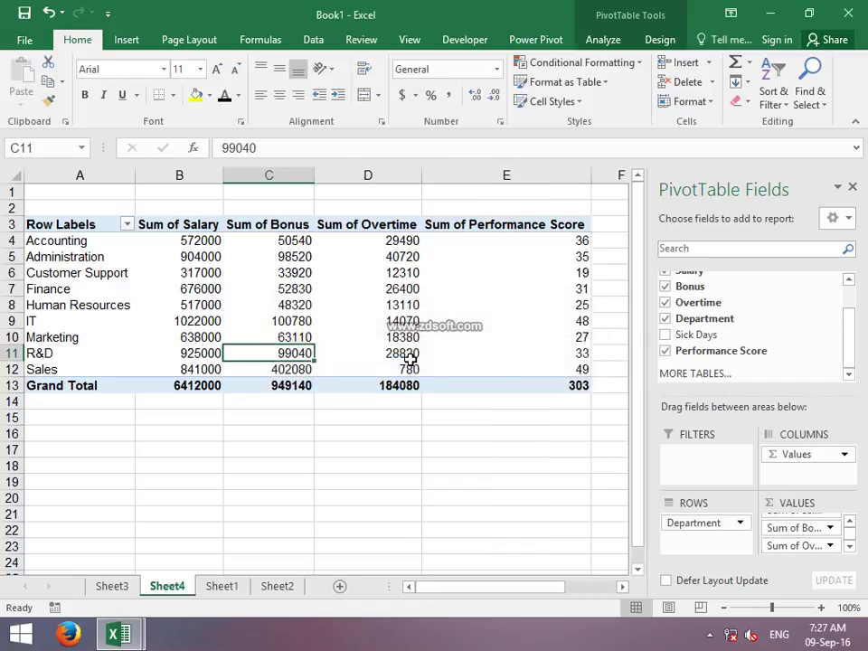
left_click(670, 353)
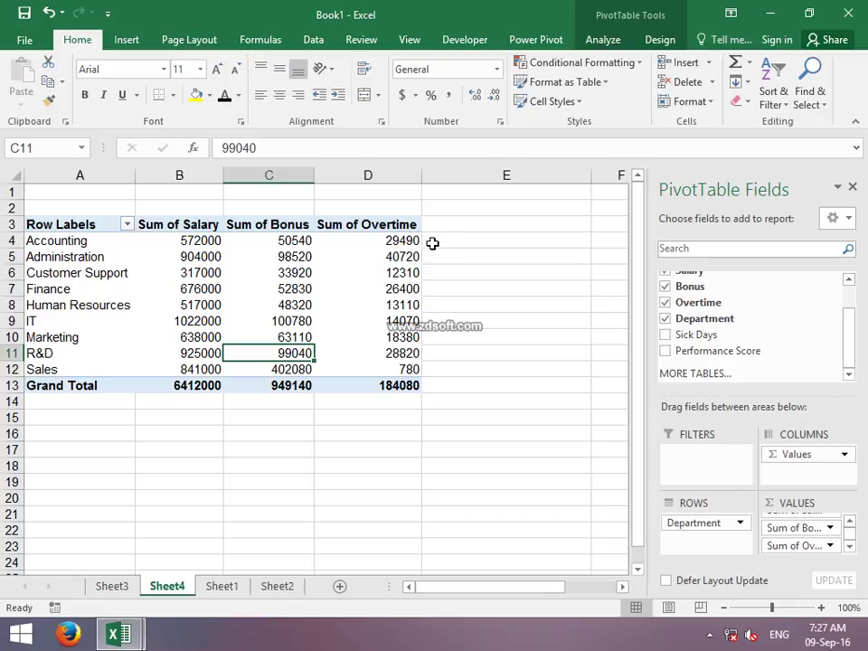
left_click(237, 586)
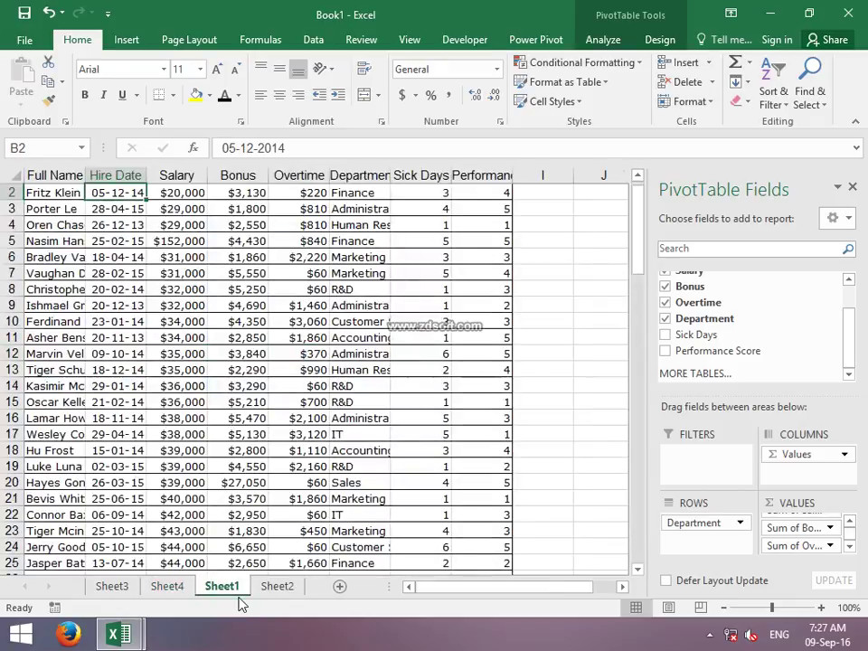
left_click(181, 588)
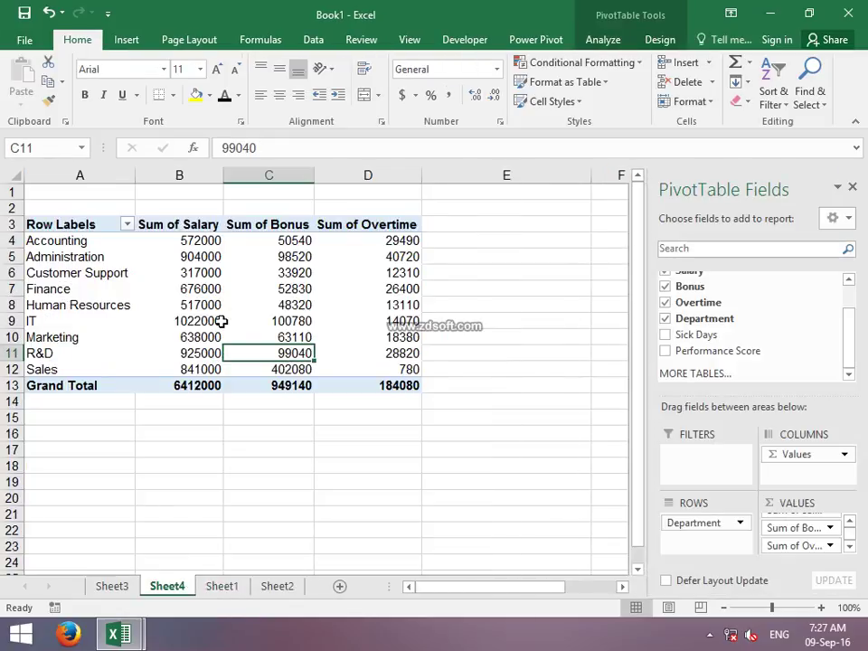
Start a new calculated field and name it 'total'
mouse_move(221, 322)
left_click(618, 42)
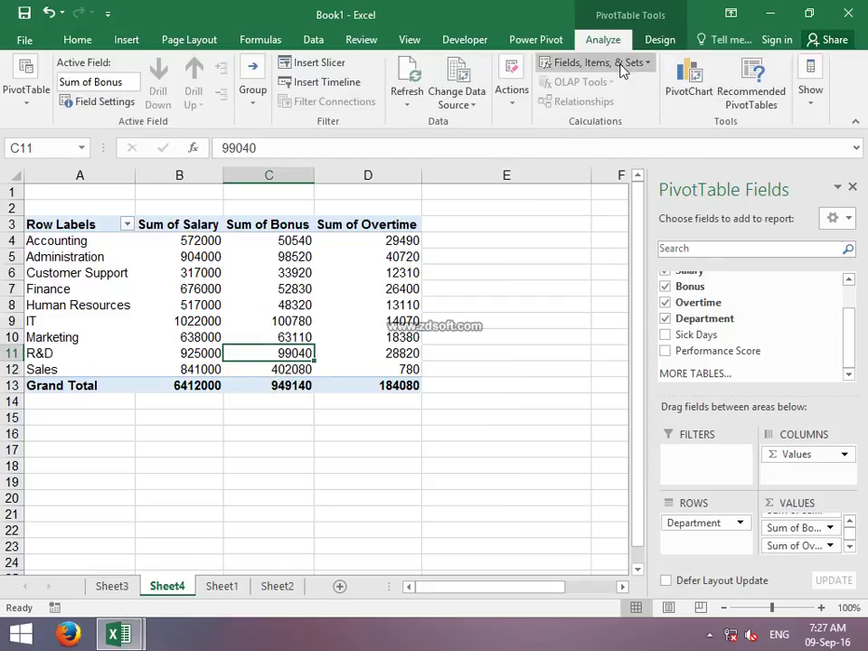
left_click(623, 68)
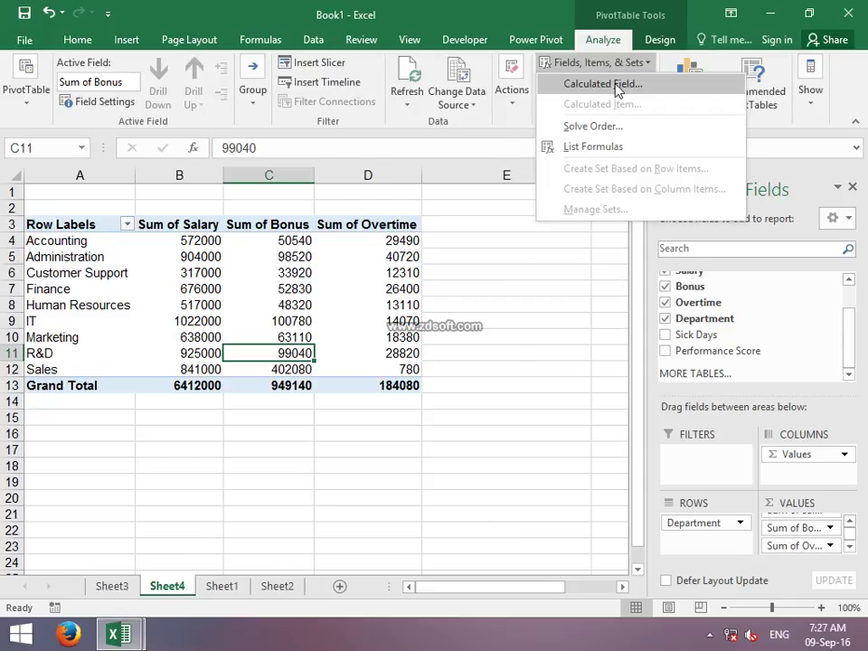
left_click(618, 88)
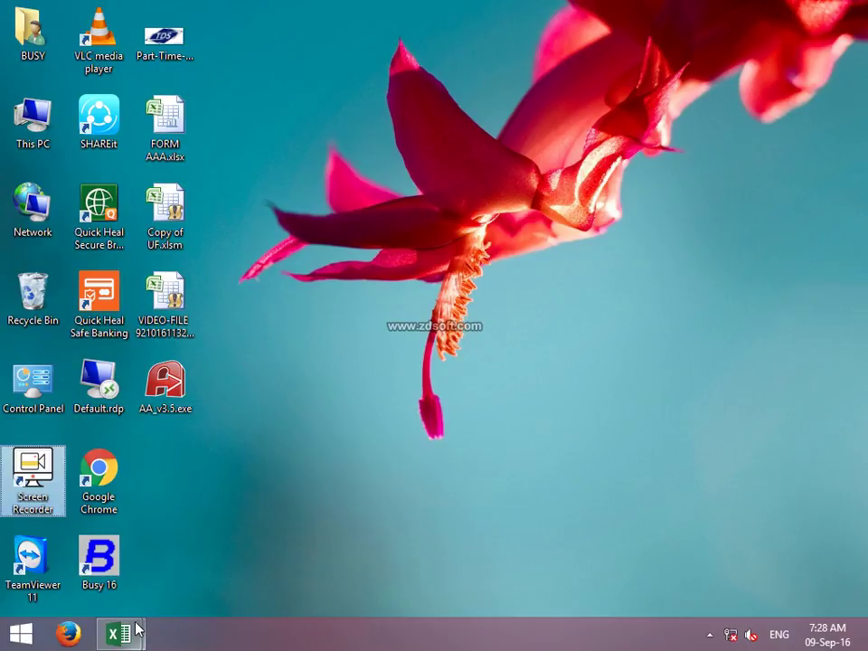
mouse_move(121, 633)
left_click(164, 566)
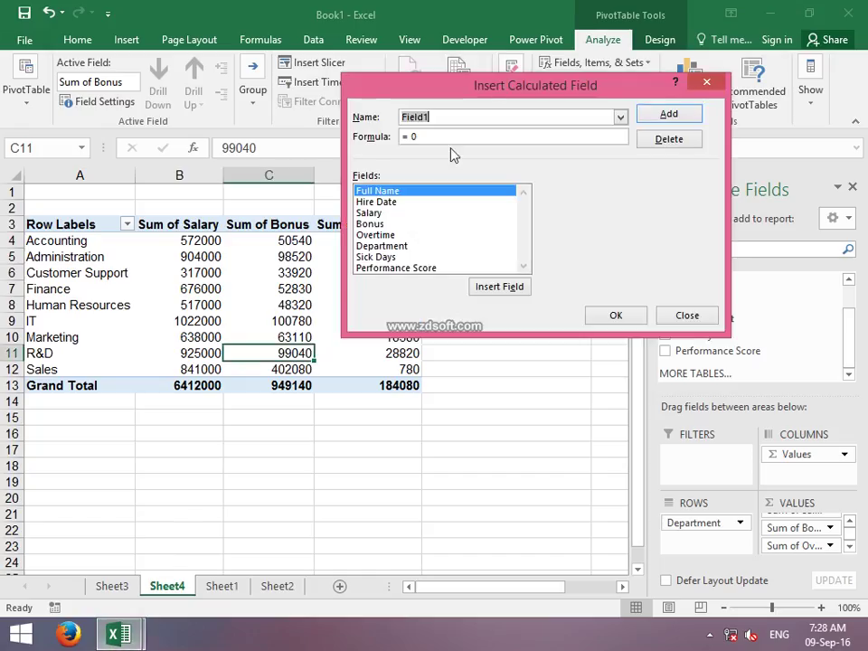
type("t")
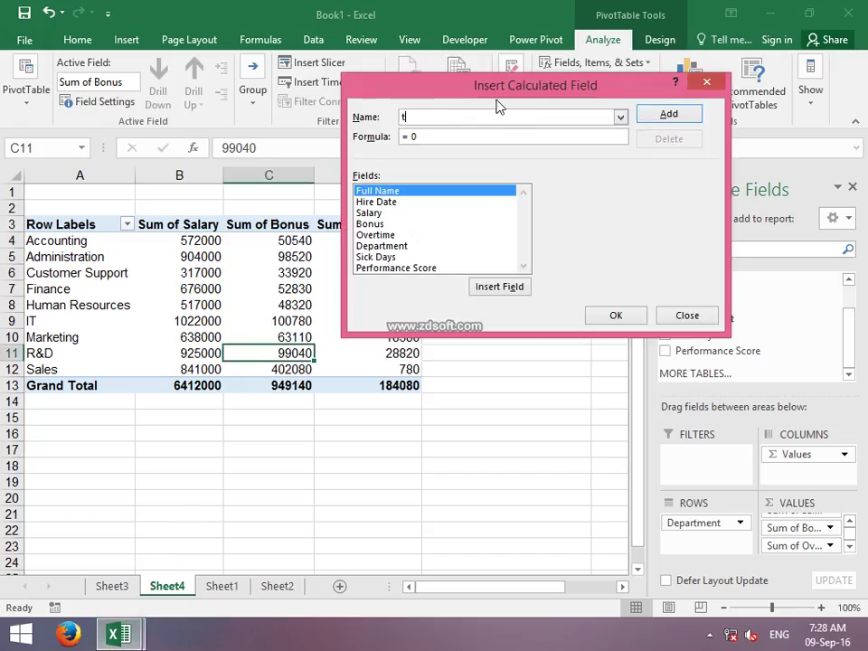
type("otal")
Set the formula to =Salary+Bonus+Overtime, add the field and review the Sum of total column
left_click(361, 216)
double_click(362, 218)
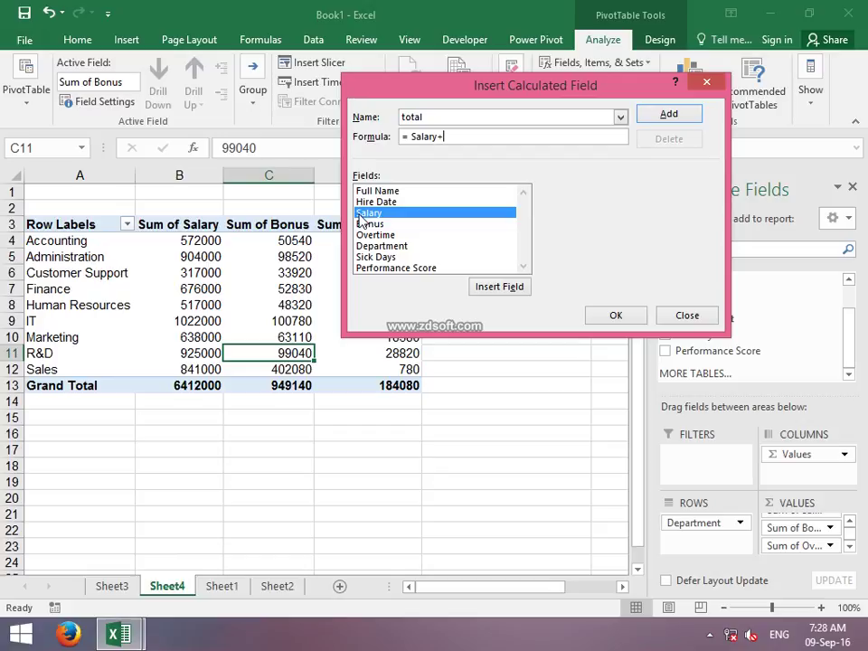
double_click(364, 223)
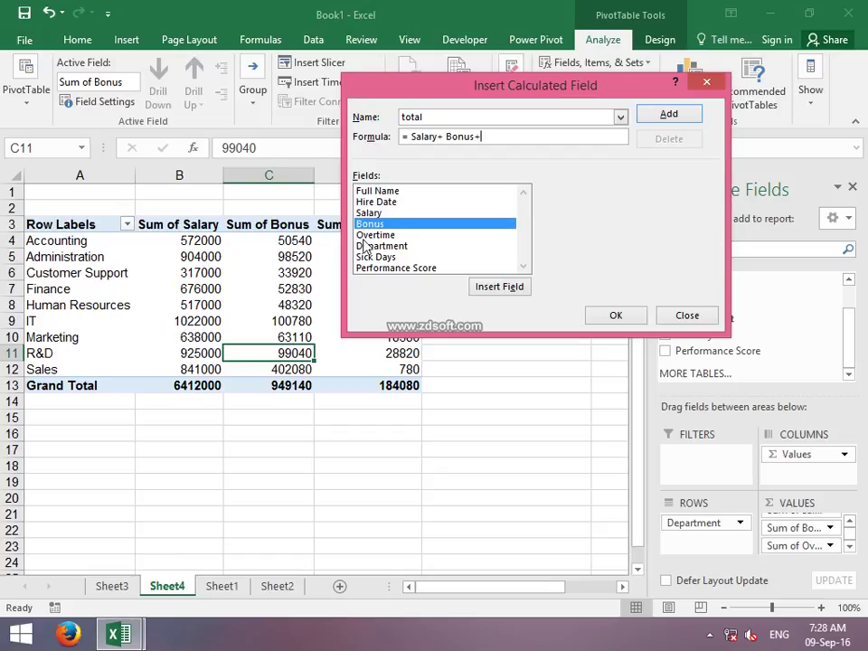
double_click(370, 236)
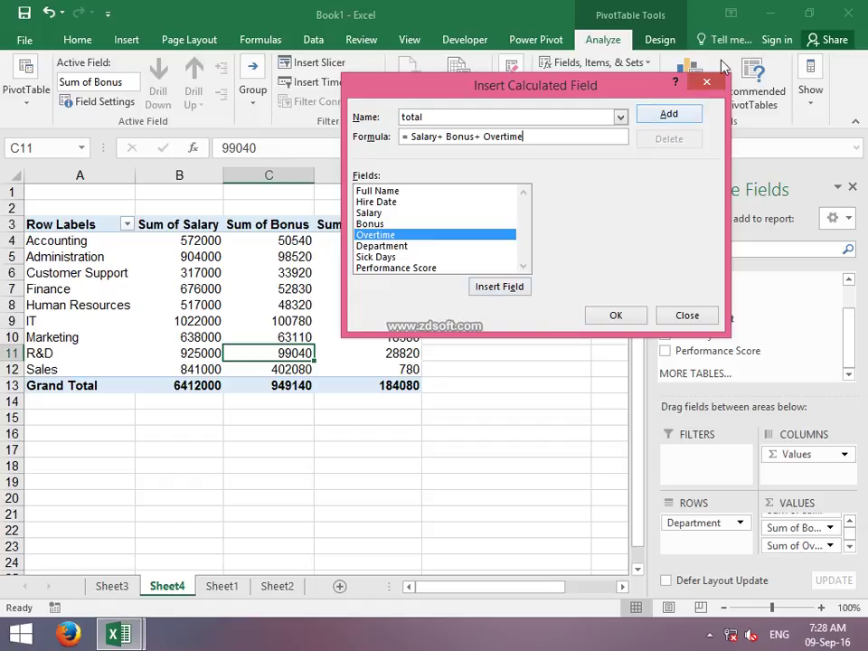
left_click(683, 114)
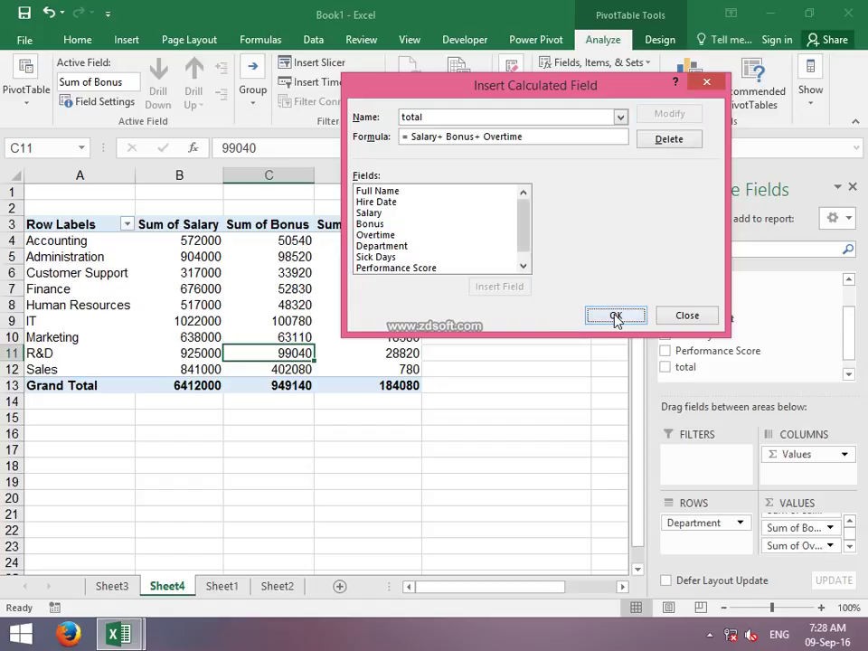
left_click(616, 316)
left_click(490, 256)
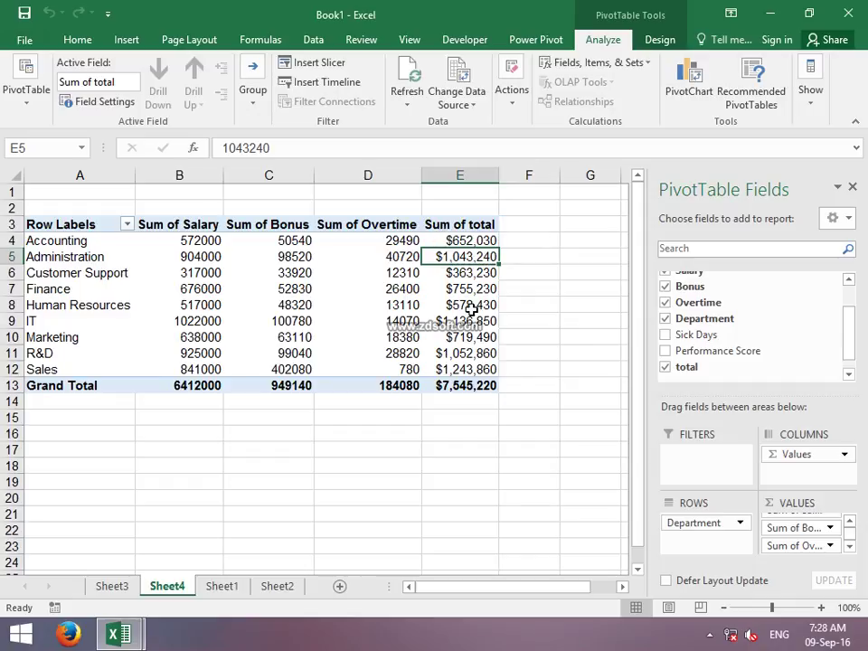
mouse_move(485, 304)
Create the calculated field 'tax' with formula =total*12.50% and add it to the pivot
left_click(610, 72)
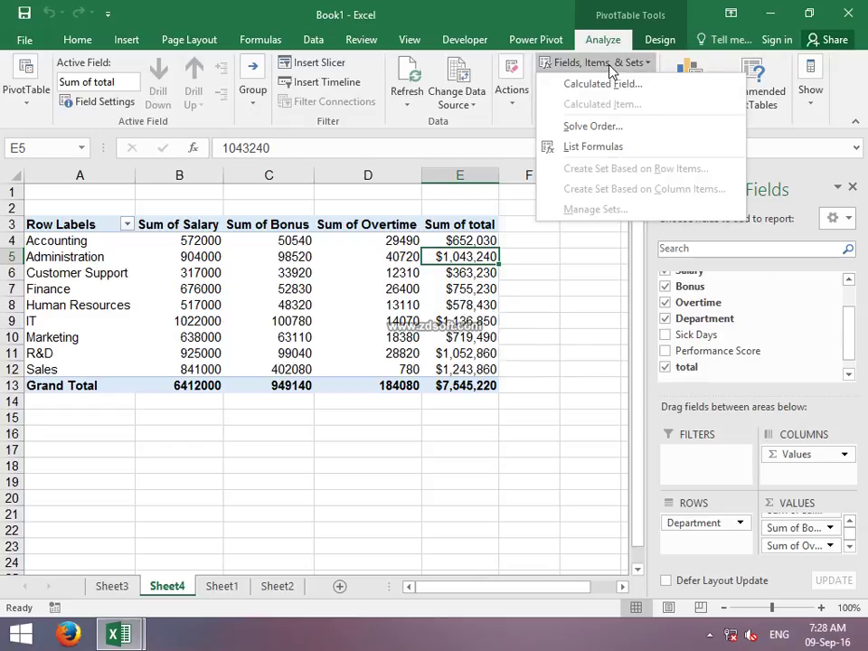
left_click(604, 85)
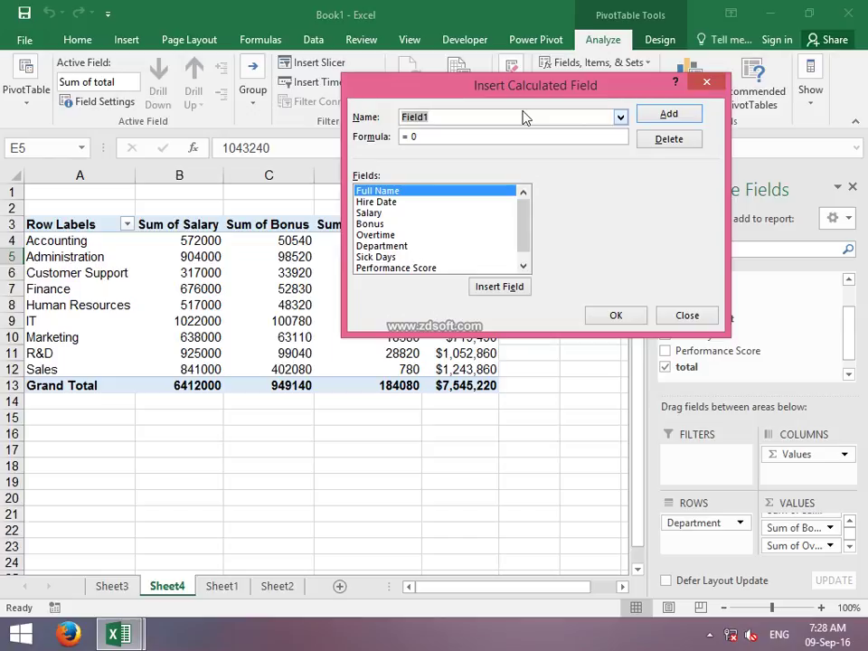
type("t")
key("Tab")
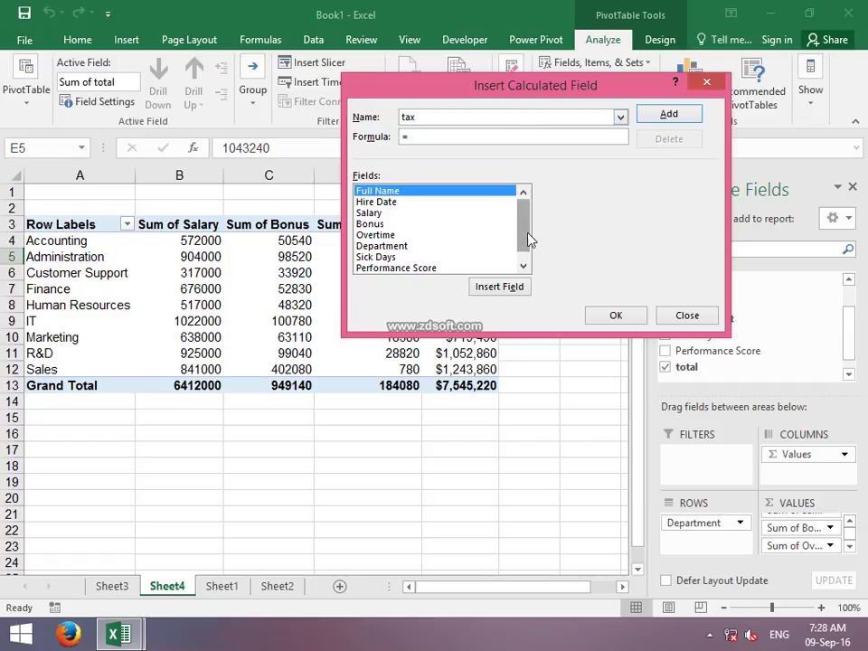
scroll(525, 239, "down", 1)
left_click(366, 270)
double_click(366, 270)
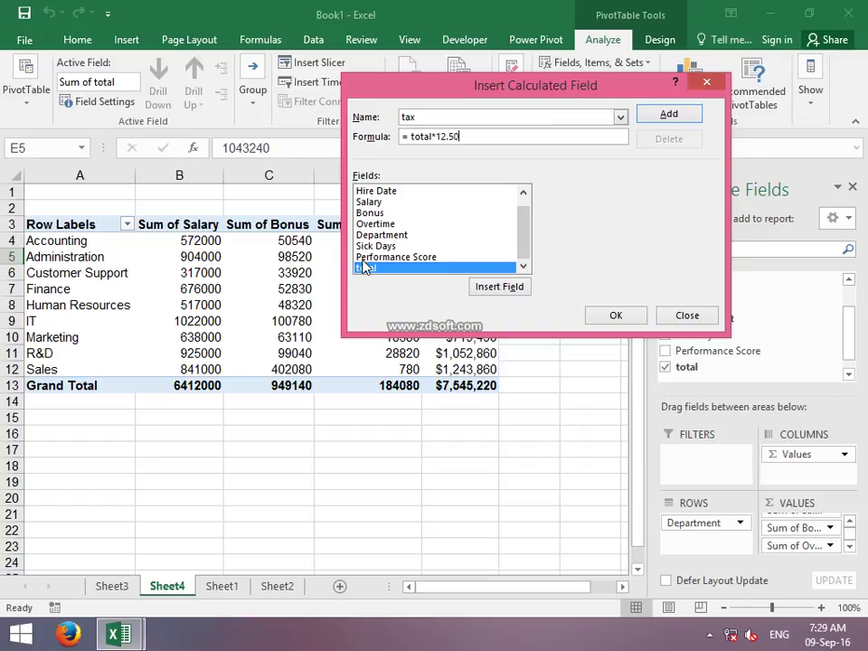
left_click(659, 114)
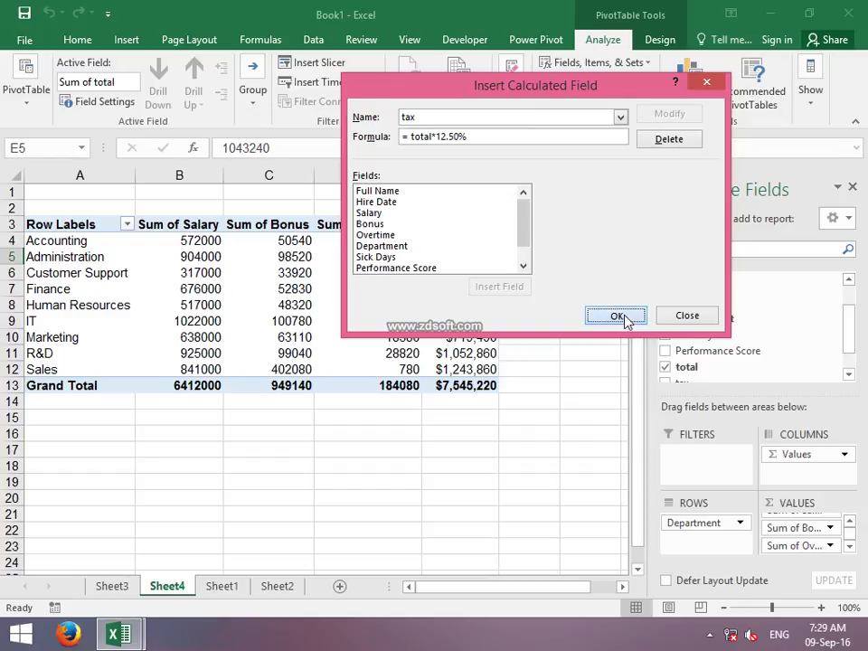
left_click(624, 318)
Check the Sum of tax values around Accounting's row
left_click(552, 274)
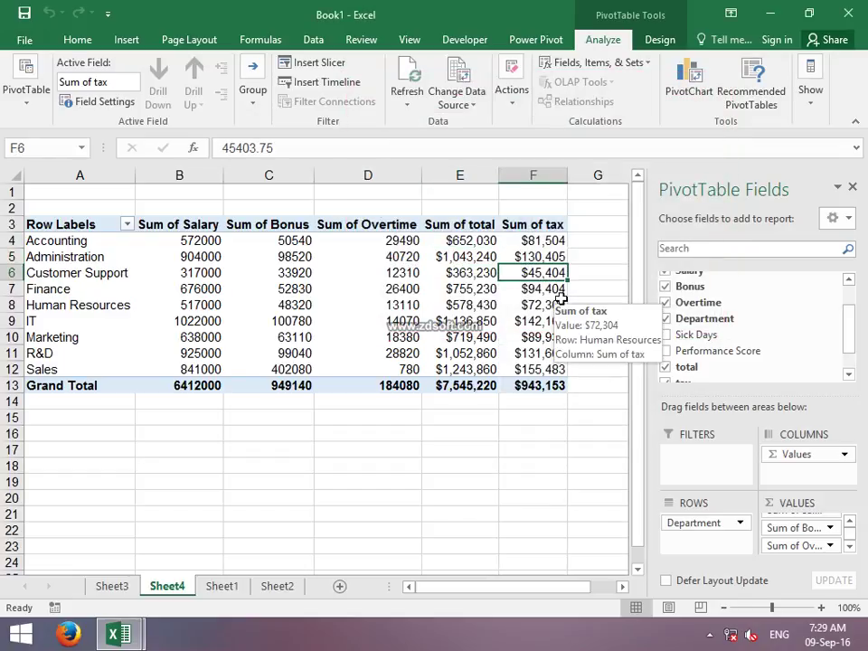
key("Up")
key("Up")
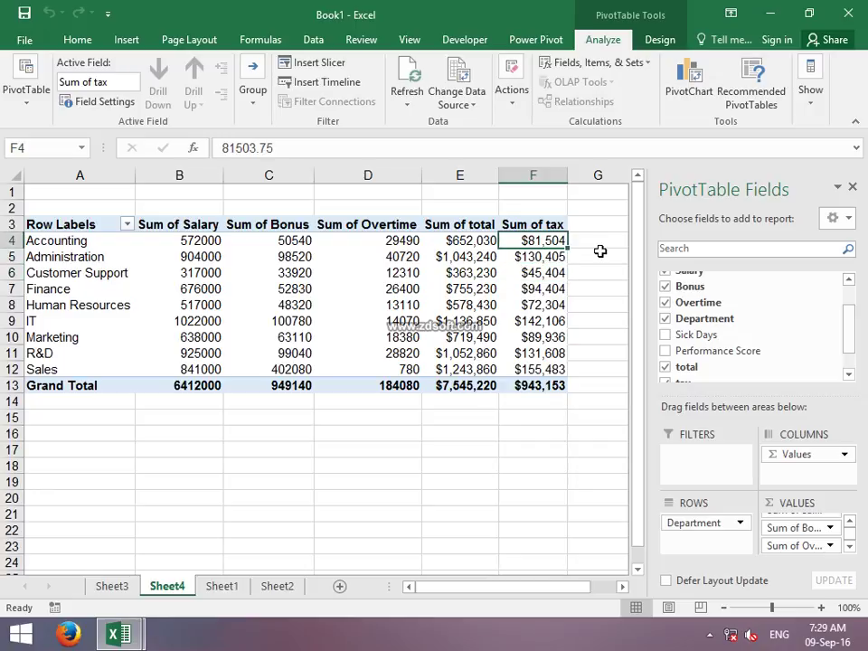
key("Down")
key("Down")
key("Down")
key("Down")
key("Down")
key("Down")
key("Down")
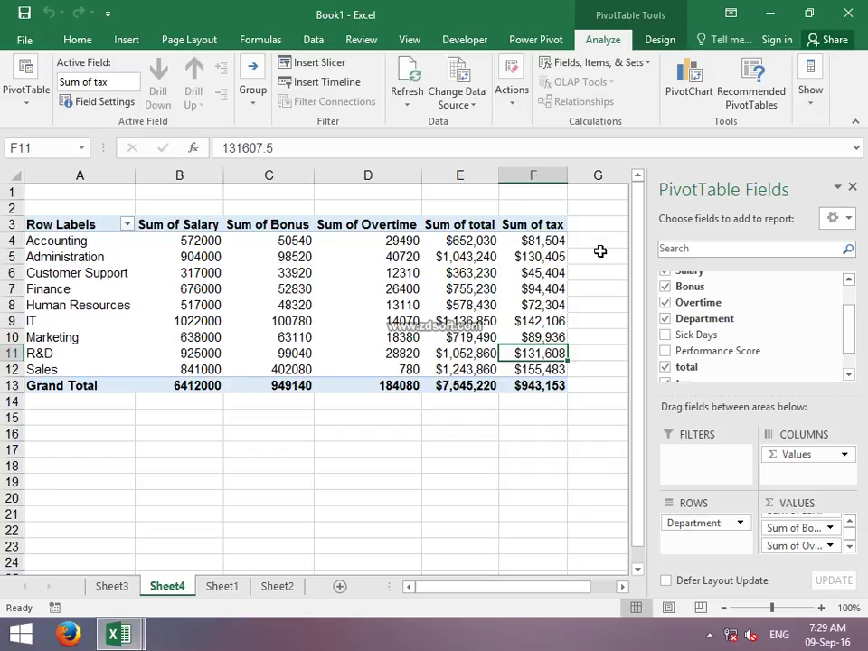
Enter a trial =ROUND(B4,0) formula in G4 beside the department pivot table
key("Up")
key("Up")
key("Up")
key("Up")
key("Right")
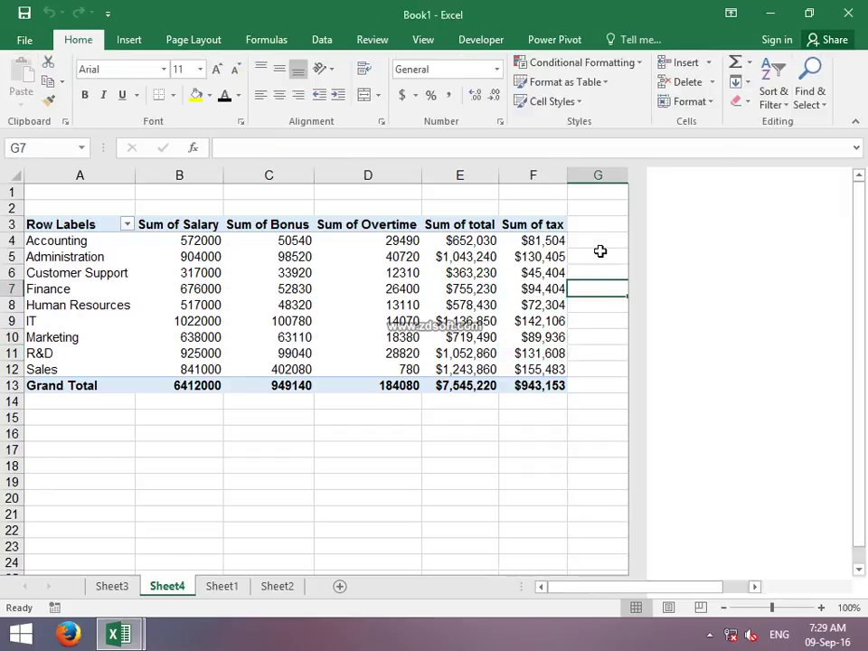
key("Up")
key("Up")
key("Up")
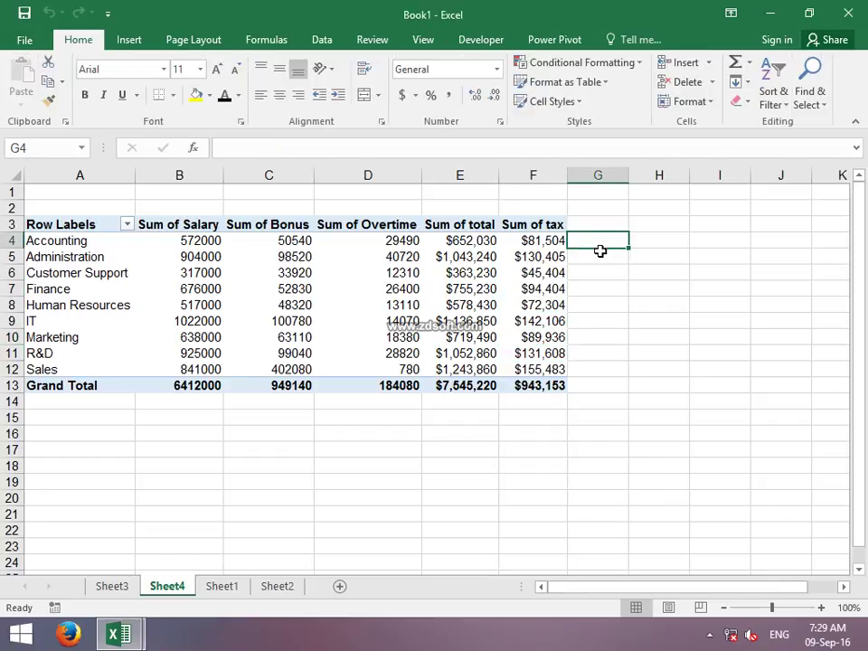
type("=roun")
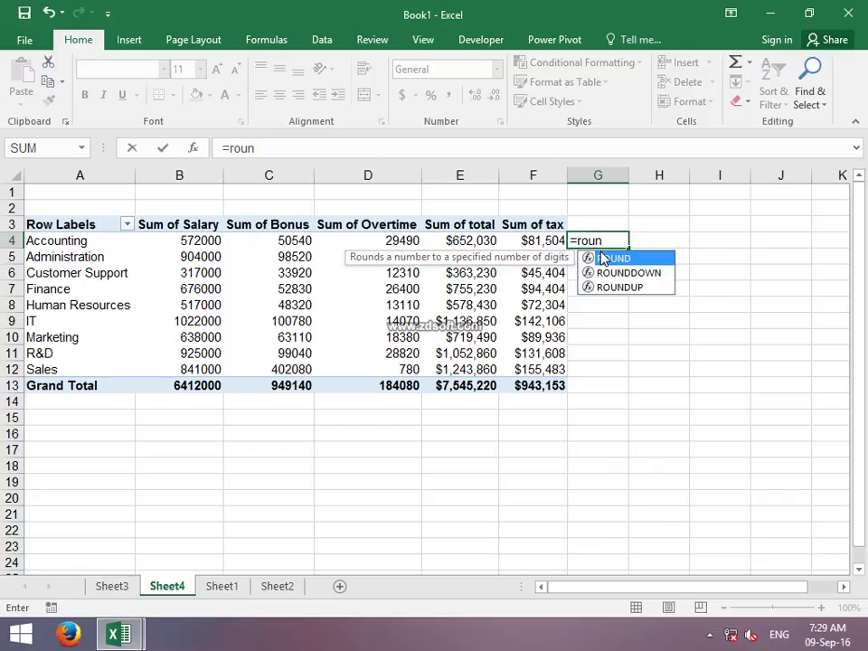
double_click(604, 259)
type("b4,0")
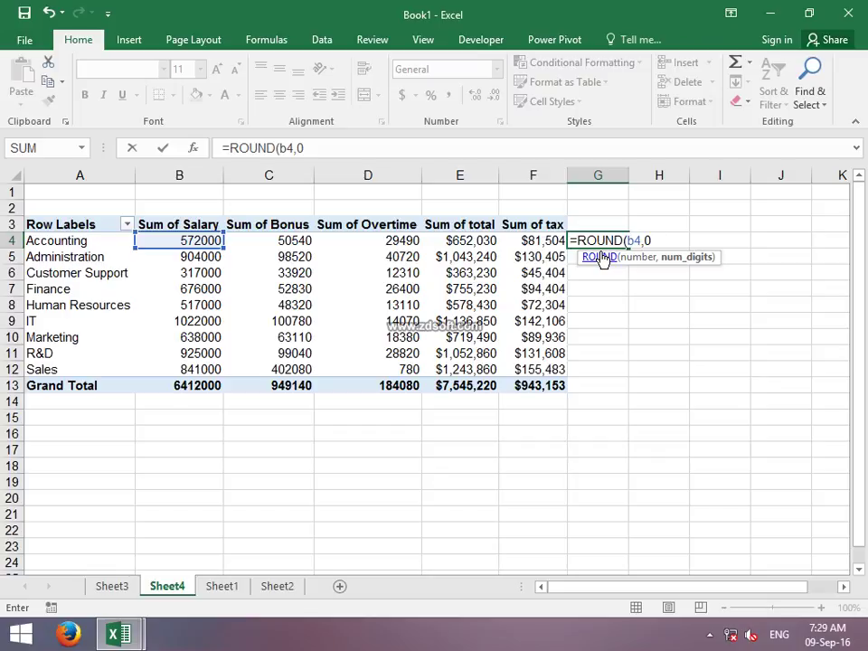
key("Return")
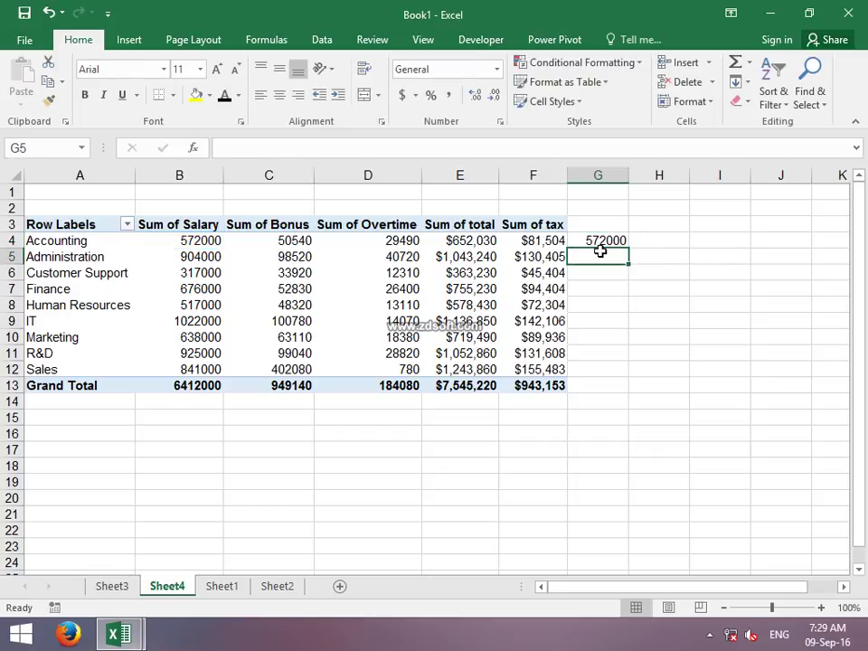
Change G4 to round the tax cell F4, then clear the trial formula
key("Up")
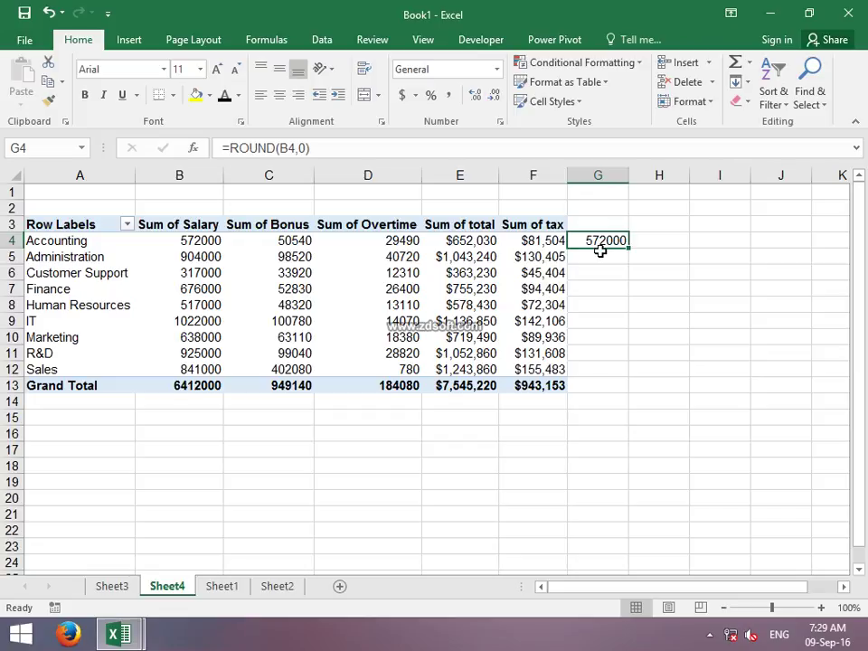
double_click(600, 246)
left_click(600, 258)
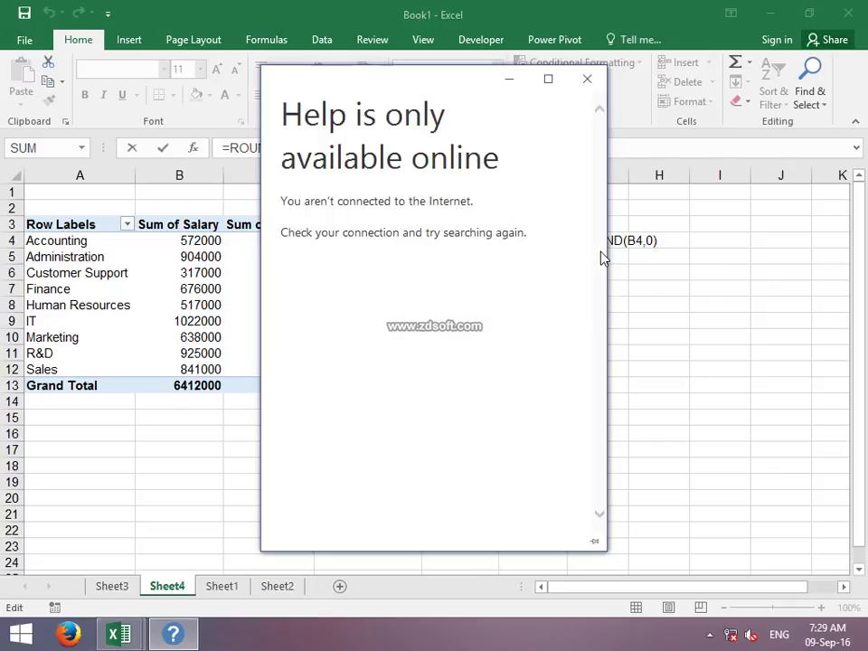
key("alt+F4")
key("BackSpace")
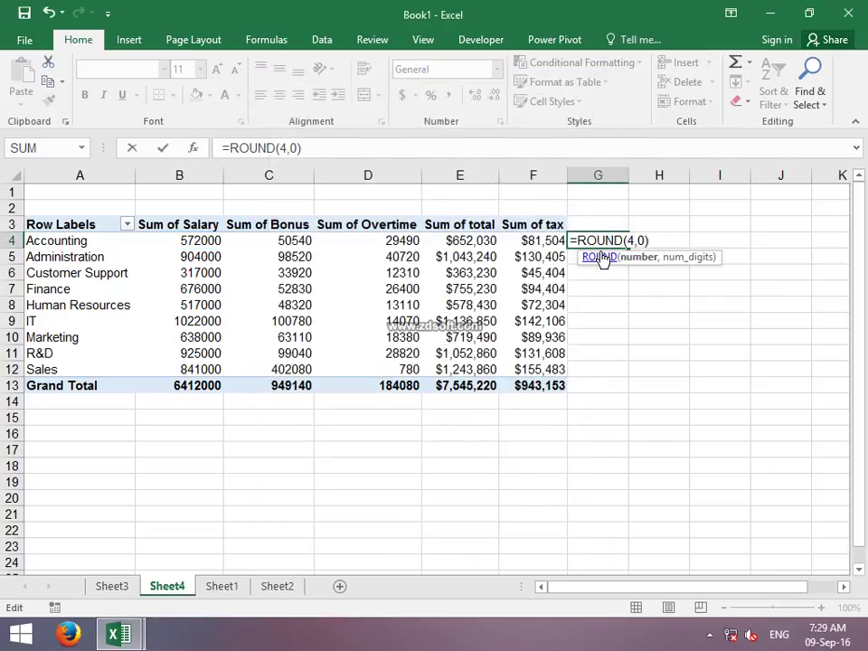
type("f")
key("Return")
key("Up")
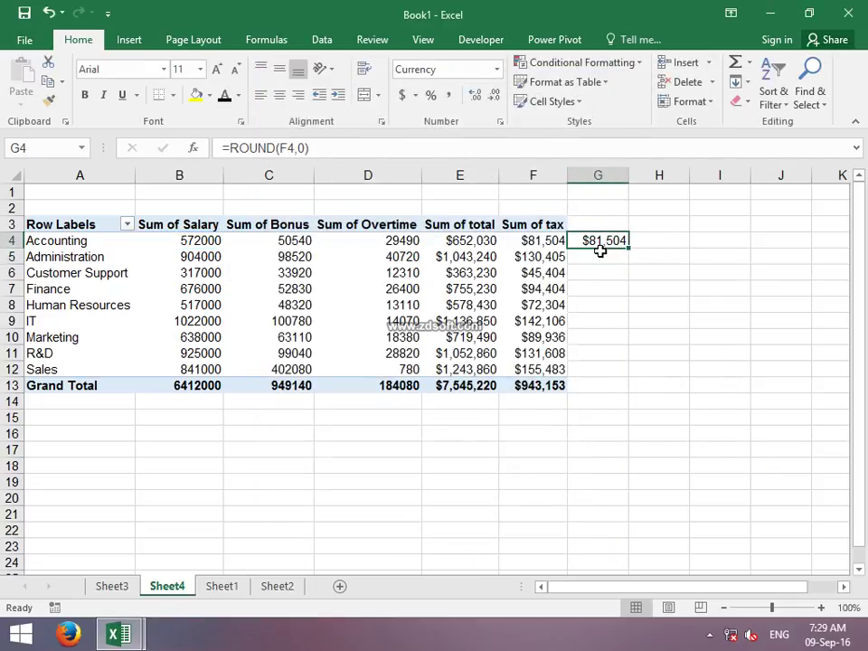
key("Delete")
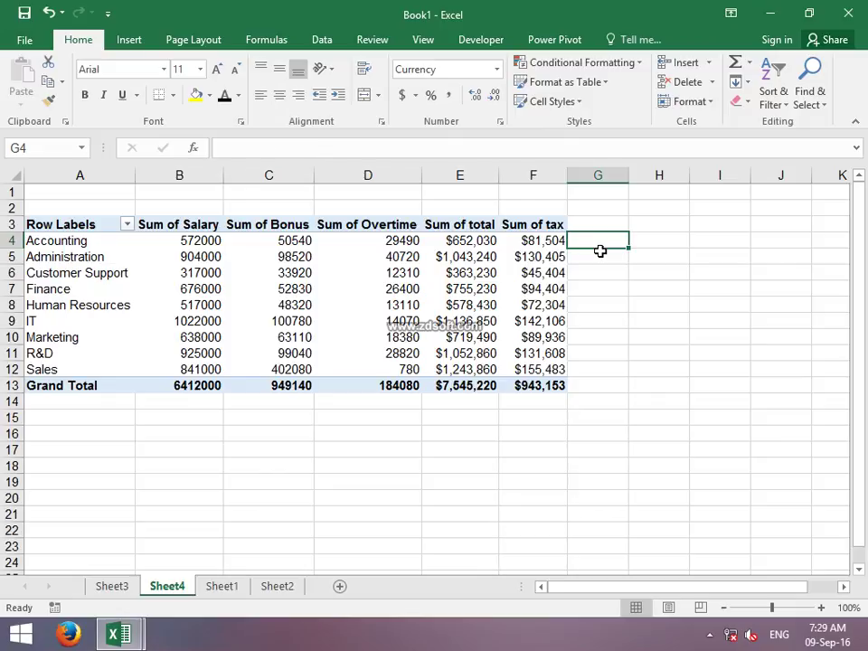
key("Left")
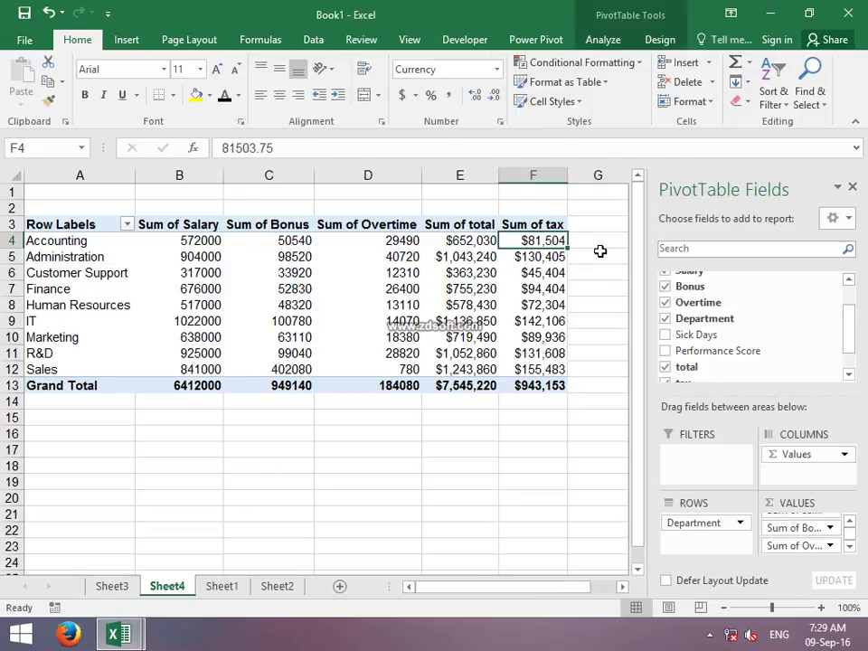
left_click(603, 40)
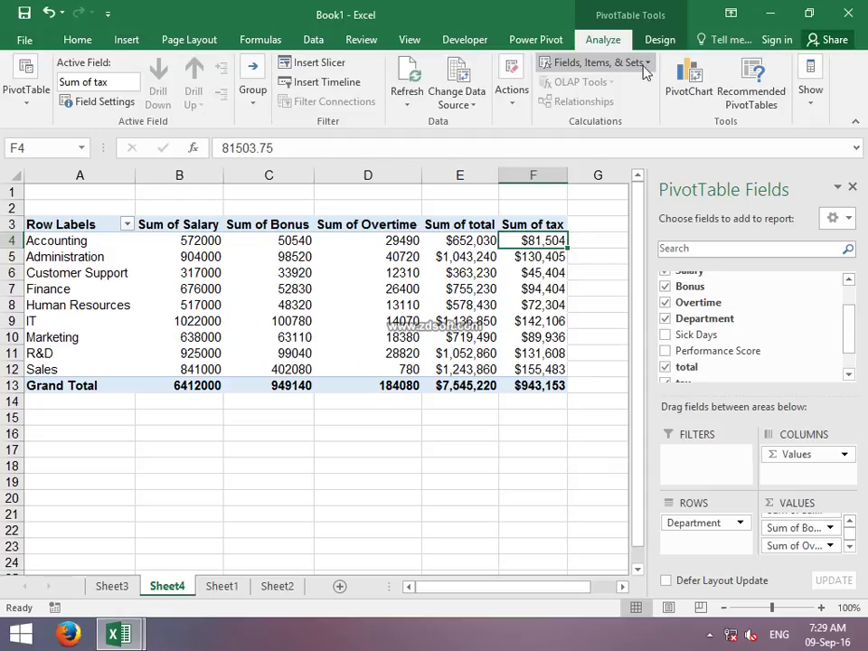
Add a calculated field 'tax round' with formula =ROUND(tax,0) to the pivot table
left_click(651, 62)
left_click(624, 85)
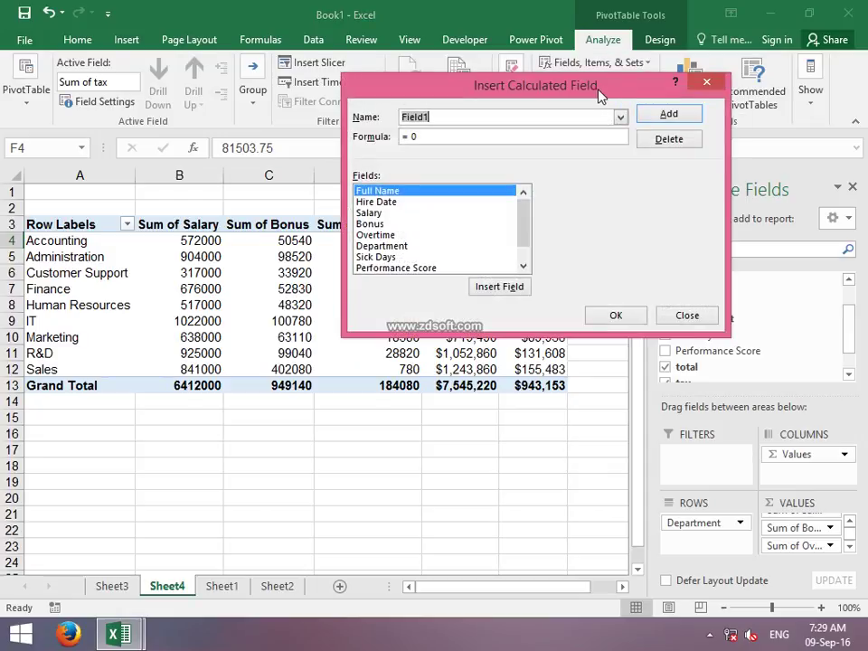
type("tax r")
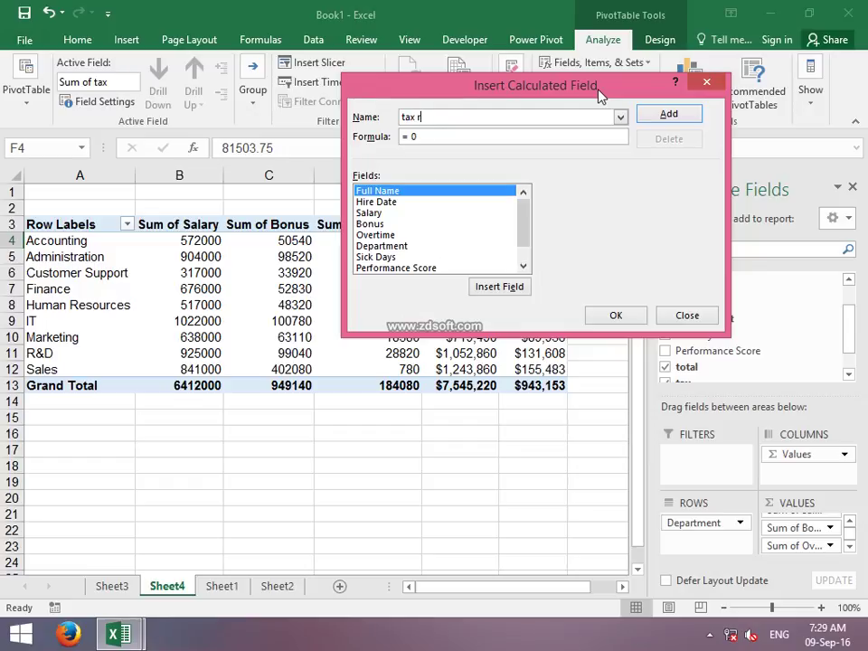
type("ound")
key("Tab")
type("= r")
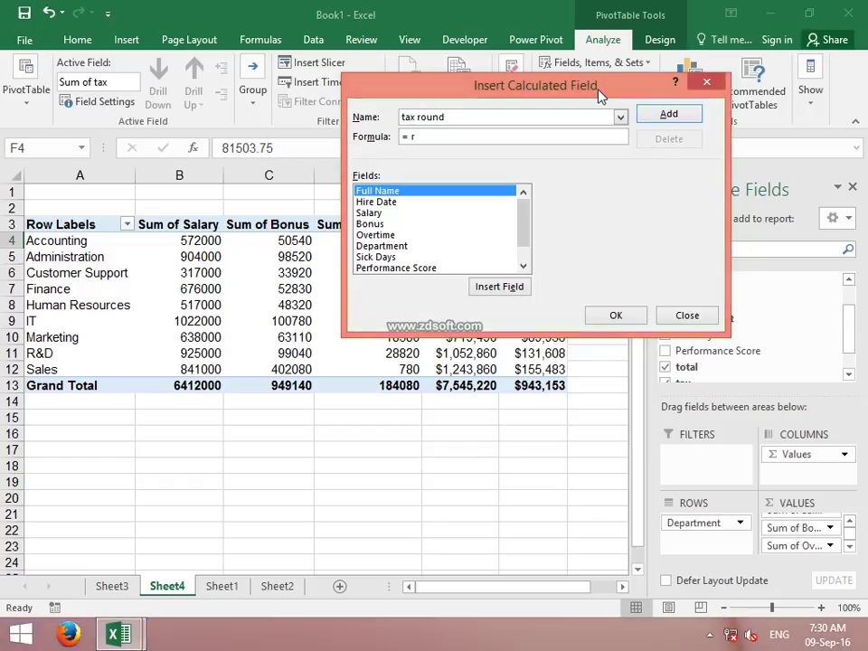
type("ound")
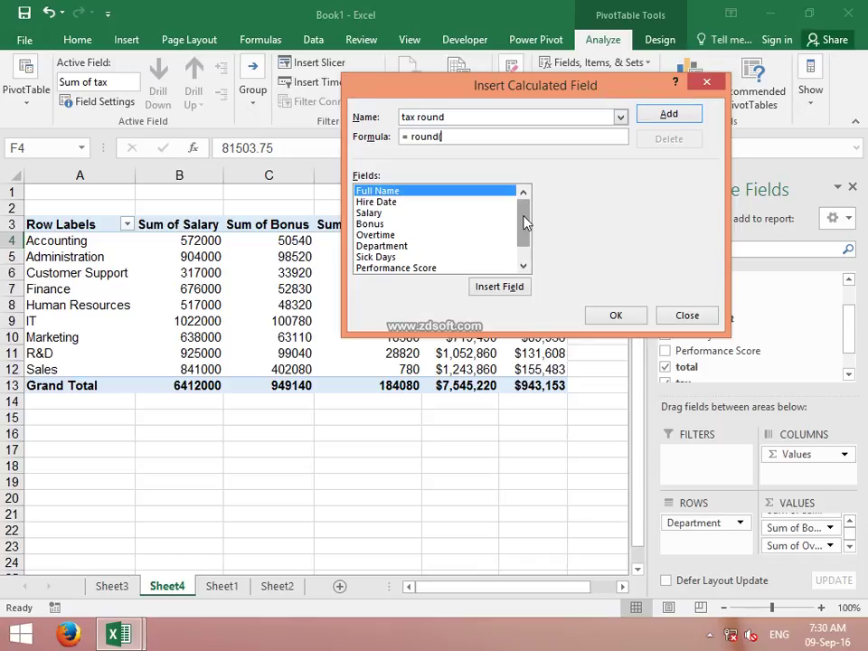
type("(")
left_click_drag(526, 222, 524, 237)
left_click(368, 268)
left_click(499, 287)
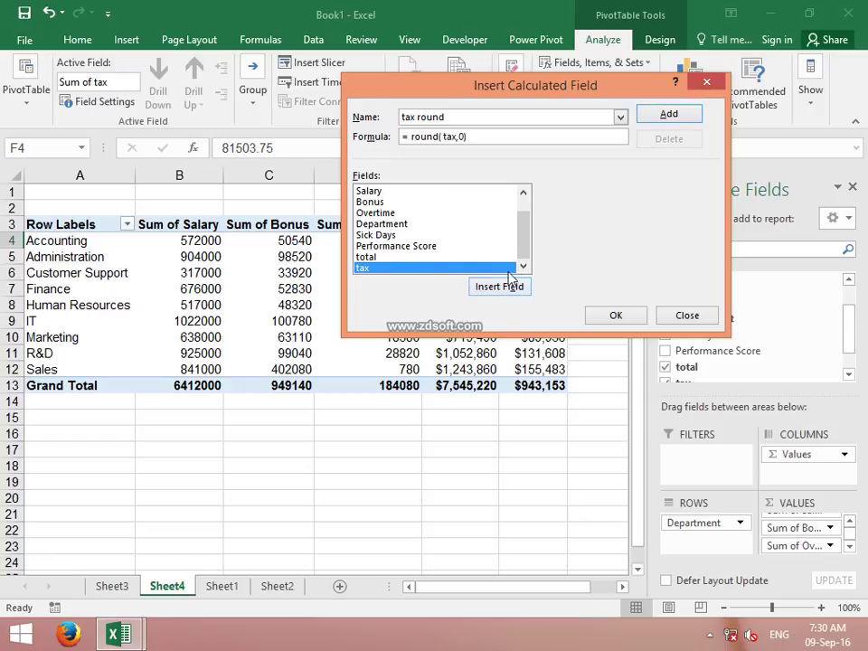
left_click(660, 116)
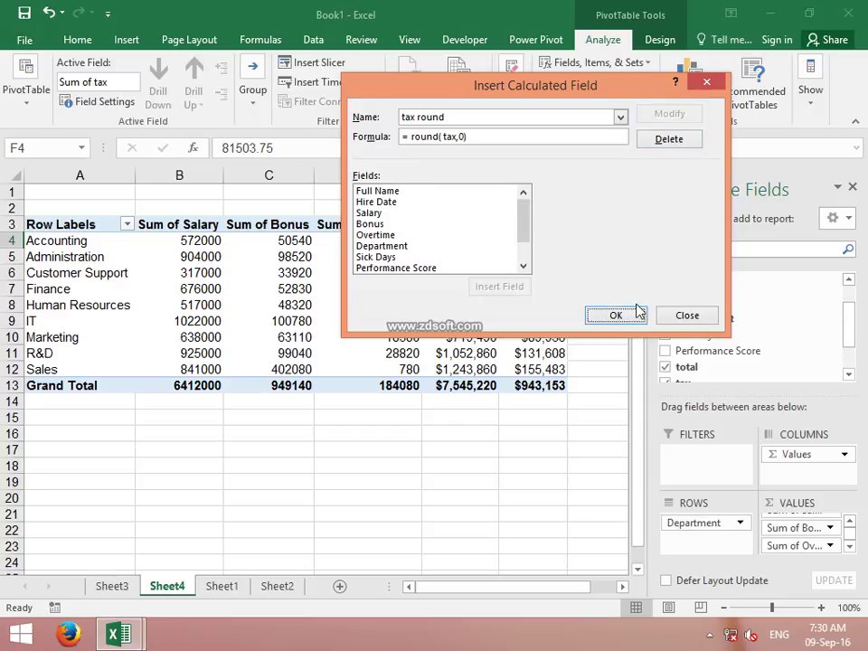
left_click(629, 317)
left_click(541, 486)
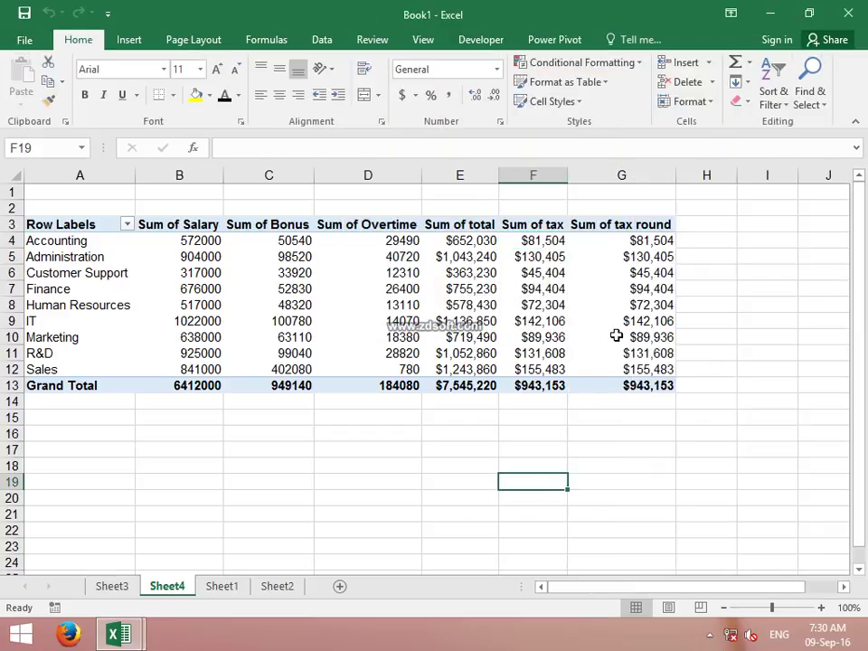
left_click(563, 309)
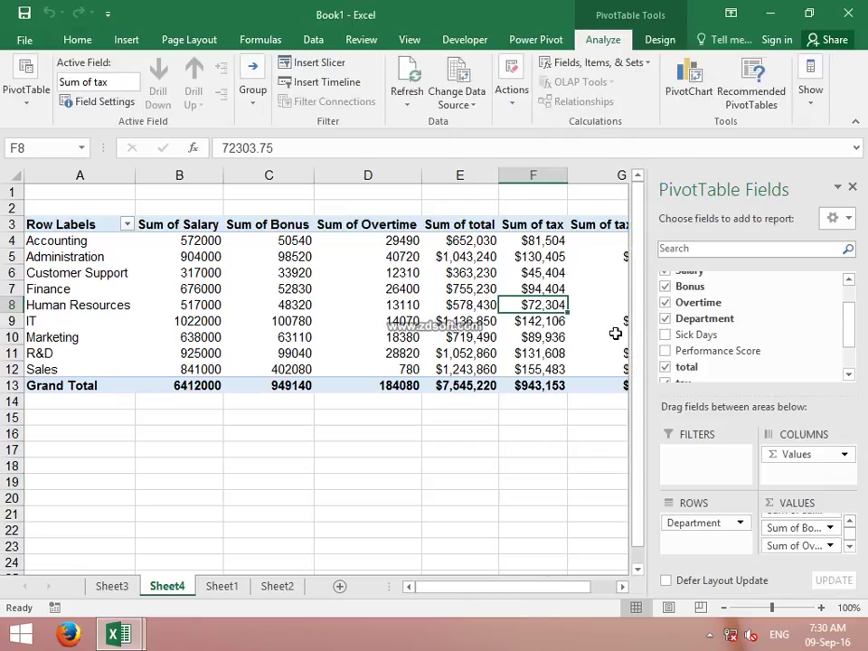
Uncheck the tax field so only Sum of tax round remains, then go to Sheet1
left_click_drag(852, 324, 855, 354)
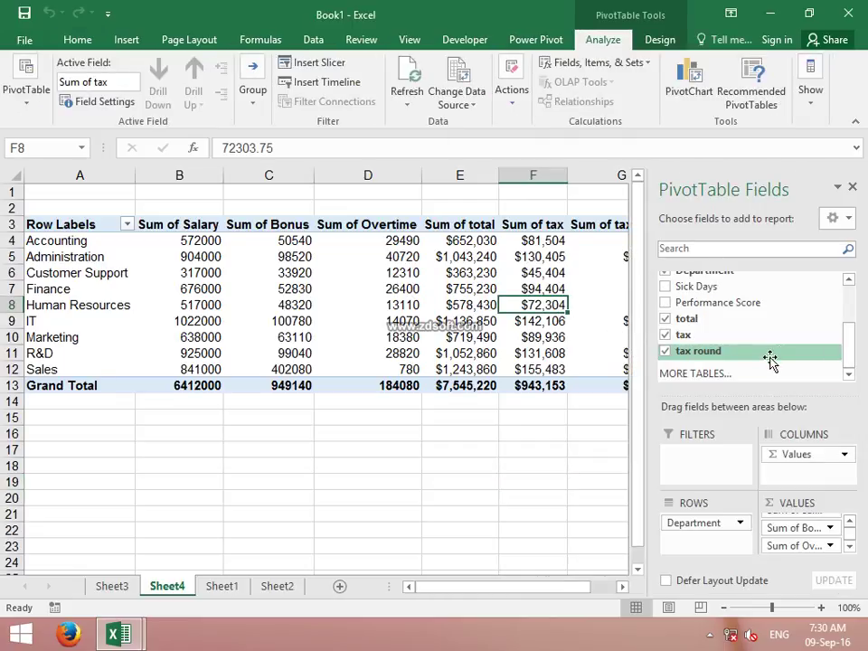
left_click(667, 337)
left_click(667, 351)
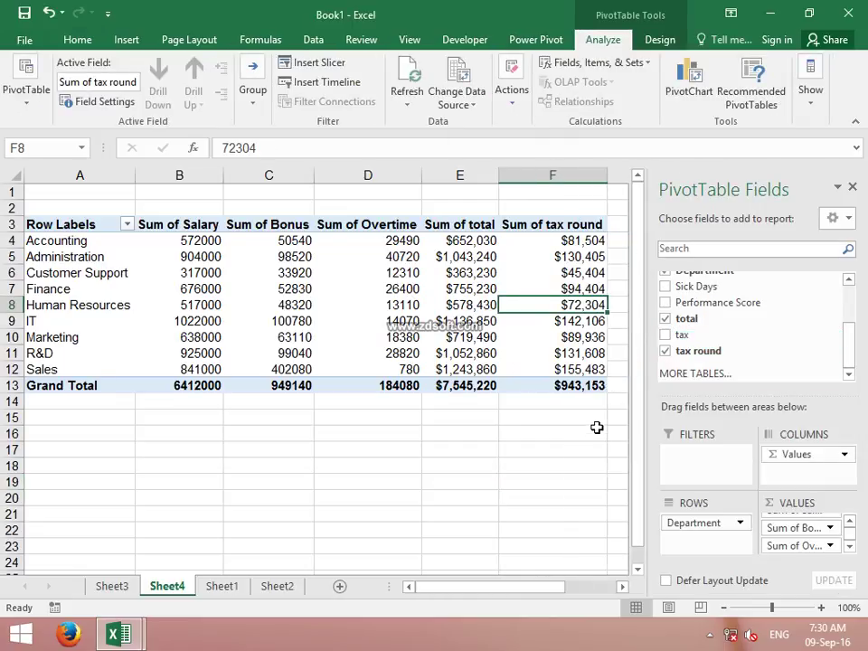
left_click(592, 448)
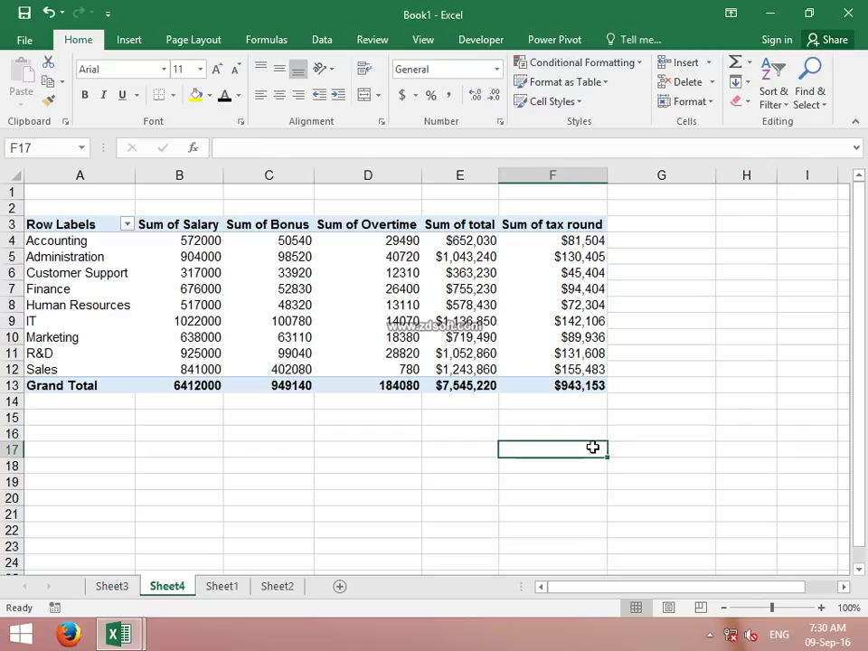
left_click(495, 353)
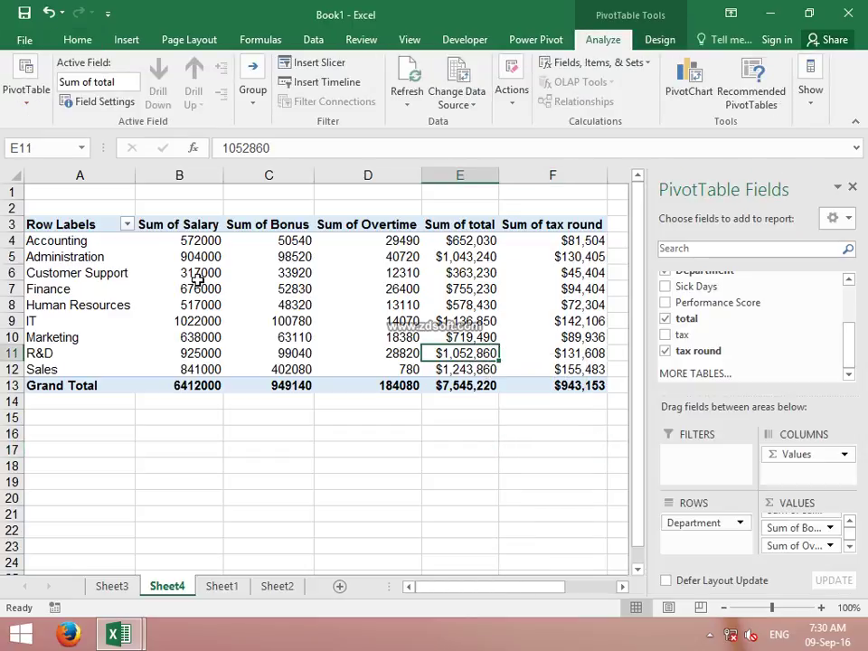
mouse_move(197, 281)
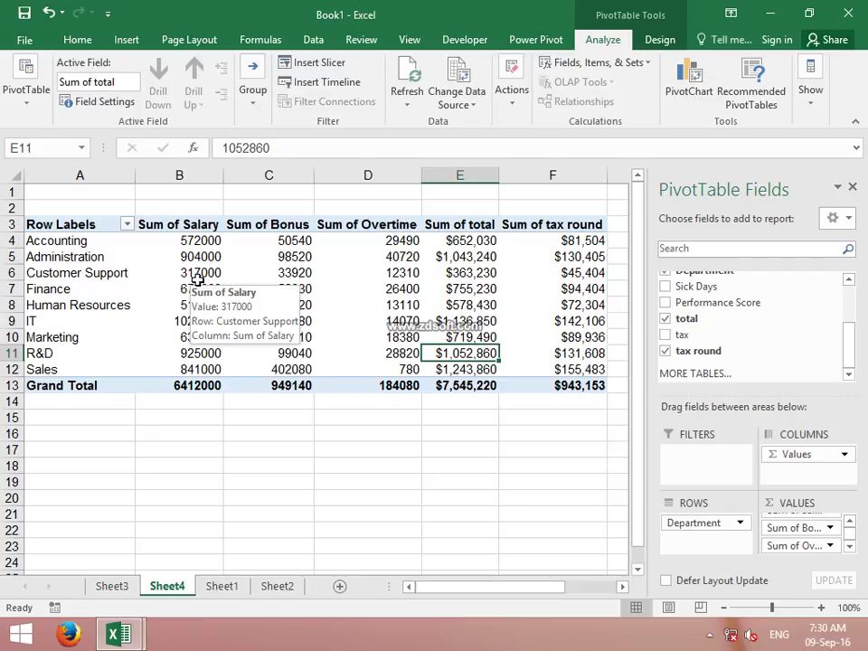
left_click(238, 599)
Create a new pivot table on a new sheet from the Sheet1 employee data
left_click(40, 224)
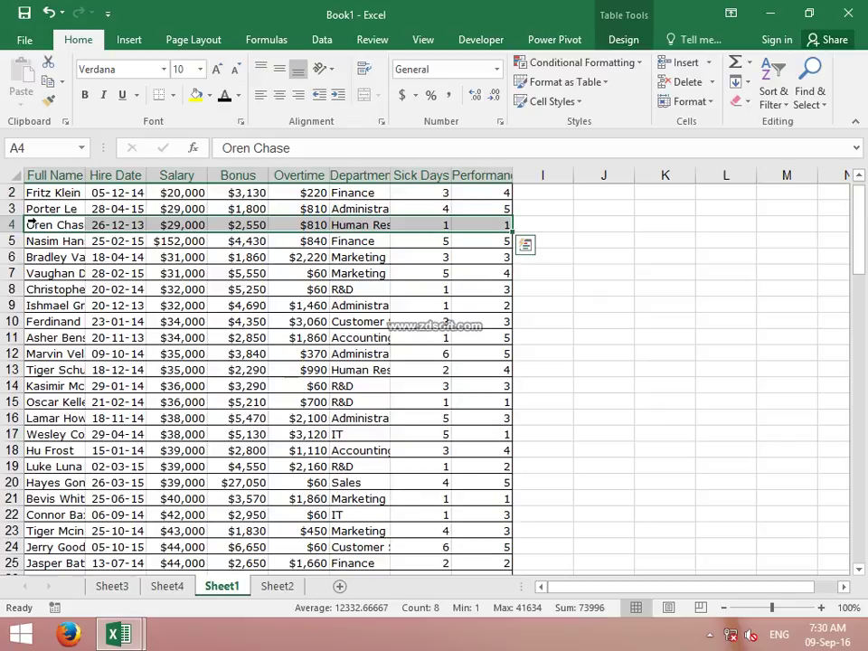
scroll(41, 224, "up", 1)
left_click(43, 210)
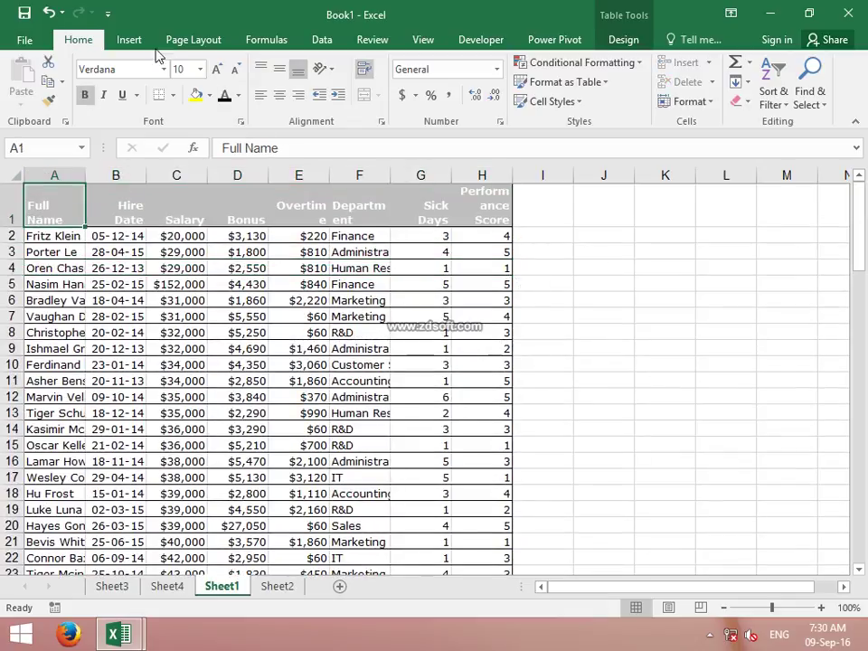
left_click(131, 41)
left_click(30, 95)
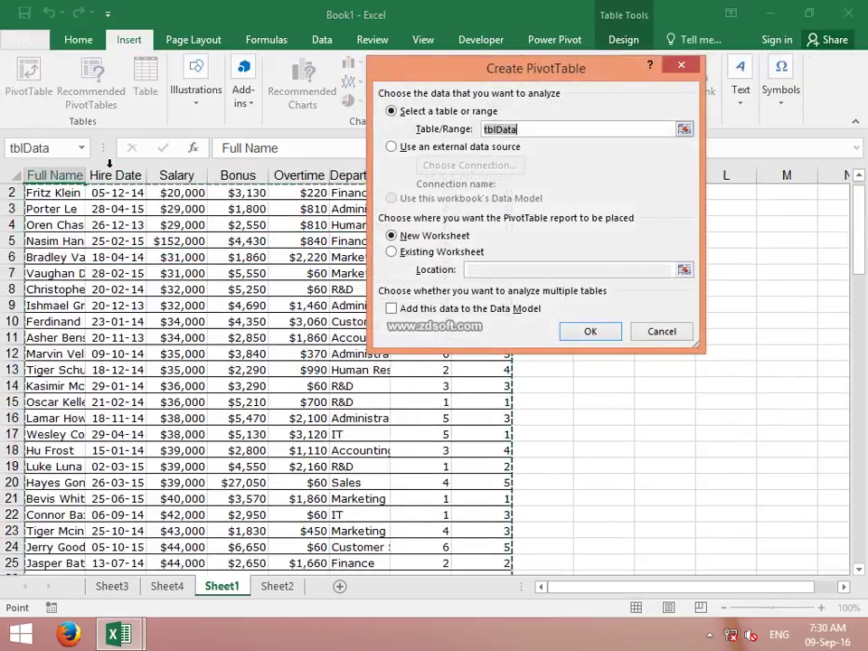
left_click(590, 332)
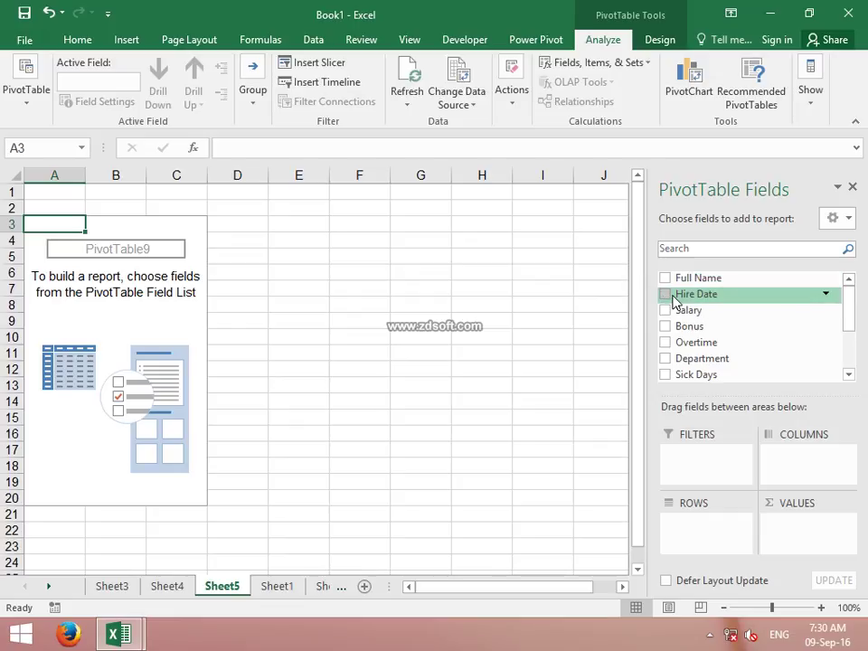
Put Hire Date in Rows and expand 2013, 2014 and 2015 into quarters
left_click_drag(683, 294, 711, 539)
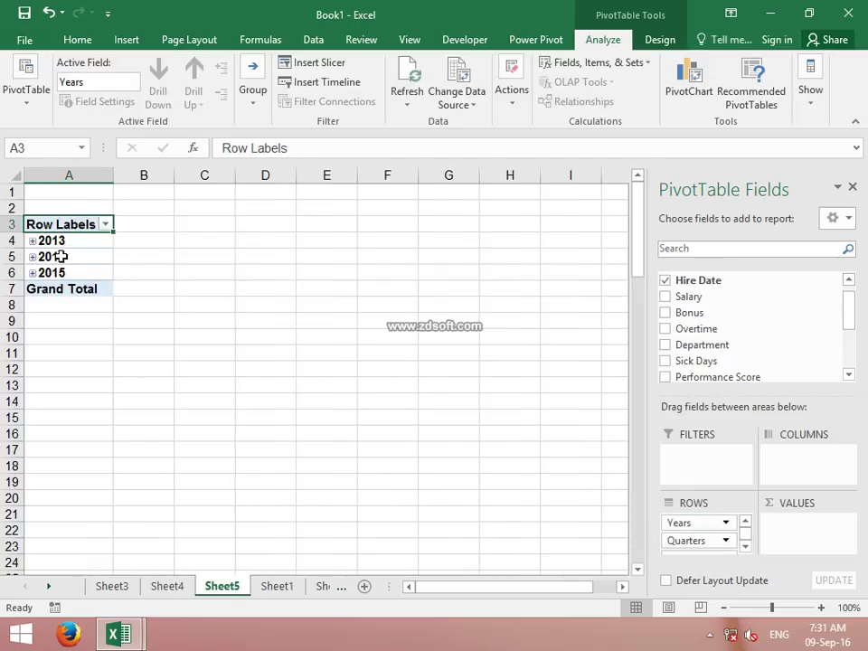
left_click(33, 241)
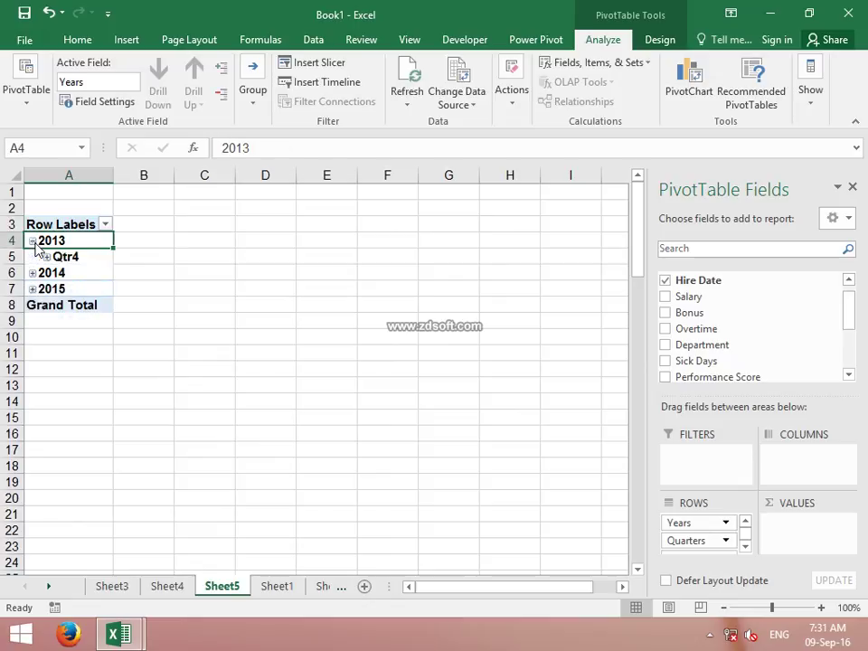
left_click(32, 273)
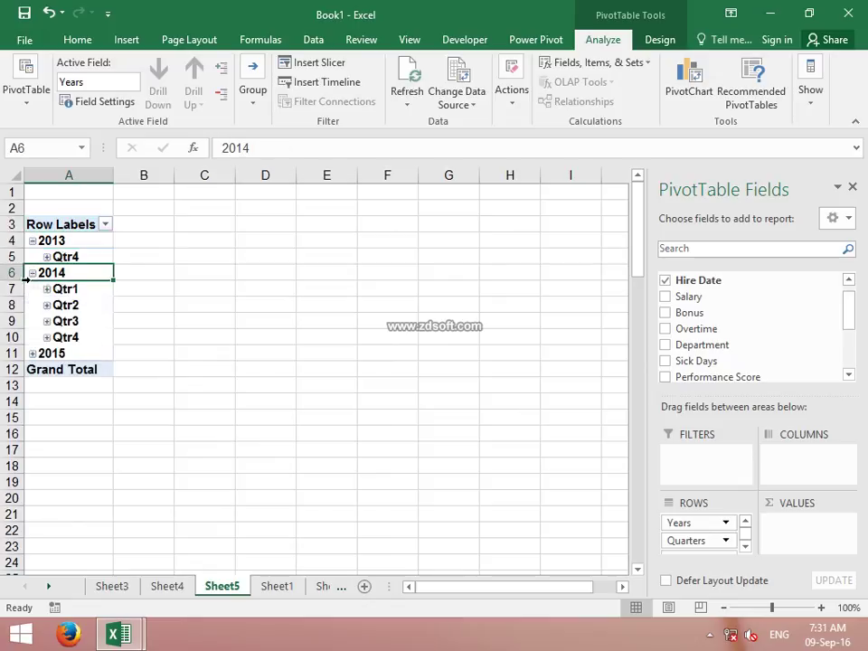
left_click(32, 353)
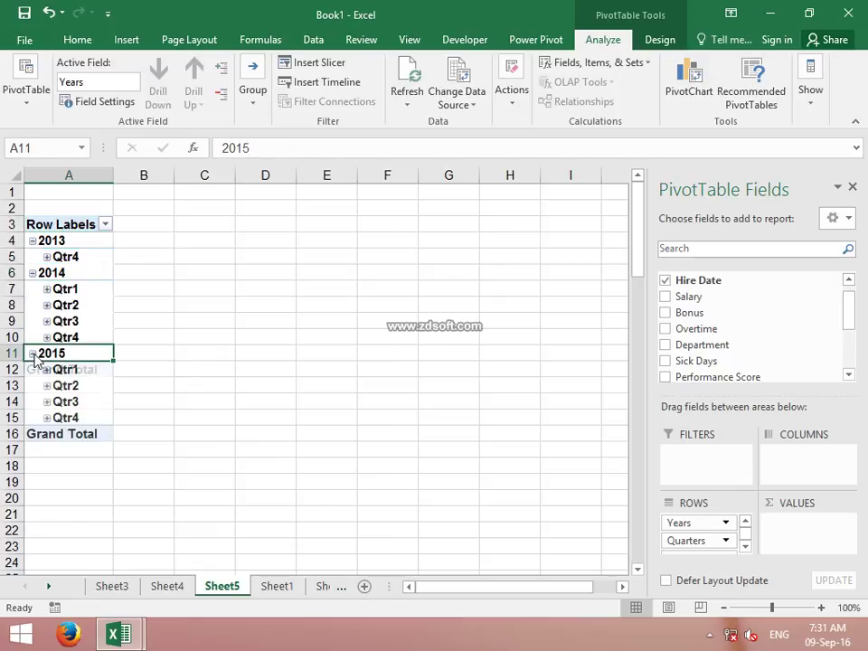
Regroup the hire dates by months only, dropping years and quarters
right_click(68, 305)
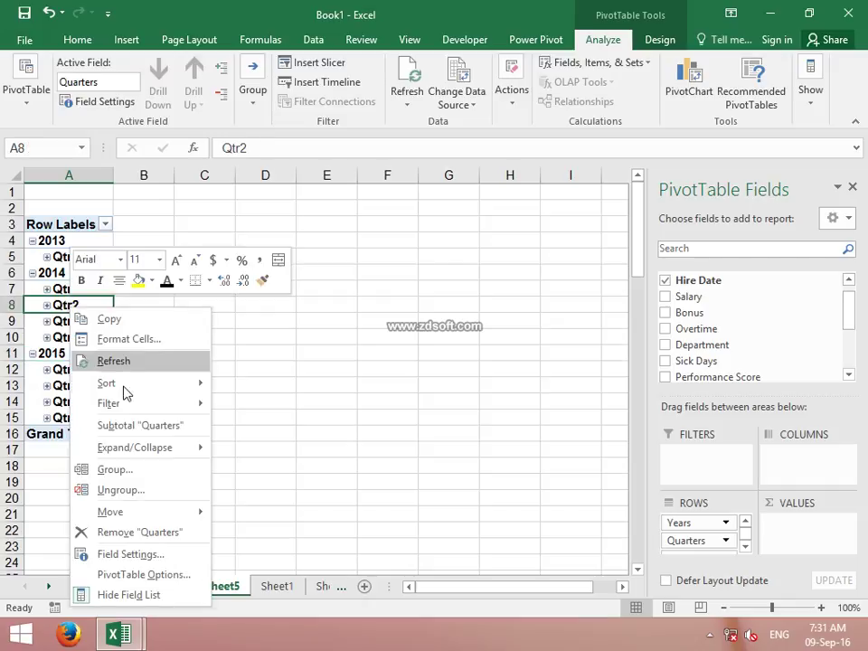
left_click(127, 470)
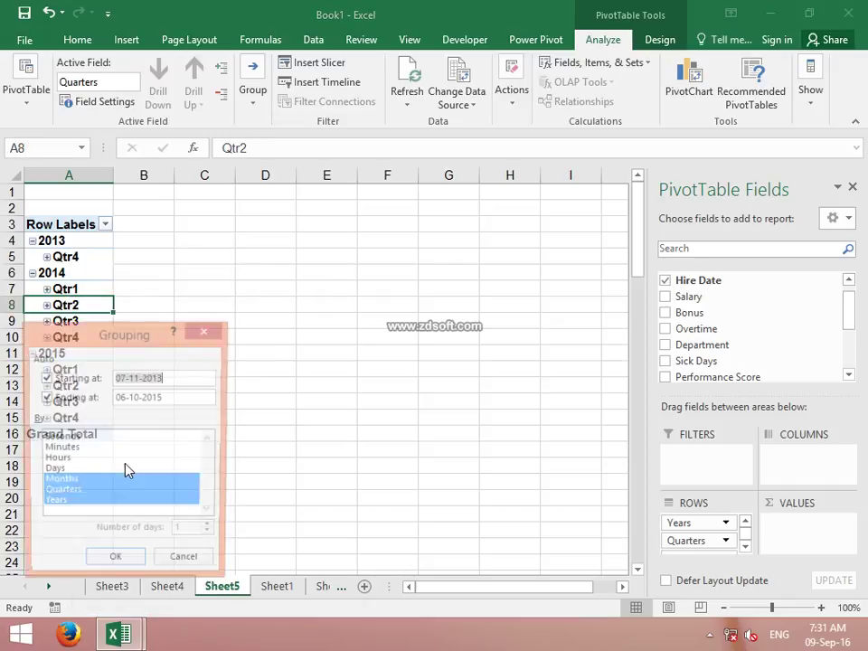
left_click(76, 512)
left_click(61, 493)
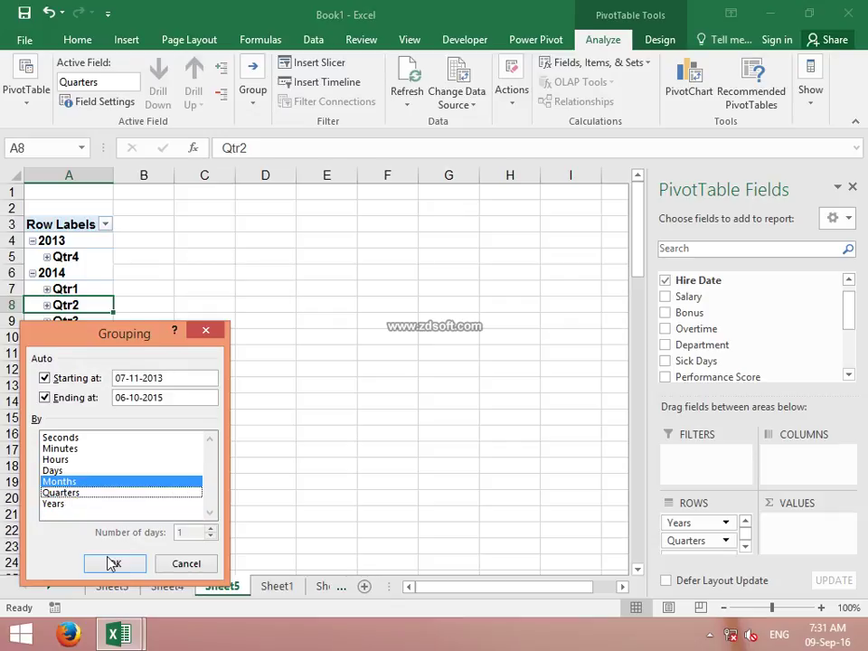
left_click(114, 566)
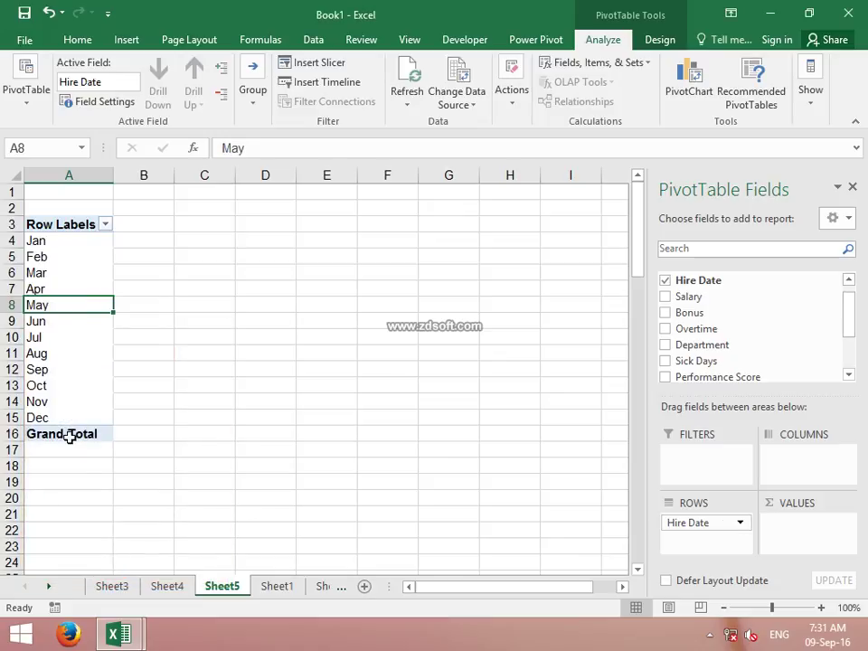
Regroup the hire dates by both years and months
right_click(61, 369)
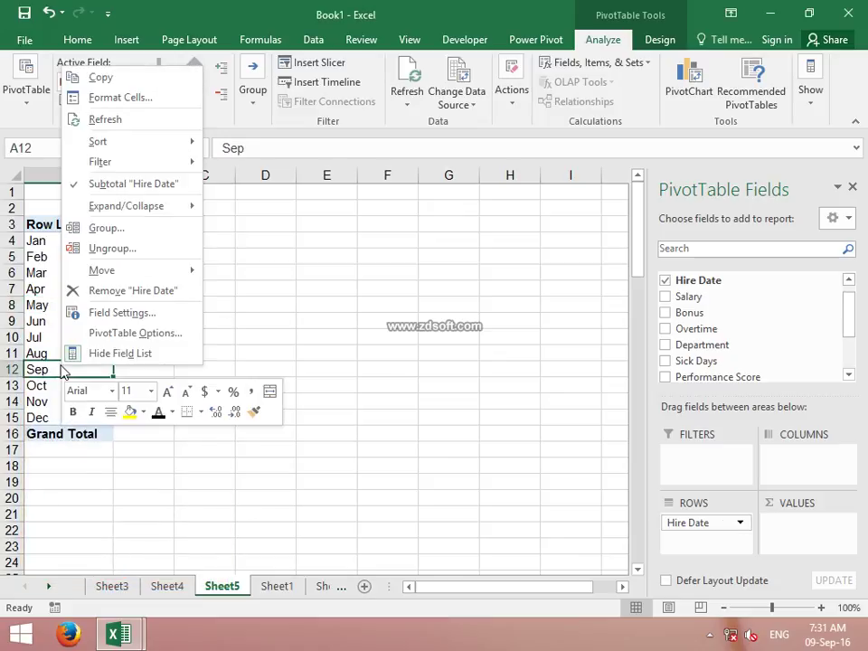
left_click(107, 228)
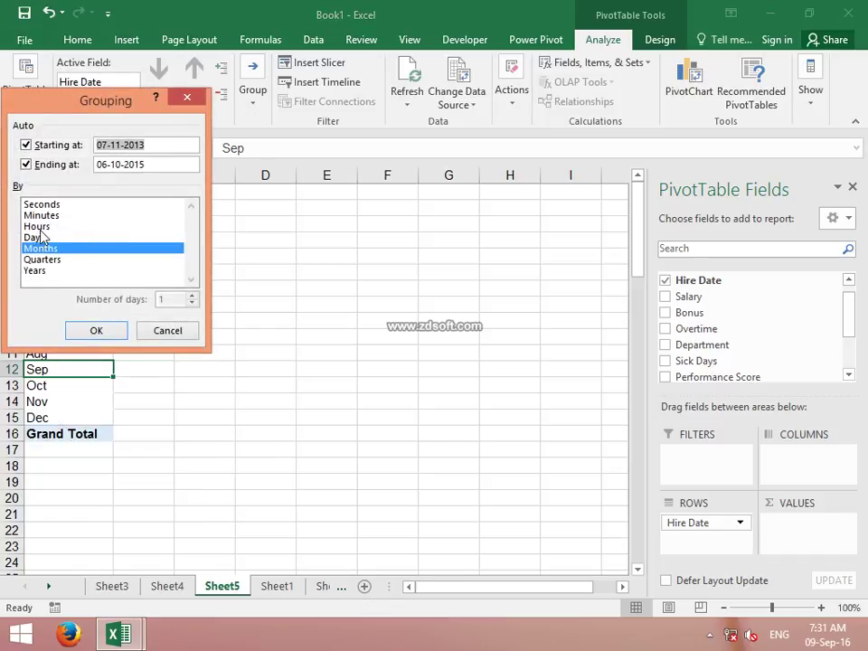
left_click(36, 276)
left_click(37, 272)
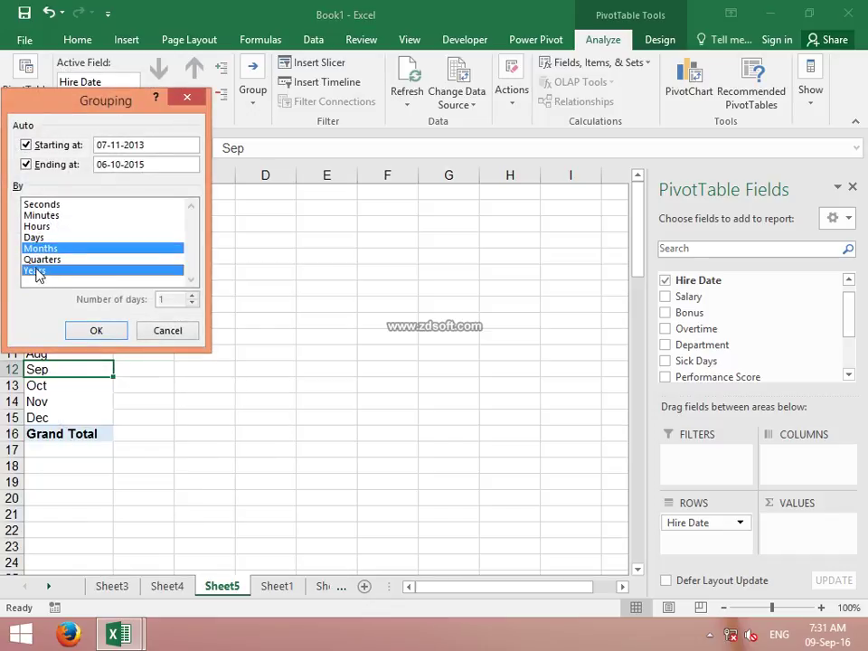
left_click(90, 331)
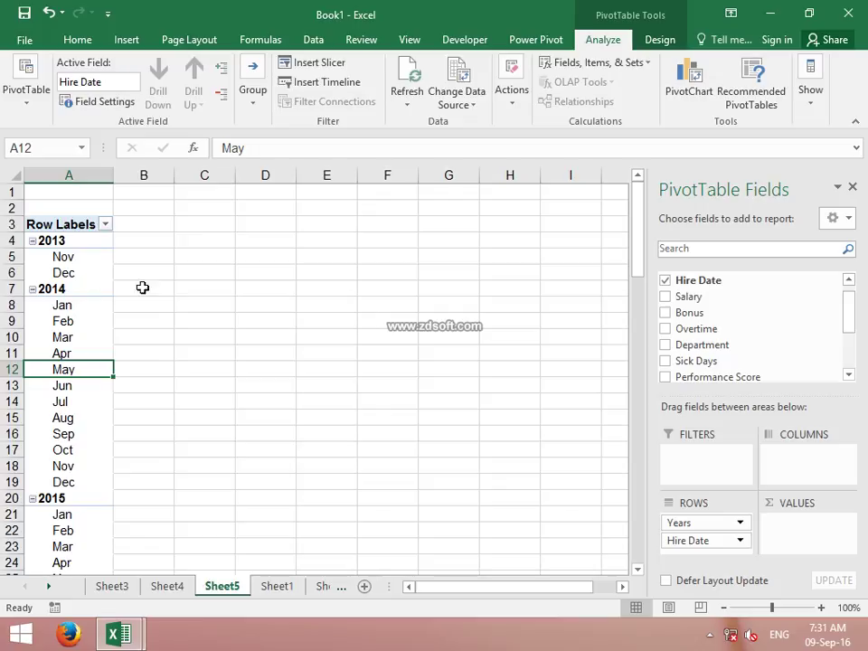
left_click(848, 279)
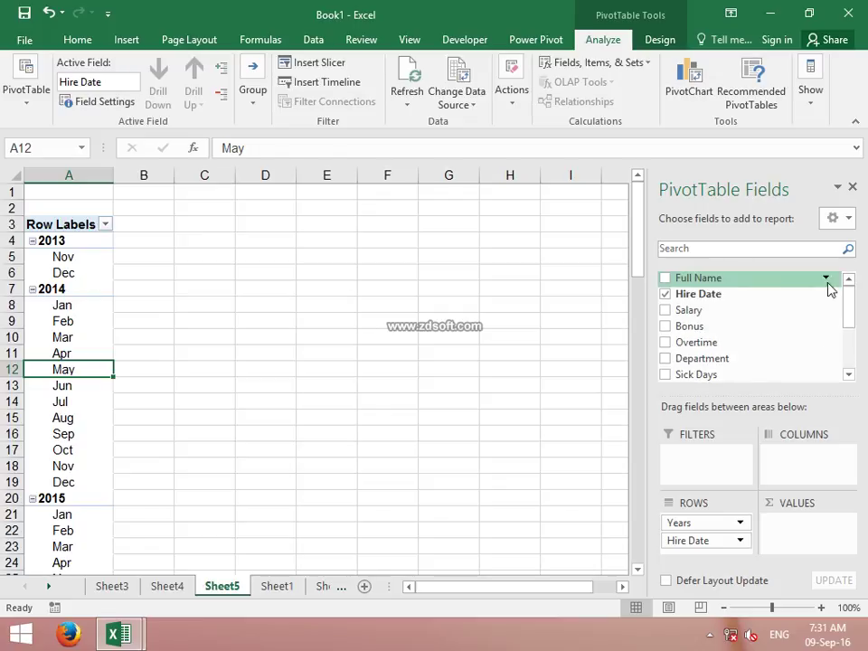
Add Full Name to Values to count monthly hires, totalling 100
left_click_drag(731, 280, 802, 534)
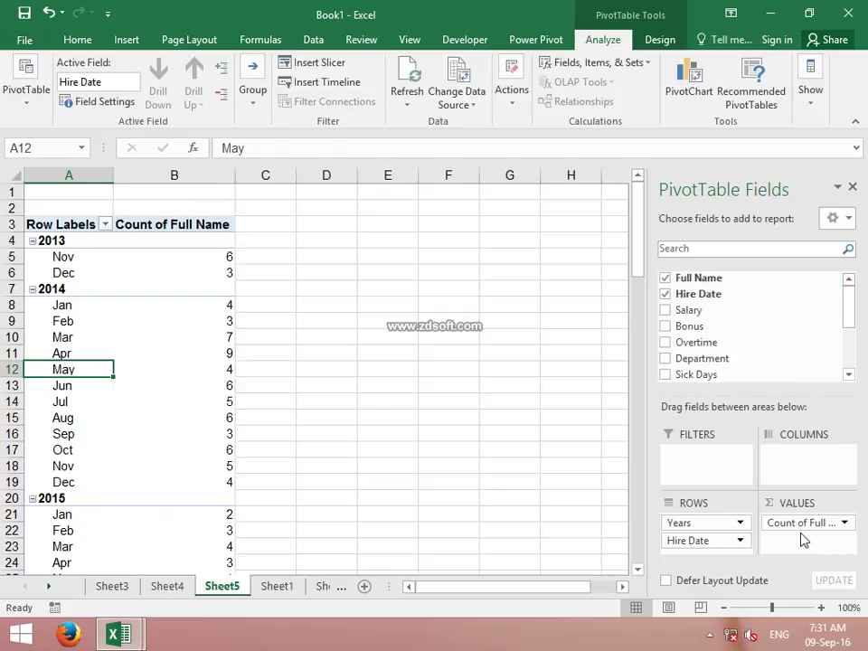
mouse_move(218, 254)
mouse_move(211, 337)
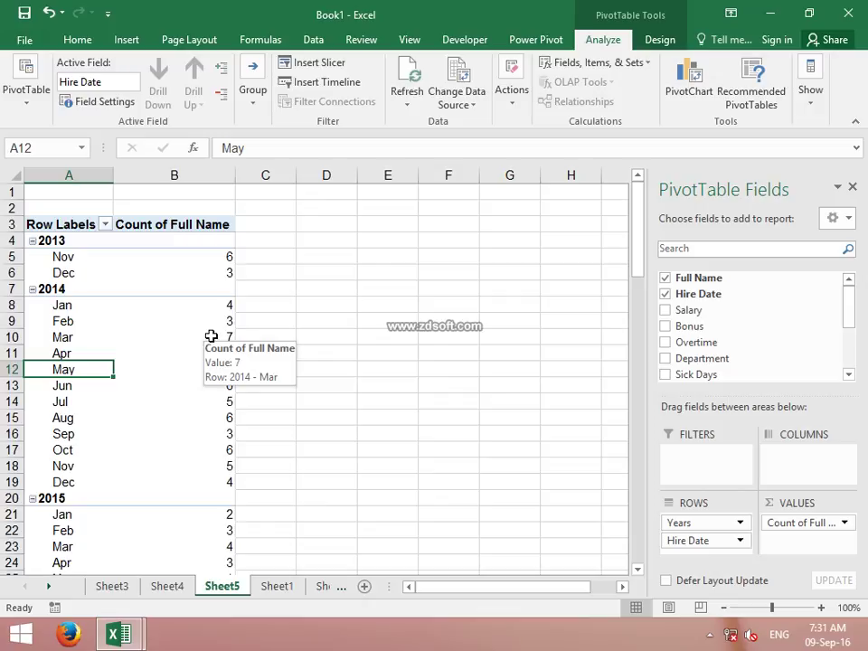
scroll(206, 336, "down", 4)
scroll(206, 336, "up", 2)
scroll(206, 336, "up", 1)
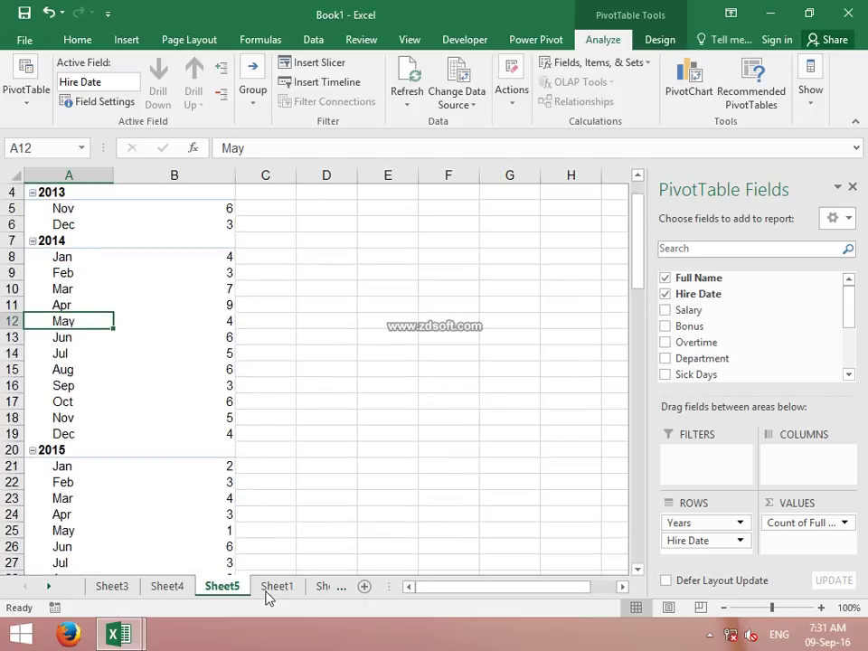
Look over Sheet1, Sheet4 and Sheet5, then move to the blank Sheet2
left_click(274, 588)
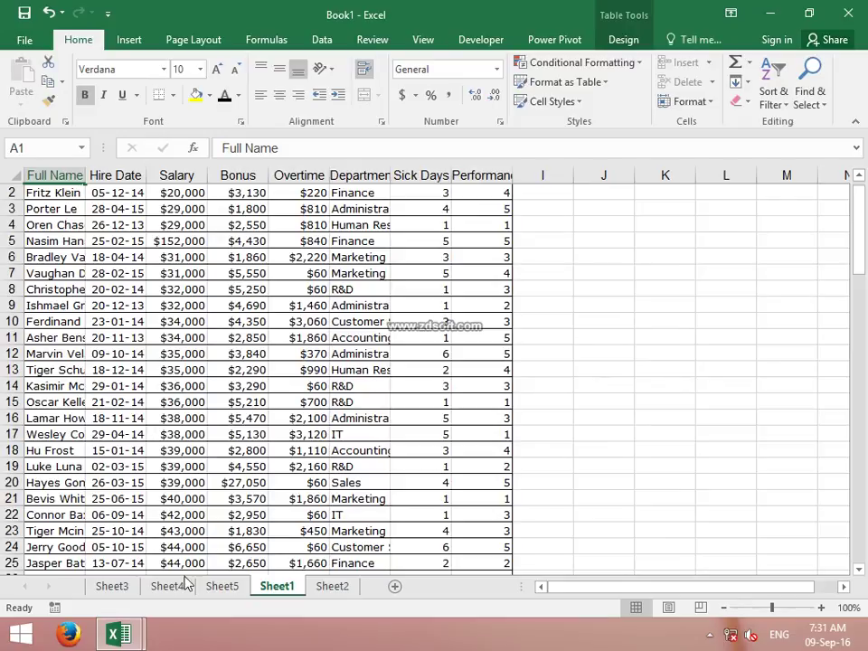
left_click(168, 586)
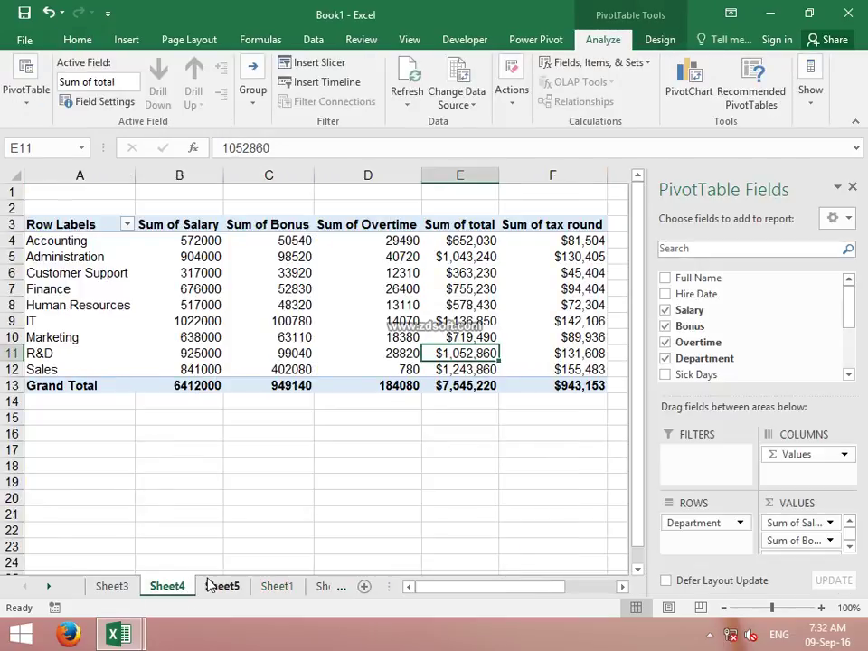
left_click(222, 586)
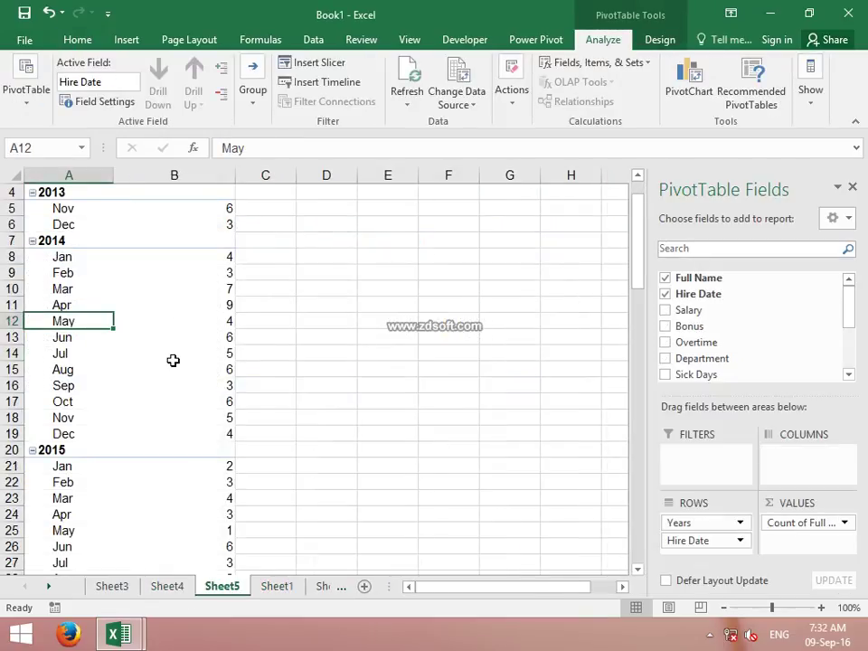
mouse_move(173, 360)
scroll(173, 360, "up", 1)
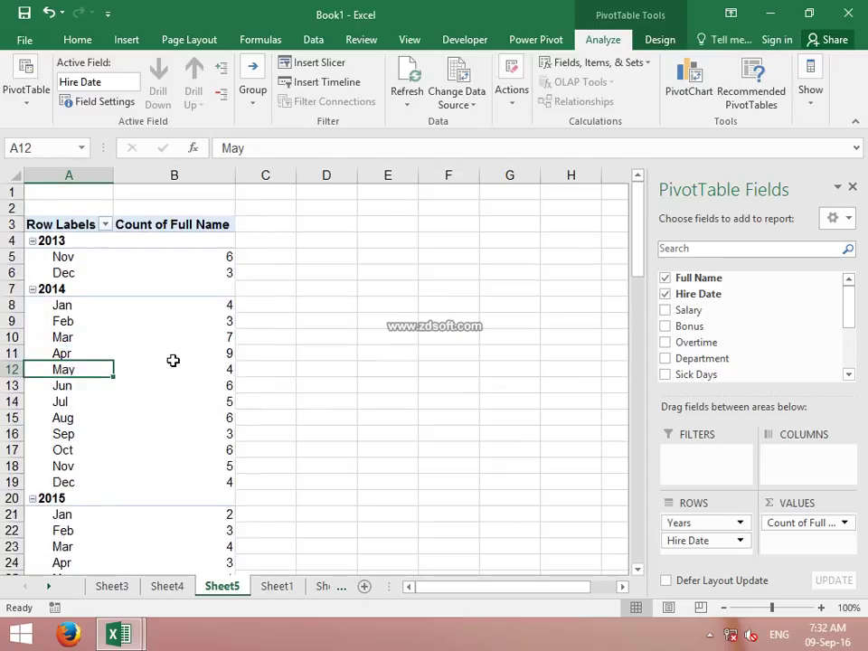
left_click(324, 588)
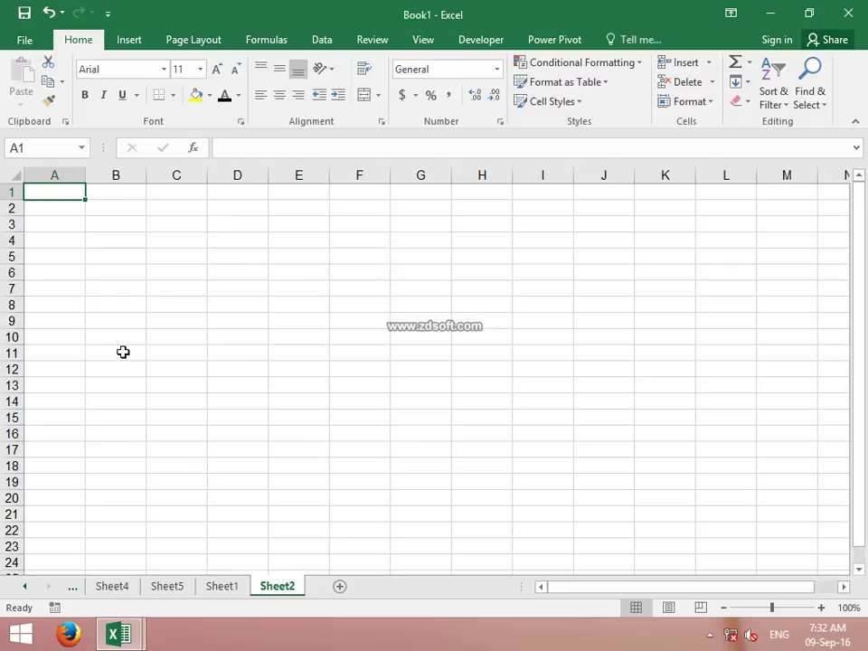
Enter the headers 'date & time' in A1 and 'call' in B1
type("date")
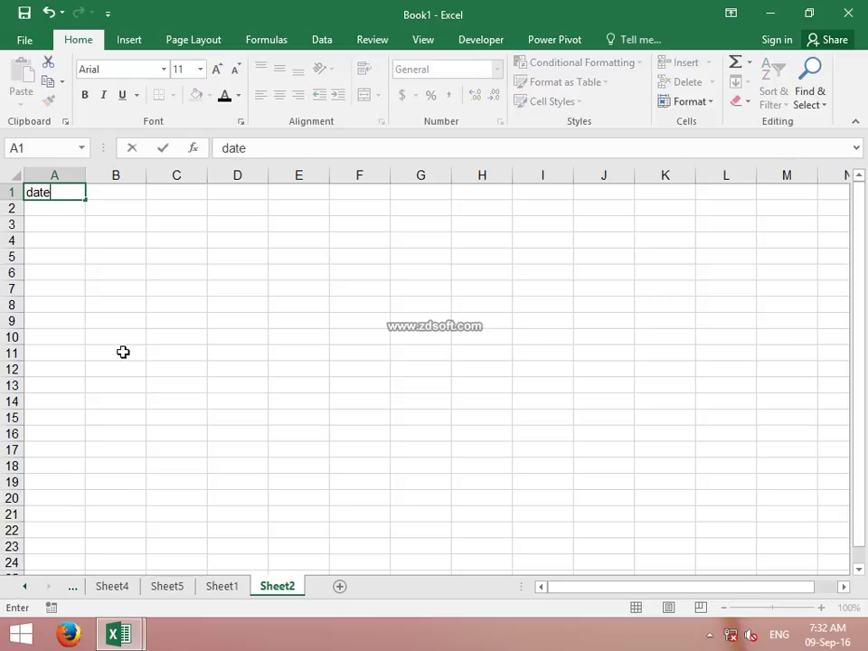
type(" & time")
key("Return")
key("Up")
key("Right")
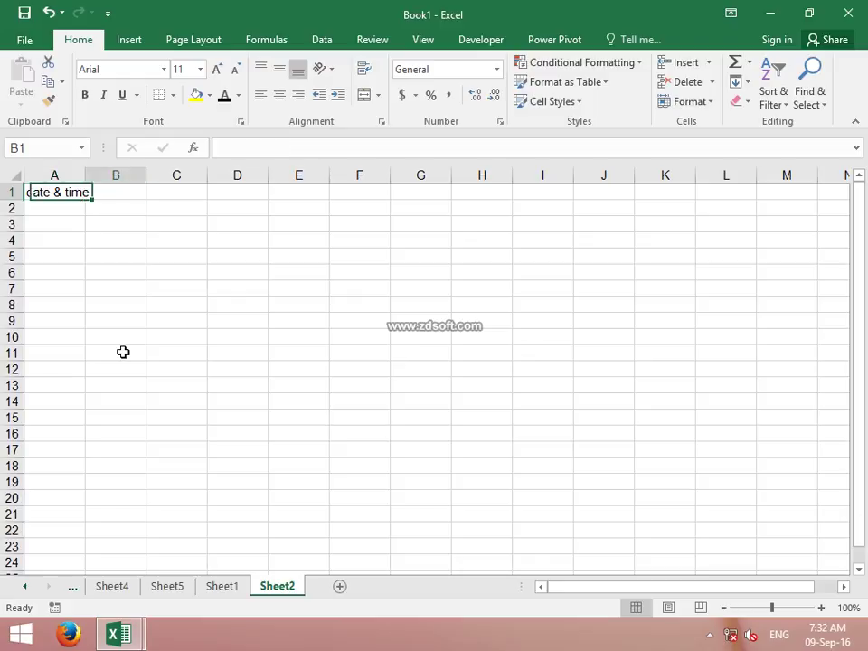
type("class")
key("Return")
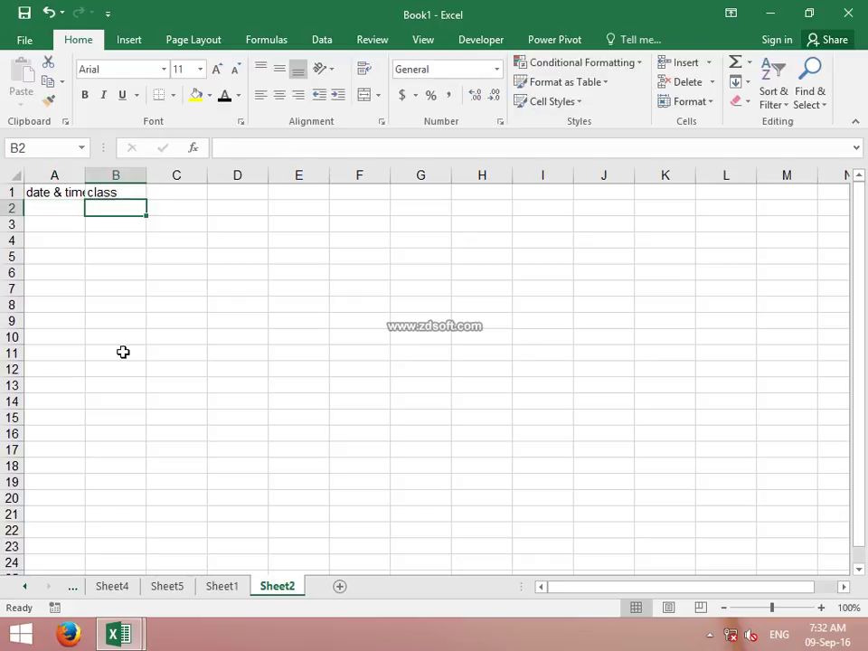
key("Up")
type("clss")
key("Return")
key("Up")
type("call")
key("Return")
Enter 1 in B2 under the call header
type("=rand")
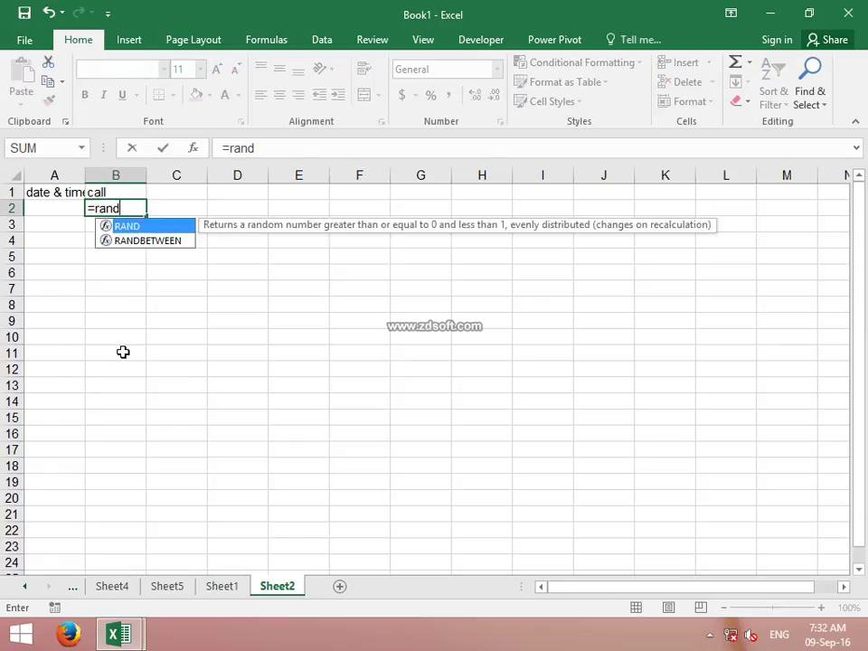
key("Down")
key("Up")
key("Tab")
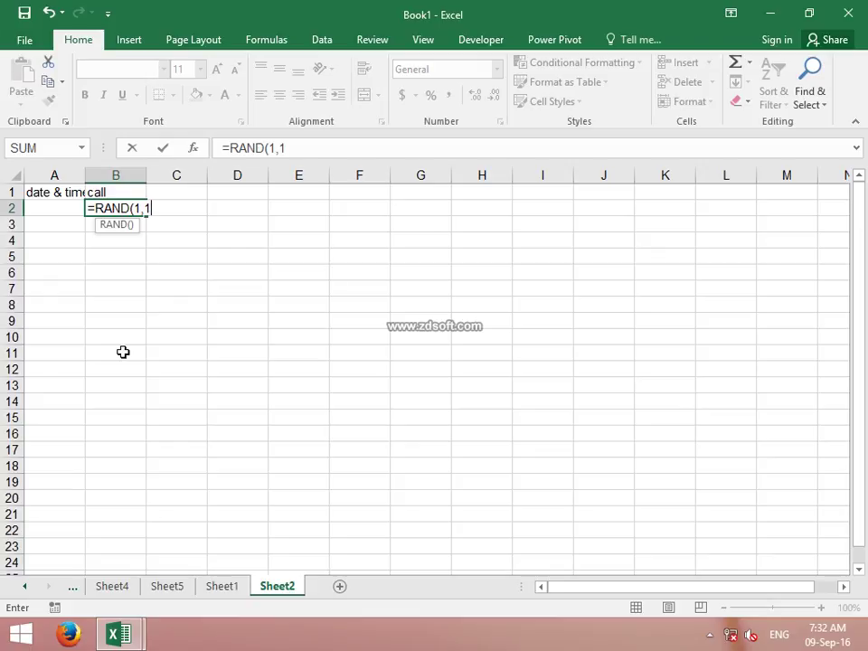
key("Escape")
type("1")
key("Return")
Enter =RAND()+RANDBETWEEN(42614,42650) in A2, accepting Excel's suggested correction
key("Left")
key("Up")
type("=rand")
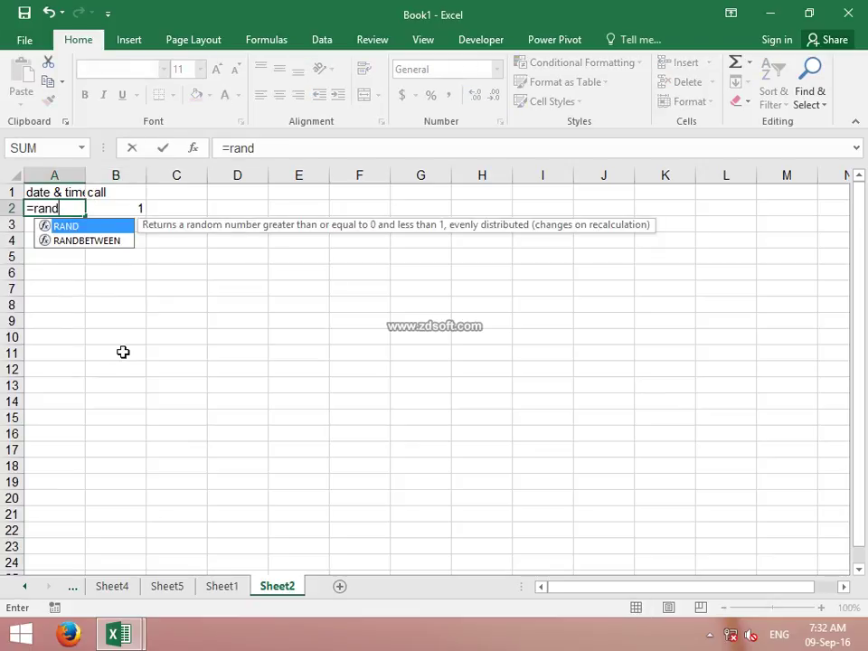
key("Tab")
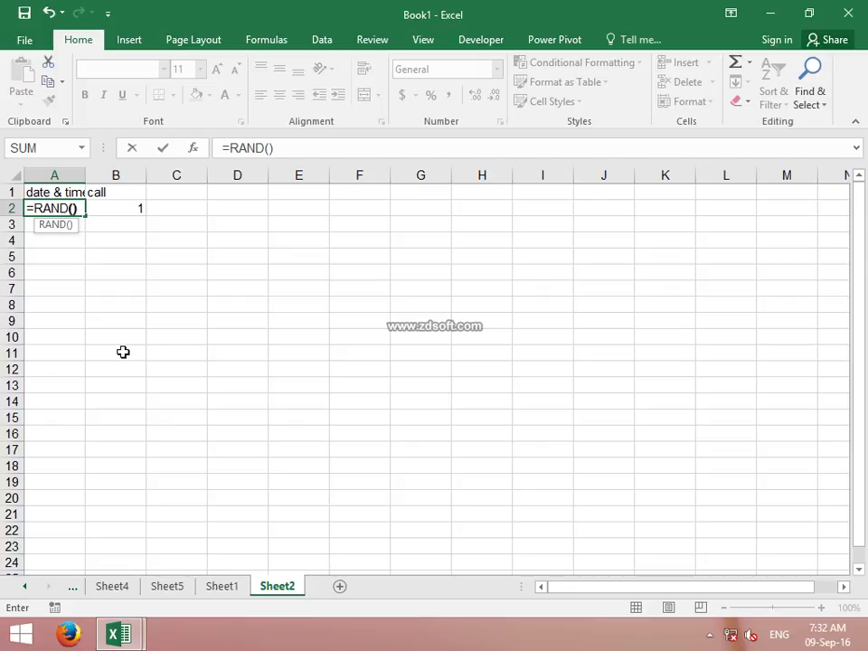
type("+rand")
key("Down")
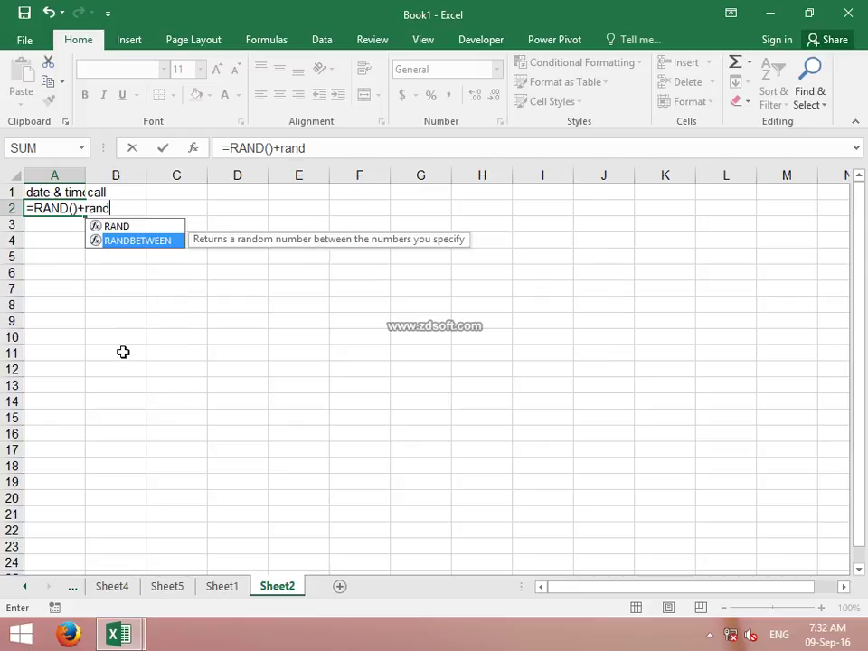
key("Tab")
type("6")
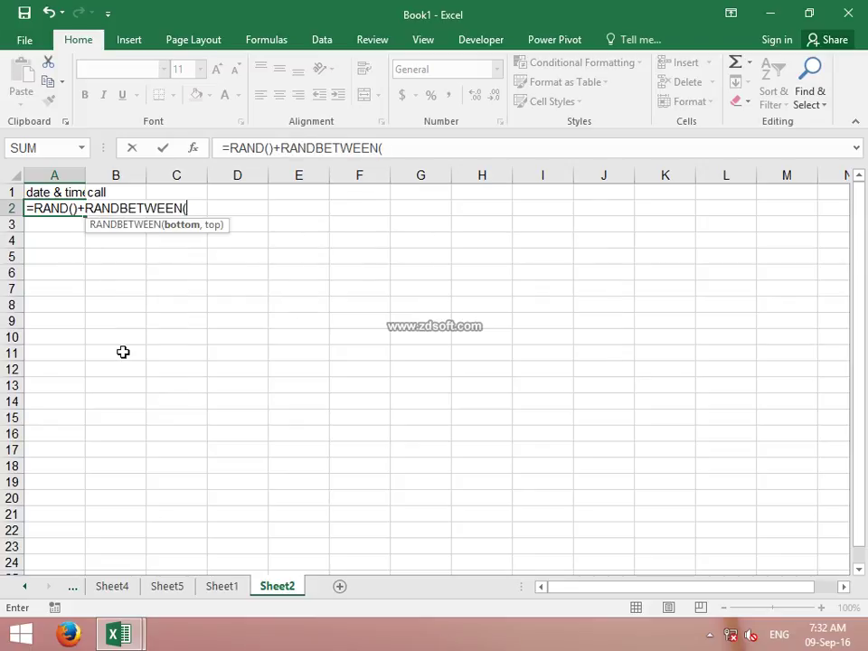
type("2614,")
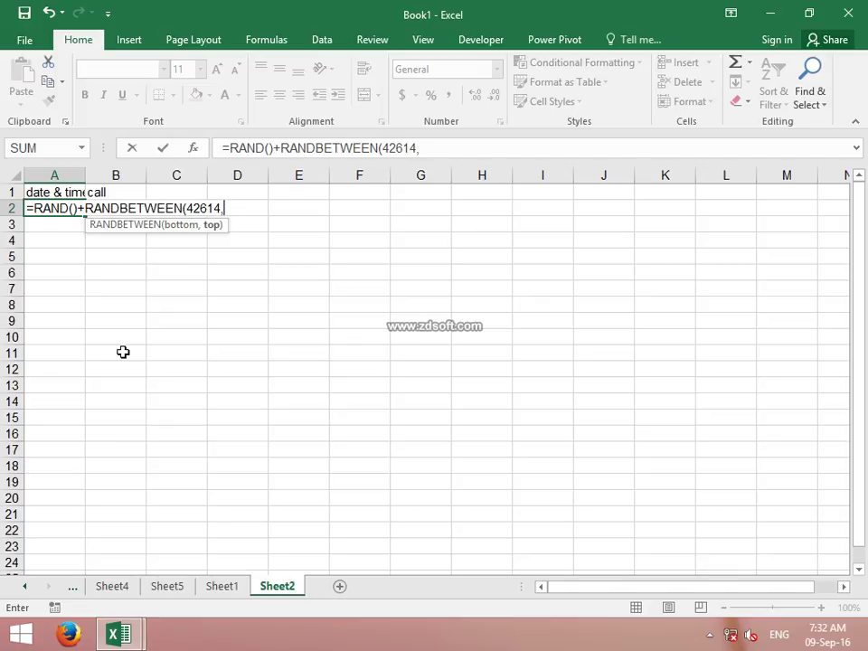
type("426")
type("50")
key("Return")
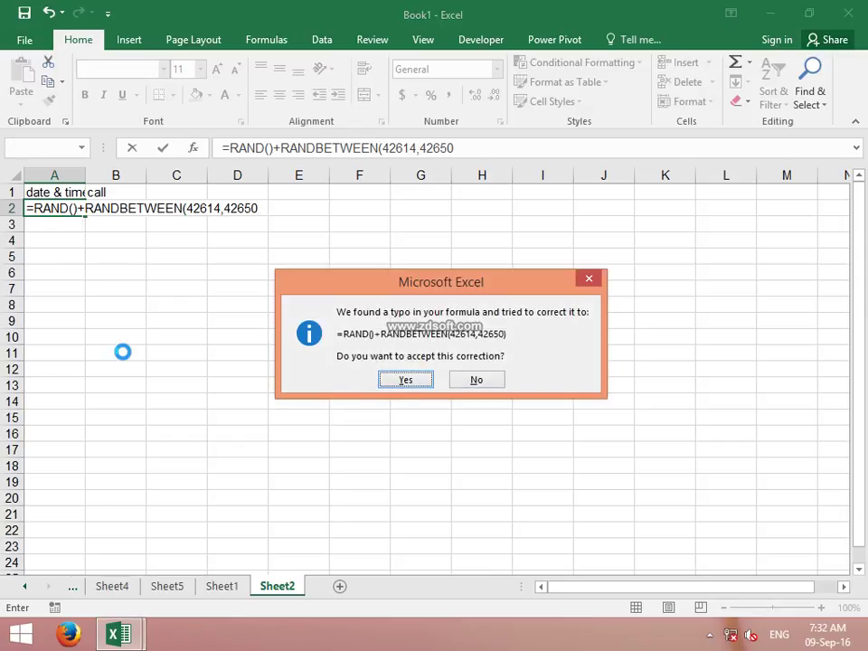
key("Return")
key("Up")
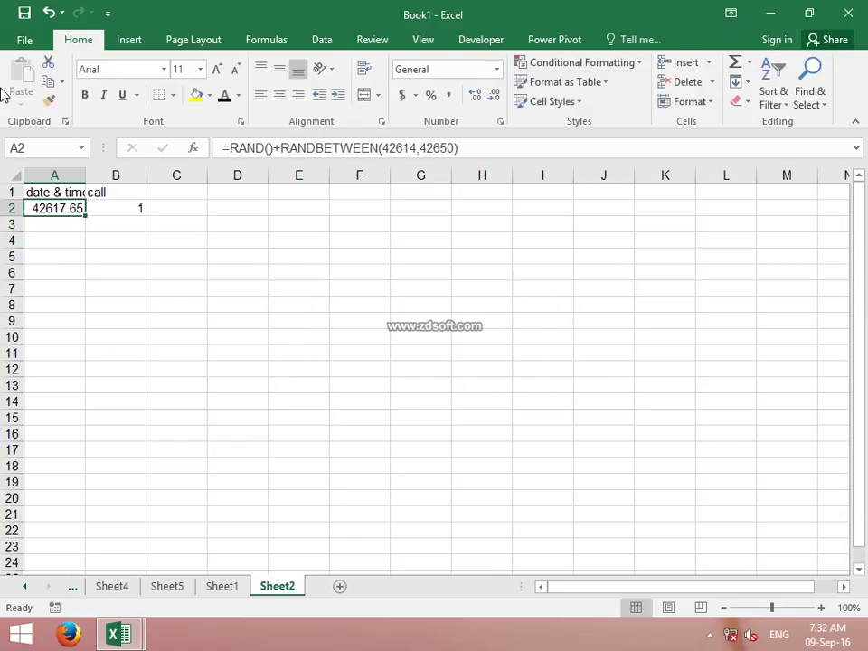
Fill the A2 random date-time formula down column A to row 495
mouse_move(86, 216)
left_mouse_down()
mouse_move(13, 646)
mouse_move(55, 547)
left_mouse_up()
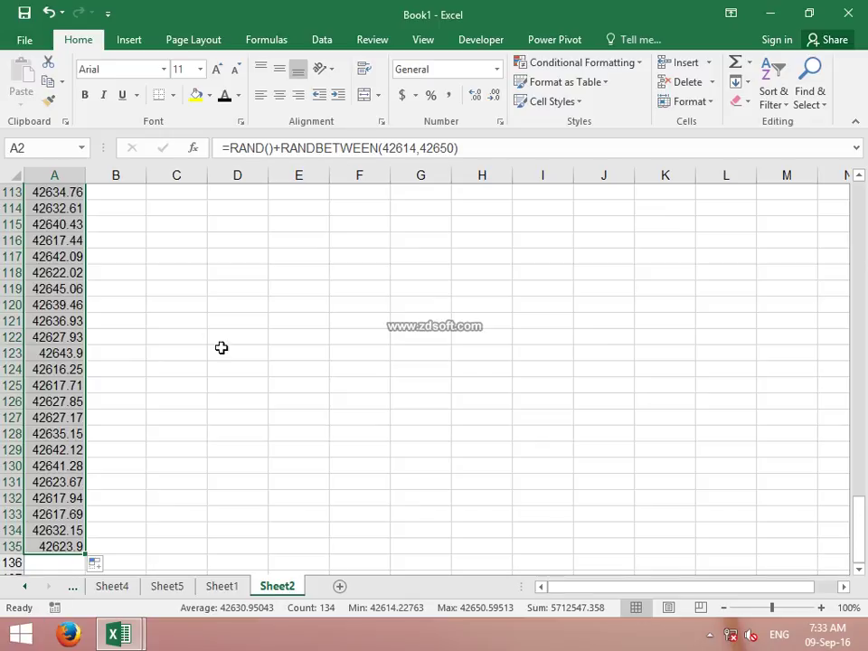
scroll(99, 543, "down", 2)
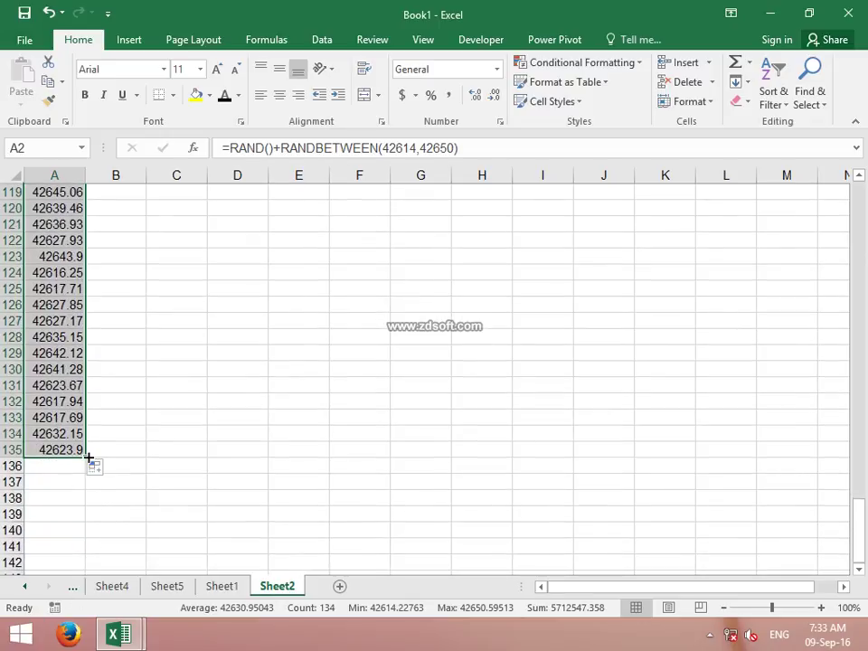
left_click_drag(89, 459, 112, 644)
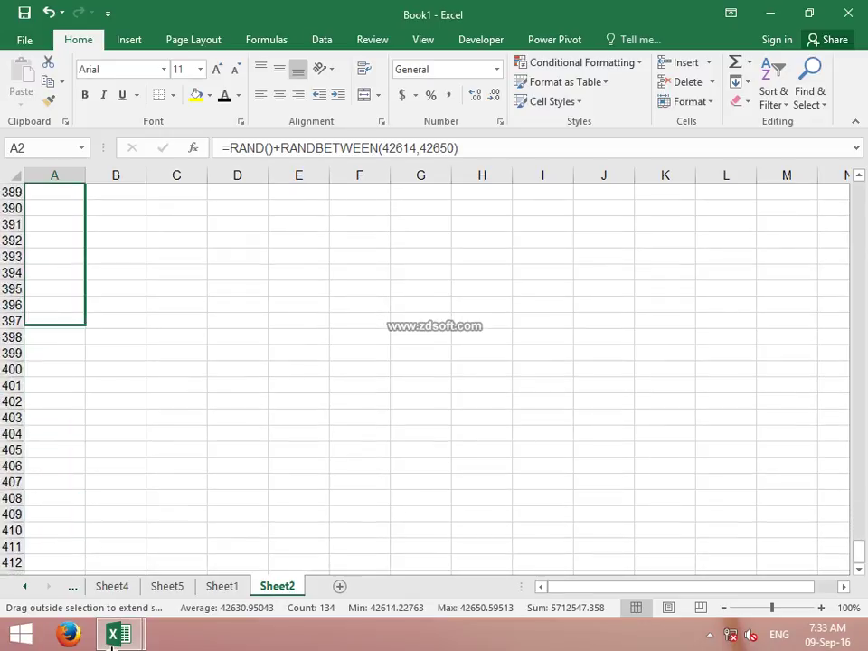
left_click_drag(113, 637, 54, 547)
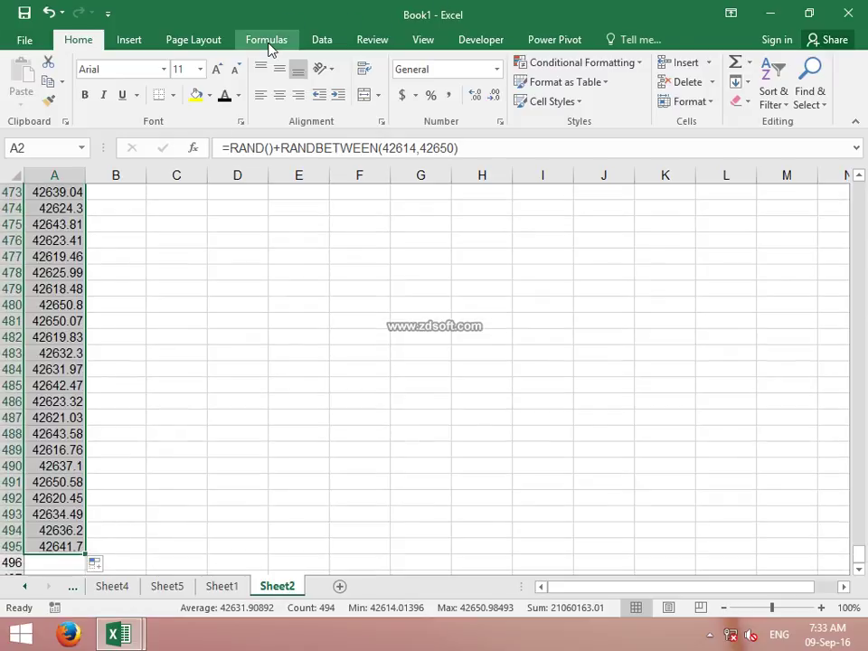
Format column A as Short Date, then custom dd-mm-yy hh:mm:ss AM/PM
left_click(497, 69)
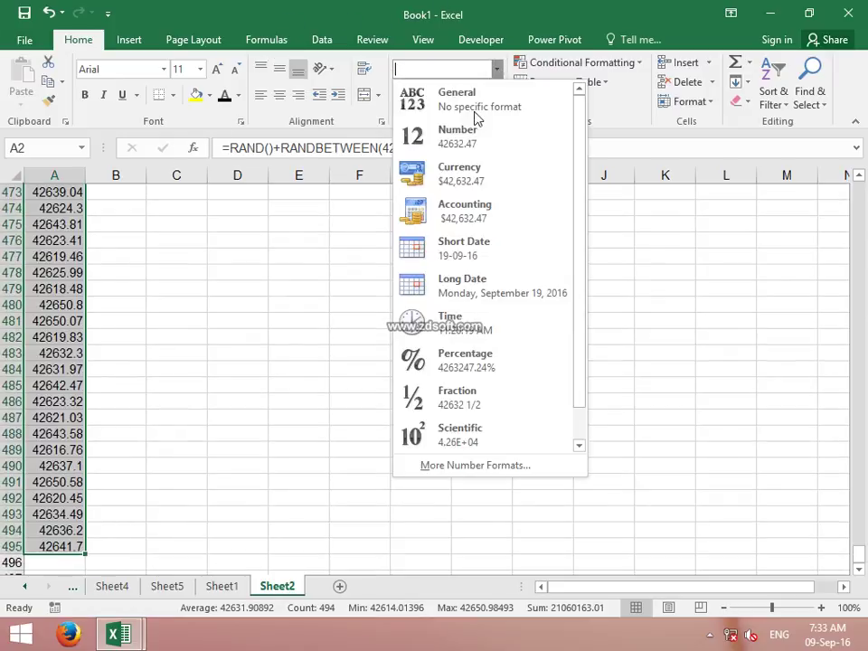
left_click(465, 248)
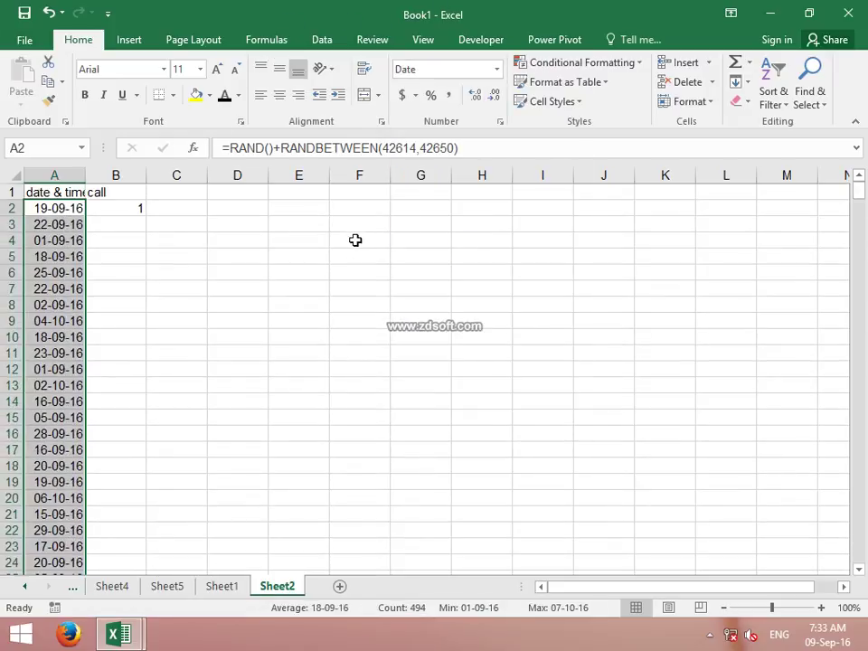
left_click(499, 126)
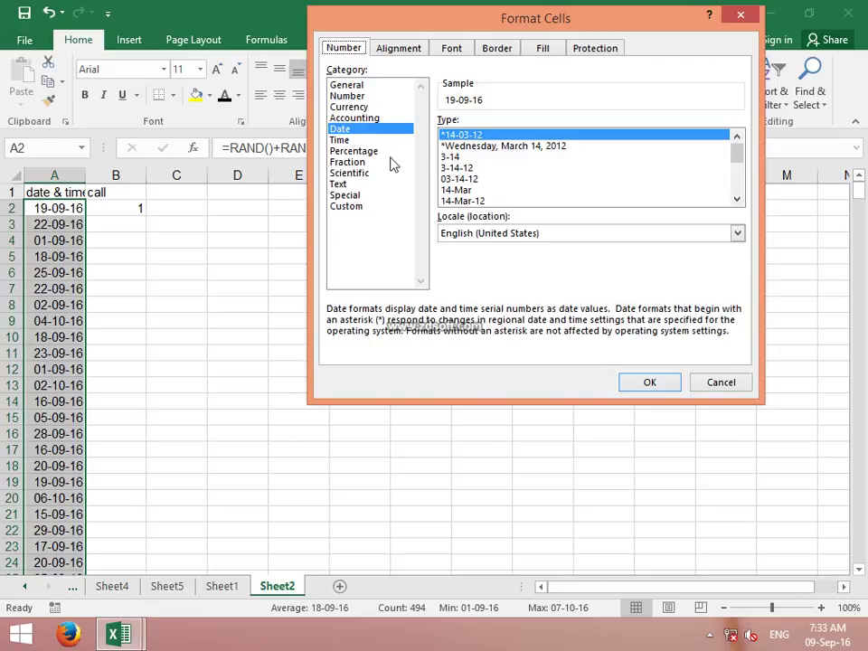
left_click(364, 207)
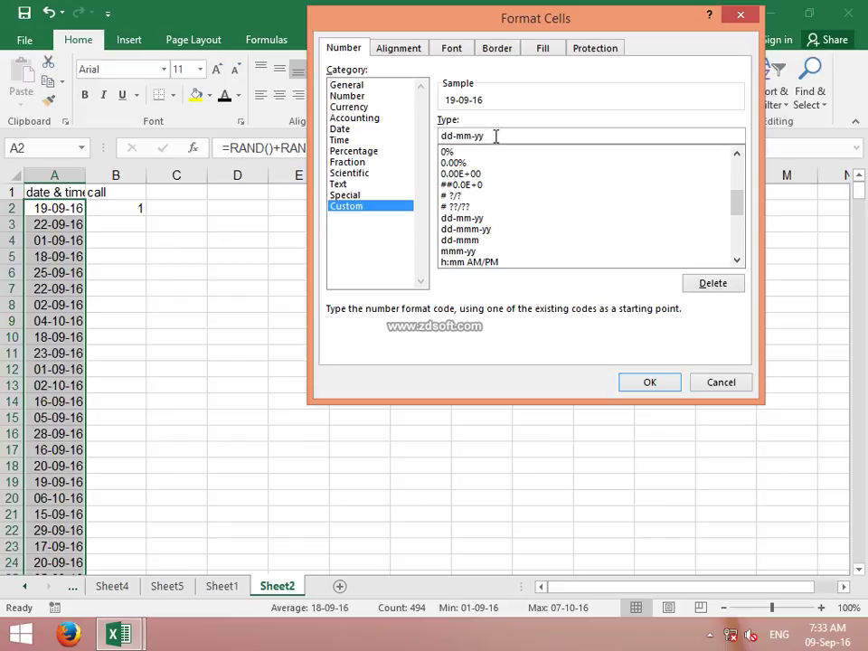
type(" hh:mm:ss am/")
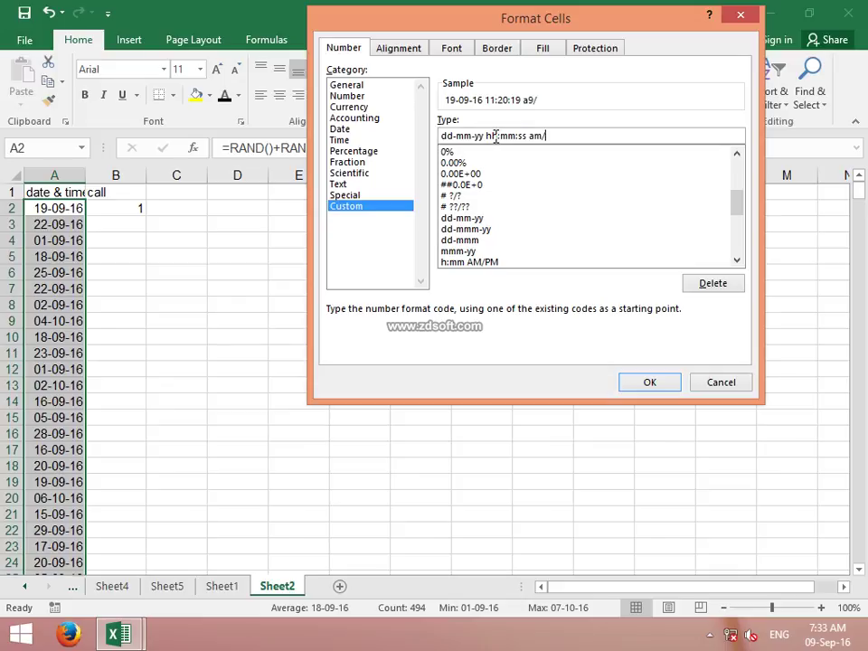
type("m")
key("Return")
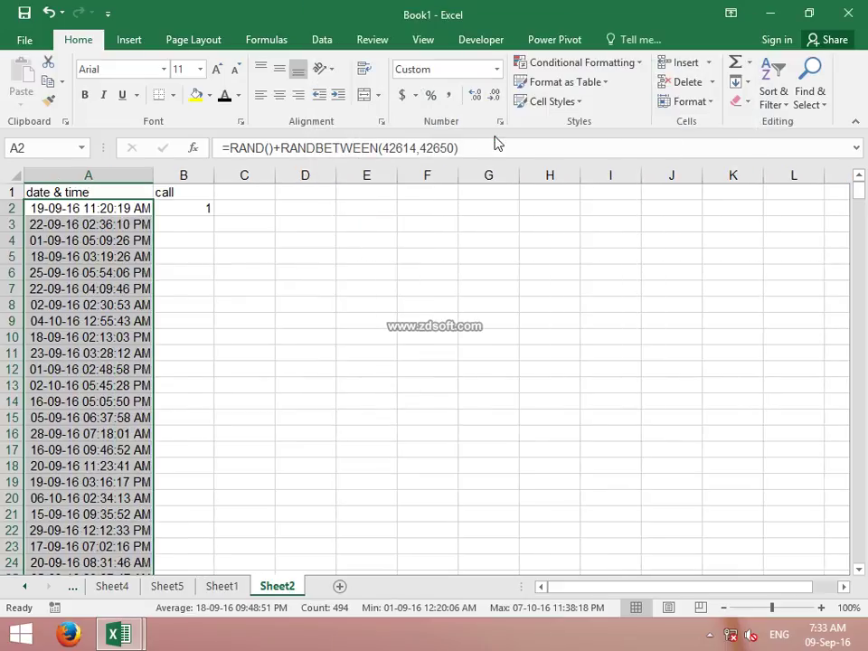
left_click(192, 206)
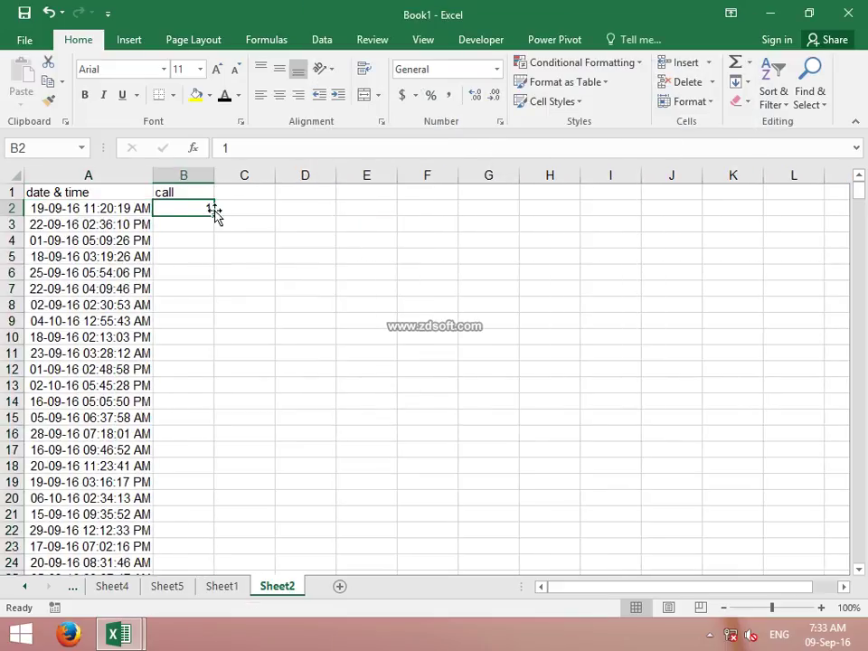
Fill 1 down the whole call column and check the date & time values
double_click(214, 217)
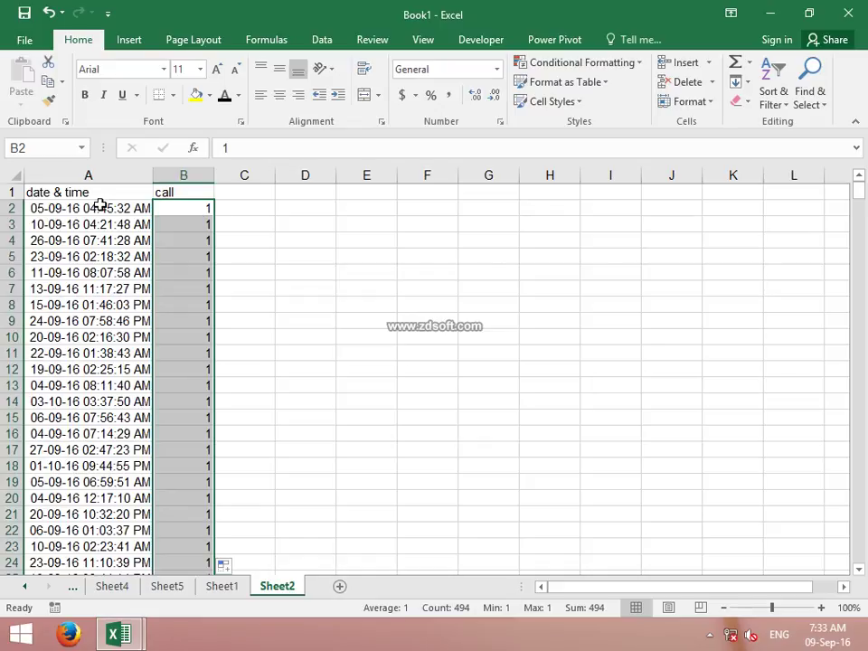
left_click(102, 192)
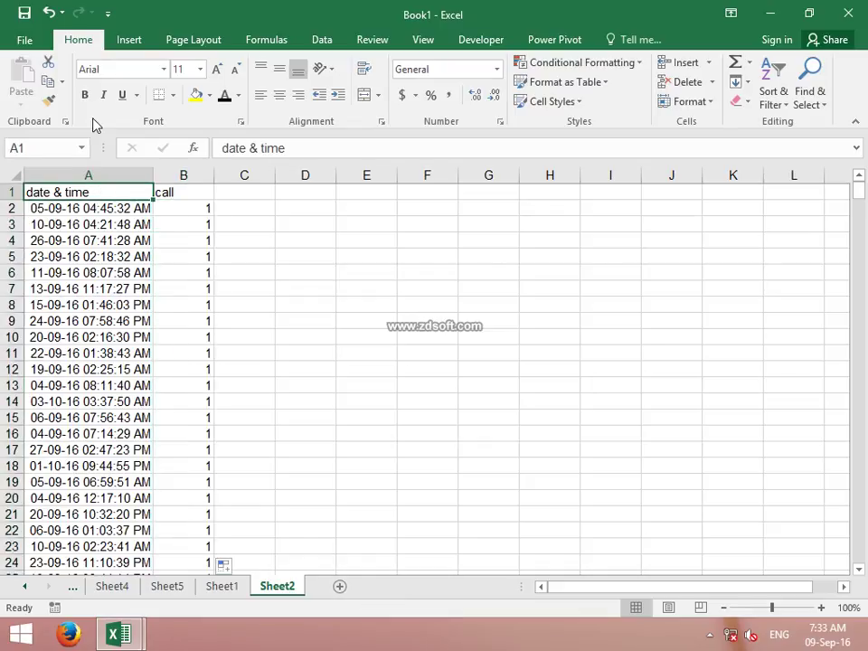
key("ctrl+shift+Down")
key("ctrl+c")
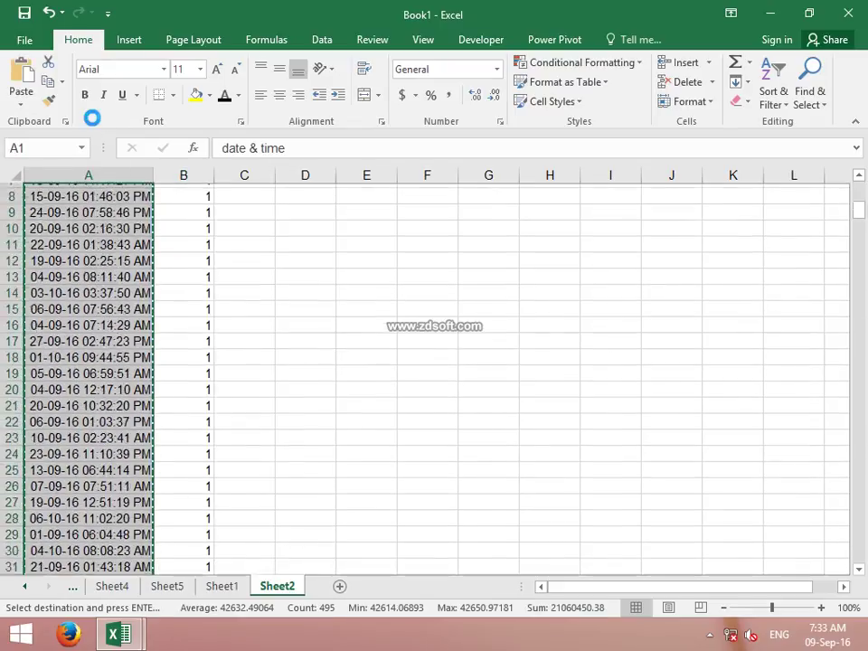
key("ctrl+Home")
key("Escape")
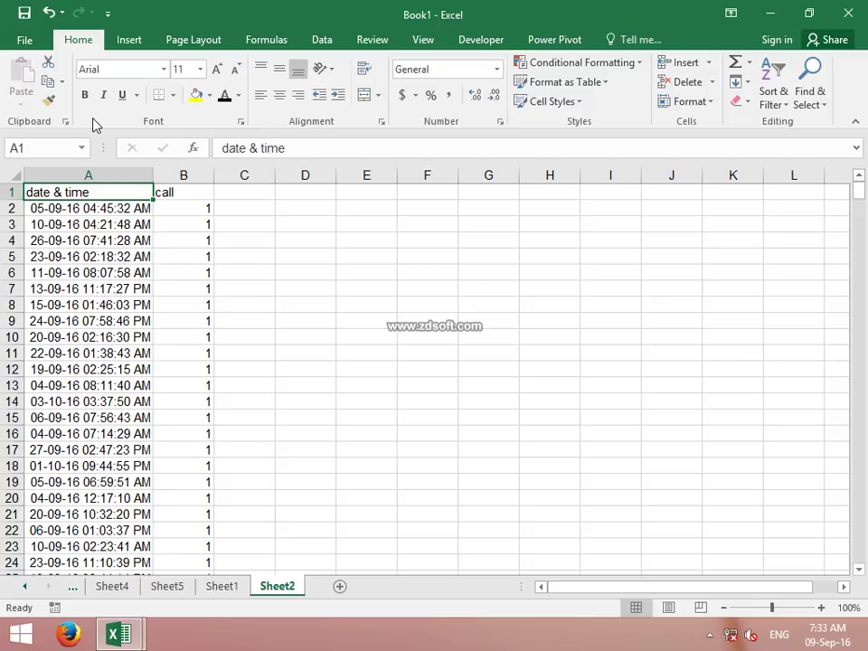
left_click(57, 256)
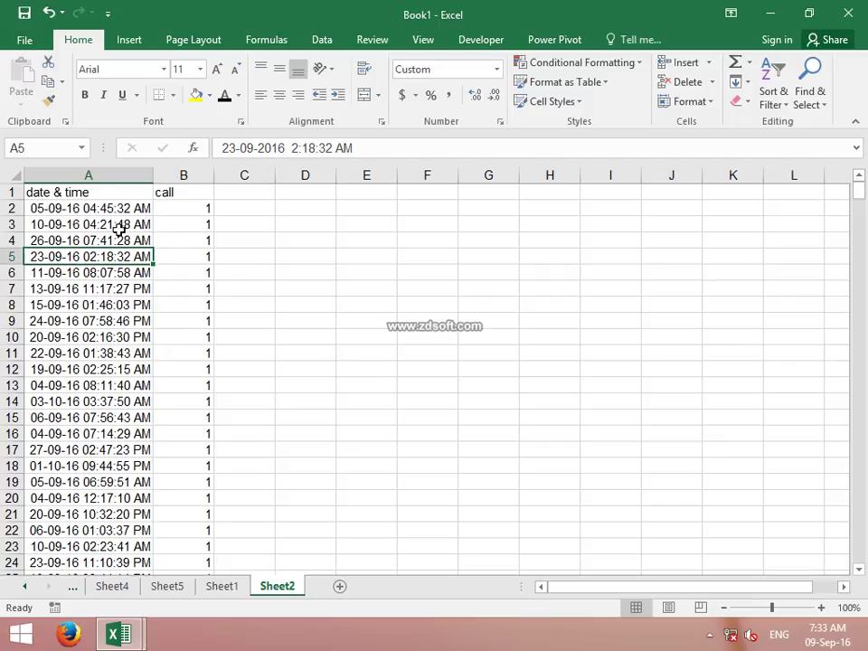
left_click(108, 195)
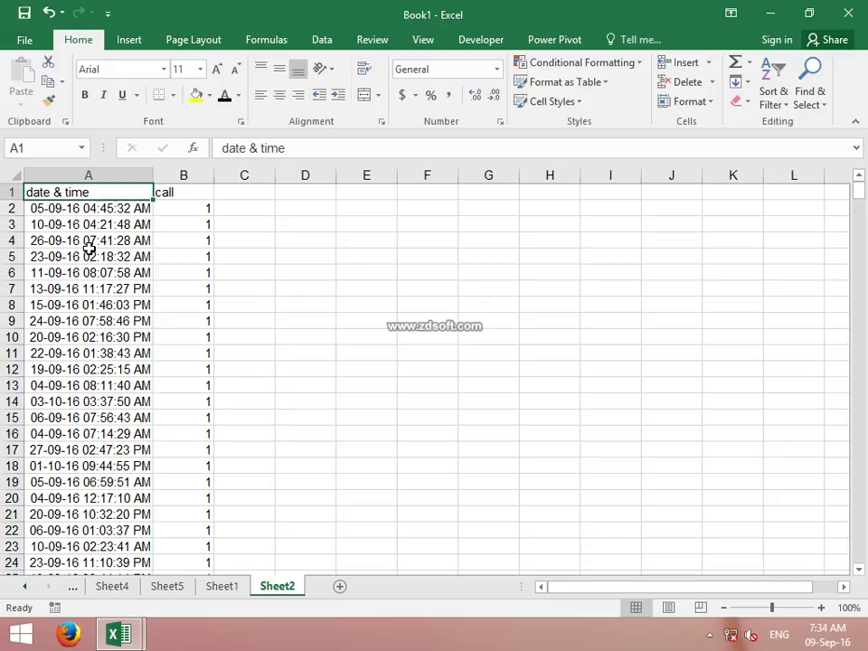
Insert a new pivot table from the call data on a new sheet
left_click(127, 38)
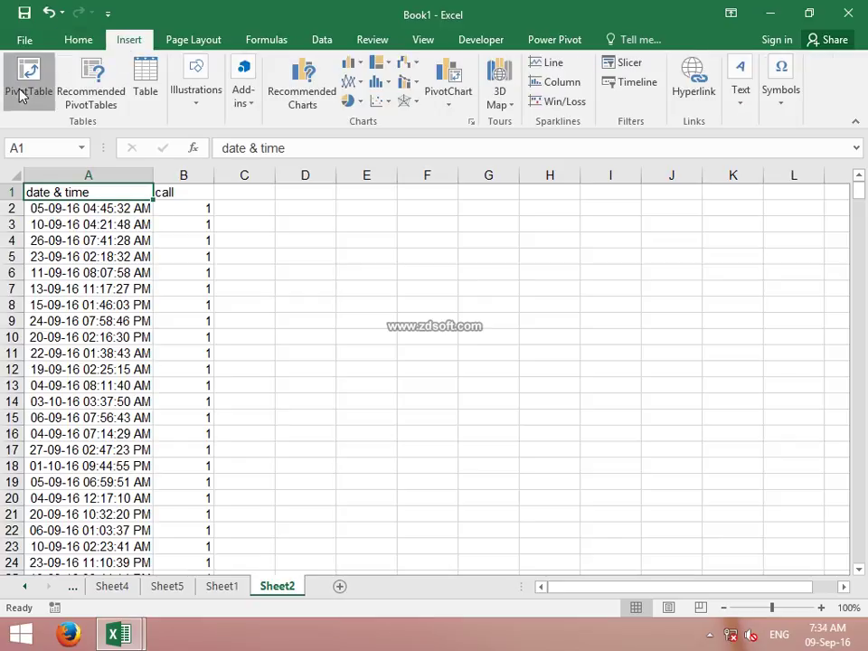
left_click(23, 95)
left_click(593, 333)
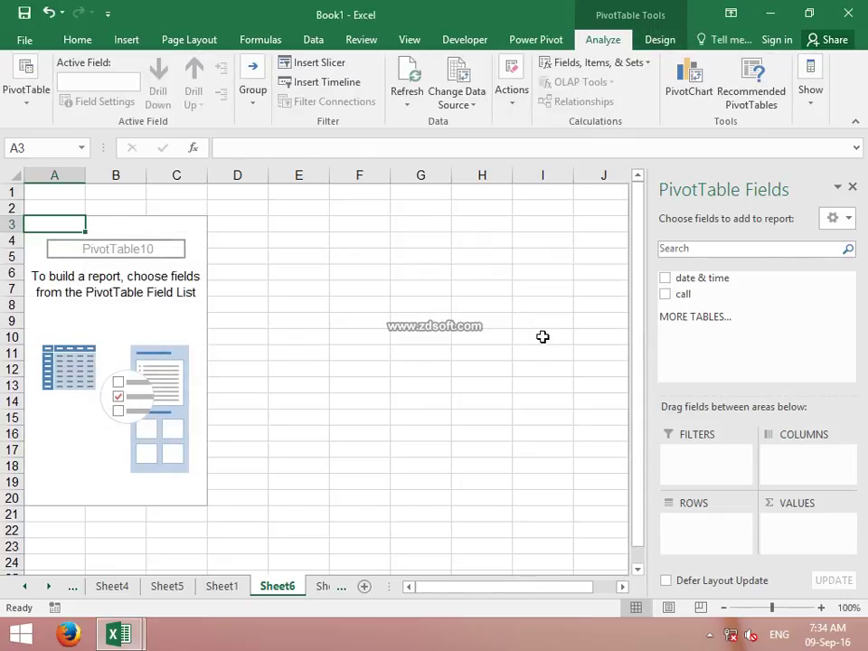
Put date & time in Rows grouped by Days and Hours instead of Months, and sum call in Values
mouse_move(671, 280)
left_mouse_down()
mouse_move(720, 537)
mouse_move(714, 532)
left_mouse_up()
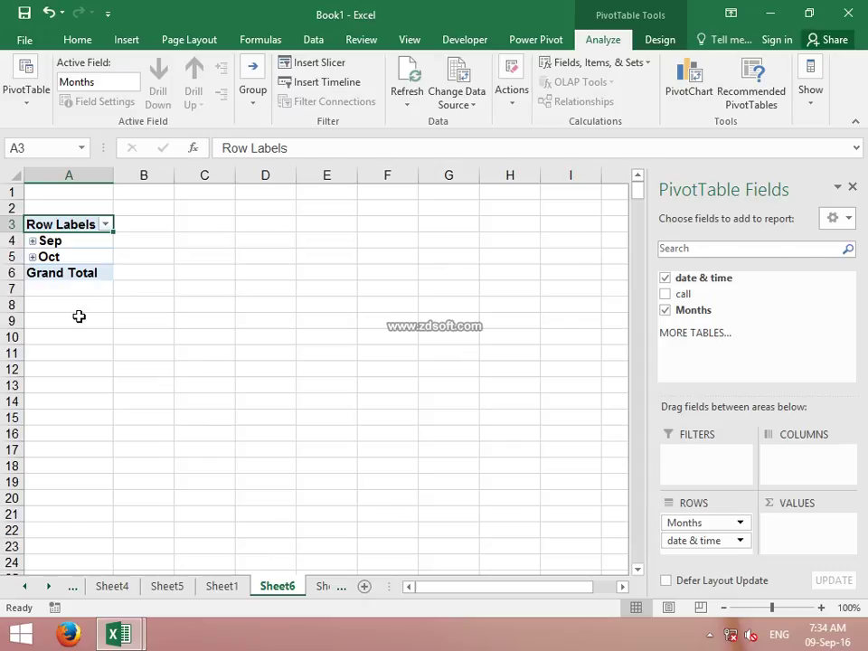
right_click(70, 246)
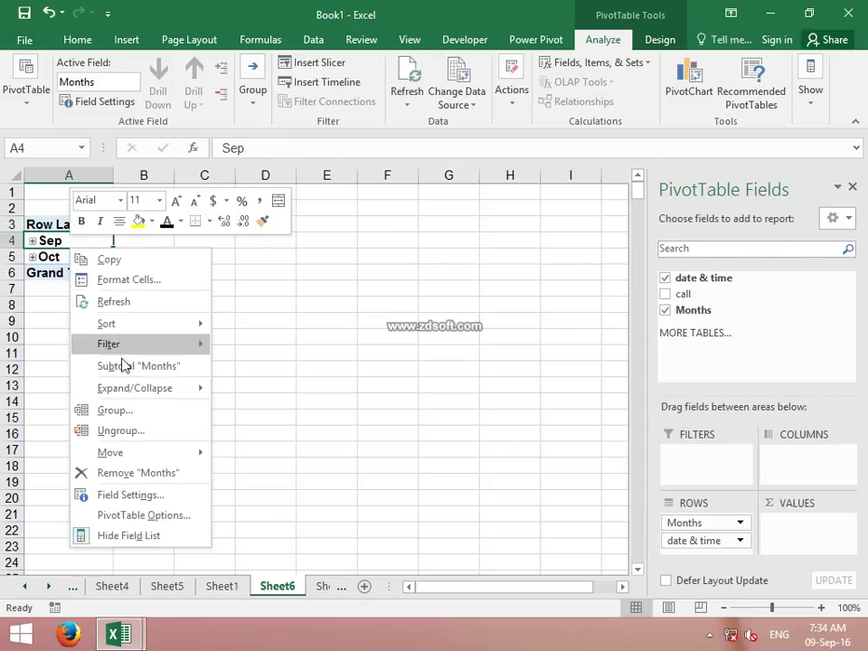
left_click(131, 416)
left_click(72, 417)
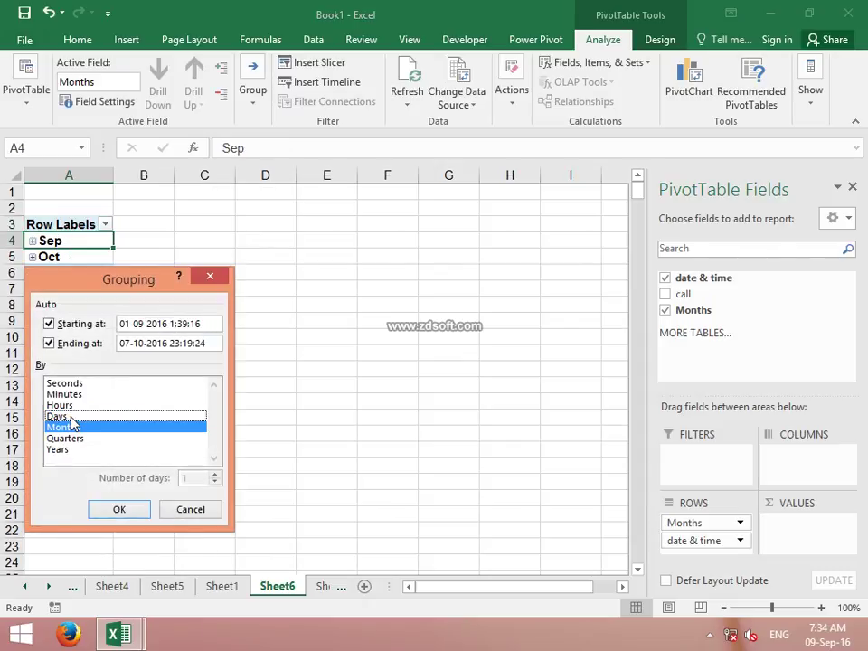
left_click(66, 427)
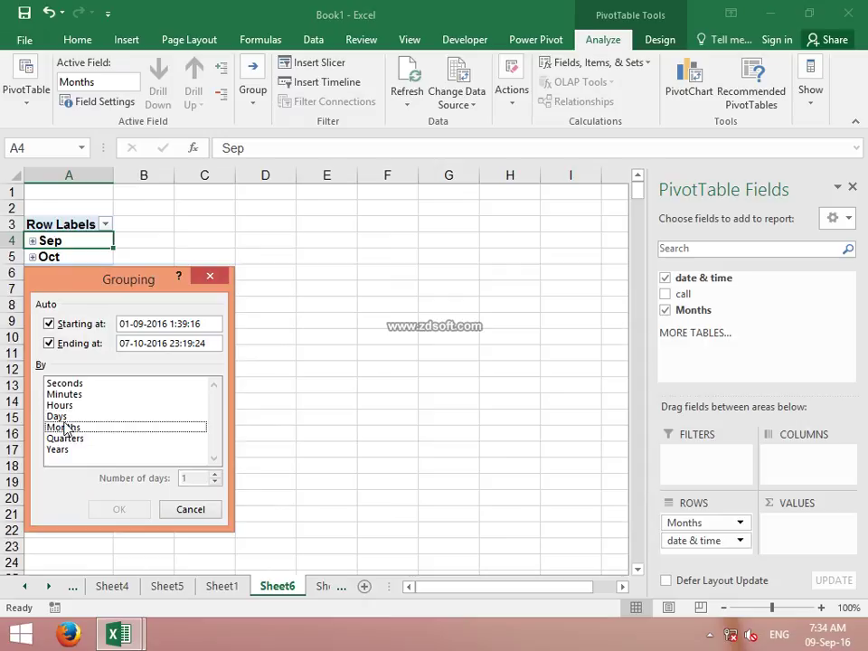
left_click(62, 418)
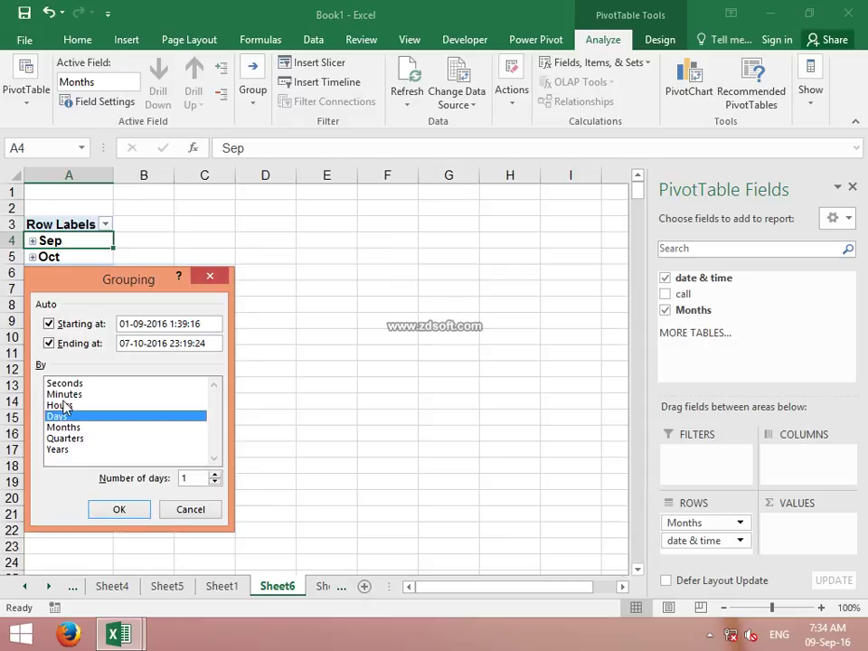
left_click(61, 406)
left_click(118, 510)
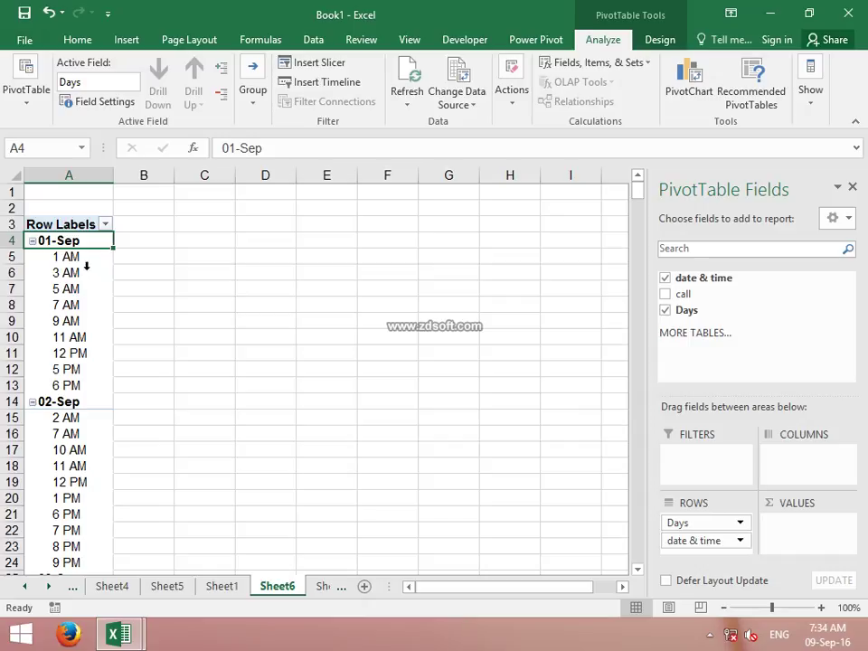
left_click_drag(674, 294, 805, 529)
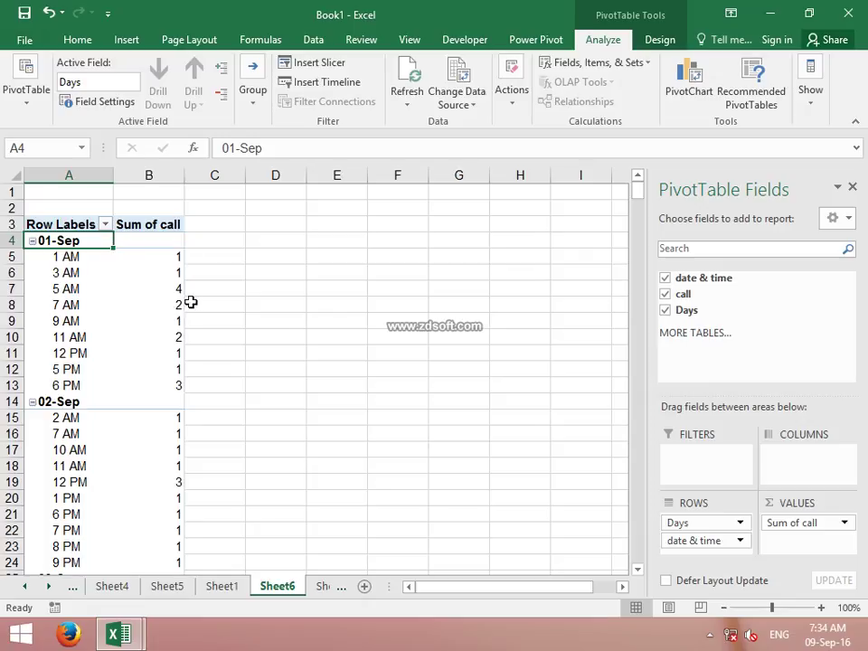
scroll(193, 302, "down", 4)
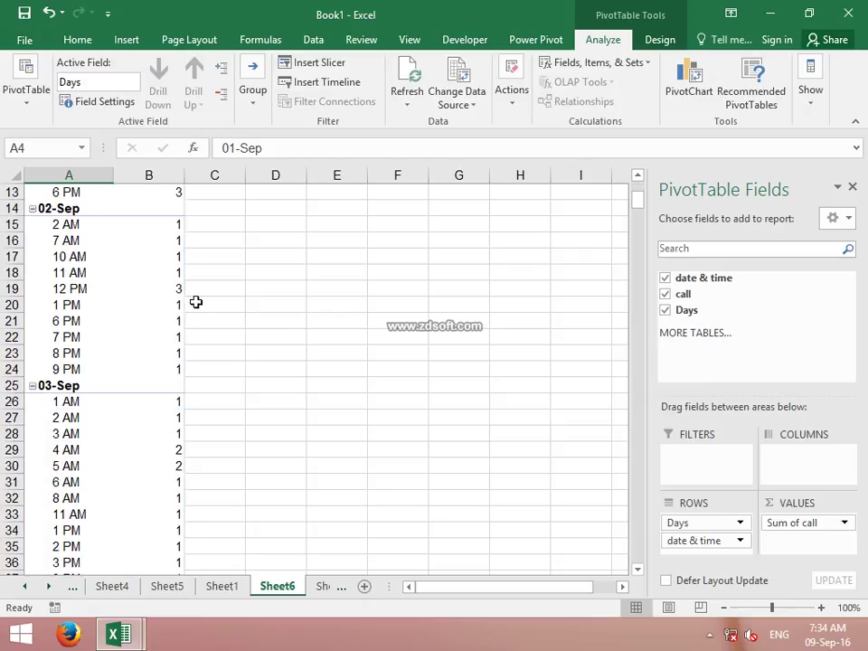
scroll(196, 302, "up", 3)
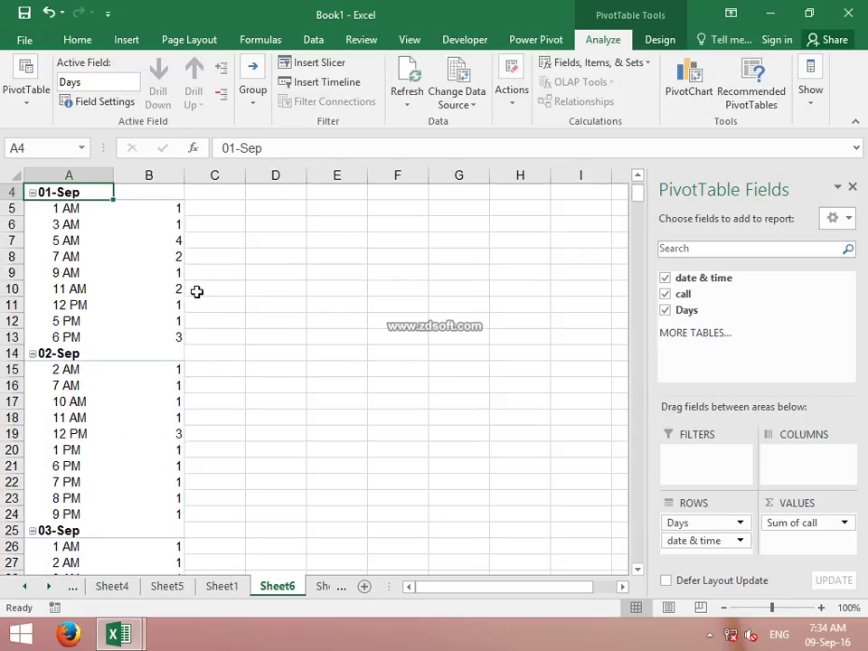
scroll(167, 281, "up", 1)
mouse_move(161, 284)
scroll(288, 308, "down", 3)
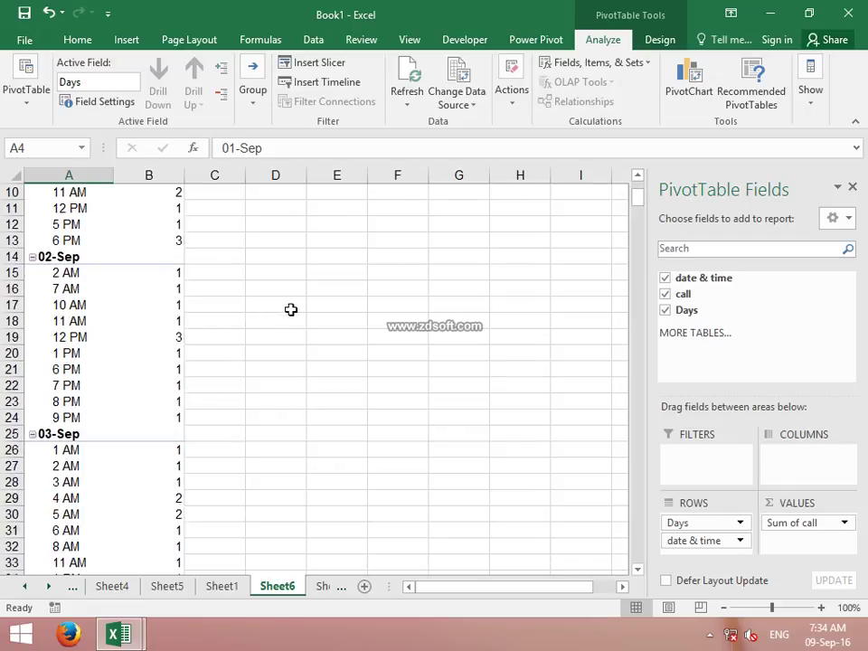
scroll(291, 309, "down", 4)
scroll(290, 310, "down", 3)
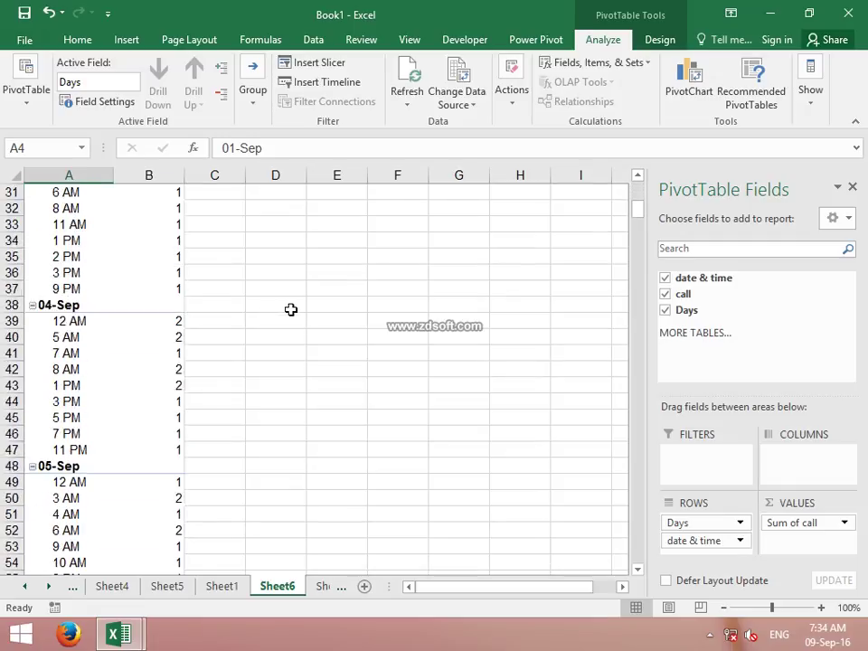
scroll(290, 310, "down", 2)
scroll(290, 309, "down", 3)
scroll(291, 309, "down", 4)
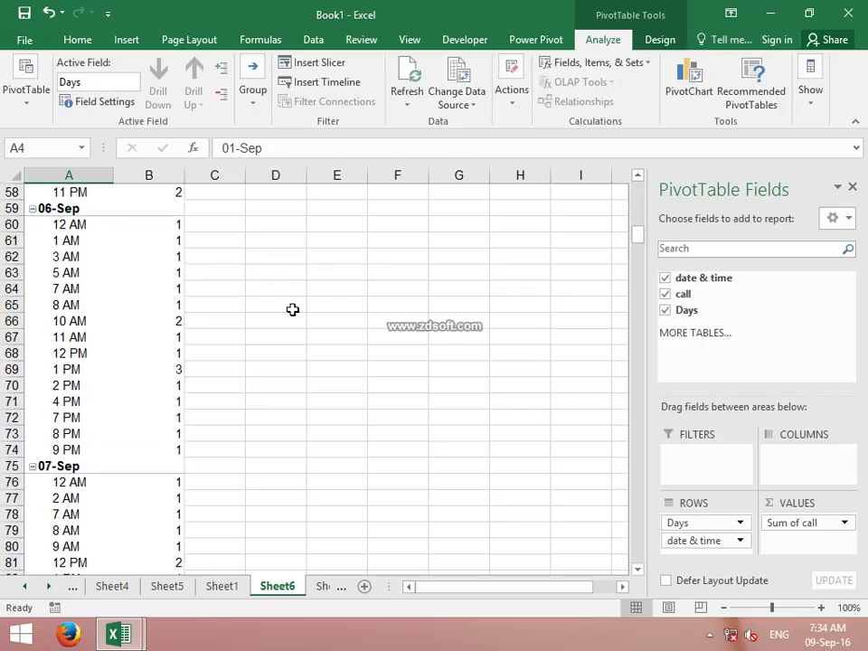
scroll(292, 309, "down", 3)
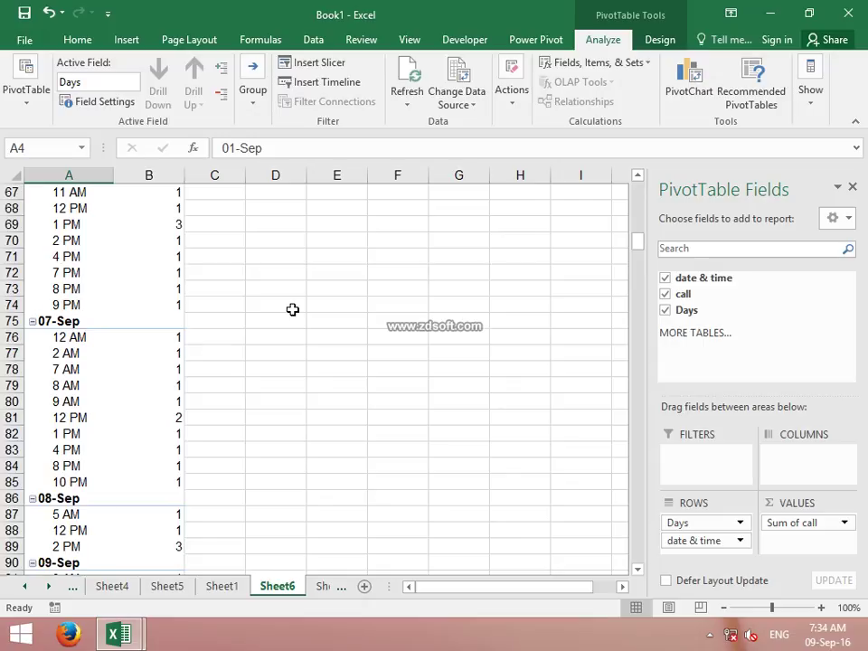
scroll(292, 309, "up", 5)
scroll(292, 309, "up", 5)
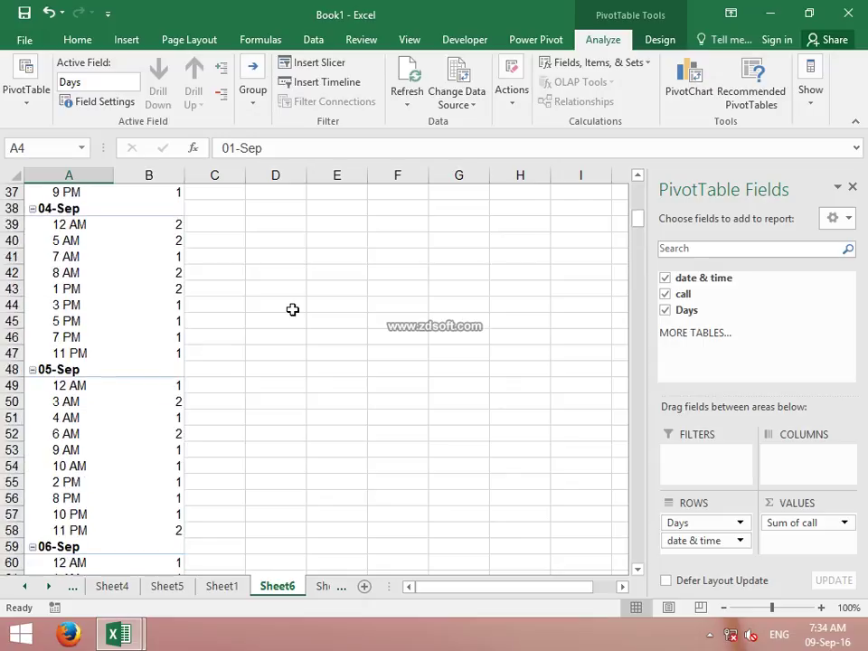
left_click(168, 304)
mouse_move(169, 305)
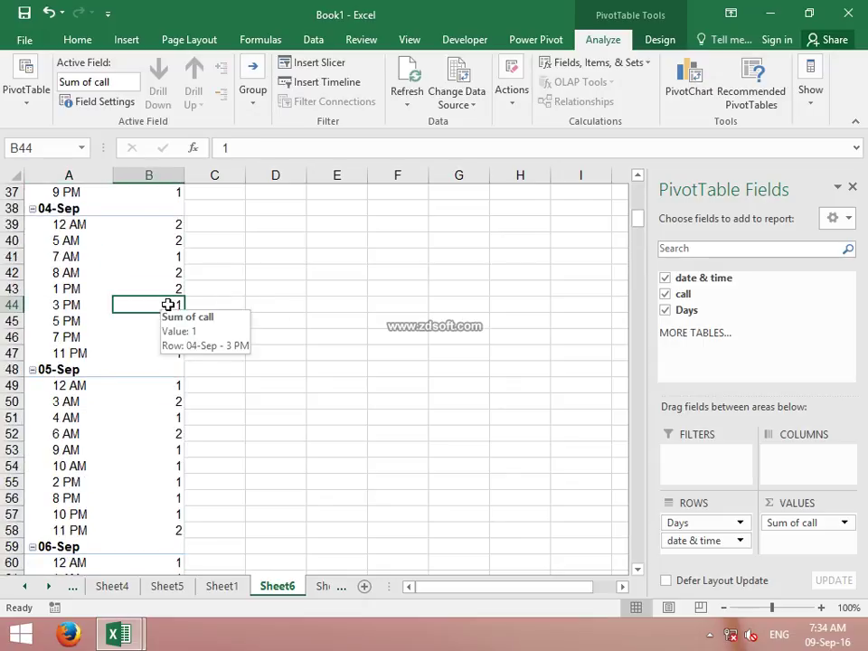
scroll(168, 305, "up", 4)
scroll(169, 305, "up", 4)
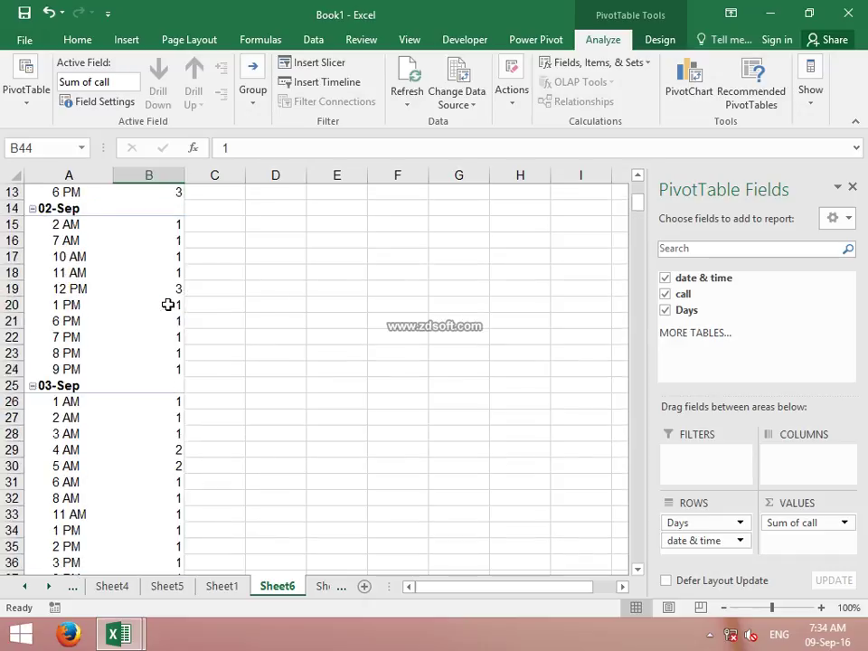
scroll(168, 305, "up", 4)
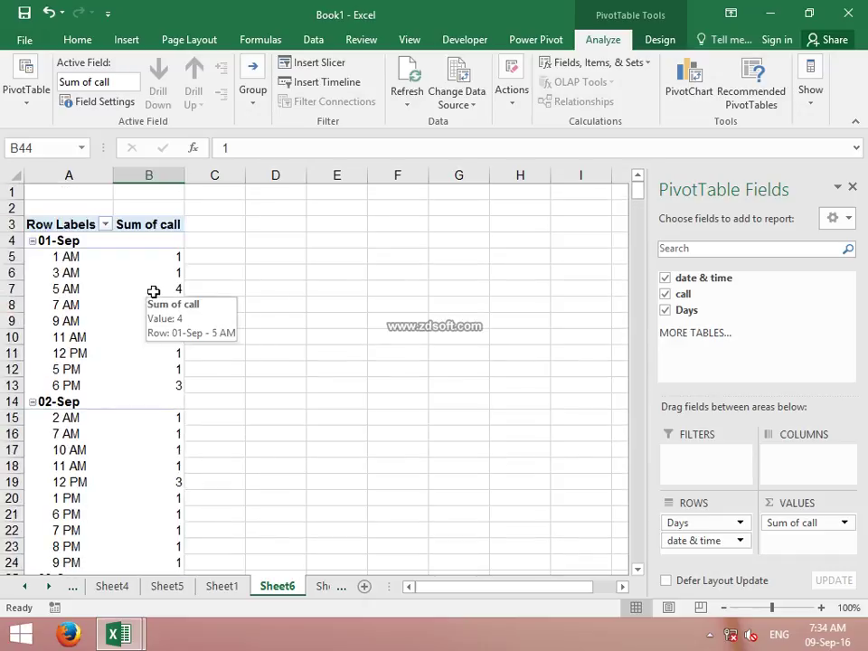
right_click(70, 305)
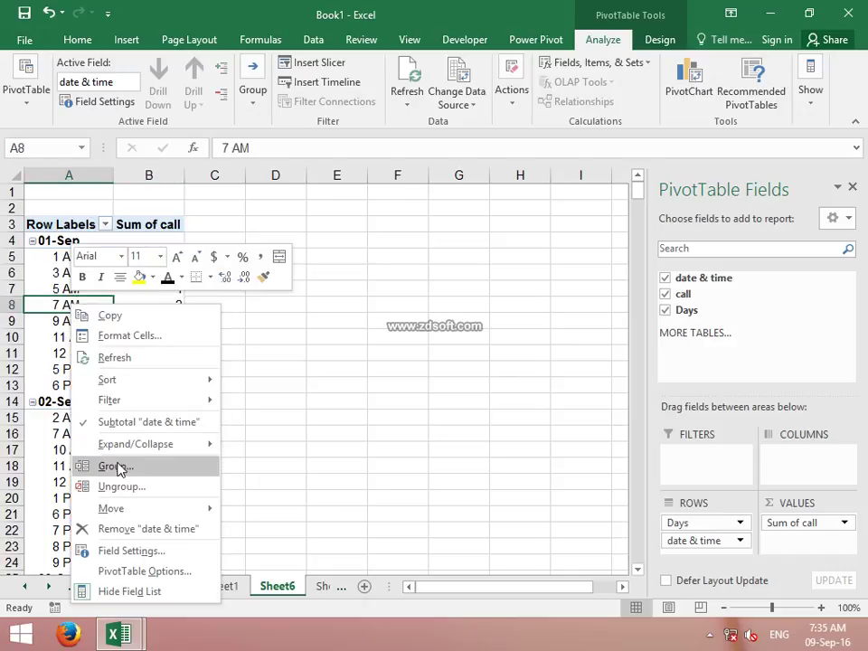
Regroup the call times by Days, Hours and Minutes, then scroll through the minute rows
left_click(117, 464)
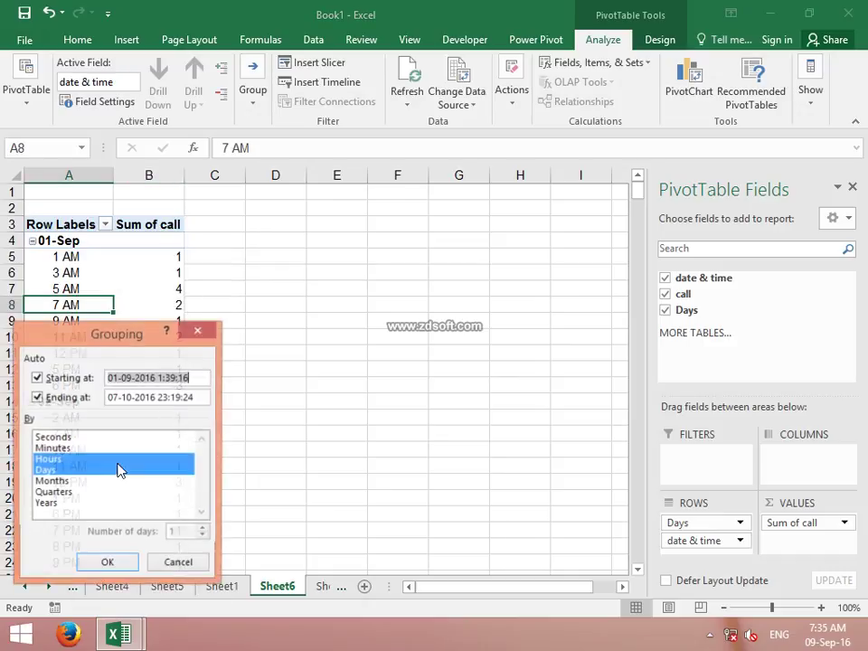
left_click(65, 462)
left_click(63, 472)
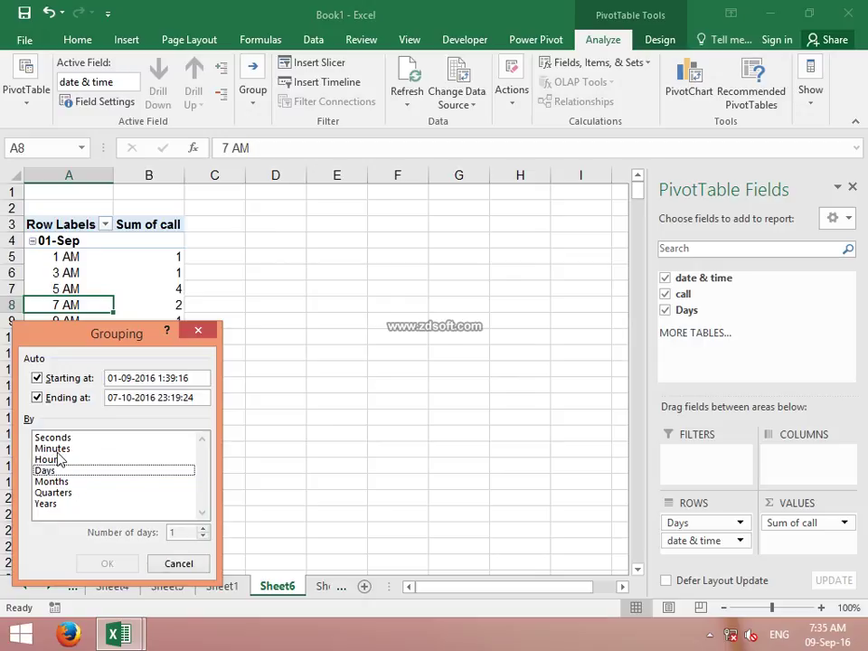
left_click(54, 449)
left_click(57, 471)
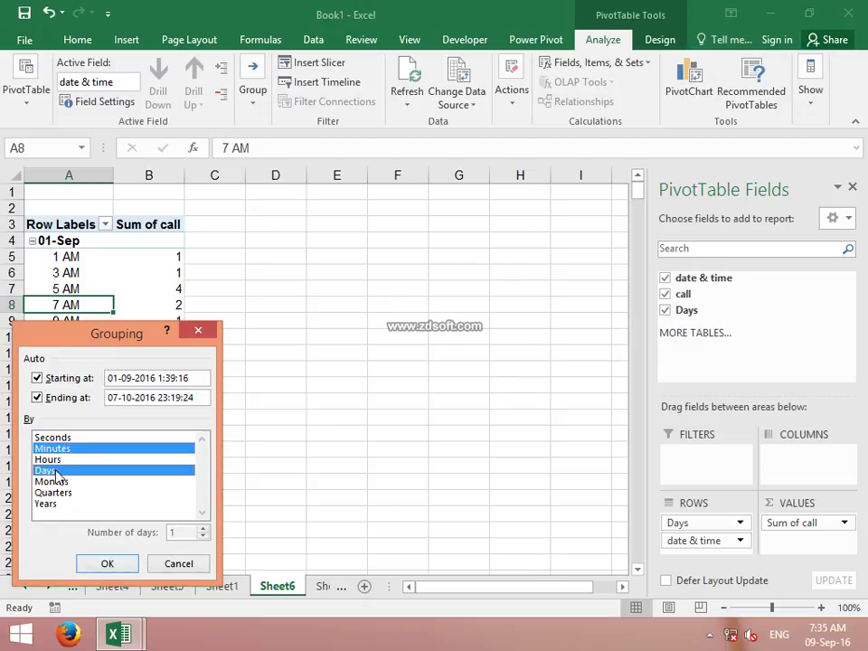
left_click(54, 460)
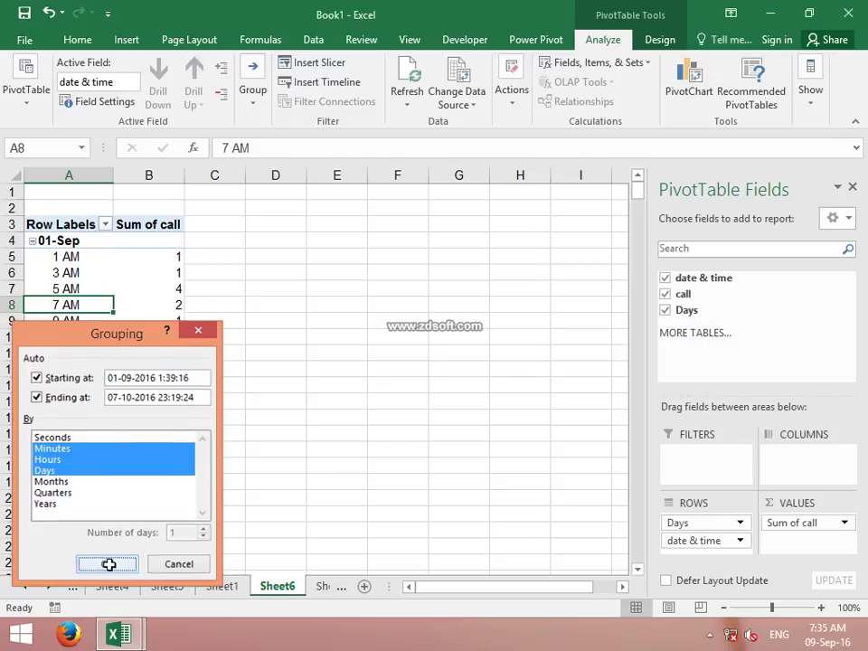
left_click(108, 564)
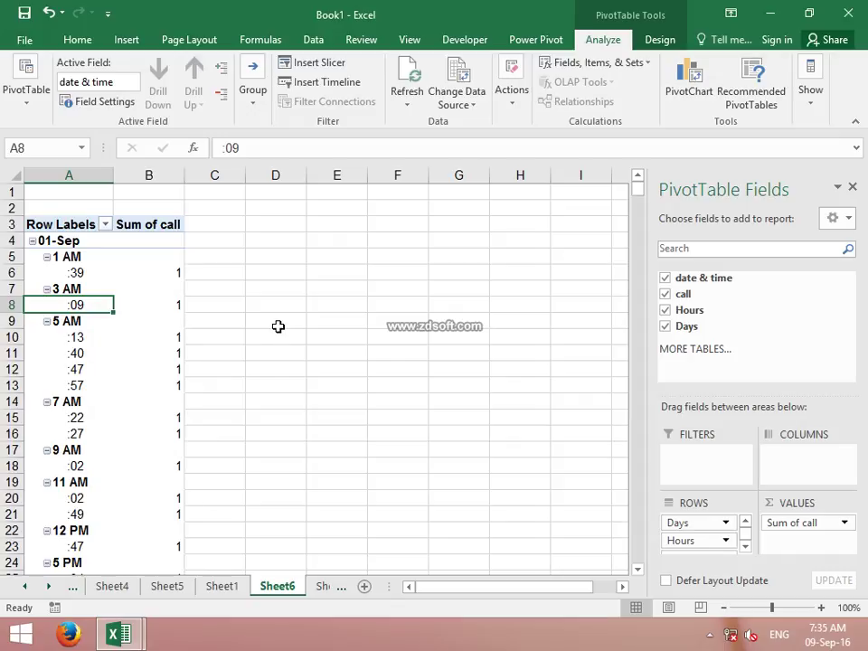
scroll(279, 326, "down", 3)
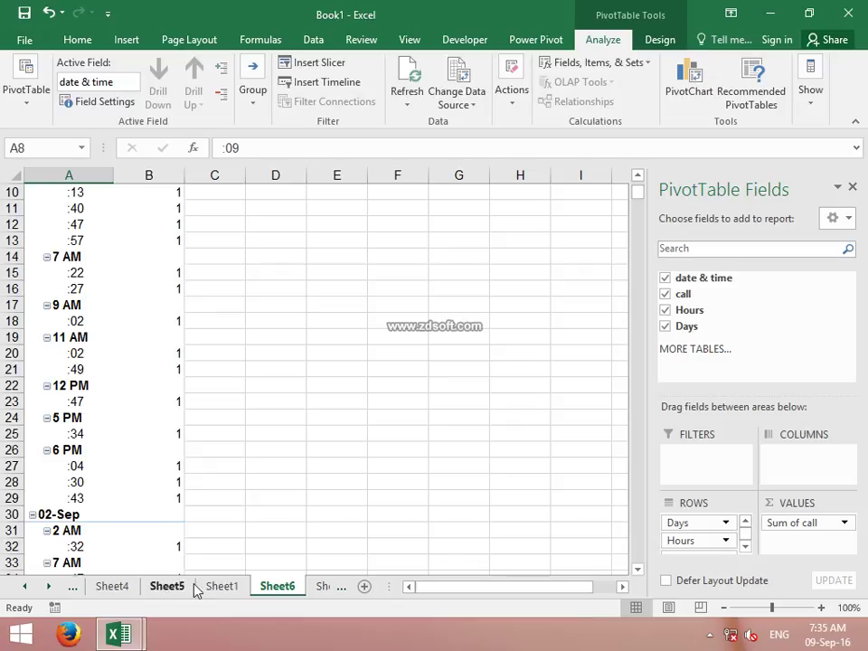
Insert a PivotTable from Sheet1's tblData employee table onto a new worksheet
left_click(222, 586)
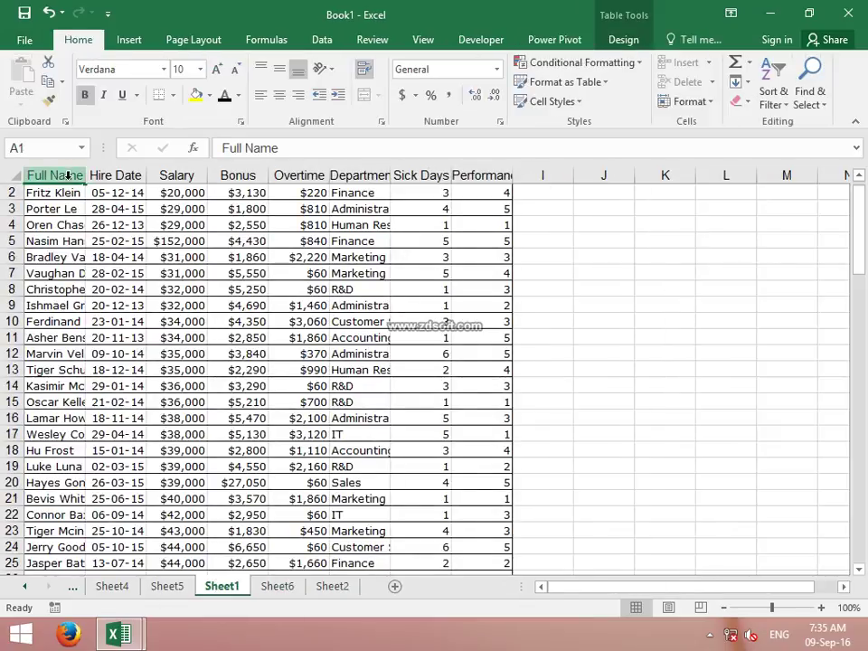
left_click(46, 170)
left_click(58, 191)
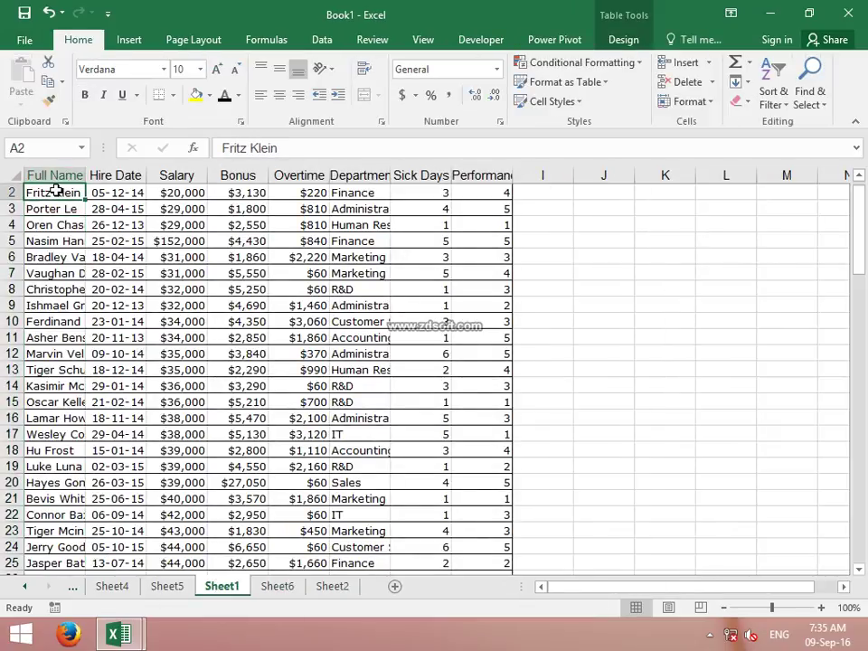
scroll(58, 189, "up", 1)
left_click(58, 217)
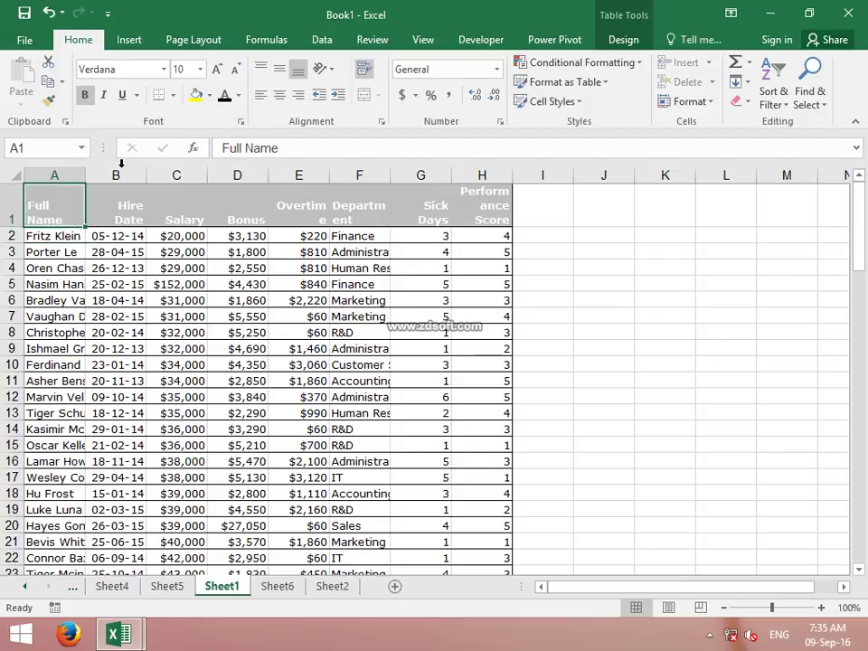
left_click(133, 45)
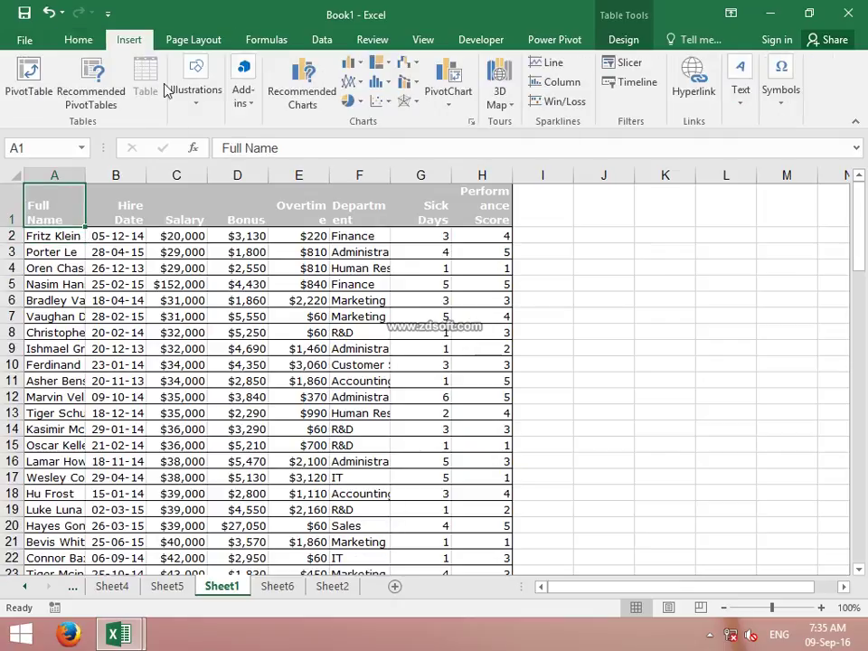
left_click(29, 82)
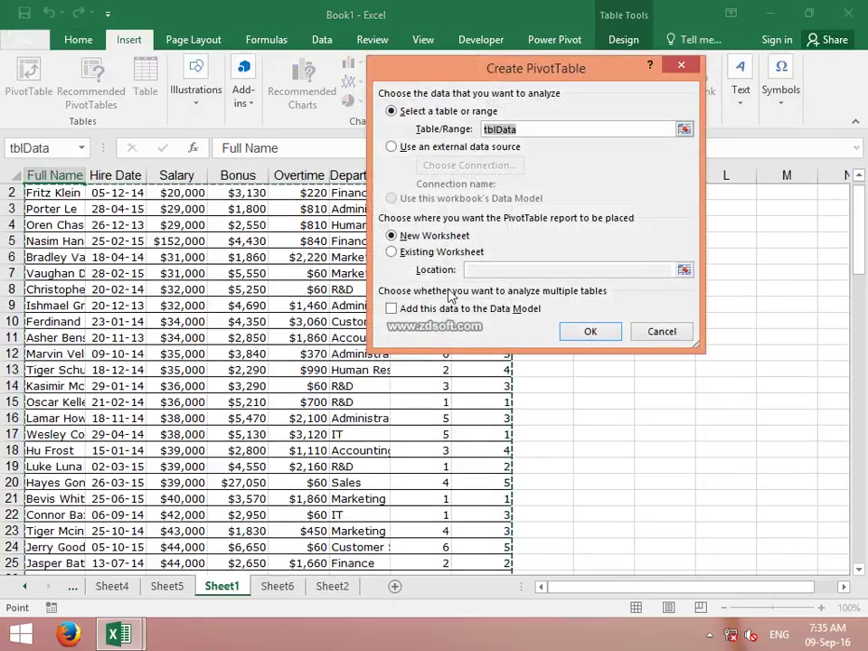
left_click(586, 332)
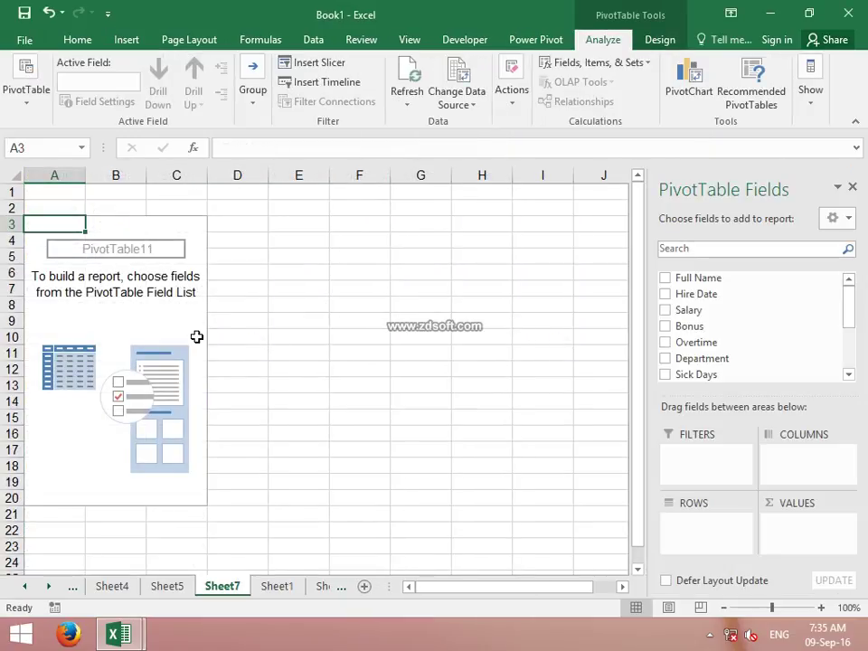
left_click(404, 253)
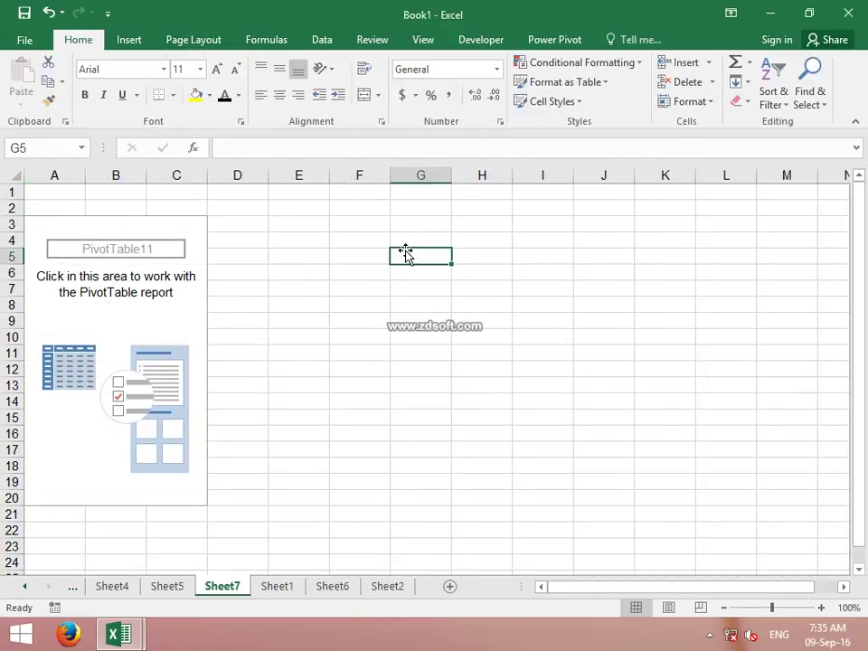
key("Right")
key("Right")
type("2000")
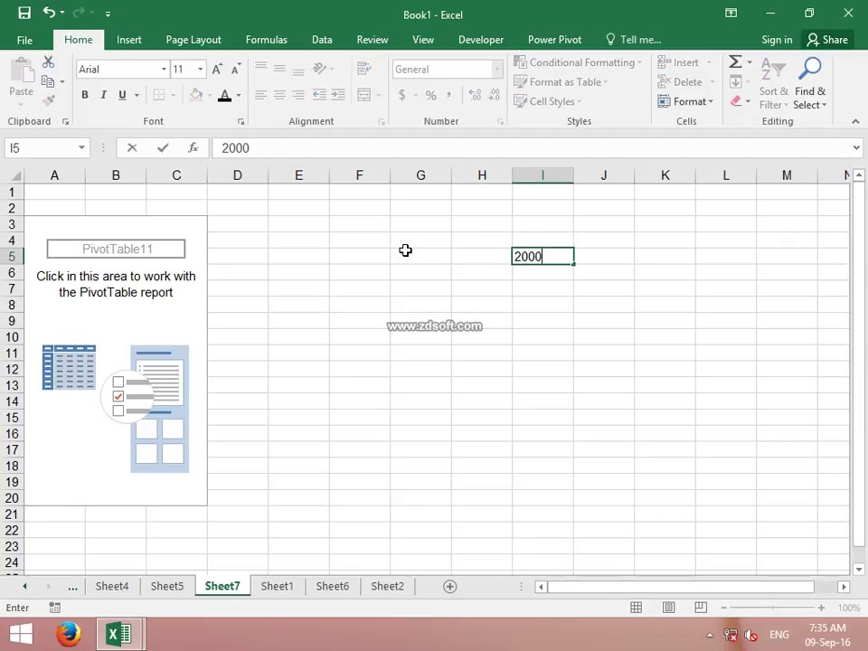
type("0-30000")
key("Return")
type("400")
key("BackSpace")
type("3000")
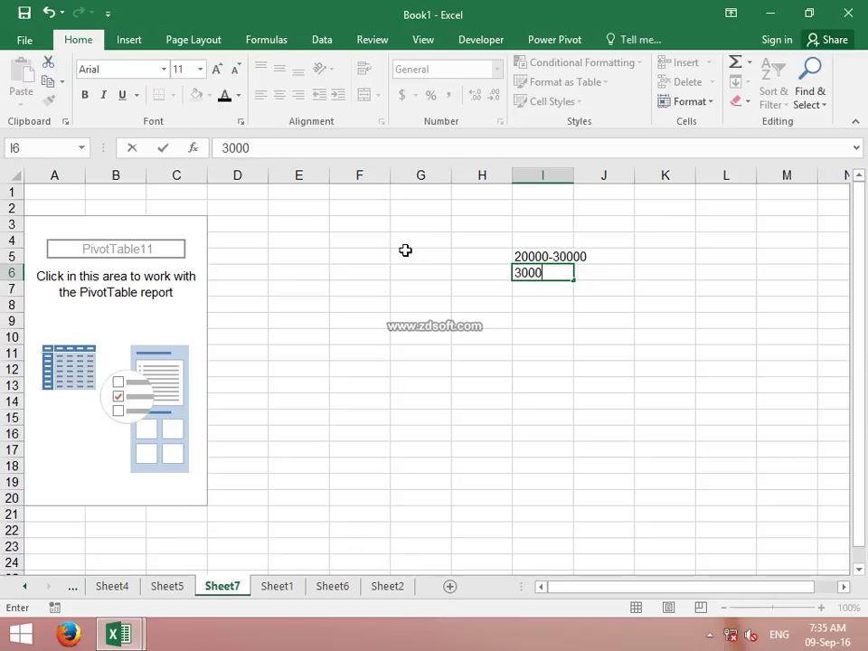
type("0-40000")
key("ctrl+Return")
key("Return")
type("500")
type("-6000")
key("Return")
key("Up")
type("0")
key("Return")
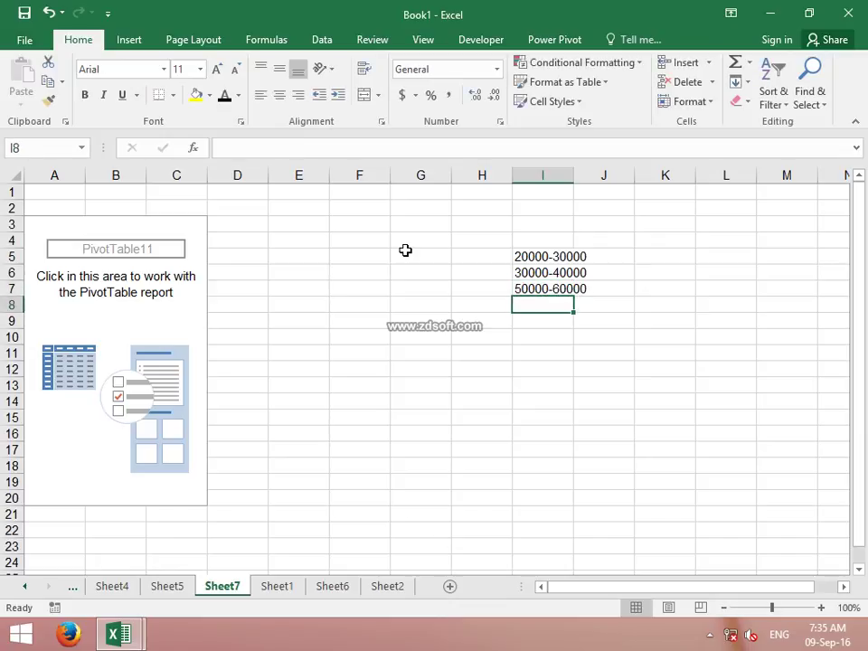
key("Left")
key("Left")
key("Left")
key("Left")
key("Left")
key("Left")
key("Left")
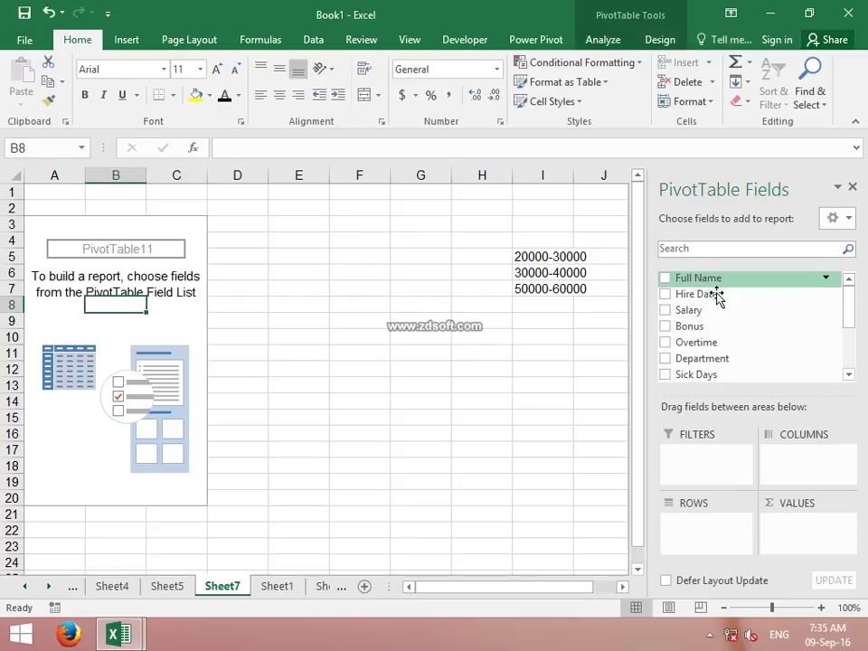
Place Salary in Rows and count Full Name in Values
left_click_drag(708, 310, 714, 548)
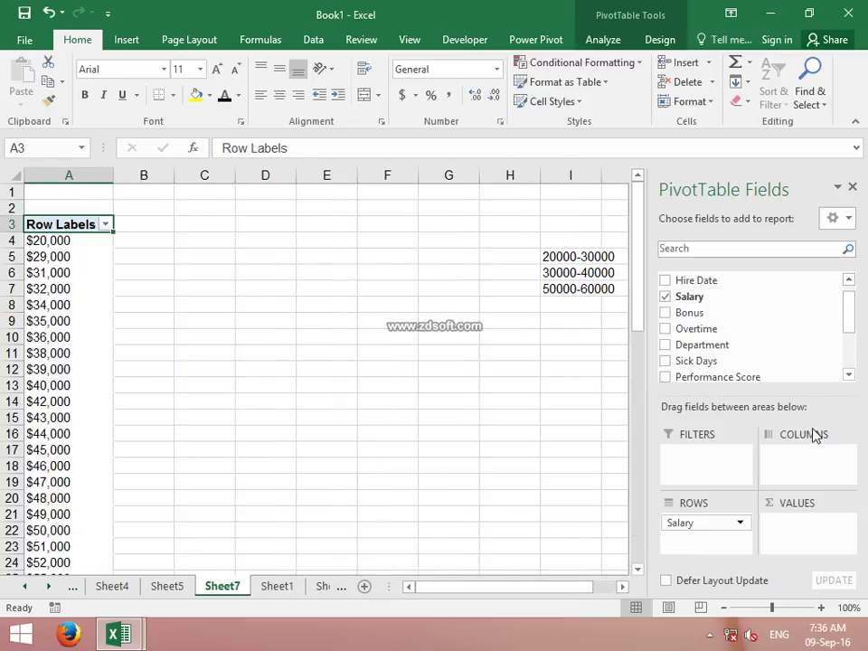
left_click(848, 280)
left_click_drag(782, 285, 831, 539)
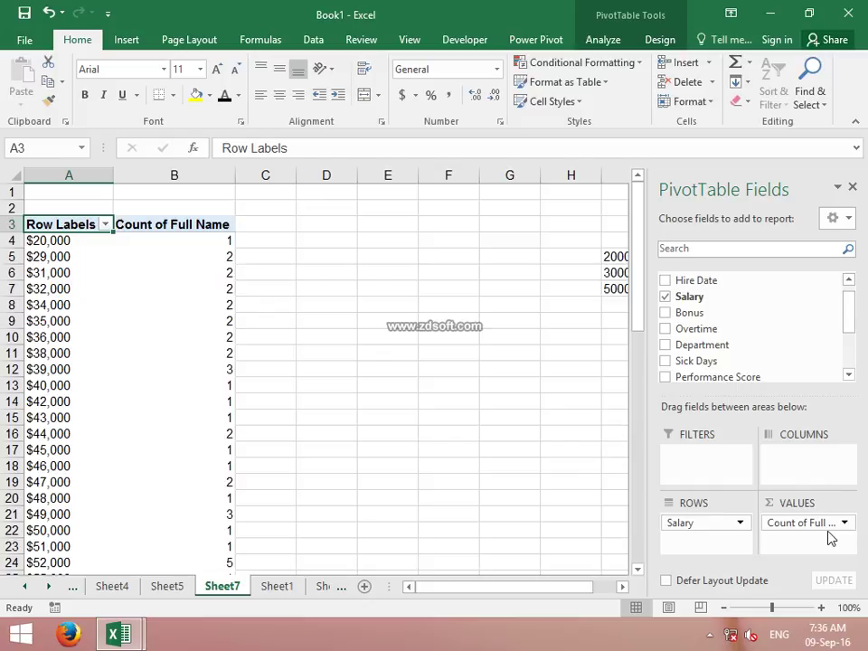
right_click(36, 327)
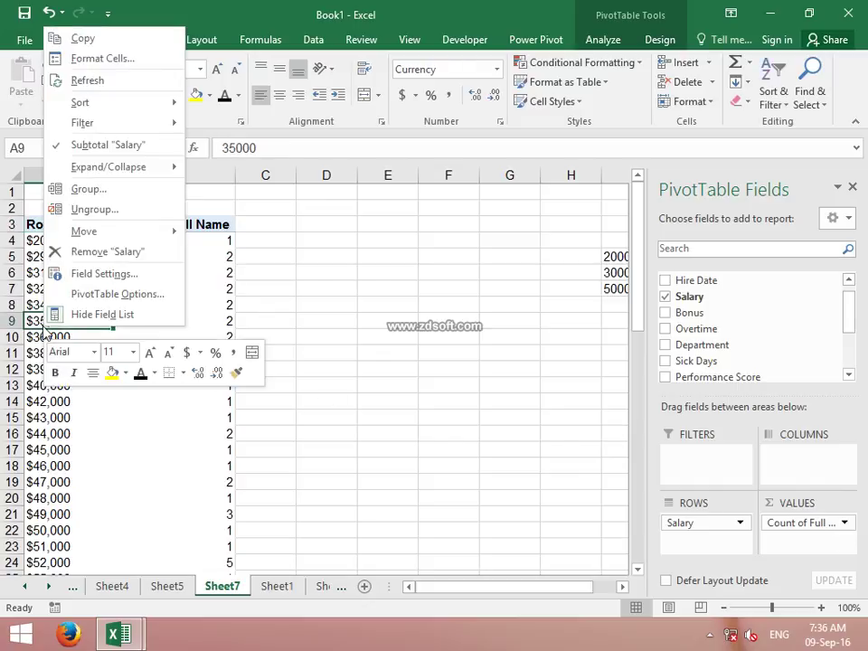
left_click(94, 200)
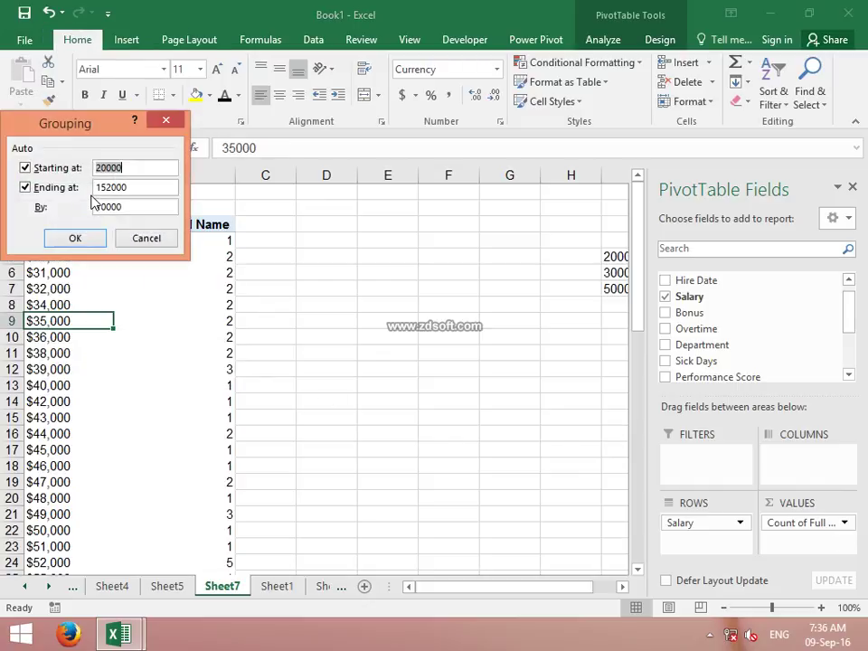
left_click_drag(106, 136, 318, 139)
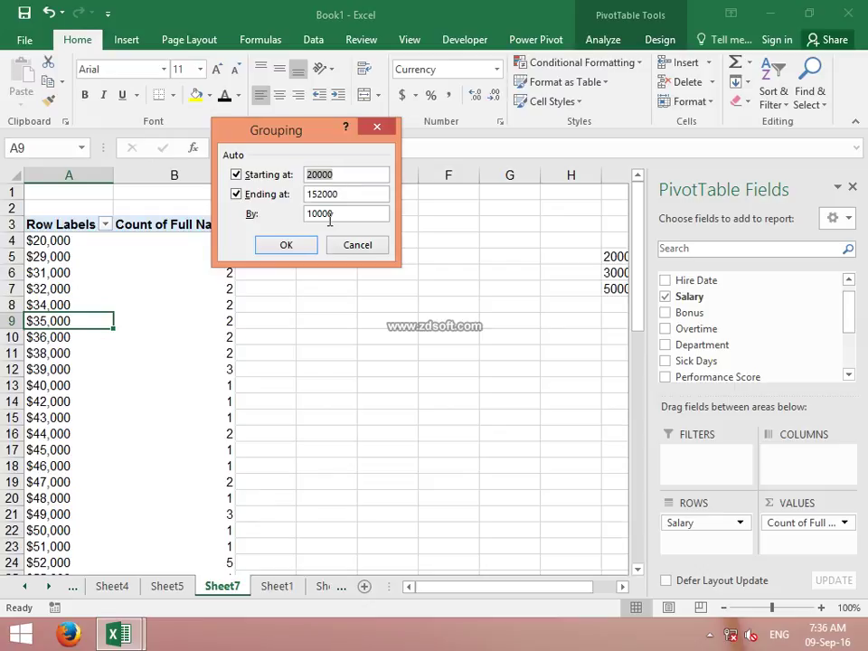
left_click(295, 245)
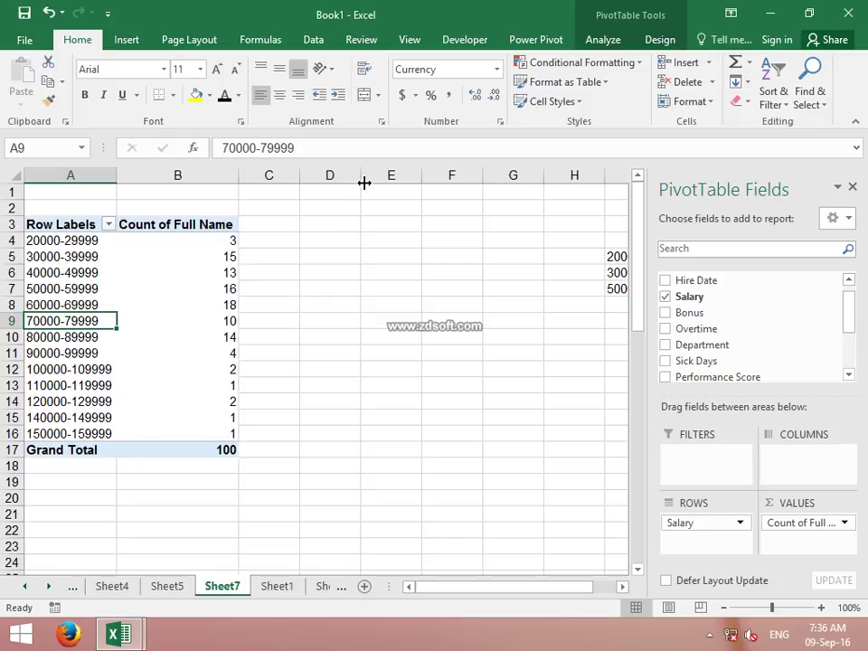
left_click_drag(71, 226, 195, 449)
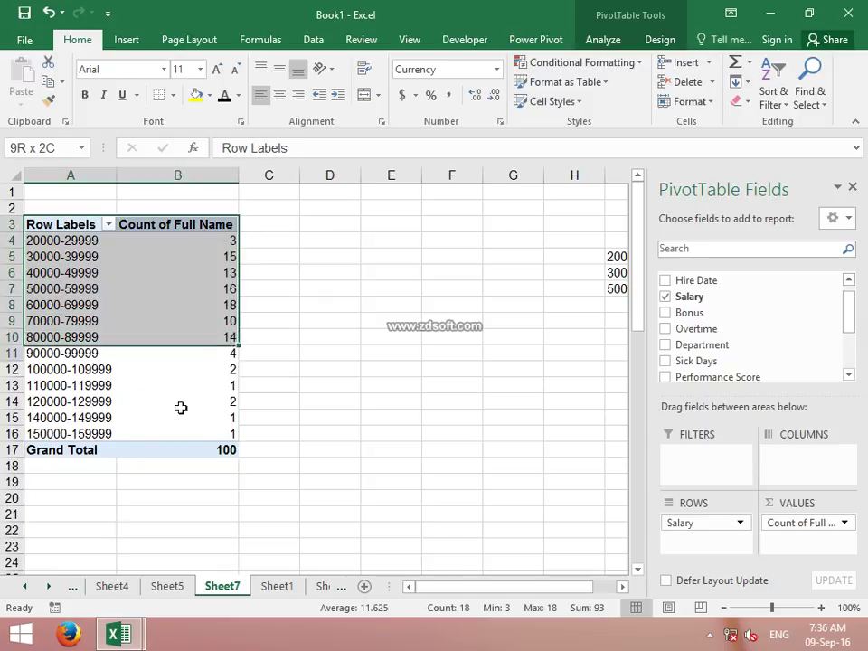
Insert a Clustered Column PivotChart of the salary band counts and move it beside the table
left_click(602, 40)
left_click(686, 95)
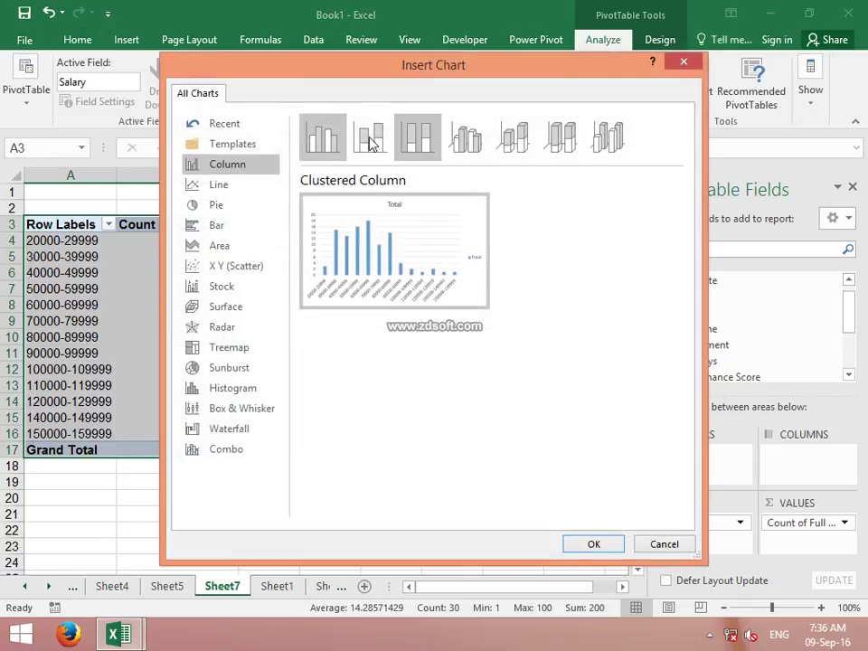
left_click(593, 546)
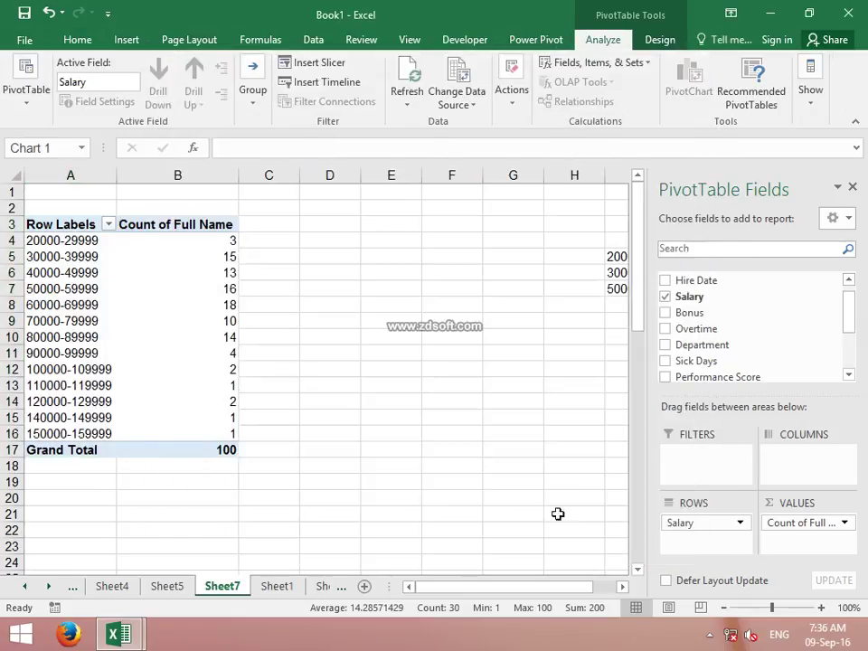
left_click_drag(428, 274, 532, 230)
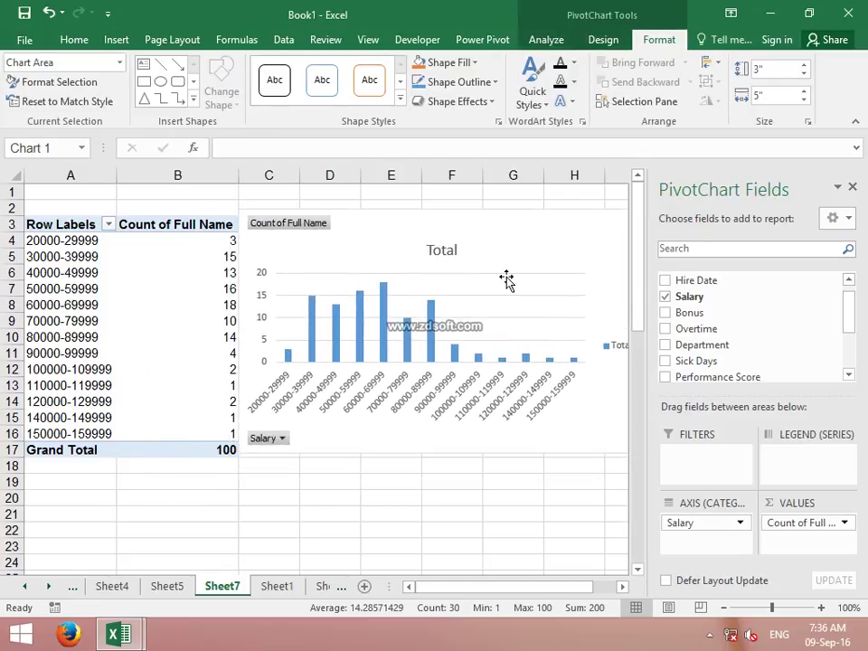
left_click(341, 499)
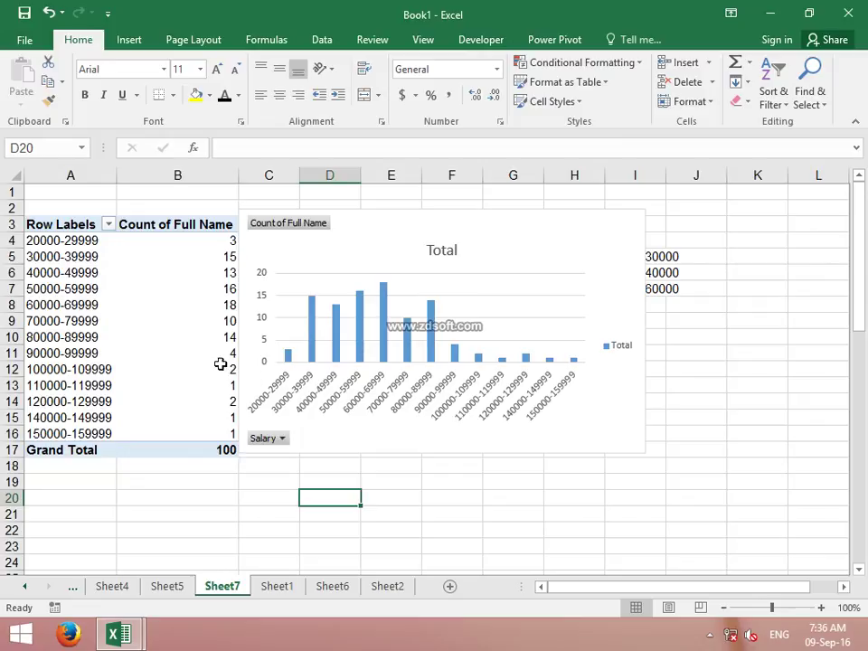
mouse_move(191, 354)
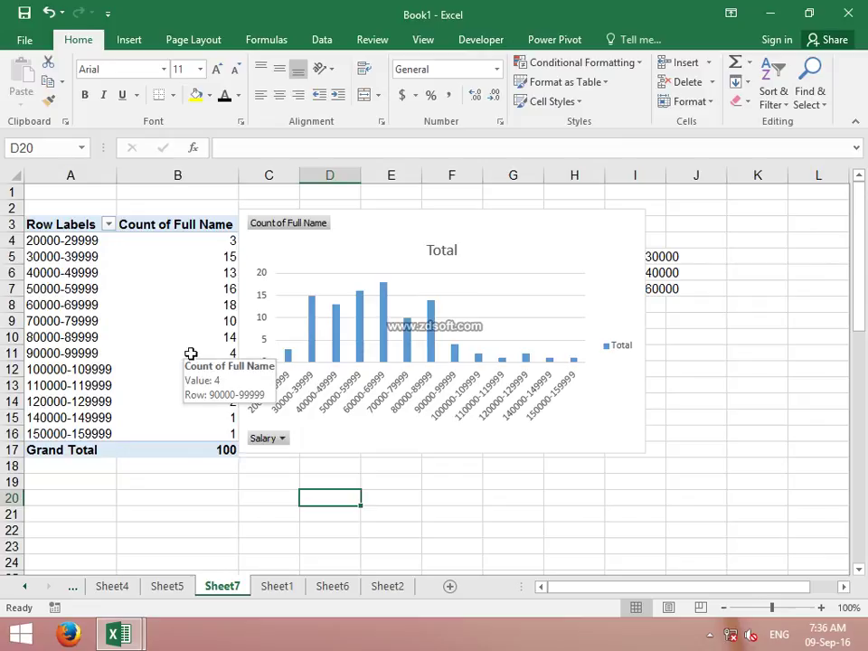
On Sheet5, select the May and Jun rows, open Group settings, then cancel without changes
left_click(276, 588)
left_click(224, 590)
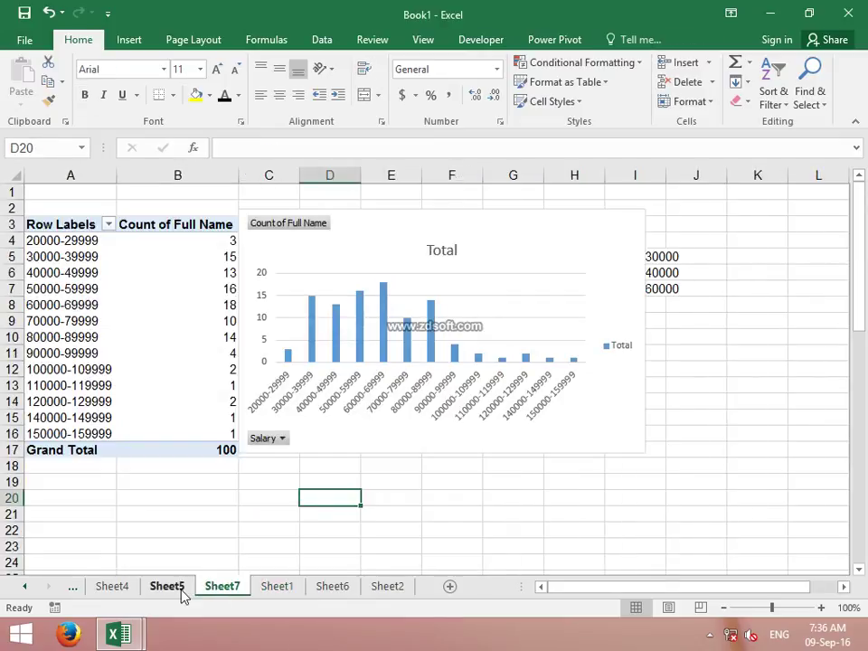
left_click(169, 588)
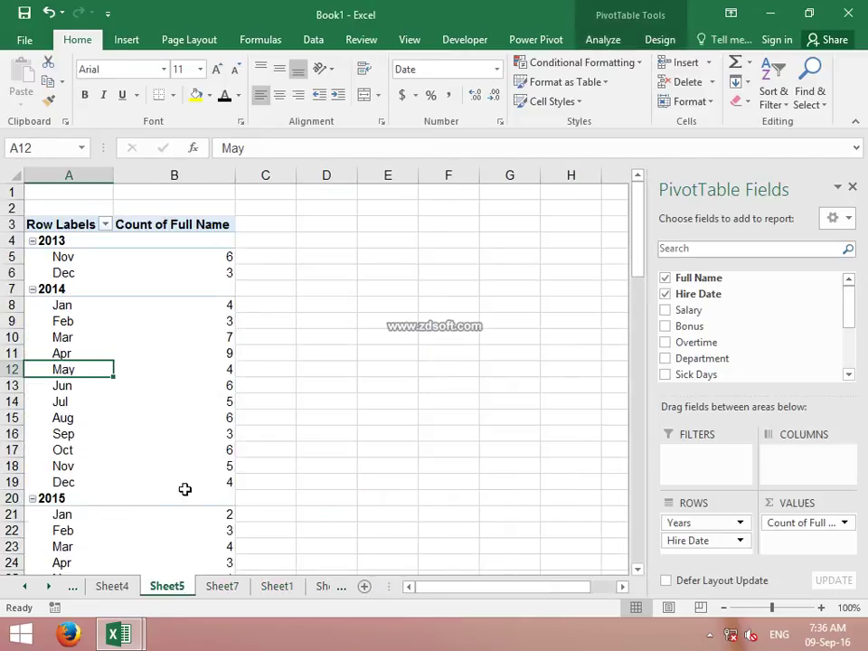
left_click(57, 385, "ctrl")
right_click(57, 385)
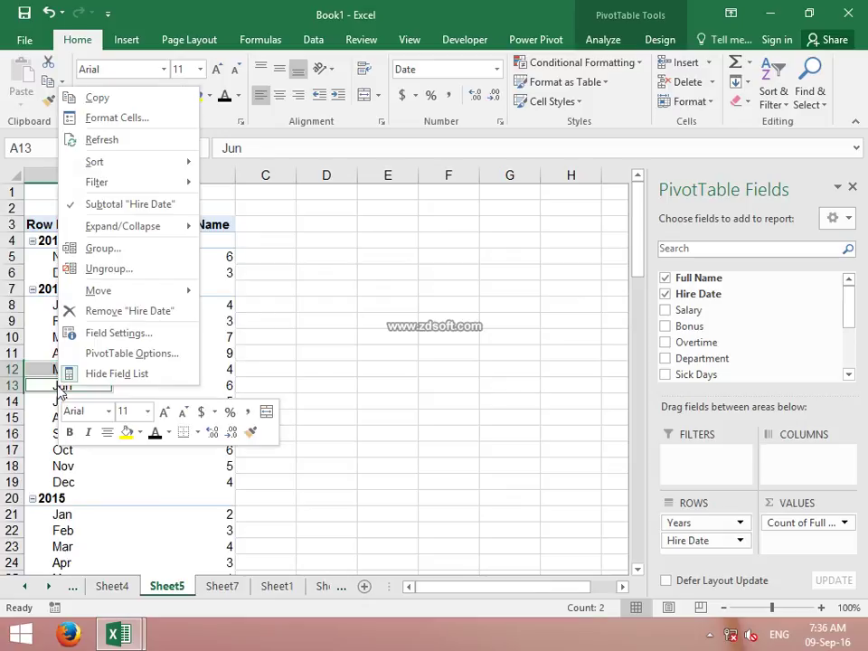
left_click(80, 246)
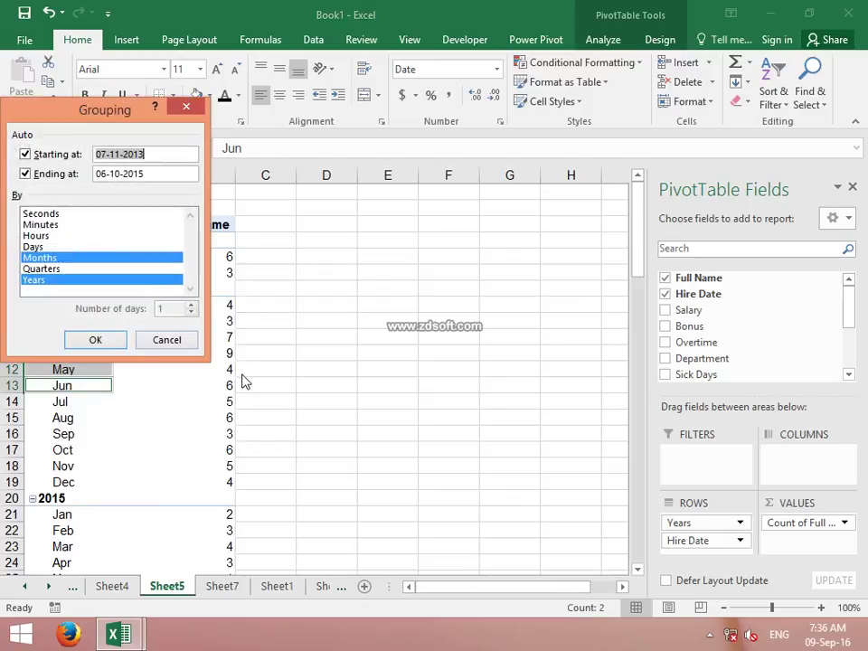
left_click(176, 339)
left_click(245, 290)
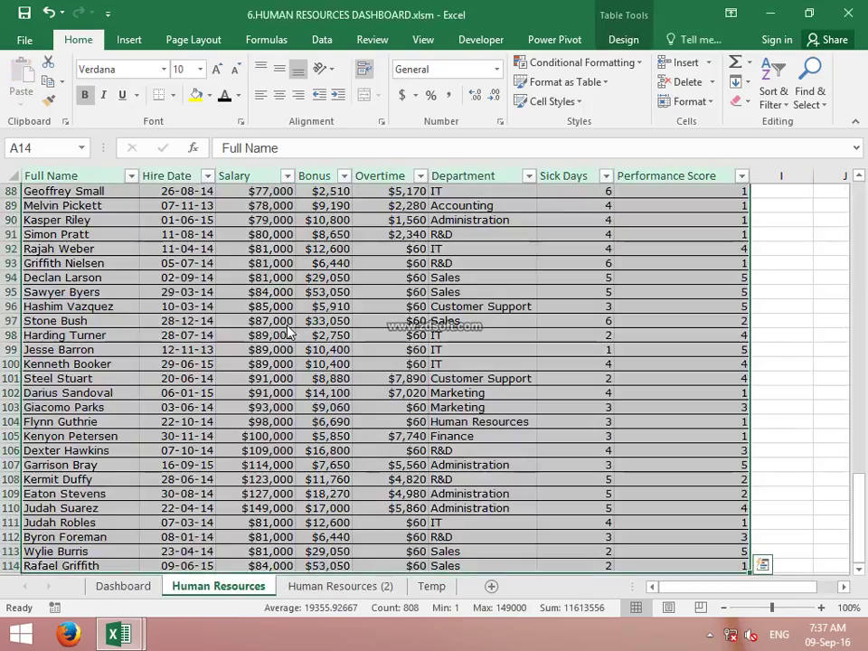
Look over the HR dashboard workbook's hire dates, then return to Book1's Sheet1
left_click(146, 309)
scroll(146, 310, "up", 7)
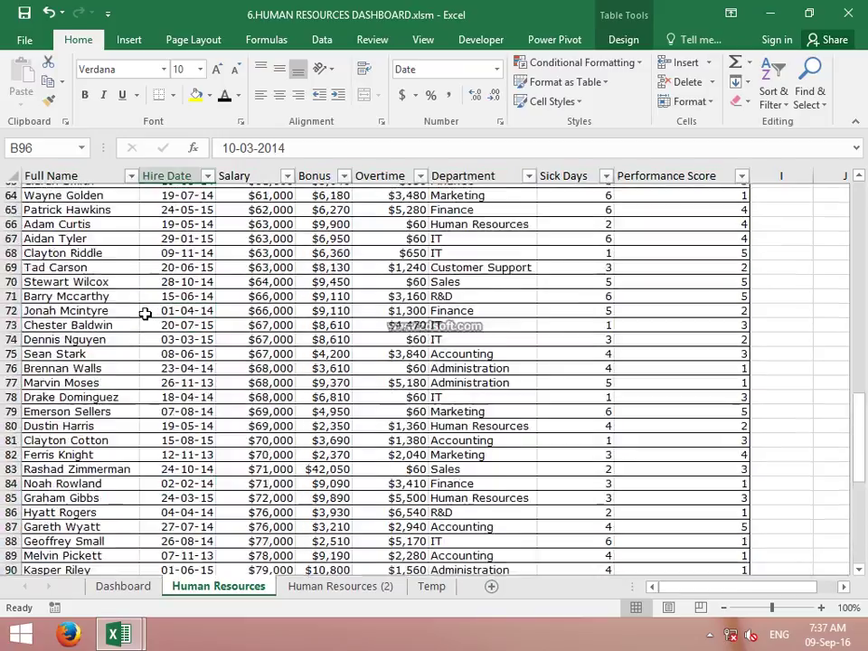
scroll(146, 310, "up", 7)
scroll(145, 313, "up", 5)
scroll(145, 313, "up", 9)
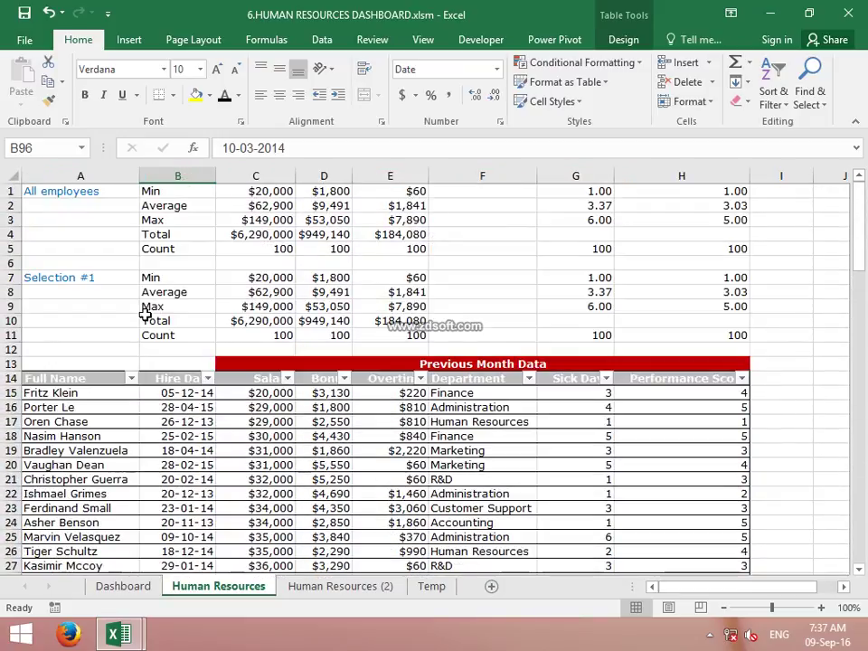
key("ctrl+Tab")
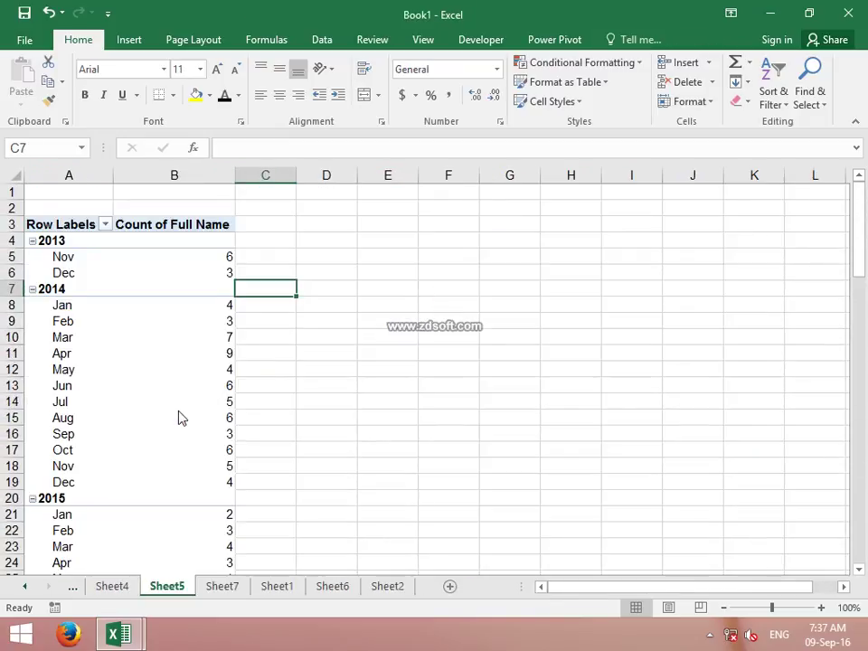
left_click(277, 586)
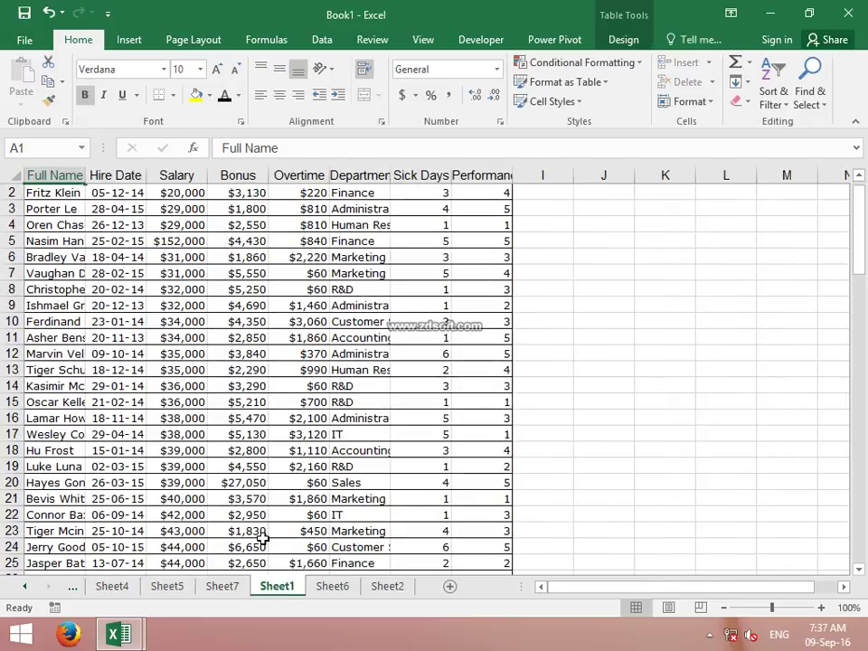
Create a pivot table on a new sheet counting Salary by Department
left_click(57, 193)
left_click(55, 195)
left_click(128, 39)
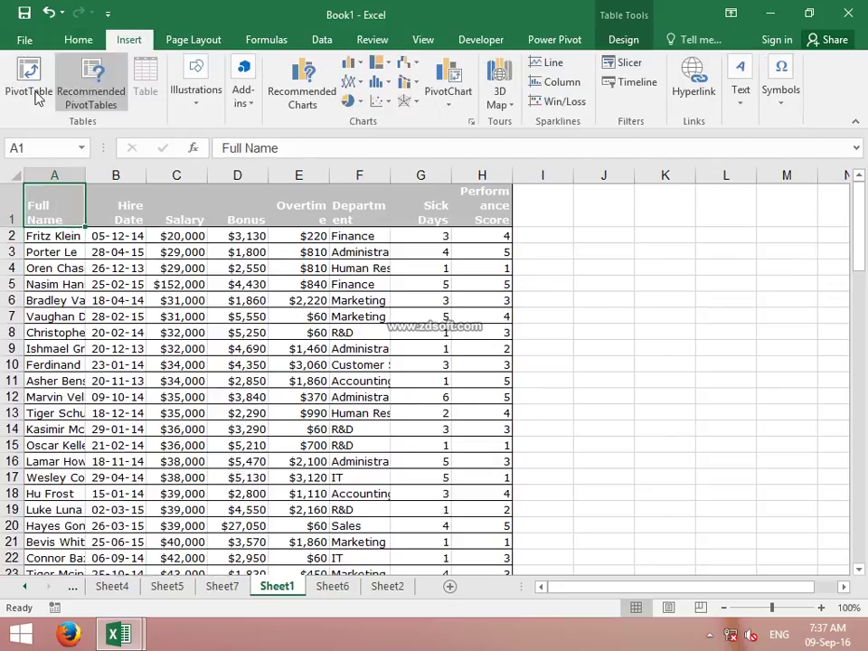
left_click(14, 102)
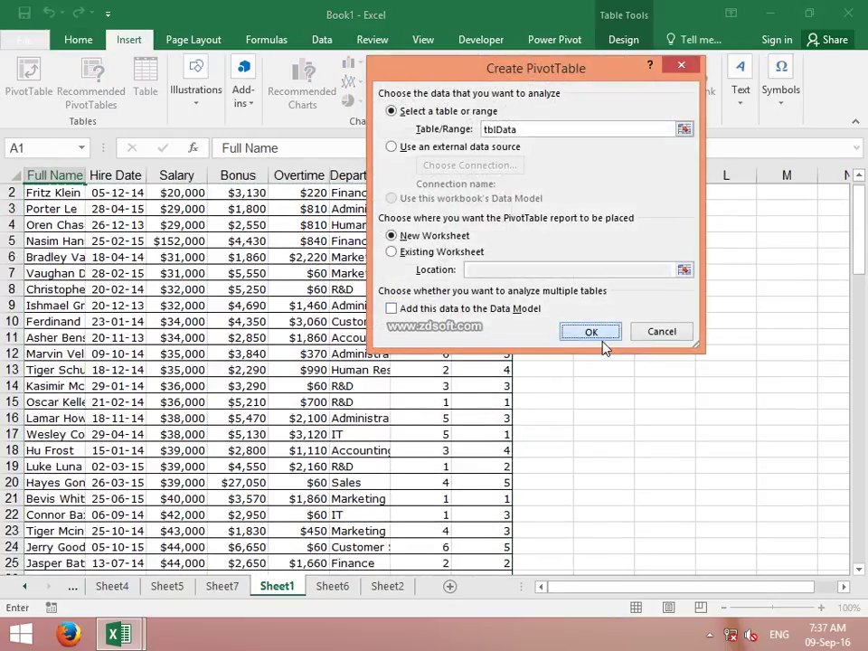
left_click(599, 335)
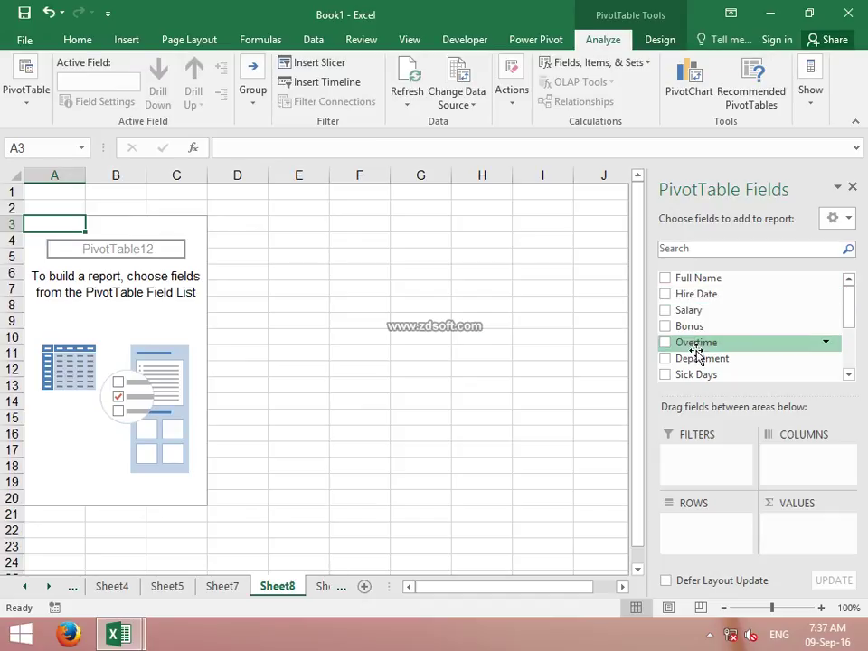
mouse_move(702, 362)
left_mouse_down()
mouse_move(731, 561)
mouse_move(715, 520)
left_mouse_up()
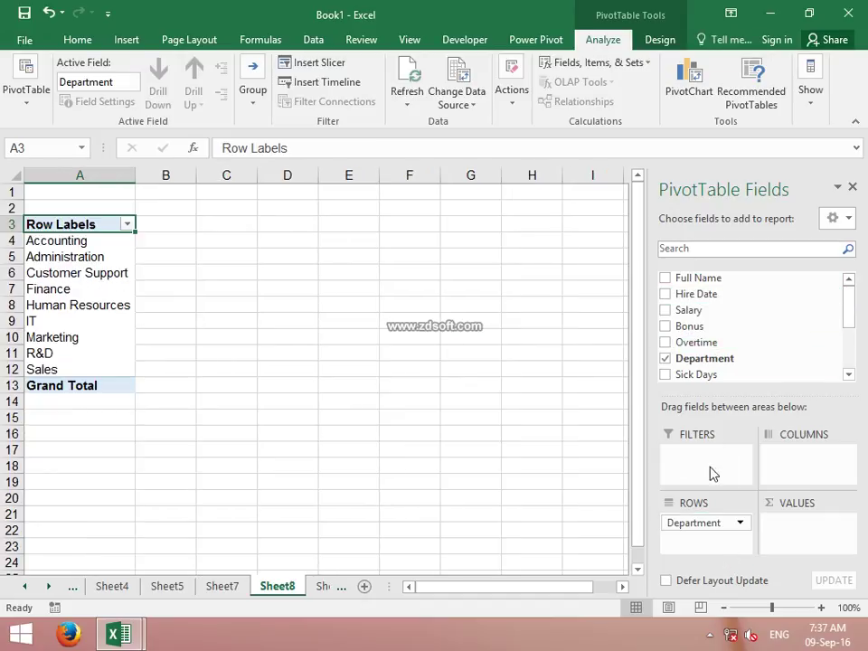
left_click_drag(714, 311, 798, 546)
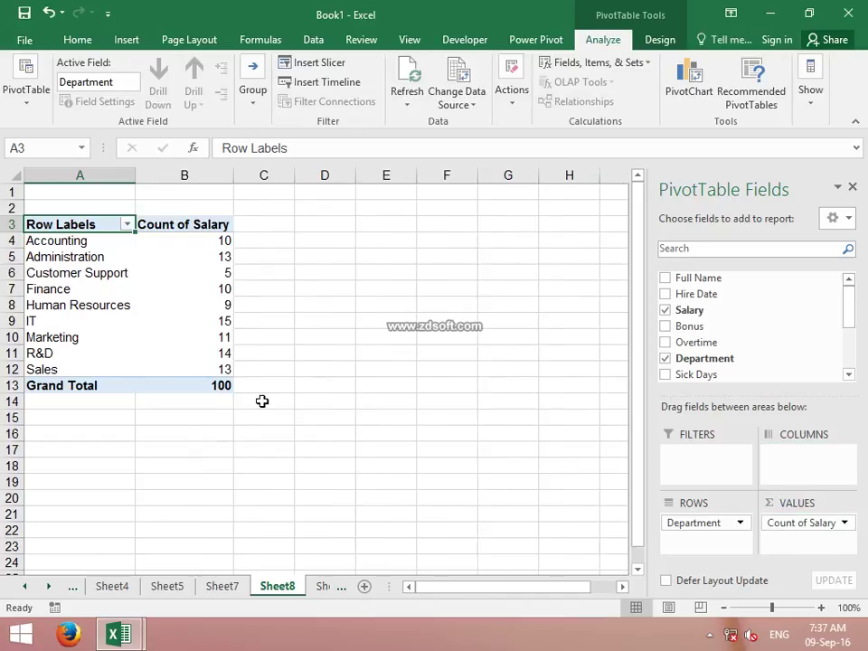
Group IT and Sales into Group1 and collapse the department field to group totals
left_click(77, 325)
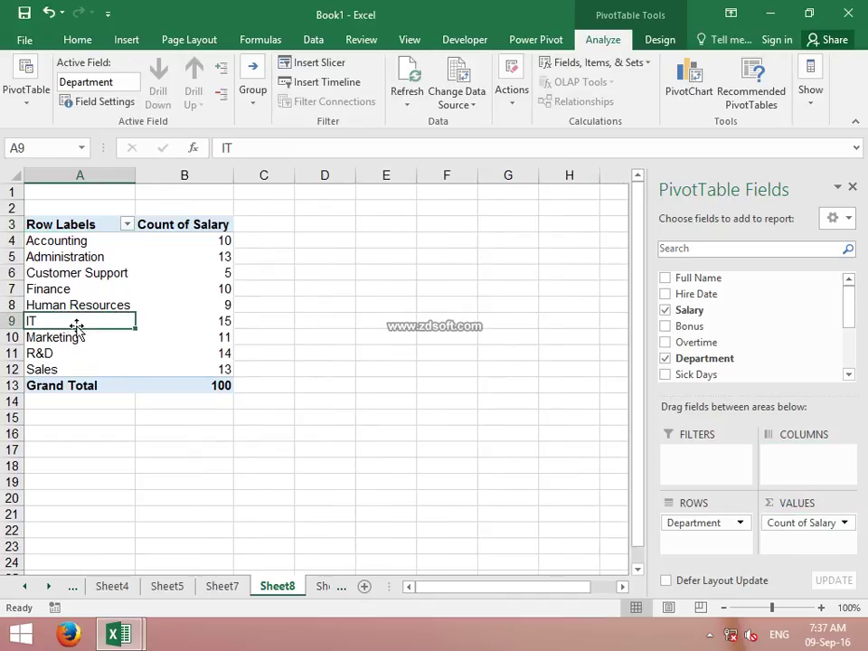
left_click(71, 373, "ctrl")
right_click(74, 374)
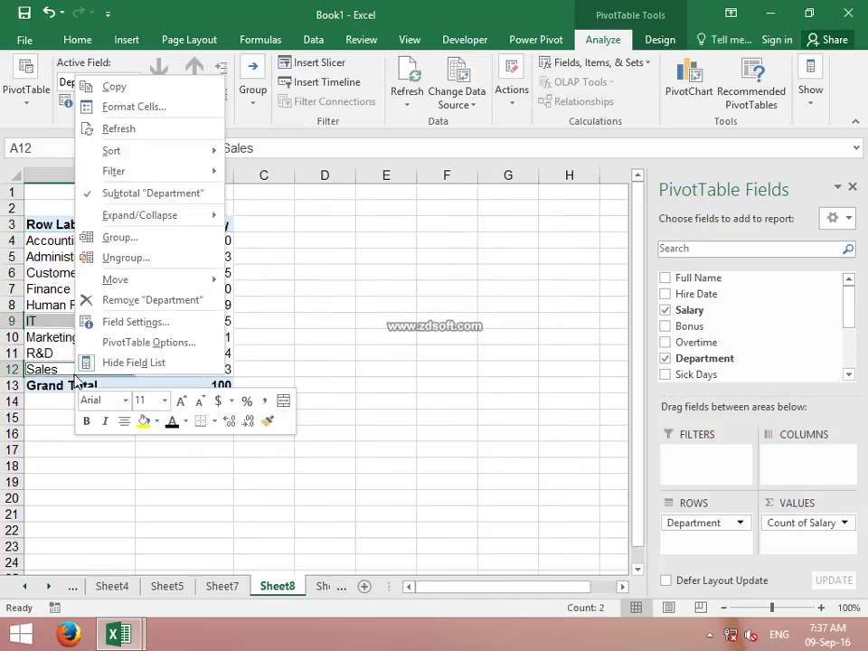
left_click(132, 237)
scroll(119, 395, "down", 2)
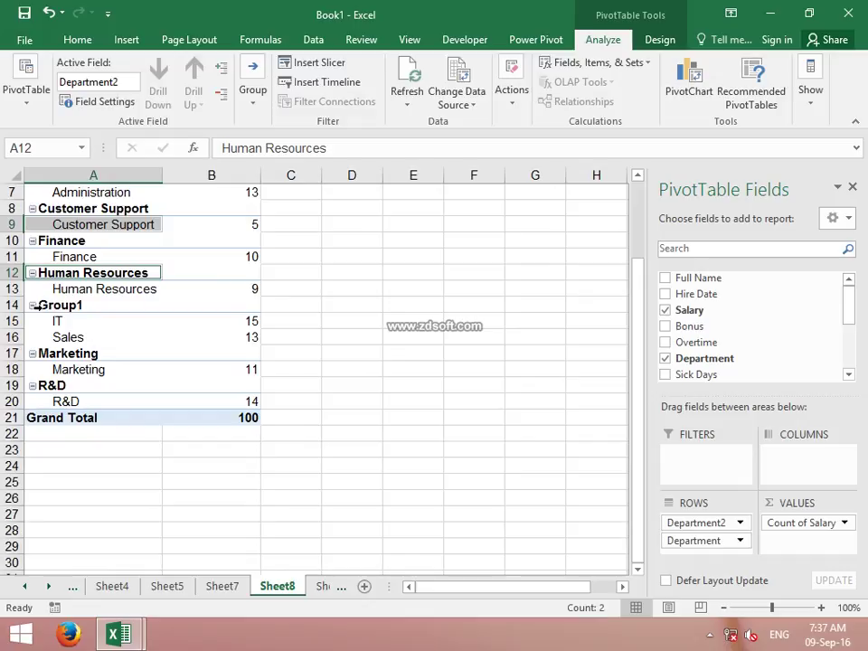
left_click(42, 306)
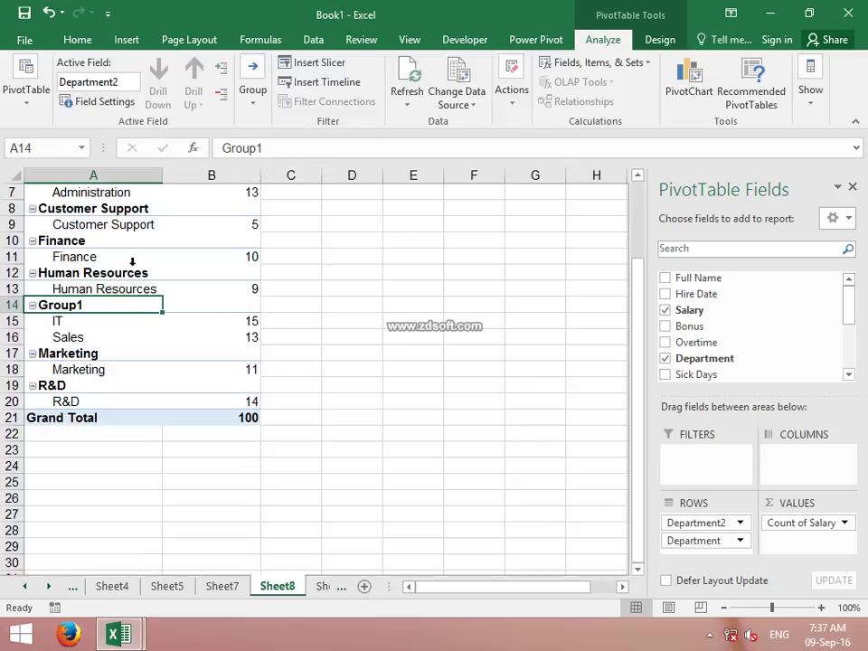
left_click(166, 70)
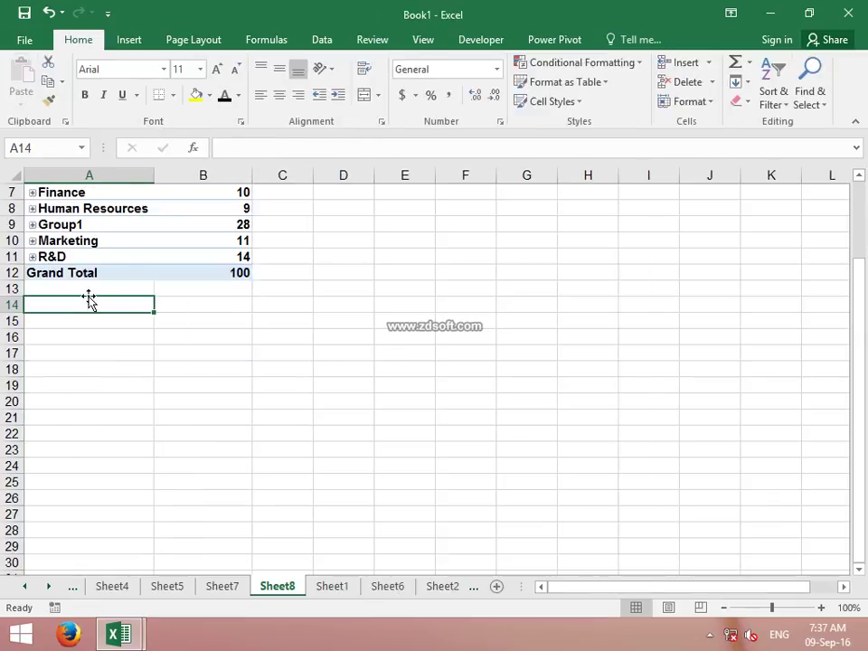
Replace the Group1 label text with 'It & sales' in the Sheet8 pivot
scroll(88, 299, "up", 2)
left_click(84, 321)
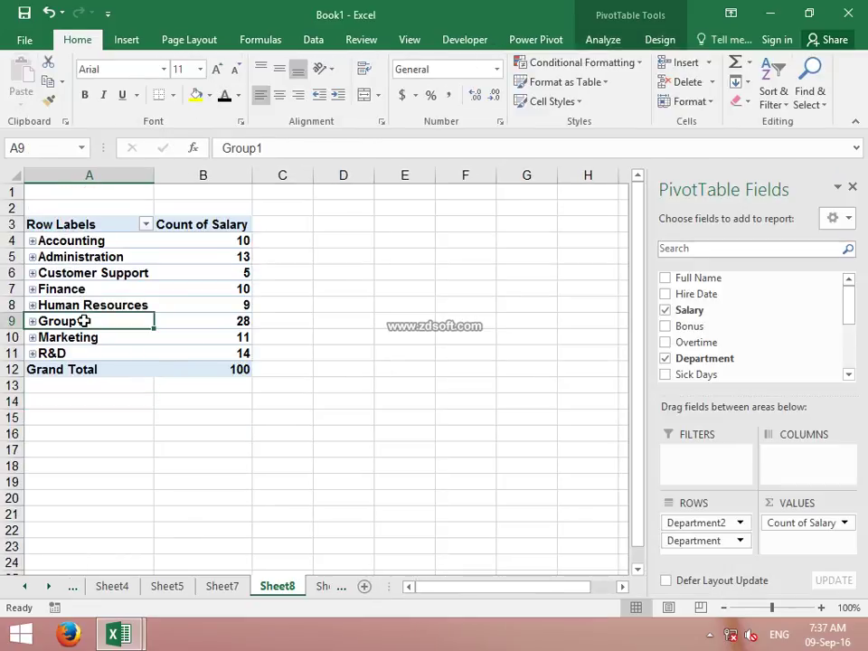
double_click(84, 321)
key("BackSpace")
key("BackSpace")
key("BackSpace")
type("It & sales")
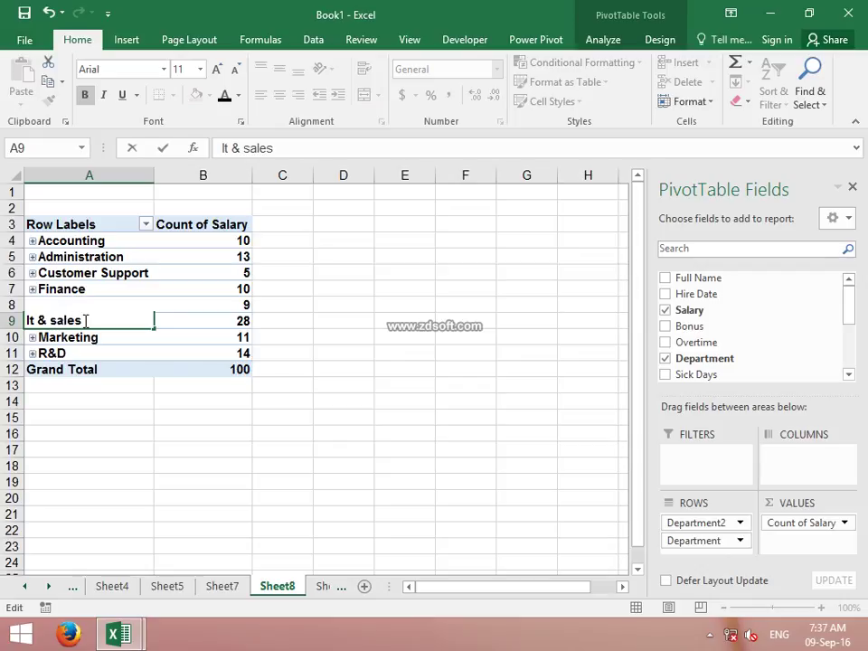
key("Return")
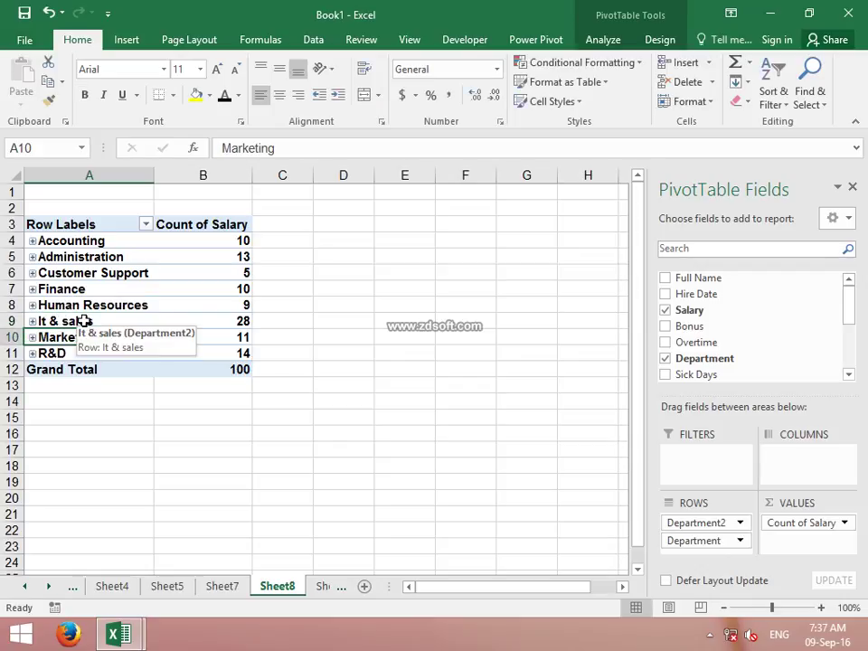
left_click(84, 322)
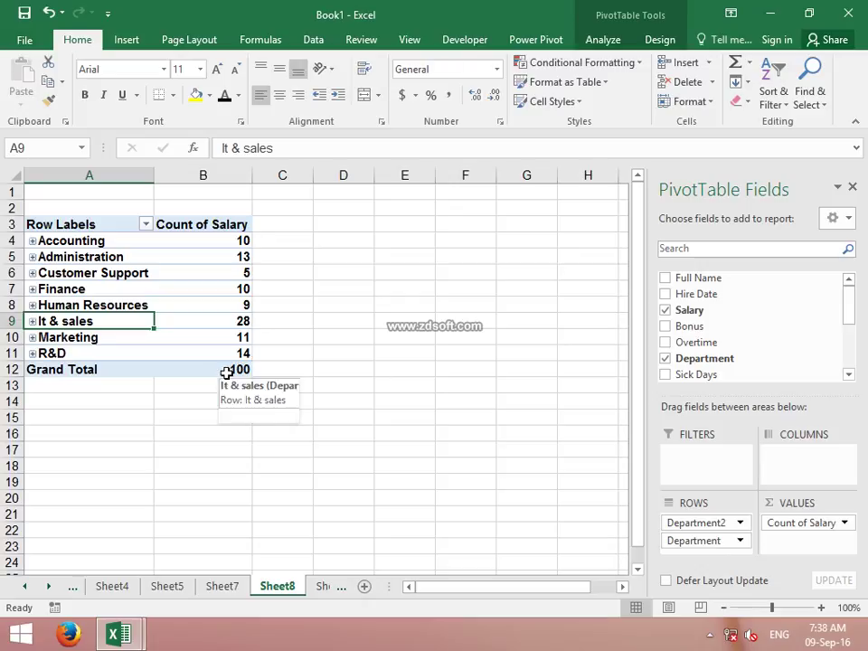
mouse_move(226, 373)
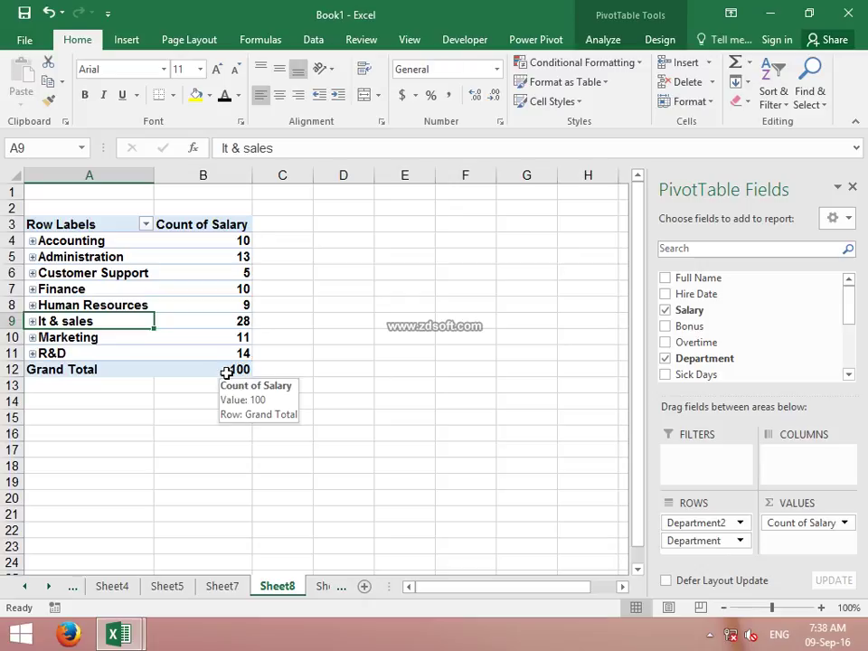
left_click(608, 40)
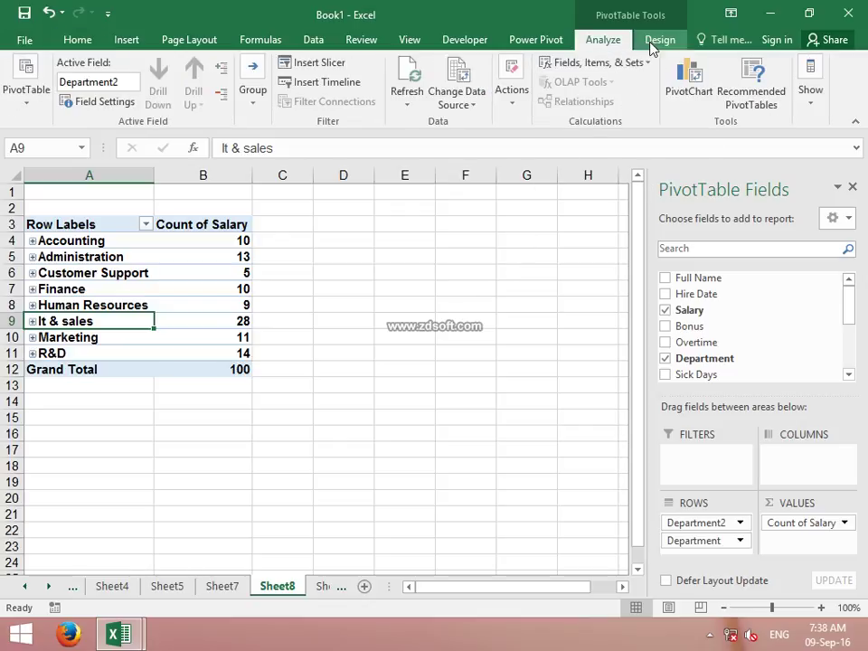
Browse the pivot ribbon tabs and sheet tabs, then go to Sheet1's employee data
left_click(653, 43)
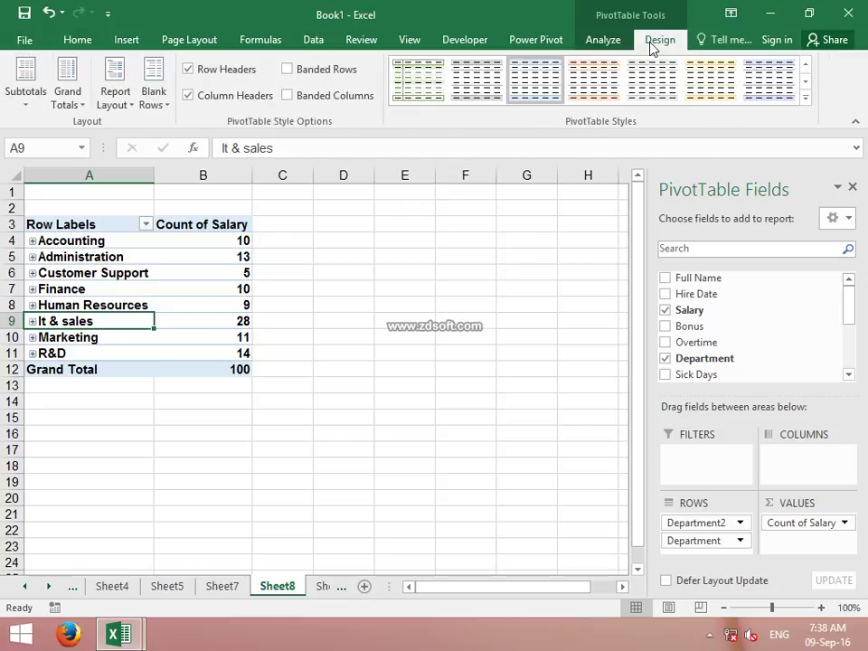
left_click(600, 43)
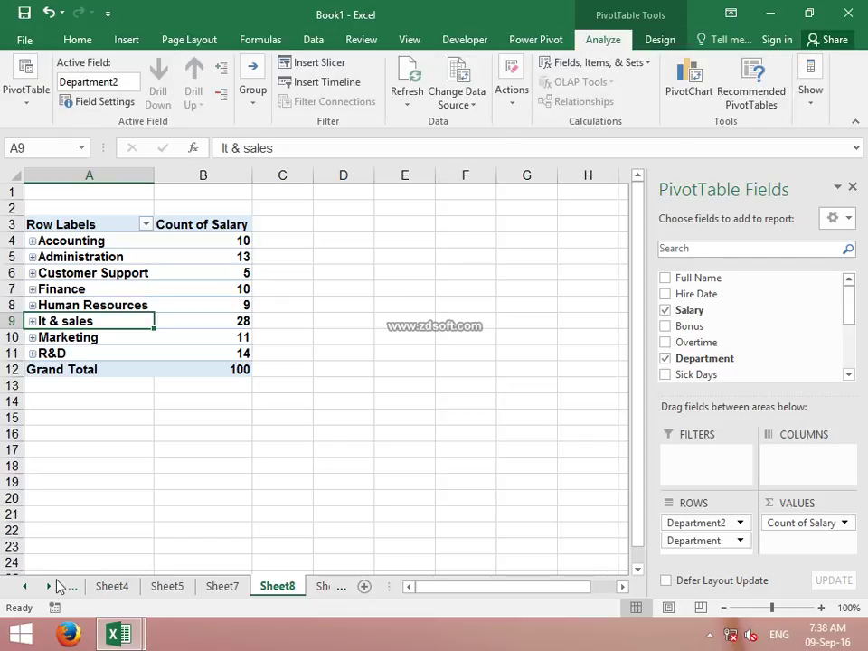
left_click(25, 586)
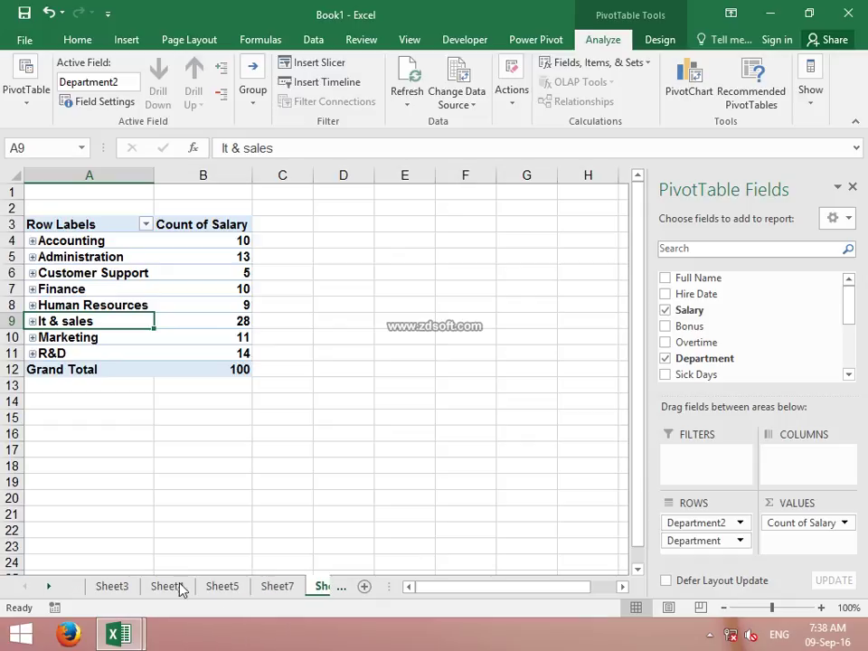
left_click(52, 586)
left_click(52, 586)
left_click(52, 586)
left_click(51, 586)
left_click(167, 588)
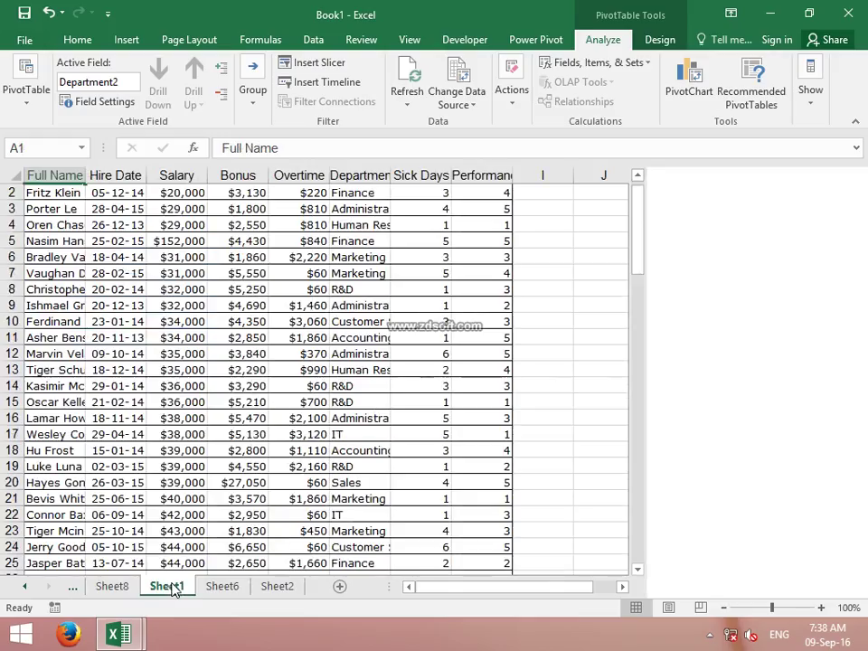
Insert a PivotTable from the employee table onto a new worksheet, Sheet9
left_click(124, 292)
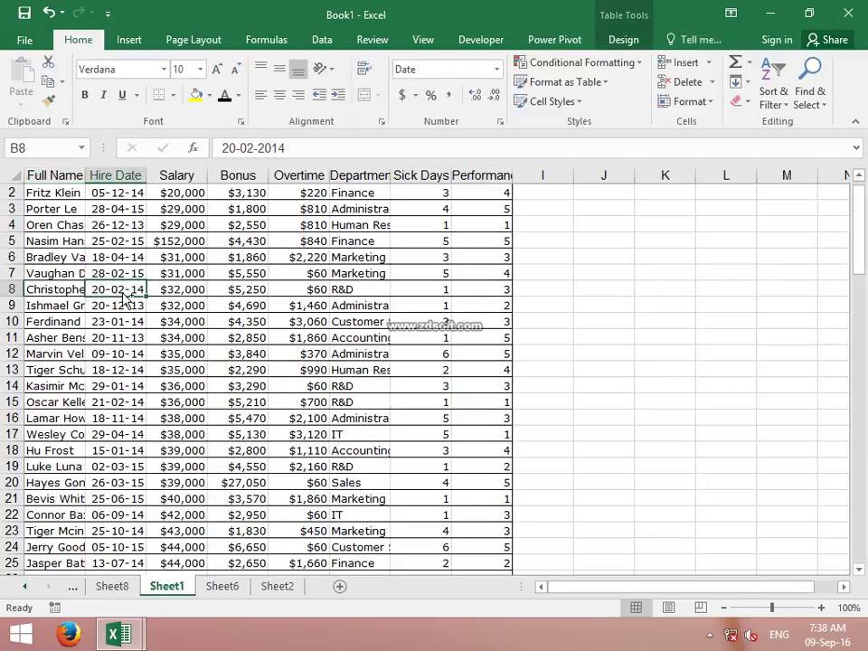
key("ctrl+Down")
key("ctrl+Up")
key("Left")
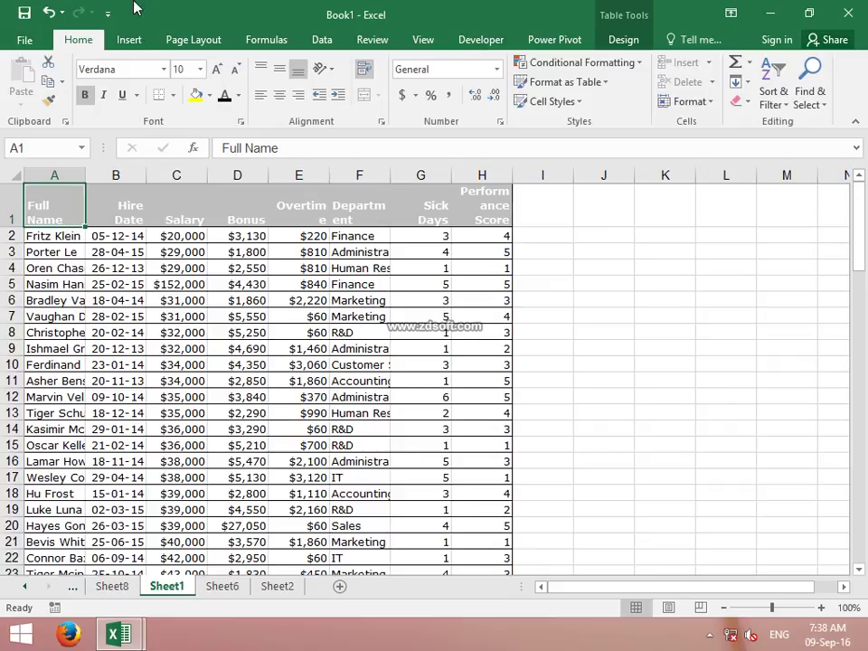
left_click(129, 40)
left_click(27, 90)
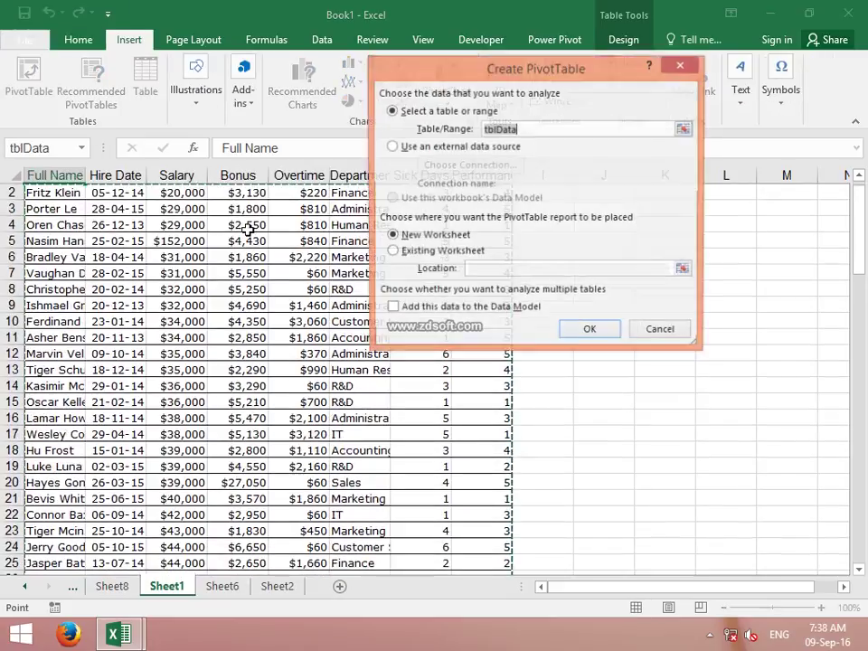
left_click(582, 327)
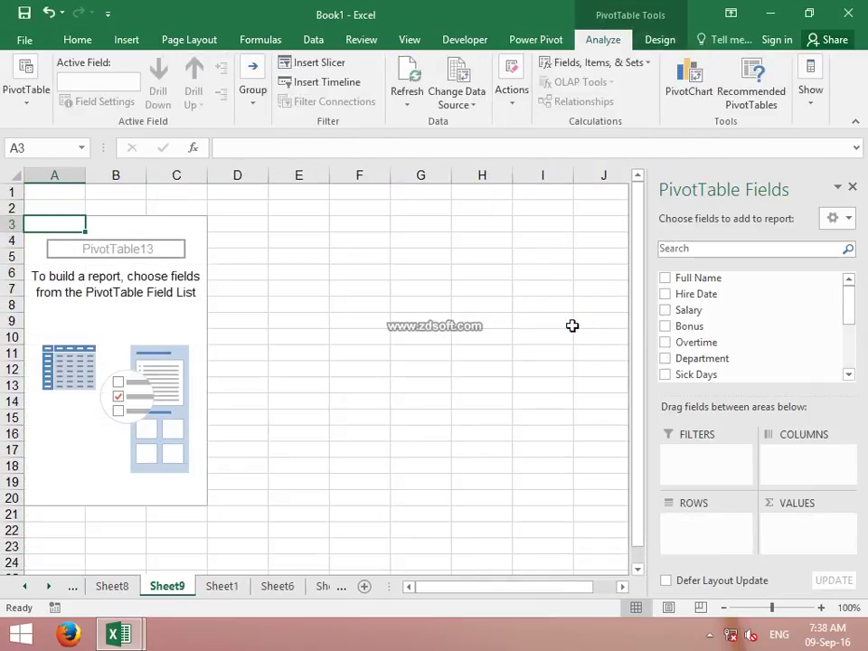
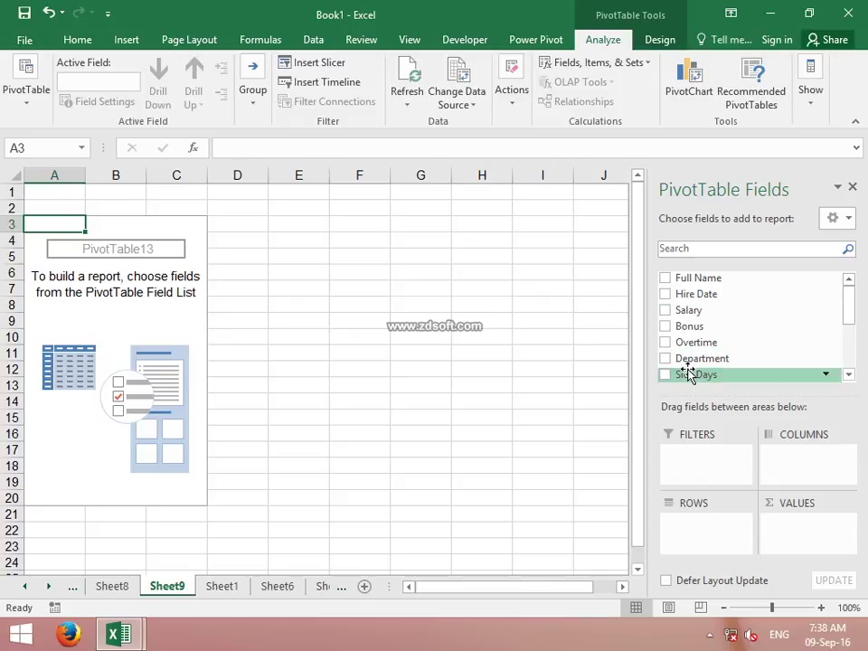
Lay out the field list with fields and areas side by side, then close the field list pane
left_click(846, 221)
left_click(819, 287)
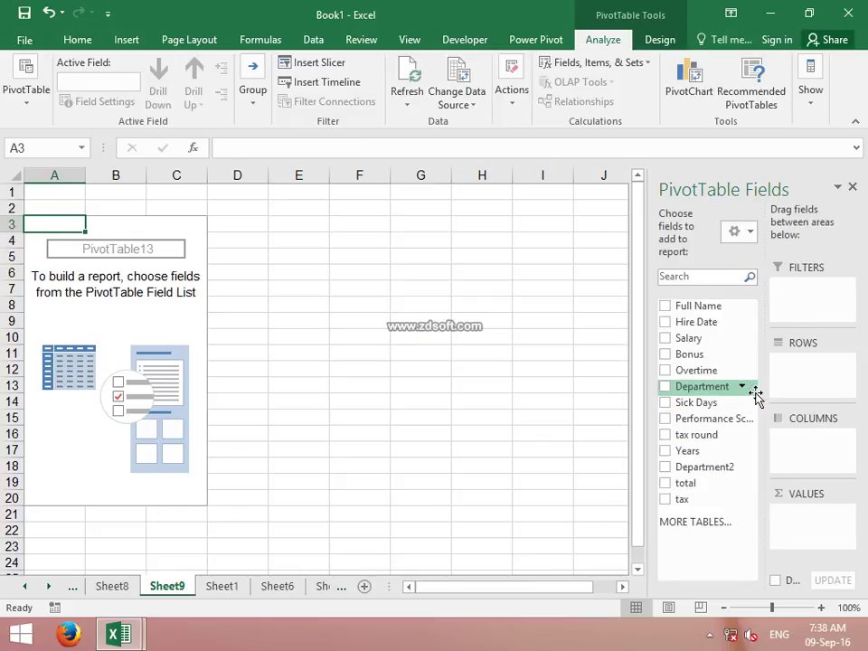
left_click(843, 189)
left_click(854, 192)
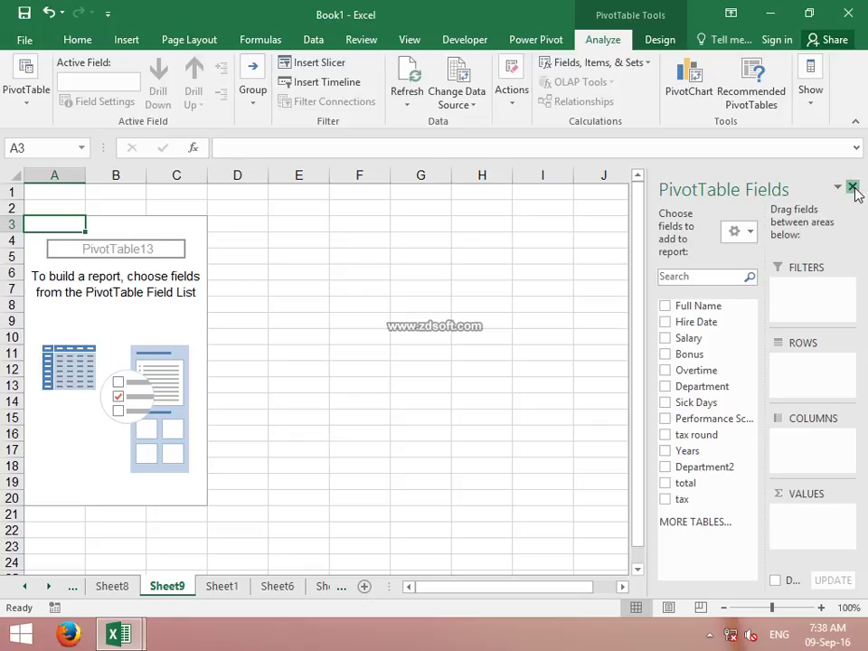
left_click(854, 192)
Bring the field list back and cycle its layout through fields only, areas only, then fields above areas
left_click(135, 302)
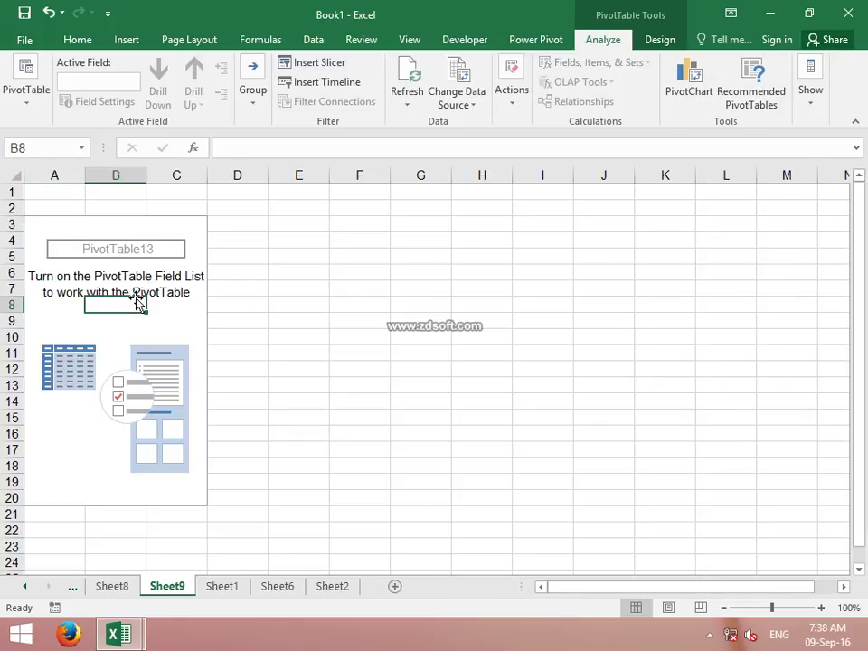
left_click(808, 99)
left_click(760, 163)
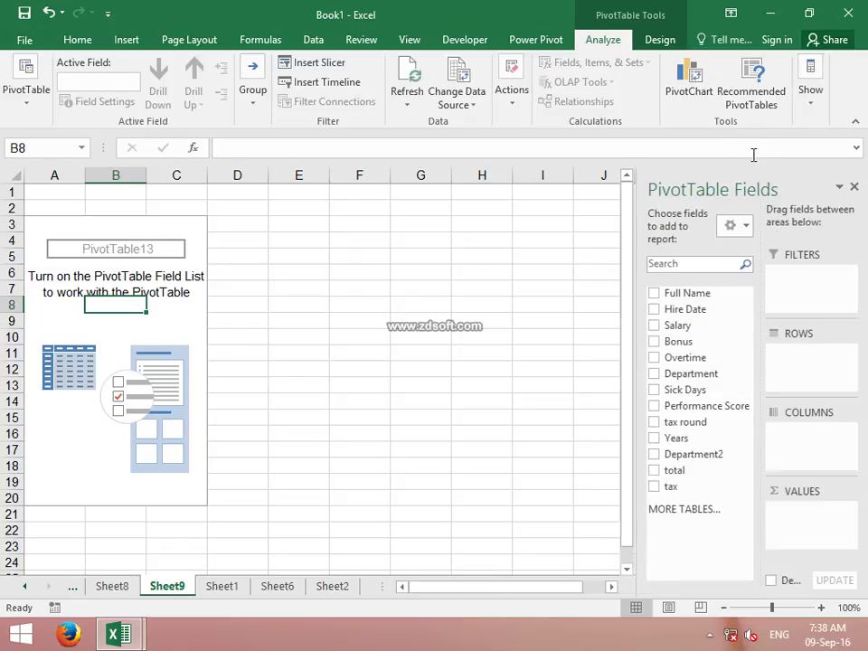
left_click(734, 226)
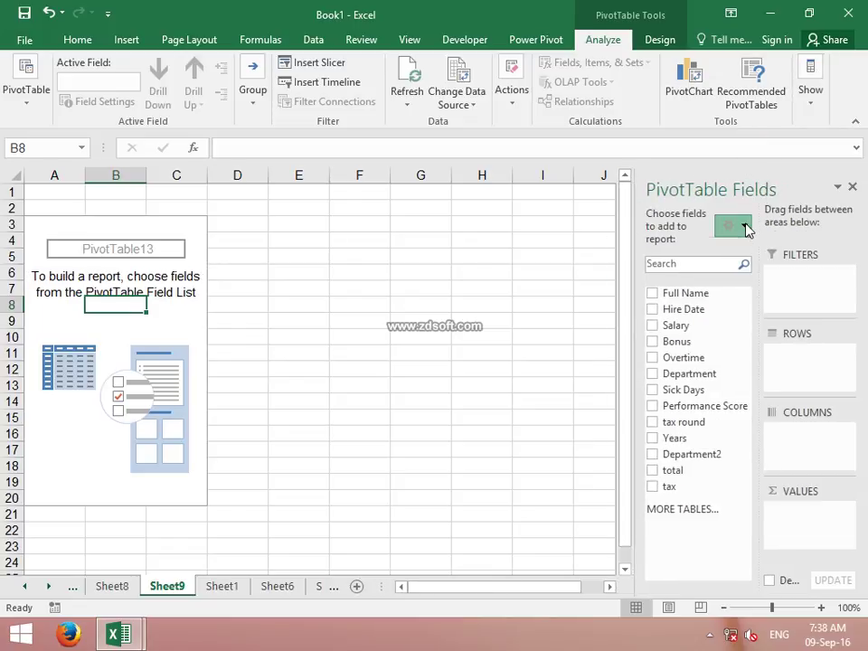
left_click(719, 332)
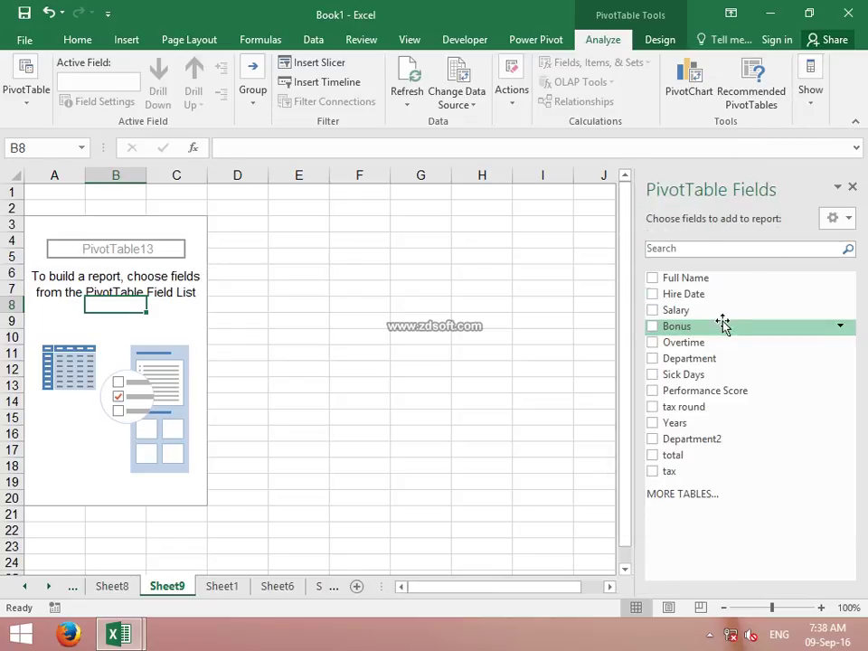
left_click(833, 218)
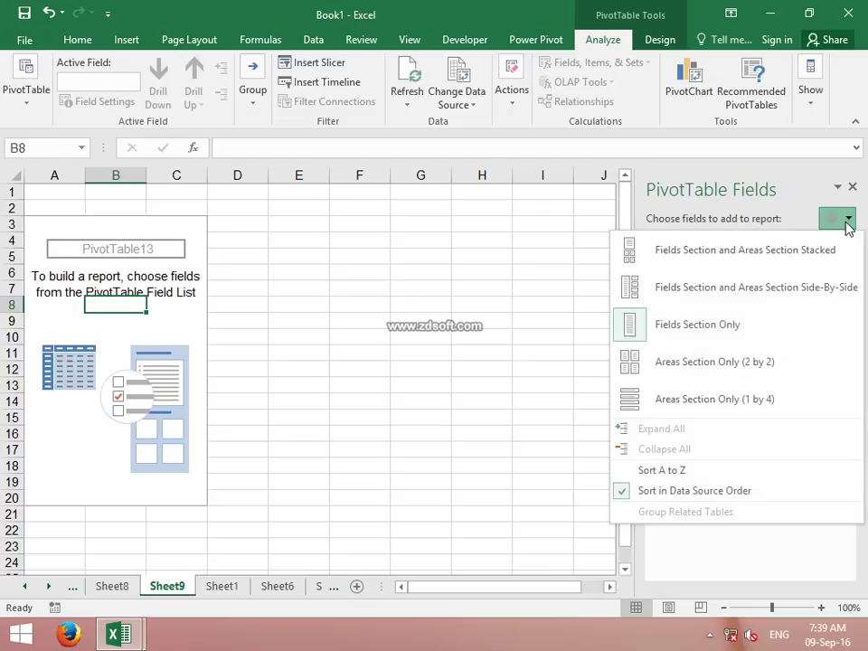
left_click(733, 363)
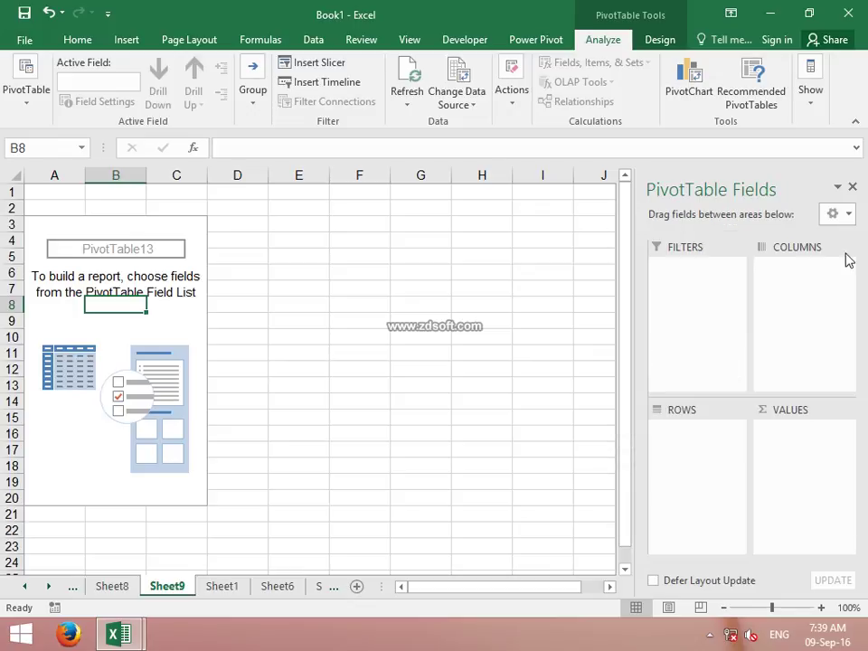
left_click(849, 213)
left_click(759, 246)
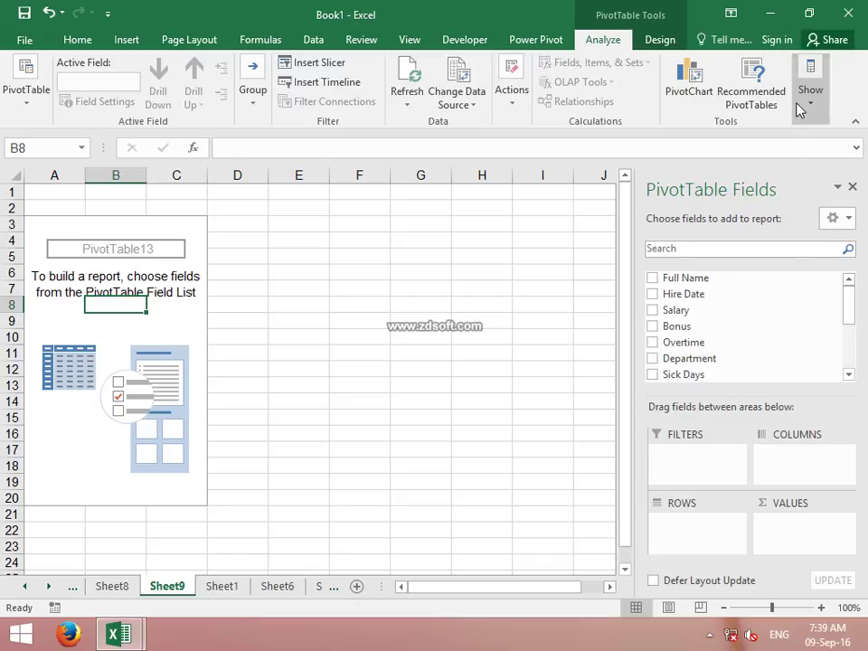
left_click(808, 98)
Select cells D7, C8, H9 and C9 outside and inside the pivot table
left_click(253, 285)
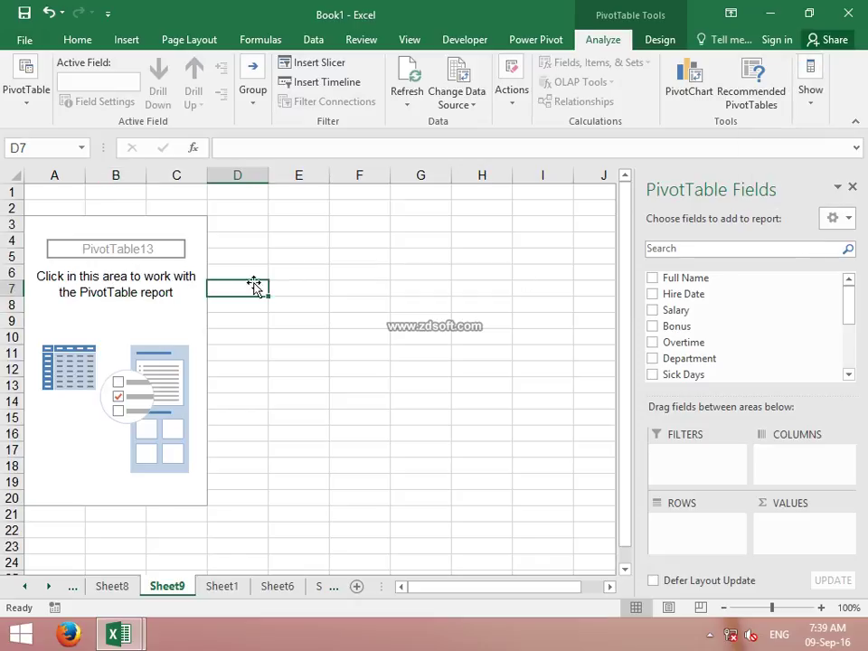
left_click(192, 306)
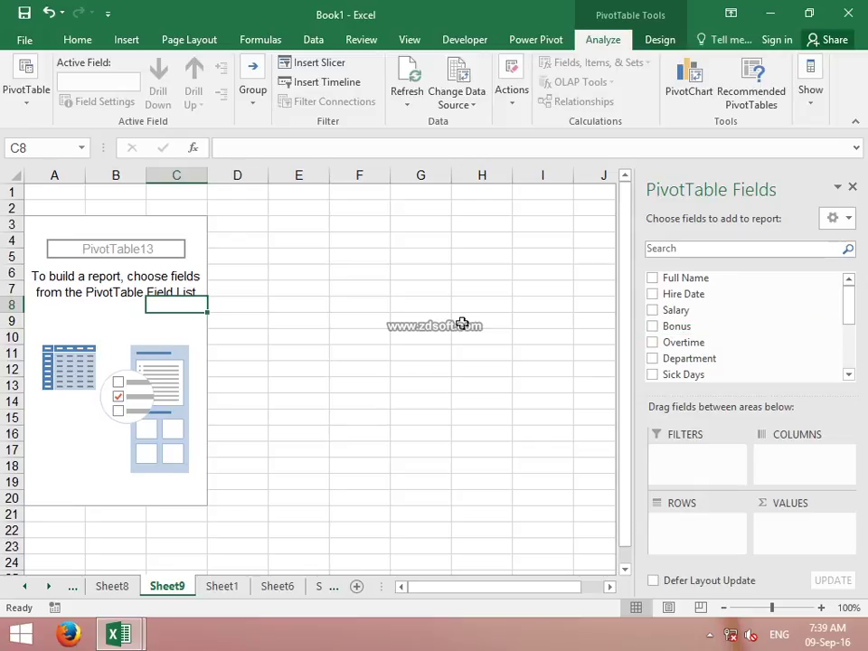
left_click(460, 324)
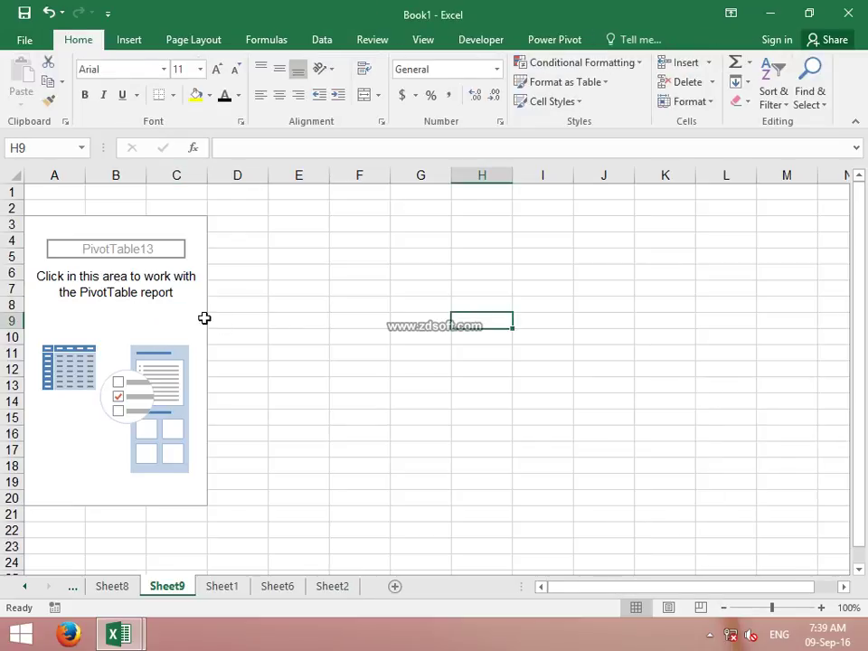
left_click(179, 315)
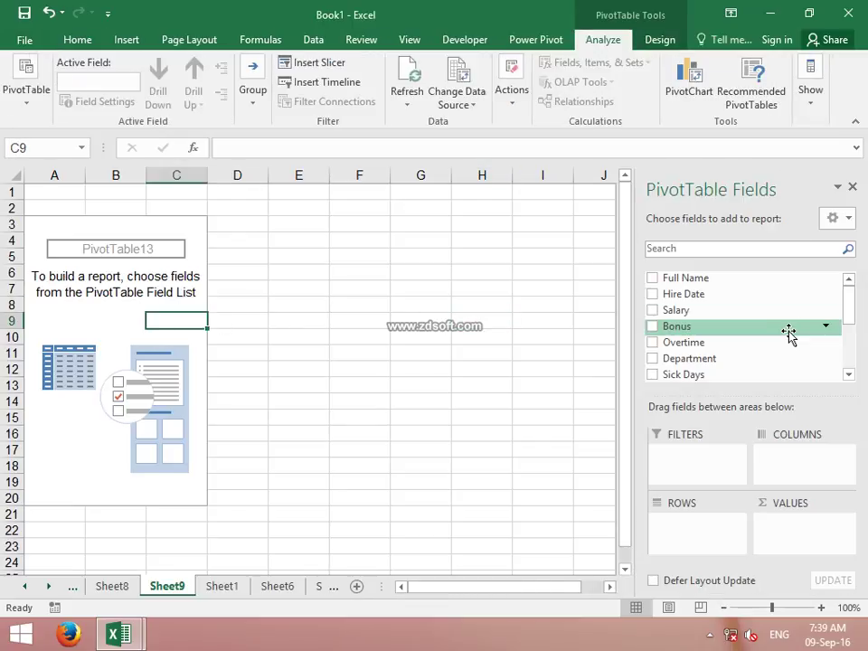
Hide the PivotTable field list and select cells around the pivot, including G6:H7, C7, D6 and C8
left_click(816, 104)
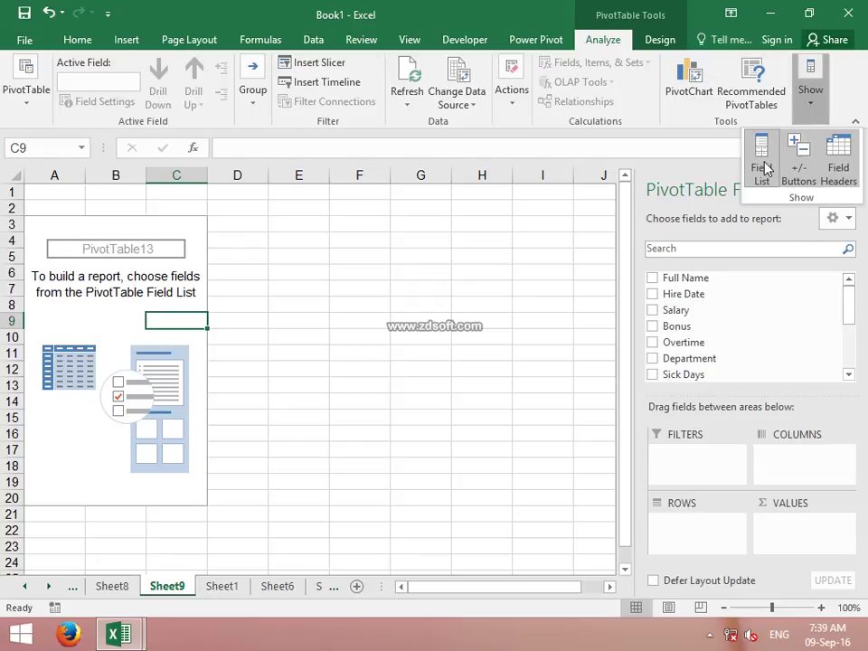
left_click(763, 161)
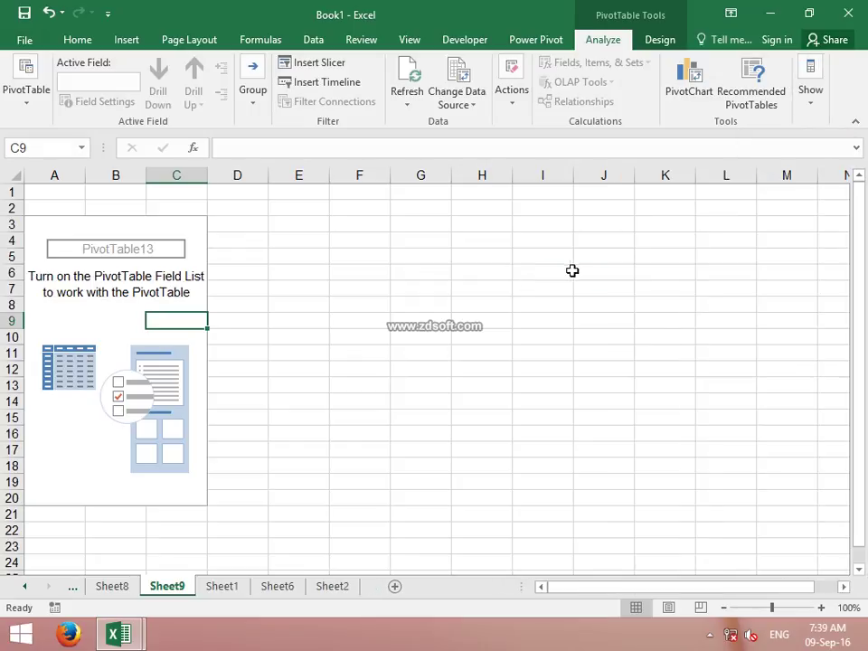
left_click(575, 273)
left_click(91, 288)
left_click_drag(480, 273, 417, 287)
left_click(198, 291)
left_click(240, 275)
left_click(185, 301)
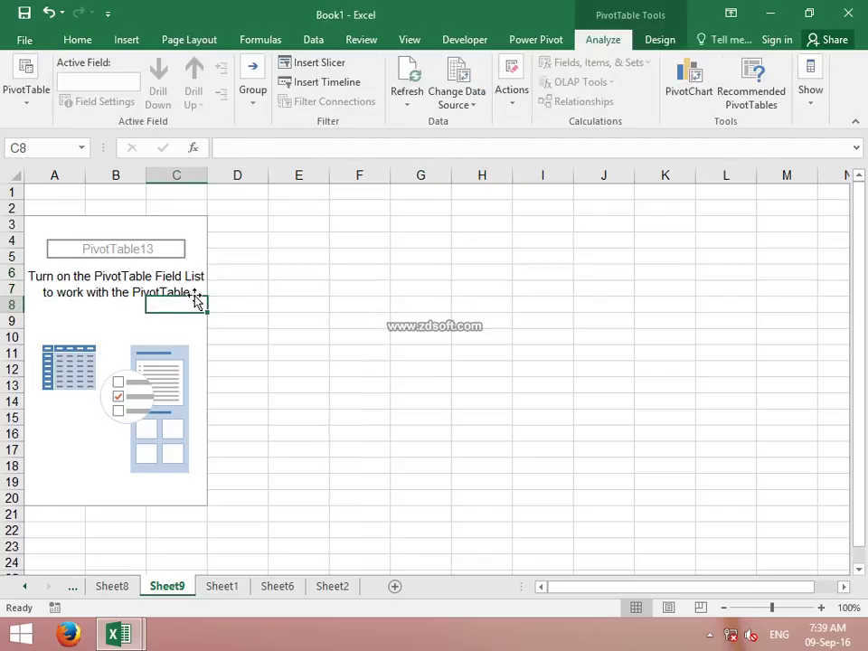
Turn the PivotTable field list back on and go to Sheet8
left_click(813, 104)
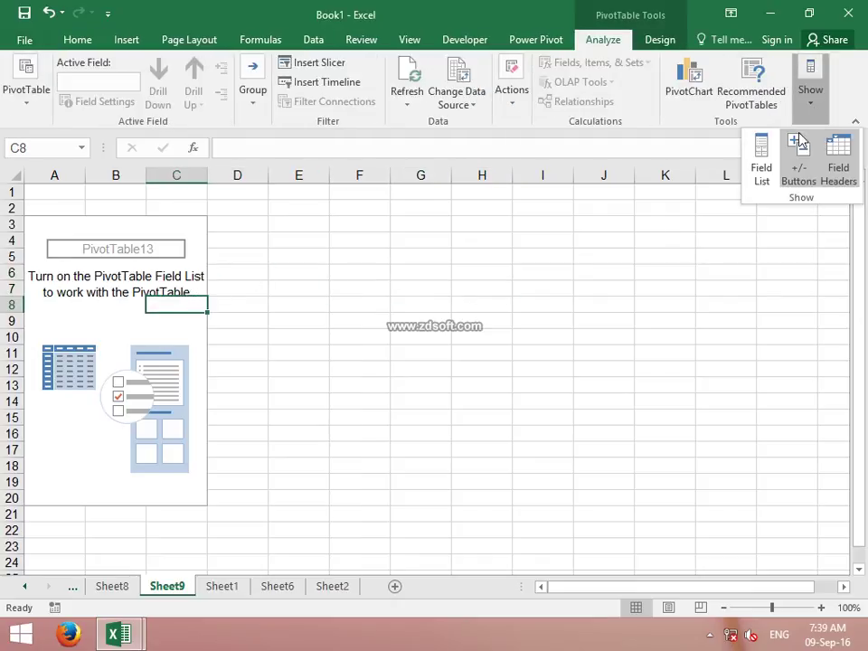
left_click(751, 160)
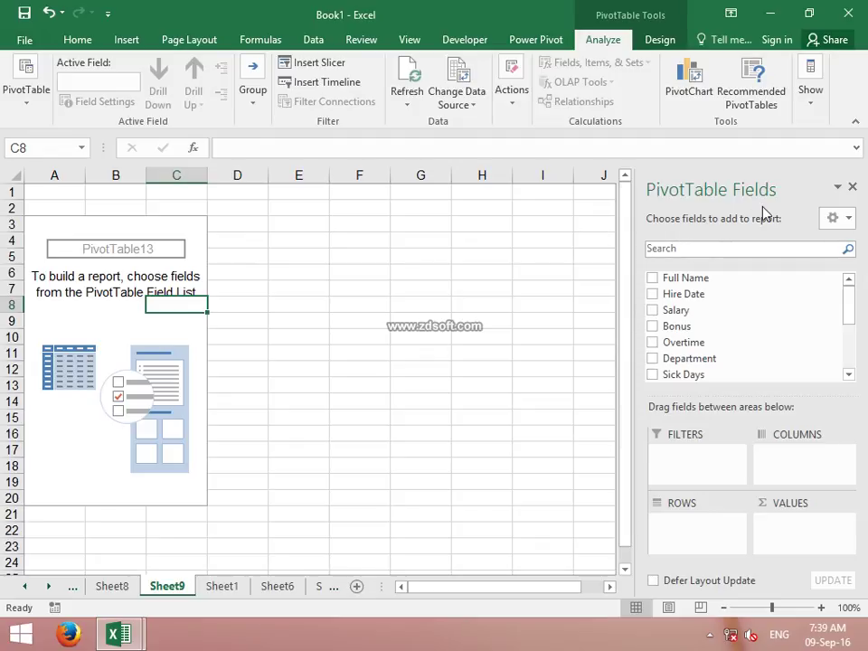
left_click(814, 111)
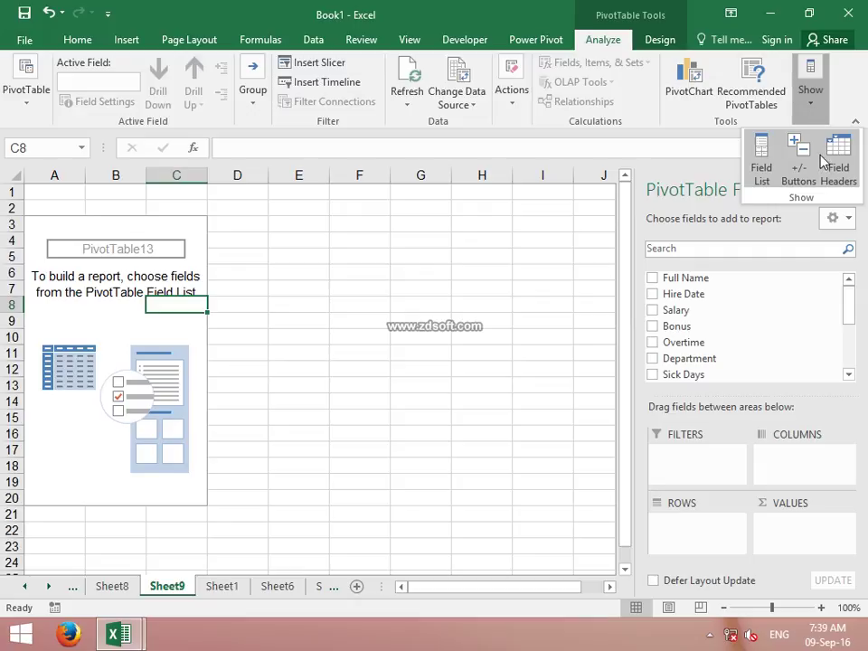
left_click(222, 590)
left_click(112, 586)
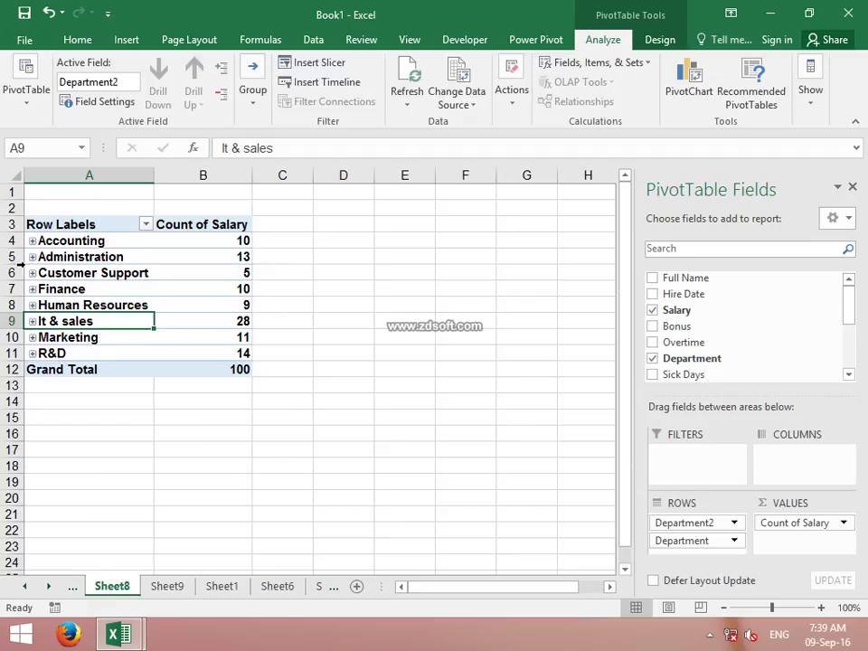
Hide the row-label expand/collapse buttons, select A3, and preview then dismiss Recommended PivotTables
left_click(811, 101)
left_click(809, 173)
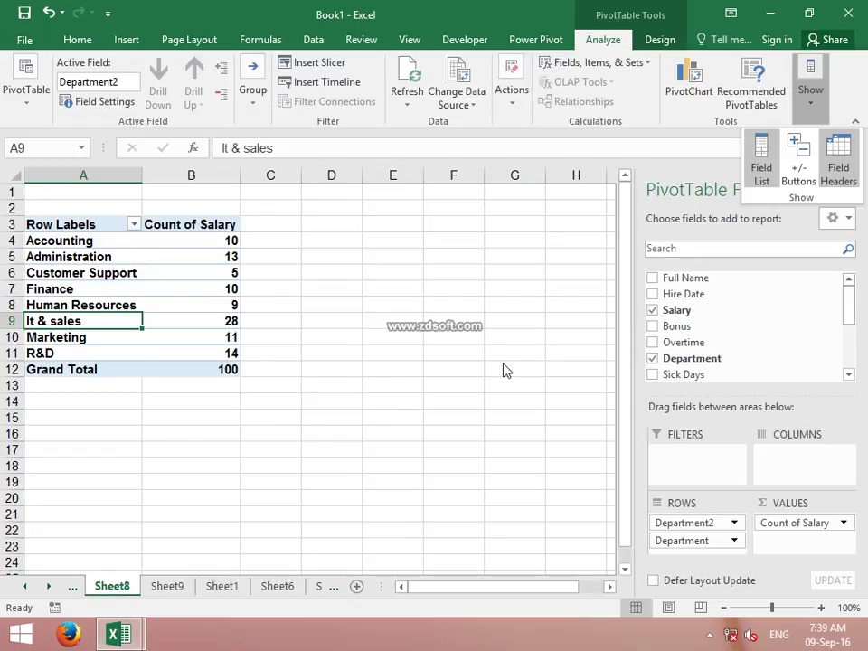
left_click(109, 232)
left_click(55, 225)
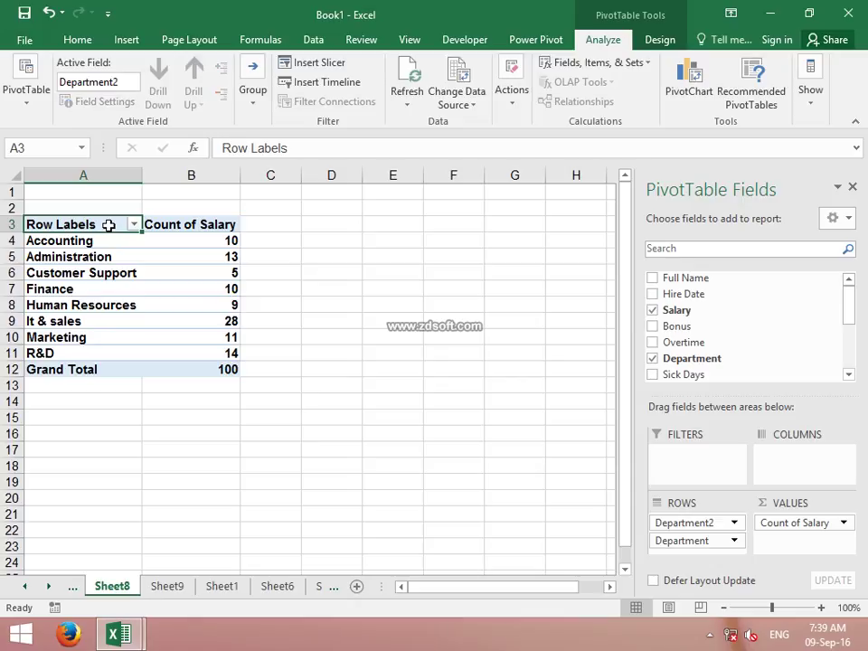
left_click(770, 100)
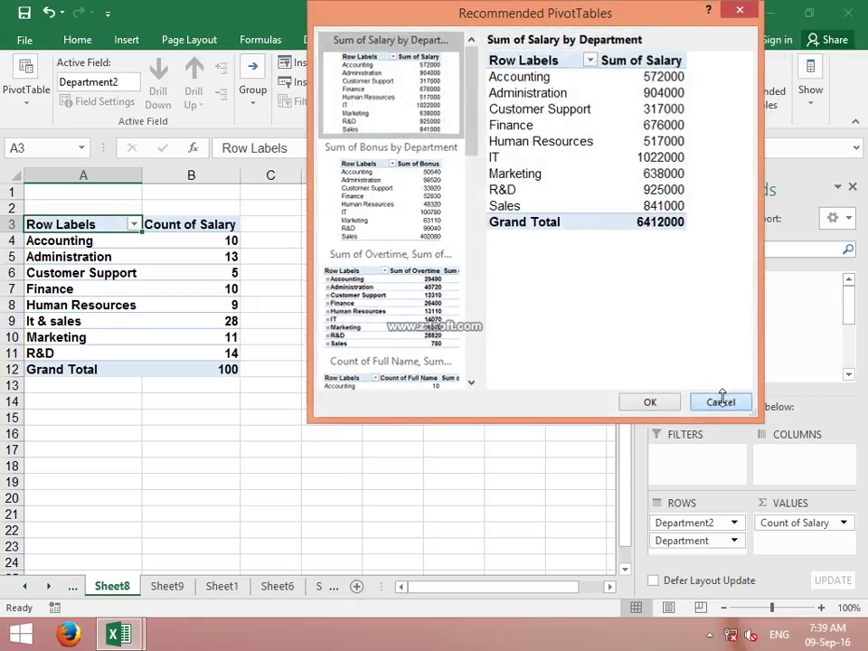
left_click(723, 401)
Hide the pivot's field headers such as Row Labels and select cell B6
left_click(812, 102)
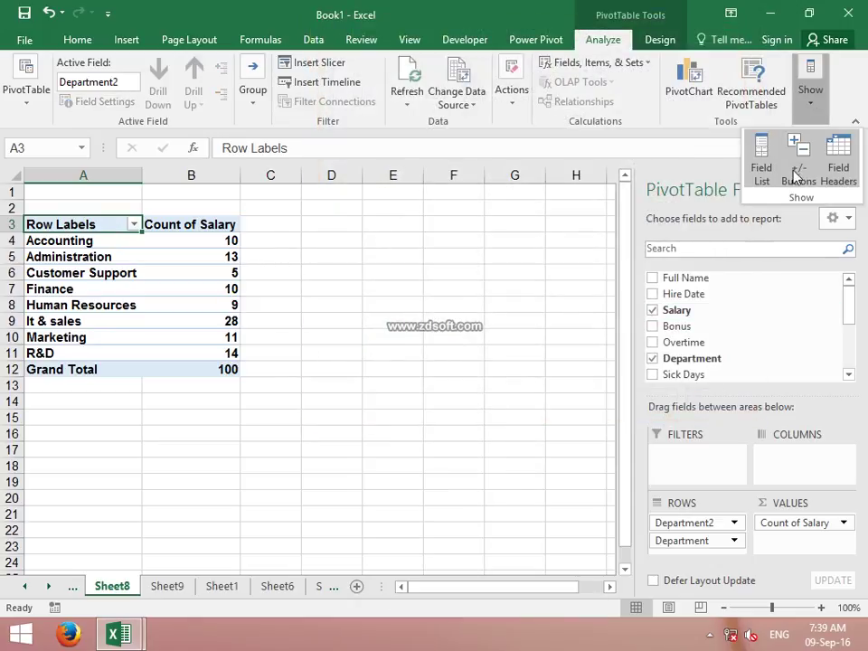
left_click(840, 172)
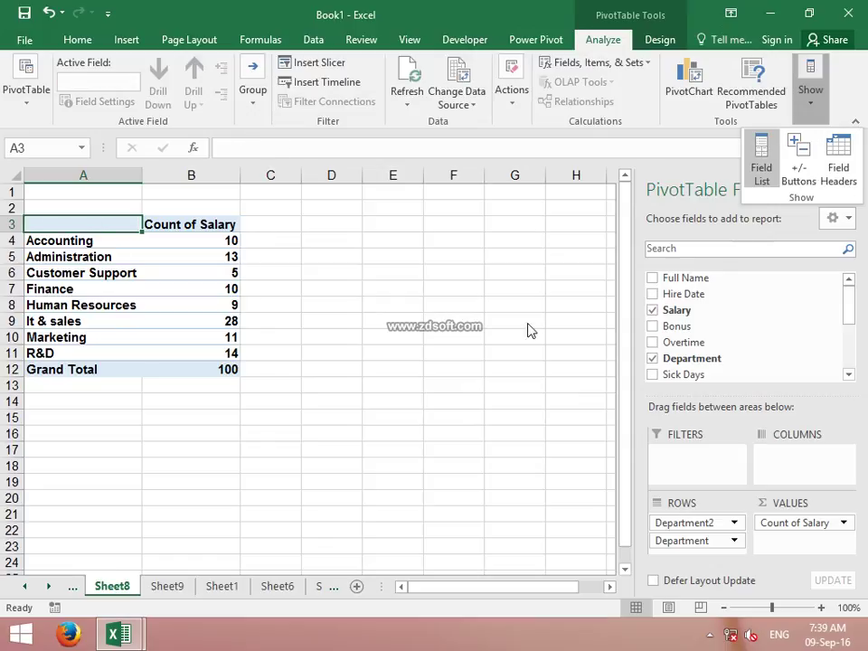
left_click(512, 335)
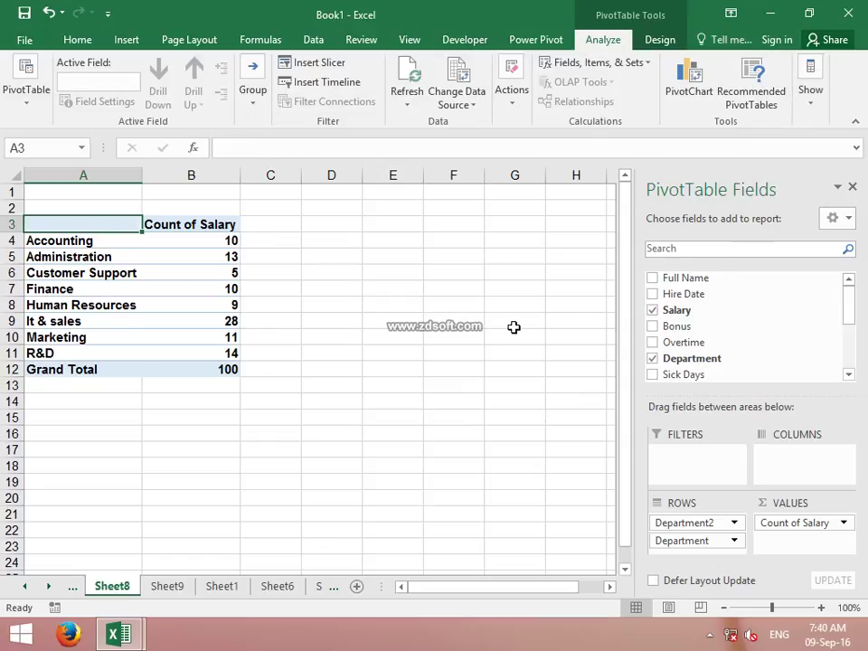
left_click(181, 270)
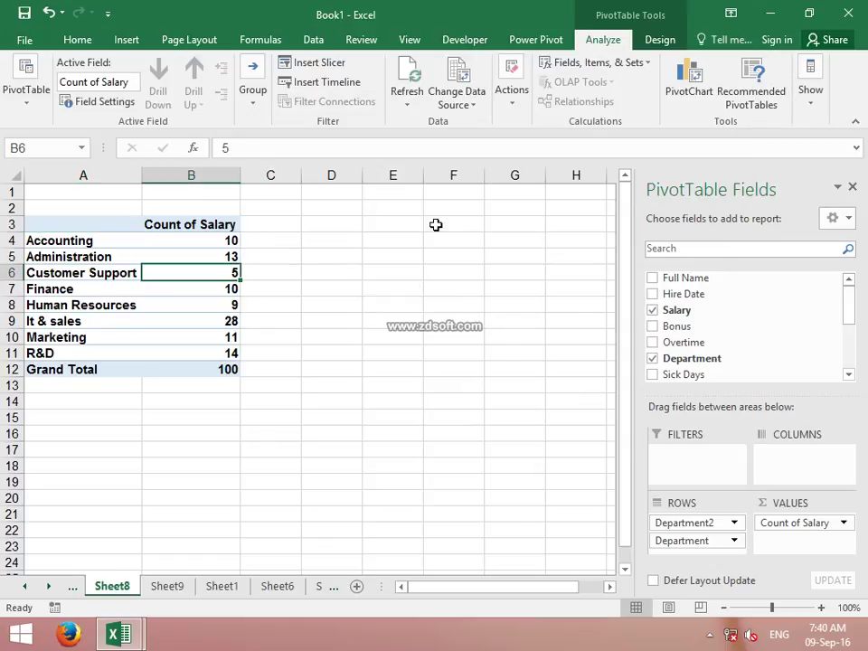
Restore the field headers and expand/collapse buttons, then bring up Recommended PivotTables
left_click(813, 116)
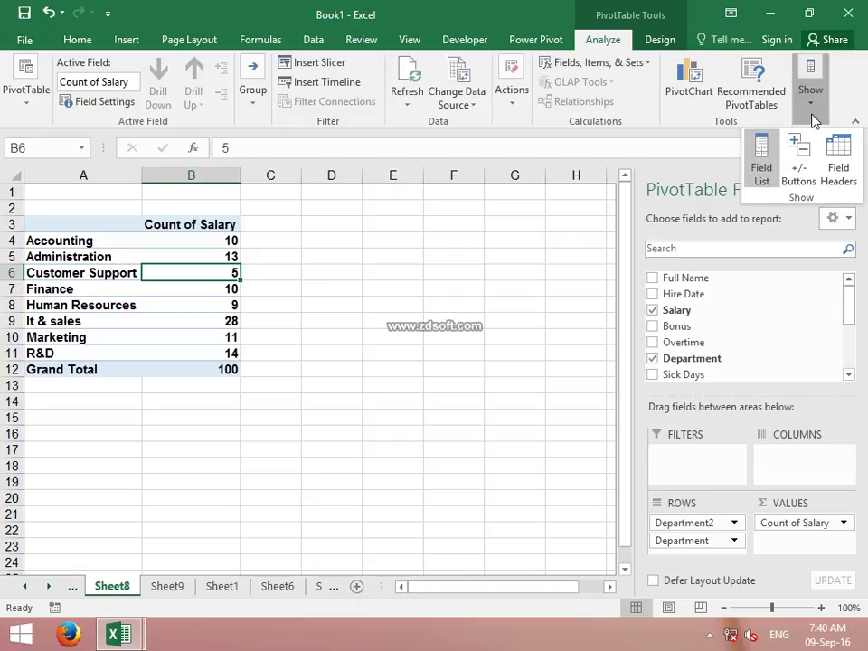
left_click(836, 156)
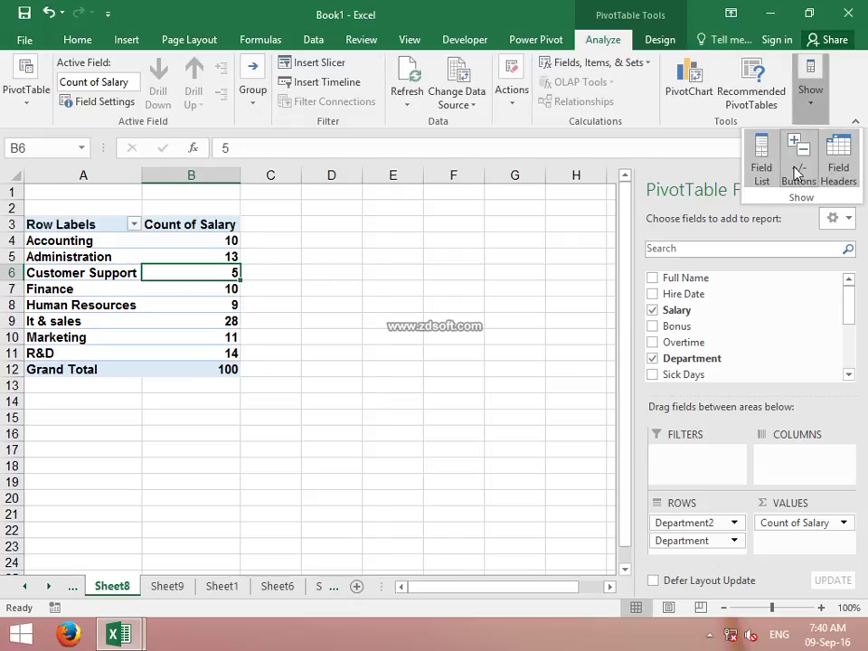
left_click(793, 170)
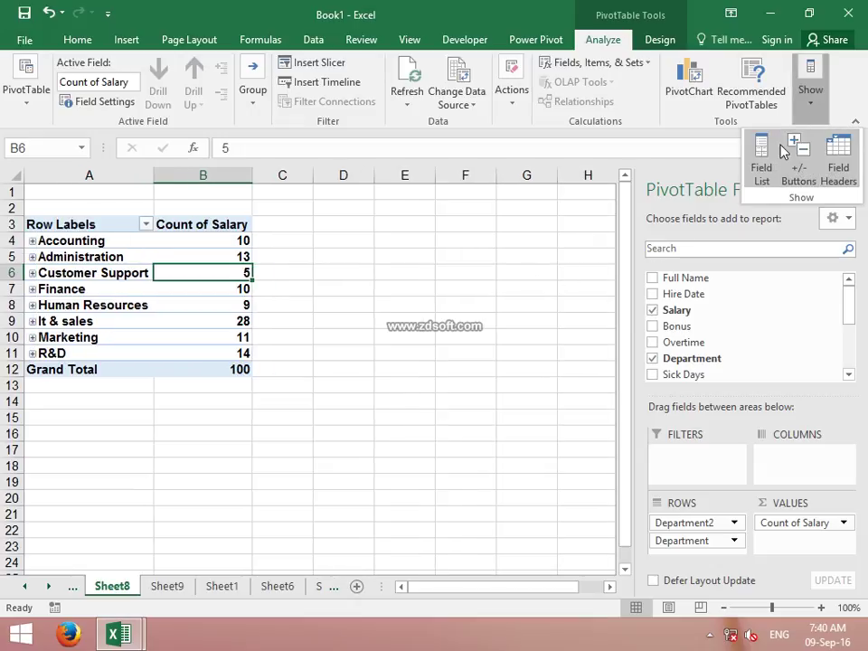
left_click(760, 104)
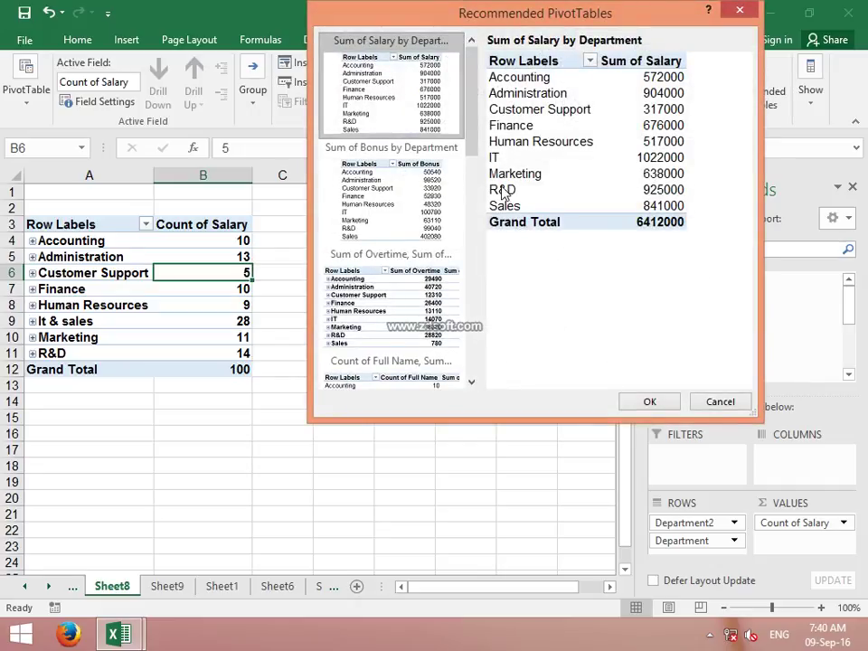
Cancel the recommendations, glance at Fields, Items & Sets without choosing, and go to Sheet6
left_click(721, 402)
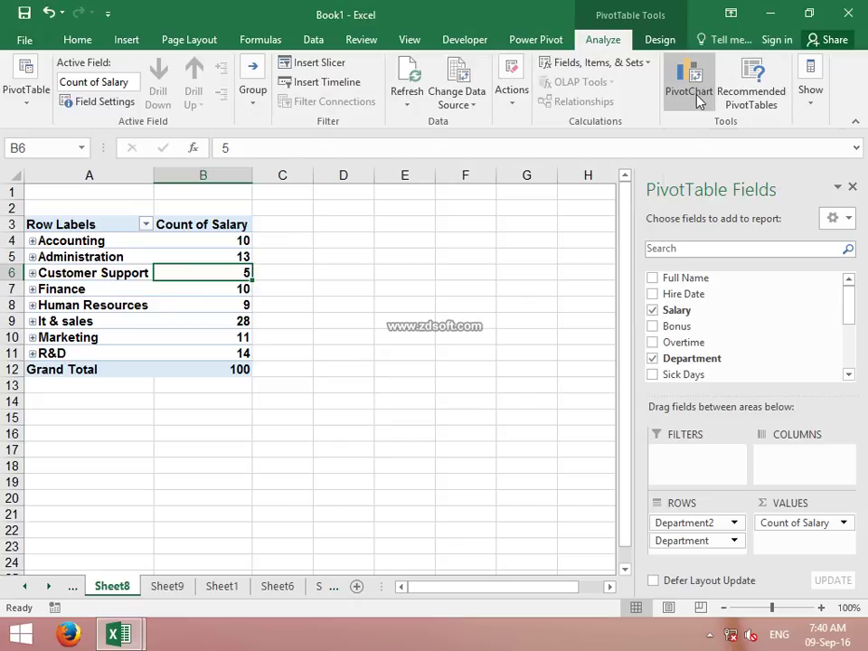
left_click(645, 64)
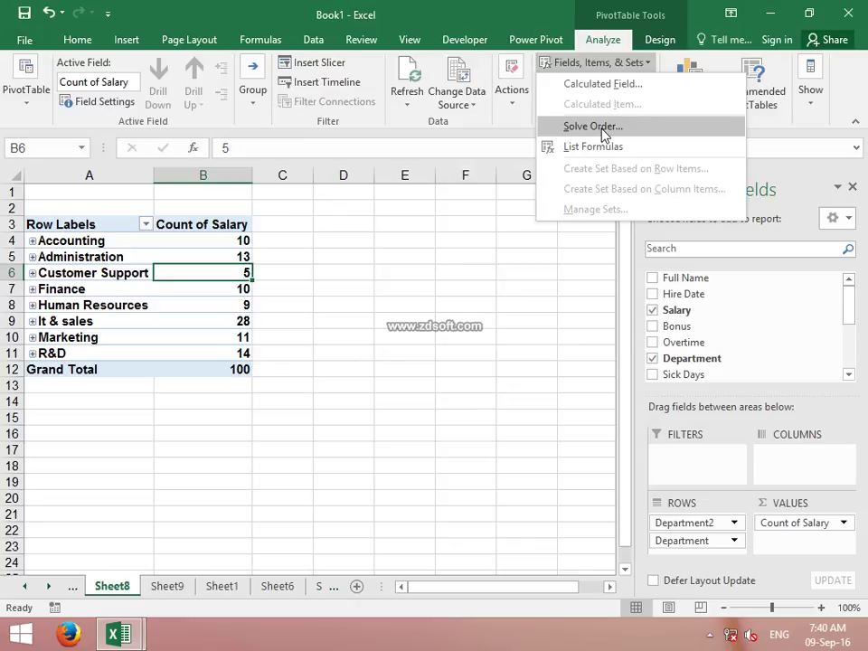
left_click(528, 257)
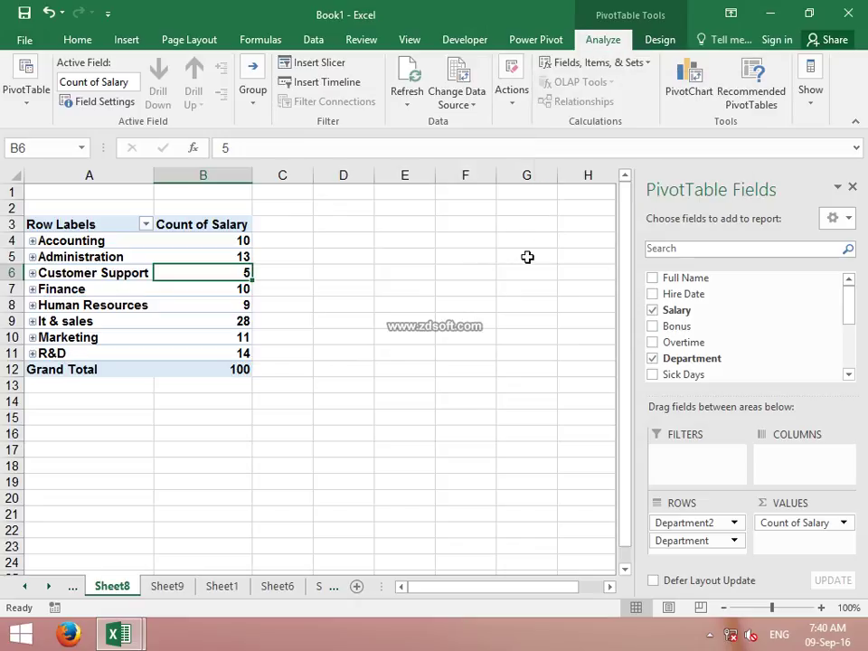
left_click(276, 586)
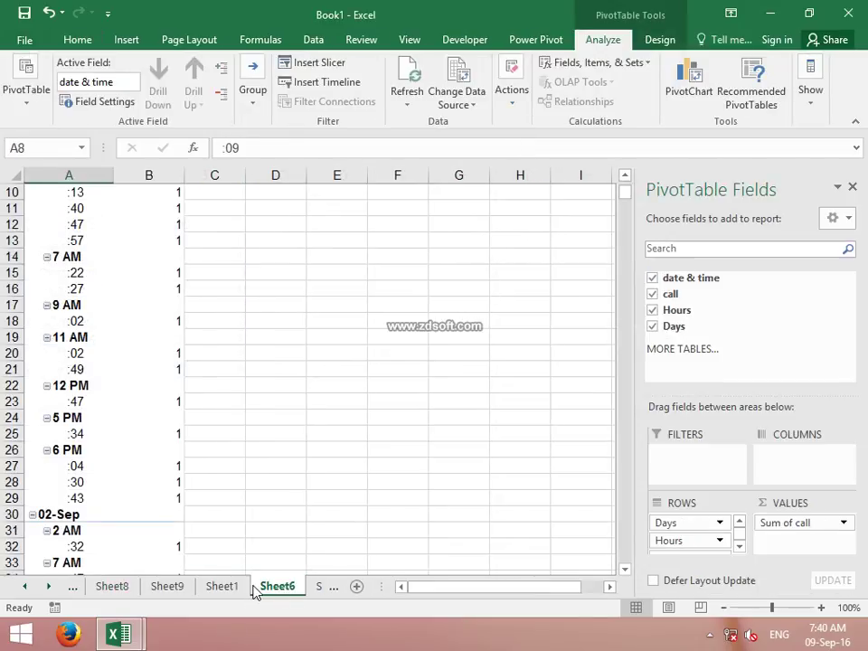
Browse the sheet tabs through Sheet9, Sheet8, Sheet7 and Sheet5 to reach Sheet3's salary pivot
left_click(221, 587)
left_click(181, 586)
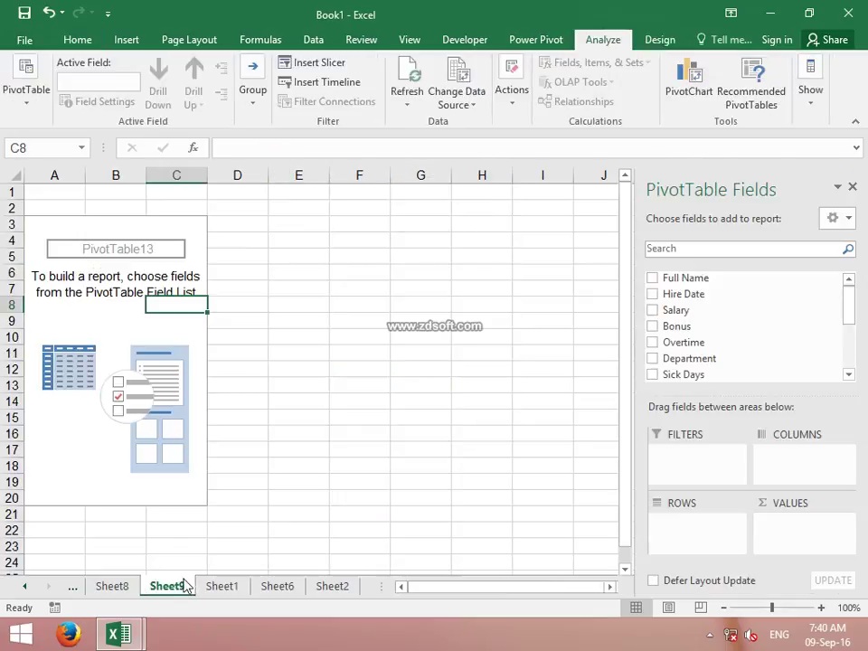
left_click(108, 586)
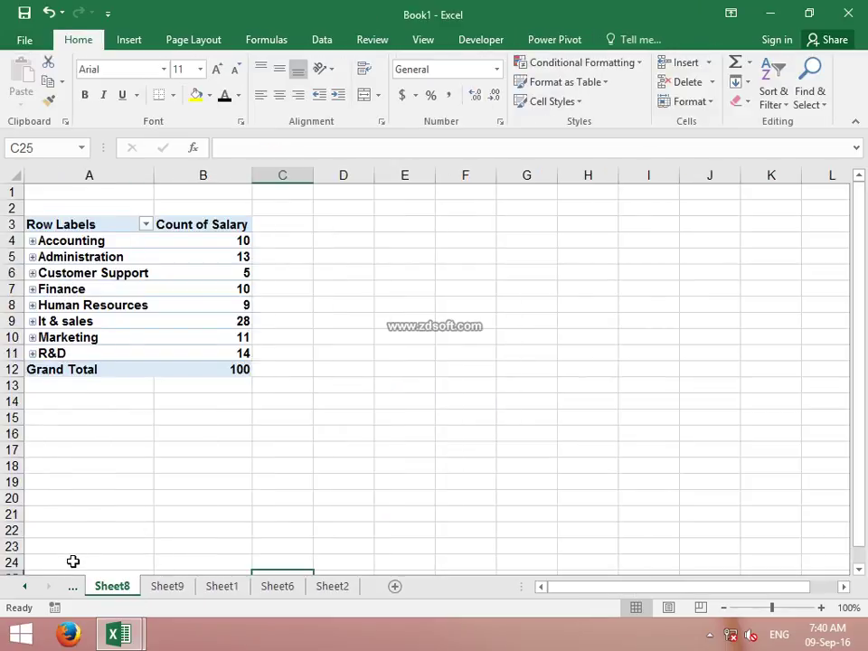
left_click(28, 587)
left_click(32, 586)
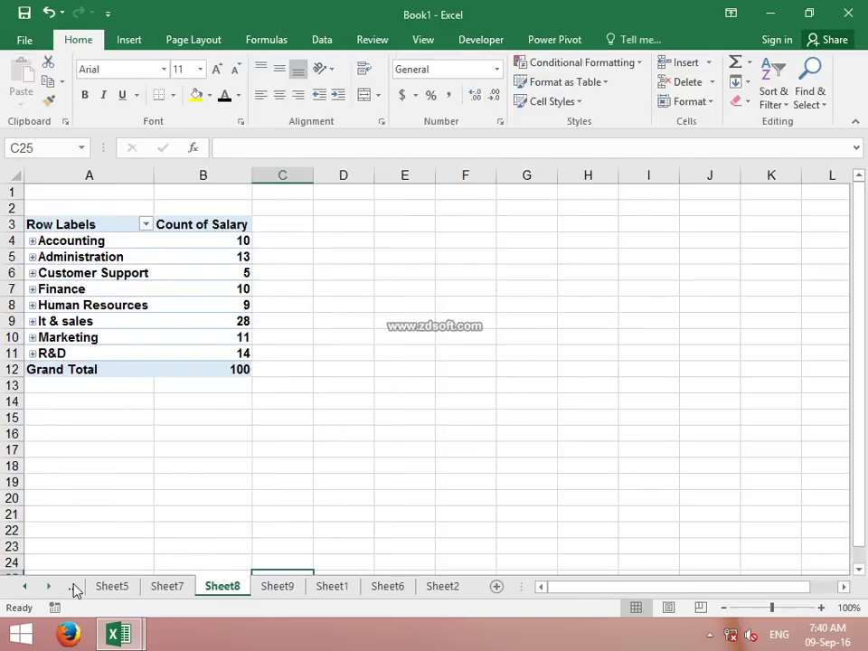
left_click(154, 589)
left_click(129, 588)
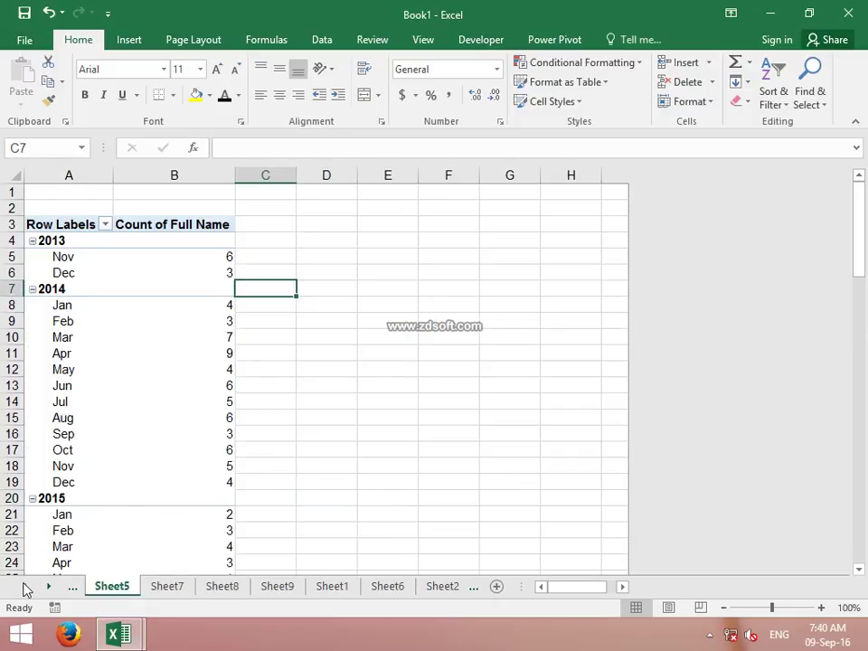
left_click(27, 587)
left_click(109, 586)
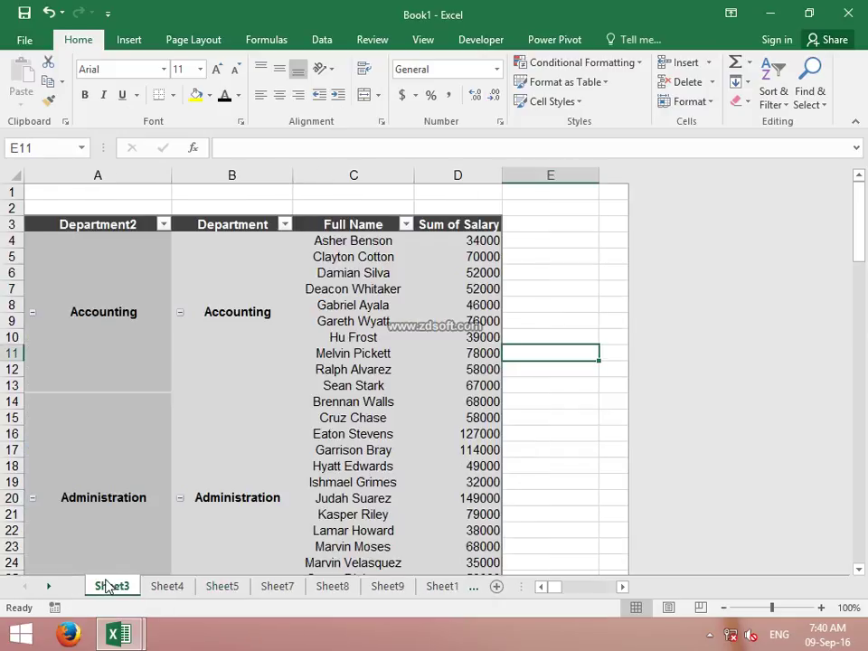
Drag Department out of the Sheet3 pivot's Rows, then scroll the tabs over to Sheet1
left_click(140, 354)
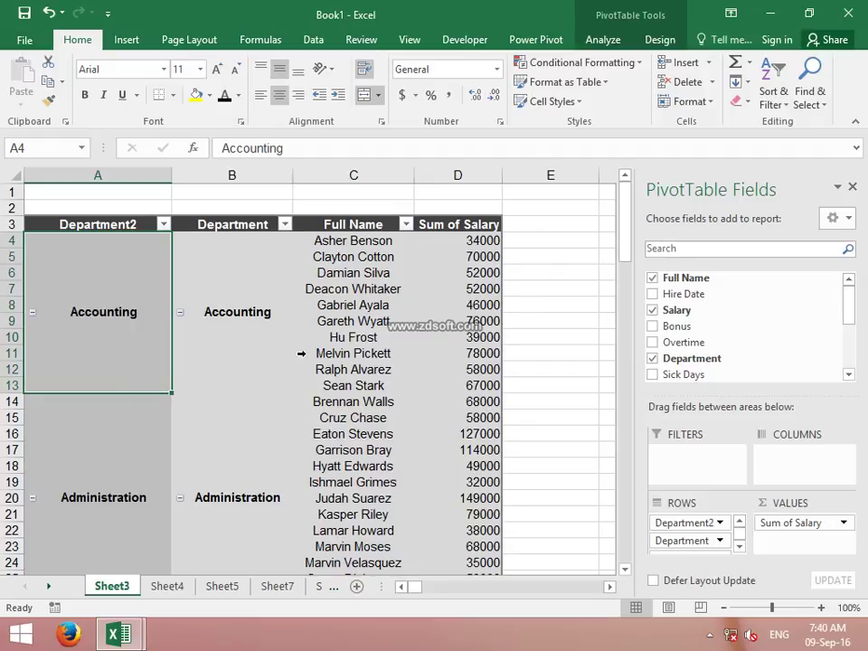
left_click_drag(697, 541, 771, 338)
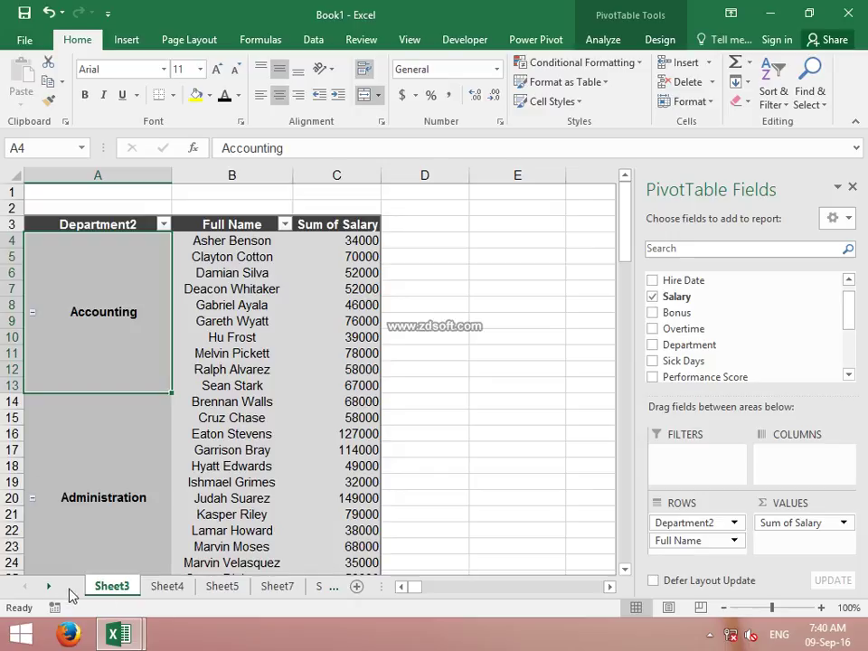
left_click(50, 586)
left_click(50, 586)
left_click(51, 586)
left_click(51, 586)
left_click(226, 586)
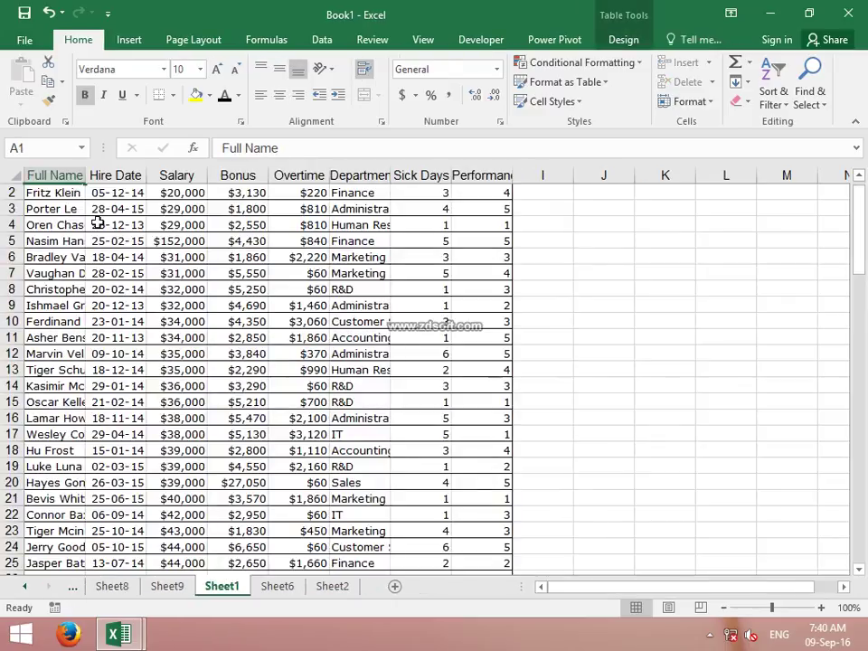
Insert a PivotTable from tblData, starting at A1, onto a new worksheet
left_click(94, 223)
scroll(73, 237, "up", 1)
left_click(67, 209)
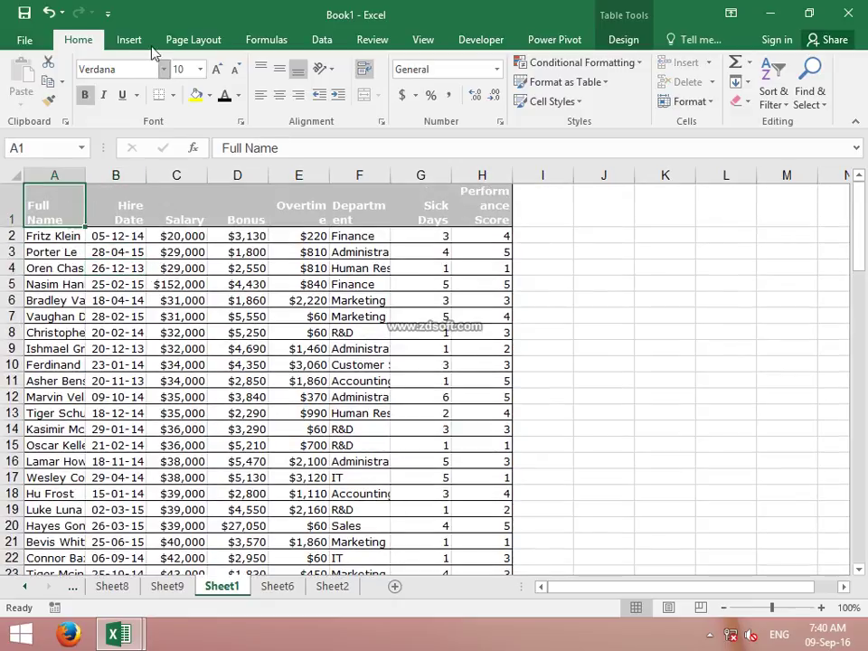
left_click(131, 38)
left_click(18, 88)
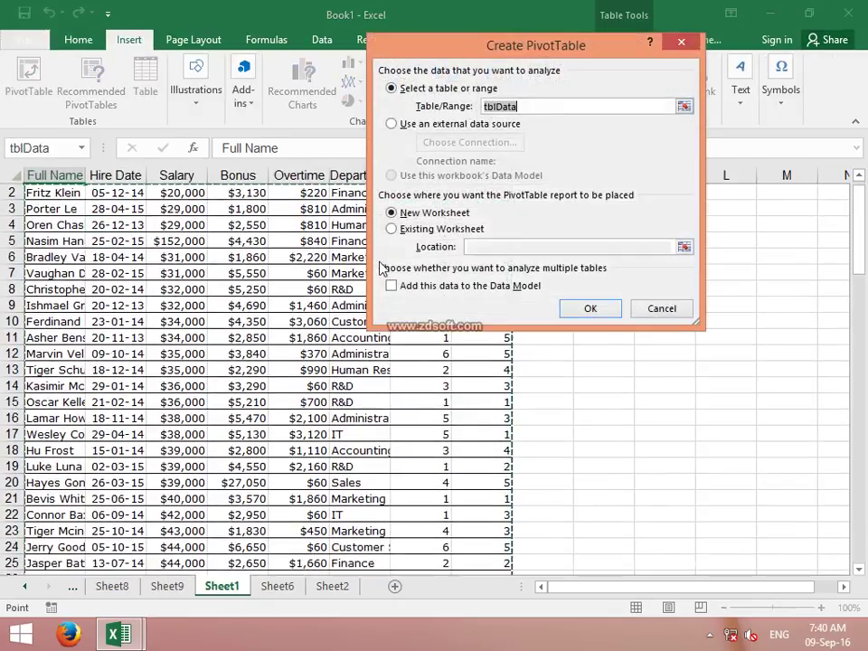
left_click(591, 307)
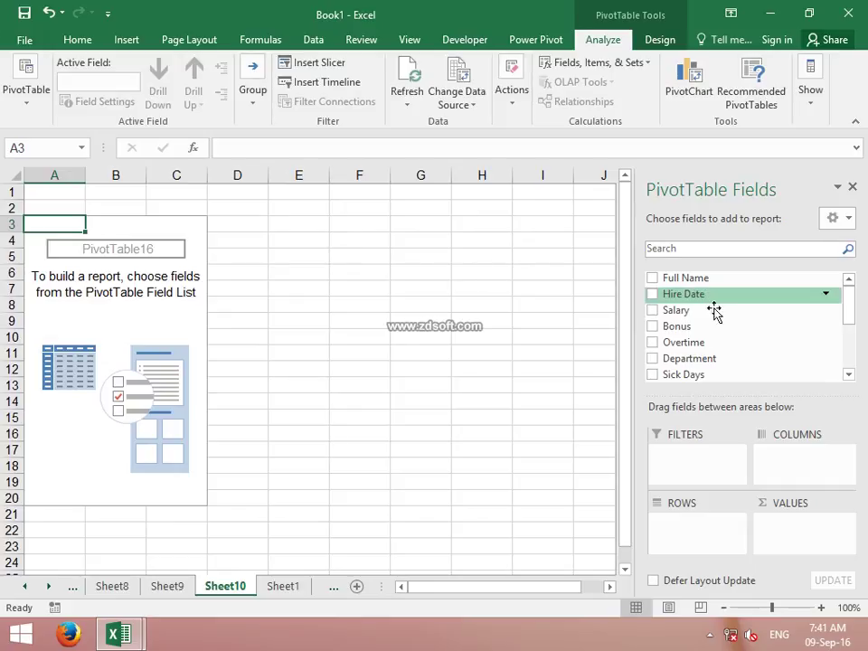
Put Department in Rows and Count of Salary in Values, then inspect the Sales, IT and Finance rows
left_click_drag(701, 358, 698, 523)
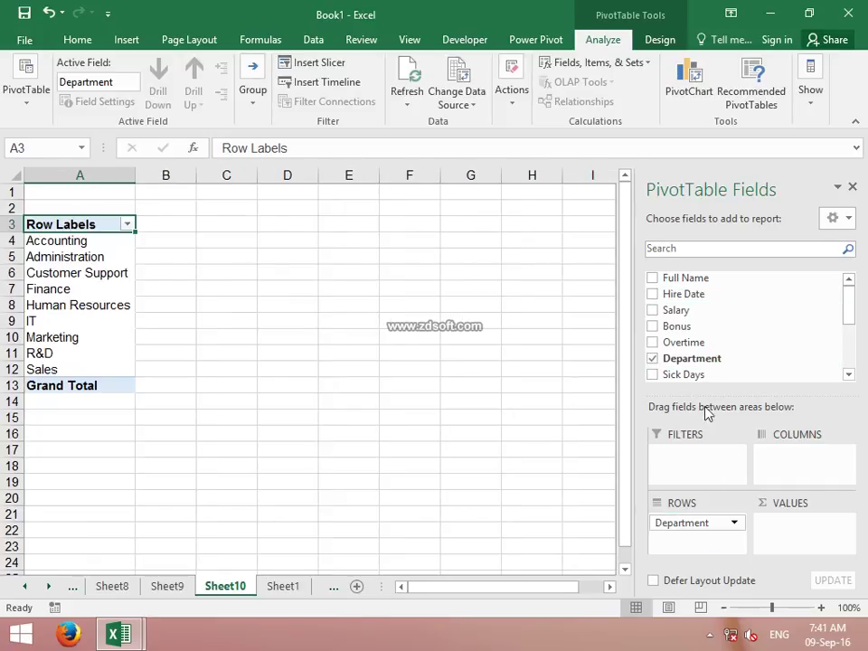
left_click_drag(688, 310, 793, 543)
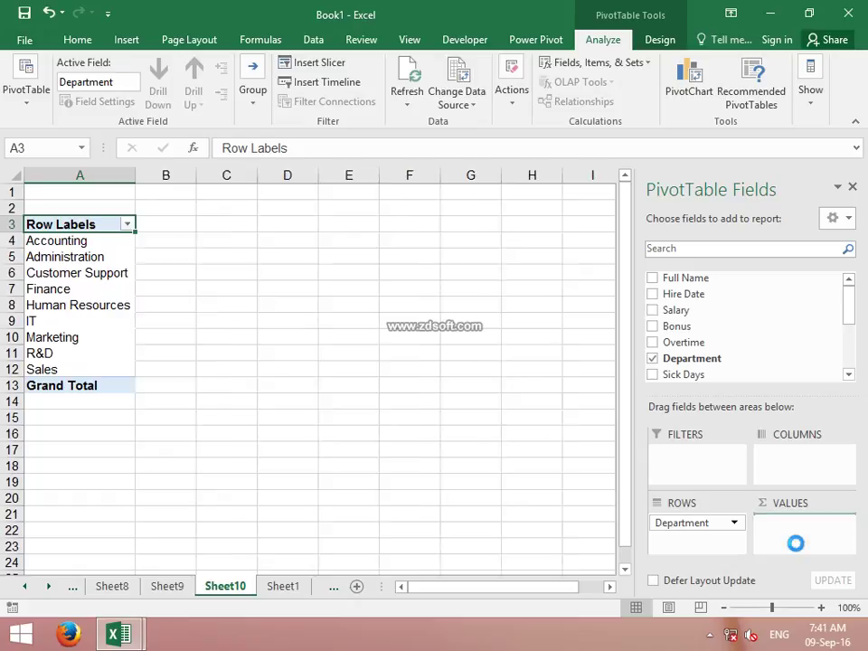
left_click(68, 374)
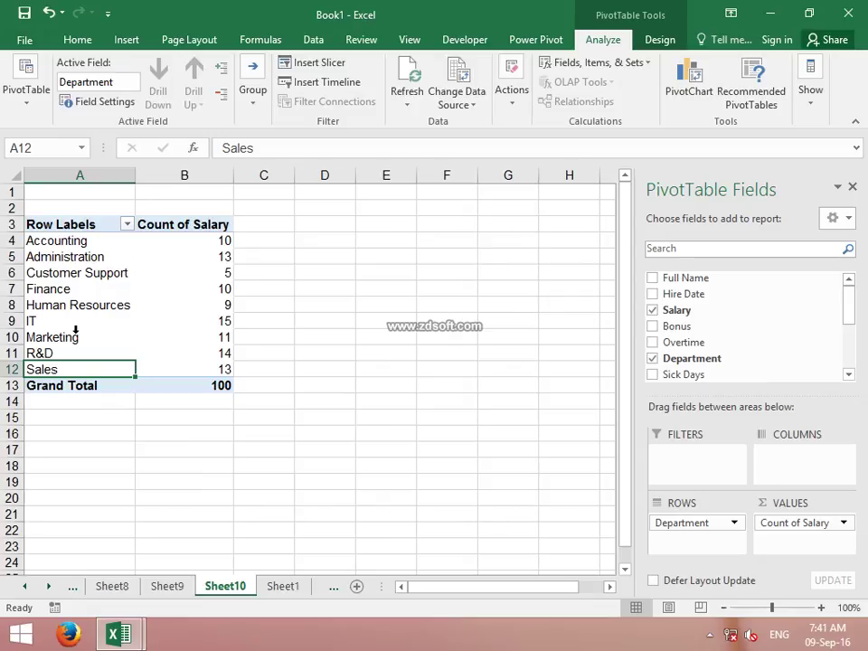
left_click(44, 321)
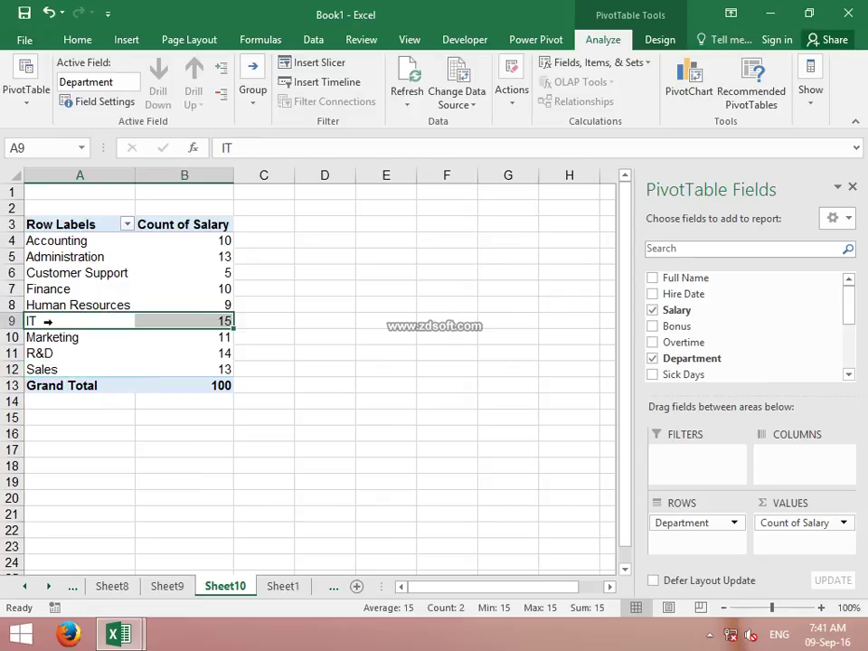
left_click(193, 291)
left_click(636, 70)
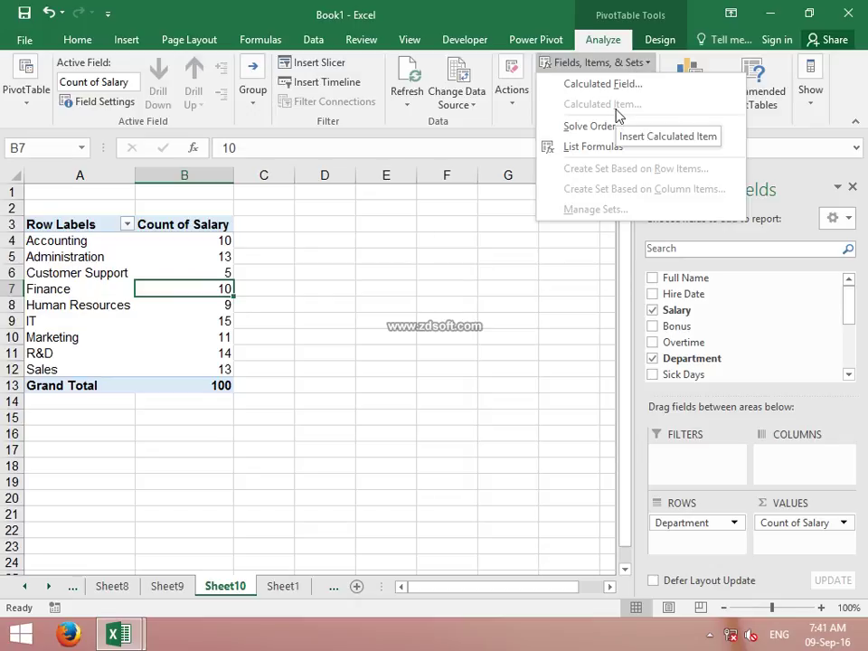
key("Escape")
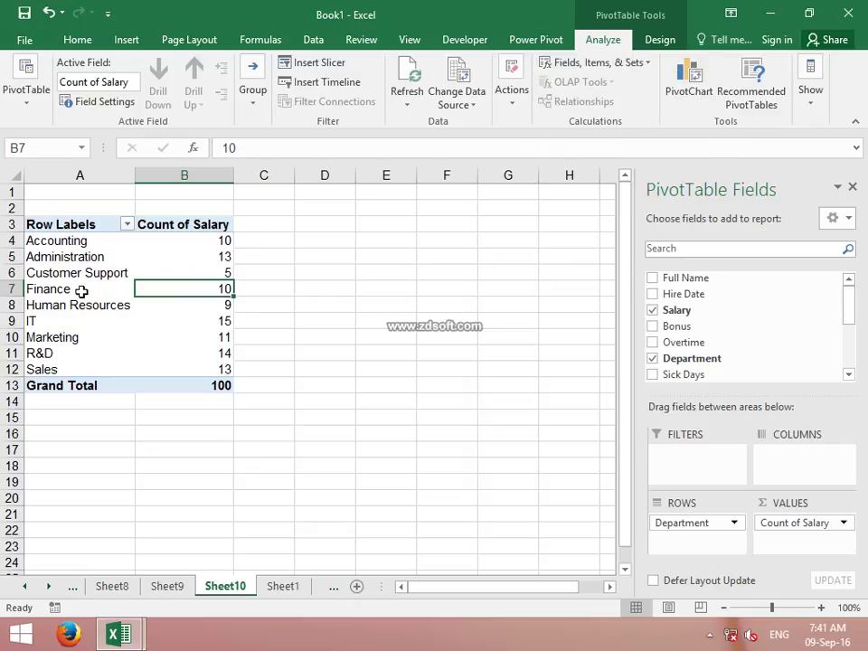
left_click(80, 288)
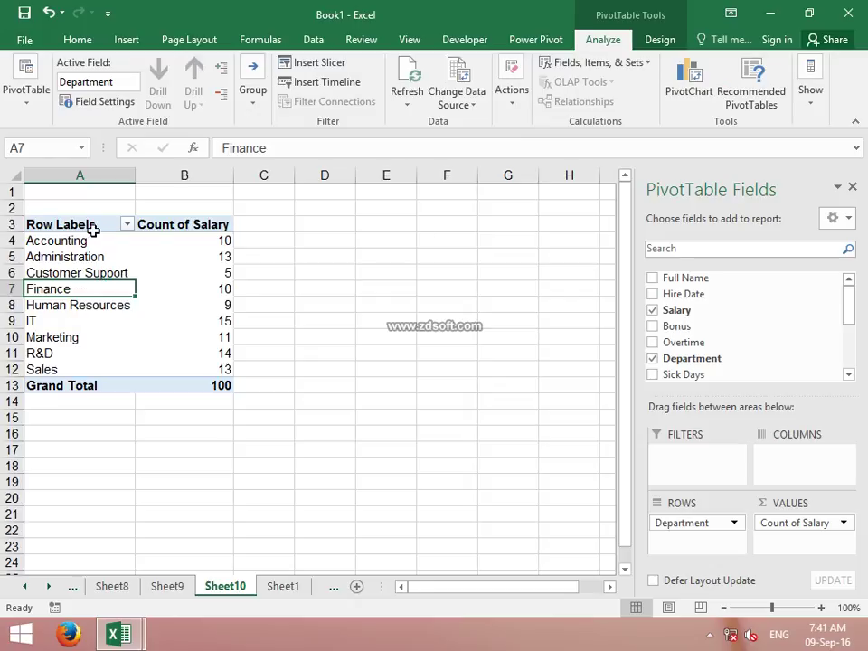
left_click(599, 63)
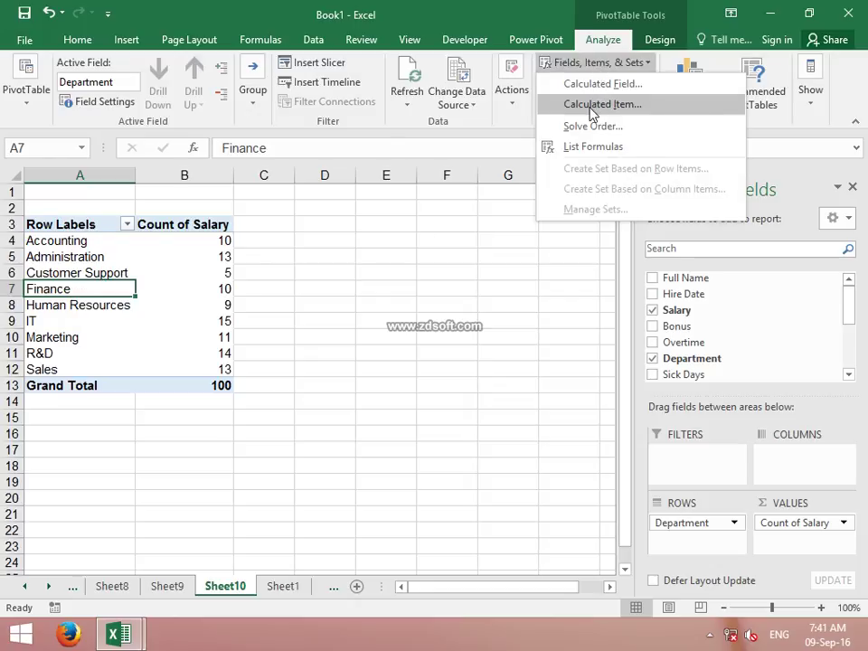
left_click(599, 103)
left_click(441, 380)
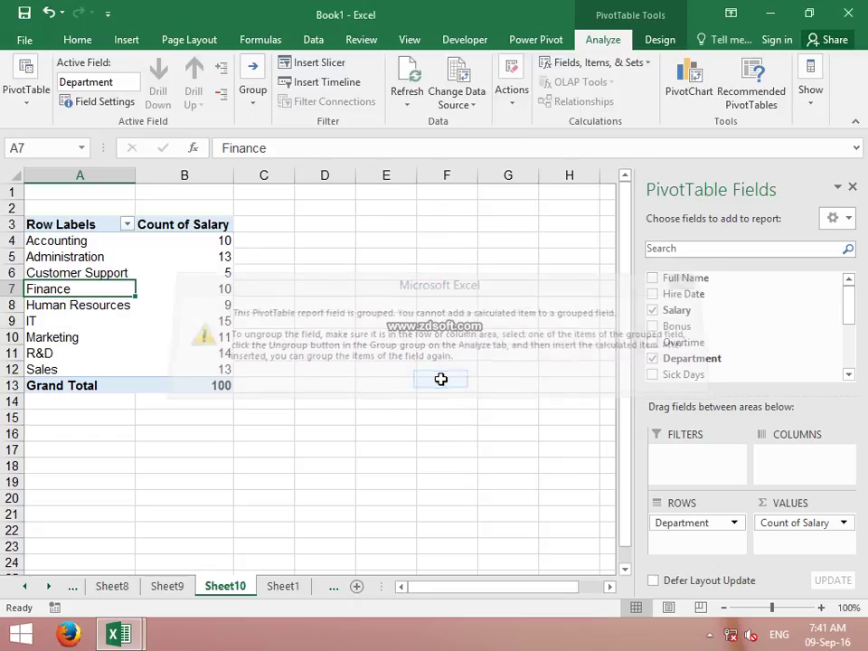
left_click(647, 66)
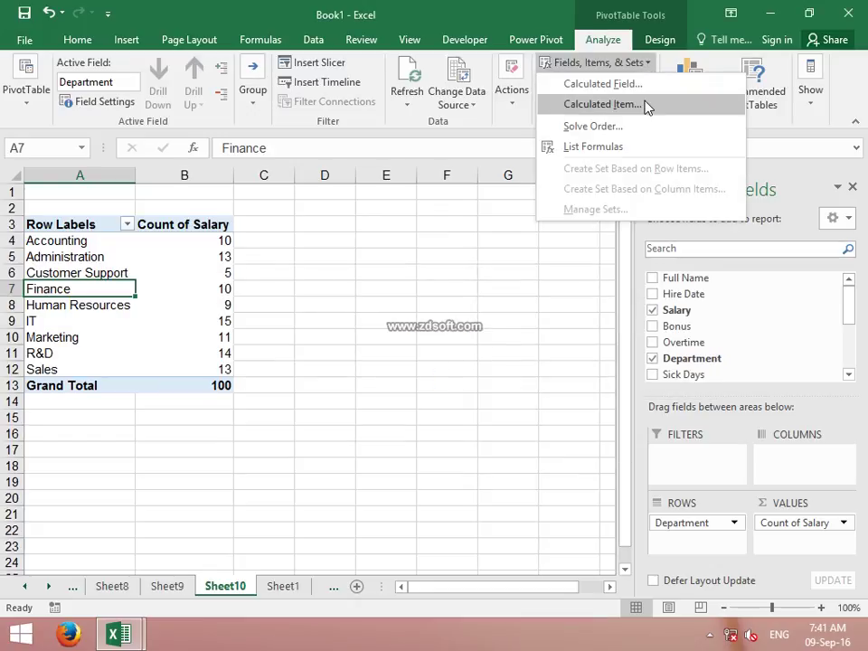
left_click(646, 104)
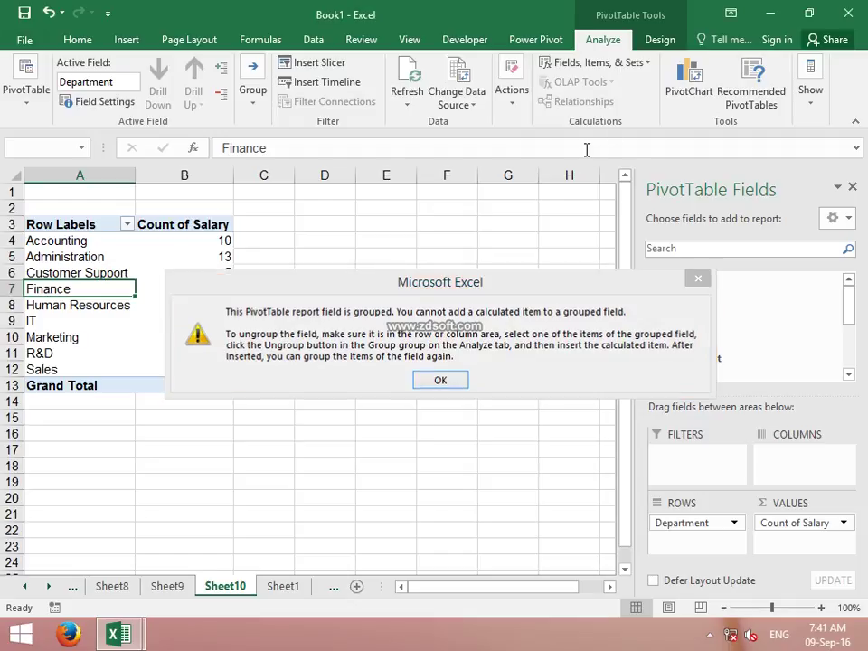
key("Return")
left_click(185, 561)
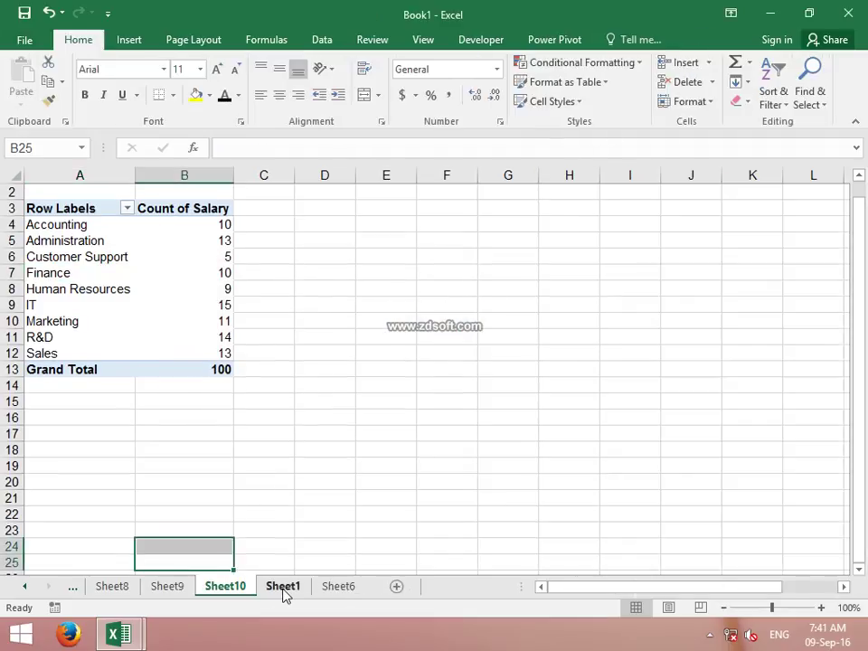
Select the whole Sheet1 employee table from A1 and copy it
left_click(283, 586)
left_click(68, 191)
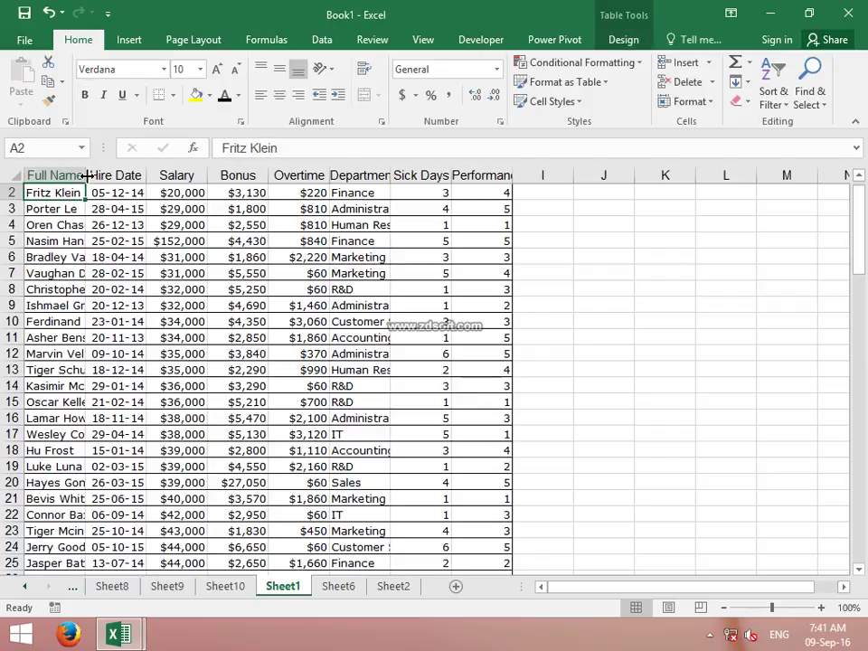
key("Up")
key("ctrl+shift+Right")
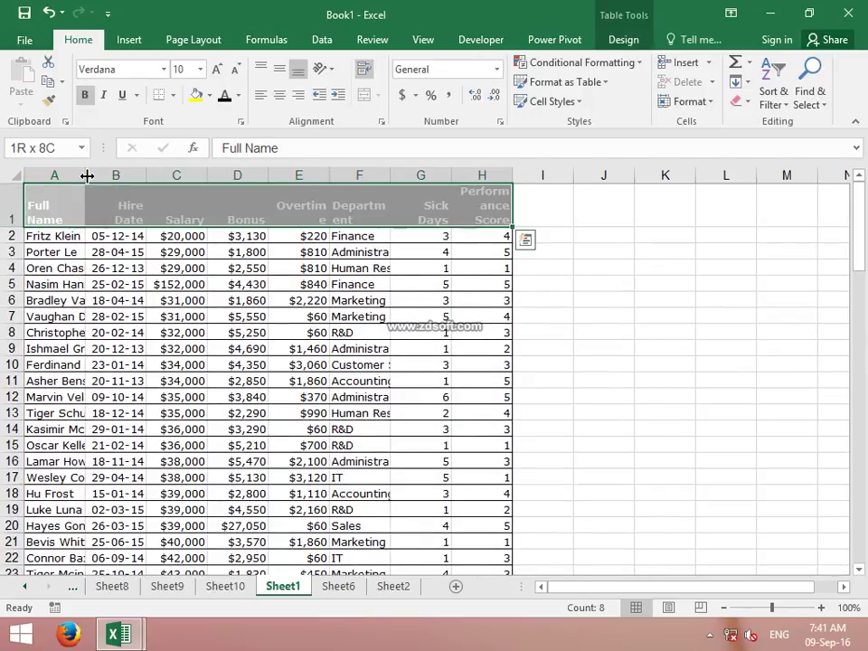
key("ctrl+shift+Down")
key("ctrl+c")
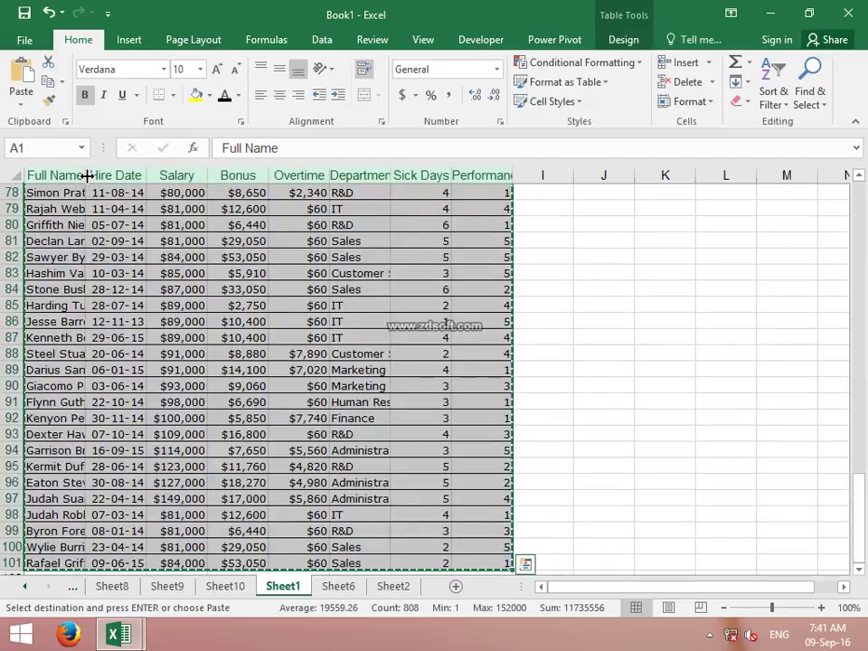
Close the HUMAN RESOURCES DASHBOARD workbook without saving
key("ctrl+Tab")
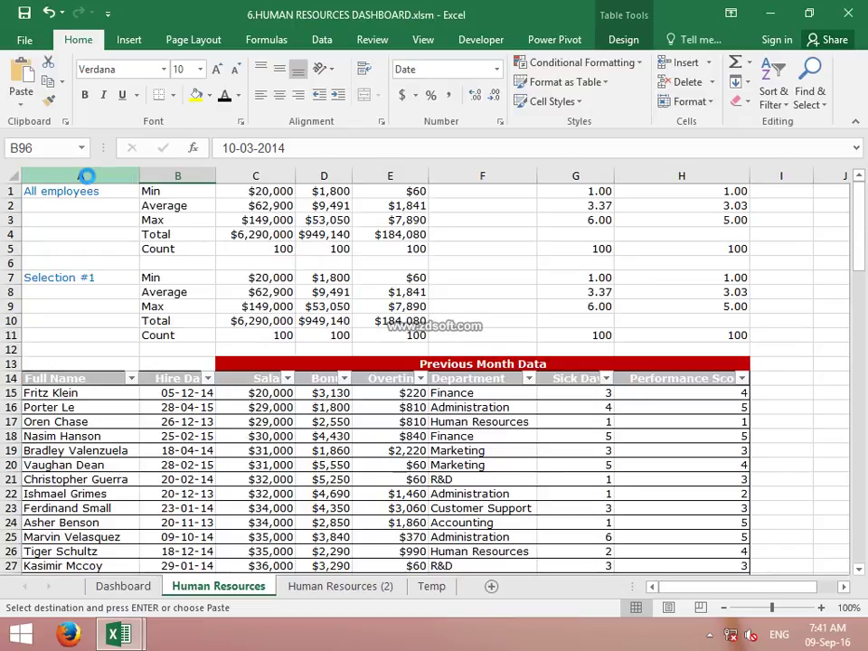
left_click(84, 176)
key("ctrl+Tab")
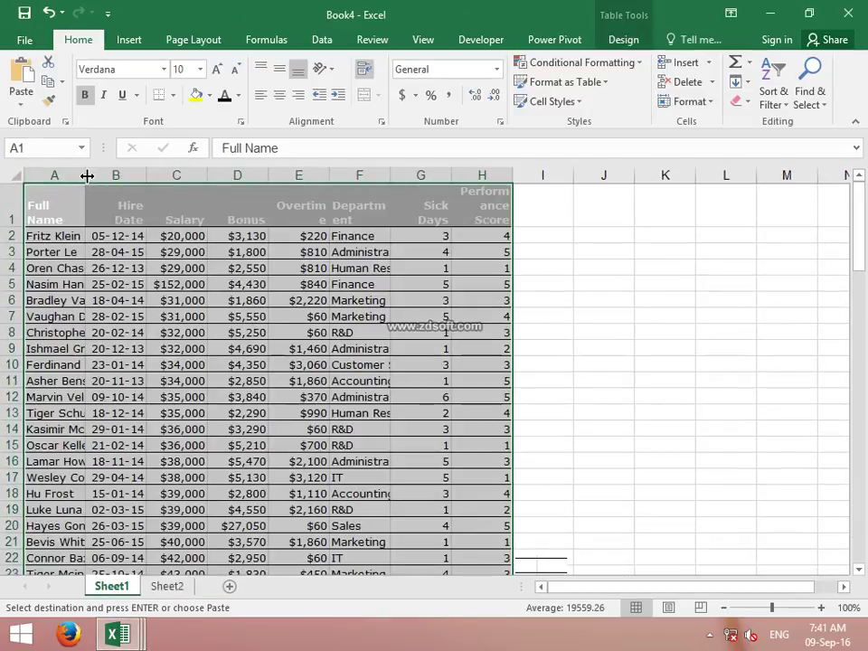
key("ctrl+Tab")
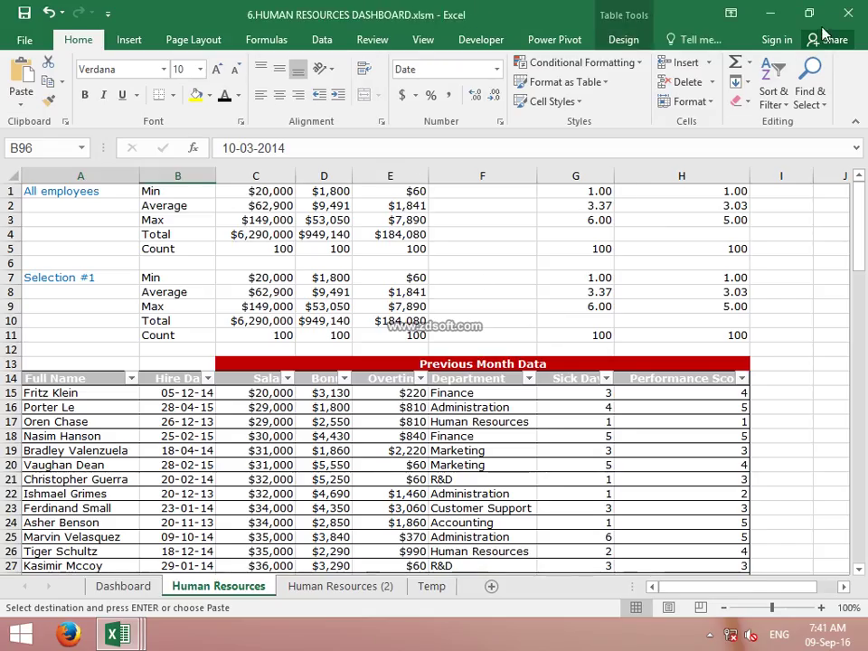
left_click(849, 13)
left_click(447, 339)
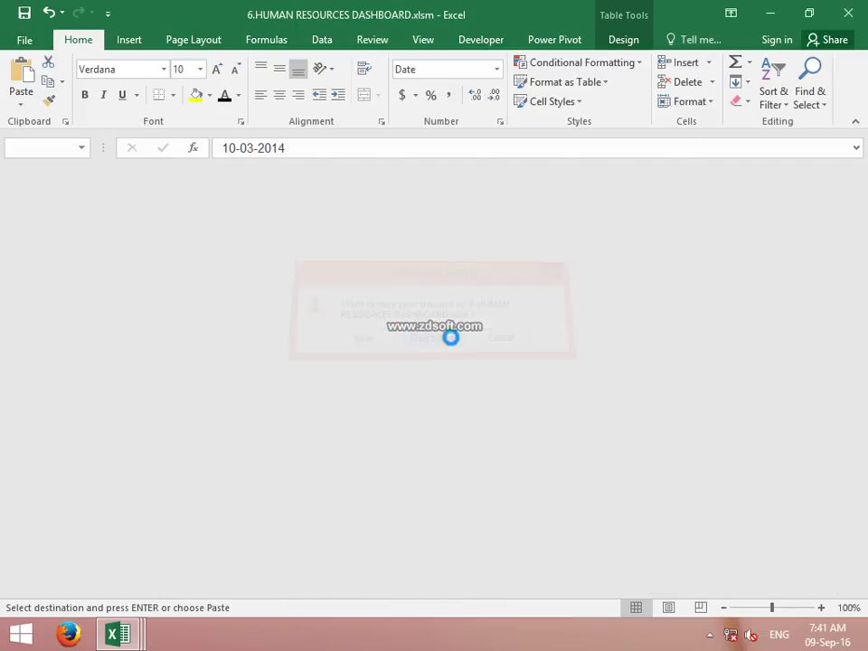
Close Book1 without saving and decline keeping the copied data on the clipboard
left_click(548, 272)
key("ctrl+Tab")
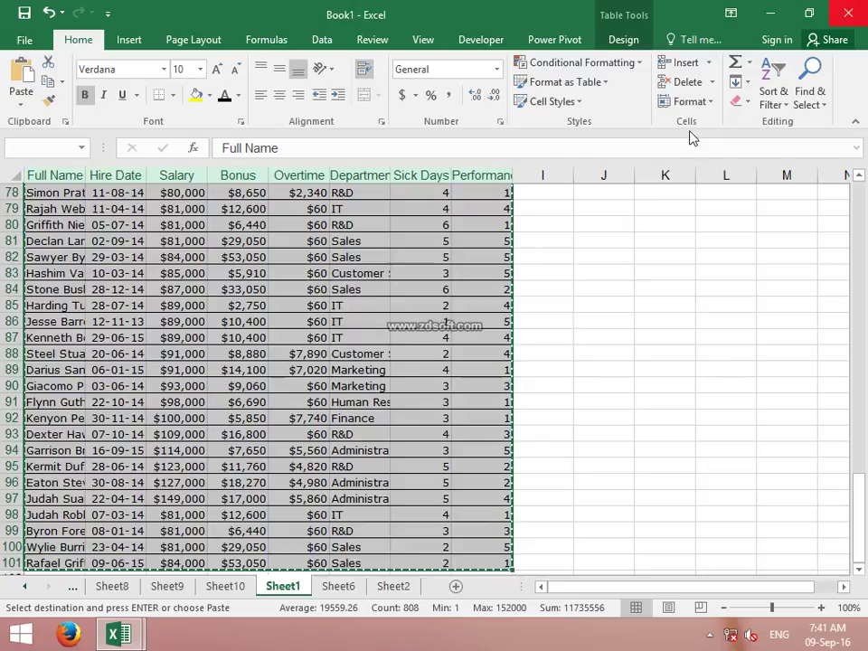
left_click(446, 334)
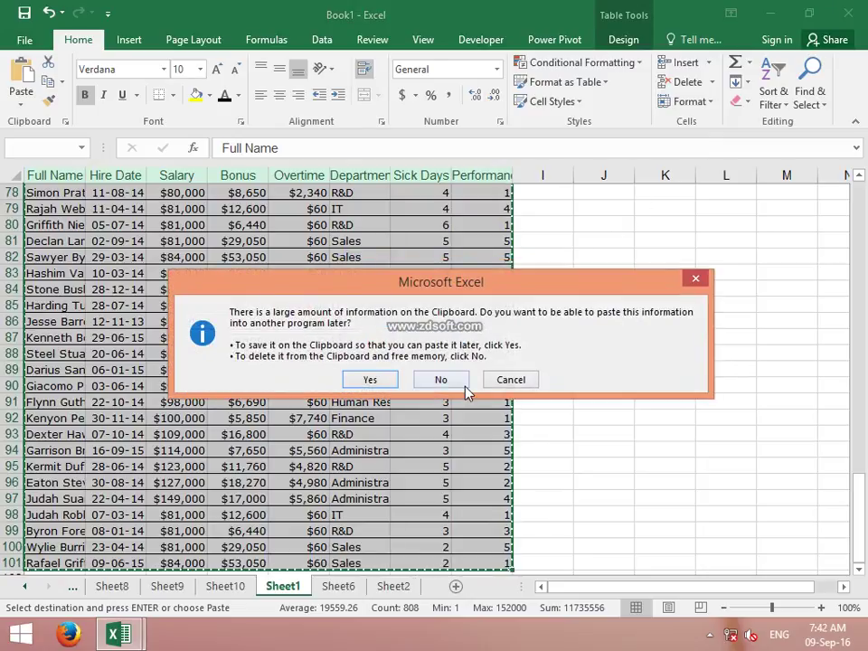
left_click(464, 384)
left_click(614, 314)
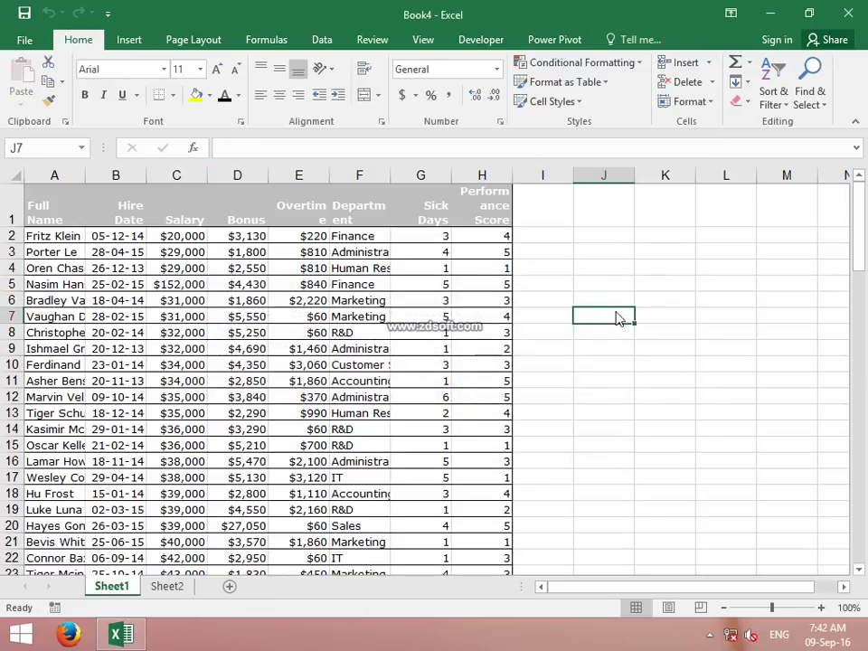
Insert a PivotTable from the employee table at A1 onto a new sheet
left_click(55, 203)
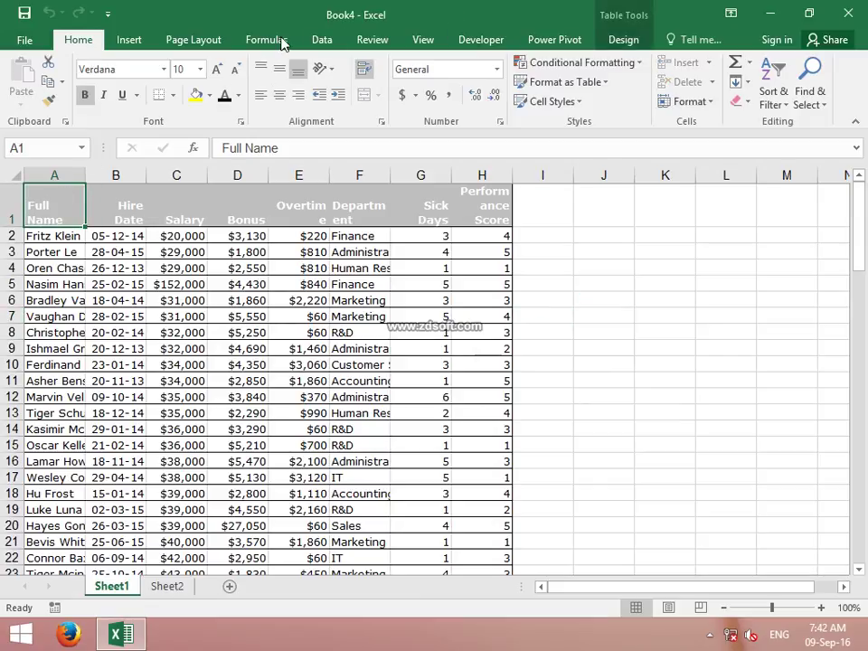
left_click(126, 39)
left_click(14, 86)
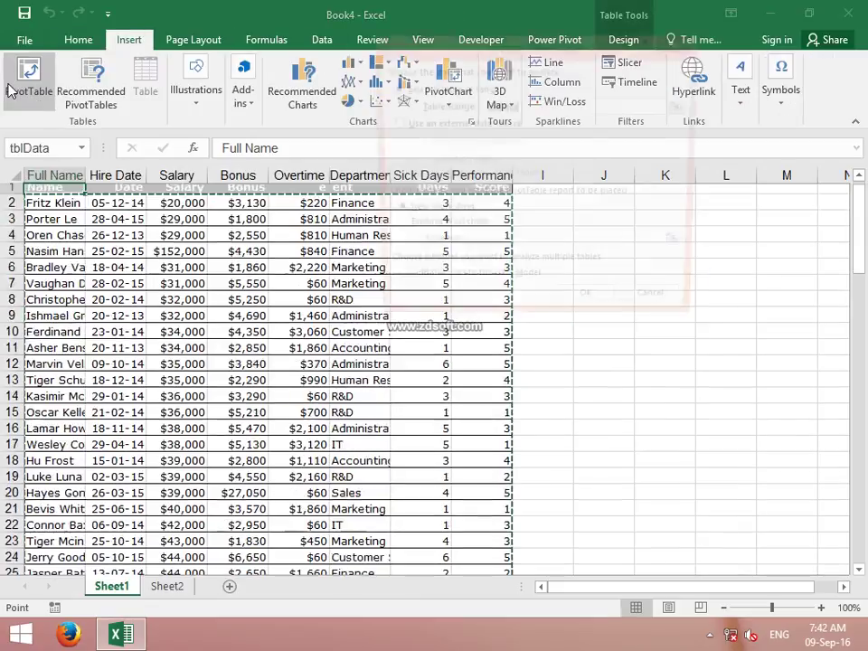
left_click(591, 309)
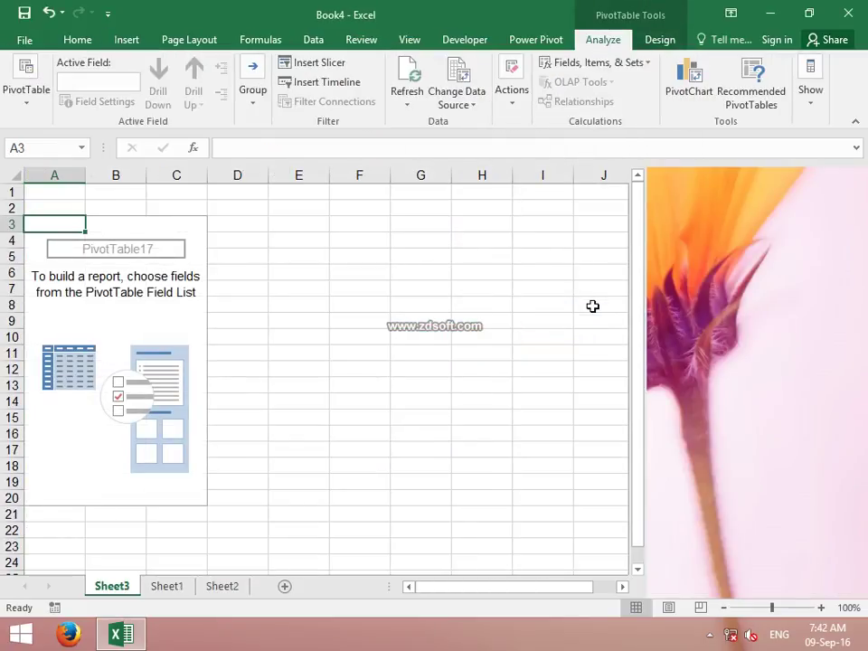
left_click_drag(638, 202, 643, 302)
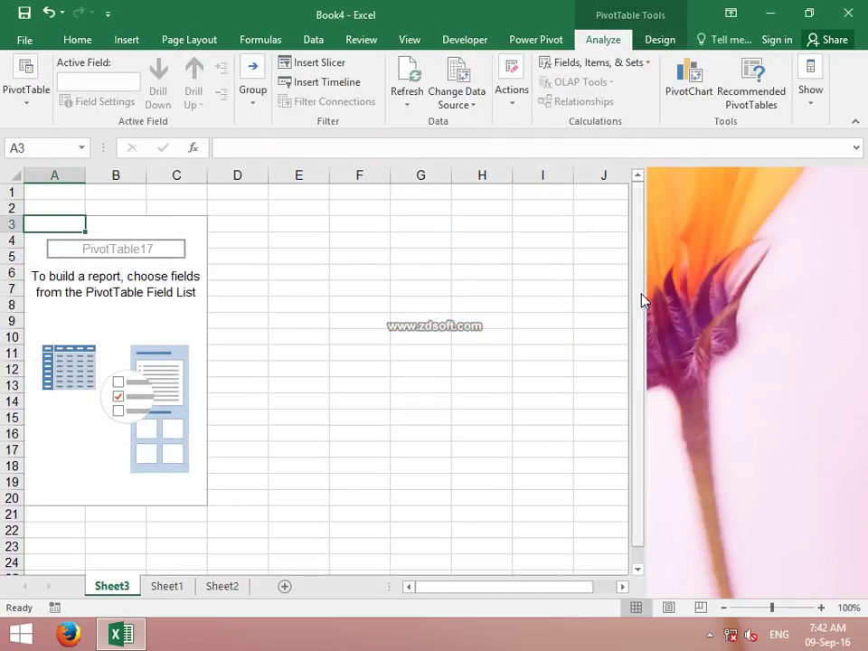
Select C8 and toggle the PivotTable field list off and back on
left_click(169, 306)
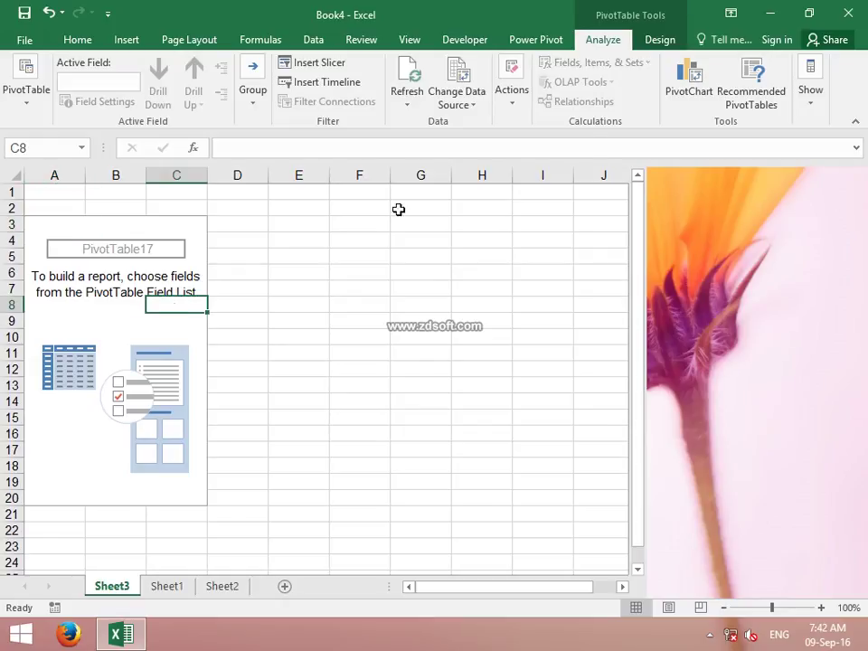
left_click(810, 107)
left_click(776, 160)
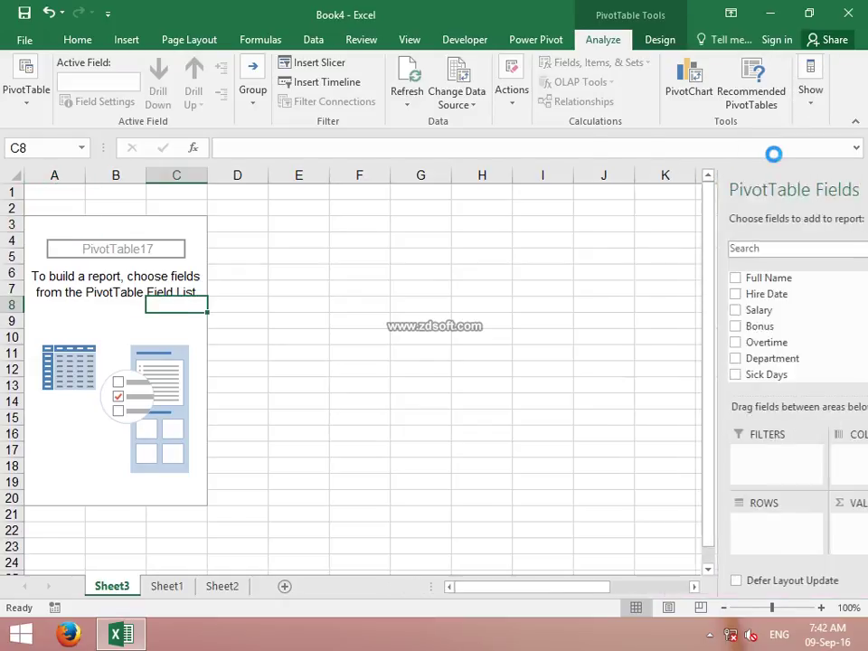
left_click(811, 95)
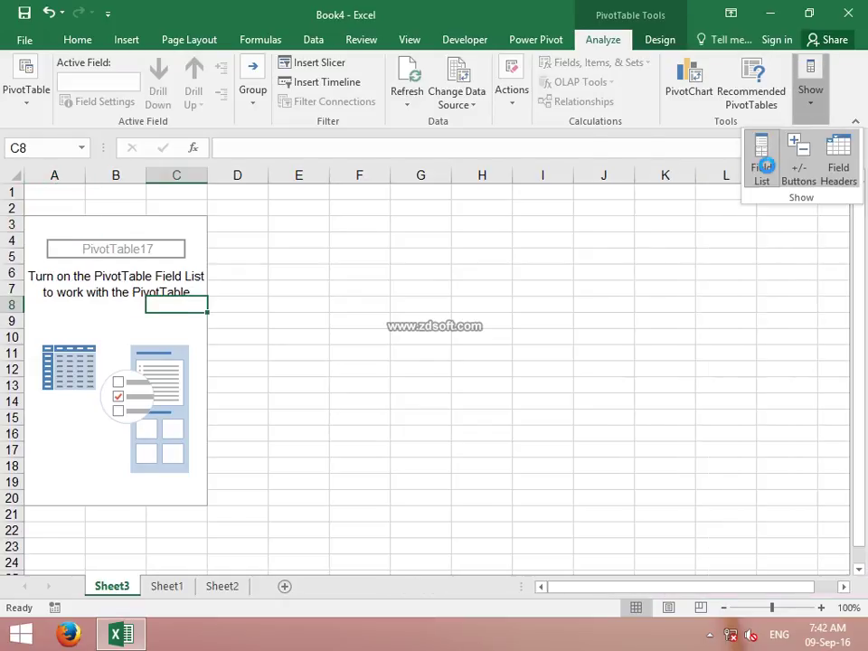
left_click(763, 159)
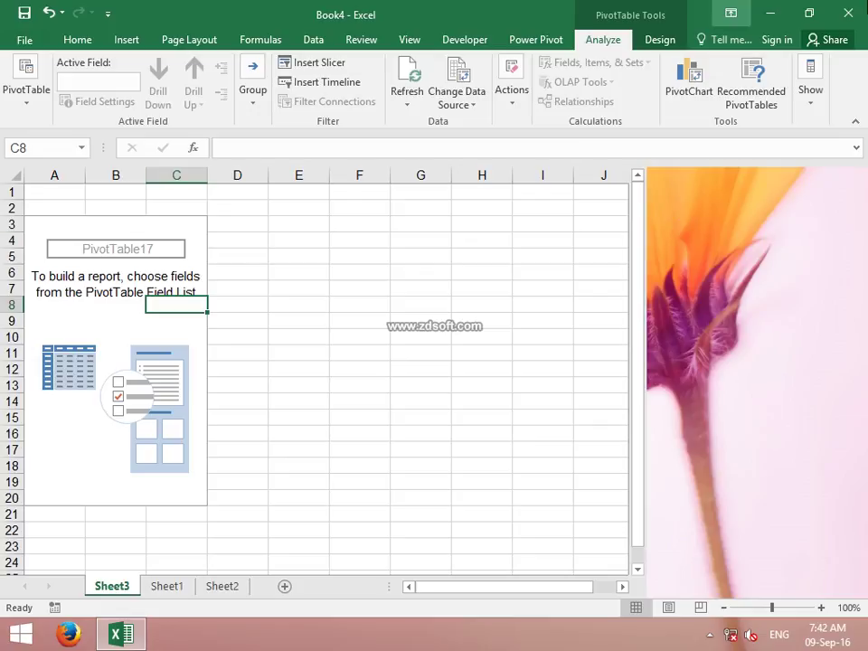
Close Excel without saving Book4 and refresh the desktop twice
left_click(440, 335)
right_click(466, 271)
left_click(493, 318)
right_click(423, 105)
left_click(478, 152)
Relaunch Excel 2016 from search, start a blank workbook, and open UF.xlsm from Recent
type("ex")
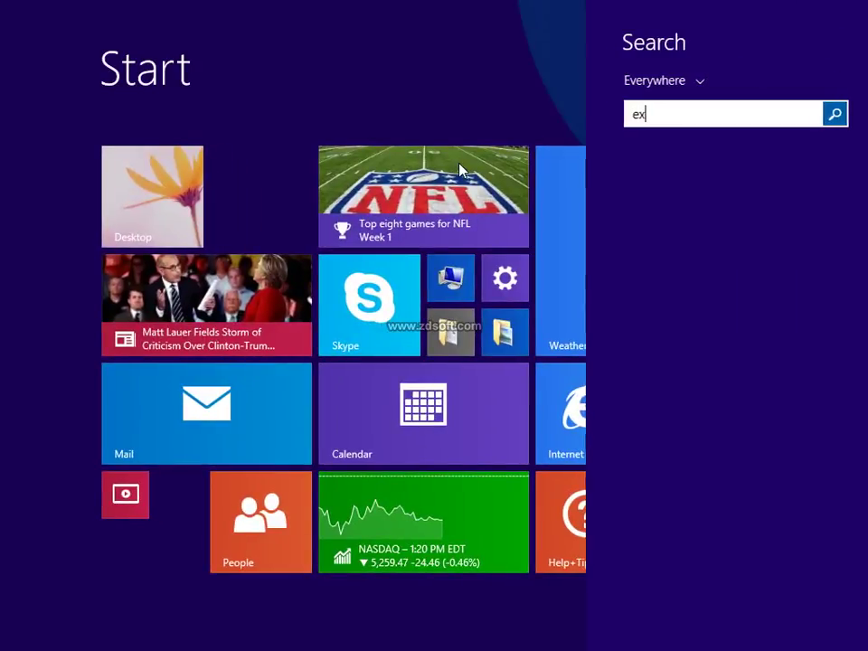
type("cel 2016")
key("Return")
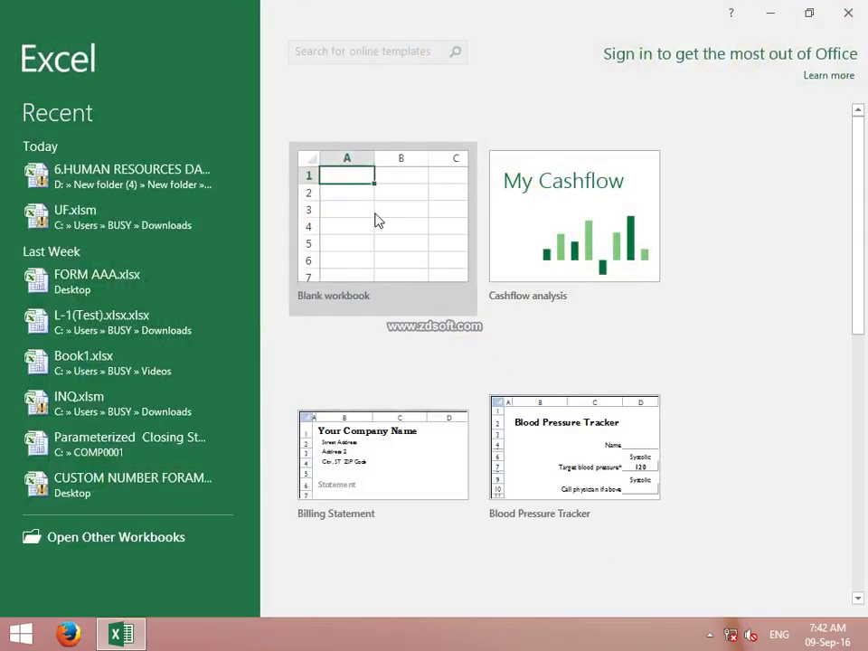
left_click(376, 214)
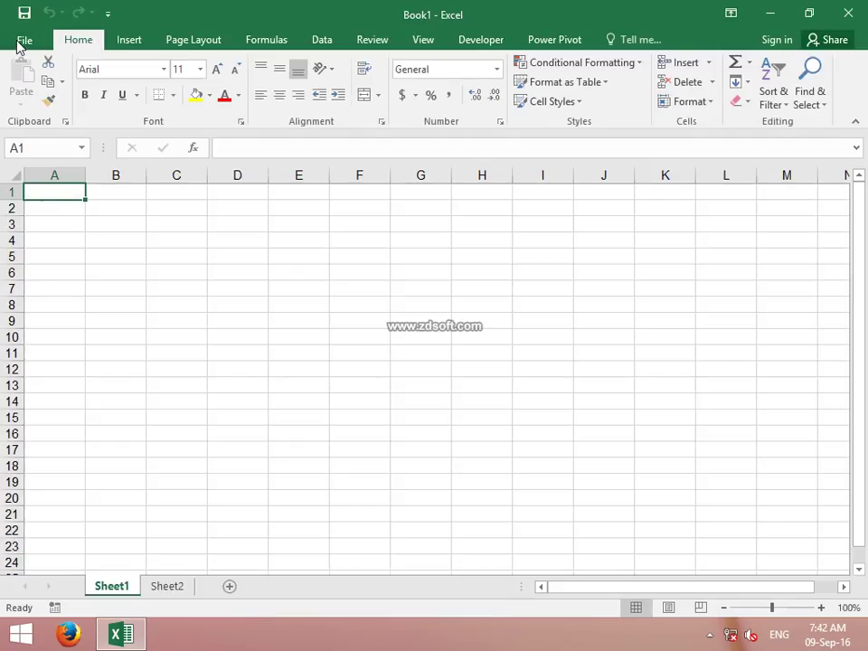
left_click(20, 41)
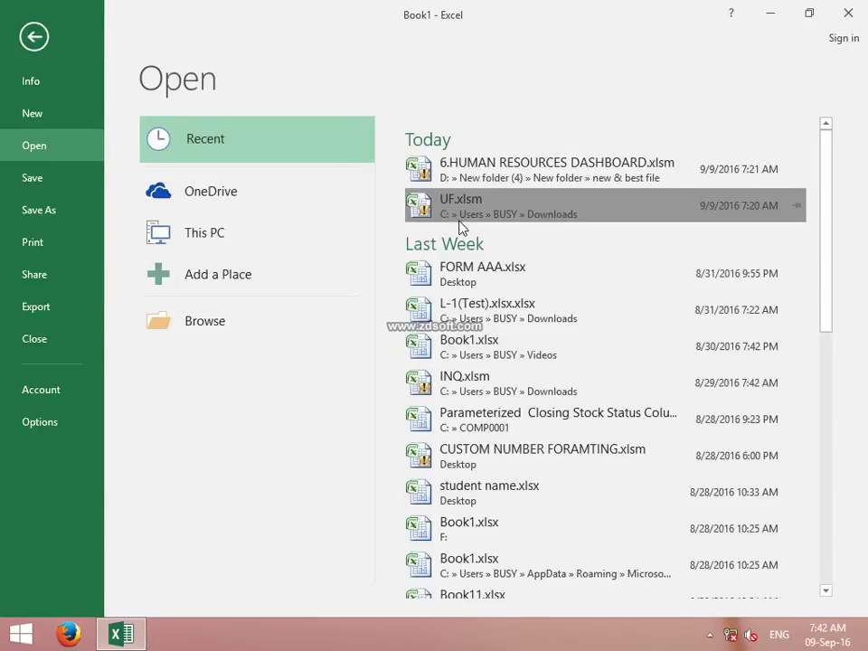
left_click(458, 208)
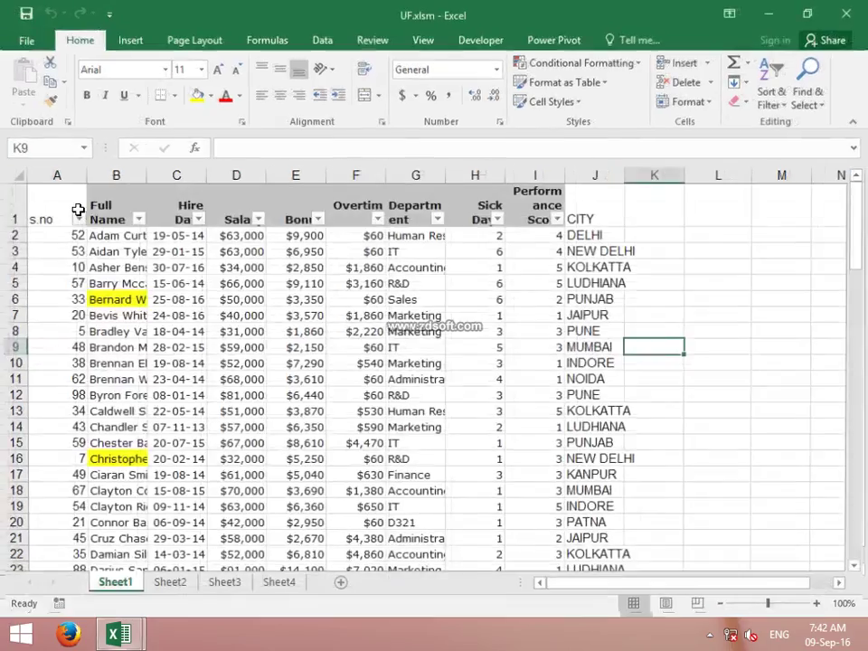
Sort the data ascending by s.no, copy A1:J101 and paste it into a new workbook
left_click(76, 217)
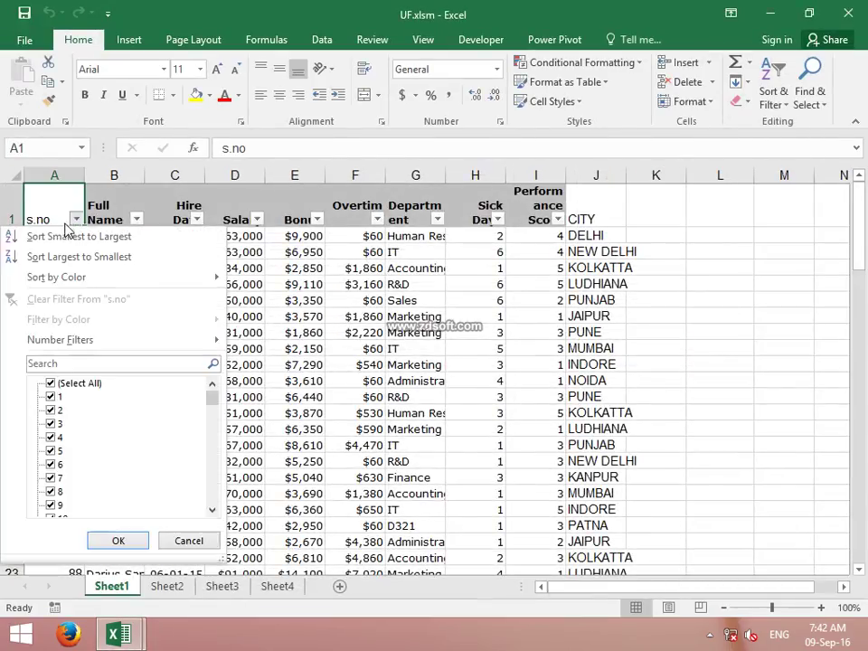
left_click(65, 234)
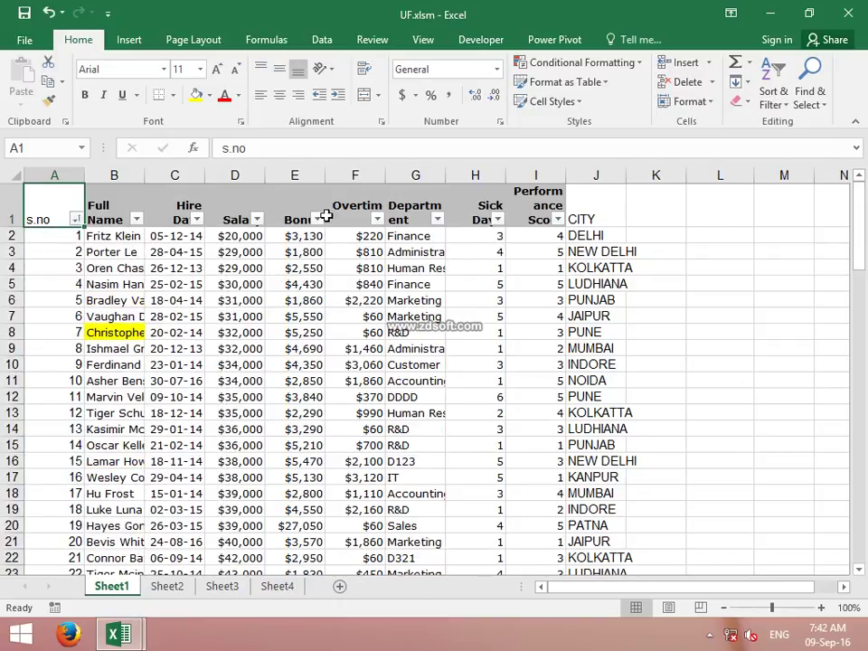
key("ctrl+shift+Right")
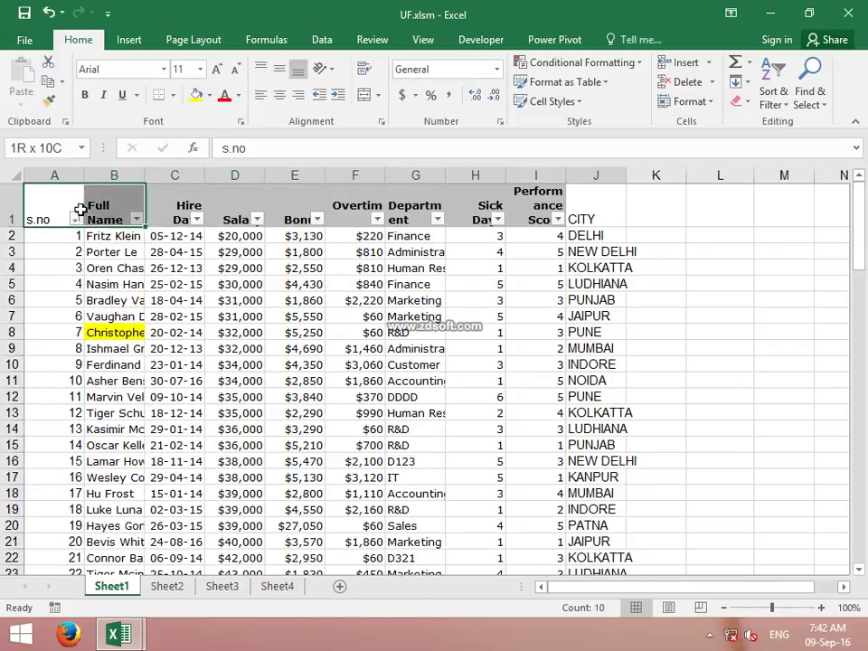
key("ctrl+shift+Down")
key("ctrl+c")
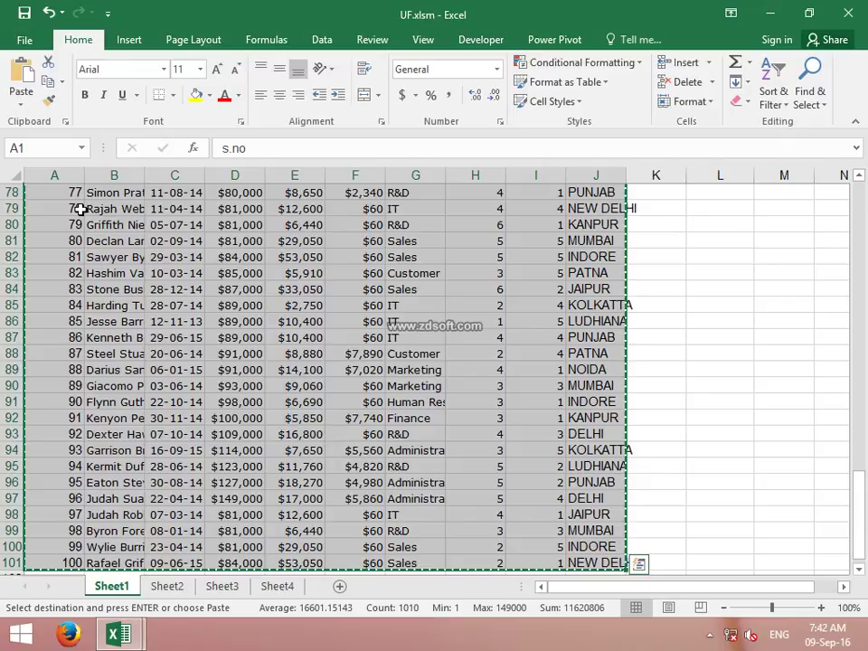
key("ctrl+n")
key("ctrl+v")
Close UF.xlsm without saving and select cell A1 of the pasted data
key("alt+Tab")
key("Escape")
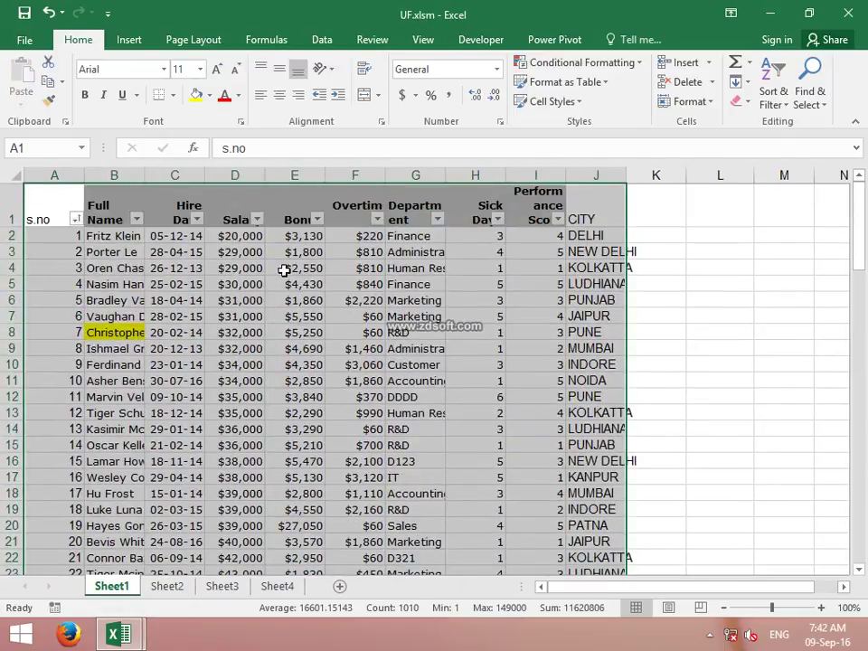
left_click(857, 11)
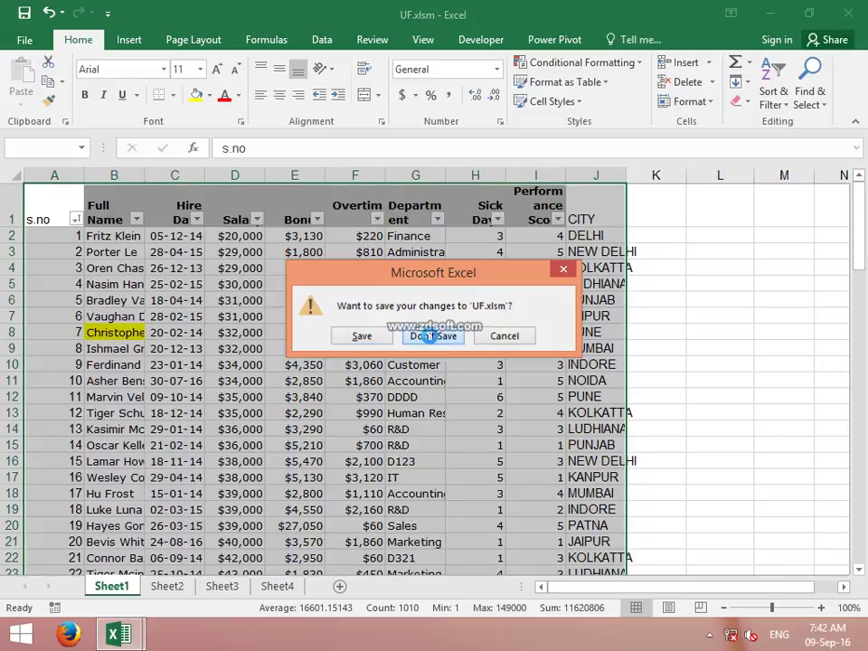
left_click(424, 336)
left_click(43, 205)
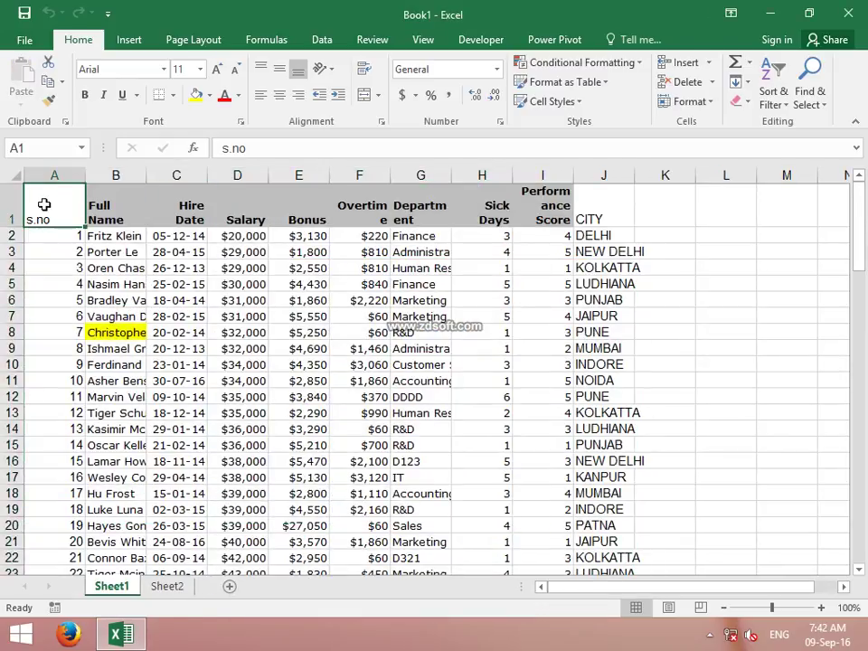
left_click(135, 39)
Create a PivotTable from Sheet1!$A$1:$J$101 on a new sheet with CITY rows and Sum of Salary
left_click(30, 80)
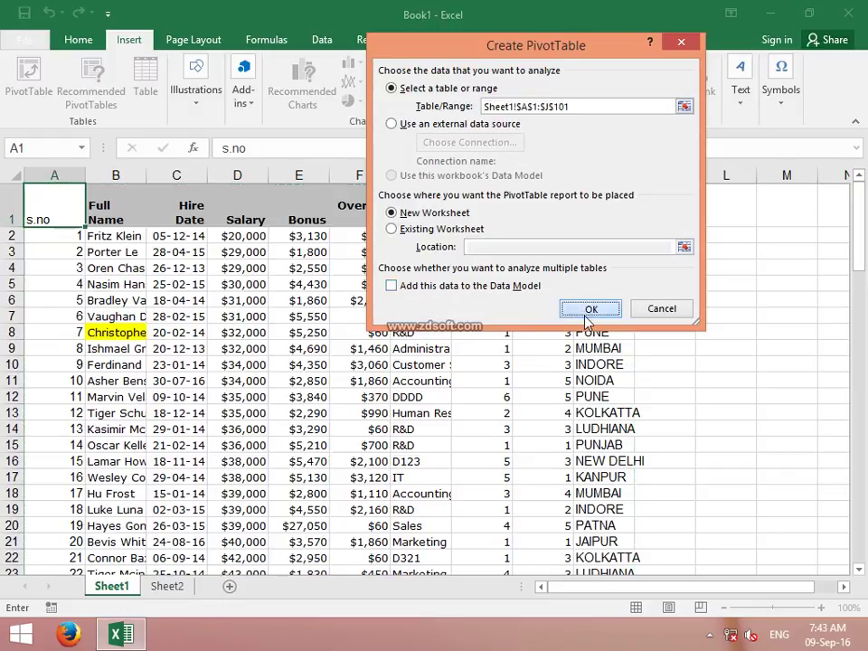
left_click(590, 309)
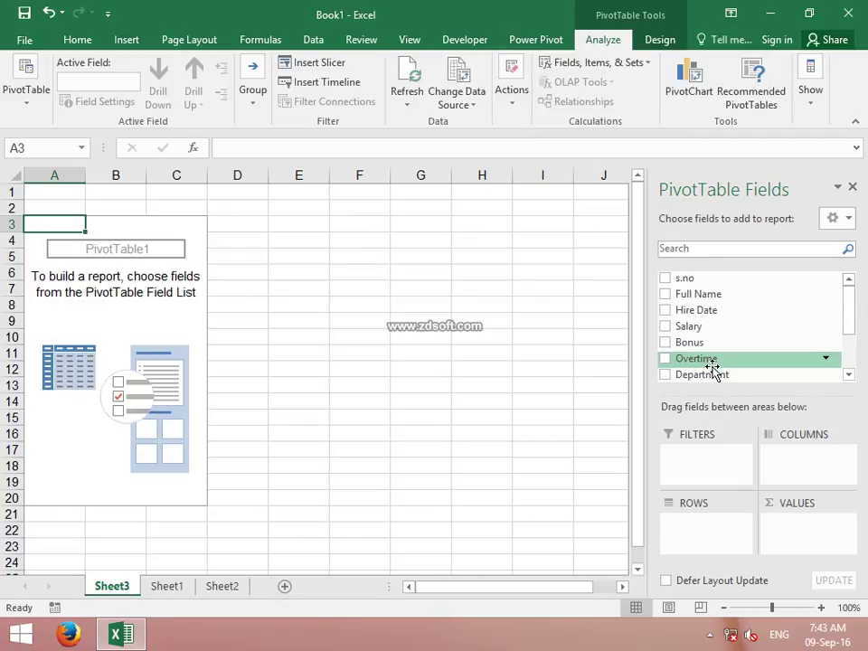
left_click_drag(847, 315, 844, 331)
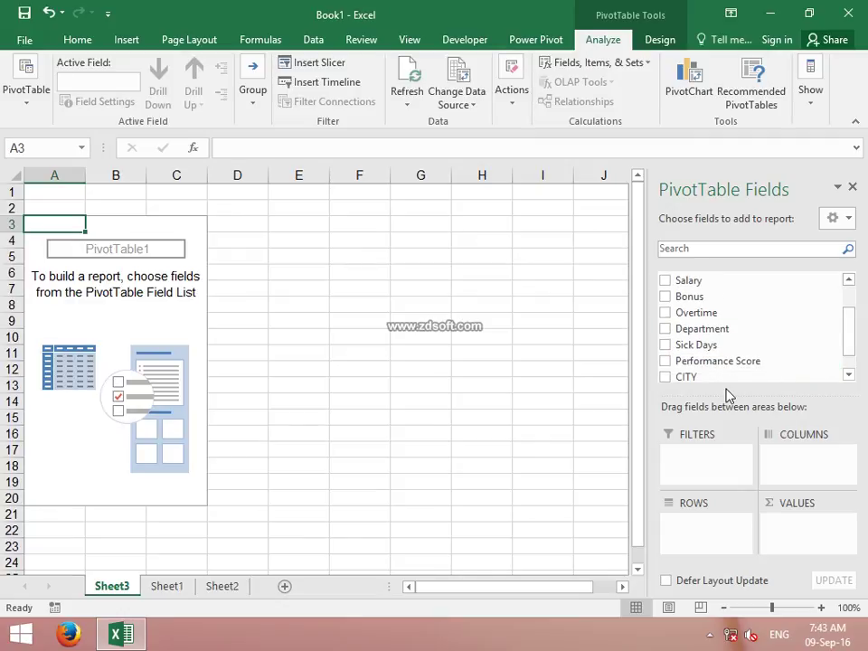
left_click_drag(727, 378, 719, 532)
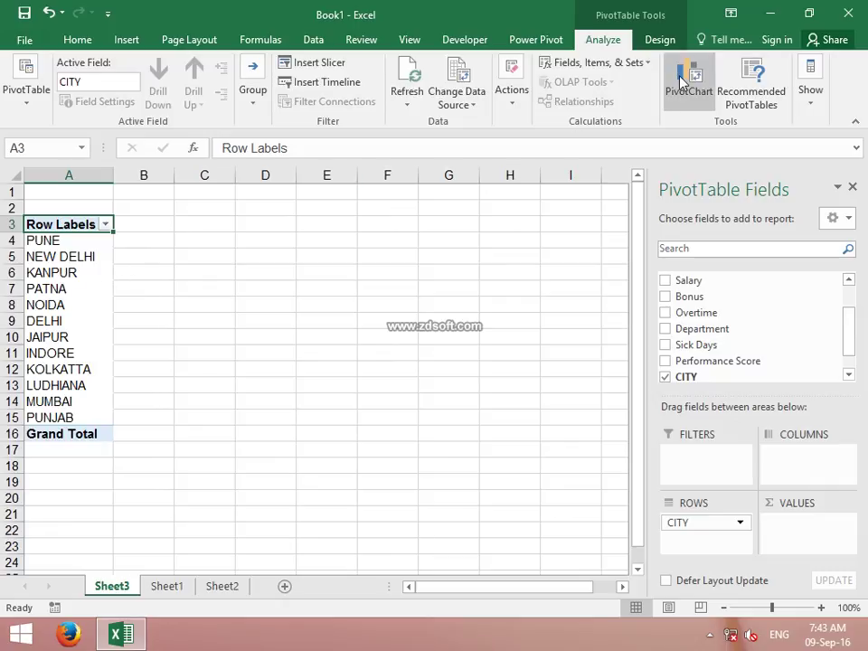
left_click_drag(706, 281, 785, 521)
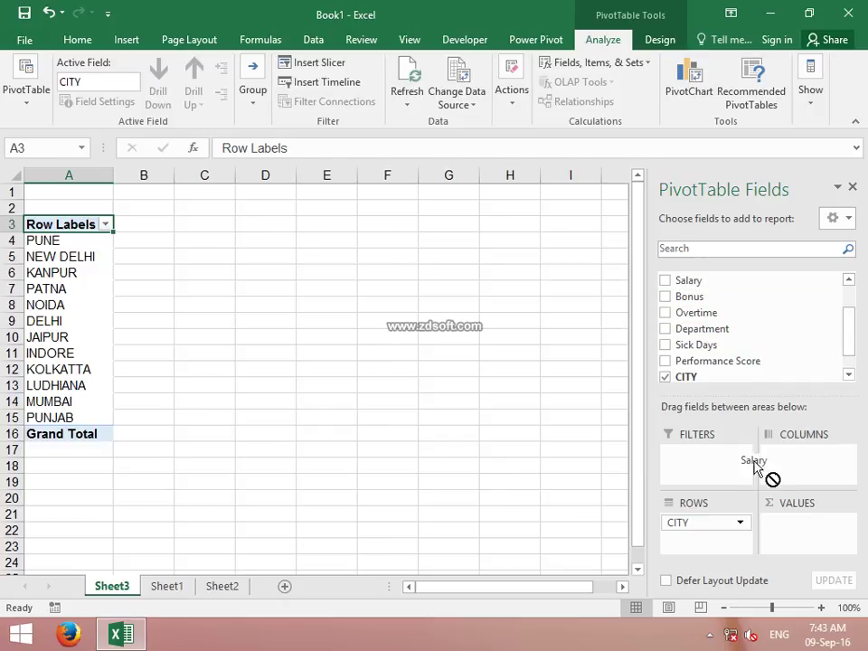
Select the NOIDA row and cell C11, then bring up Fields, Items & Sets
left_click(28, 305)
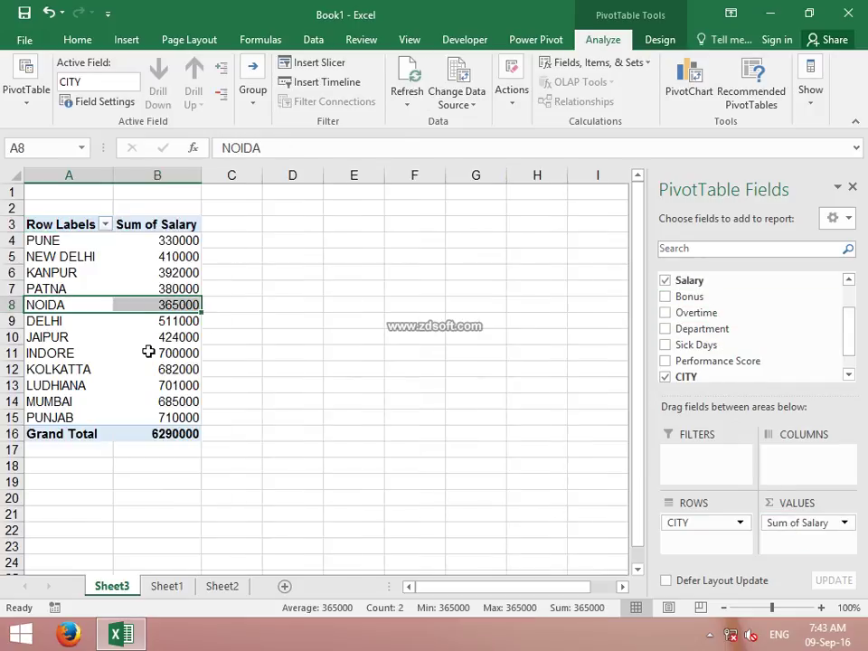
left_click(217, 348)
key("Left")
key("Left")
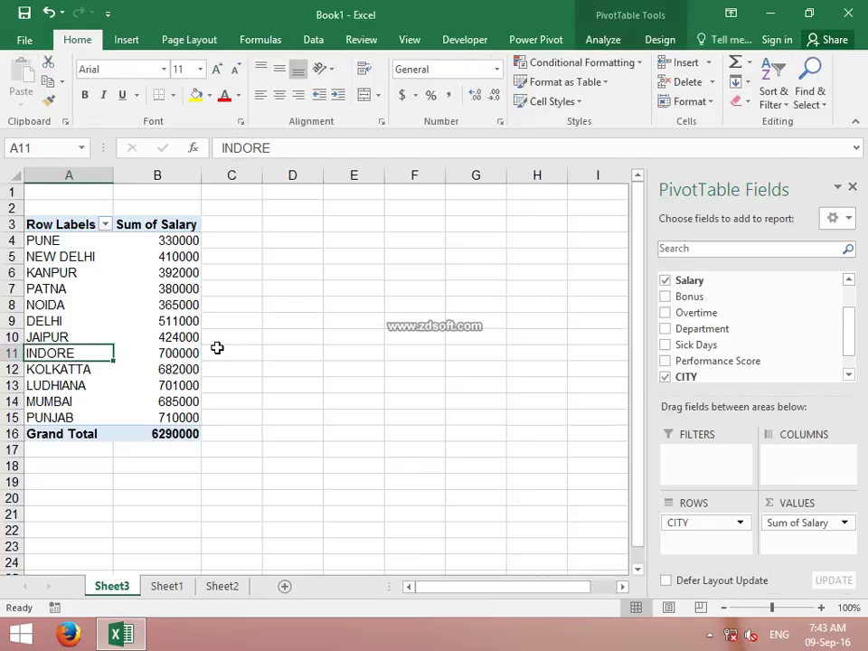
left_click(602, 39)
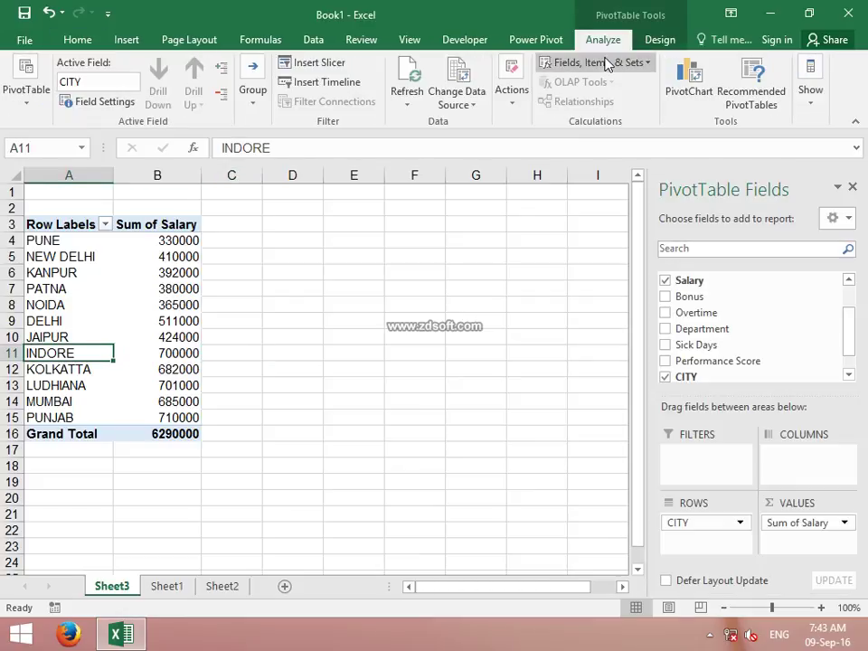
left_click(599, 63)
Add a calculated CITY item 'one' = PUNE + KANPUR + PATNA, which shows 1102000
left_click(599, 105)
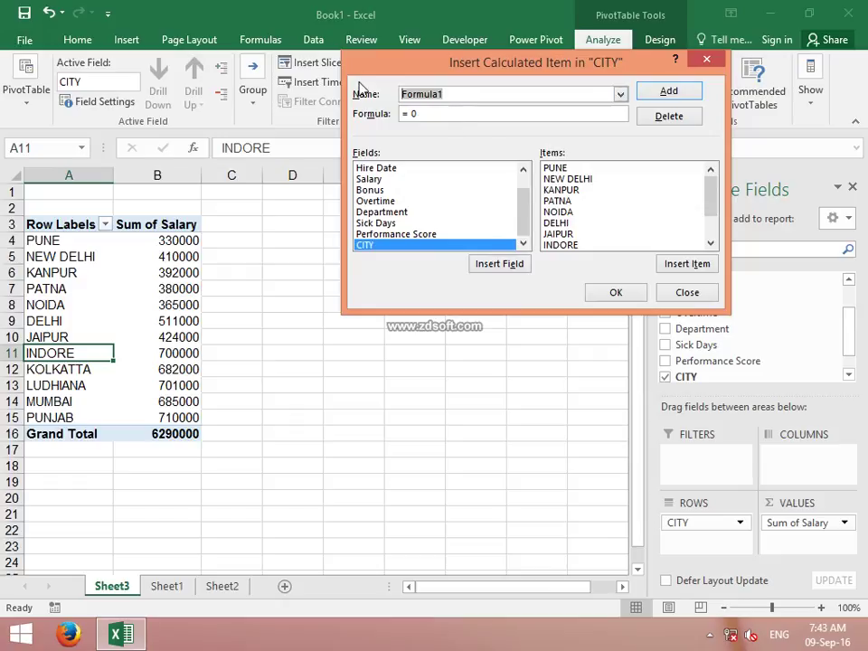
type("one")
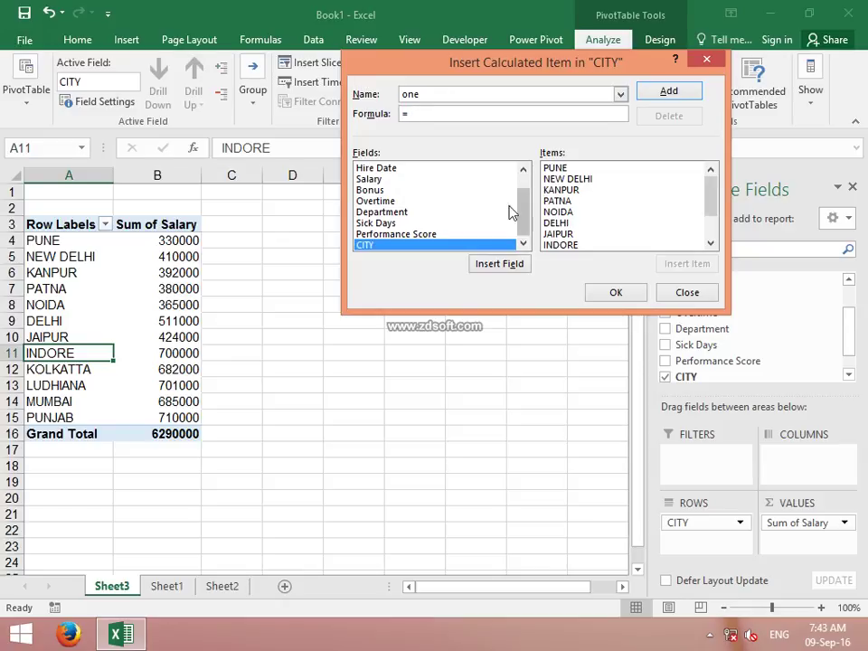
double_click(558, 170)
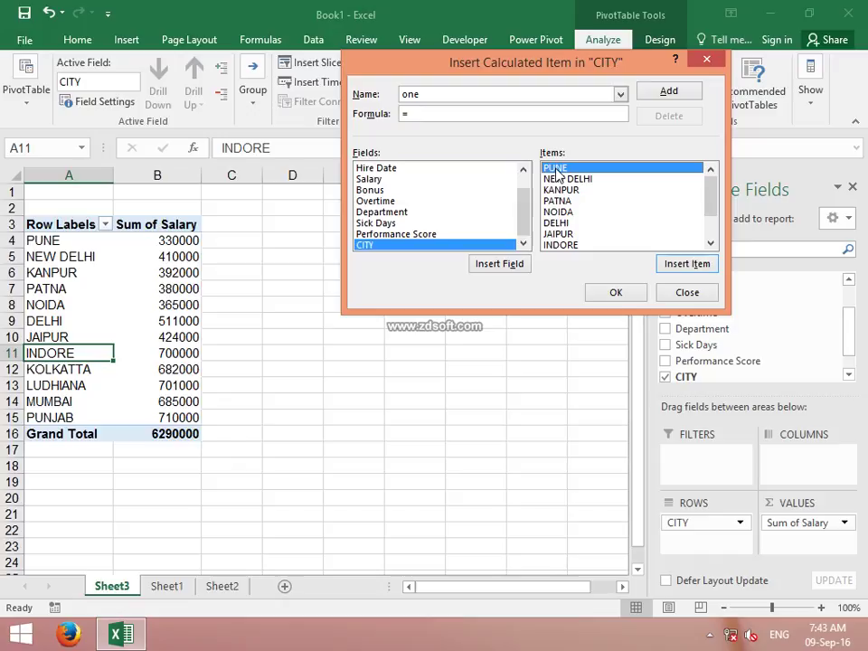
type(" PUNE+")
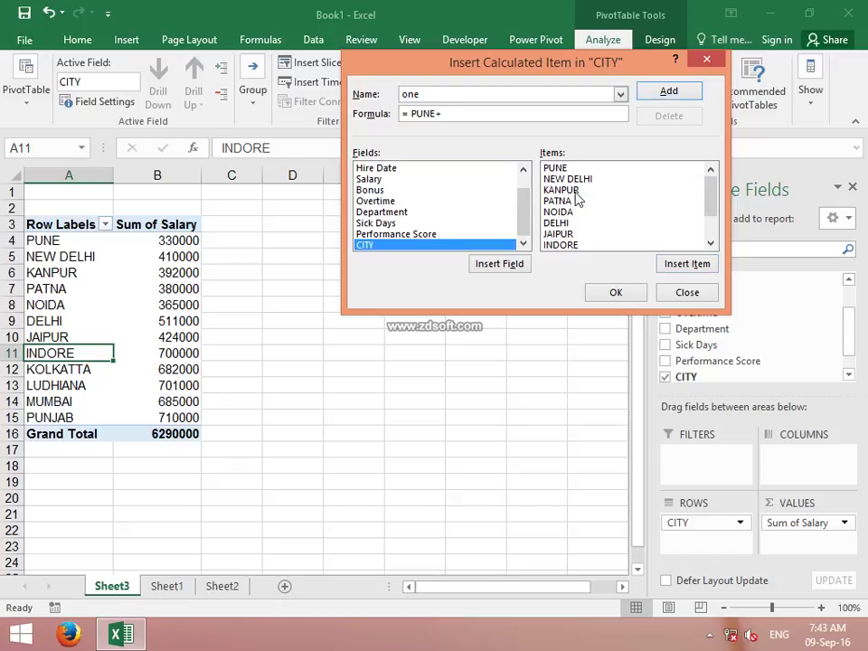
double_click(563, 190)
type("+")
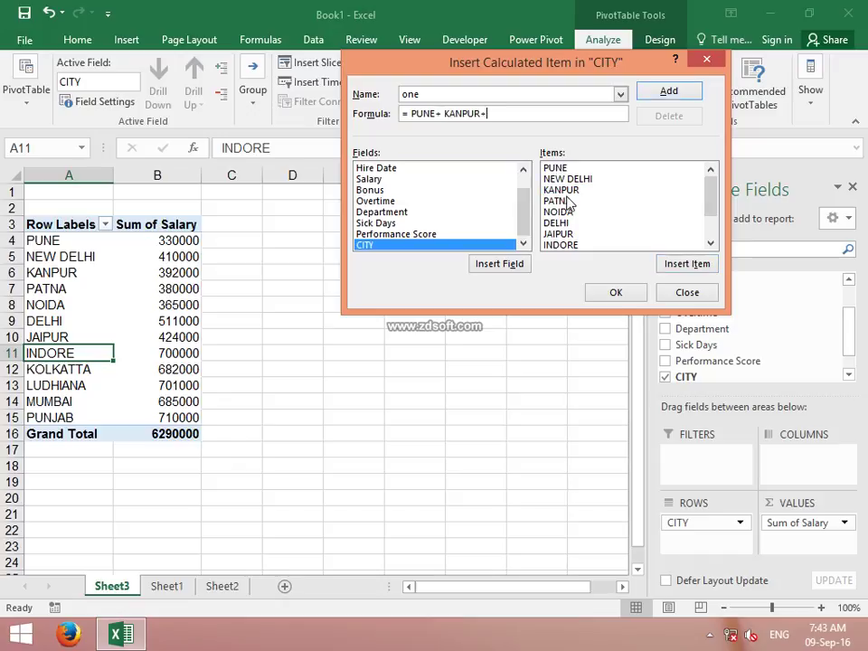
left_click(566, 200)
double_click(568, 201)
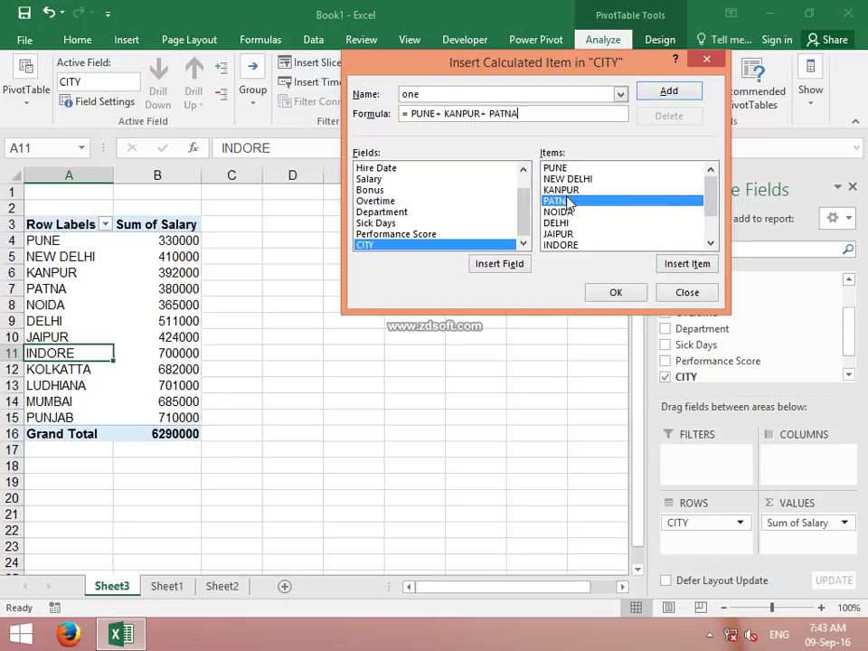
left_click(668, 94)
left_click(616, 292)
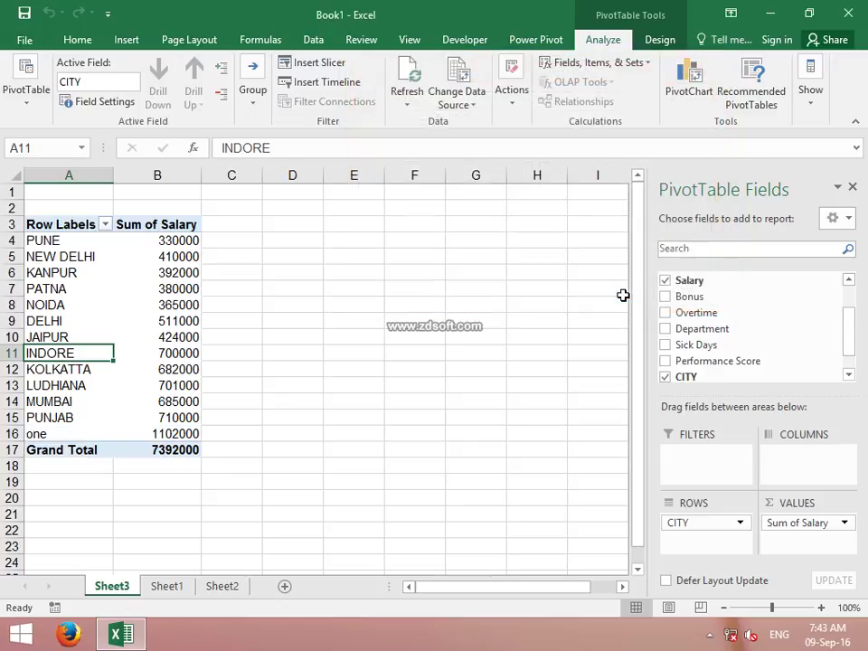
left_click(60, 435)
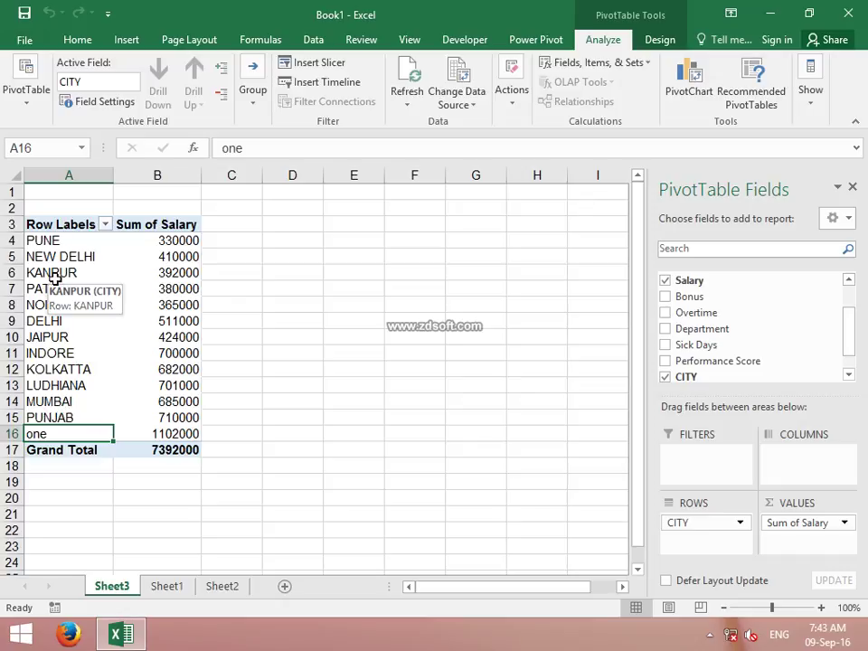
Filter PUNE, KANPUR and PATNA out of the CITY row labels, leaving a 6290000 Grand Total
left_click(105, 224)
left_click(51, 403)
left_click(51, 430)
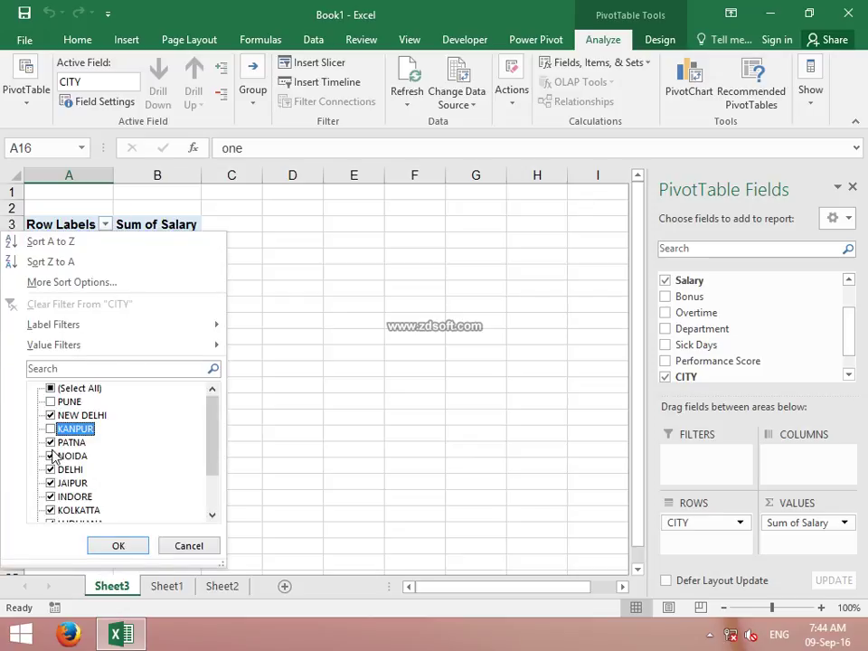
left_click(51, 443)
left_click(113, 545)
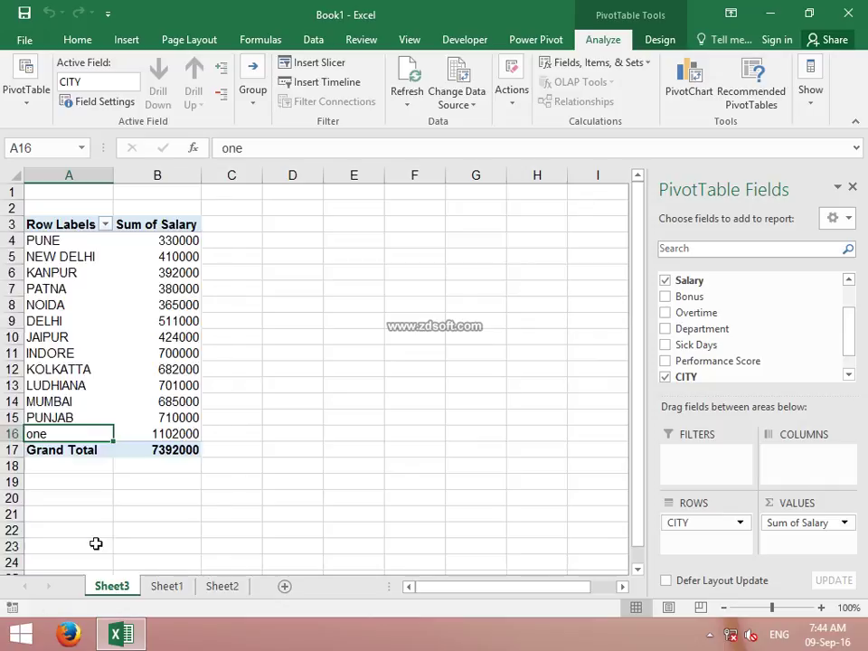
left_click(94, 309)
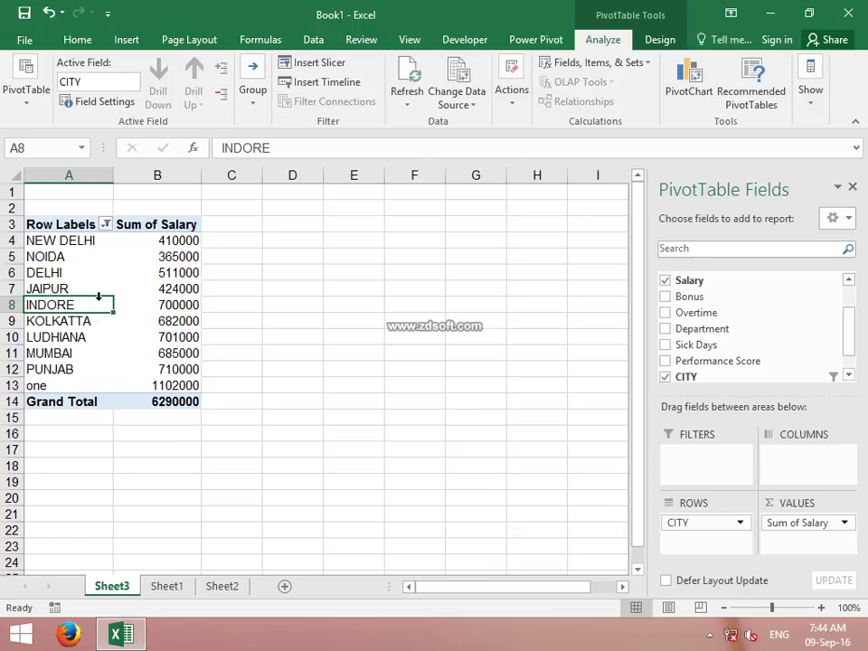
Review the Solve Order of the pivot's calculated items, then close it
left_click(606, 65)
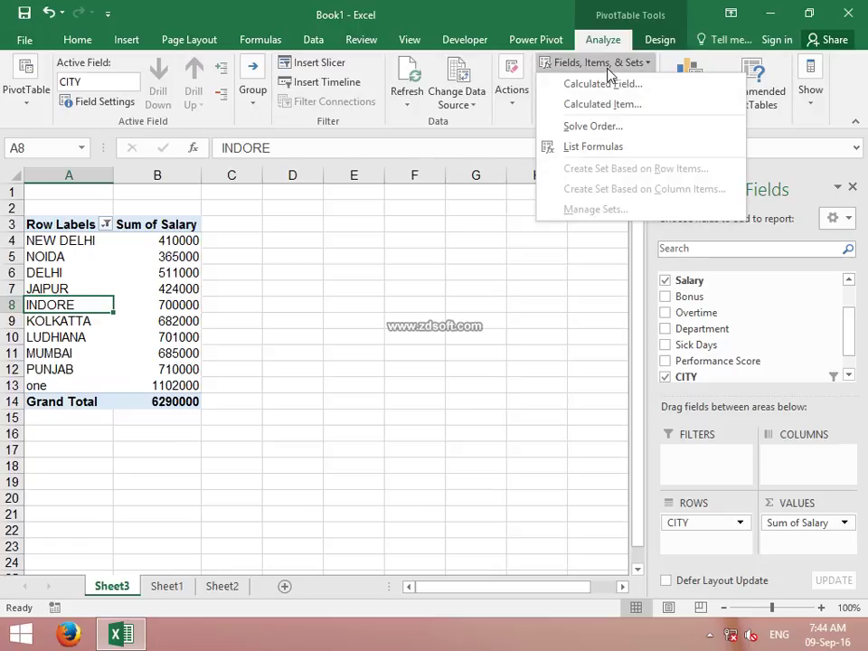
left_click(614, 136)
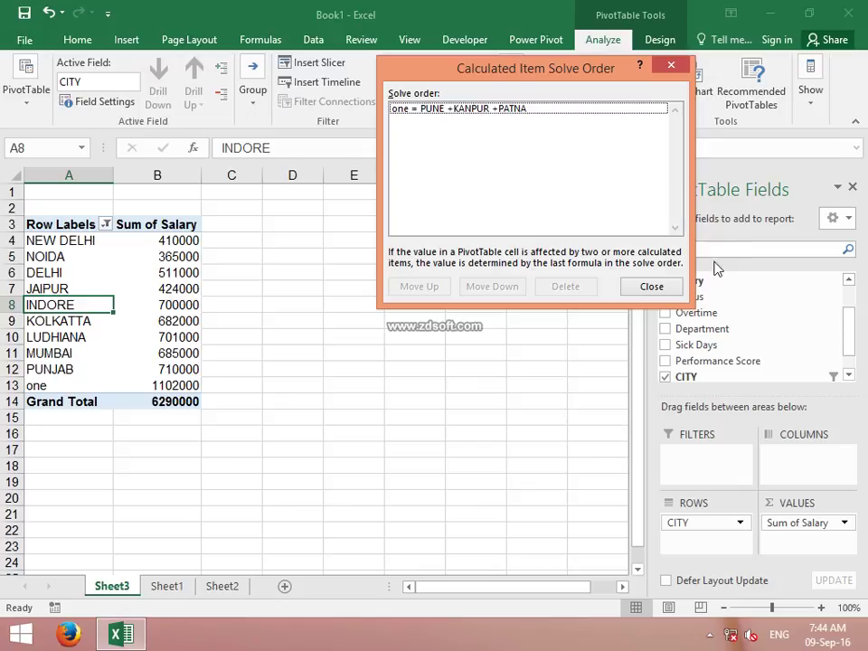
left_click(666, 287)
List the calculated item formulas on a new Sheet4, then return to Sheet1
left_click(636, 71)
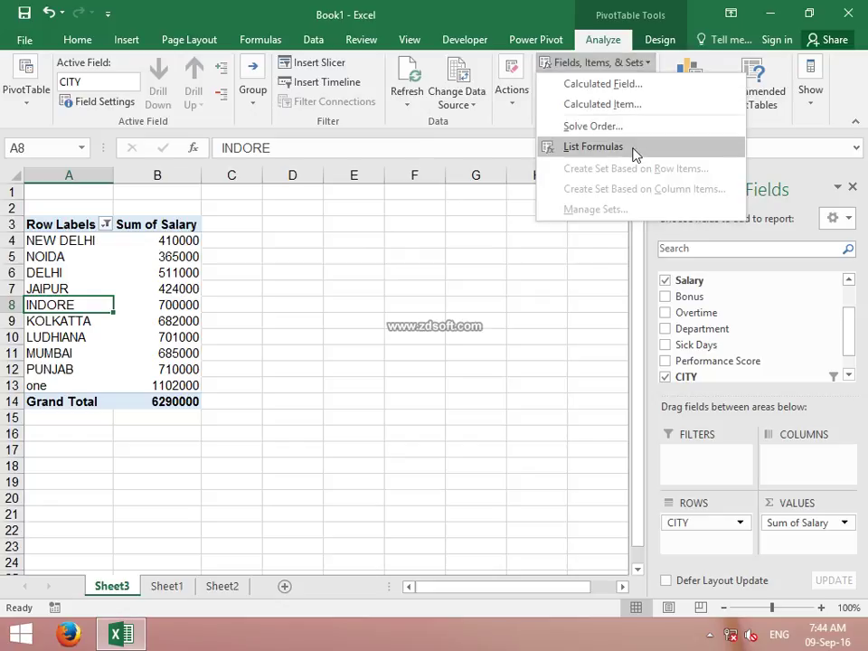
left_click(594, 147)
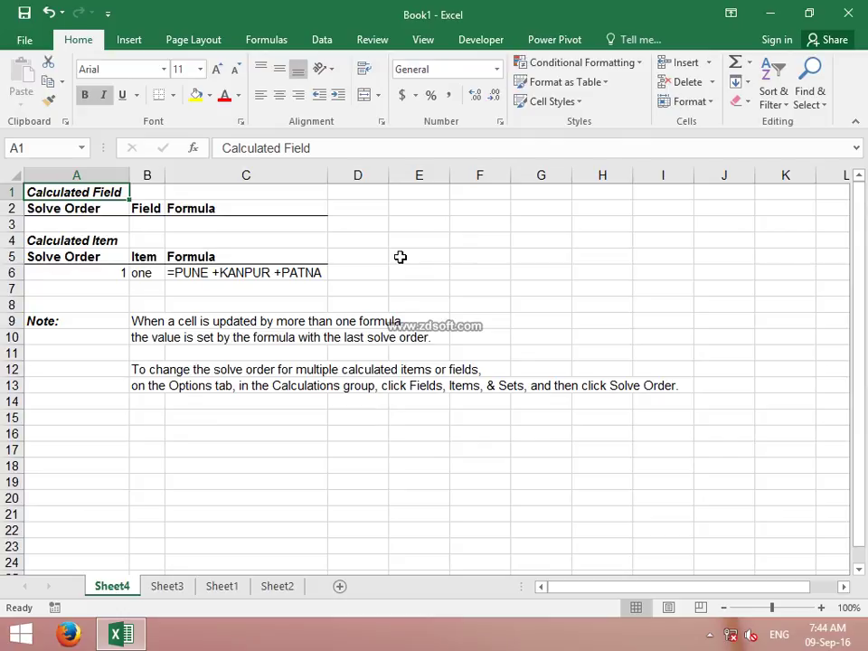
left_click(226, 586)
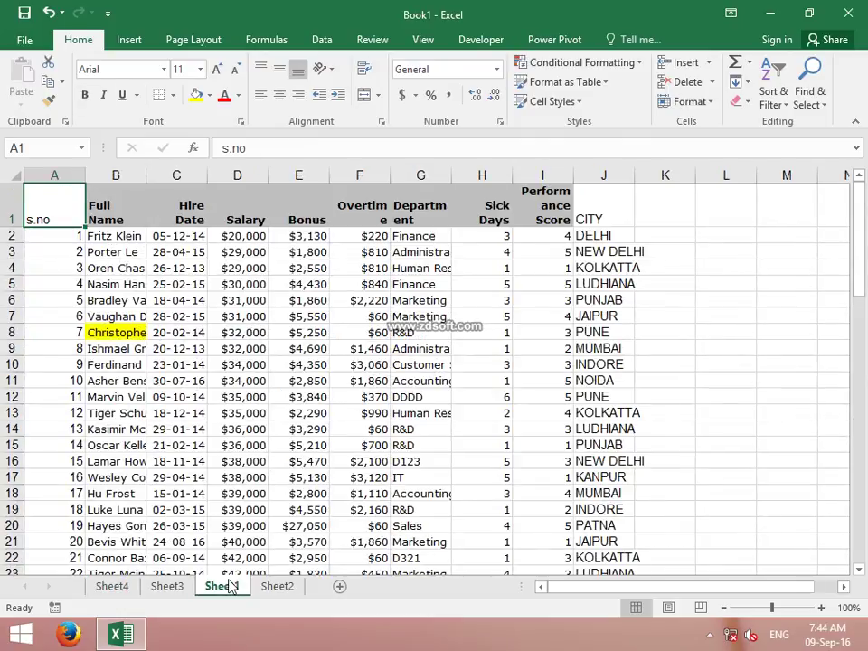
left_click(271, 586)
left_click(165, 587)
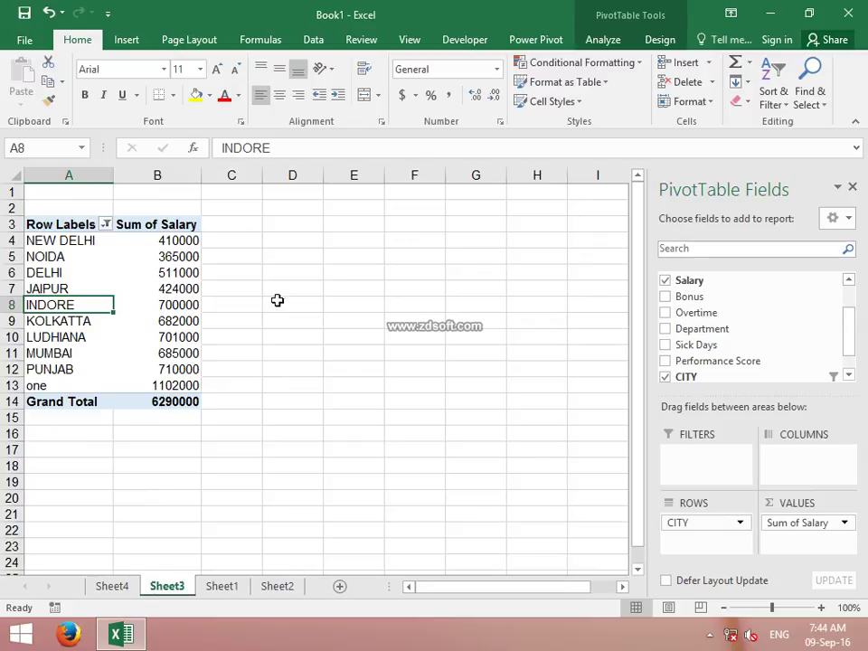
left_click(619, 41)
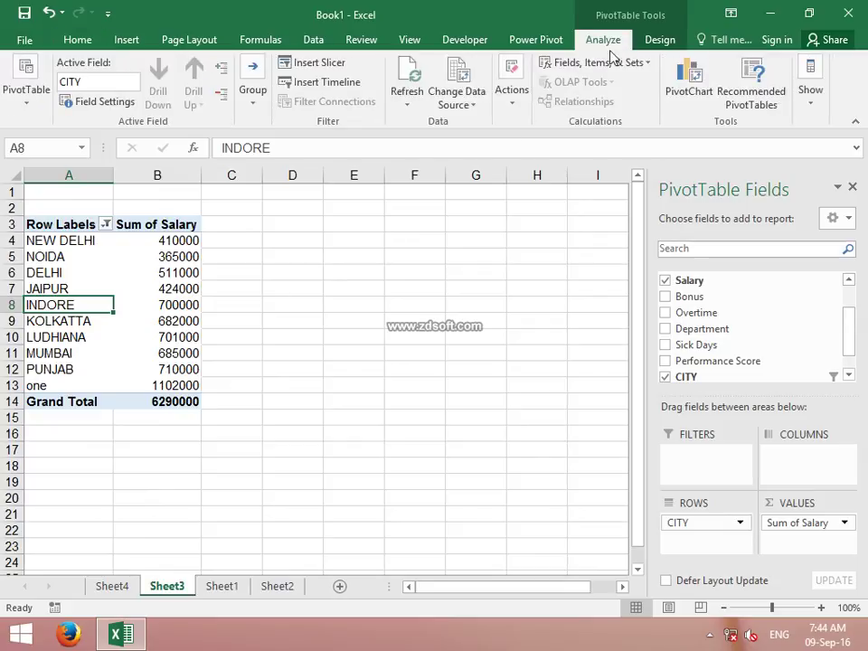
left_click(600, 65)
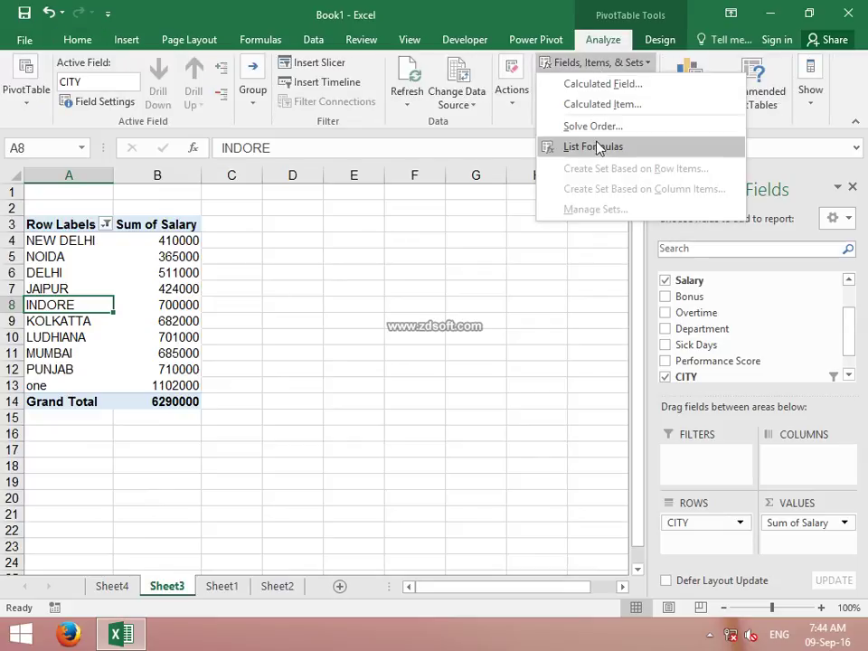
left_click(474, 294)
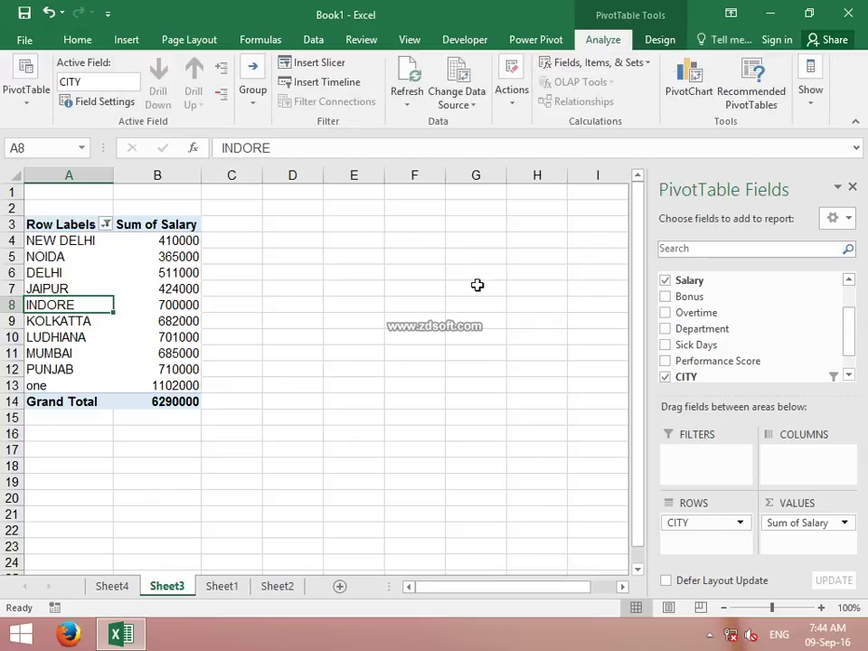
left_click(519, 116)
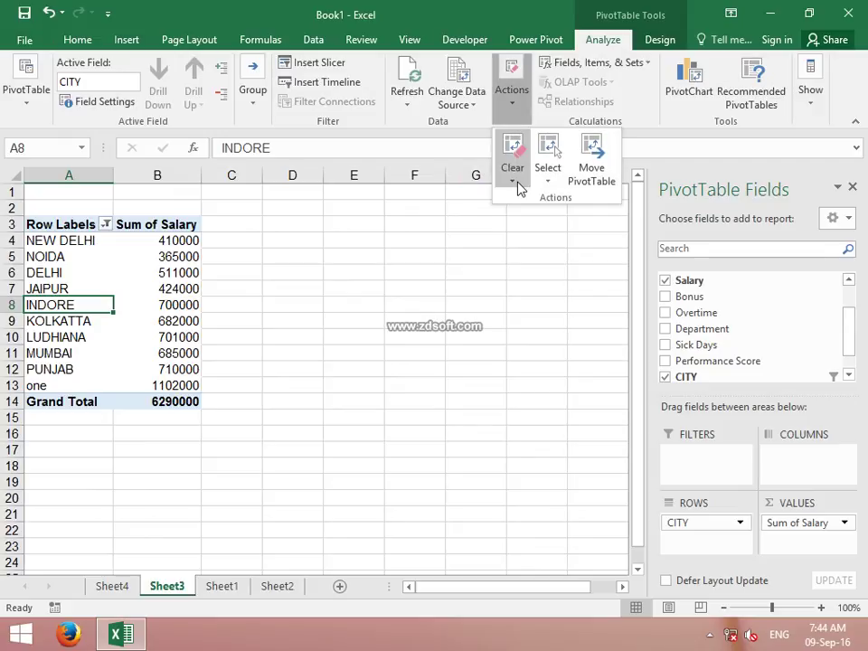
mouse_move(678, 298)
left_mouse_down()
mouse_move(785, 559)
mouse_move(850, 575)
left_mouse_up()
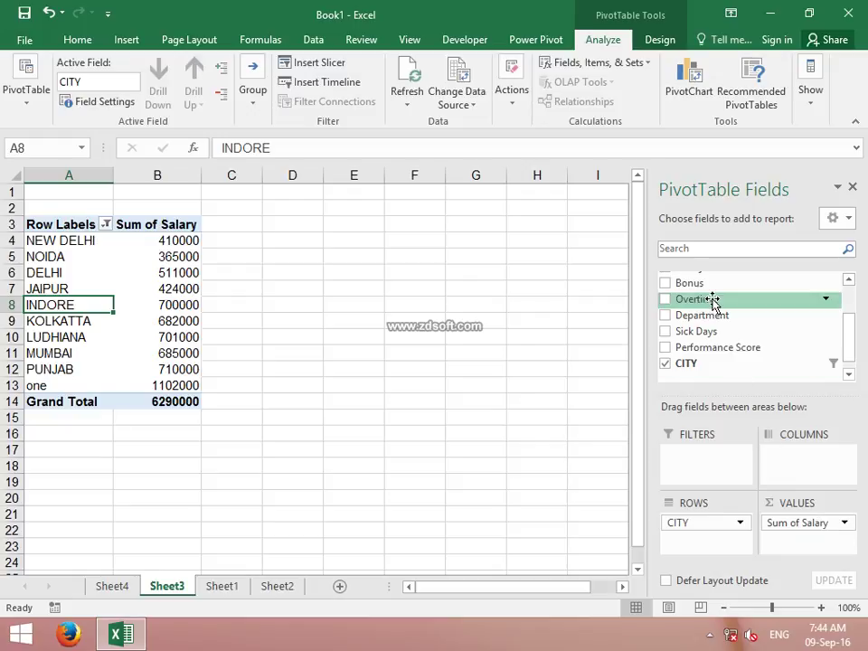
left_click(666, 299)
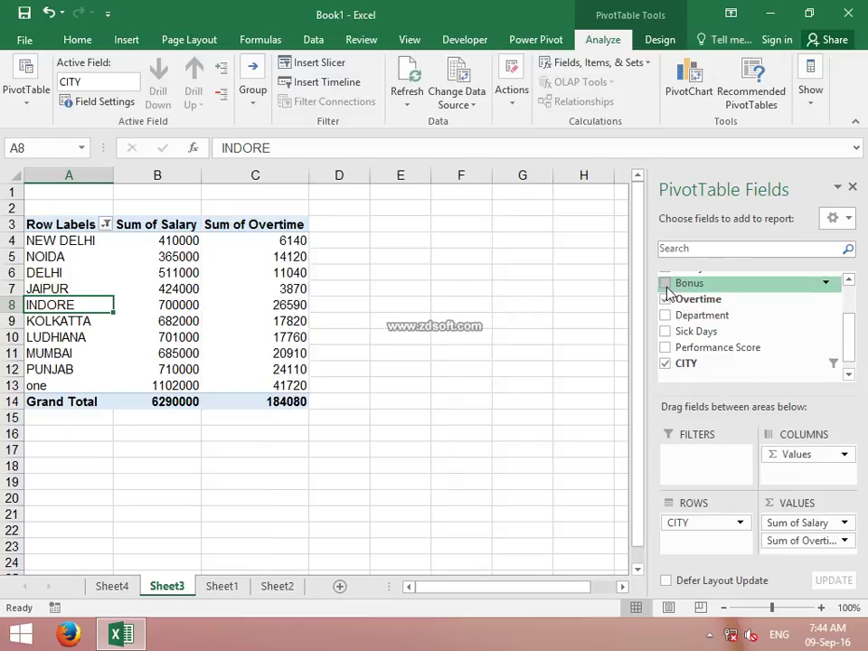
left_click(665, 283)
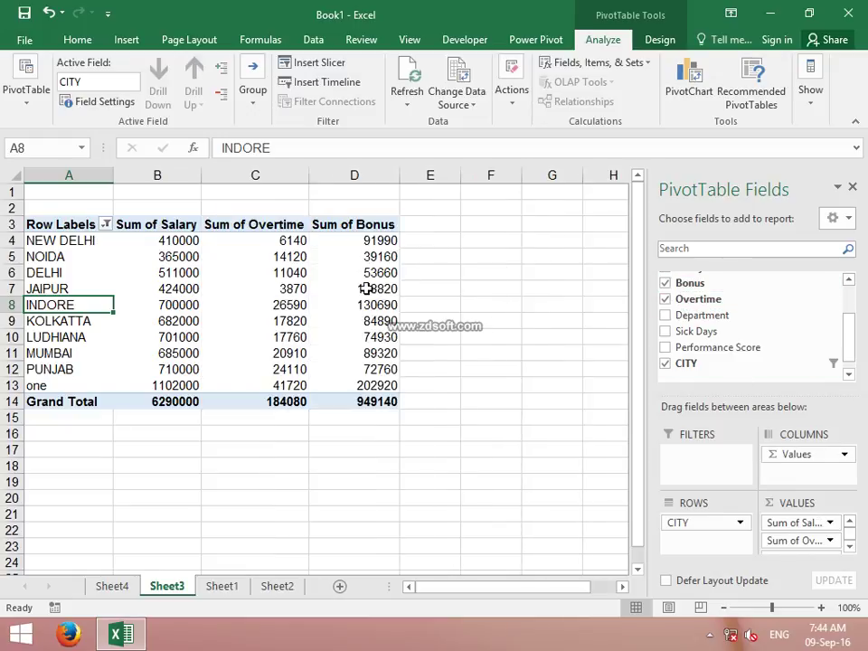
mouse_move(867, 647)
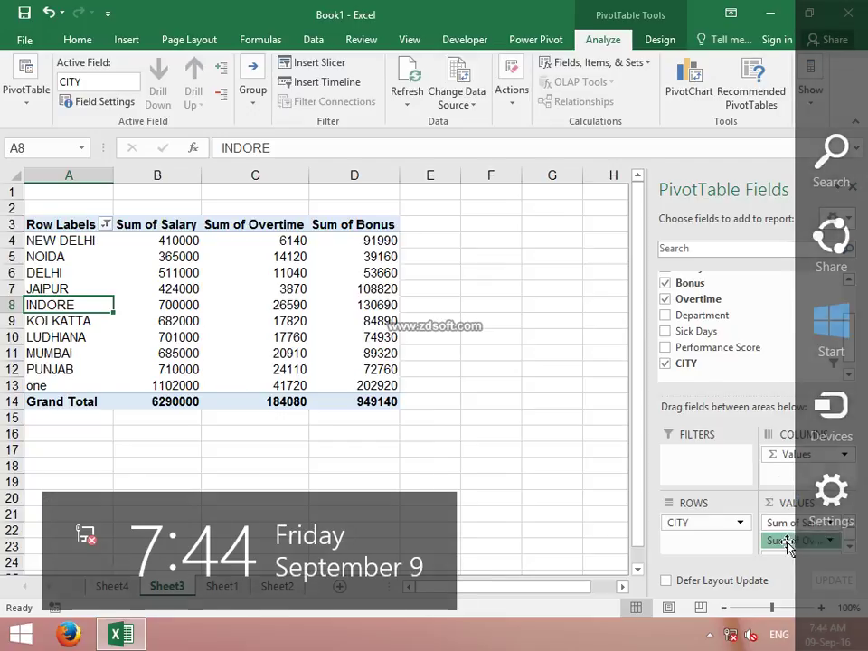
left_click_drag(789, 546, 728, 353)
left_click_drag(785, 541, 756, 373)
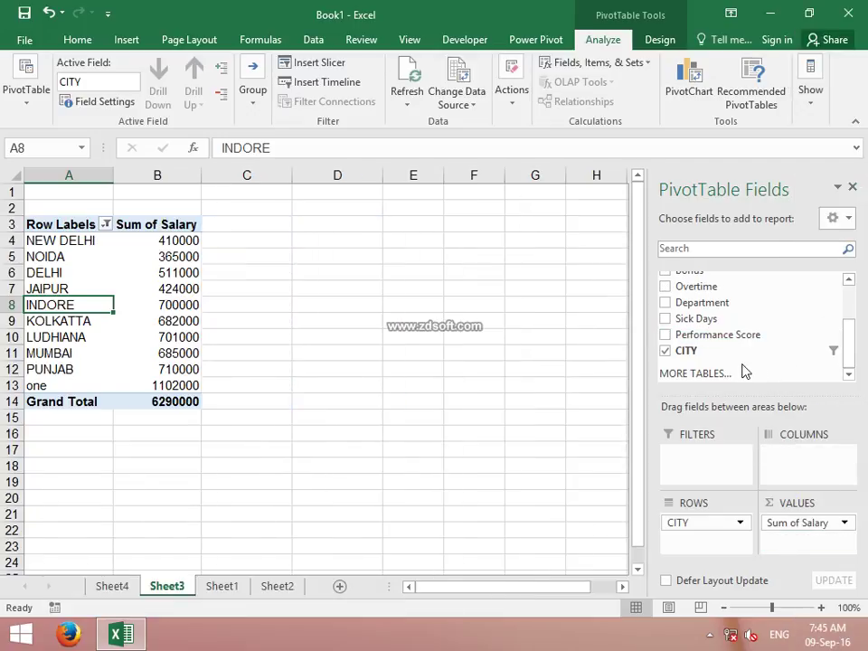
left_click(512, 107)
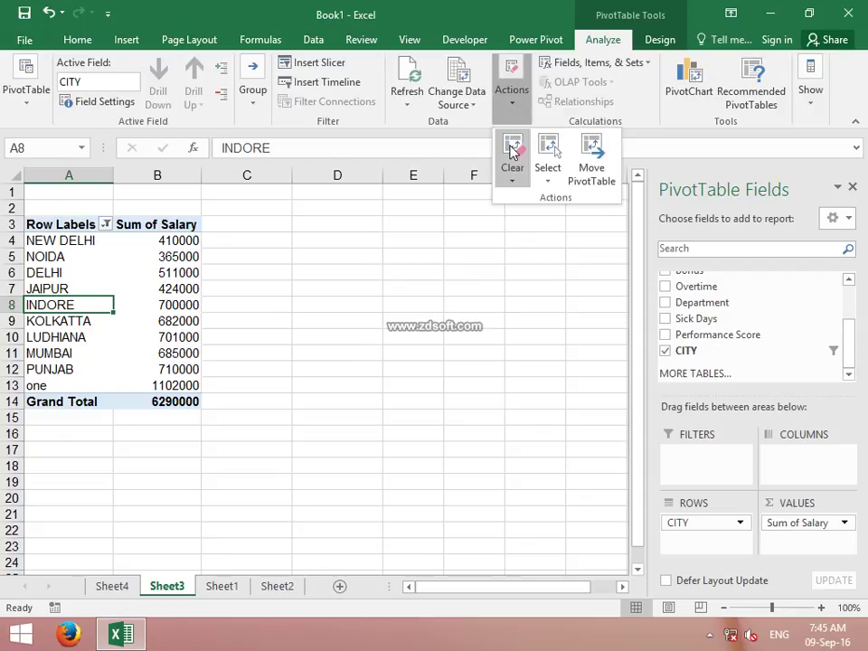
left_click(512, 156)
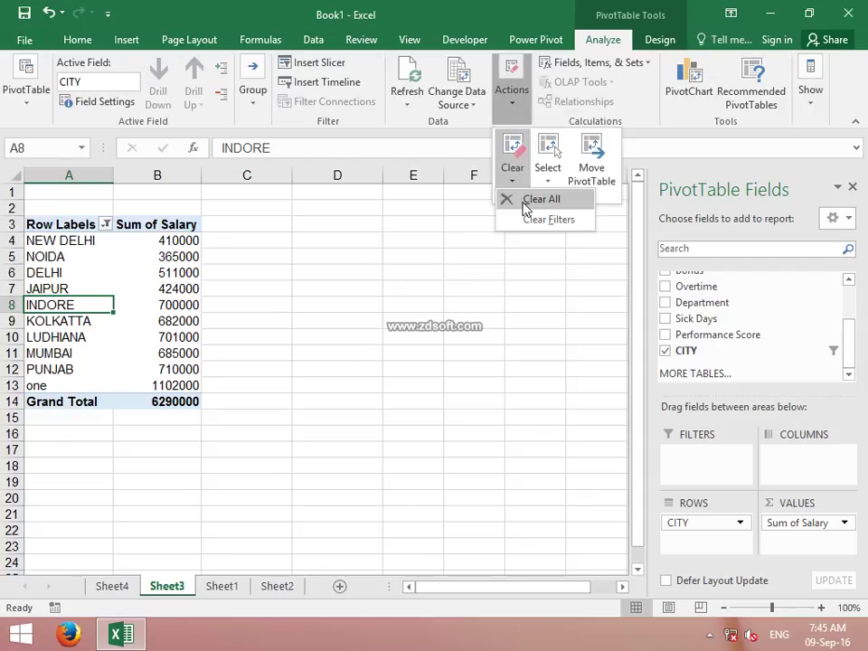
left_click(552, 179)
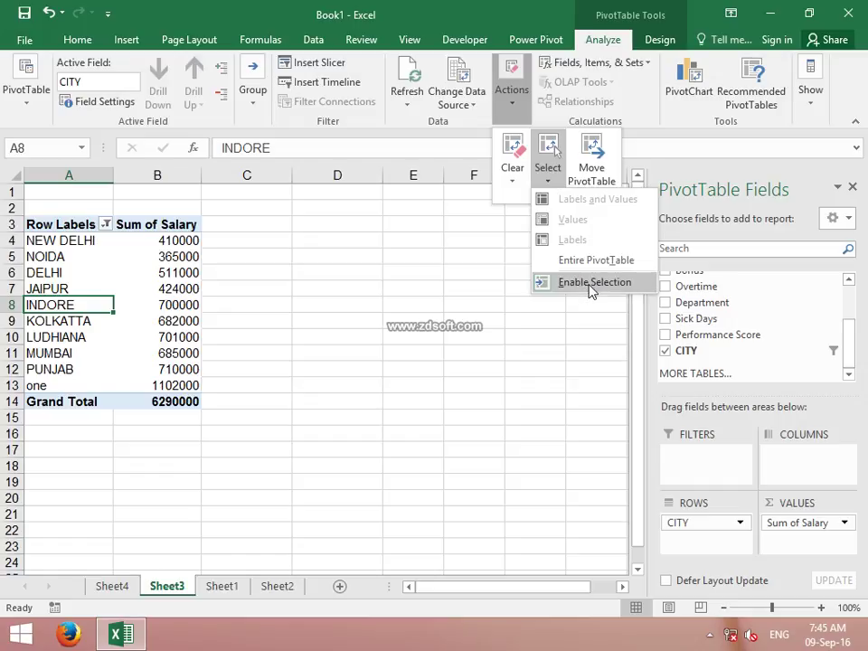
left_click(63, 223)
left_click(90, 243)
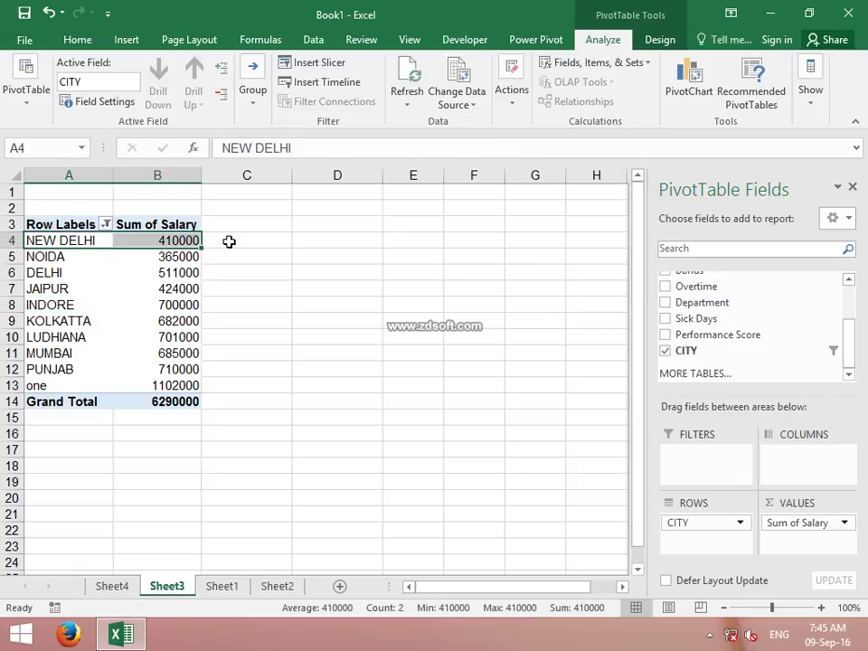
left_click(511, 100)
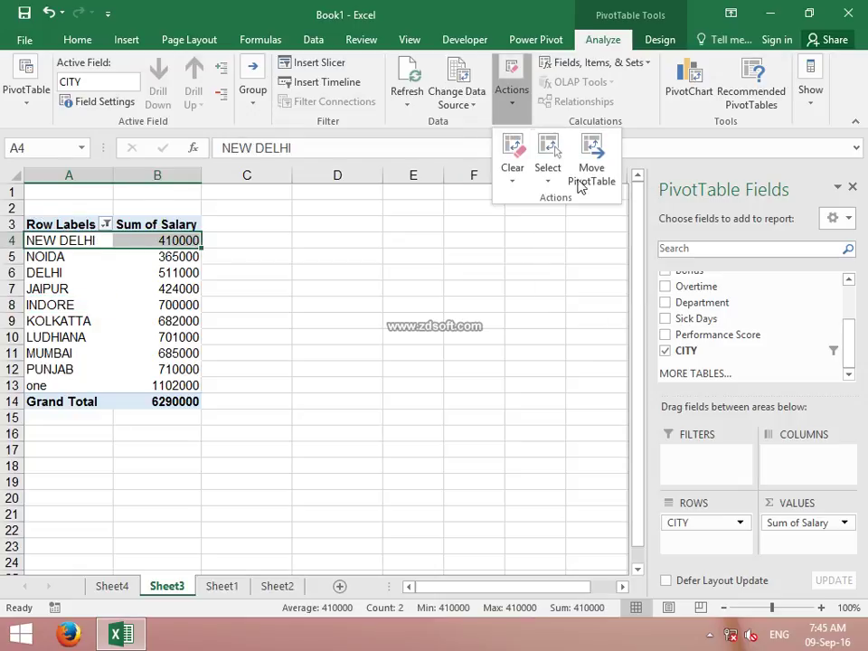
left_click(579, 185)
left_click(635, 228)
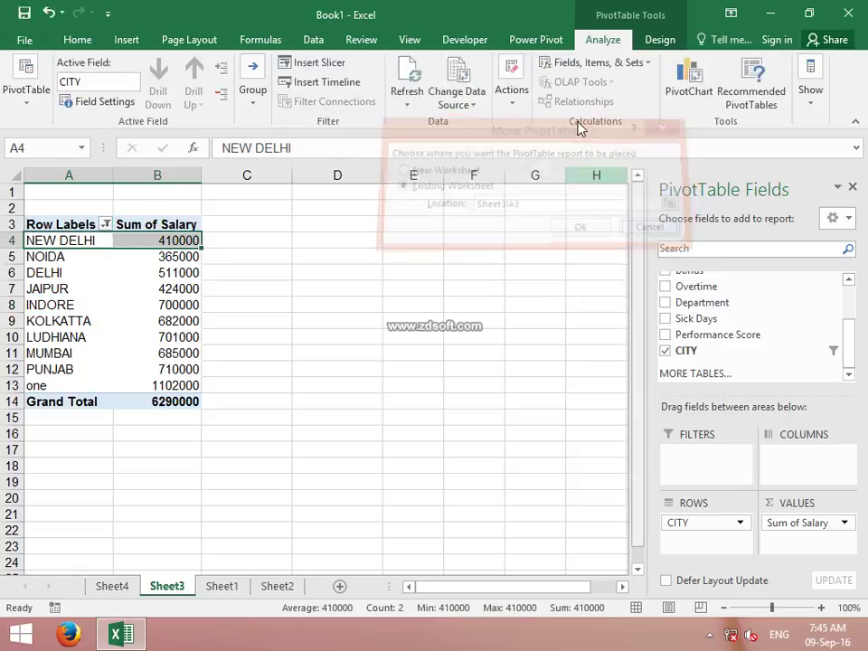
left_click(518, 110)
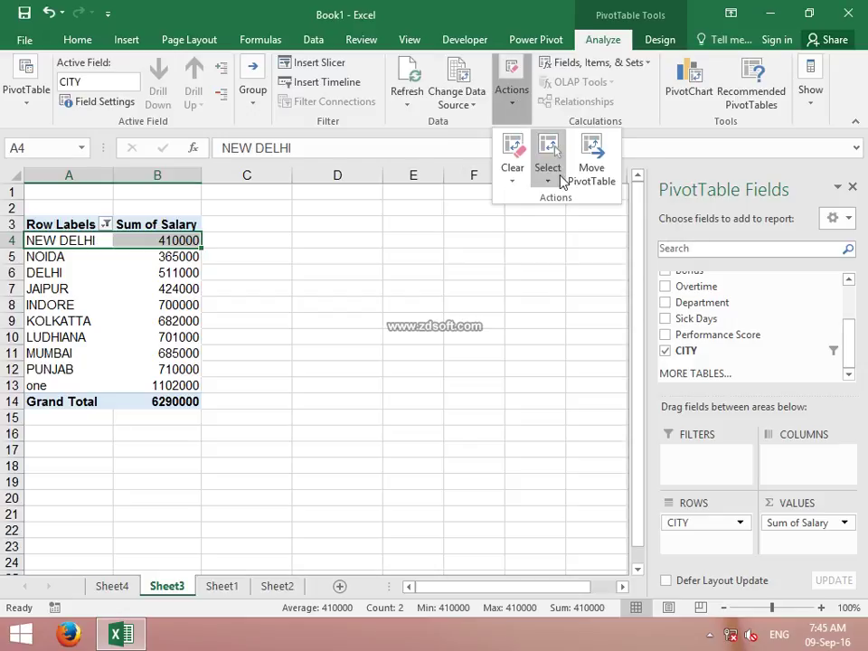
left_click(562, 180)
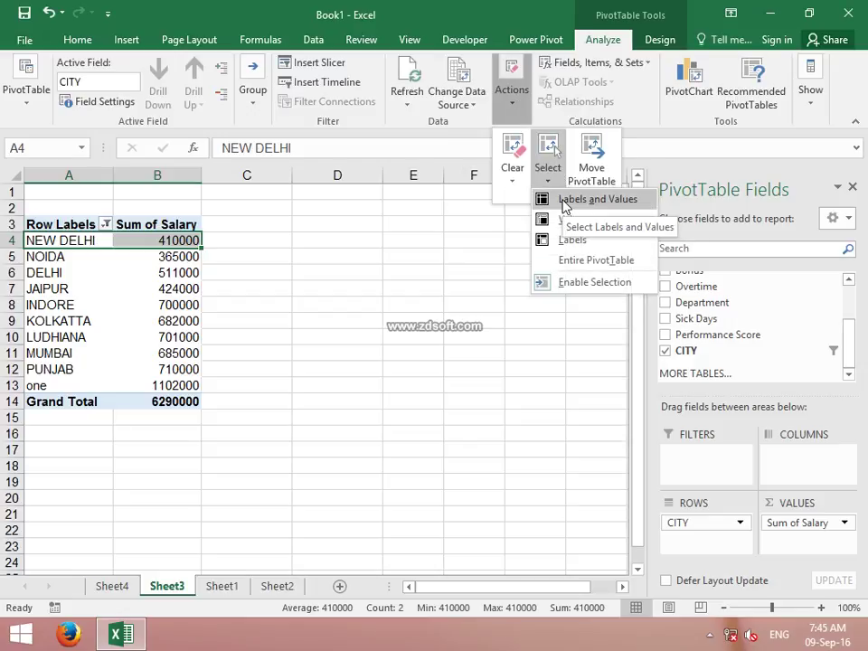
key("Escape")
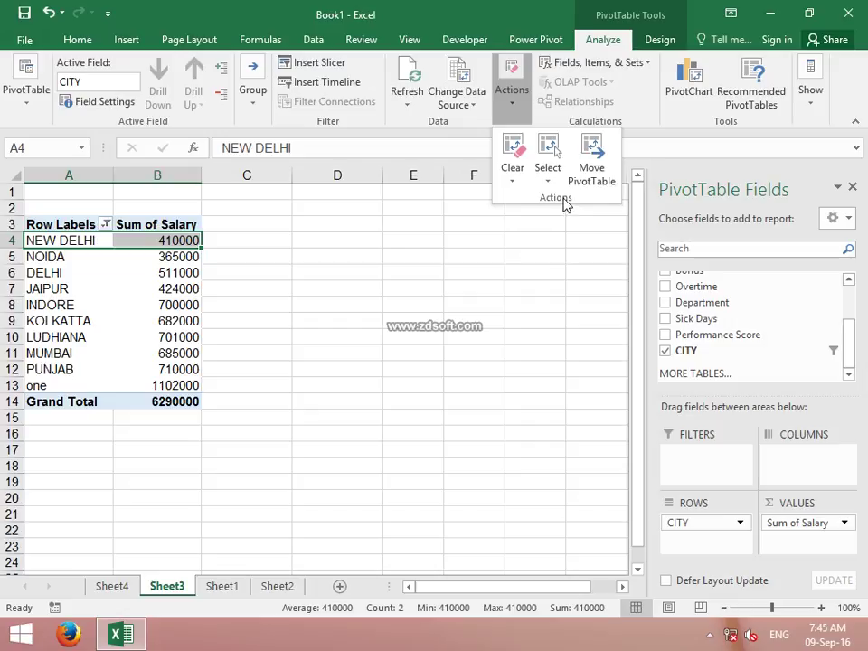
left_click(548, 181)
key("Escape")
key("Escape")
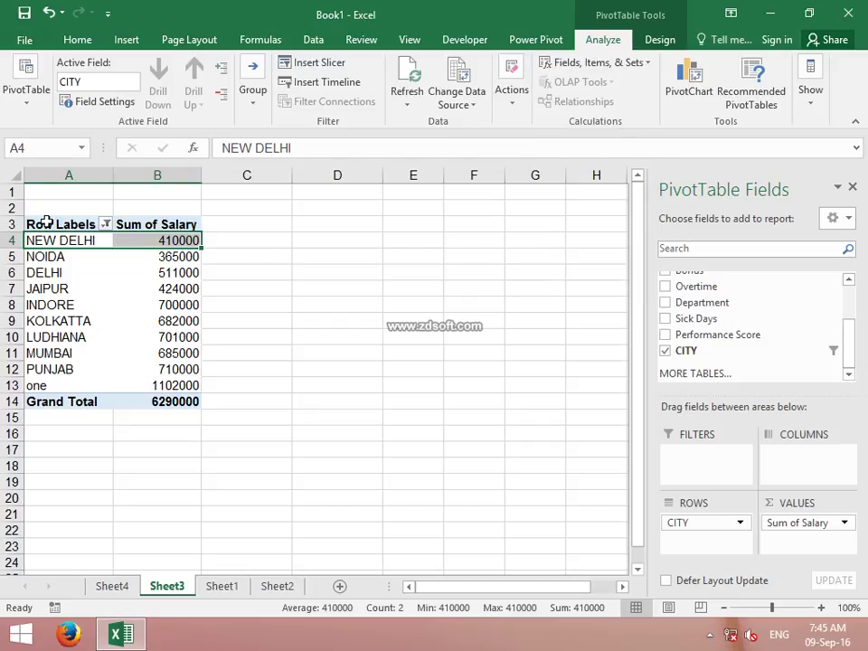
Try the pivot's Select options on Sheet3, selecting only the Salary values, then only the city labels
left_click(43, 224)
left_click(514, 101)
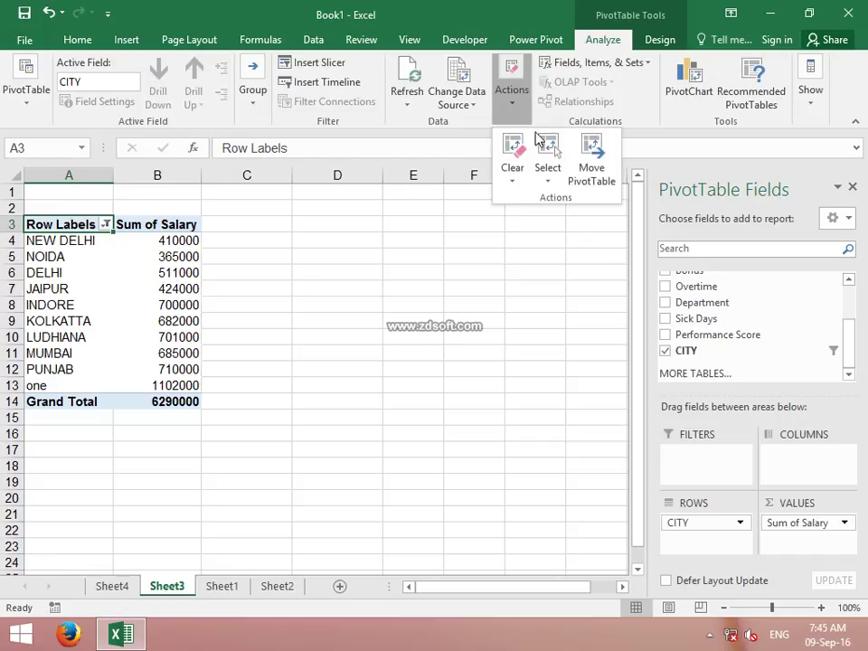
left_click(549, 177)
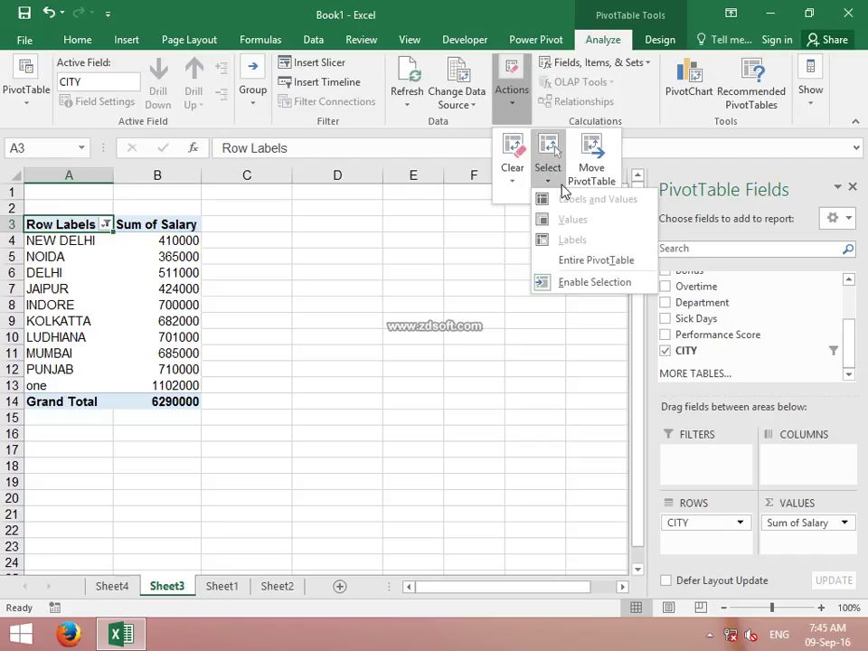
left_click(35, 223)
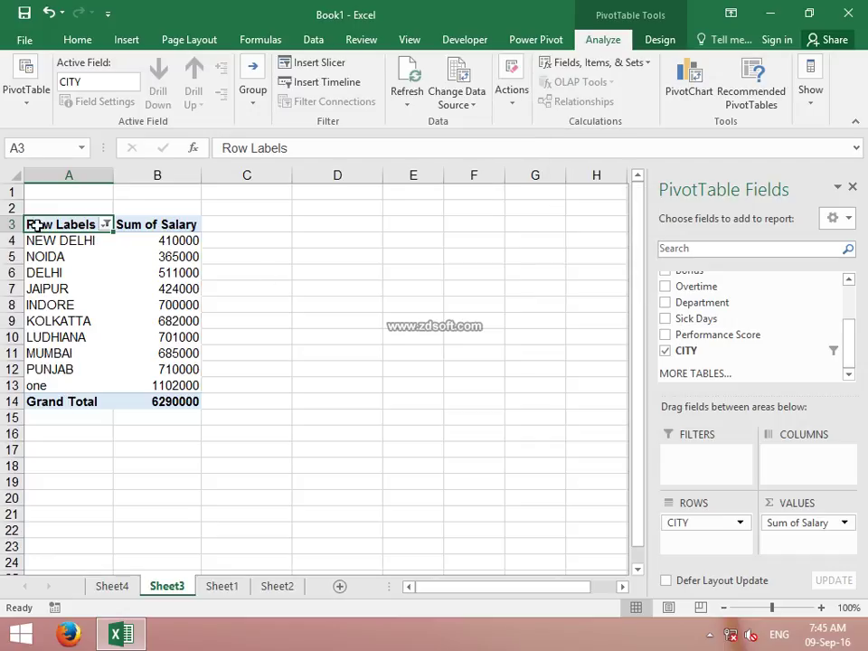
left_click(27, 239)
left_click(514, 107)
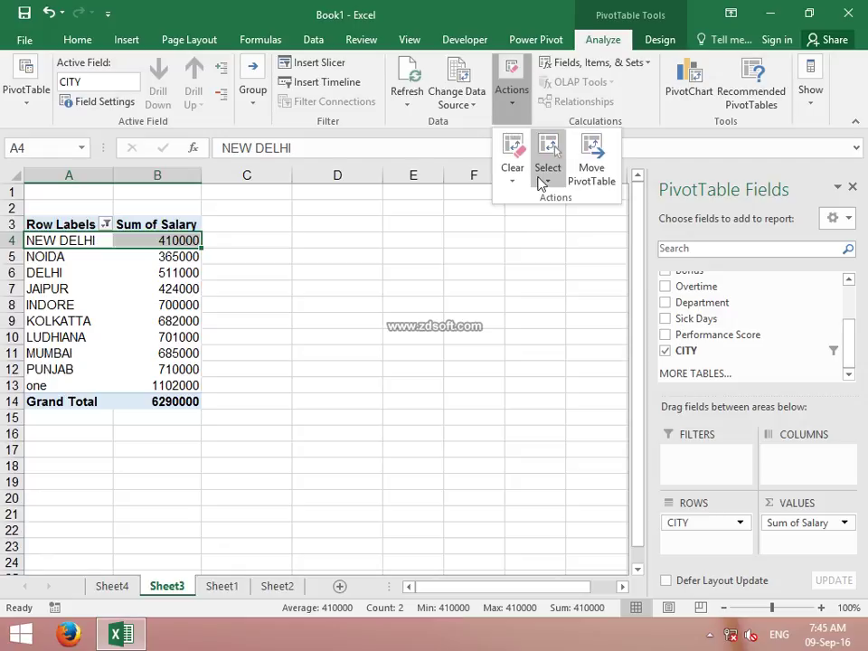
left_click(546, 176)
left_click(558, 200)
left_click(550, 181)
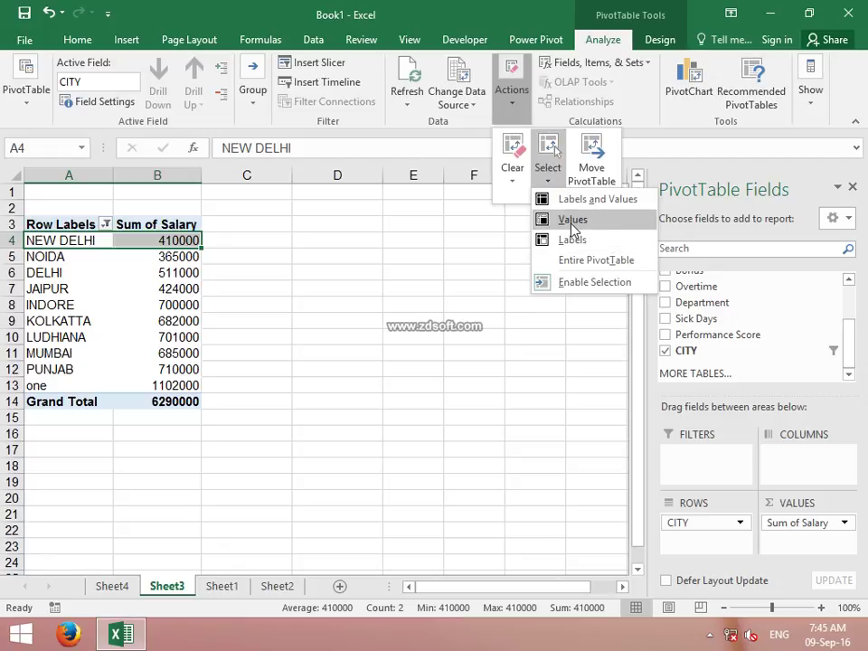
left_click(573, 221)
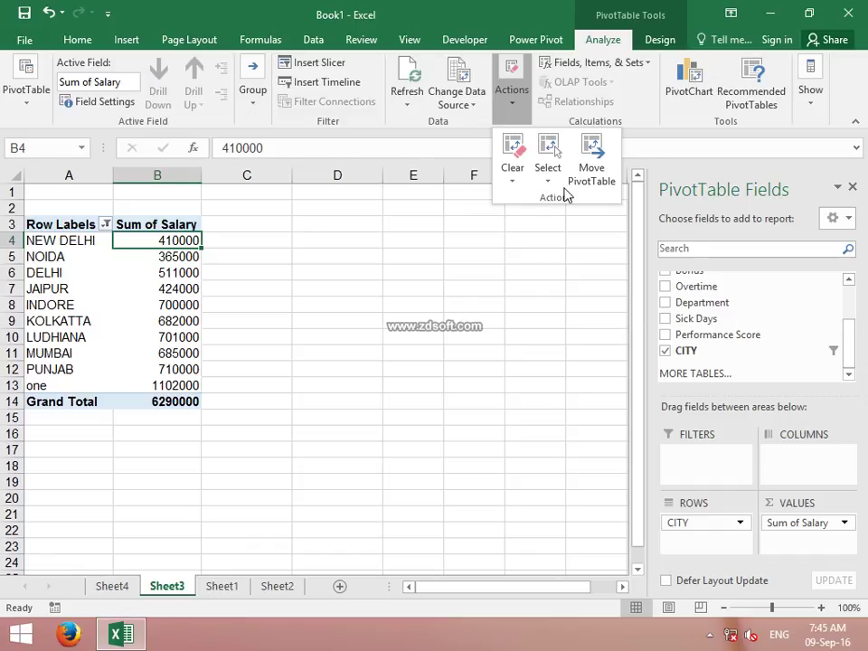
left_click(549, 177)
left_click(574, 244)
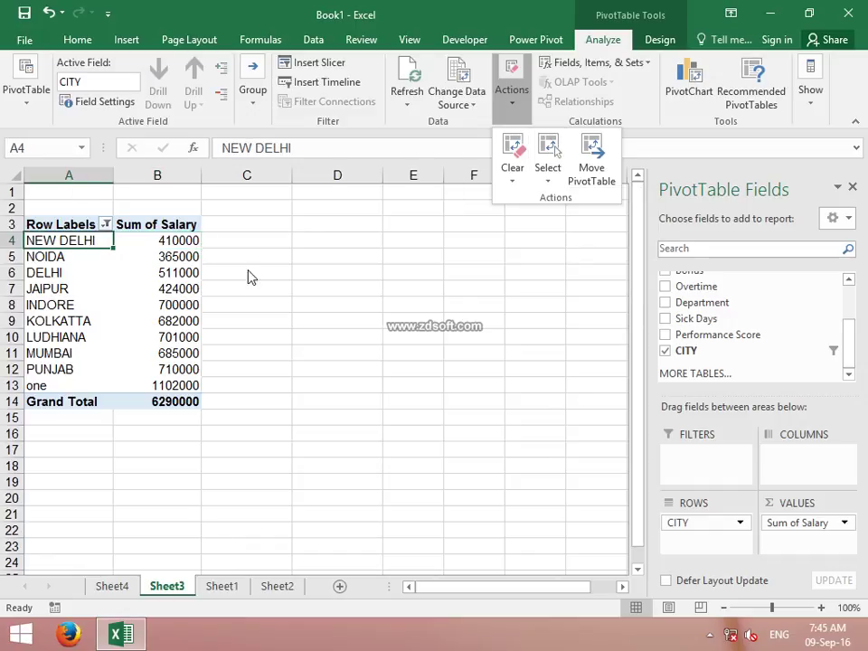
left_click(64, 233)
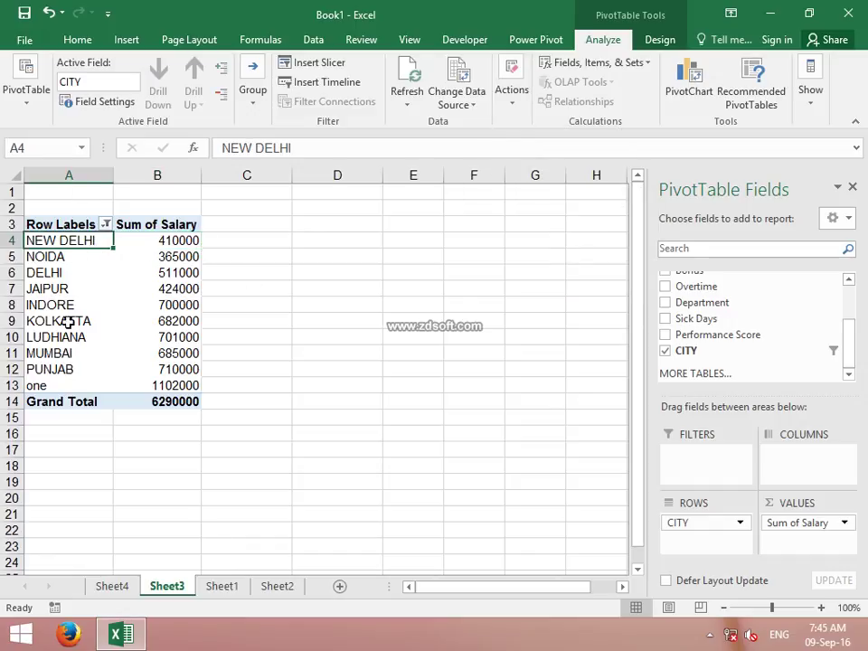
Select the entire CITY pivot, then just its value cells, then the NEW DELHI and KOLKATTA rows
mouse_move(56, 225)
left_mouse_down()
mouse_move(164, 353)
mouse_move(176, 400)
left_mouse_up()
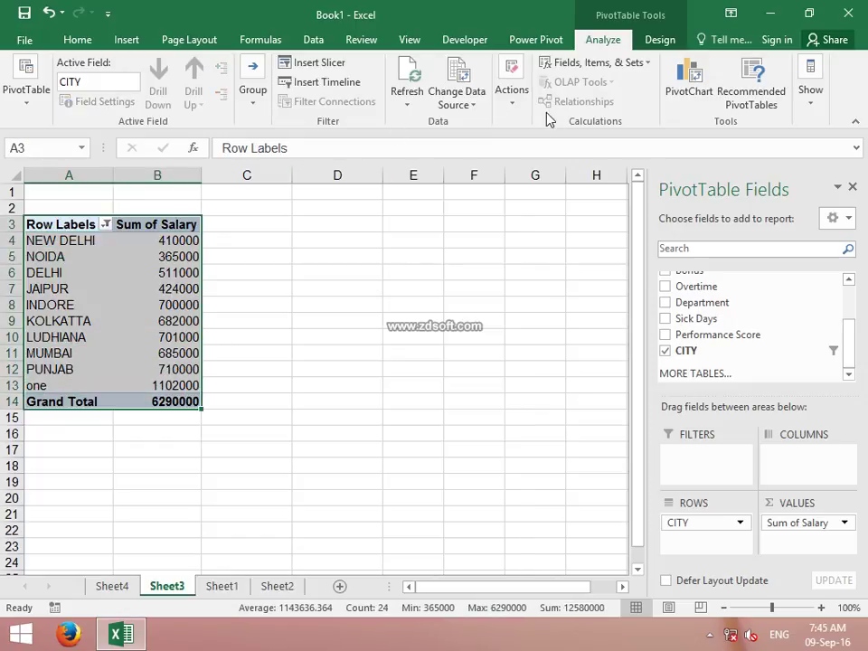
left_click(514, 99)
left_click(548, 164)
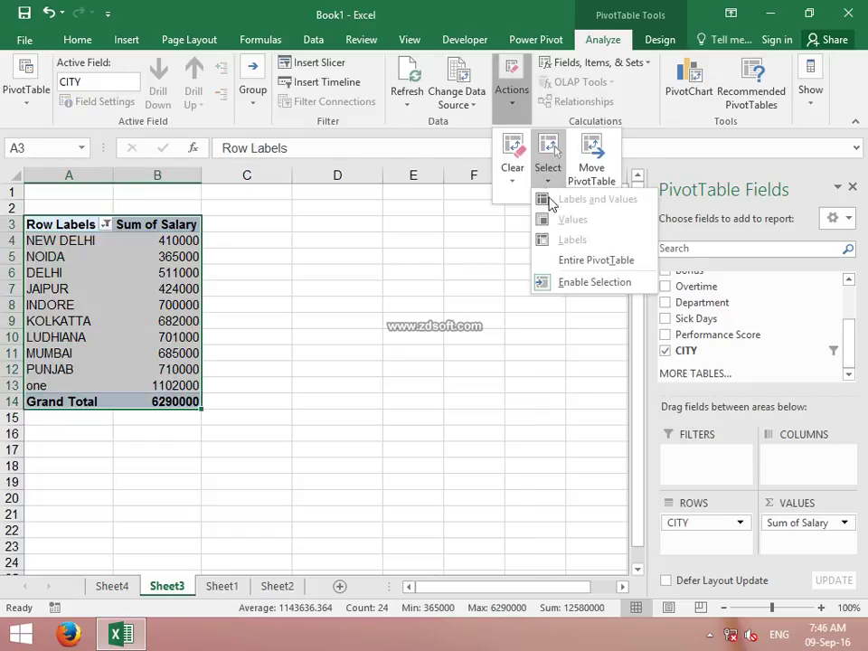
left_click(563, 267)
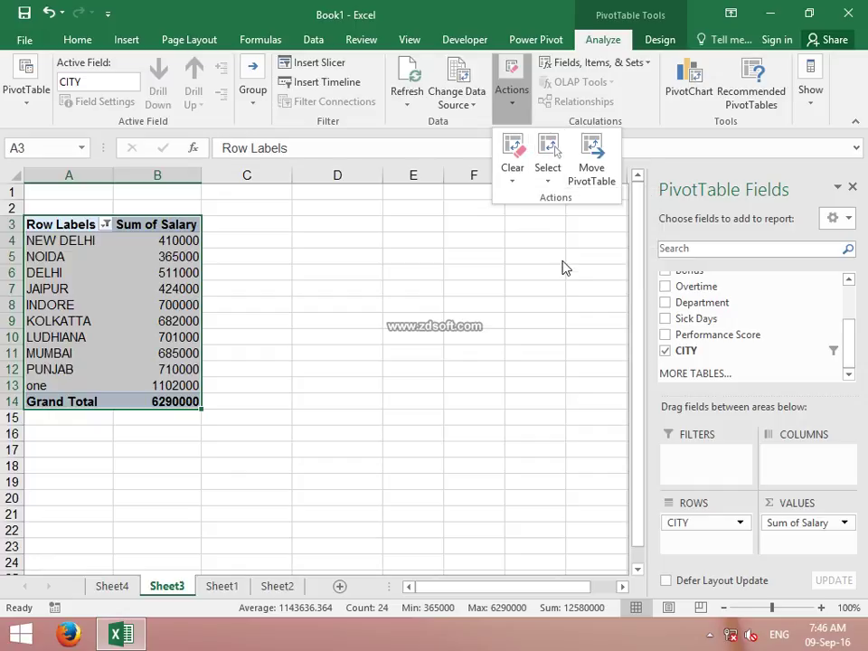
left_click(548, 172)
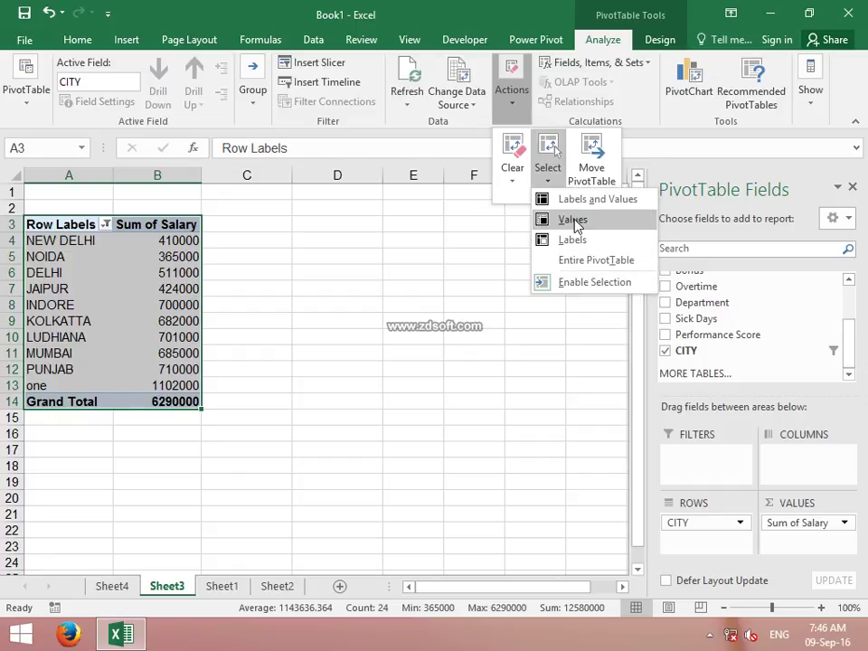
left_click(577, 221)
left_click(92, 248)
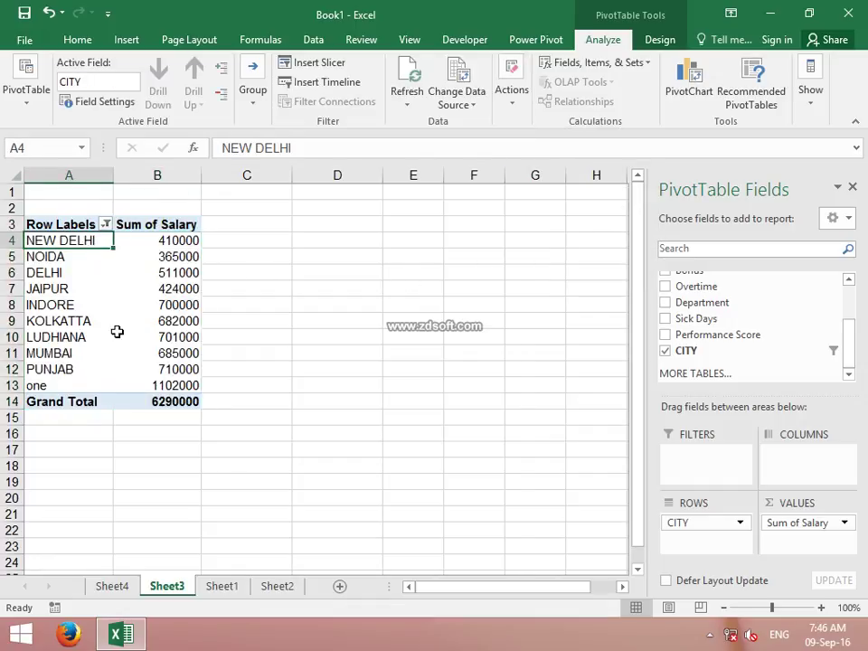
left_click(40, 321)
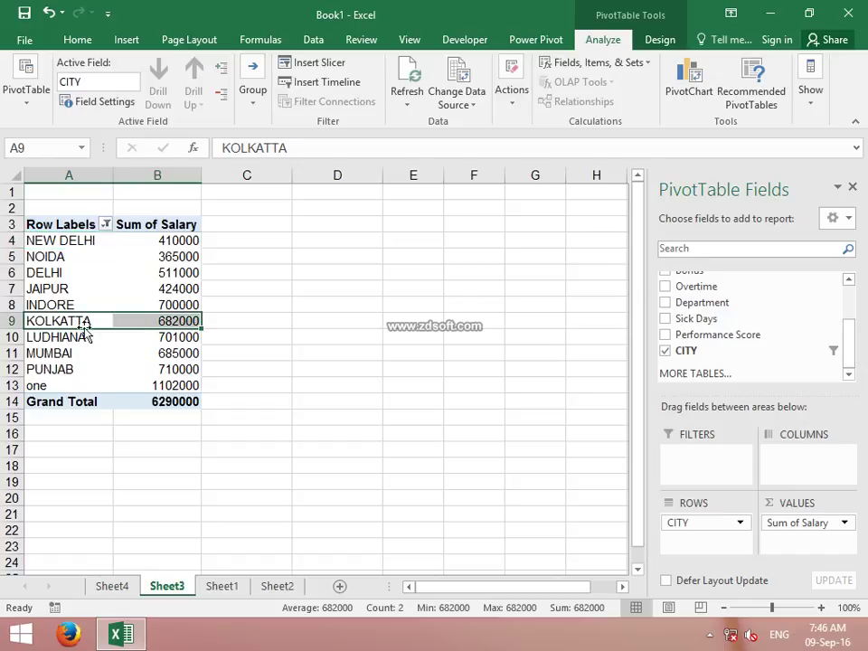
left_click_drag(696, 302, 682, 299)
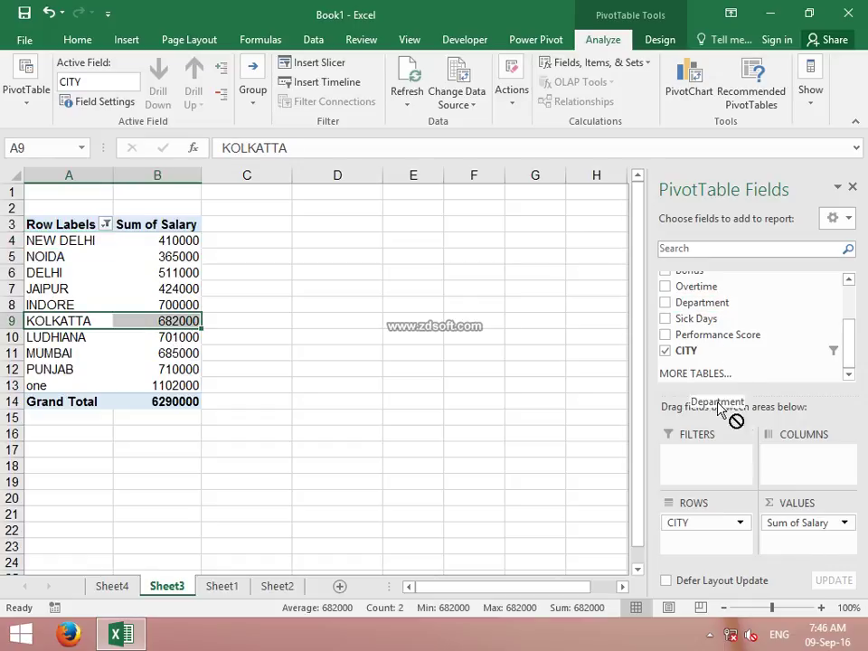
Add Bonus, Overtime, Performance Score and Sick Days sums beside Salary in the city pivot
left_click(667, 311)
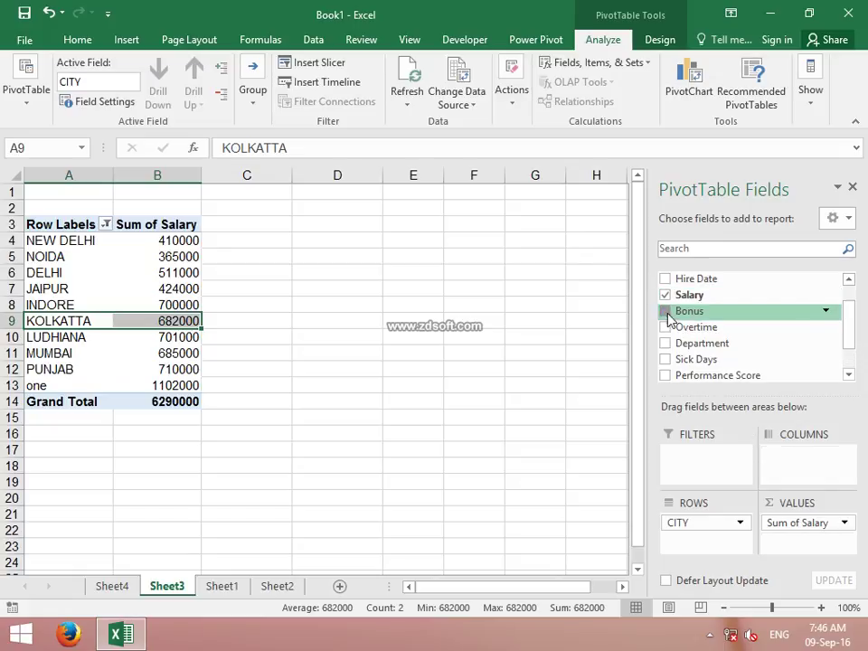
left_click(666, 328)
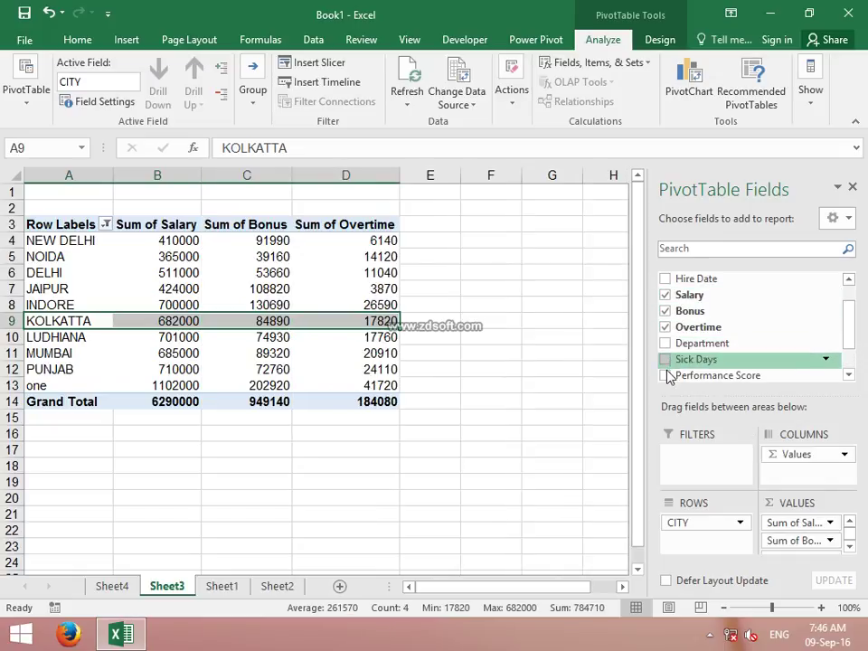
left_click(667, 376)
left_click(667, 359)
left_click(516, 447)
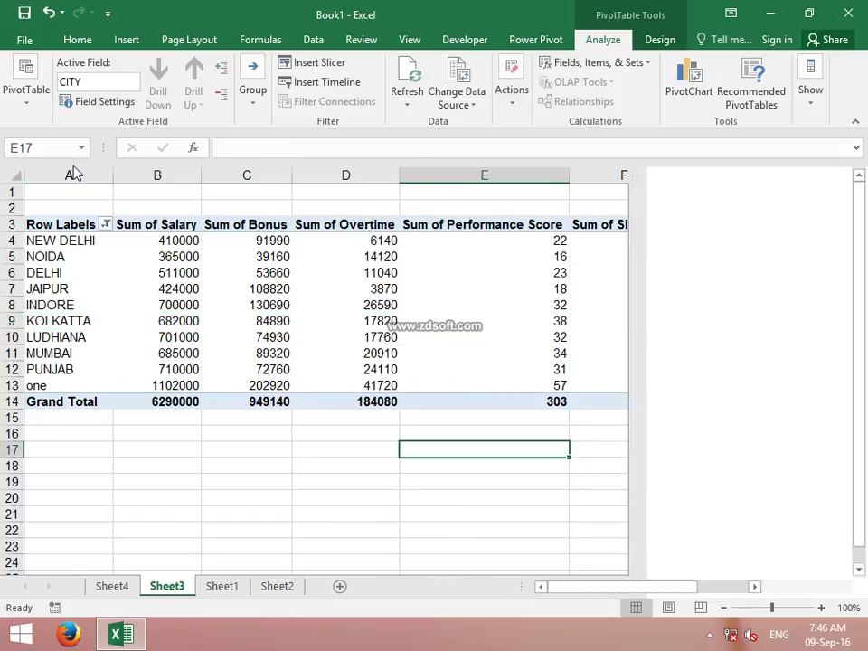
Select the DELHI, KOLKATTA, PUNJAB and MUMBAI rows to inspect their totals
left_click(28, 273)
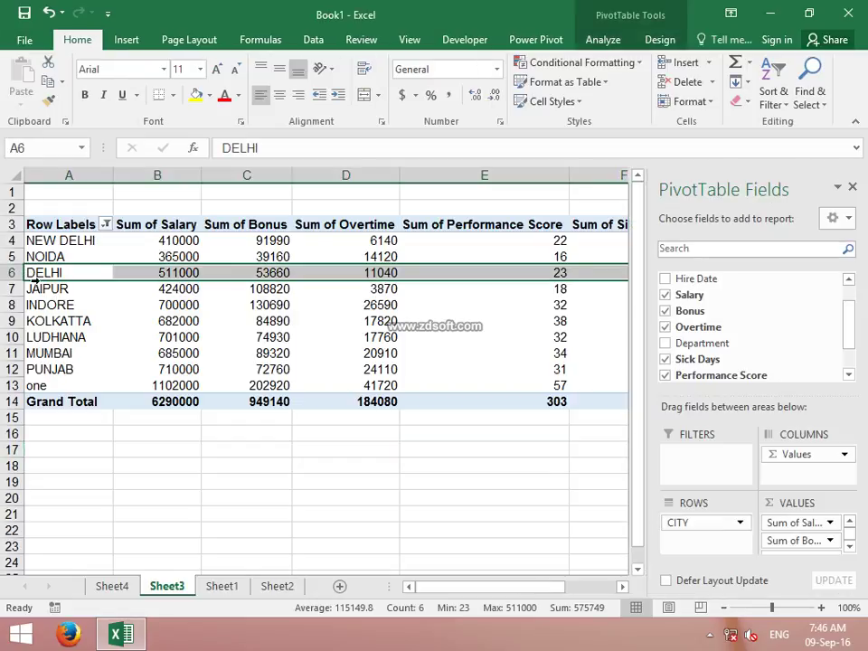
left_click(41, 321)
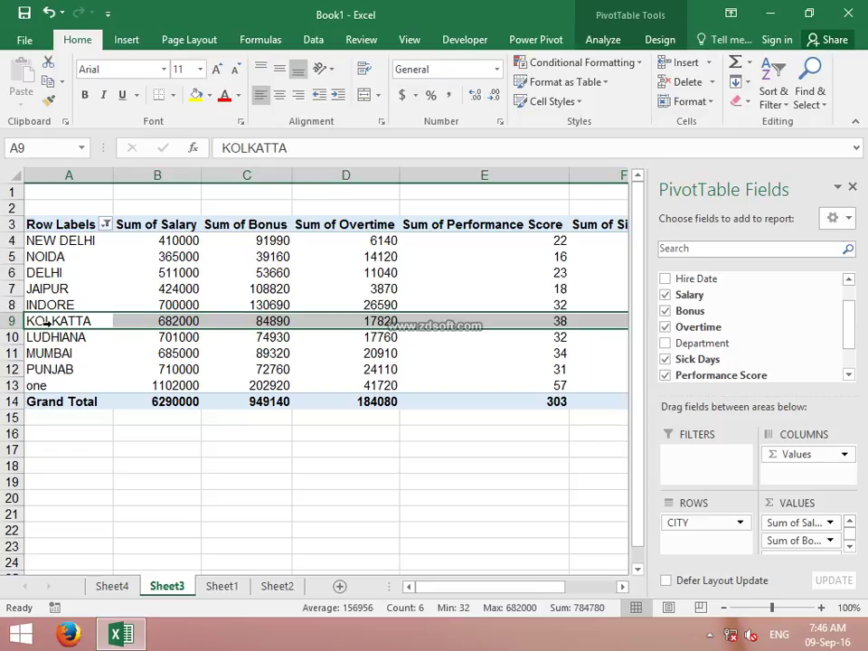
left_click(59, 371)
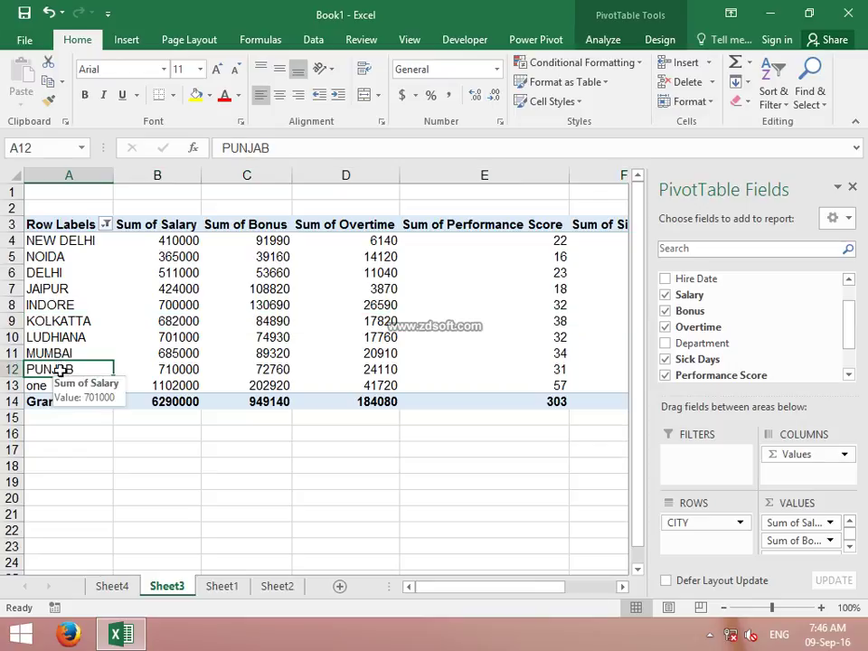
left_click(43, 353)
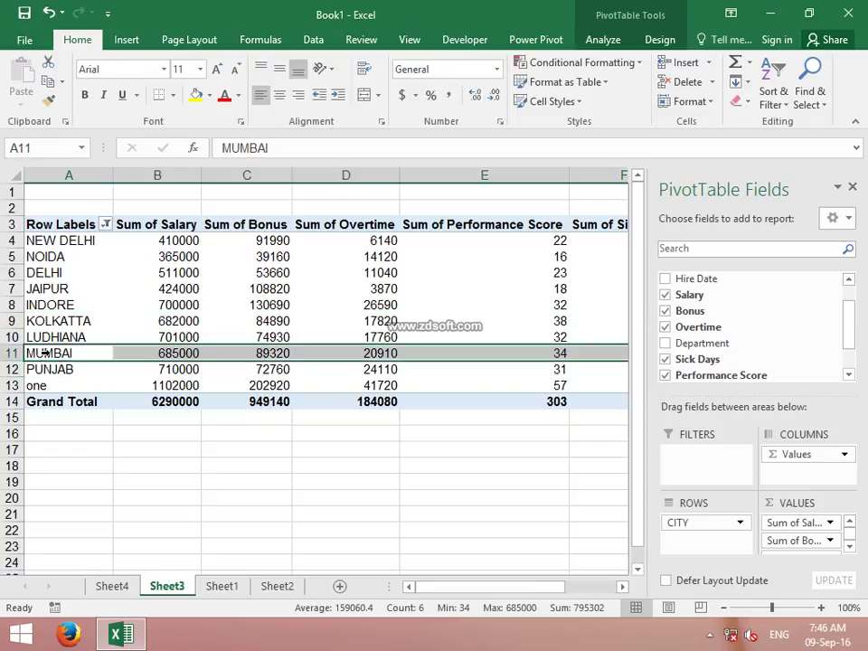
Turn off Enable Selection for the Sheet3 city pivot to stop whole-row selection
left_click(602, 39)
left_click(514, 99)
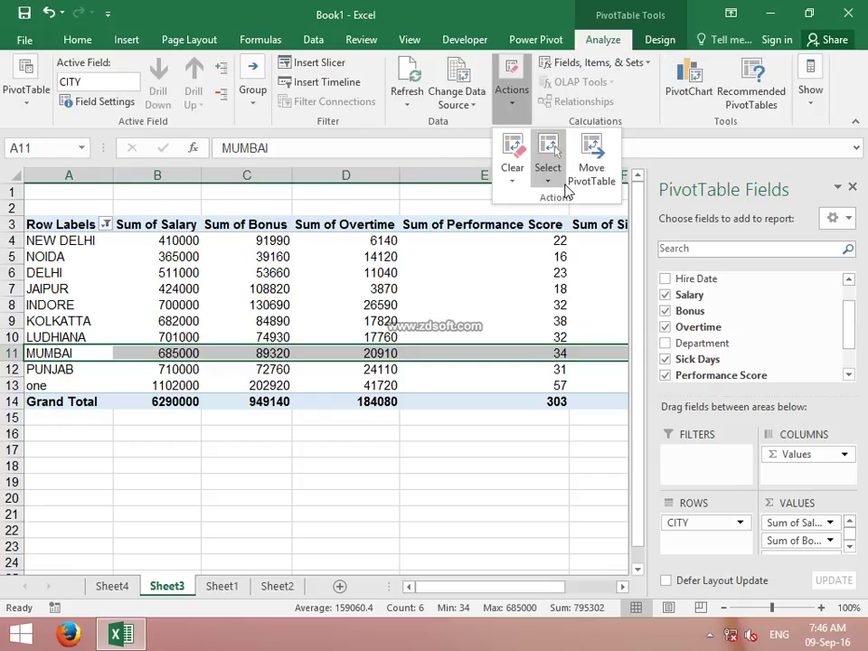
left_click(562, 186)
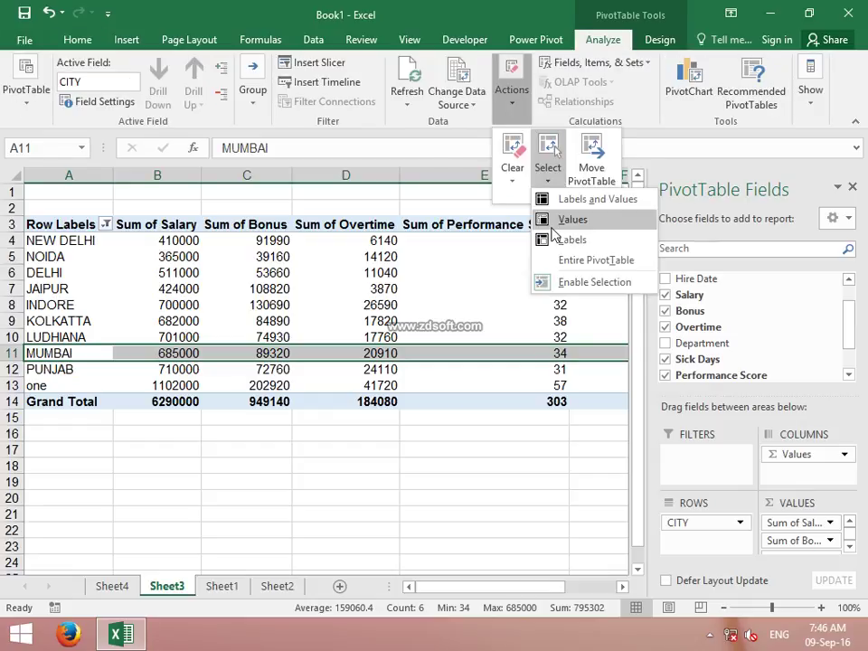
left_click(557, 287)
Confirm the NOIDA label selects only its own cell, then open Move PivotTable
left_click(65, 267)
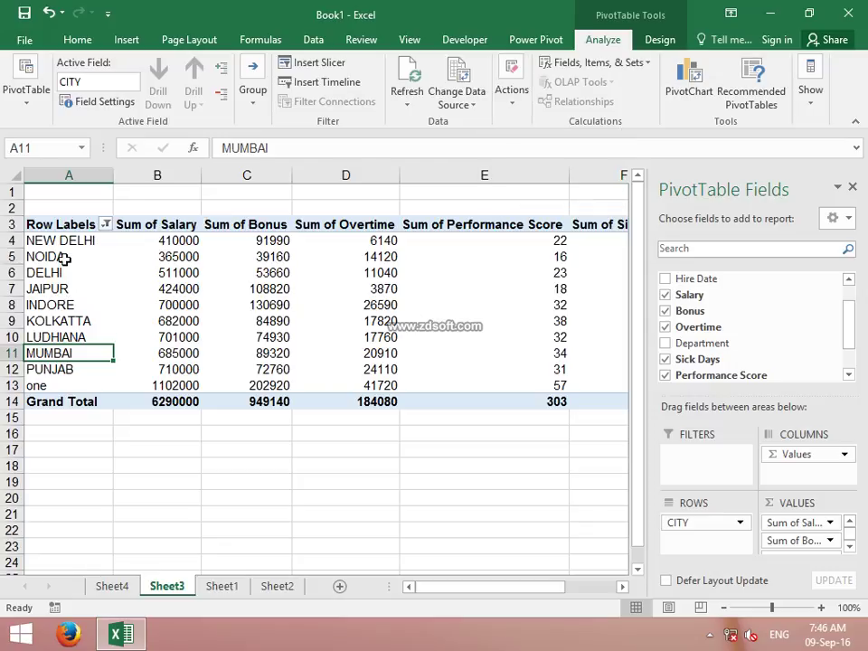
left_click(65, 257)
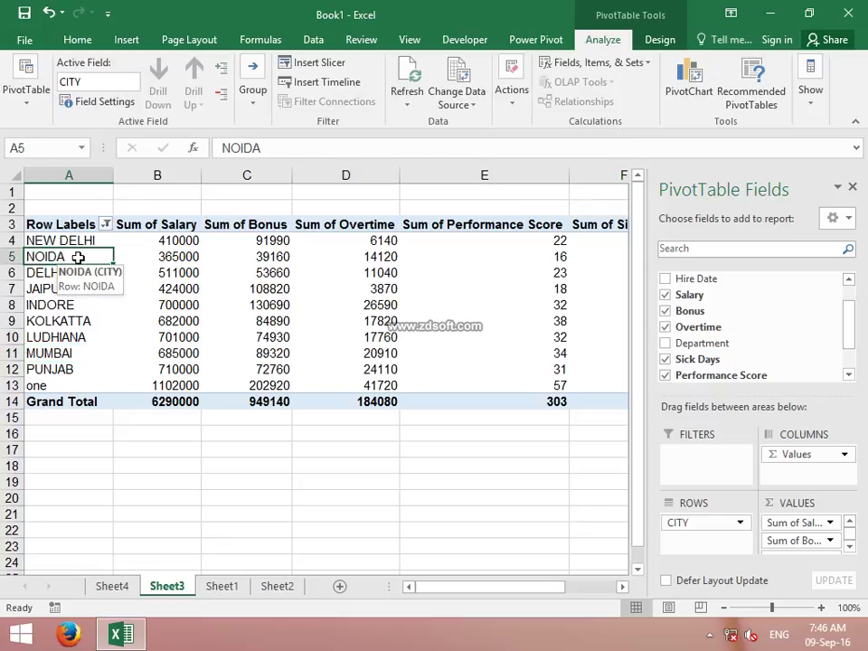
left_click(514, 104)
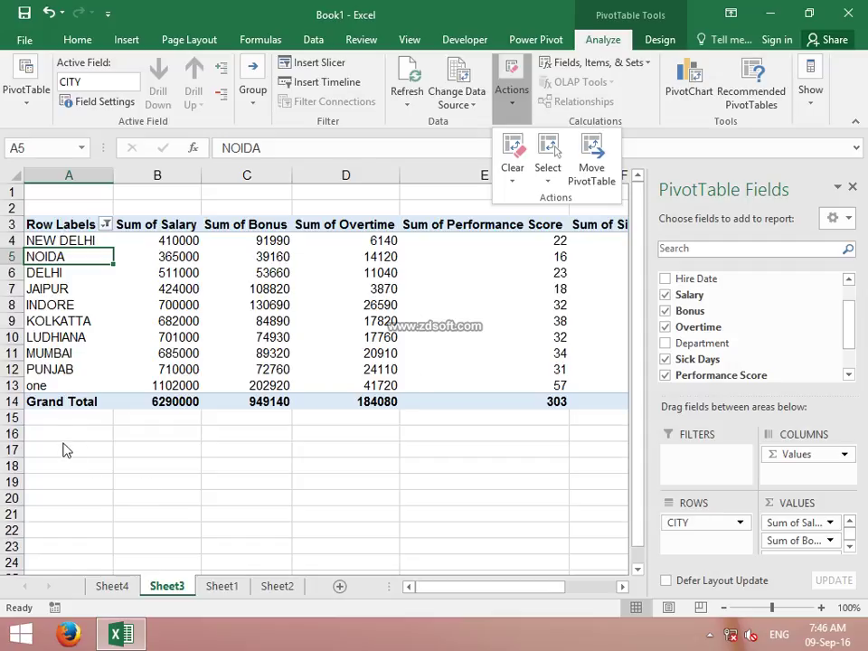
left_click(581, 186)
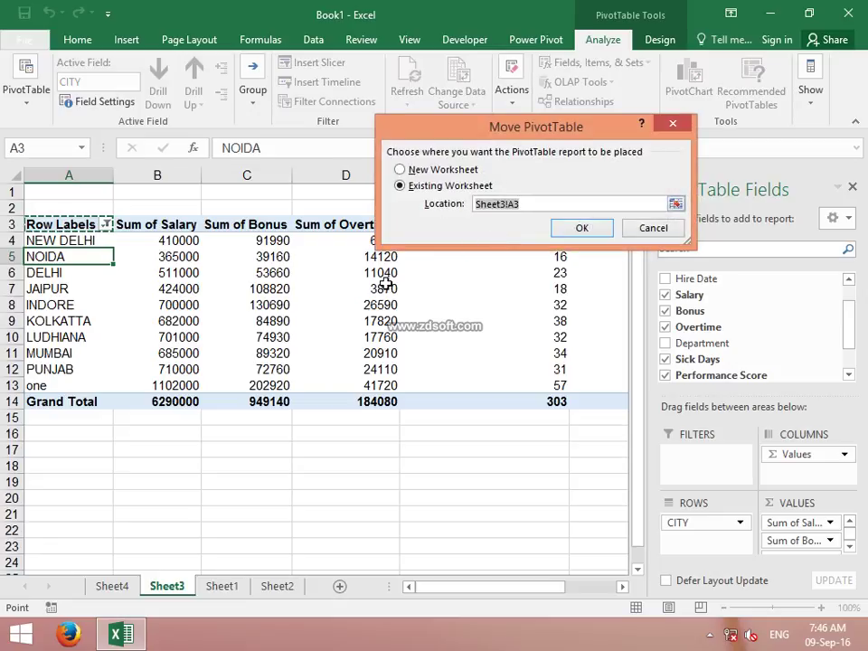
Move the city pivot table to cell A18 of Sheet3
left_click(676, 203)
left_click(82, 462)
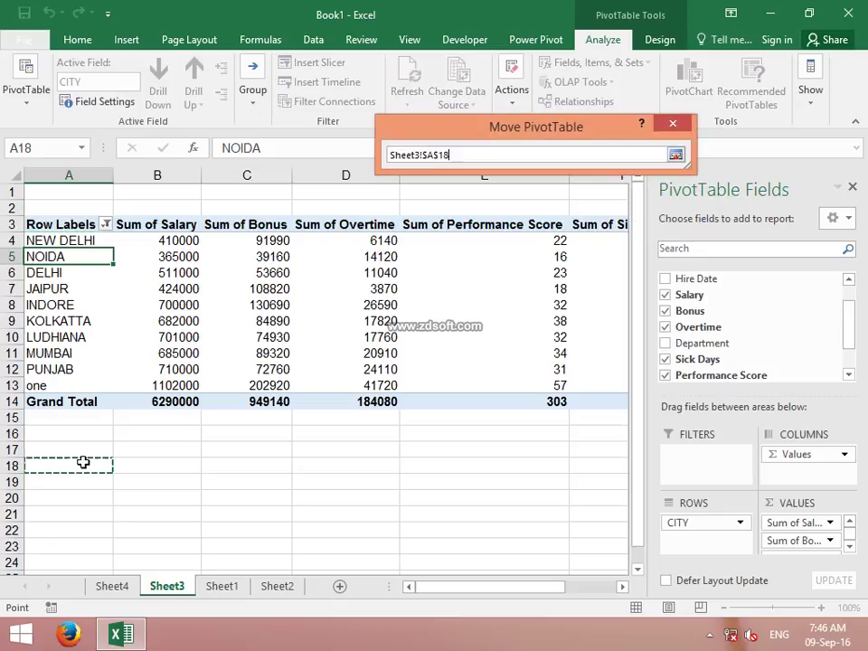
left_click(677, 155)
left_click(591, 229)
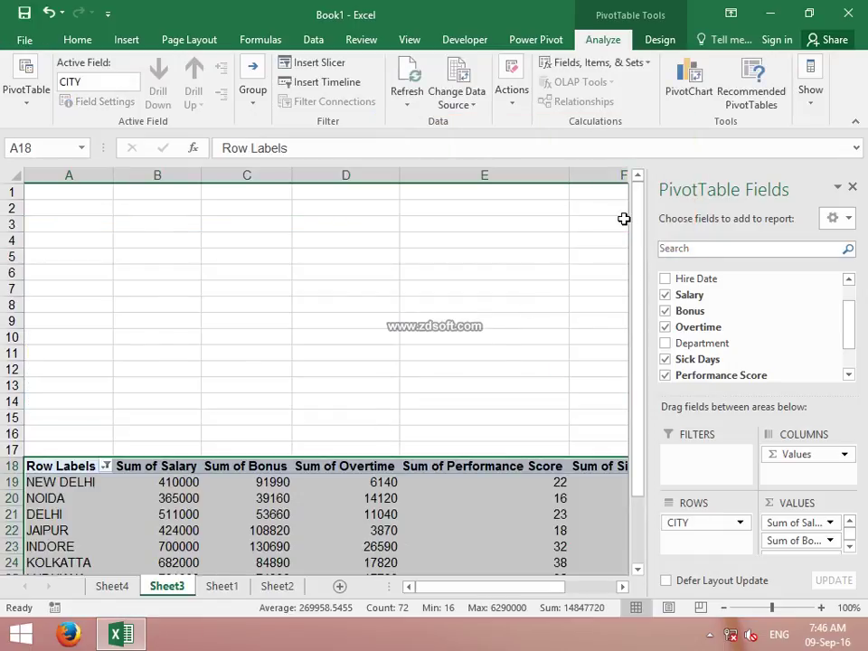
left_click_drag(639, 231, 640, 331)
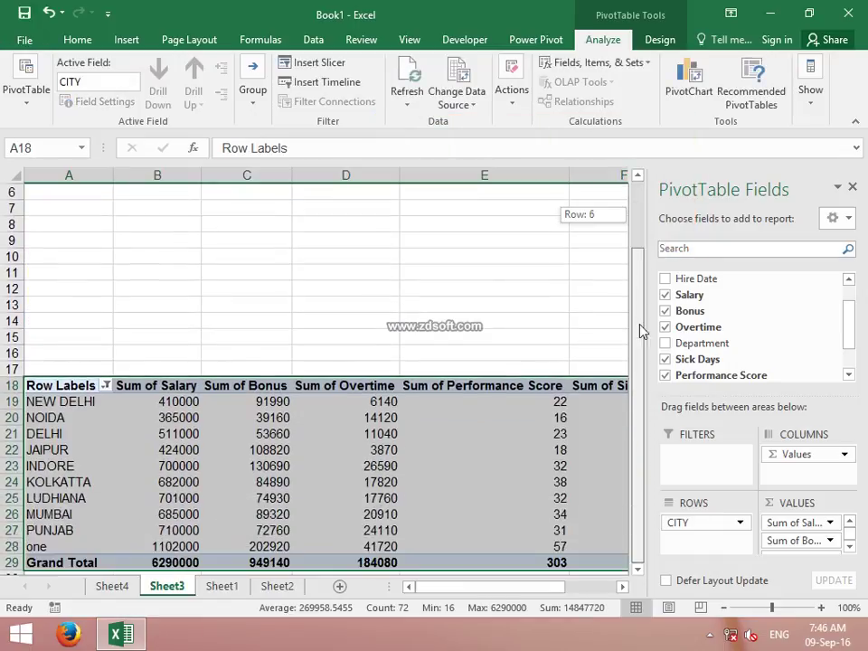
Delete the empty rows 1–17 so the pivot starts at A1
left_click(853, 188)
left_click_drag(7, 369, 43, 159)
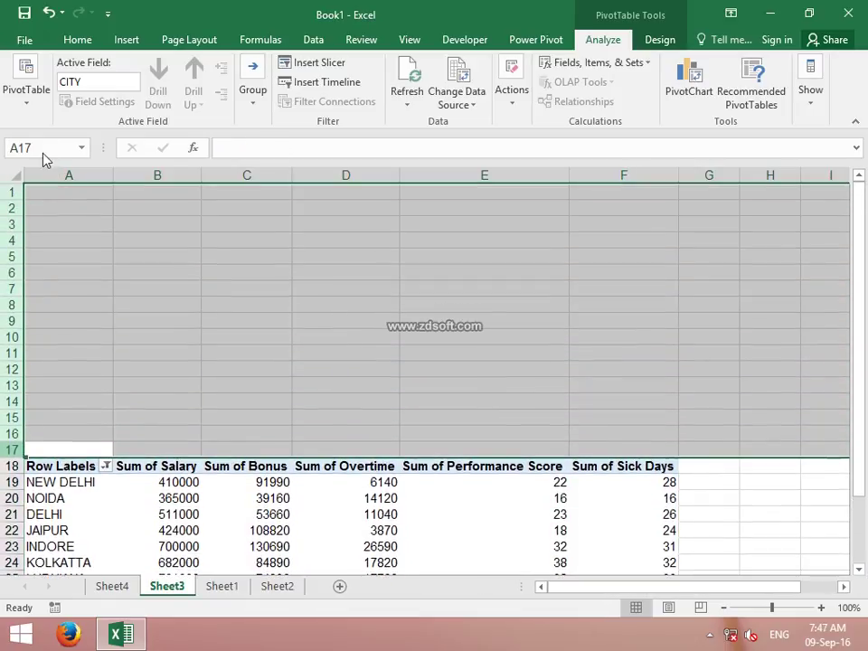
right_click(12, 265)
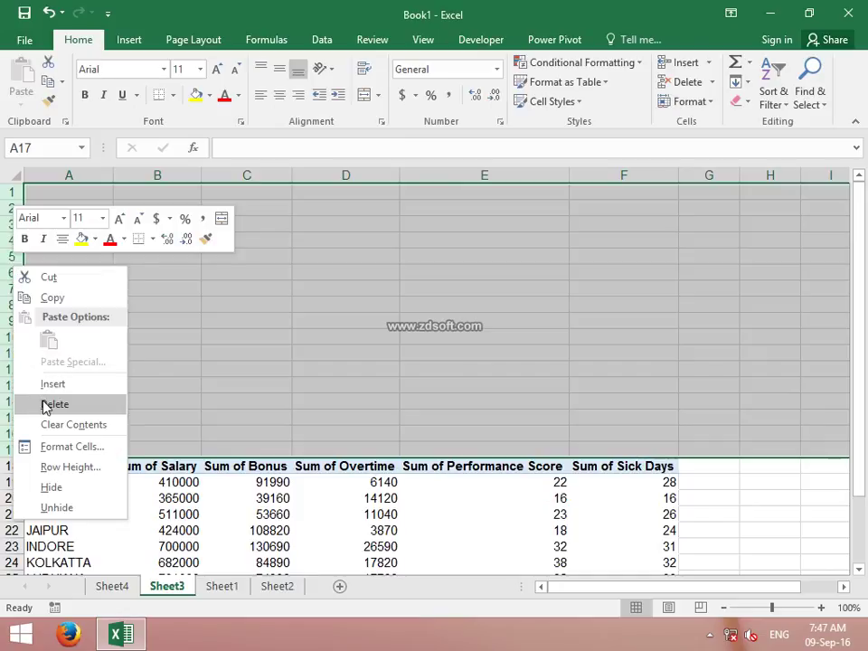
left_click(50, 405)
left_click(69, 398)
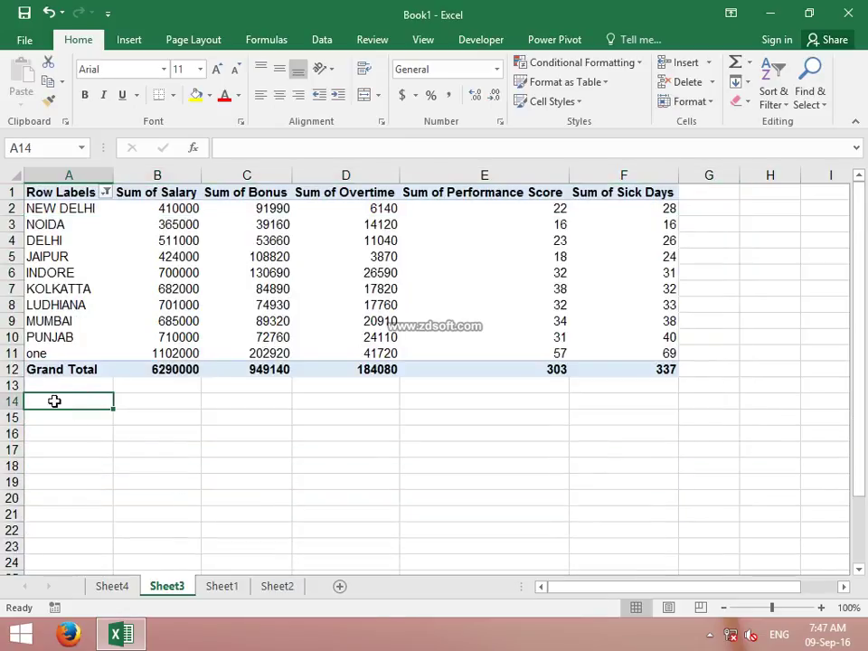
left_click(217, 586)
Add a new row 102 on Sheet1 with 101 filled across A102:J102
scroll(184, 480, "down", 4)
scroll(184, 479, "down", 6)
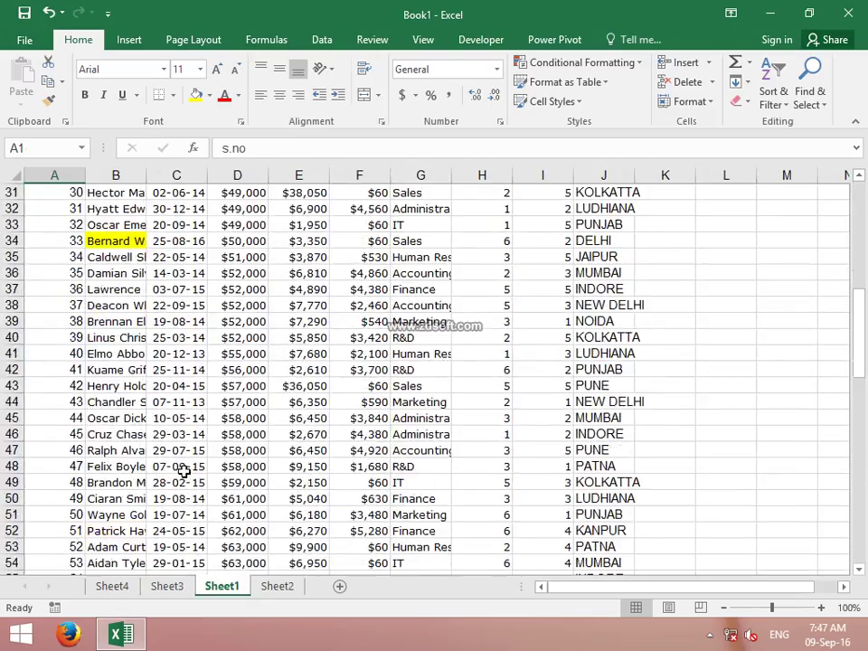
scroll(185, 472, "down", 9)
scroll(190, 465, "down", 10)
scroll(192, 463, "down", 6)
scroll(69, 295, "up", 2)
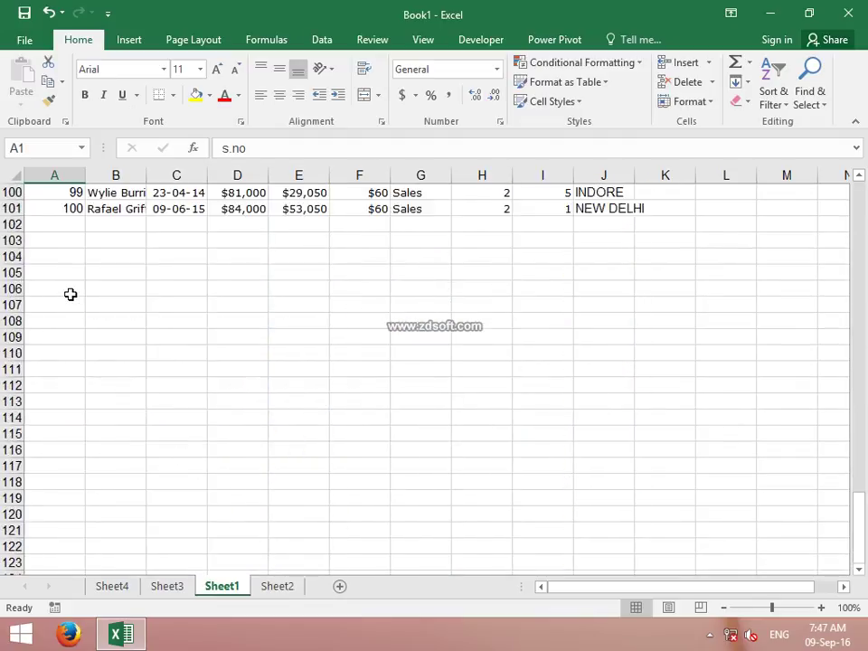
scroll(72, 297, "up", 1)
left_click(81, 271)
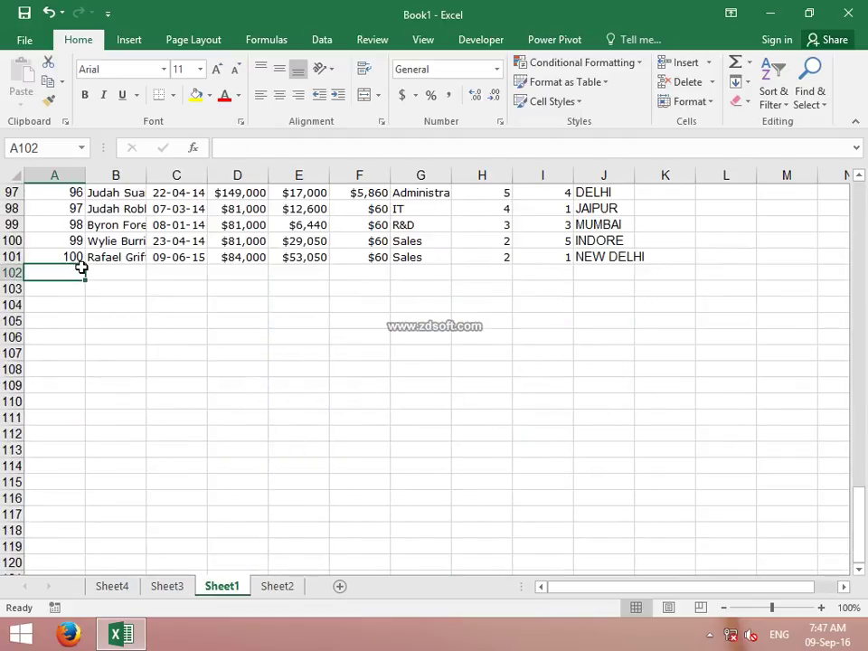
type("101")
key("Return")
key("Up")
key("Up")
key("ctrl+Right")
key("Down")
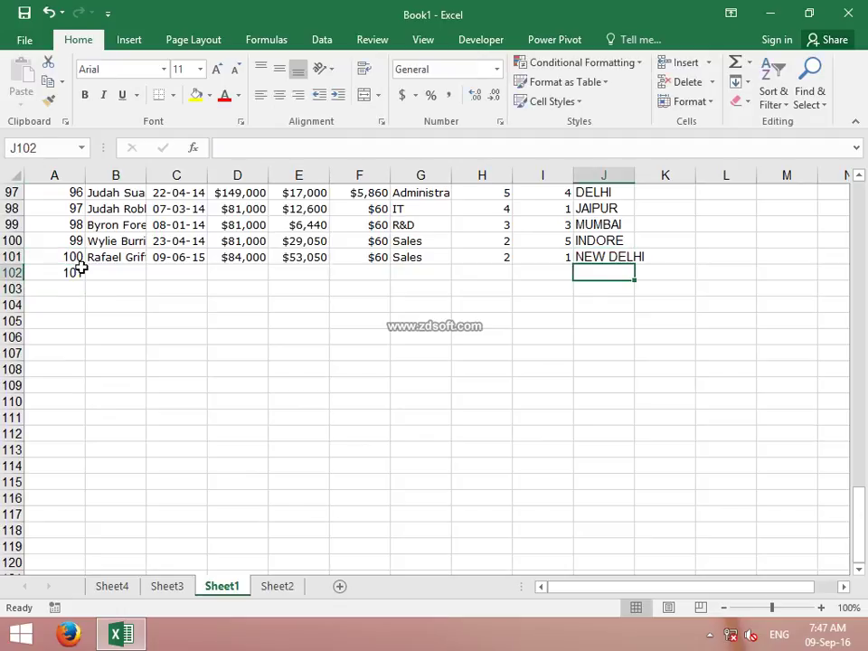
key("ctrl+shift+Left")
key("ctrl+r")
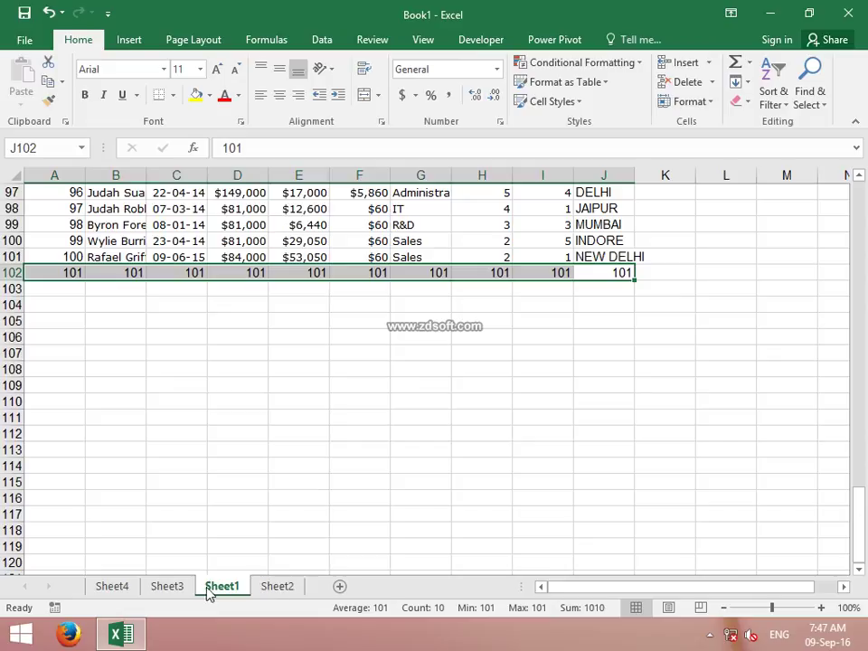
Refresh the Sheet3 pivot table from its source data
left_click(176, 588)
right_click(157, 340)
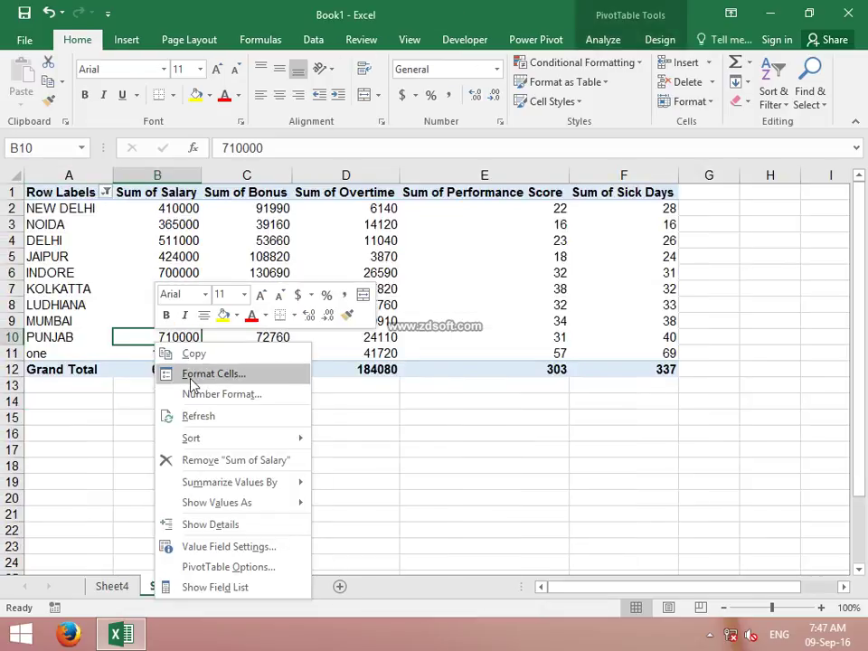
left_click(194, 417)
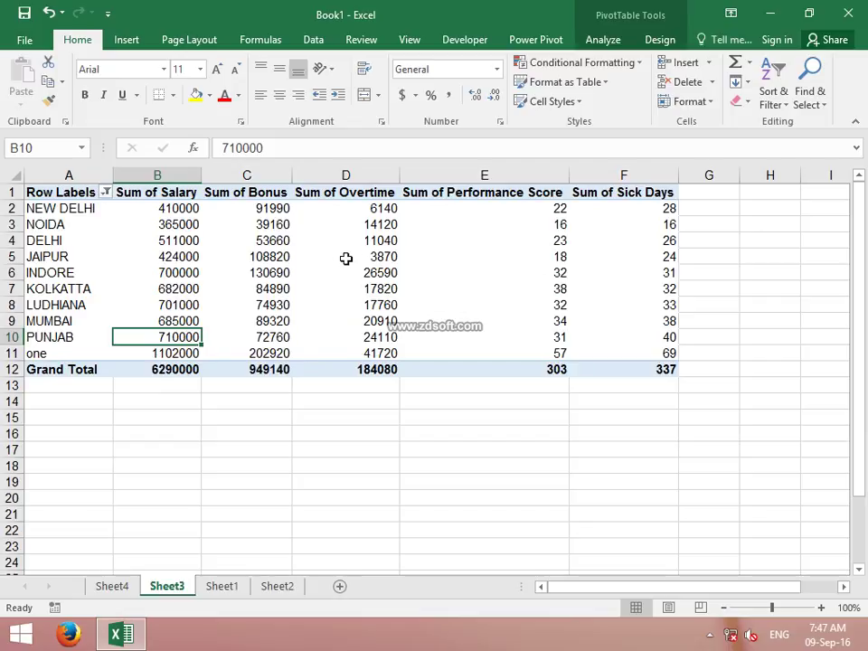
Check Sheet4 and Sheet1's last data row, then return to a Sheet3 pivot value cell
left_click(114, 586)
left_click(227, 587)
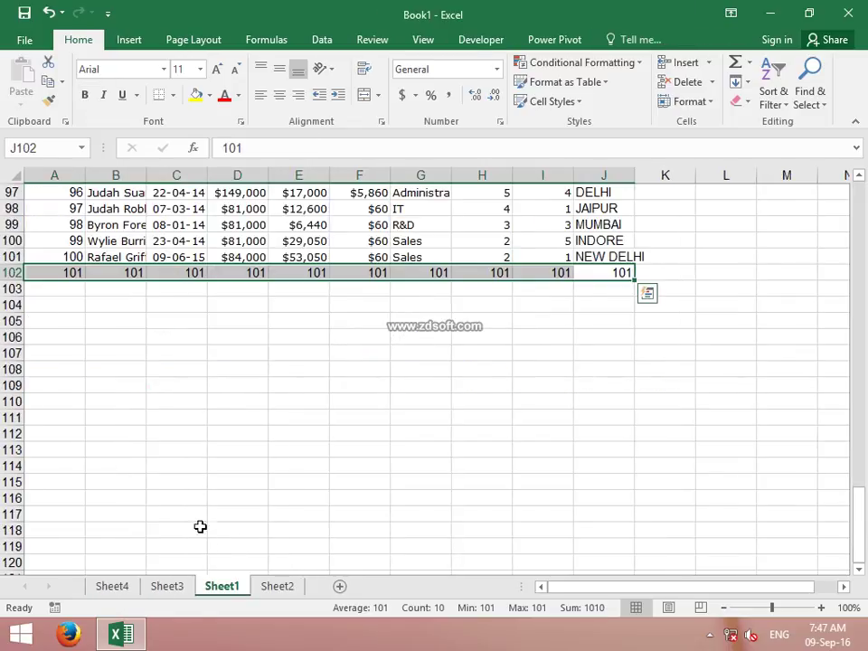
left_click(57, 258)
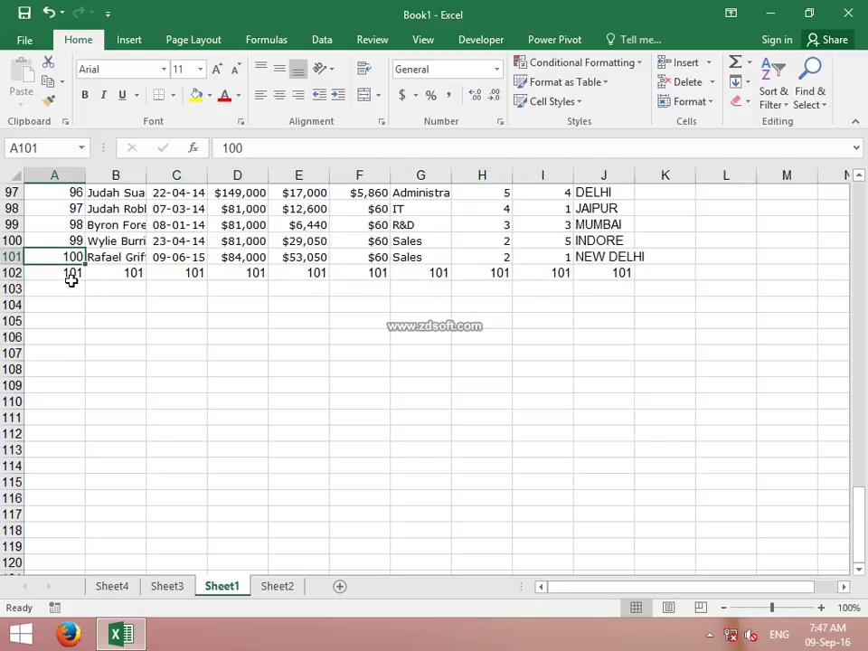
left_click(167, 587)
left_click(172, 272)
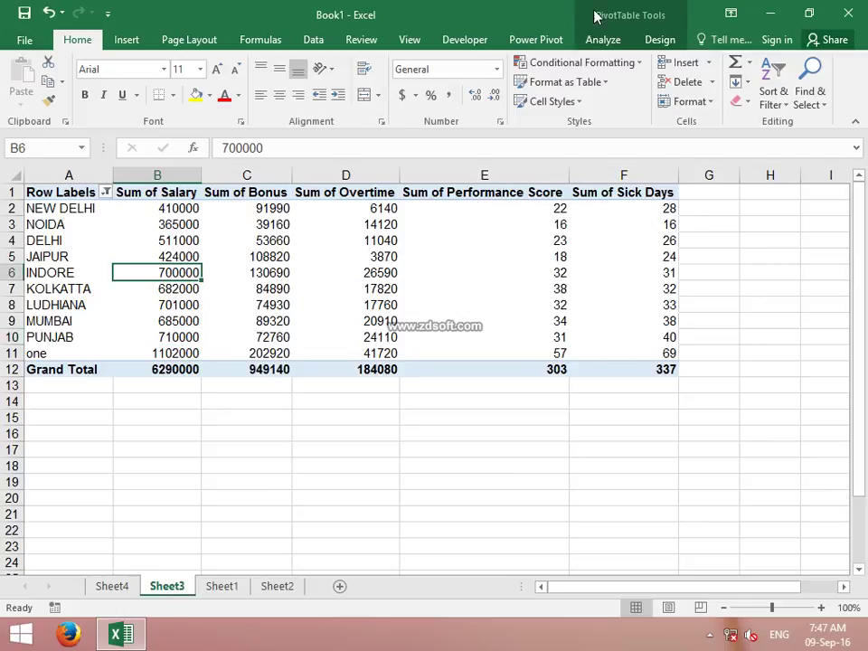
Change the pivot's data source range to Sheet1!$A$1:$J$102
left_click(606, 40)
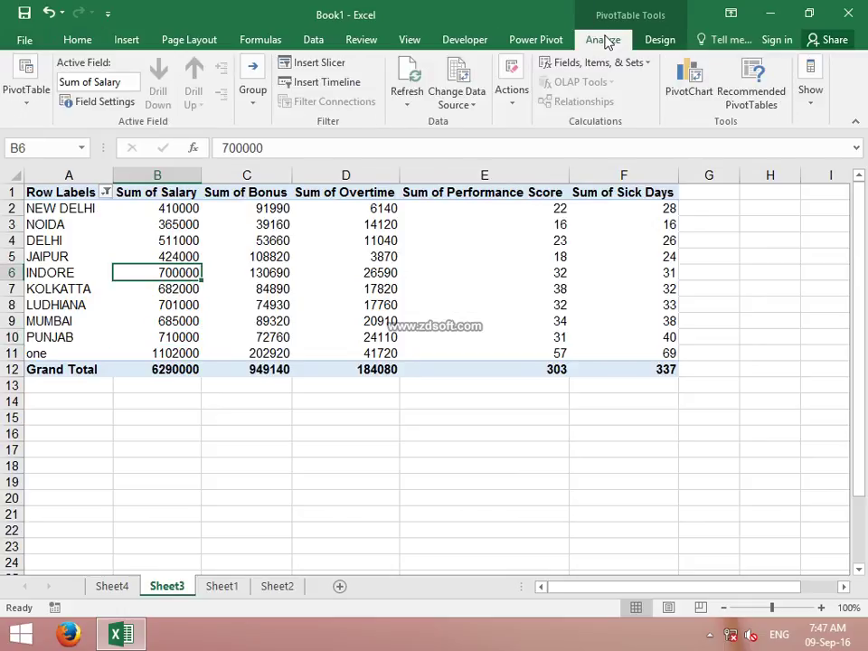
left_click(473, 105)
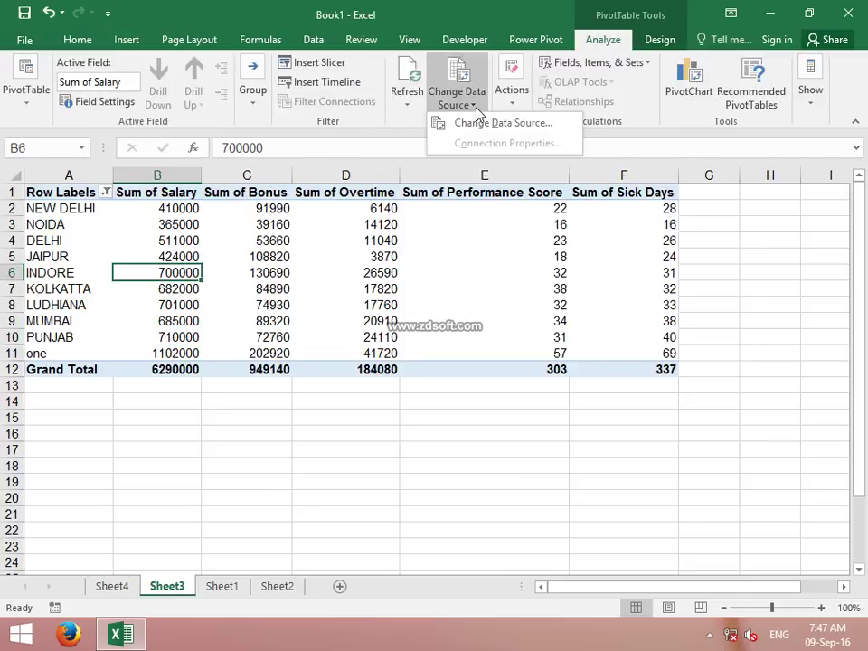
left_click(480, 124)
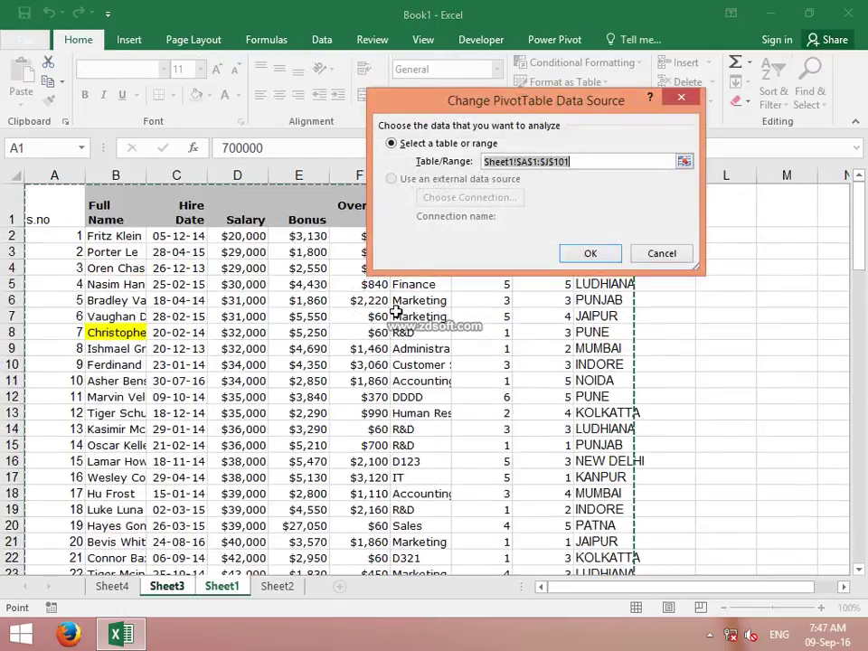
left_click(578, 163)
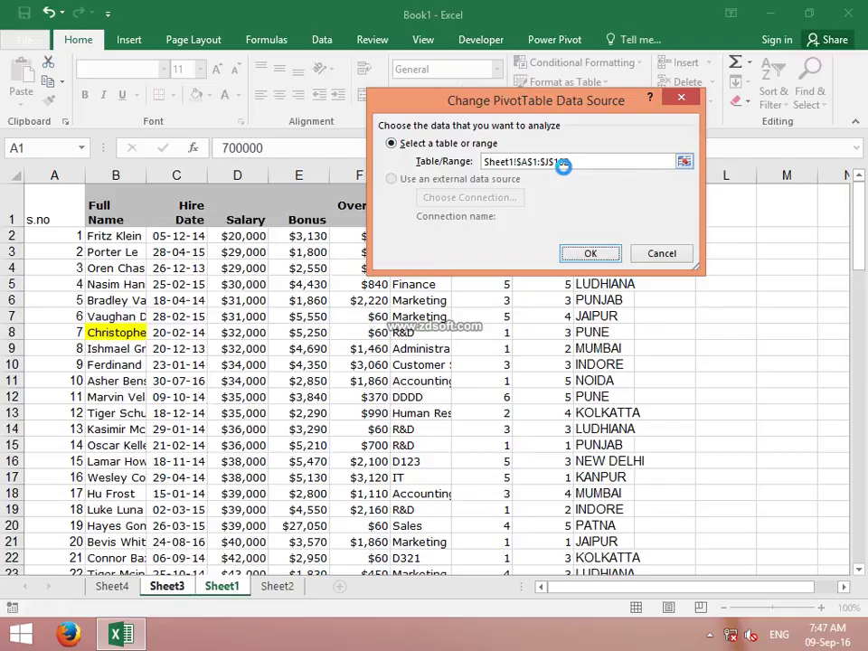
key("Return")
left_click(76, 295)
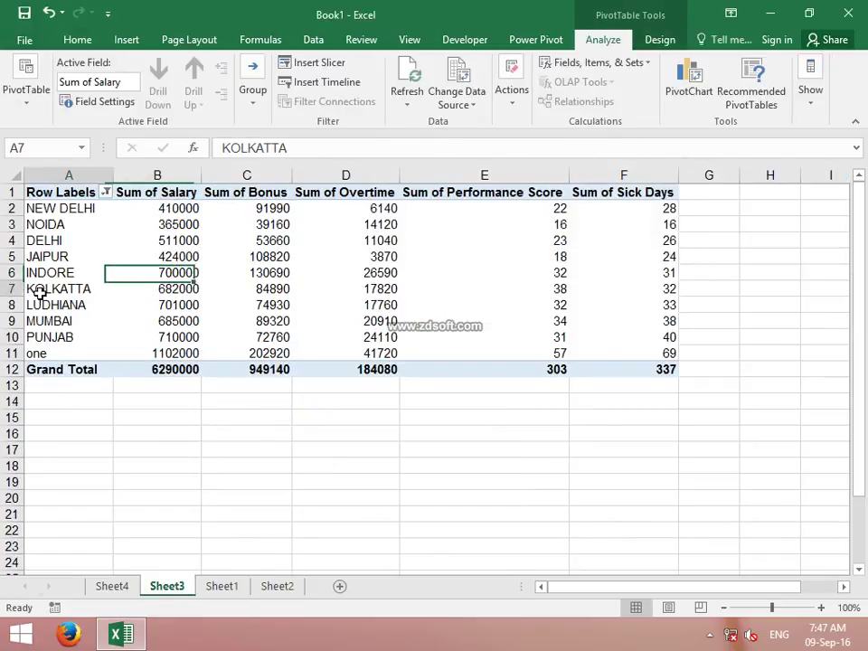
right_click(76, 295)
mouse_move(79, 390)
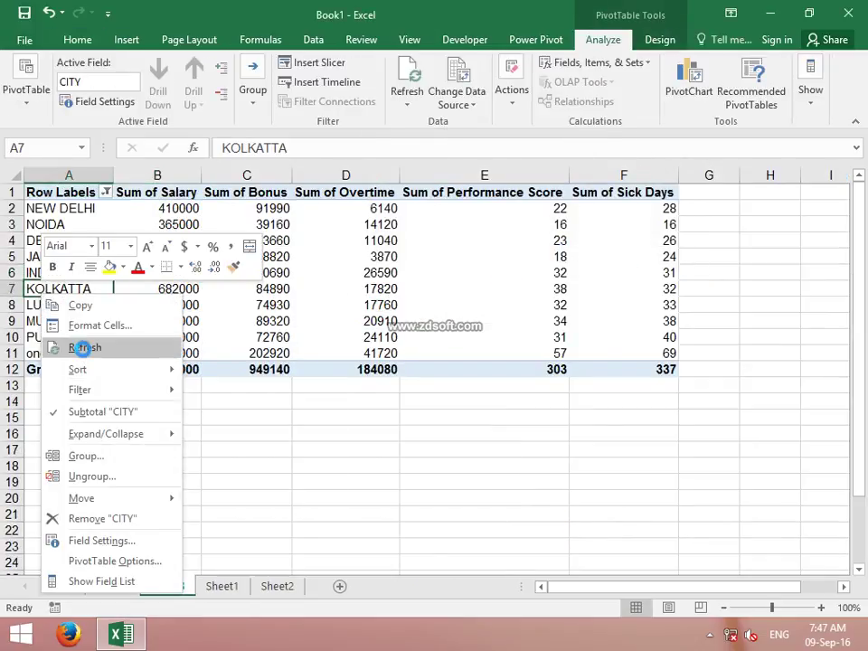
left_click(82, 349)
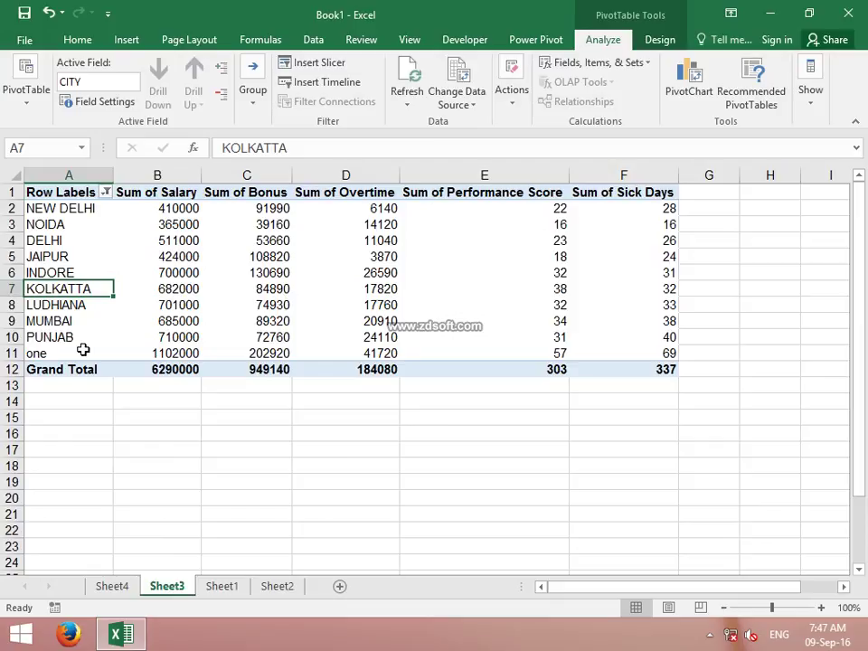
right_click(78, 247)
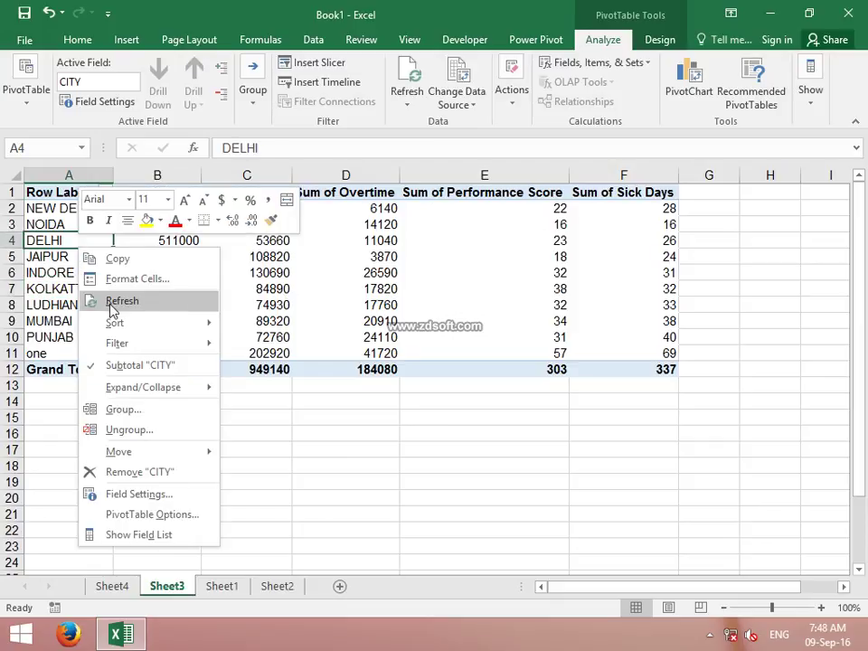
left_click(107, 302)
left_click(82, 272)
left_click_drag(389, 242, 388, 258)
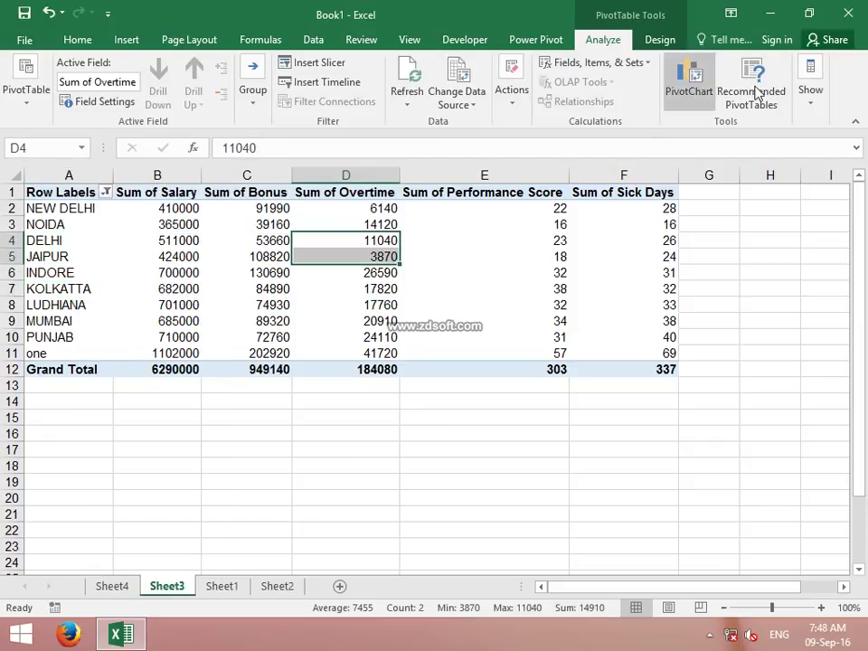
left_click(823, 99)
left_click(767, 282)
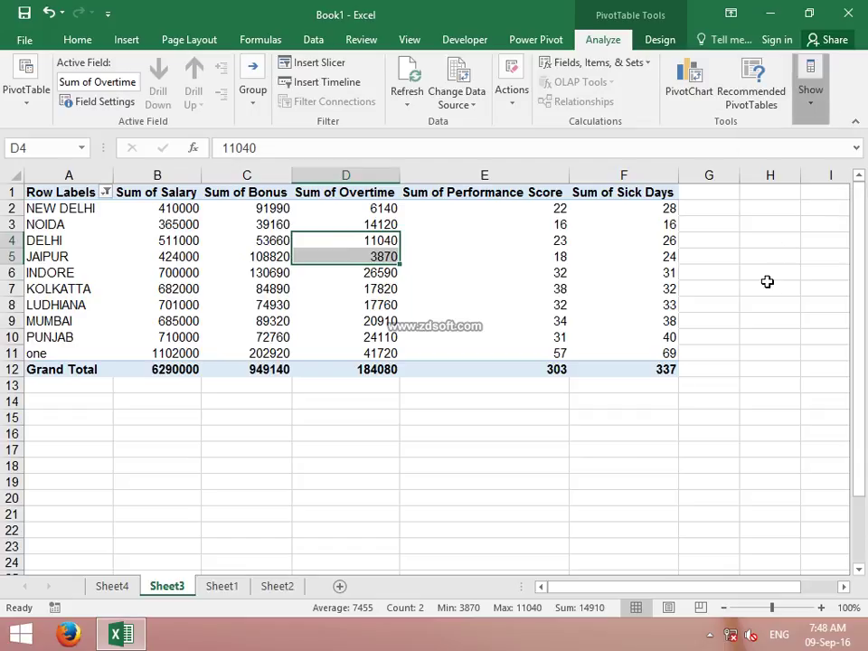
left_click(220, 590)
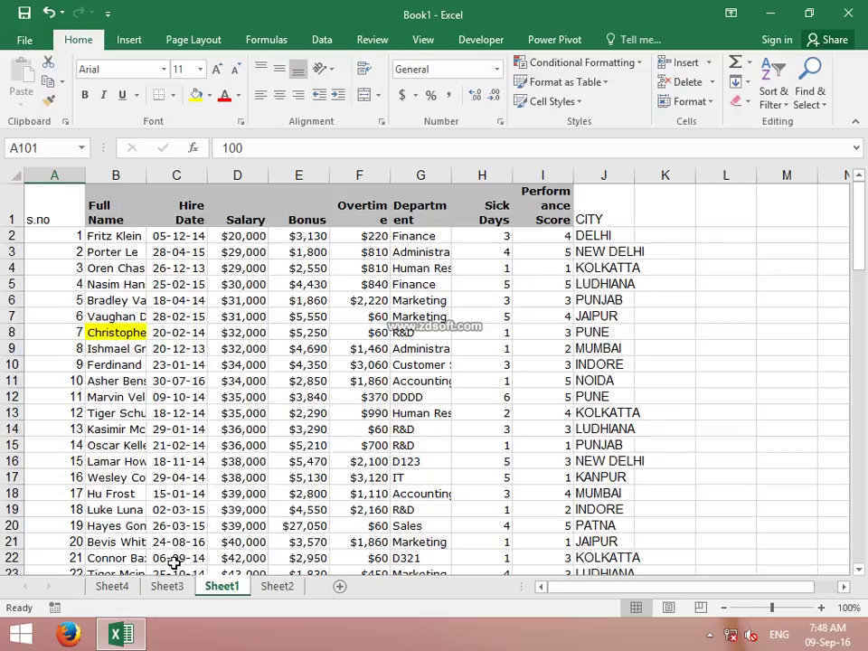
Convert Sheet1's A1:J102 employee data into Table1 with headers, then select the cell below it
left_click(47, 222)
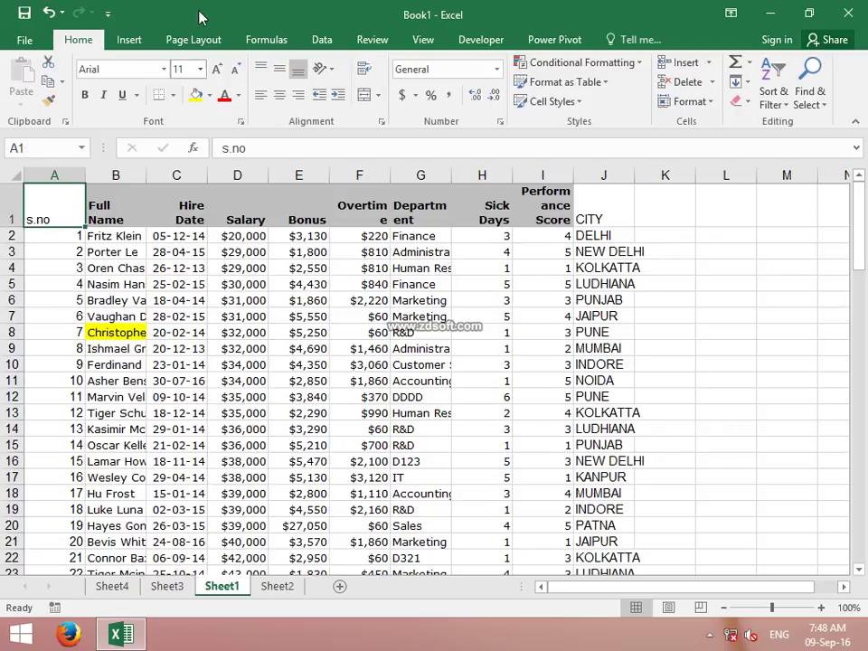
left_click(128, 41)
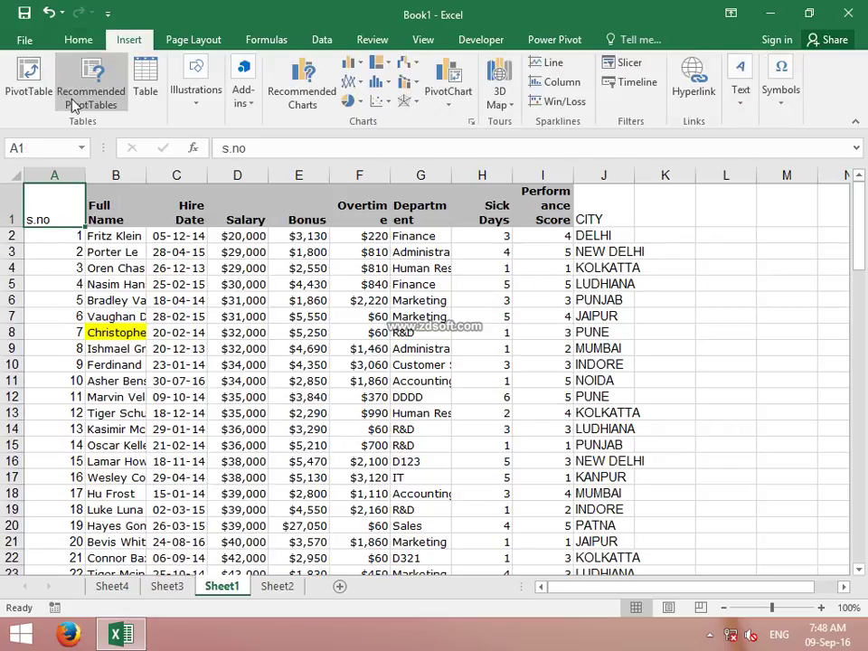
left_click(140, 90)
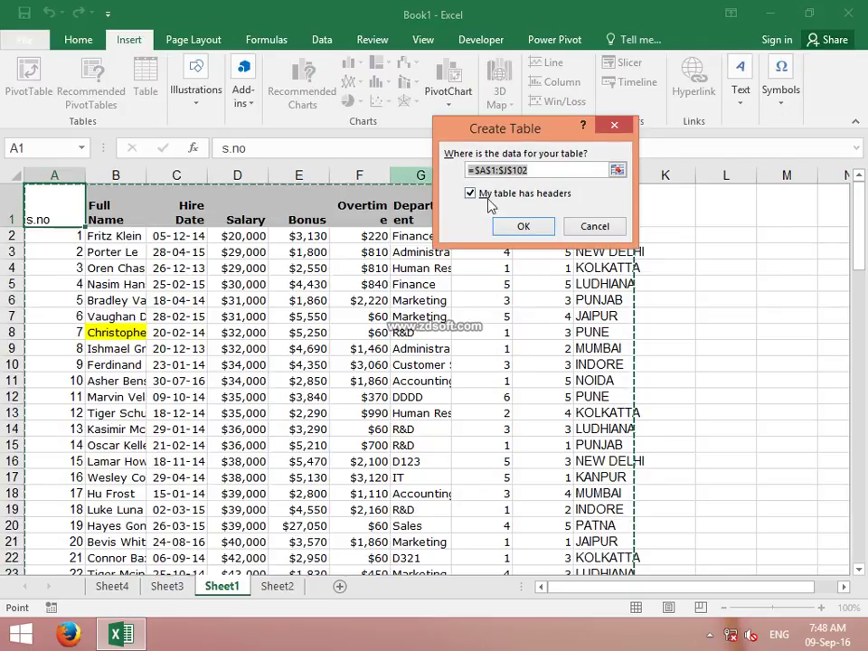
left_click(536, 231)
scroll(467, 254, "down", 10)
scroll(466, 381, "down", 11)
scroll(467, 371, "down", 5)
scroll(465, 372, "down", 10)
scroll(449, 364, "up", 4)
scroll(248, 368, "up", 1)
left_click(61, 342)
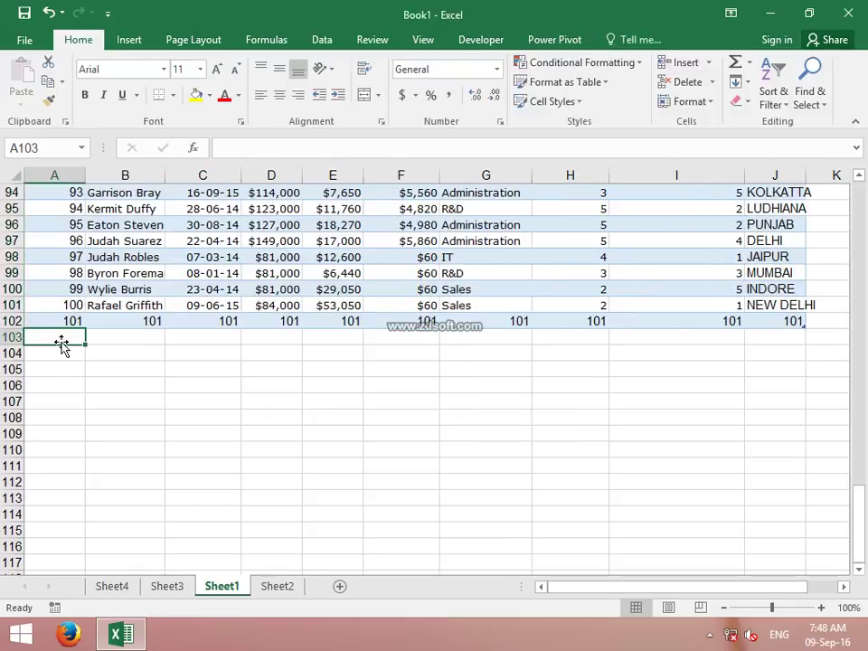
Enter s.no values 102 and 103 in A103:A104 so Table1 extends to row 104
type("102")
key("Return")
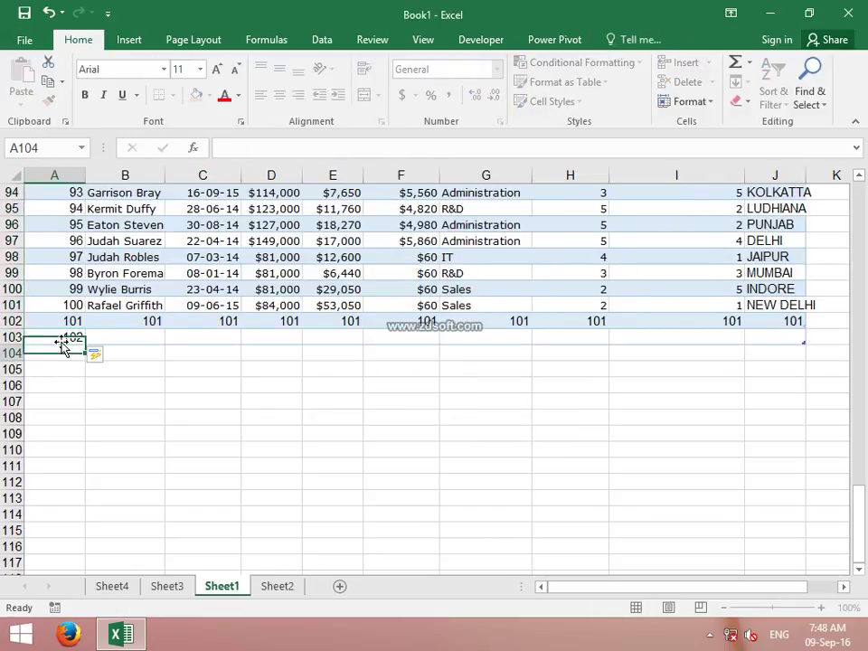
type("10")
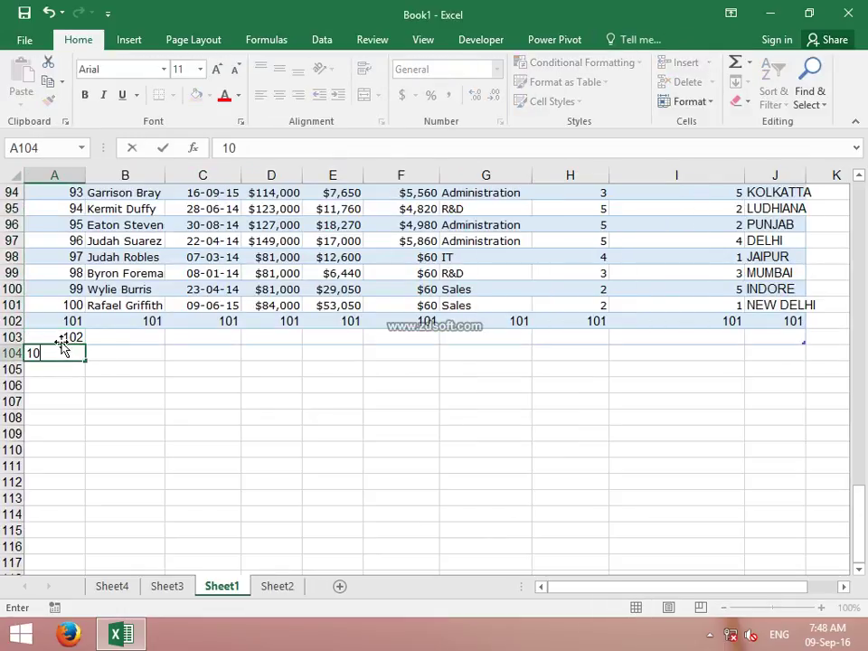
type("3")
key("Return")
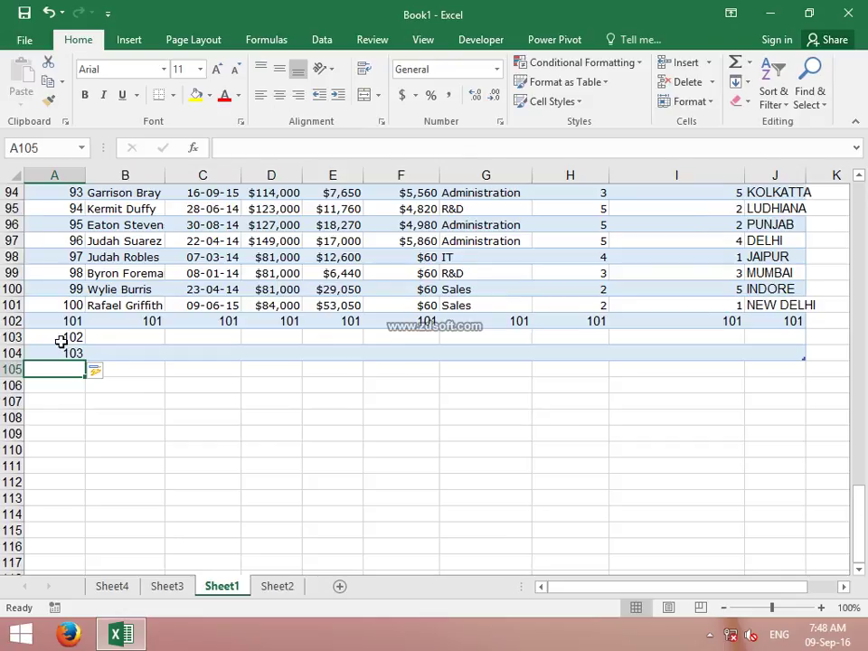
Select the whole expanded table, from its header row down to row 104
key("Up")
key("Up")
key("Up")
key("Up")
key("Up")
key("Up")
key("Up")
key("Up")
key("Up")
key("Up")
key("Up")
key("Up")
key("Up")
key("Up")
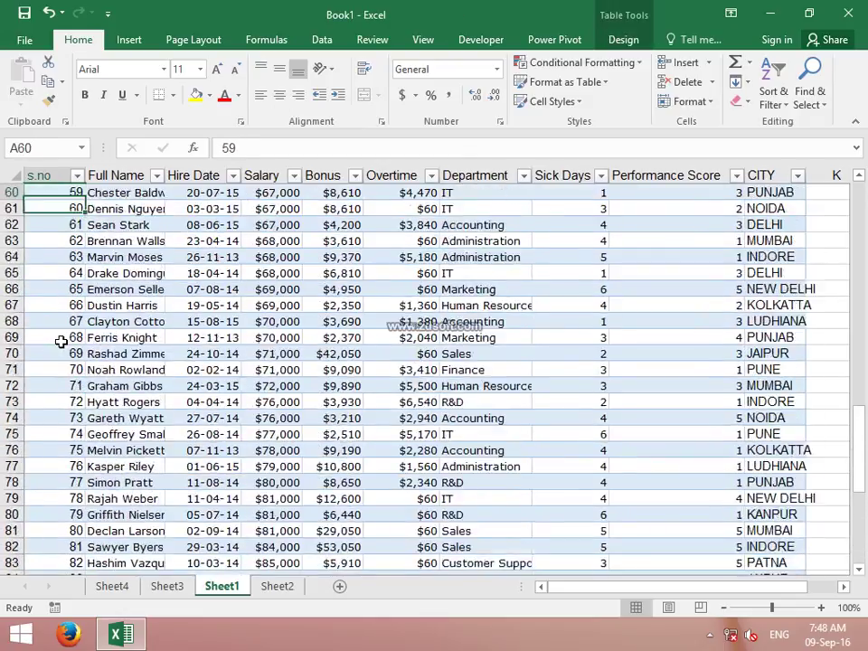
key("Up")
key("Up")
key("Up")
key("Up")
key("Up")
key("Up")
key("Up")
key("Up")
key("Up")
key("Up")
key("Up")
key("Up")
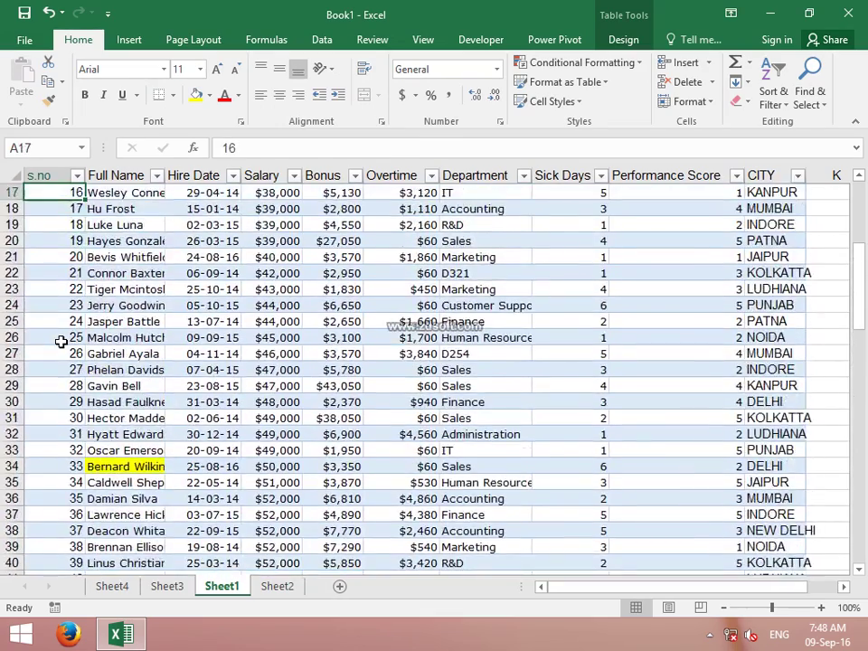
key("Up")
key("Up")
key("Up")
key("Up")
key("Up")
key("Up")
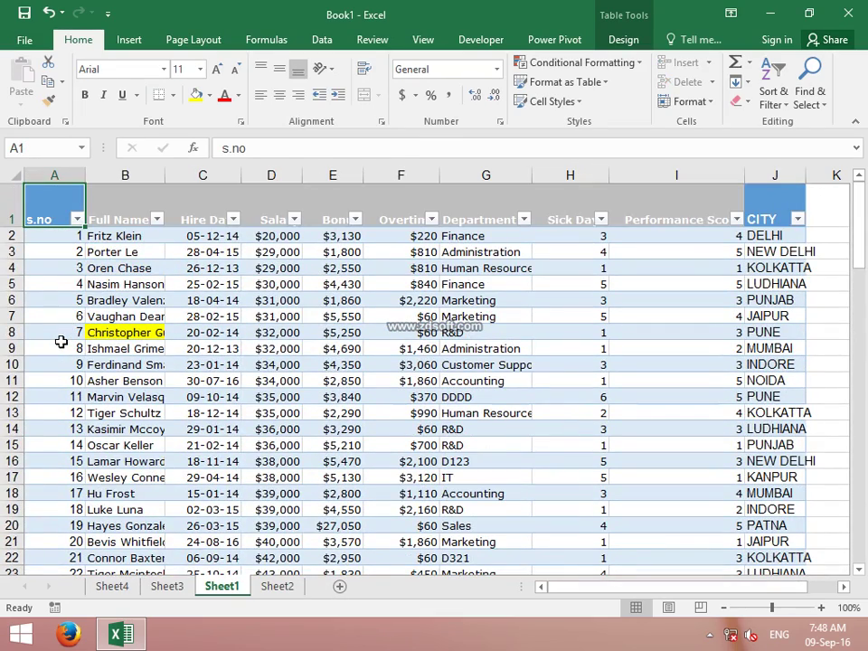
key("ctrl+shift+Right")
key("ctrl+shift+Down")
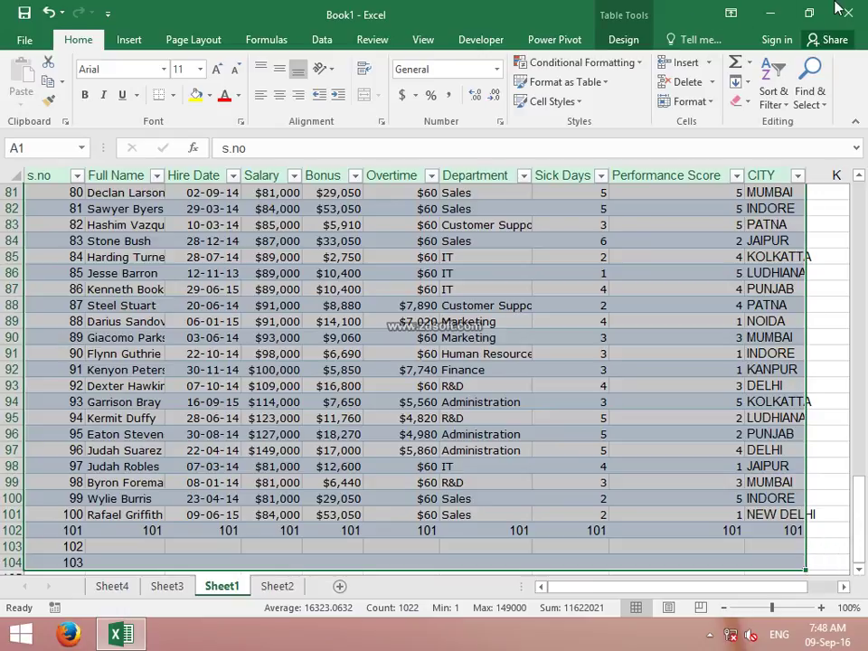
left_click(711, 636)
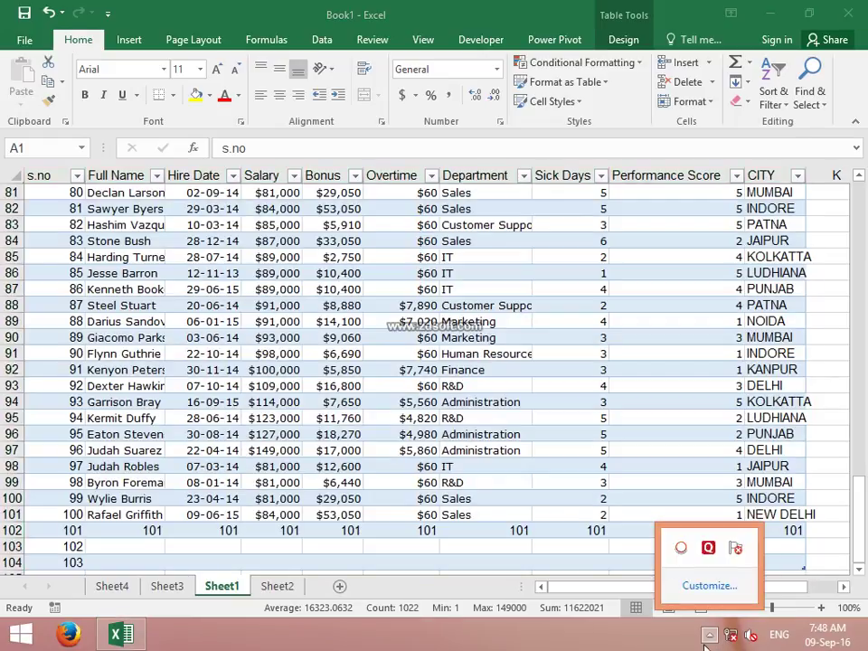